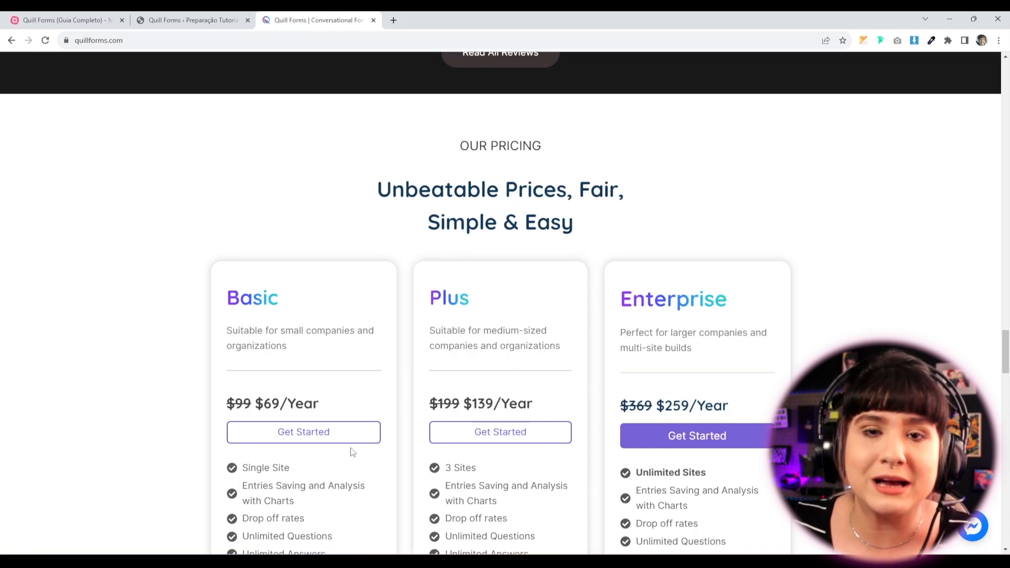
# Open the Quill Forms vs Typeform comparison page from the Compare menu and scroll to the feature table.
pyautogui.scroll(15, 440, 368)
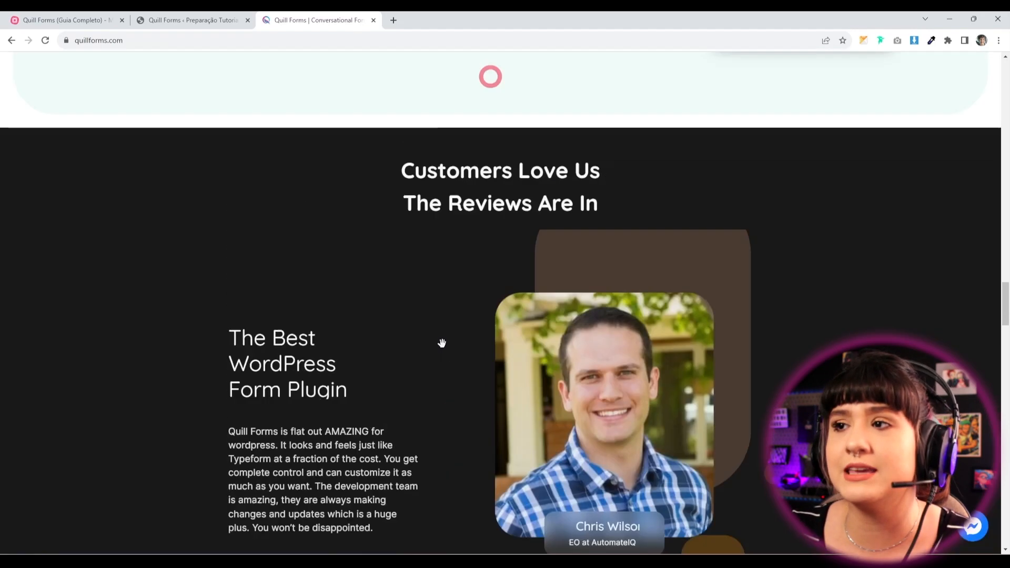
pyautogui.scroll(10, 444, 380)
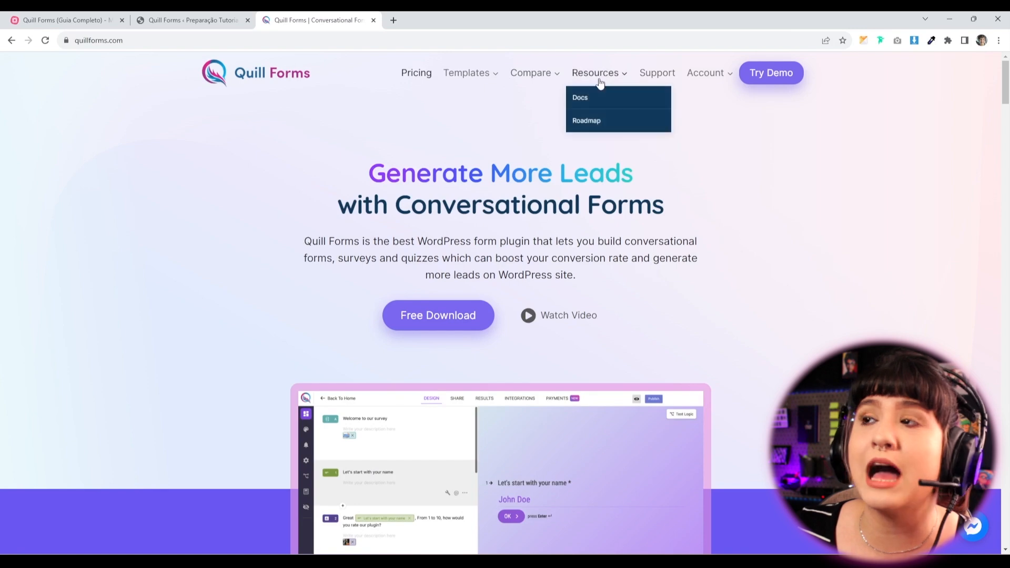
pyautogui.moveTo(532, 76)
pyautogui.click(531, 98)
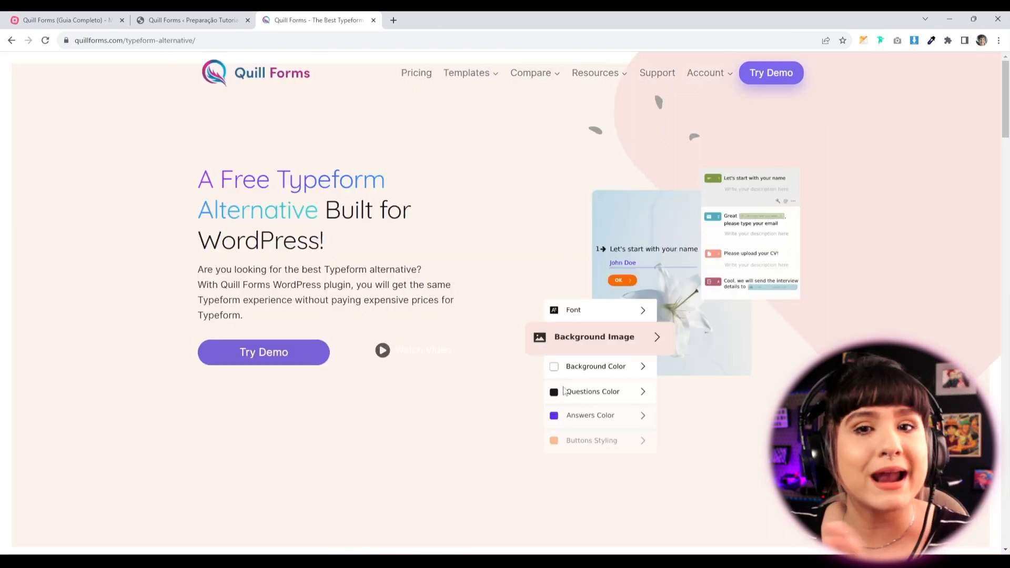
pyautogui.scroll(-8, 579, 263)
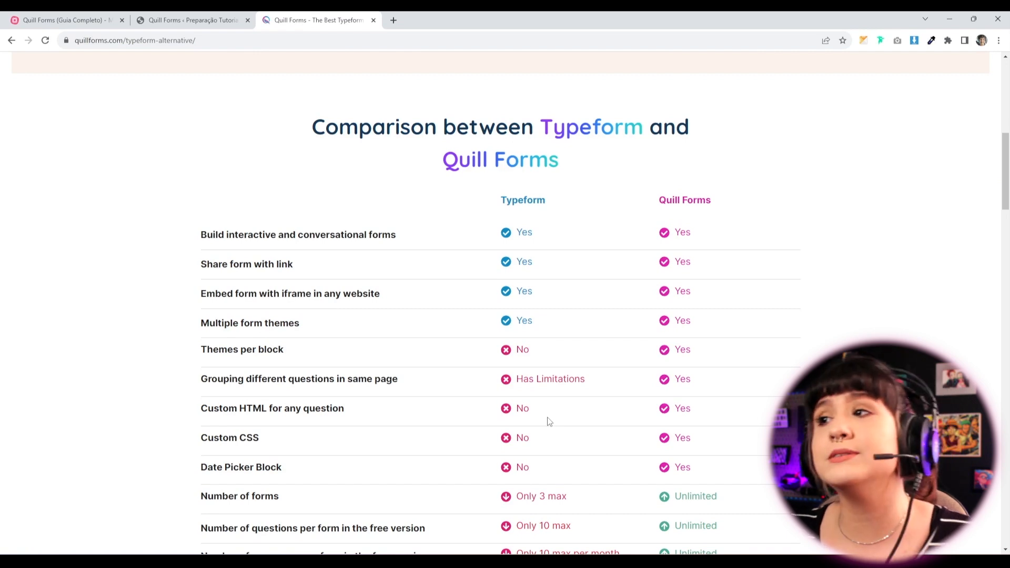
pyautogui.scroll(-3, 528, 455)
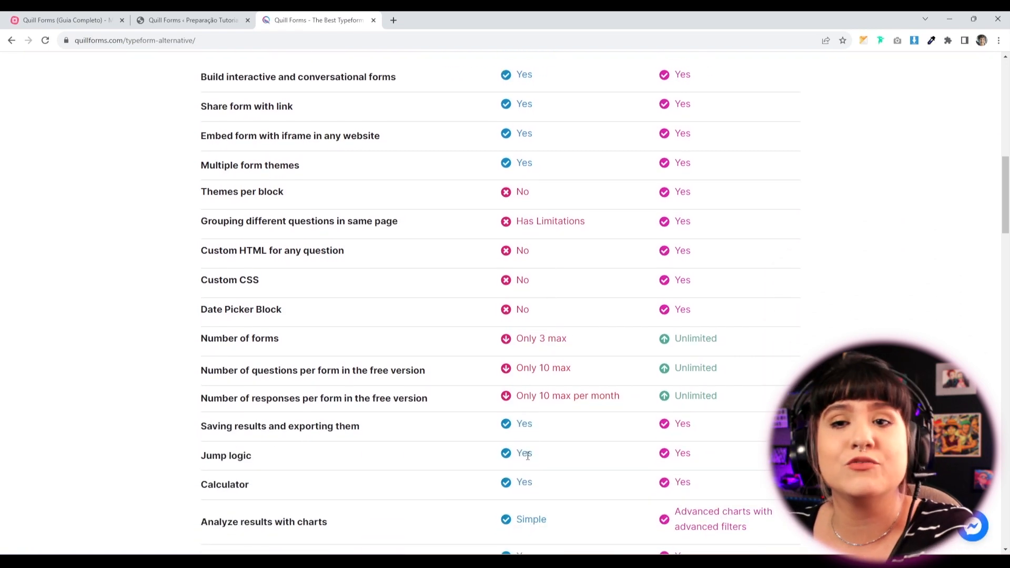
pyautogui.scroll(-2, 527, 455)
pyautogui.scroll(-1, 473, 382)
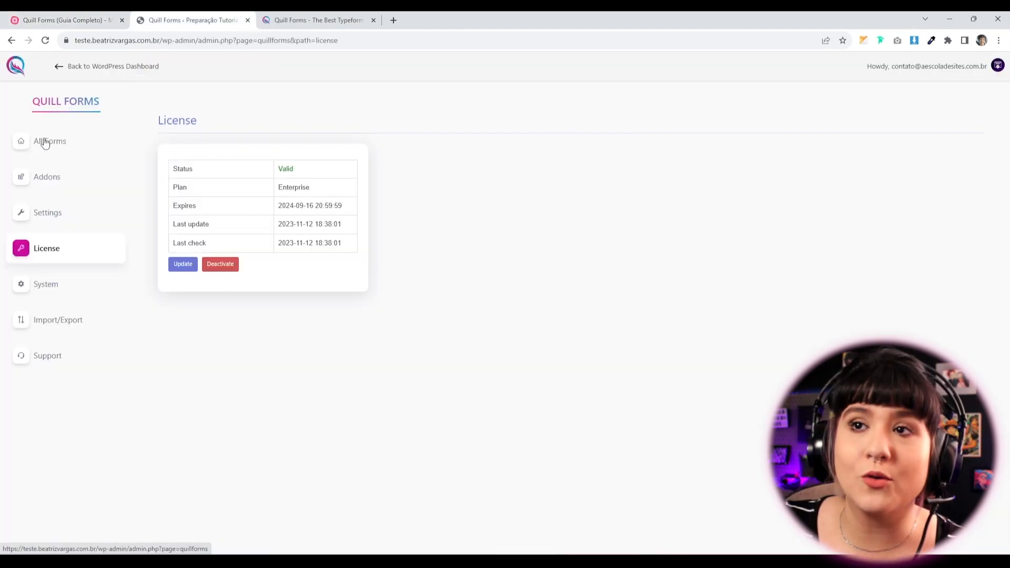
# From All Forms, start a new form and choose to begin from a template.
pyautogui.click(44, 143)
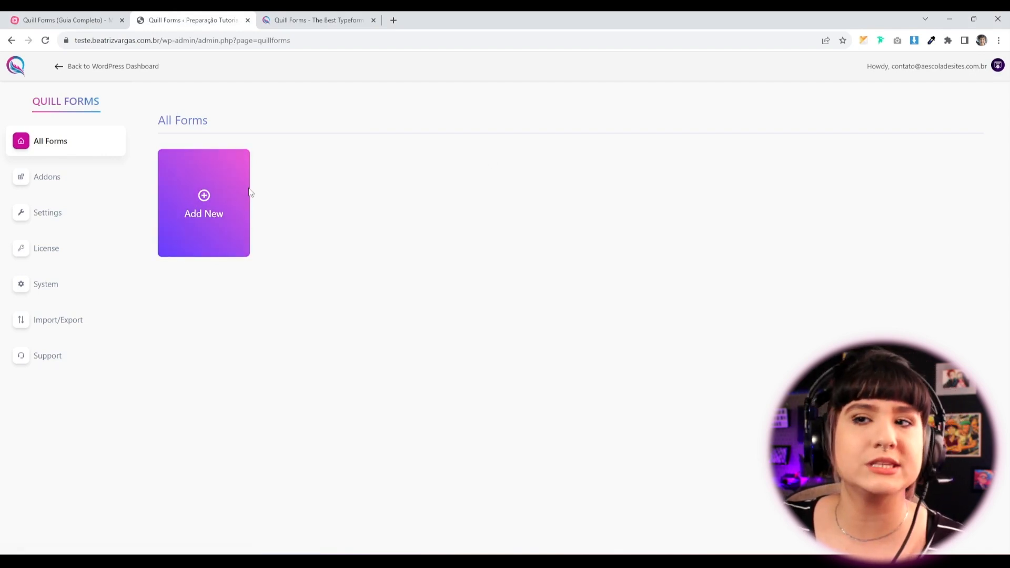
pyautogui.click(207, 223)
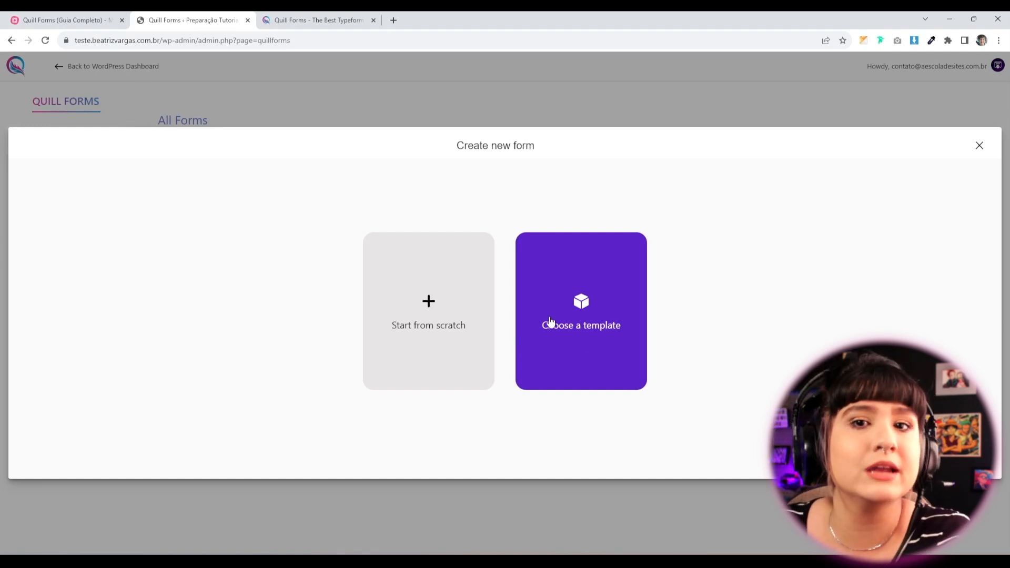
pyautogui.click(580, 301)
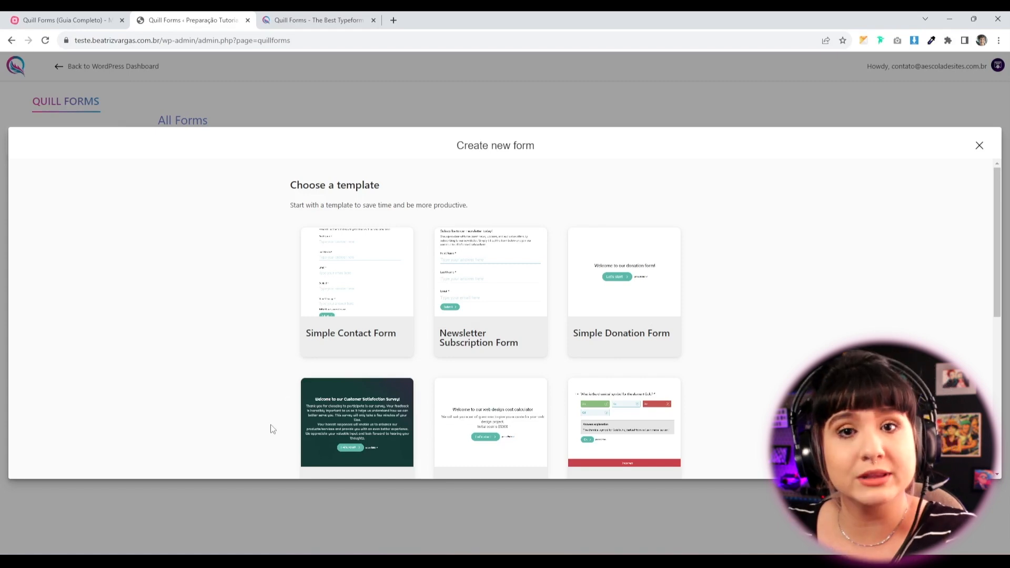
# Browse the template gallery of quizzes, surveys and the Job Application Form.
pyautogui.scroll(-2, 298, 343)
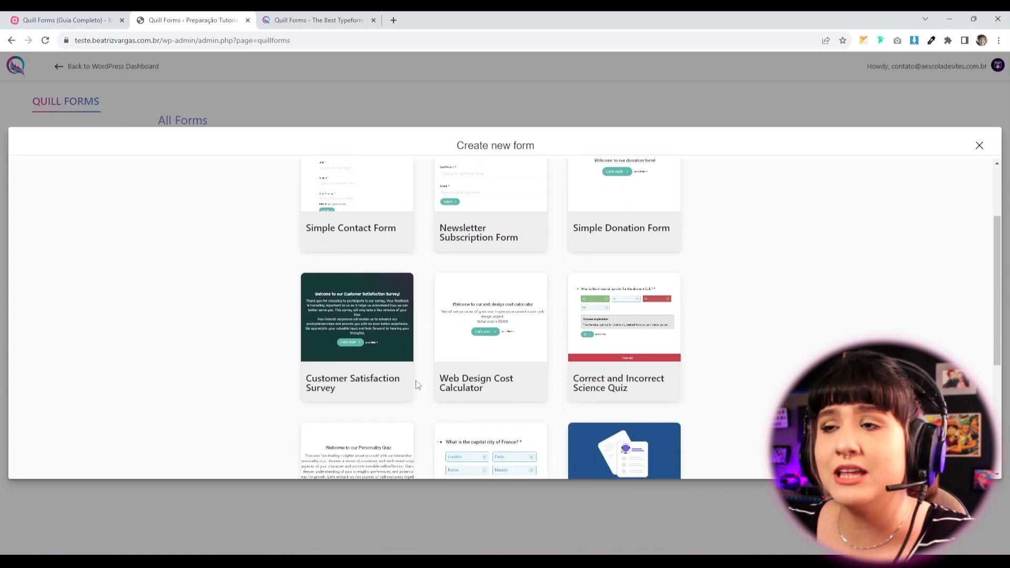
pyautogui.scroll(2, 418, 384)
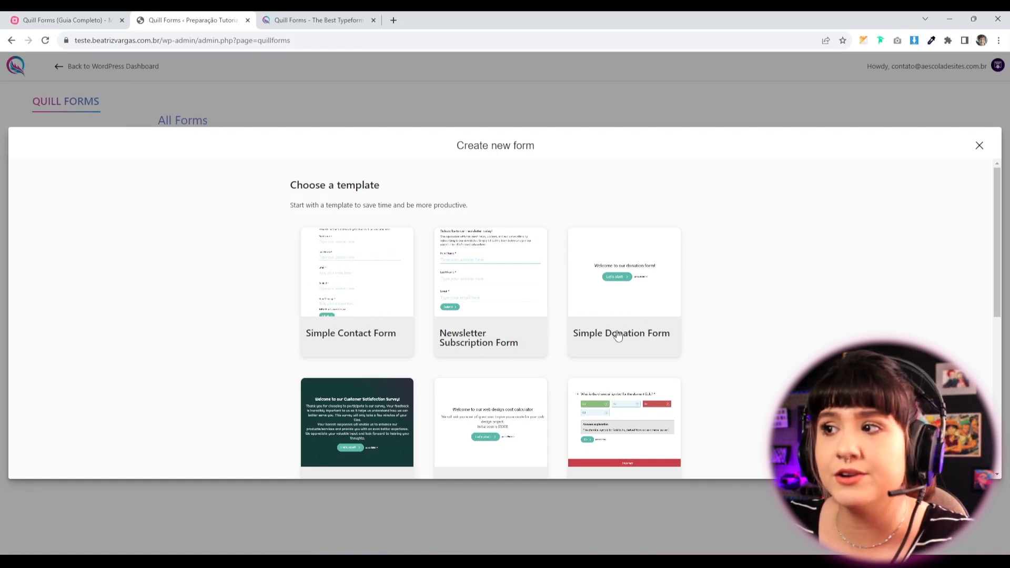
pyautogui.scroll(-1, 613, 360)
pyautogui.scroll(-3, 613, 360)
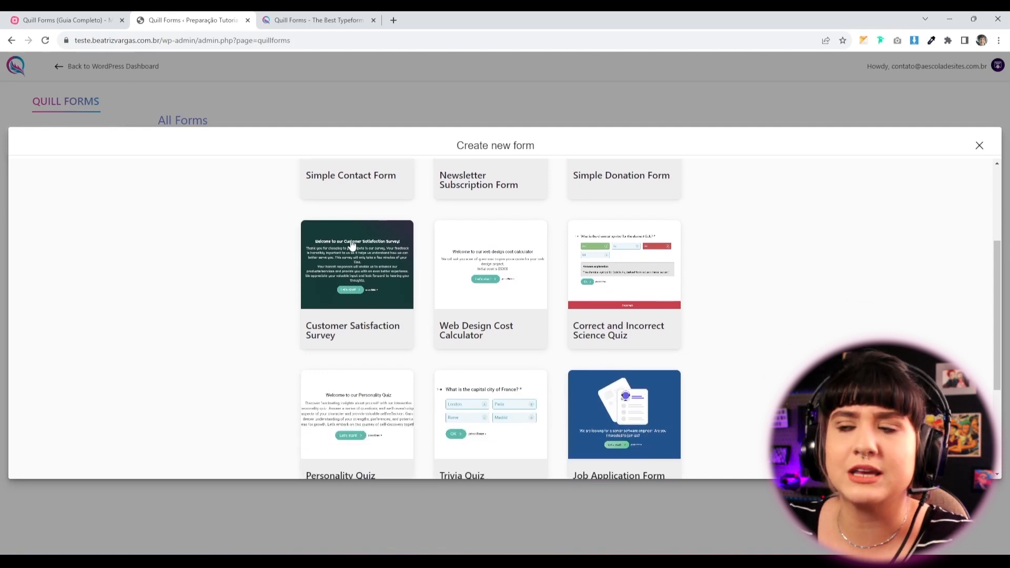
pyautogui.scroll(-2, 521, 354)
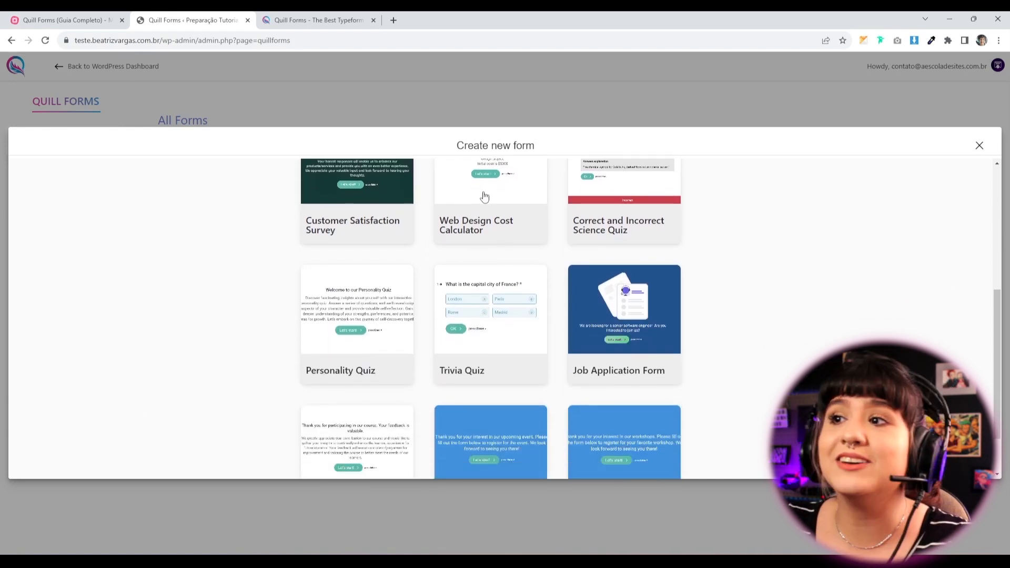
pyautogui.scroll(1, 461, 268)
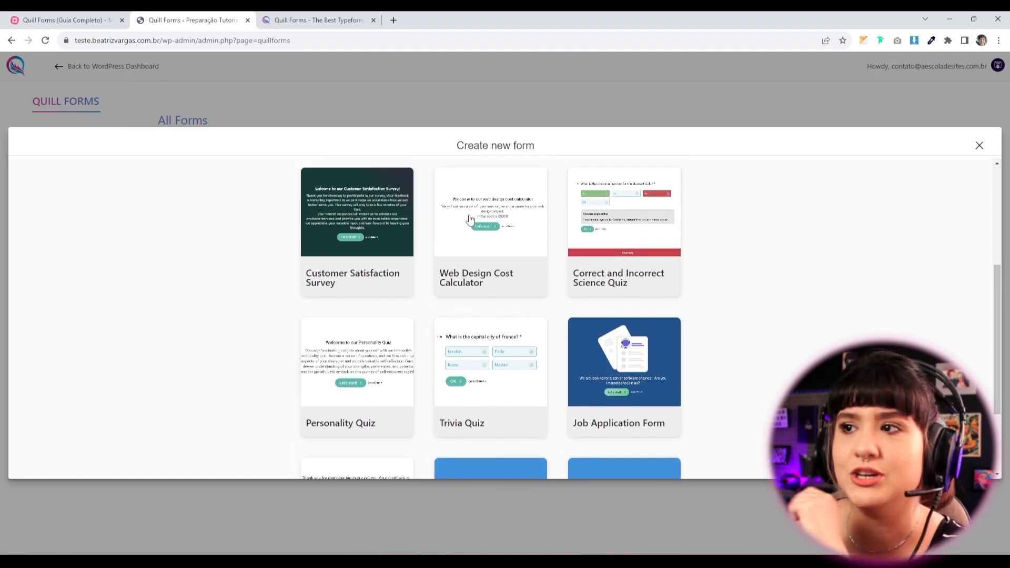
pyautogui.scroll(2, 469, 219)
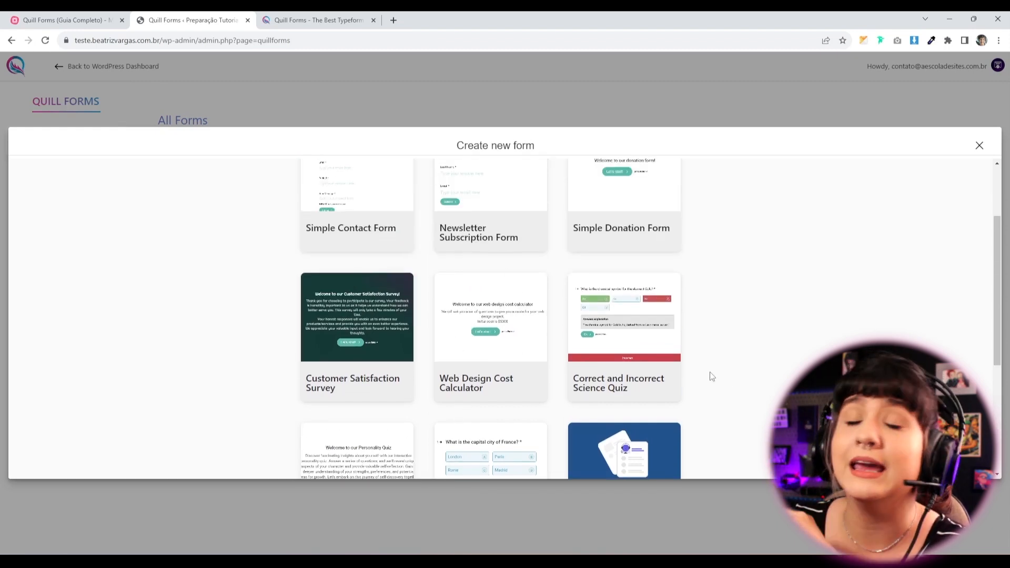
pyautogui.scroll(-1, 194, 332)
pyautogui.scroll(-2, 394, 327)
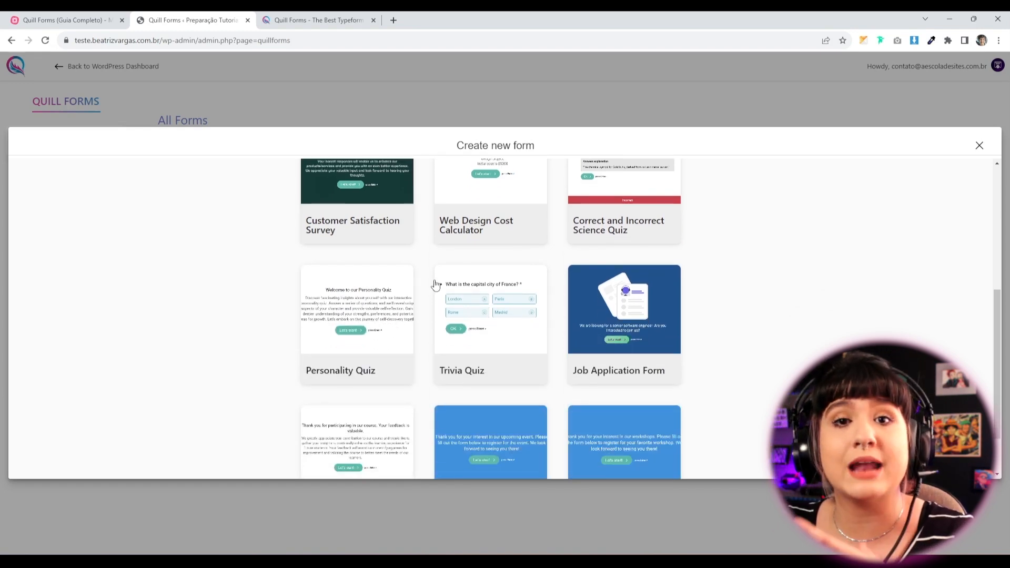
pyautogui.scroll(2, 476, 262)
# Try the Web Design Cost Calculator template, then dismiss its Required Addons notice and close the window.
pyautogui.click(482, 284)
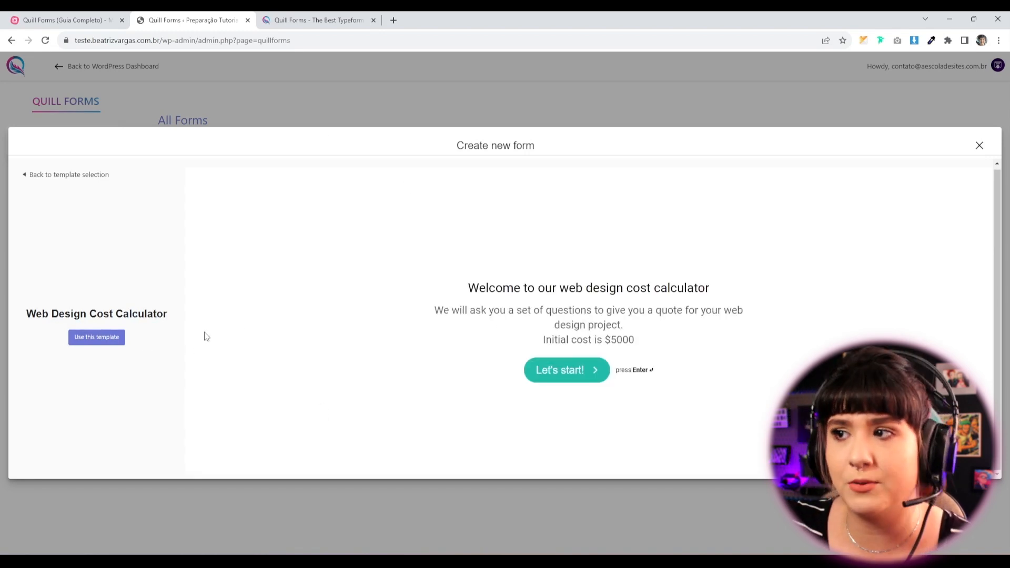
pyautogui.click(84, 339)
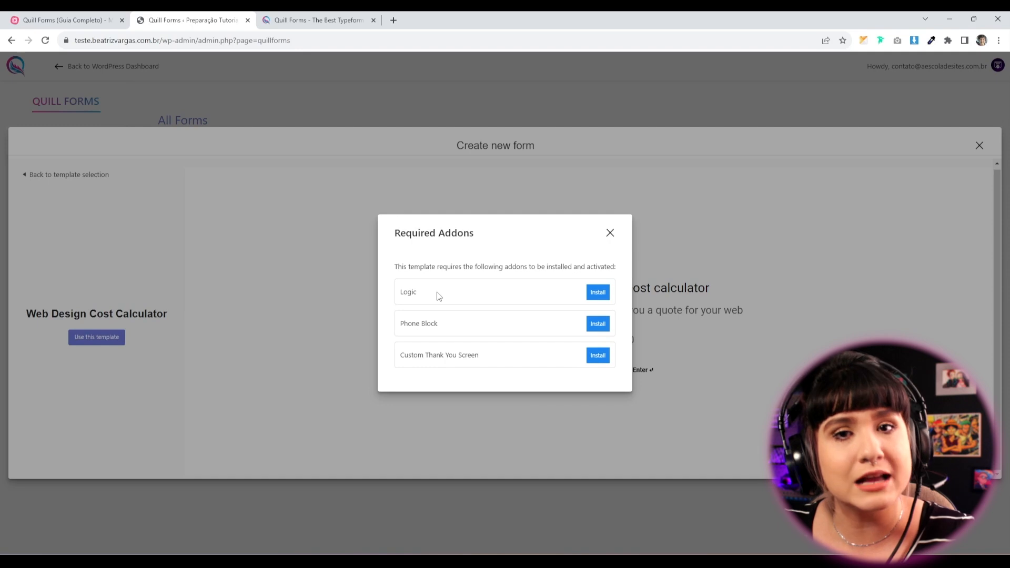
pyautogui.click(609, 232)
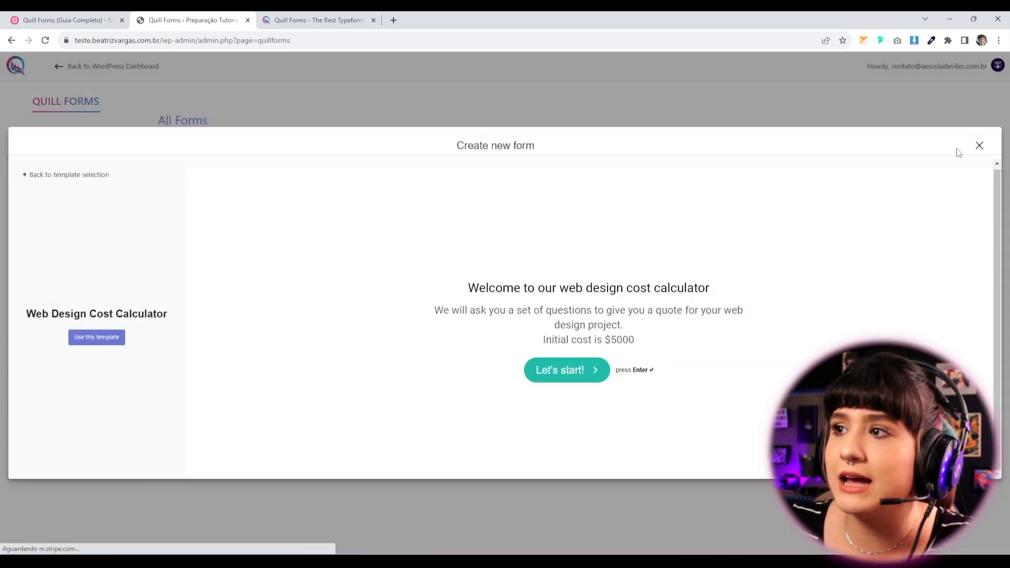
pyautogui.click(978, 145)
# Create a new form from the Simple Donation Form template.
pyautogui.click(224, 221)
pyautogui.click(563, 284)
pyautogui.scroll(-1, 489, 390)
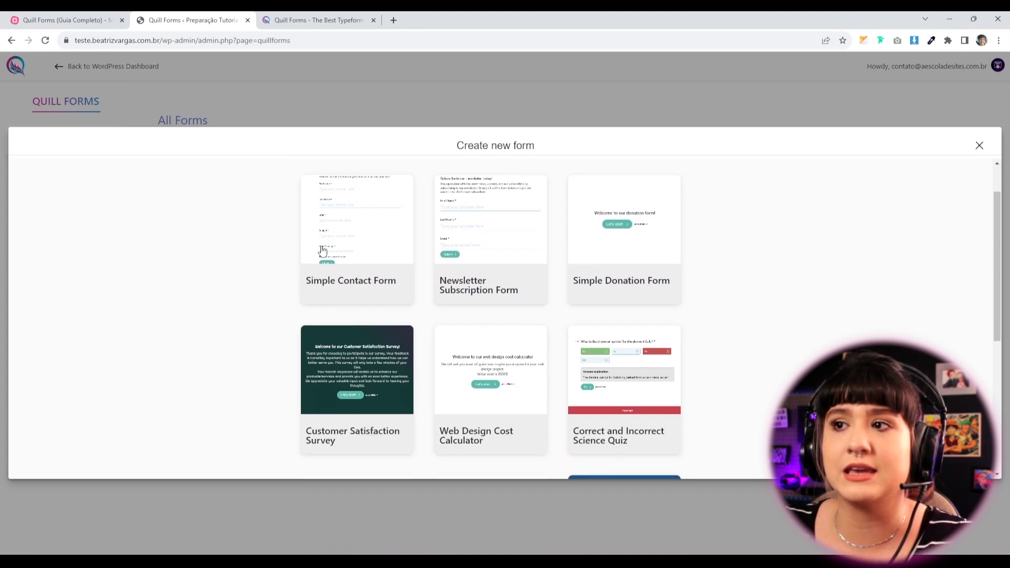
pyautogui.scroll(1, 526, 286)
pyautogui.click(613, 316)
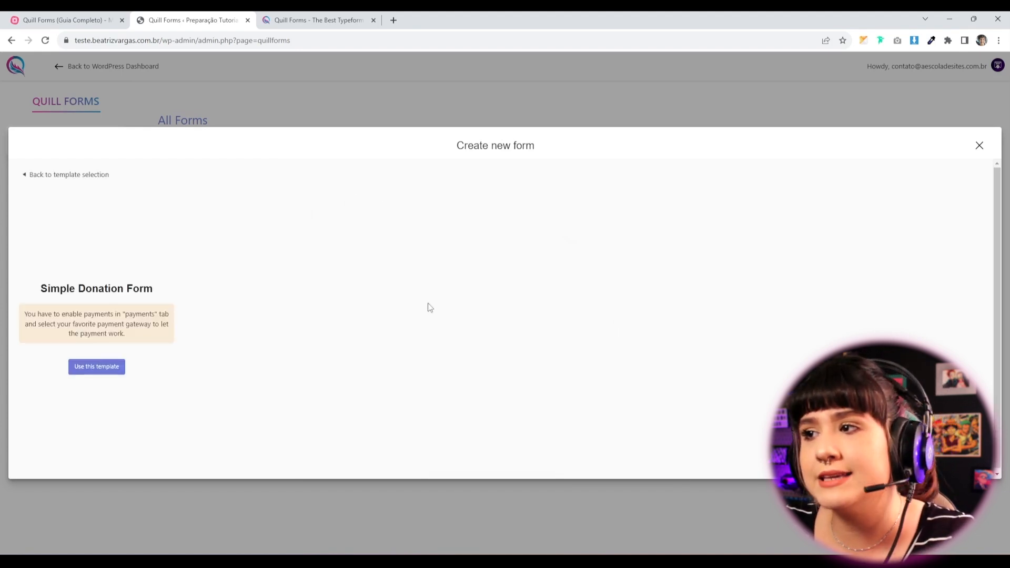
pyautogui.click(93, 371)
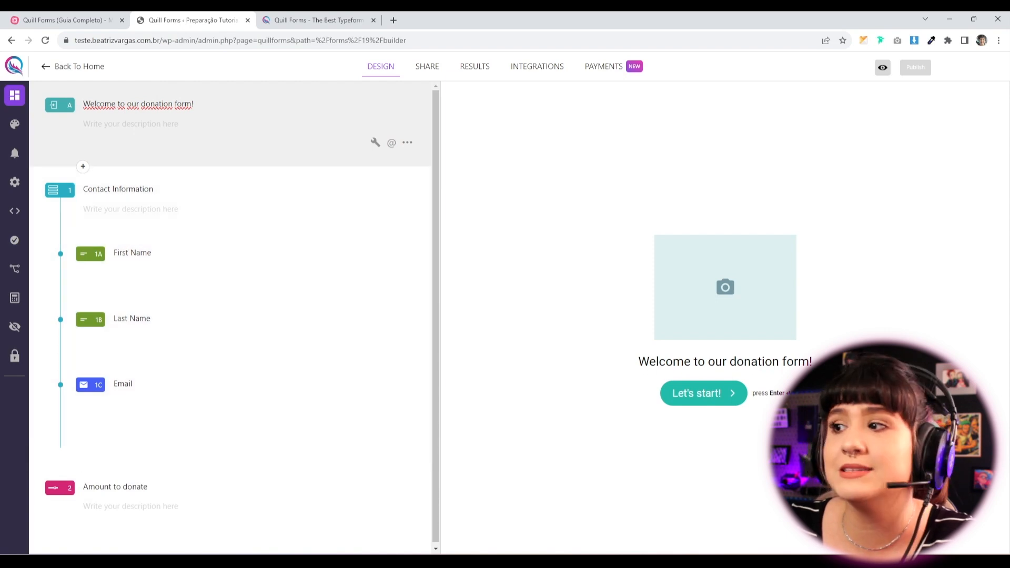
# Step through the donation form's contact and amount questions, glance at question types, then return to All Forms.
pyautogui.click(711, 400)
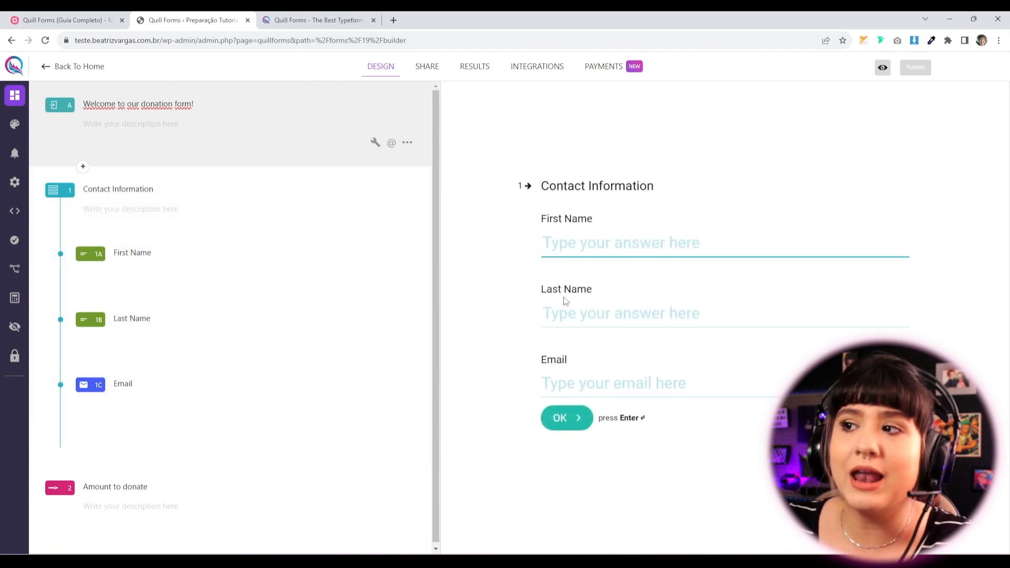
pyautogui.click(576, 421)
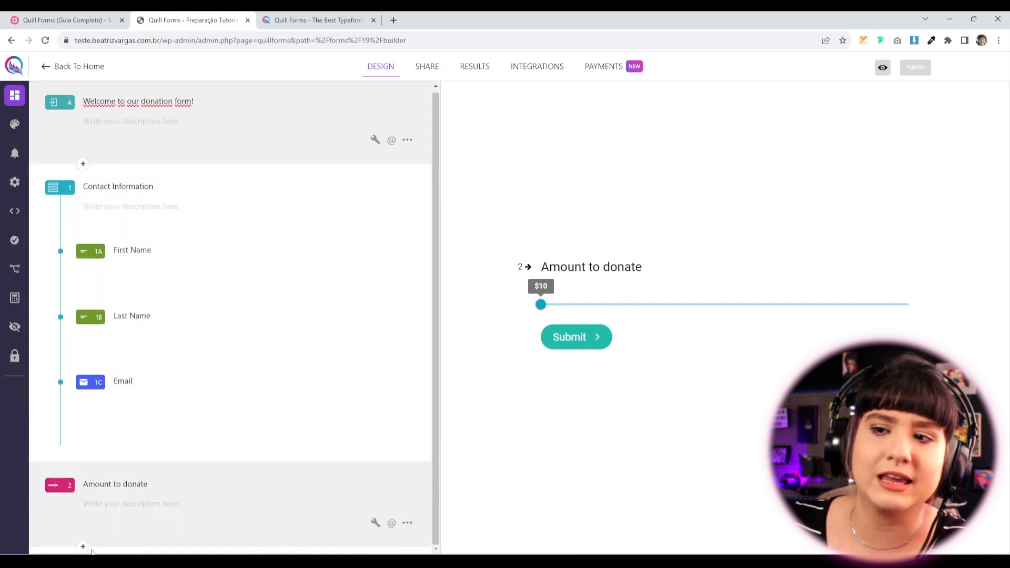
pyautogui.click(83, 547)
pyautogui.scroll(-2, 119, 458)
pyautogui.scroll(3, 123, 452)
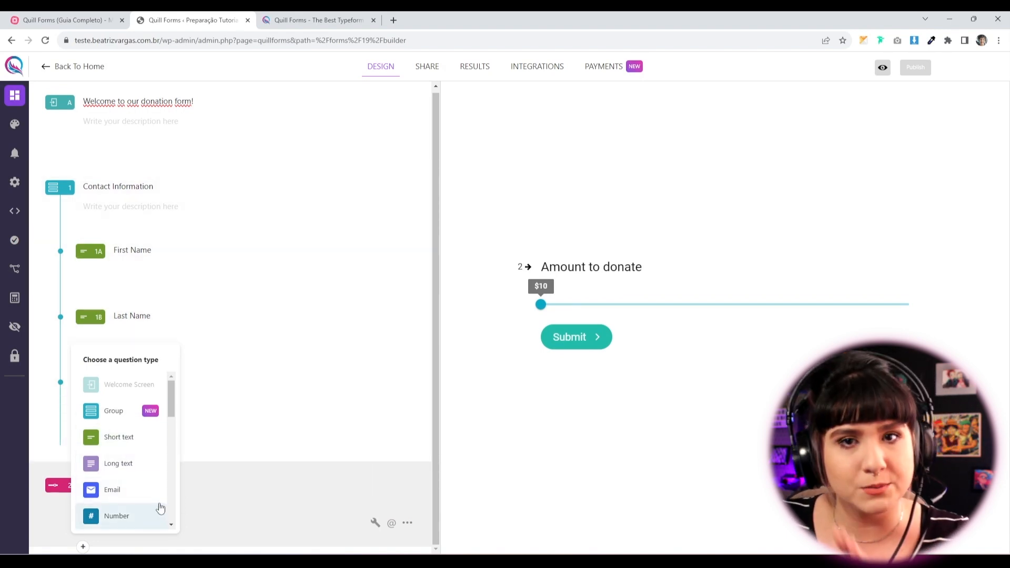
pyautogui.click(266, 494)
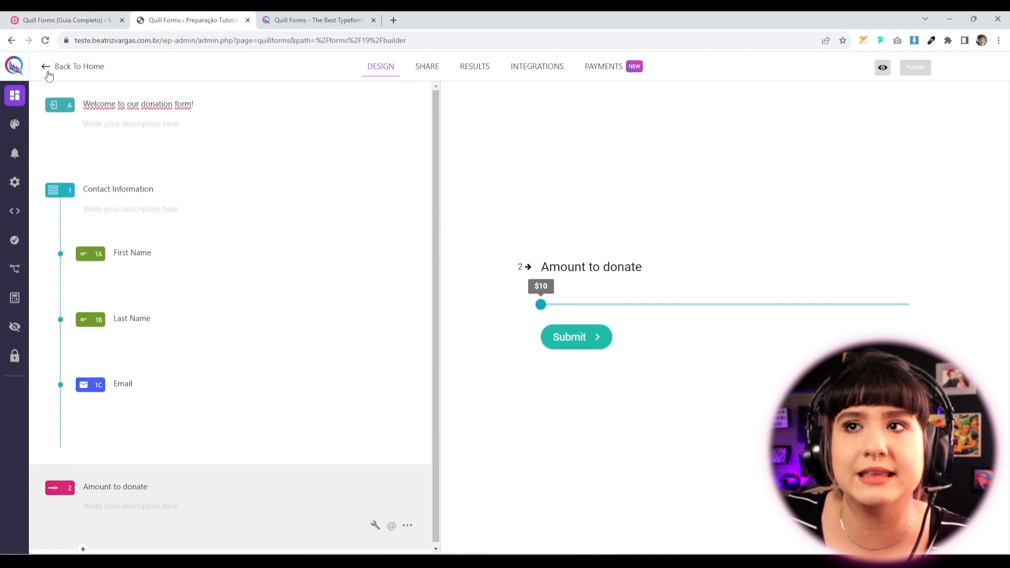
pyautogui.click(78, 72)
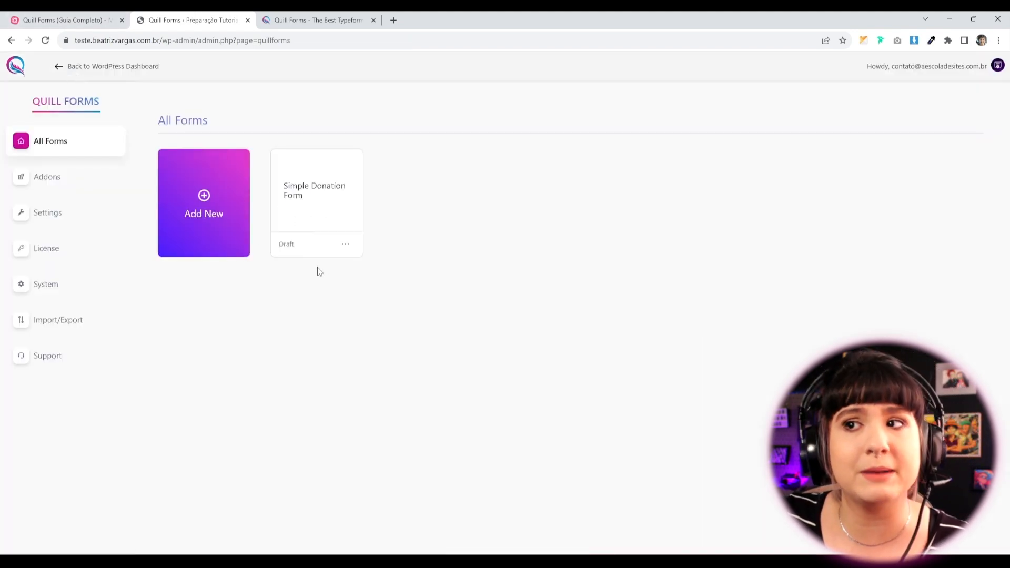
# Move the Simple Donation Form to the trash via its card's actions menu.
pyautogui.click(345, 248)
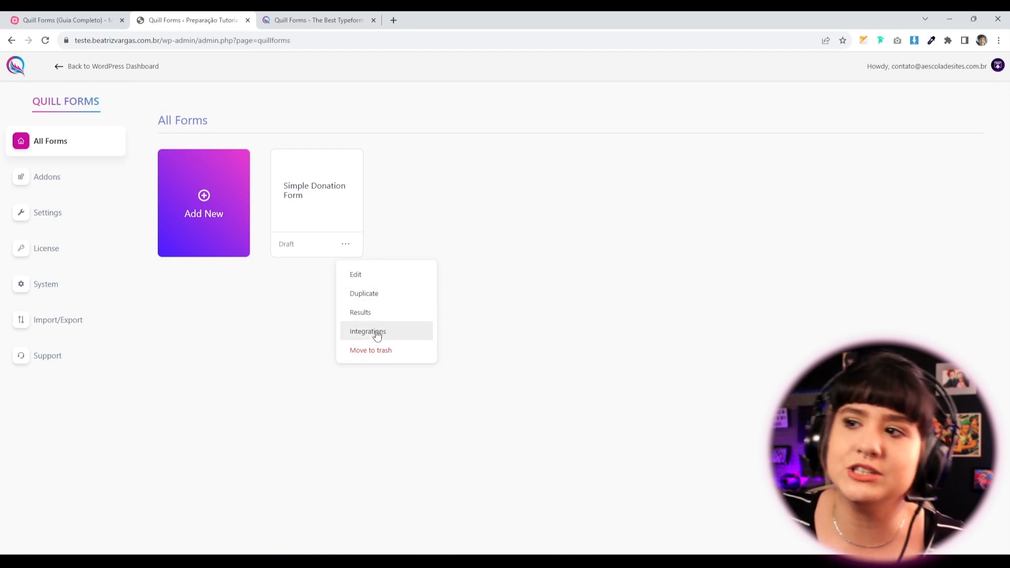
pyautogui.click(384, 358)
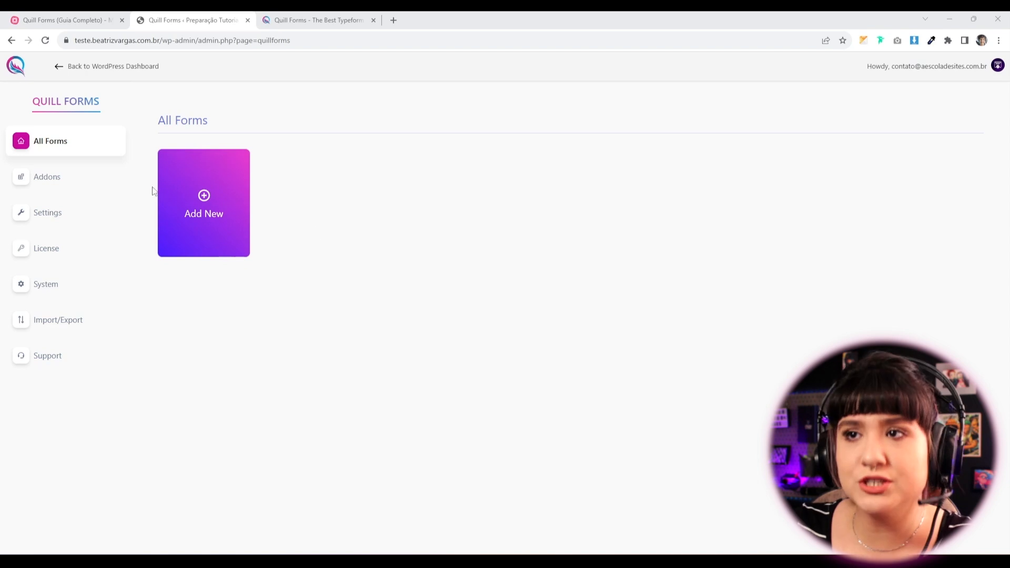
# Create a blank form from scratch titled 'Formulário teste'.
pyautogui.click(216, 208)
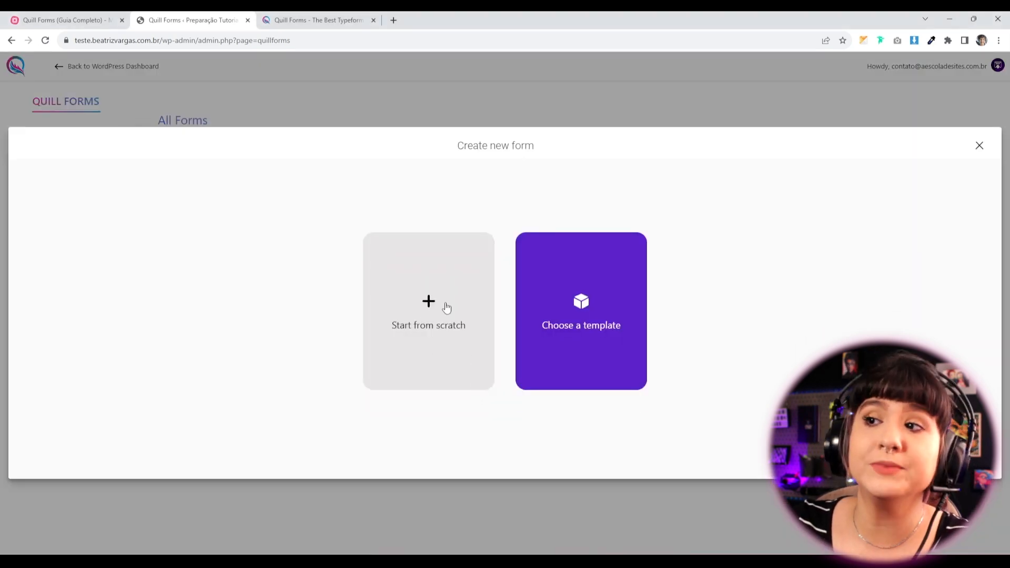
pyautogui.click(463, 335)
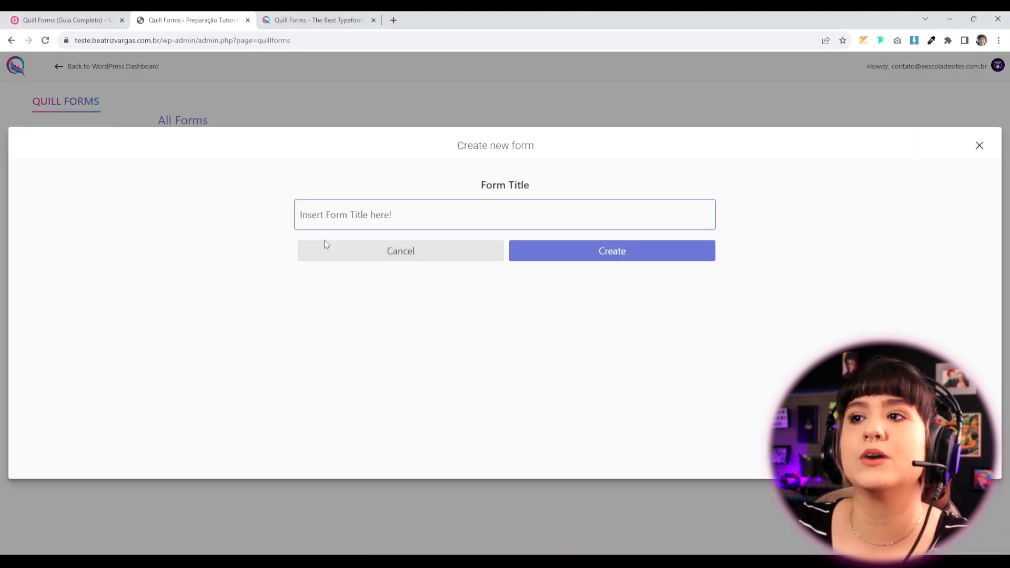
pyautogui.write('Fo')
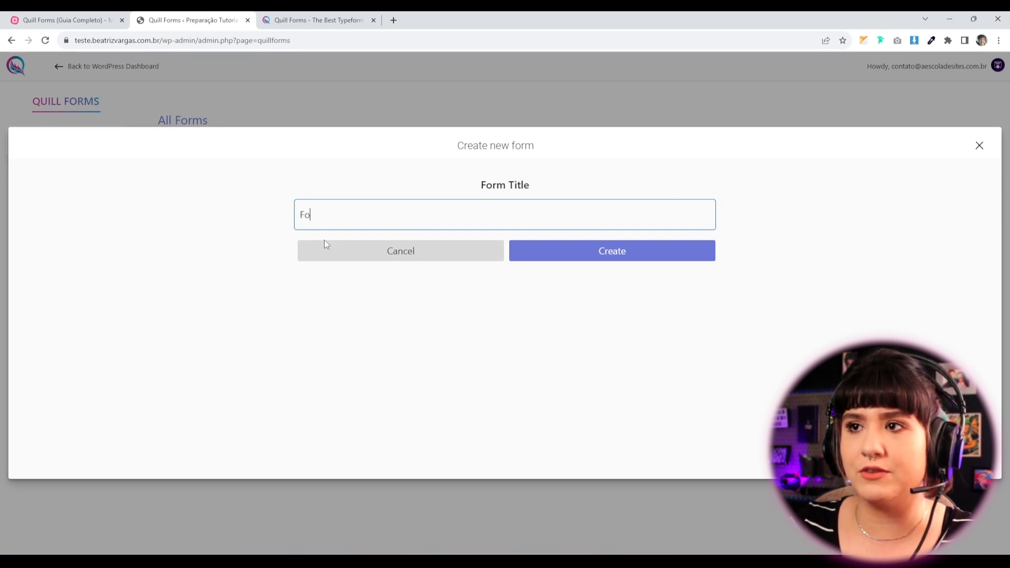
pyautogui.write('rmulário teste')
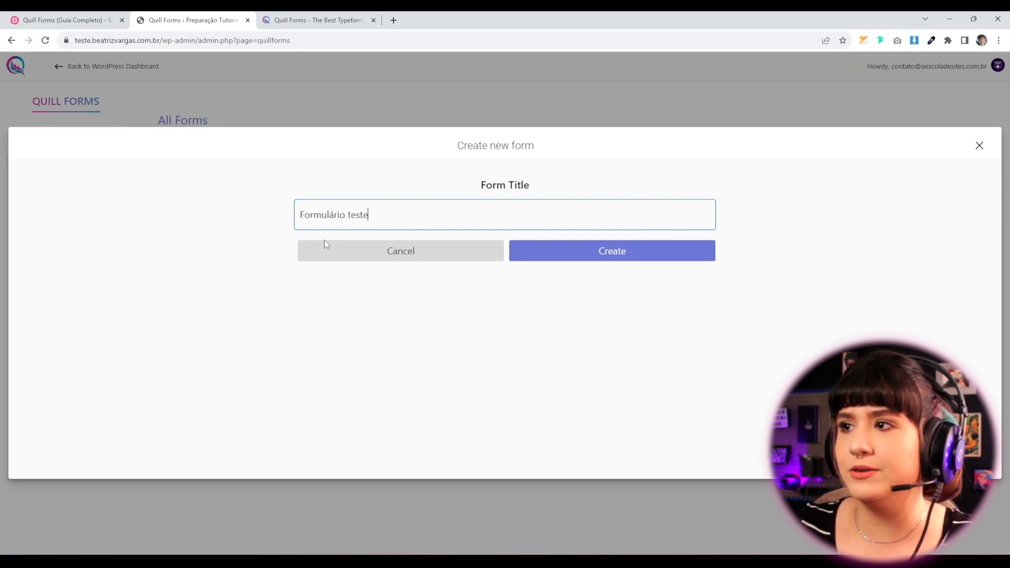
pyautogui.click(603, 256)
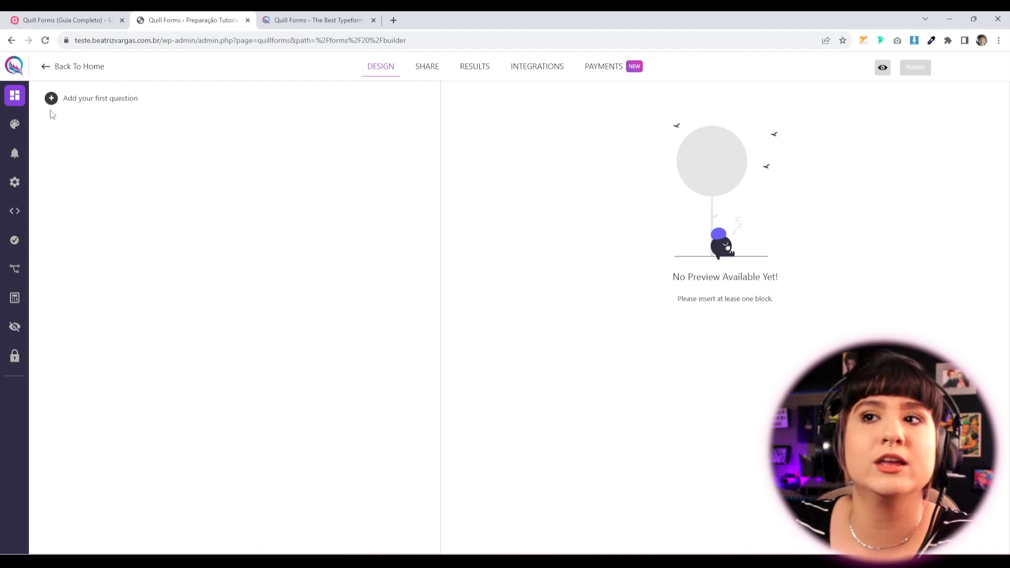
# Open the question-type list for the empty form and scroll through the available types.
pyautogui.click(51, 99)
pyautogui.scroll(-5, 89, 200)
pyautogui.scroll(5, 83, 254)
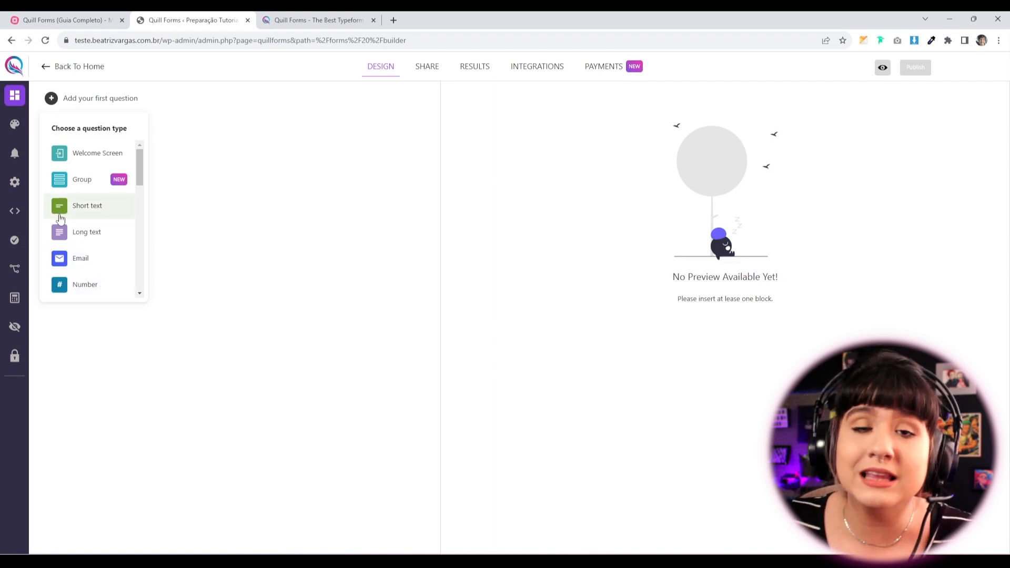
pyautogui.scroll(-2, 60, 218)
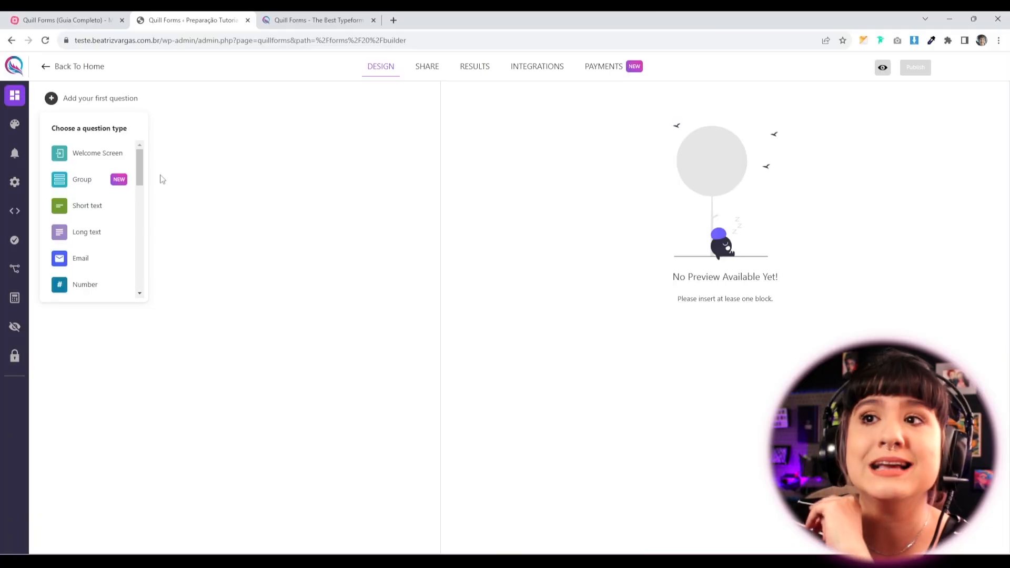
# Close the question-type list by clicking an empty area of the builder.
pyautogui.click(261, 256)
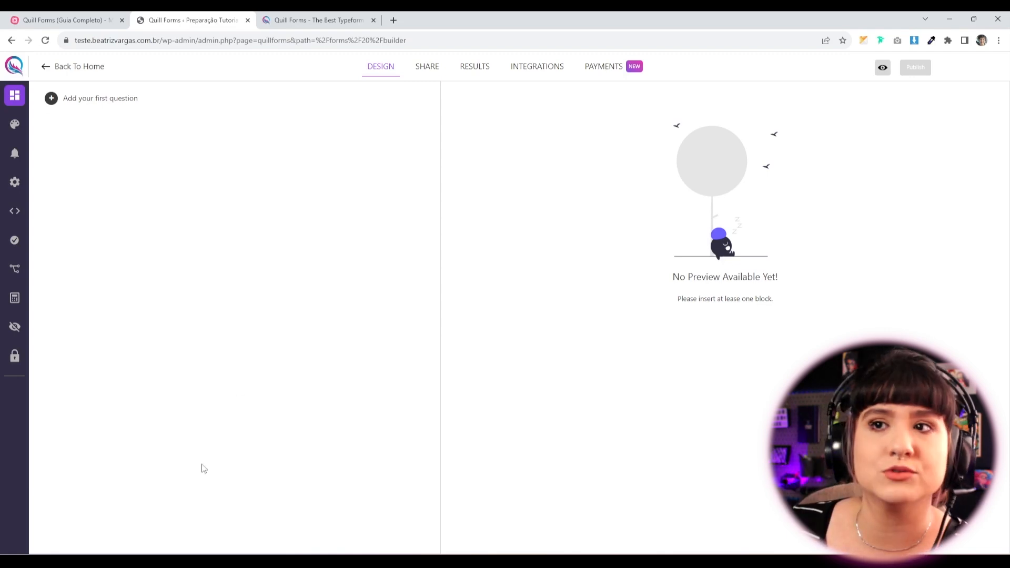
# Open the form's Settings on the Messages tab and look through the message texts.
pyautogui.click(14, 184)
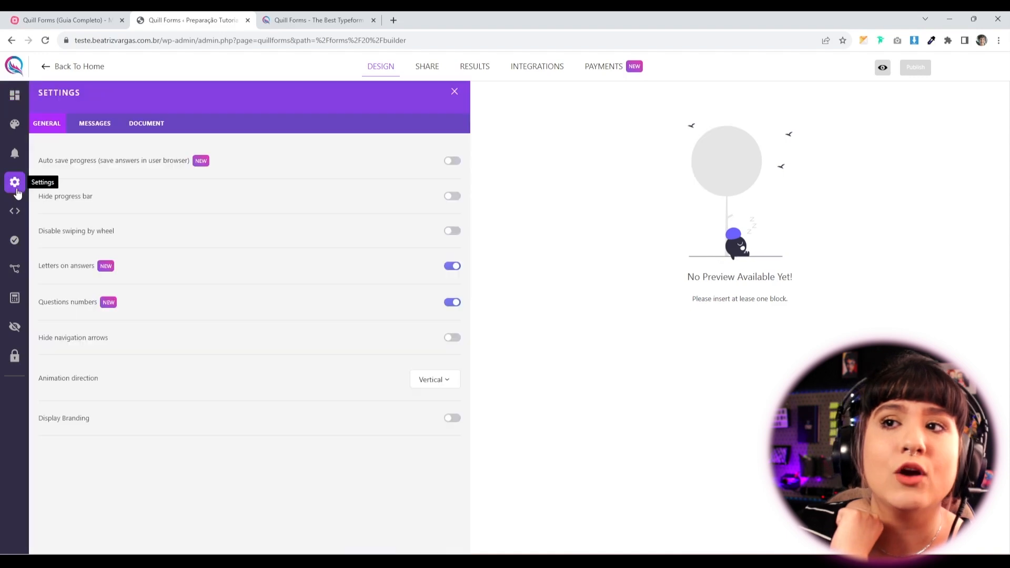
pyautogui.click(95, 126)
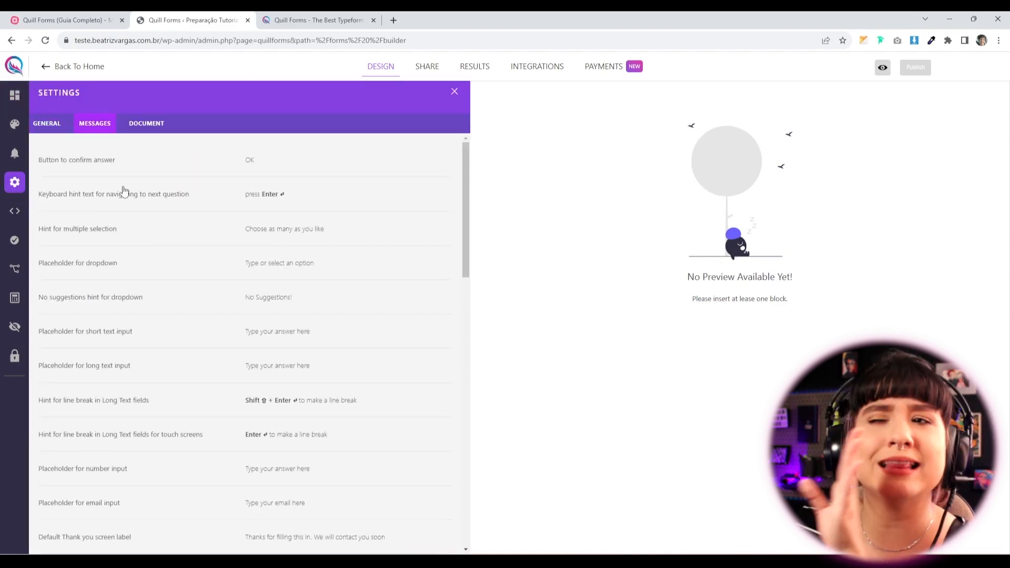
pyautogui.scroll(-5, 126, 194)
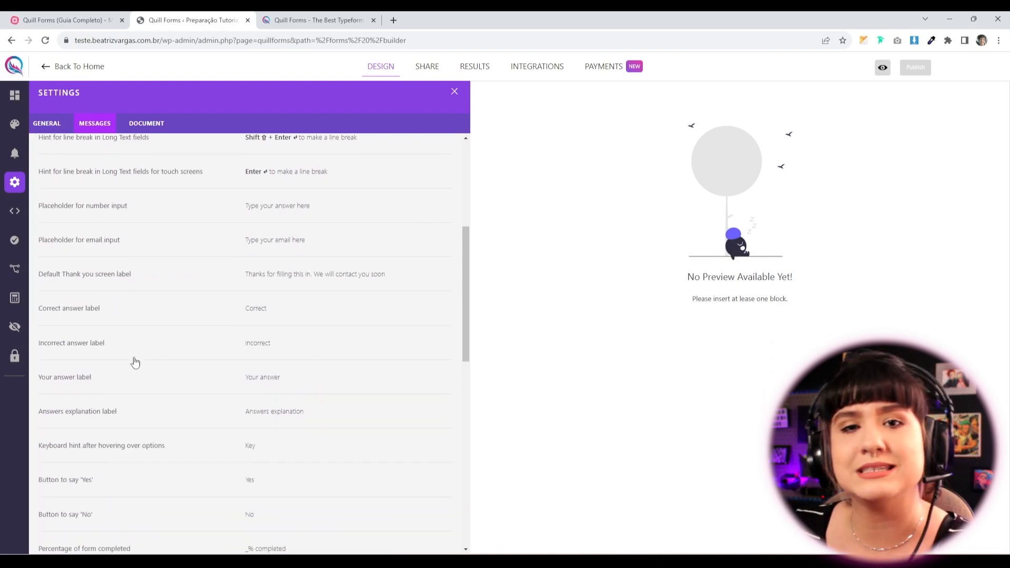
pyautogui.scroll(-6, 133, 362)
pyautogui.scroll(11, 153, 401)
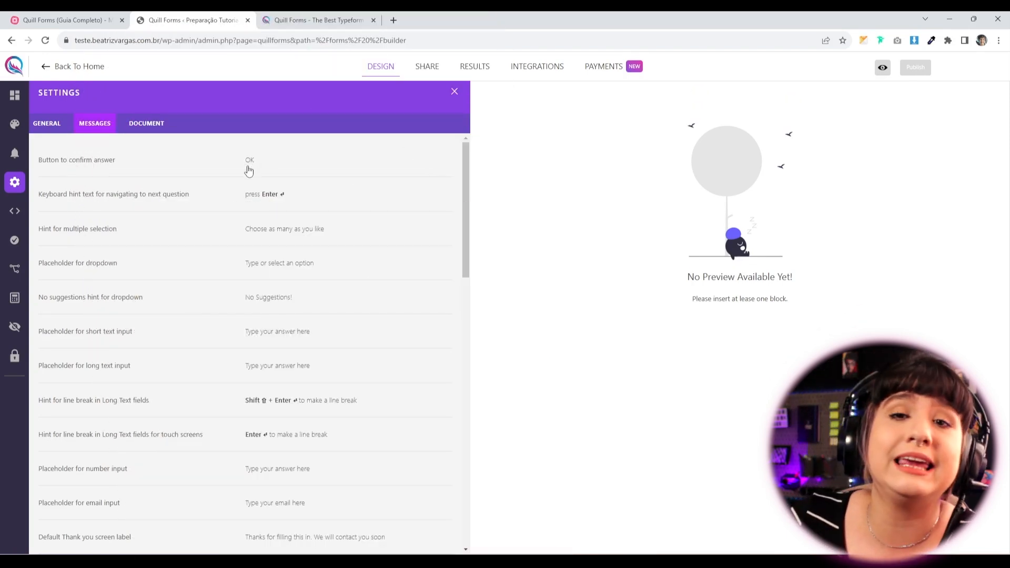
# Translate the multiple-selection hint into Portuguese, e.g. 'Escolha quantos quiser', and apply it.
pyautogui.click(256, 232)
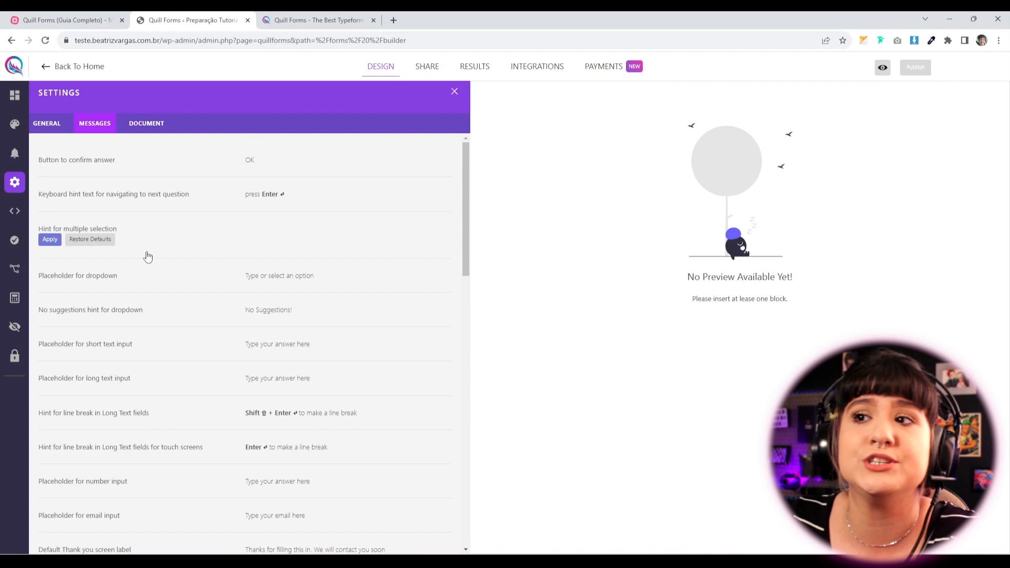
pyautogui.moveTo(129, 247); pyautogui.dragTo(43, 253)
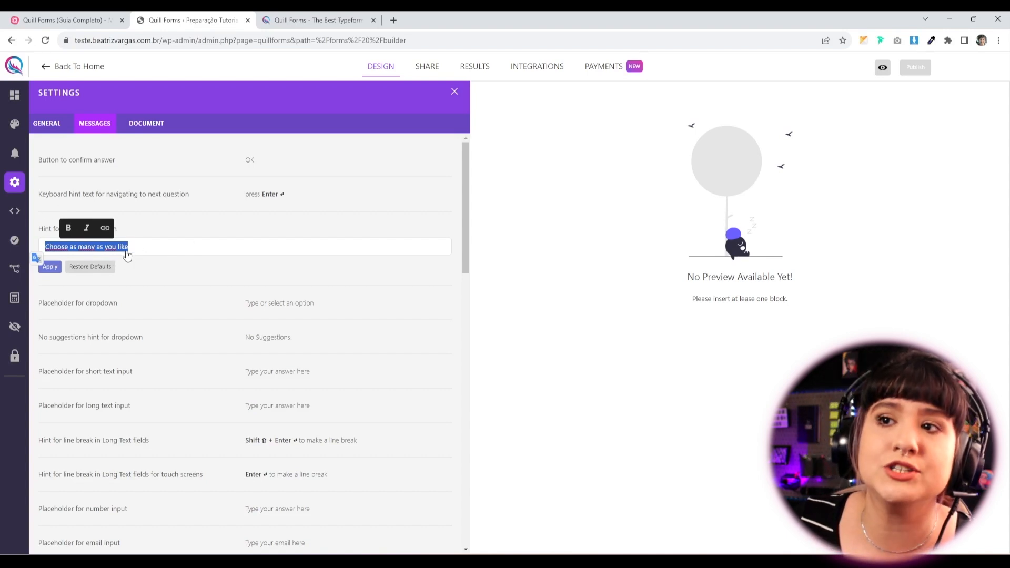
pyautogui.click(50, 266)
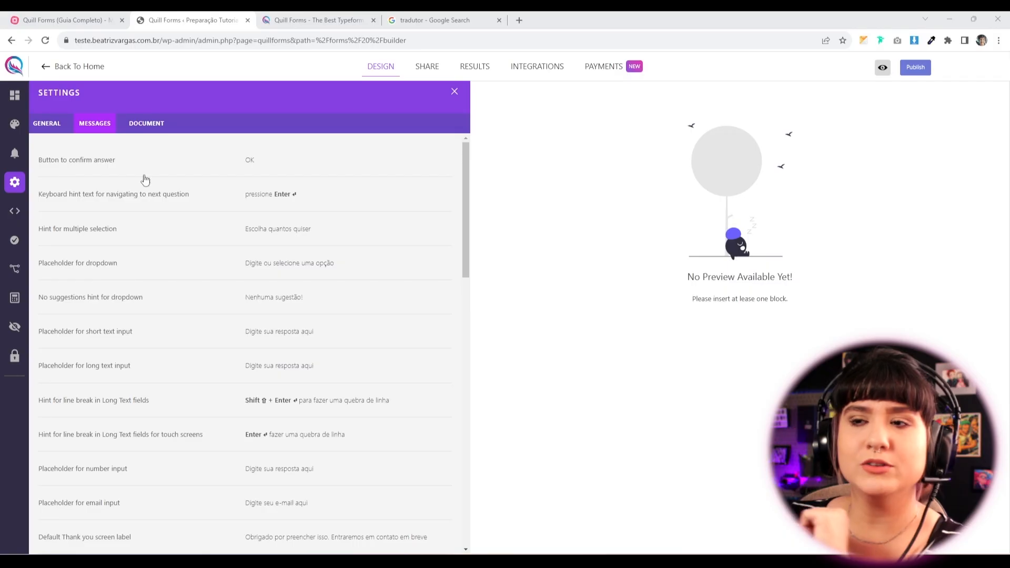
# Change the Long Text line-break hint to read 'para fazer uma quebra de linha' and apply it.
pyautogui.scroll(-1, 255, 242)
pyautogui.scroll(-2, 256, 269)
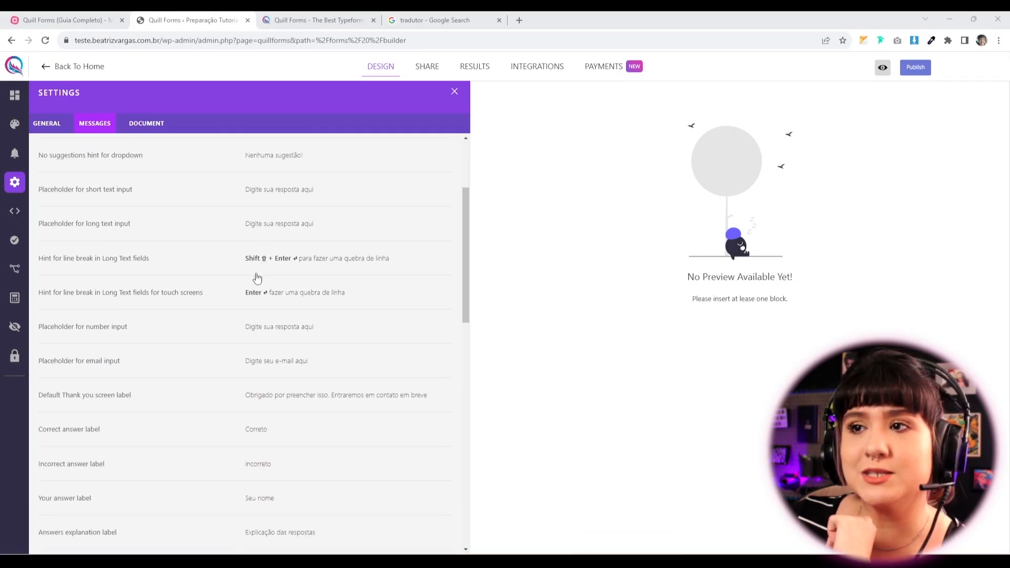
pyautogui.scroll(3, 254, 279)
pyautogui.click(351, 405)
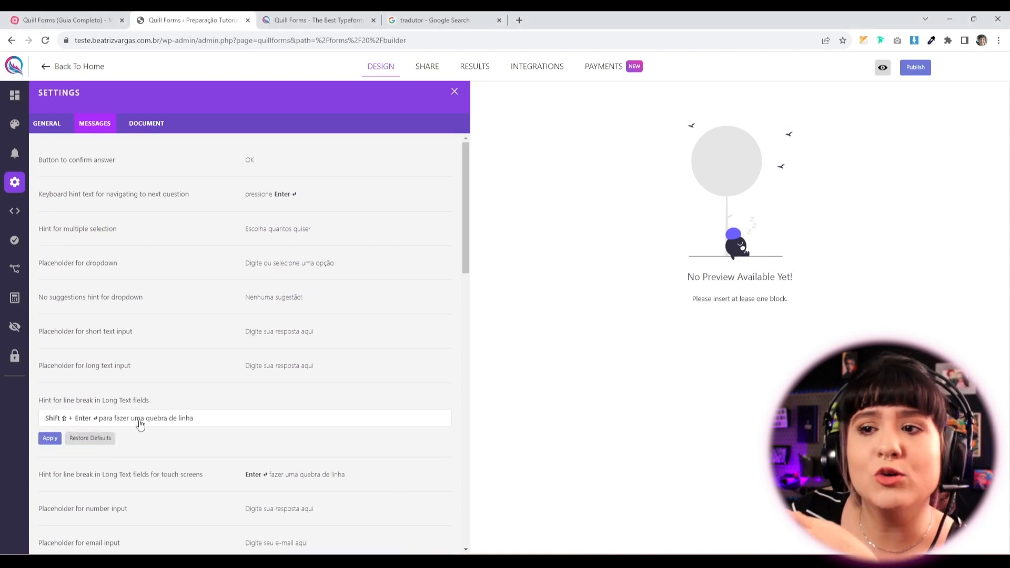
pyautogui.doubleClick(93, 420)
pyautogui.moveTo(93, 420); pyautogui.dragTo(66, 431)
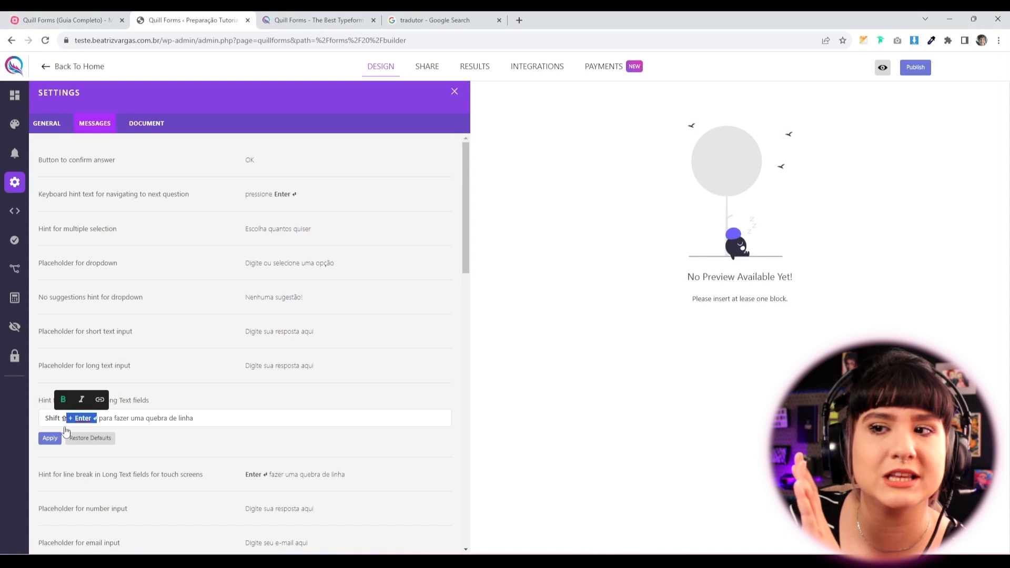
pyautogui.click(161, 419)
pyautogui.click(49, 438)
# Set the Percentage of form completed message to '_% completo'.
pyautogui.scroll(-5, 252, 453)
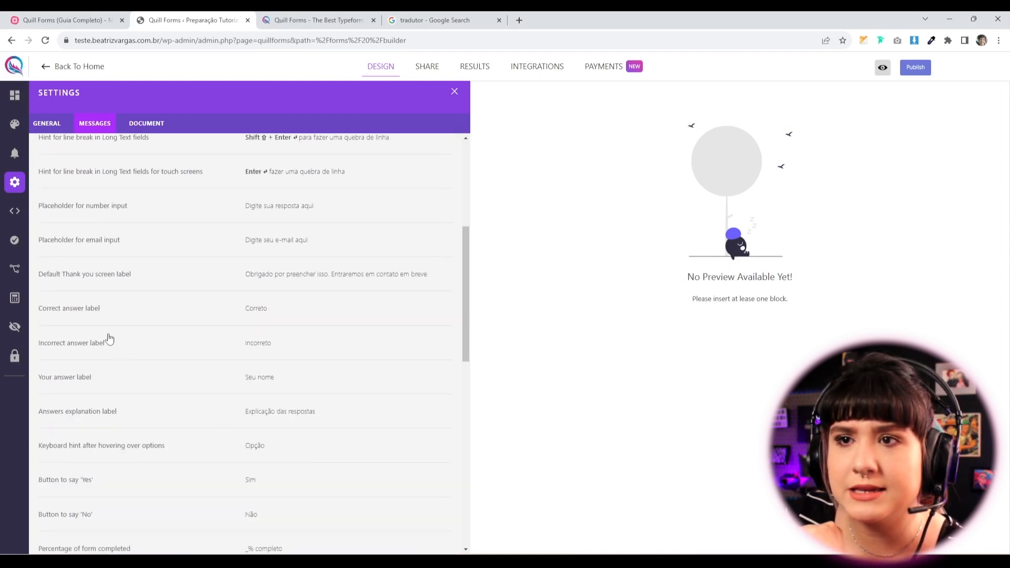
pyautogui.scroll(-4, 121, 368)
pyautogui.click(200, 352)
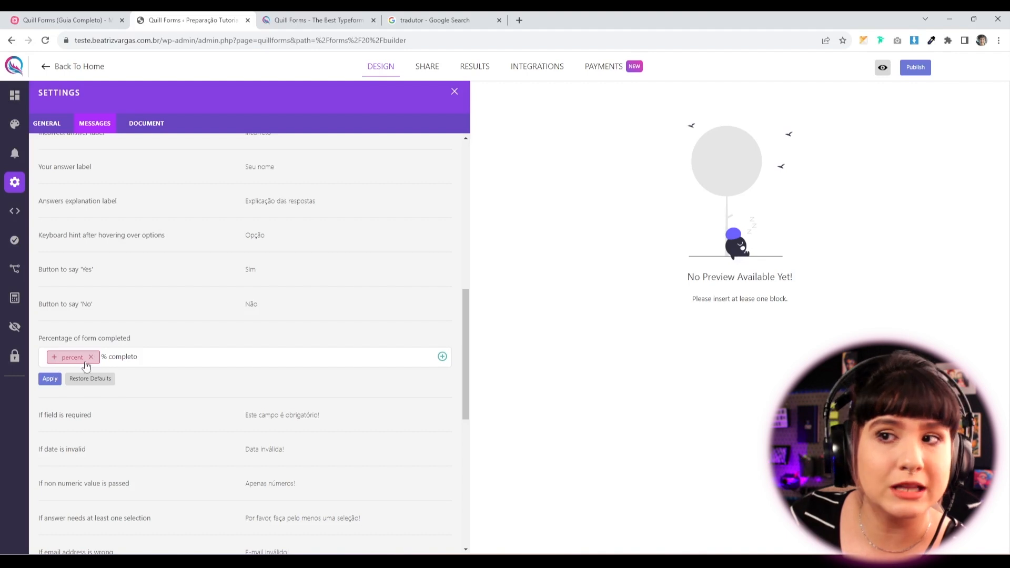
pyautogui.moveTo(103, 360); pyautogui.dragTo(139, 360)
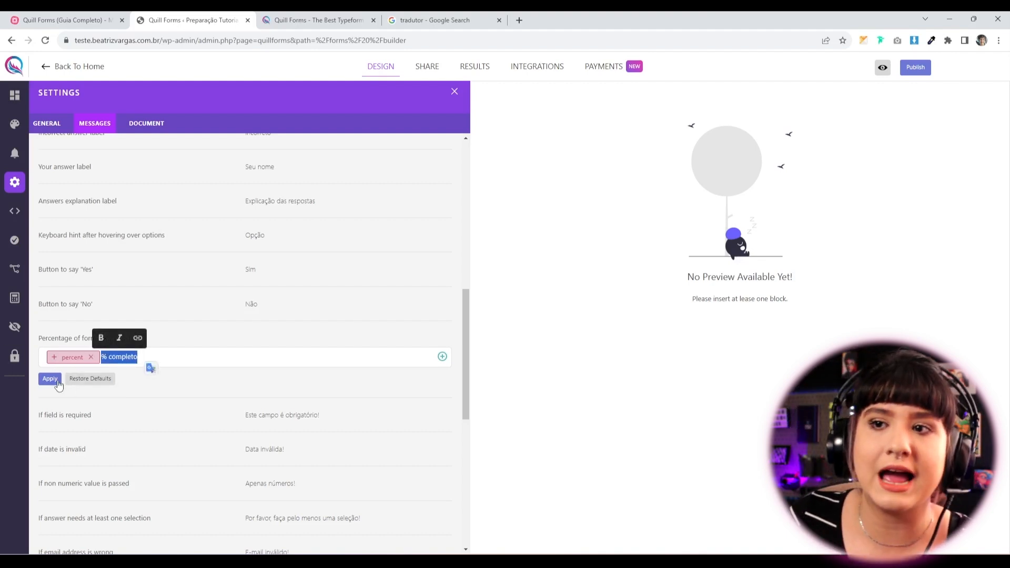
pyautogui.click(41, 381)
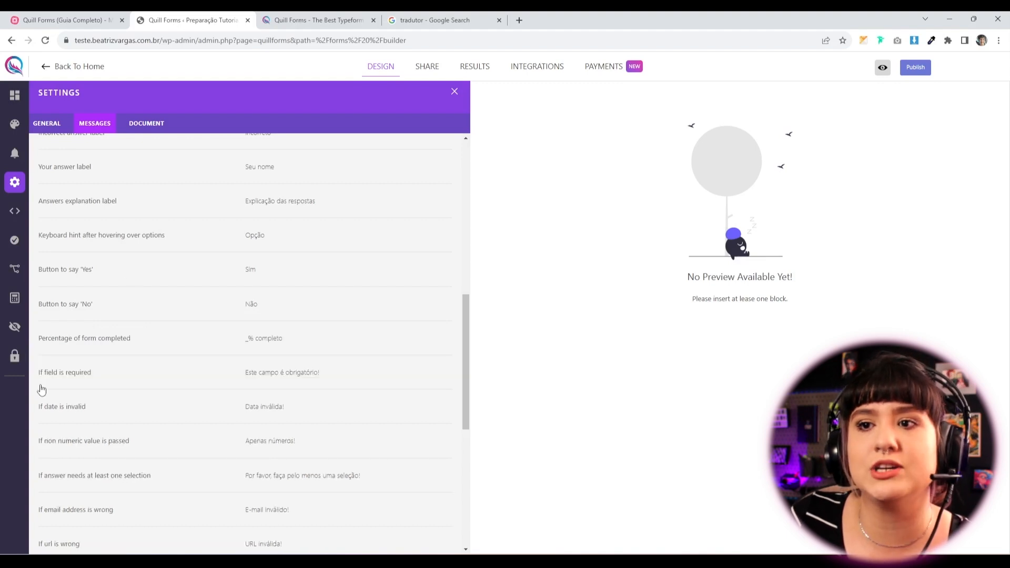
# Publish the form to save the Portuguese message settings.
pyautogui.scroll(-10, 268, 463)
pyautogui.scroll(8, 264, 475)
pyautogui.scroll(8, 265, 475)
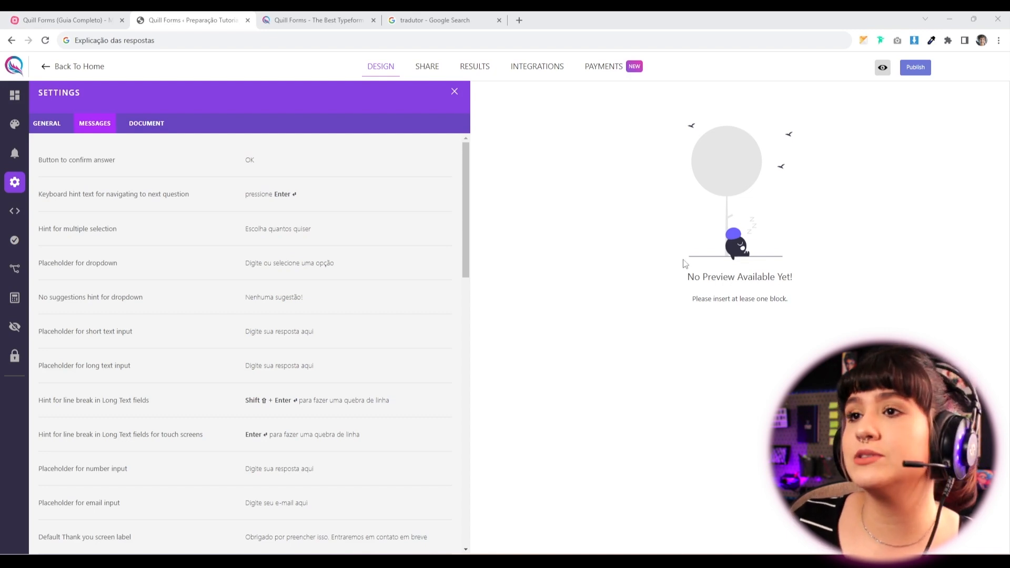
pyautogui.click(916, 68)
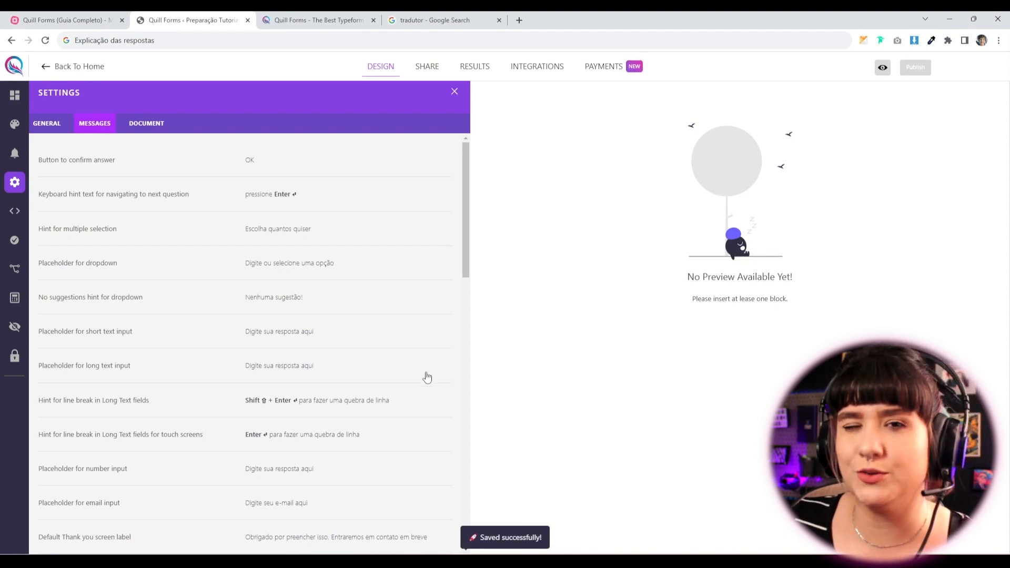
pyautogui.click(42, 20)
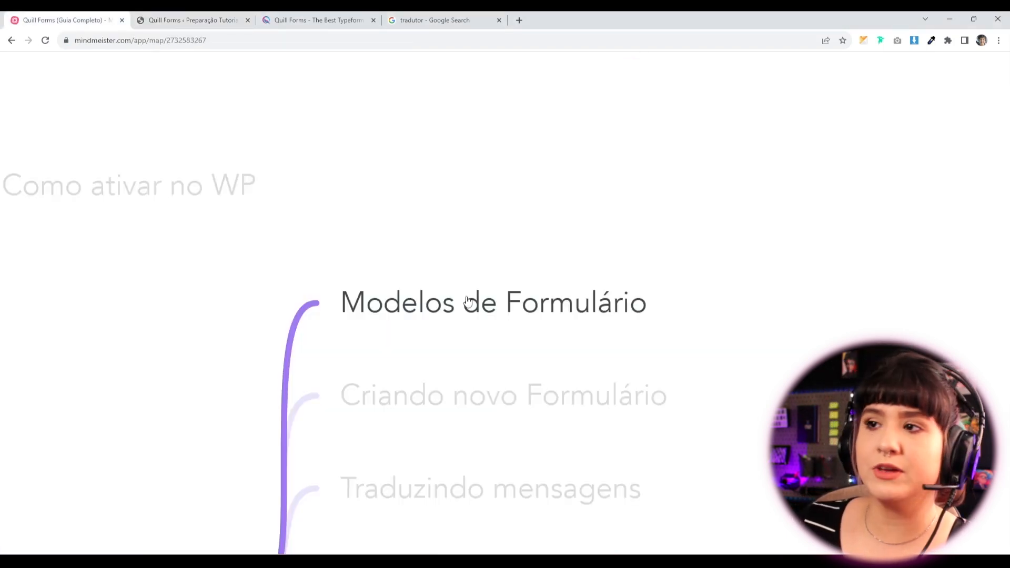
# Advance the MindMeister outline three slides to 'Campos do Formulário', then return to the form builder.
pyautogui.press('Right')
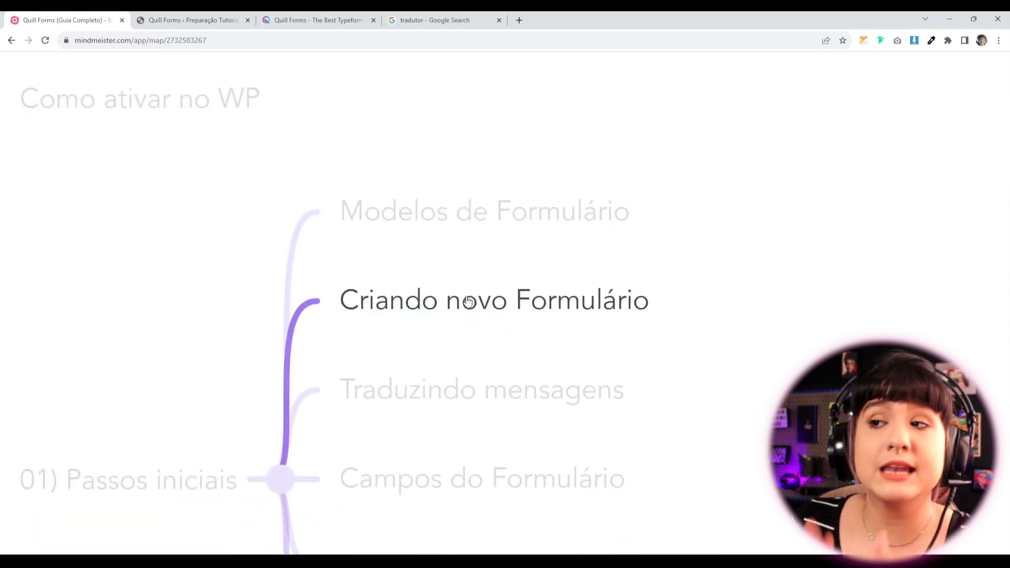
pyautogui.press('Right')
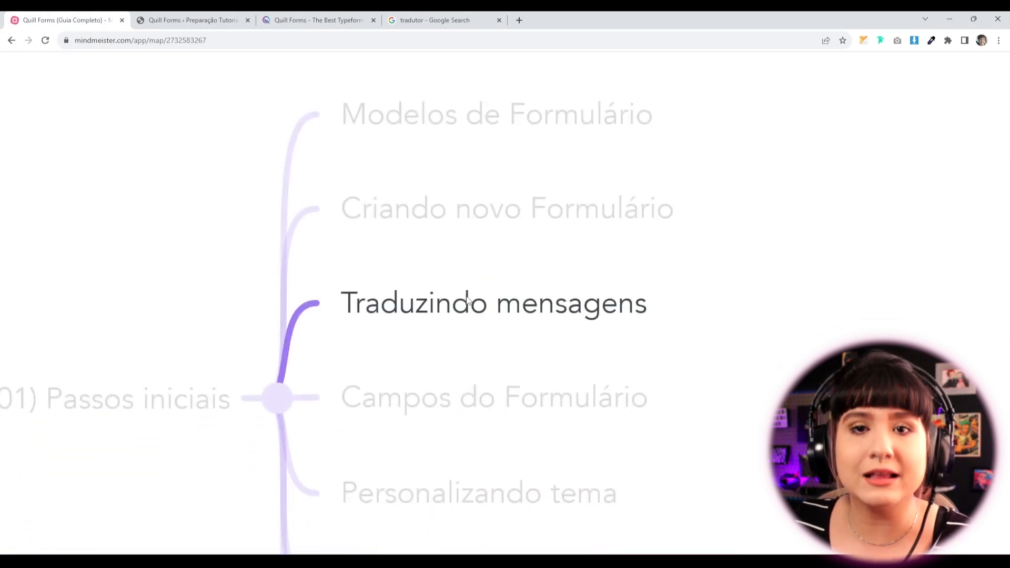
pyautogui.press('Right')
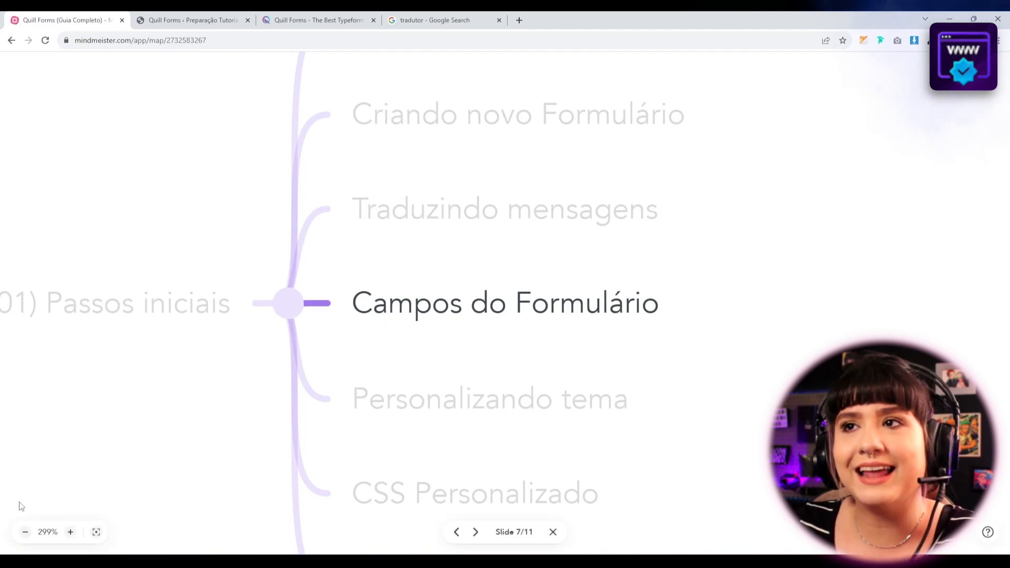
pyautogui.click(185, 16)
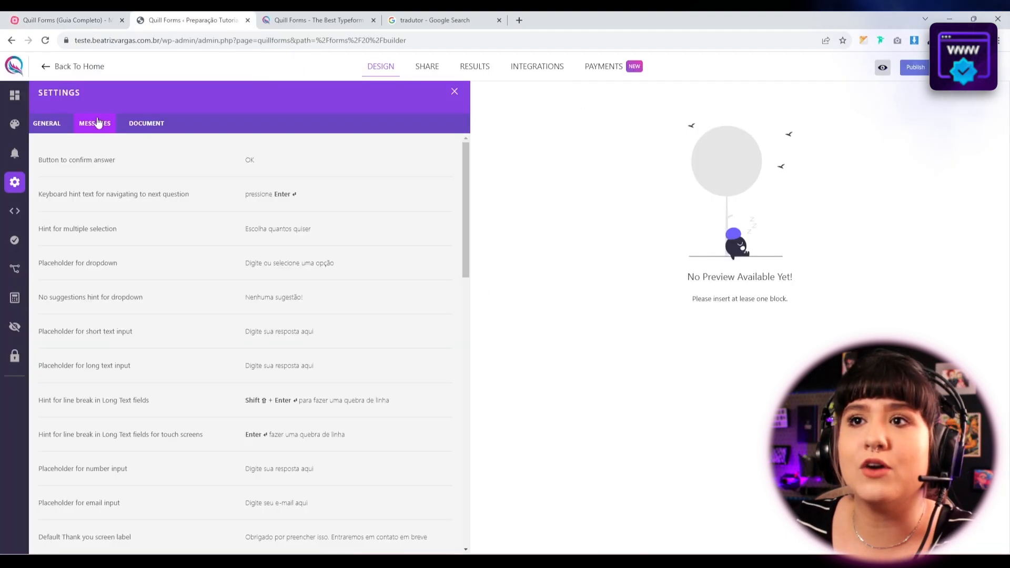
# Return to the form's blocks and browse the question types, from Welcome Screen through Email and Number.
pyautogui.click(15, 104)
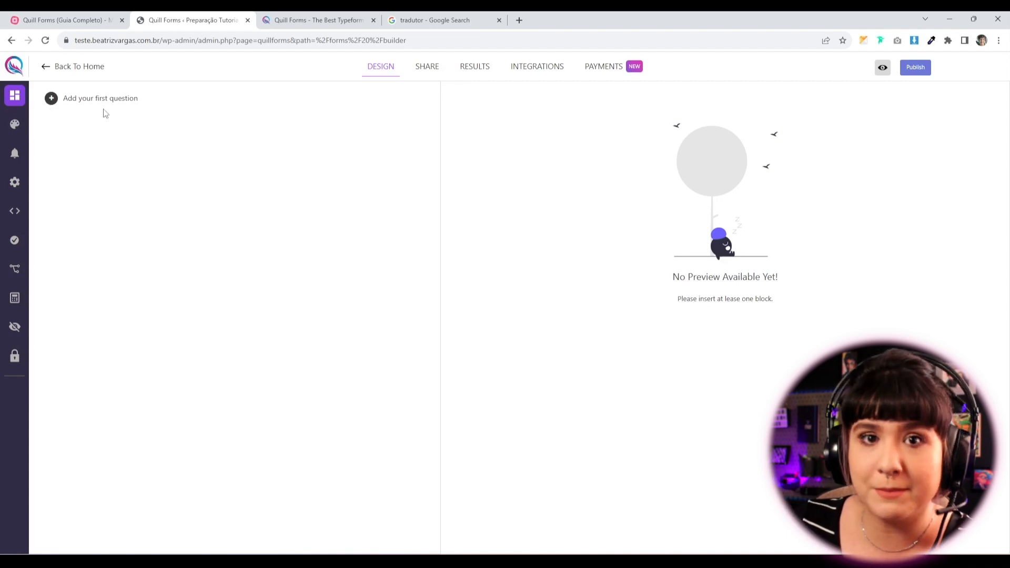
pyautogui.click(51, 98)
pyautogui.scroll(-2, 93, 207)
pyautogui.scroll(1, 91, 226)
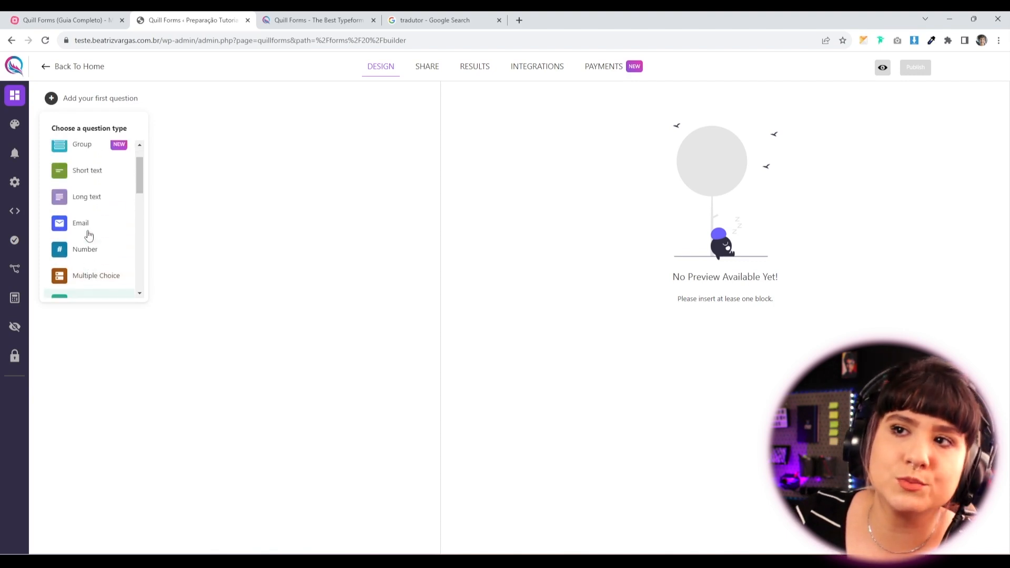
pyautogui.scroll(2, 89, 235)
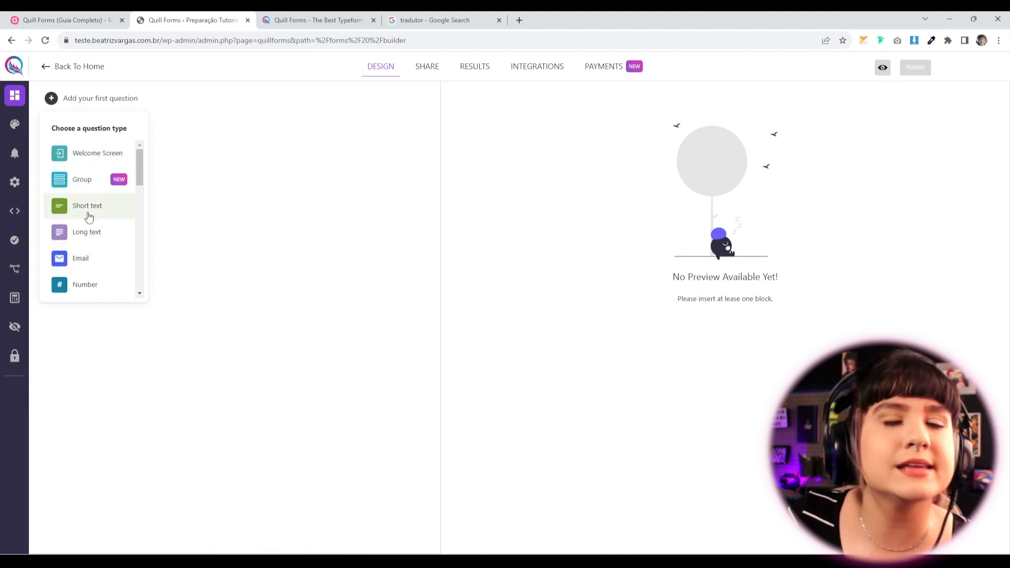
pyautogui.scroll(-2, 88, 218)
pyautogui.scroll(-1, 84, 221)
pyautogui.scroll(-1, 82, 221)
pyautogui.scroll(-1, 83, 211)
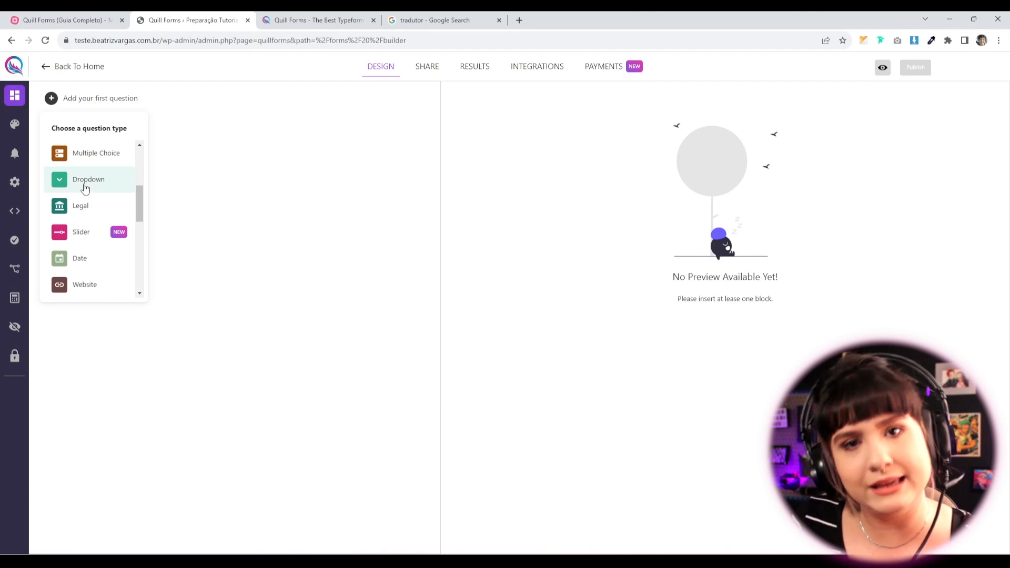
pyautogui.scroll(-1, 87, 204)
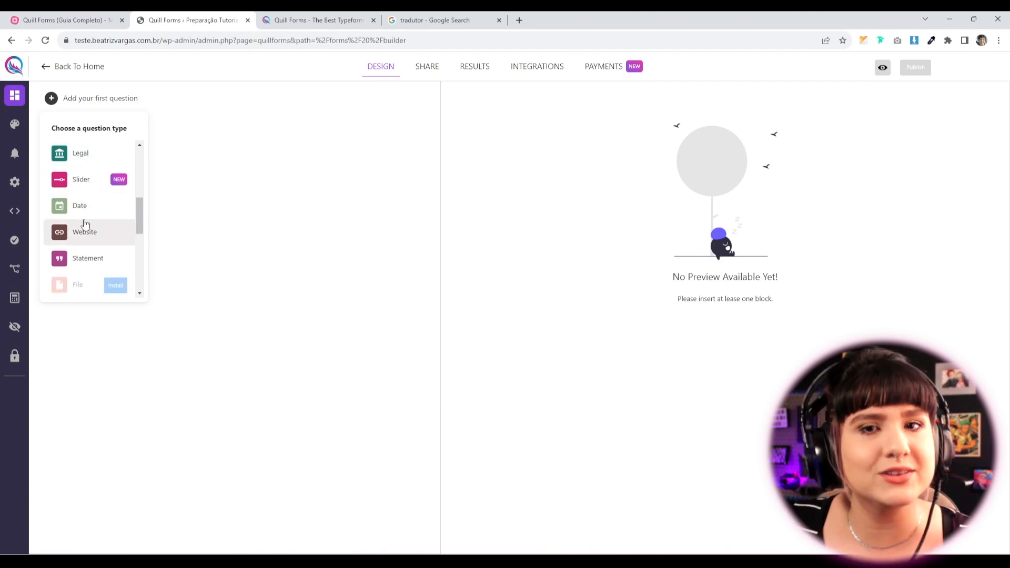
pyautogui.scroll(2, 84, 224)
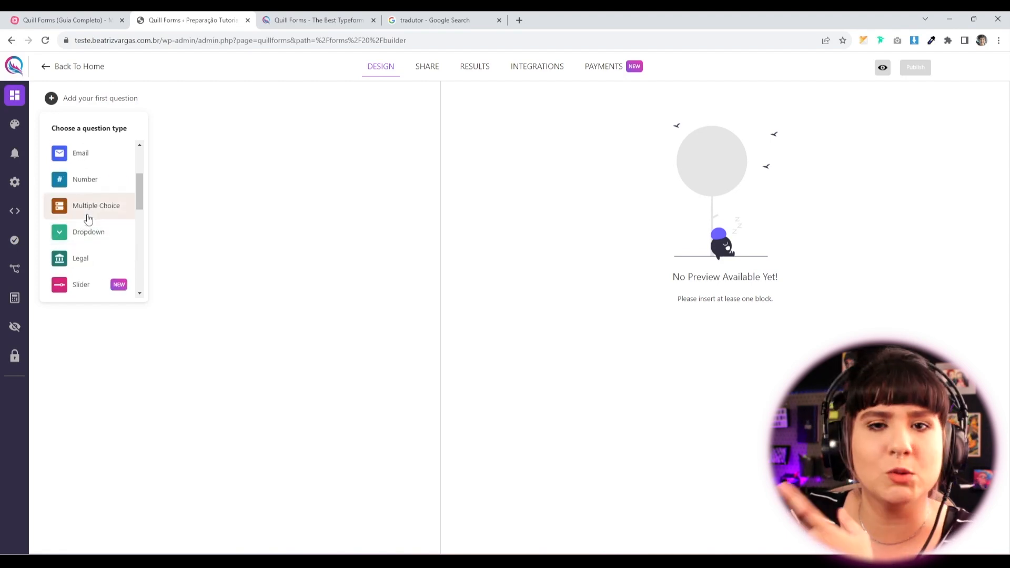
pyautogui.scroll(2, 88, 219)
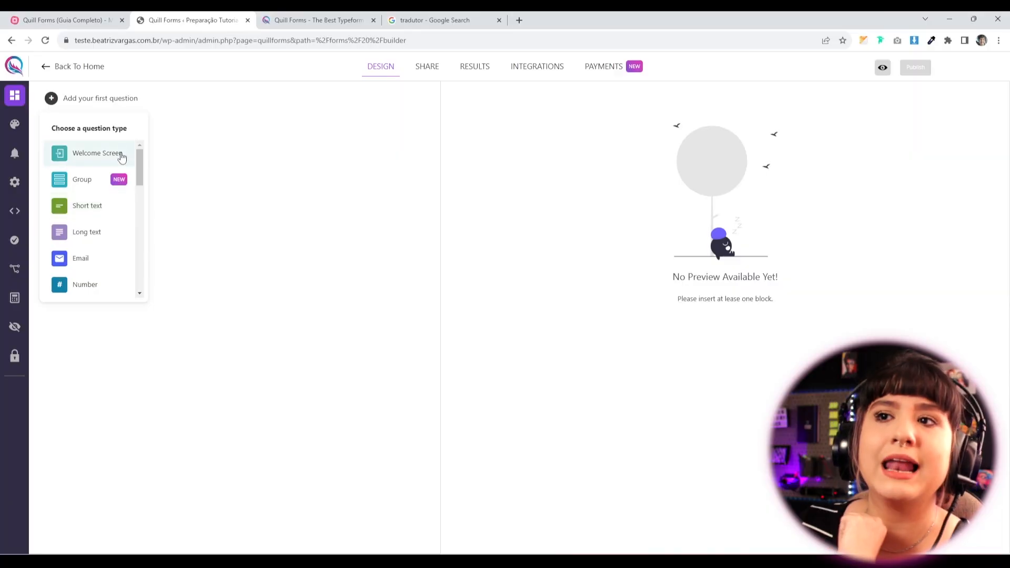
# Add a Welcome Screen titled 'Seja muito bem-vindo! Vamos começar..' described 'Isso não vai levar nem 3 minutinhos, eu prometo!'.
pyautogui.click(89, 156)
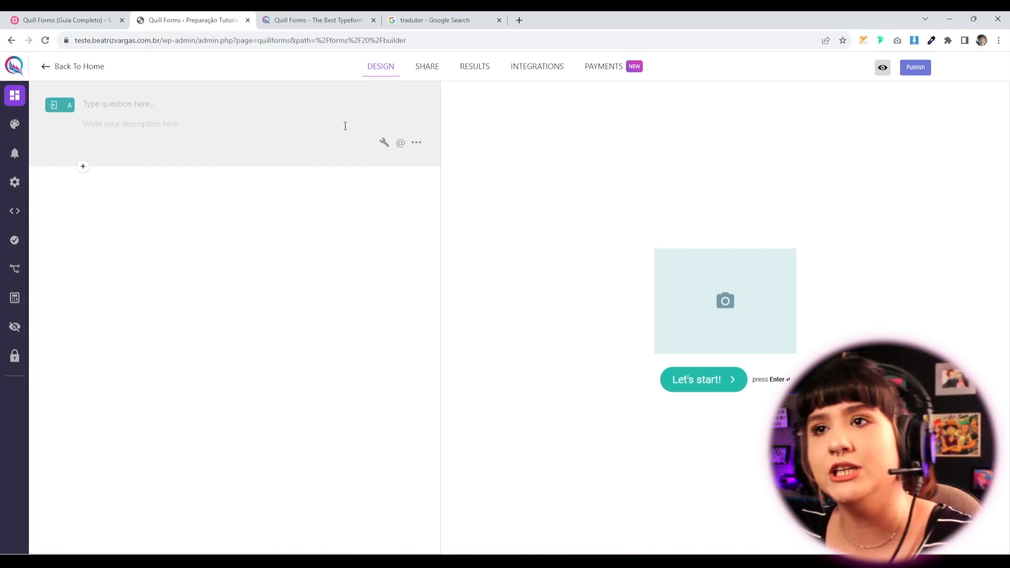
pyautogui.write('Seja muito bem-vindo! Vamos começar.')
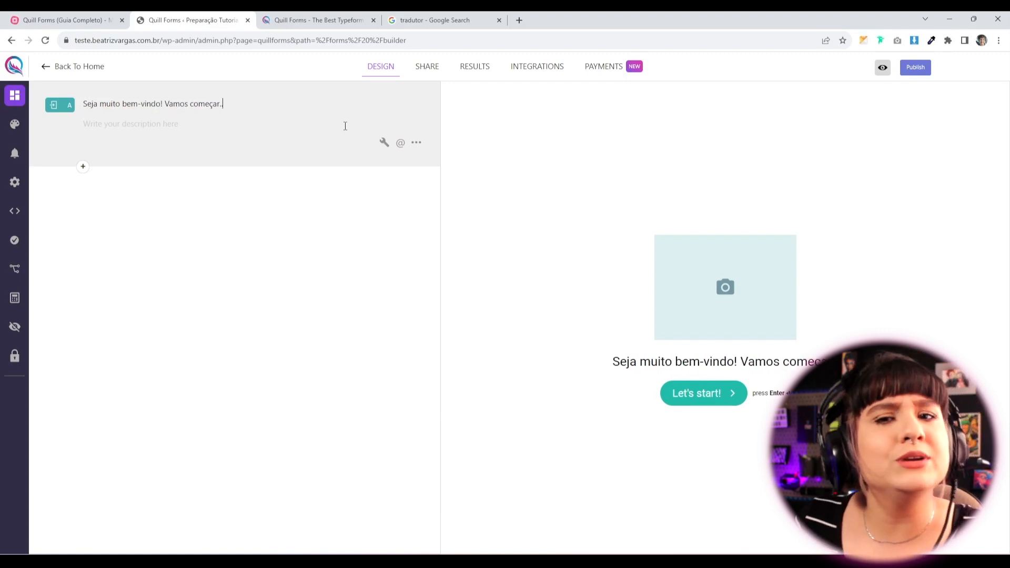
pyautogui.write('..')
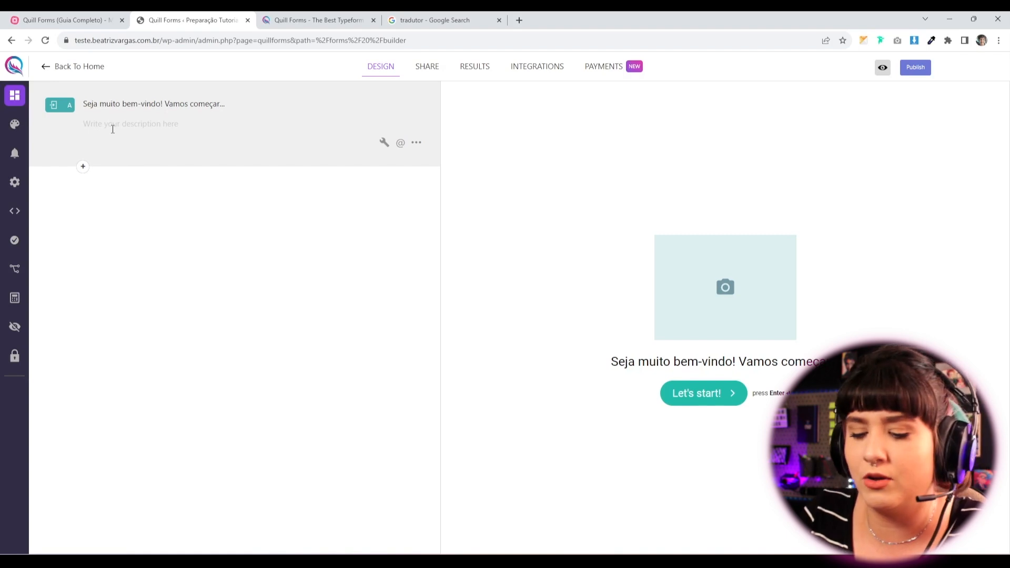
pyautogui.write('Isso não vai levar nem 3')
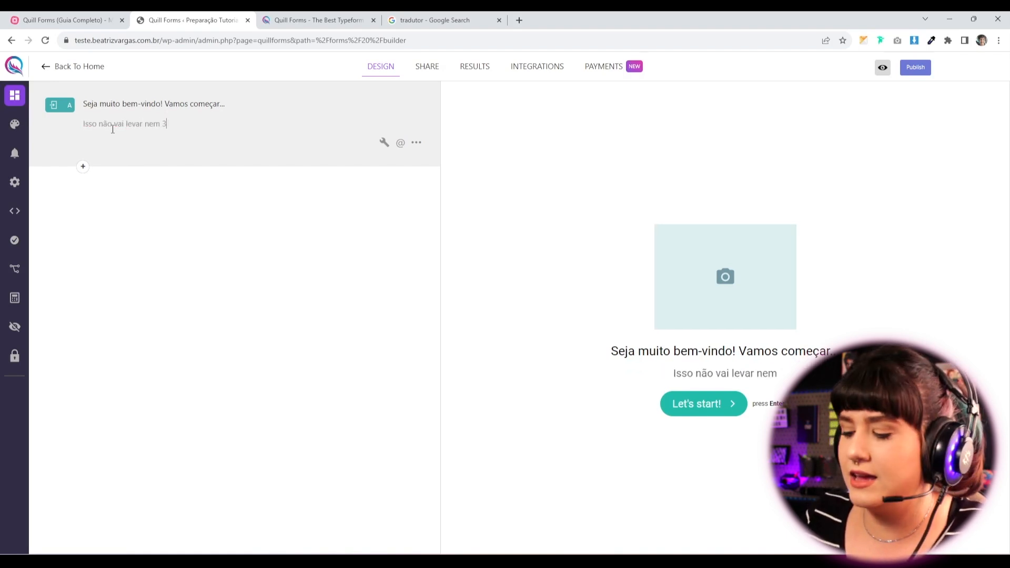
pyautogui.write(' minutinhos, eu prometo!')
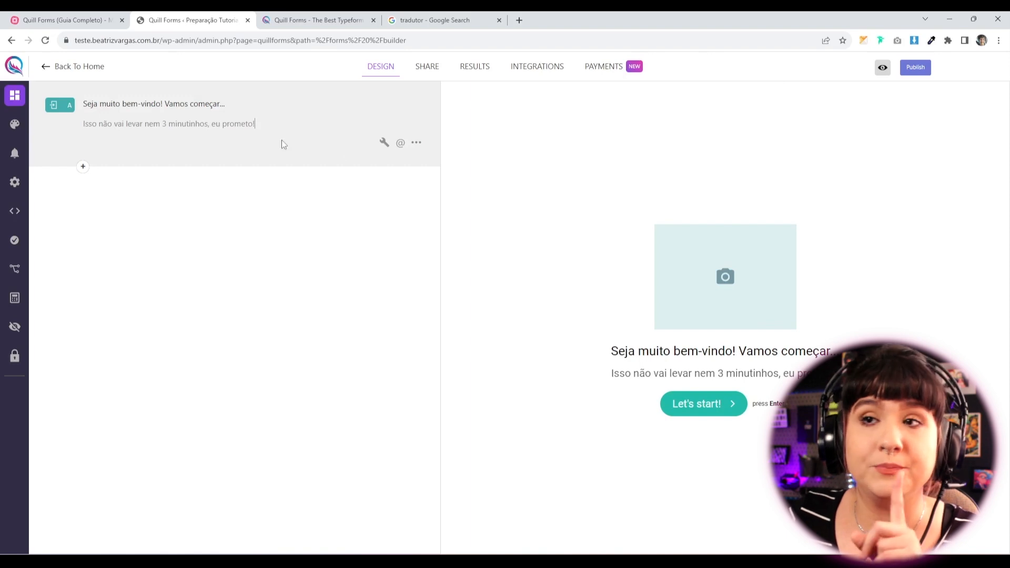
# Set cat-typing.gif from the Media Library as the Welcome Screen's image.
pyautogui.click(383, 143)
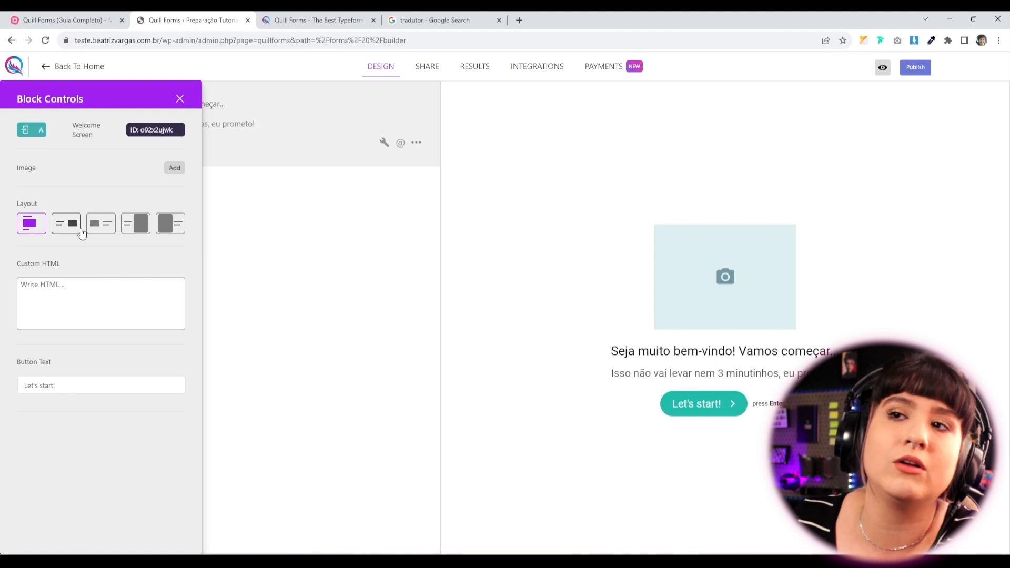
pyautogui.click(174, 169)
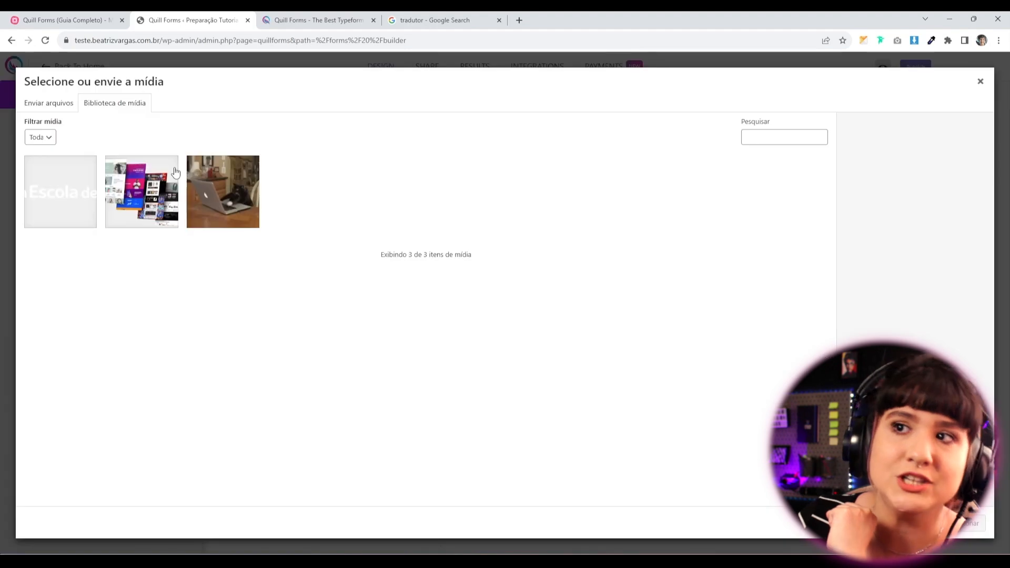
pyautogui.click(228, 218)
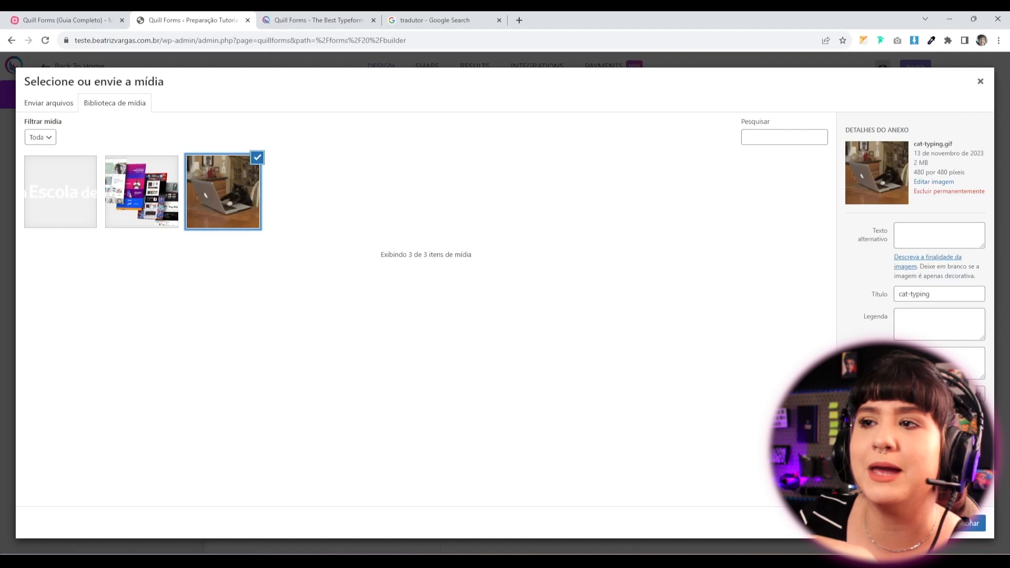
pyautogui.click(956, 529)
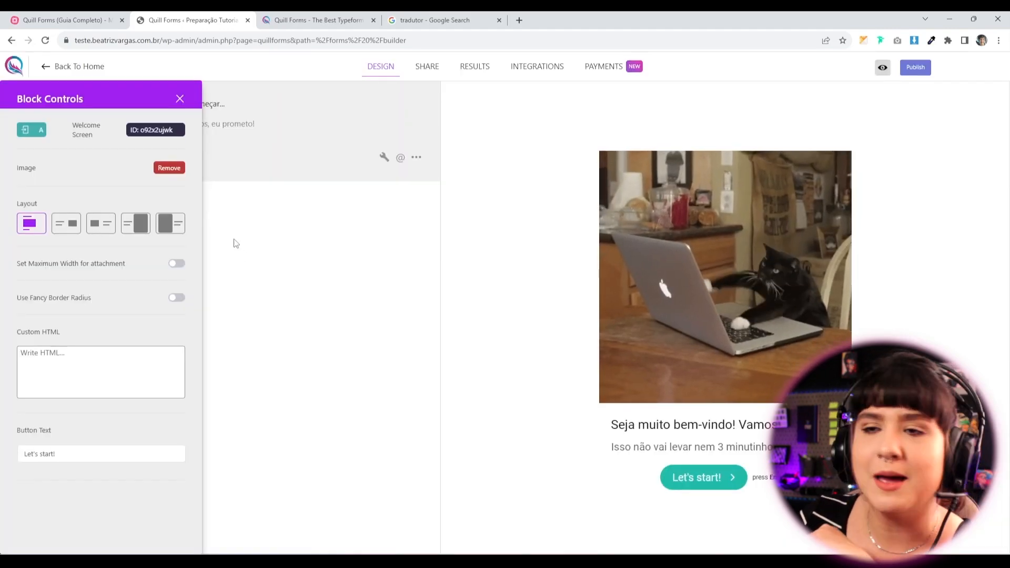
pyautogui.click(71, 226)
pyautogui.click(101, 223)
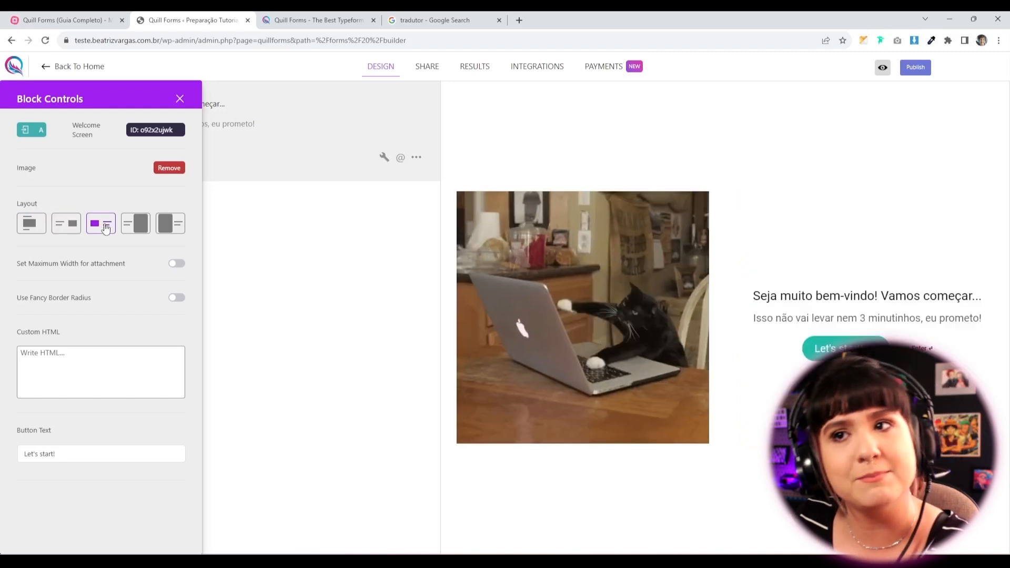
pyautogui.click(131, 228)
pyautogui.click(169, 223)
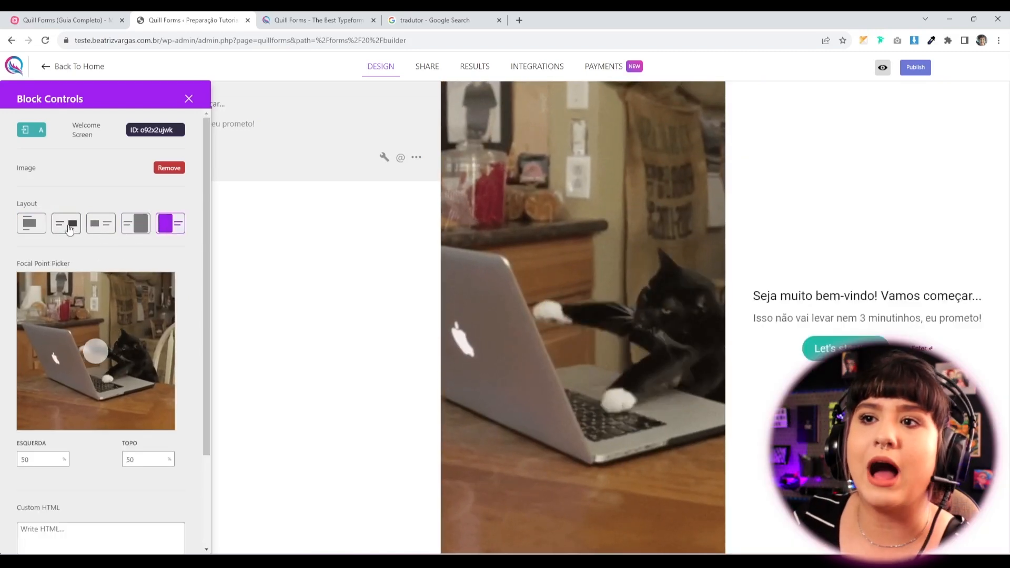
pyautogui.click(128, 230)
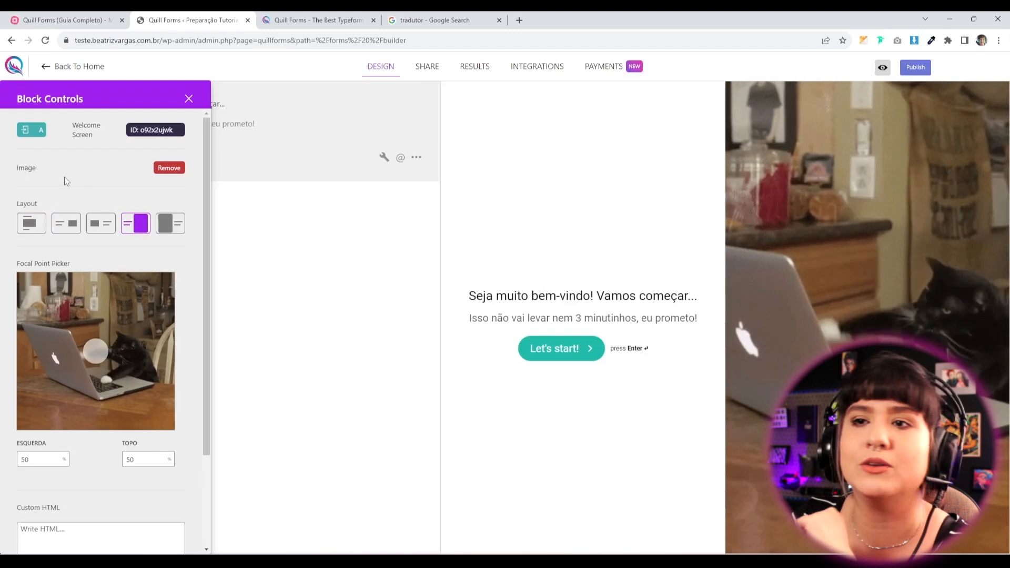
pyautogui.click(32, 226)
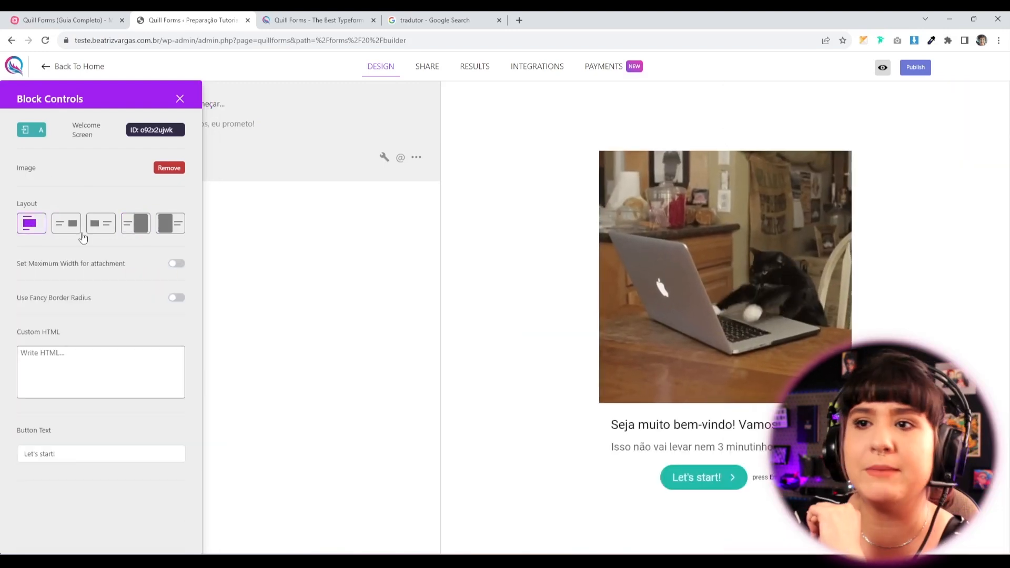
pyautogui.click(177, 263)
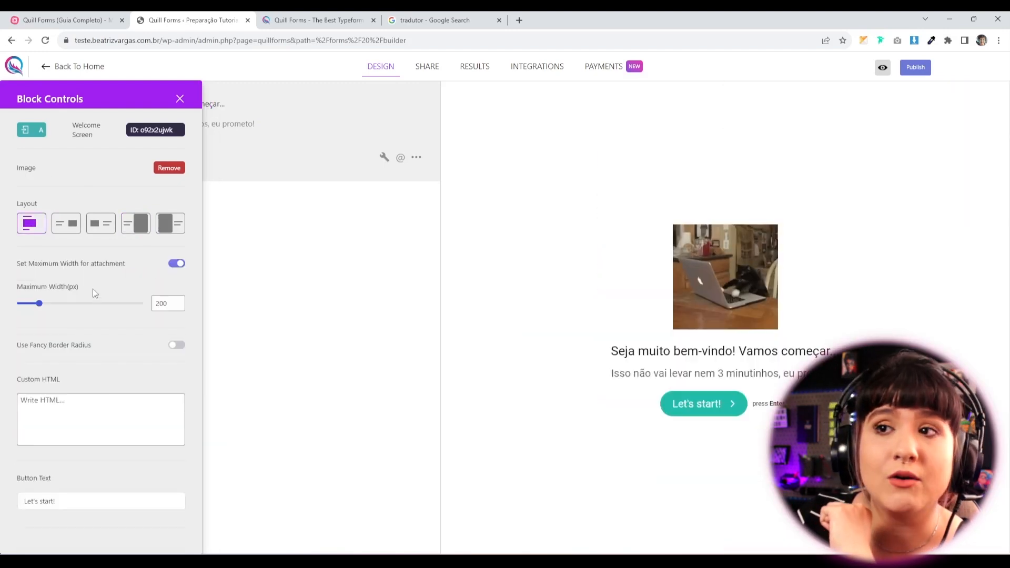
pyautogui.moveTo(40, 308)
pyautogui.mouseDown()
pyautogui.moveTo(78, 314)
pyautogui.moveTo(54, 313)
pyautogui.mouseUp()
pyautogui.click(177, 263)
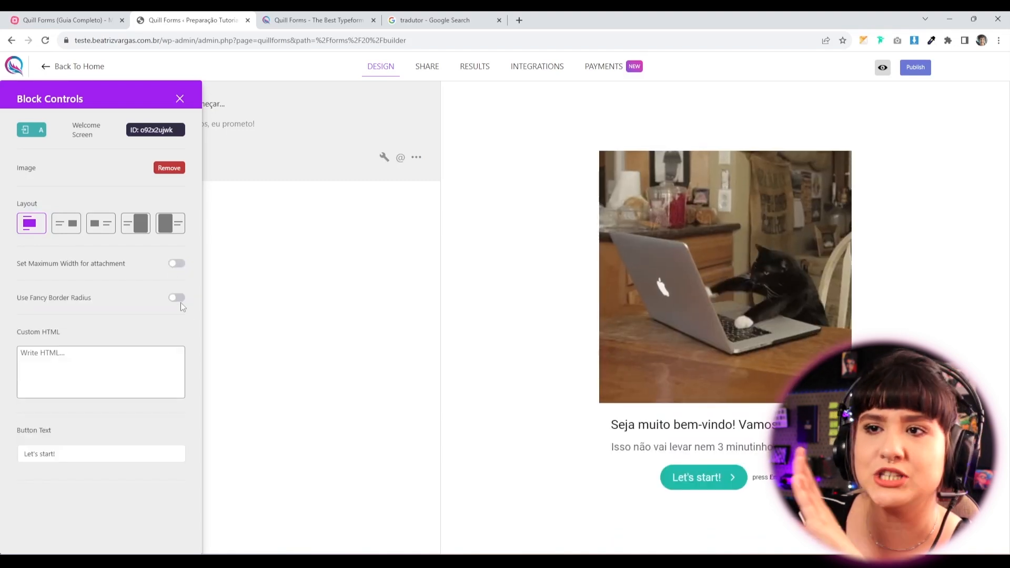
pyautogui.click(176, 297)
pyautogui.click(64, 345)
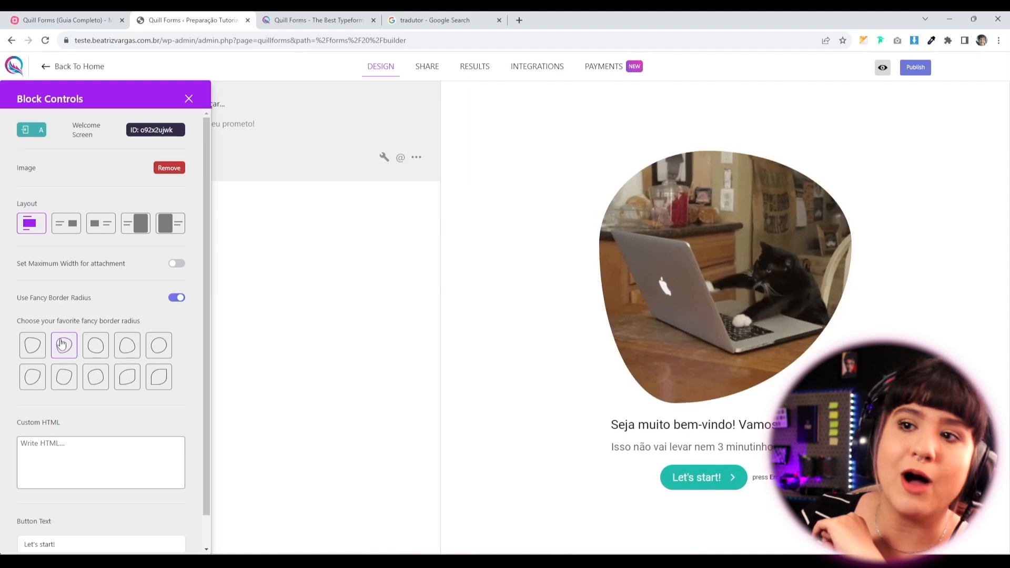
pyautogui.click(98, 351)
pyautogui.click(127, 348)
pyautogui.click(157, 349)
pyautogui.click(160, 377)
pyautogui.click(124, 380)
pyautogui.click(177, 297)
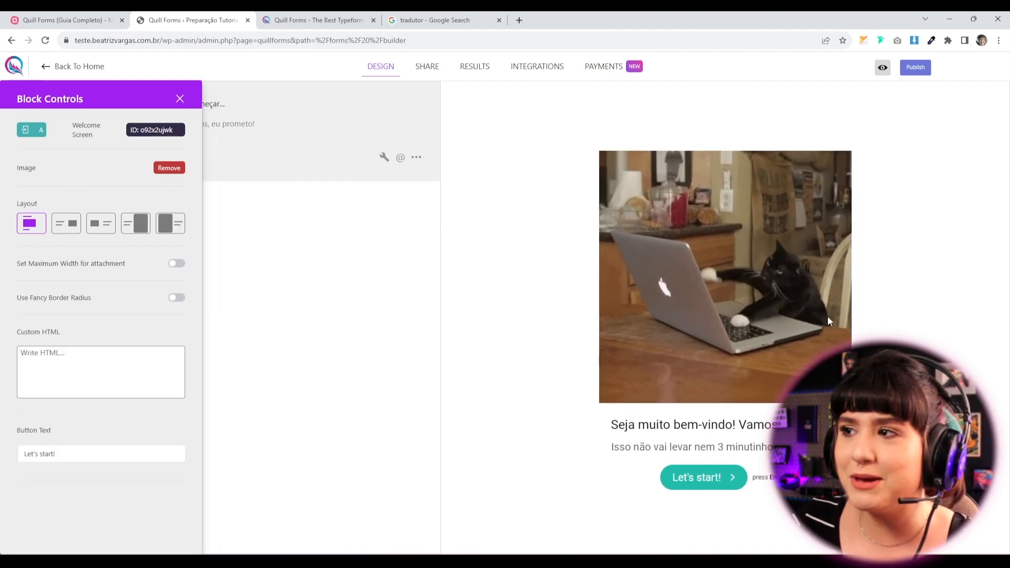
pyautogui.click(104, 361)
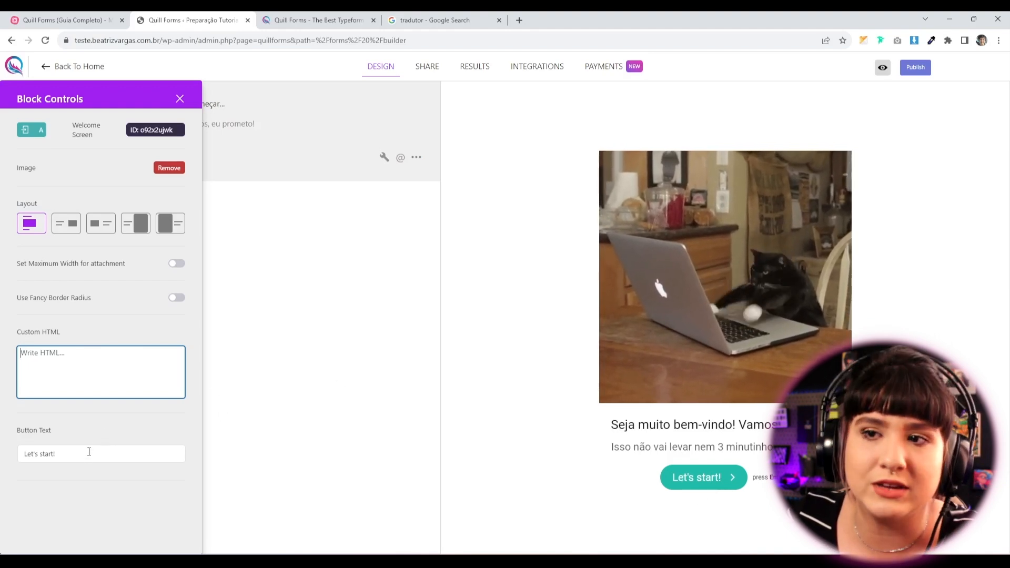
pyautogui.moveTo(90, 453); pyautogui.dragTo(19, 457)
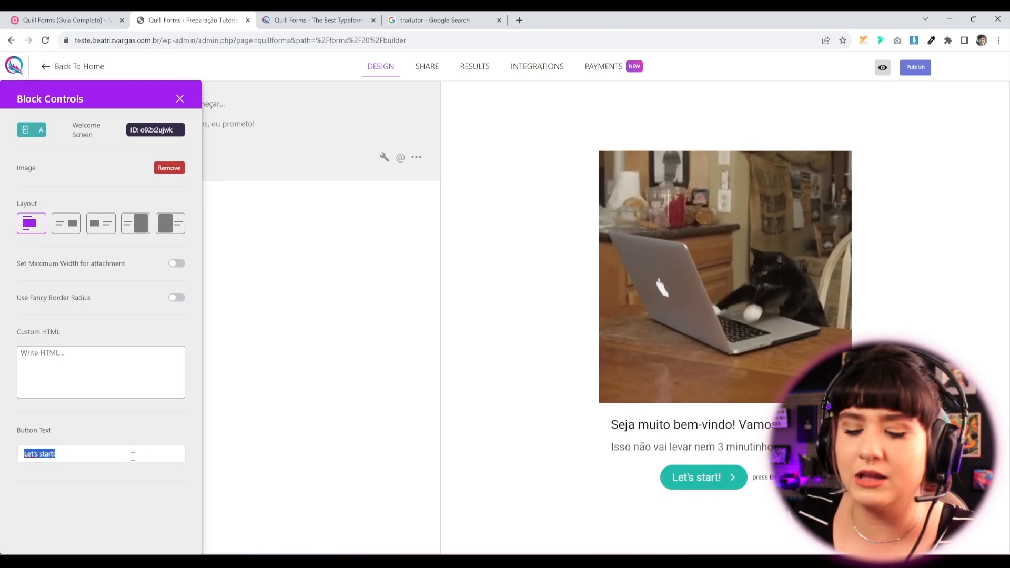
# Change the Welcome Screen button label to 'Vamos começar!' and close the block settings.
pyautogui.write('Vamos começar')
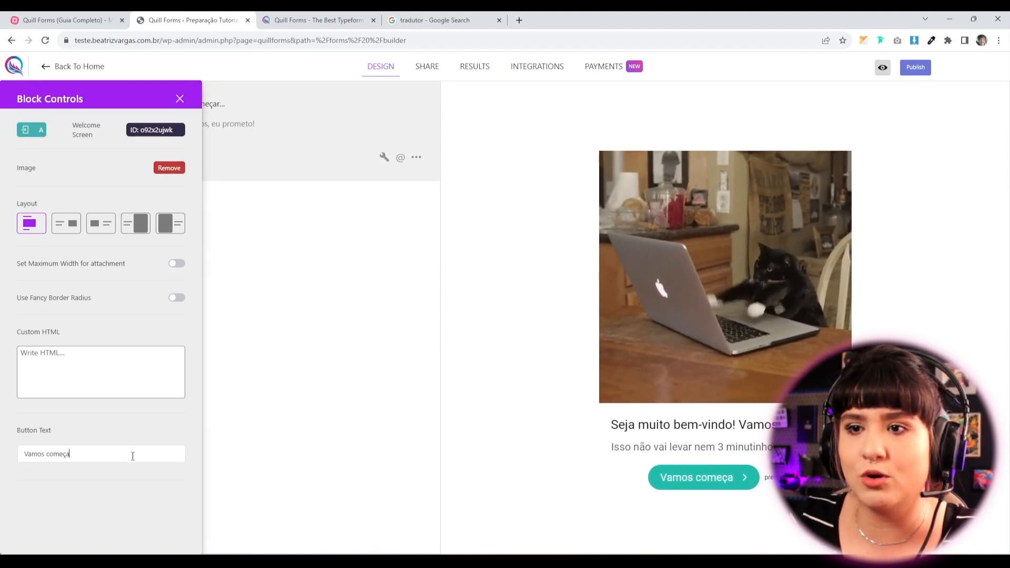
pyautogui.write('!')
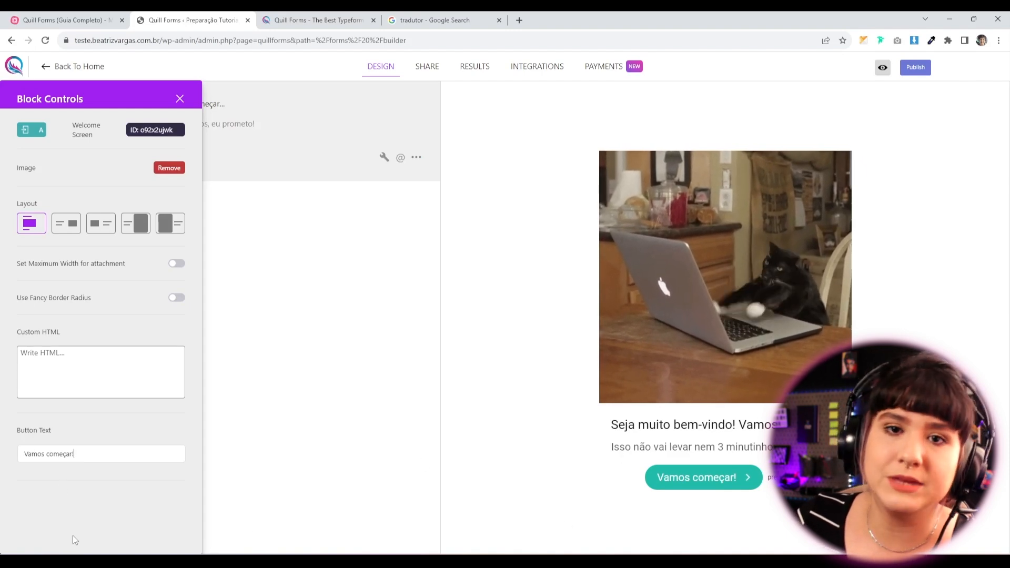
pyautogui.click(179, 99)
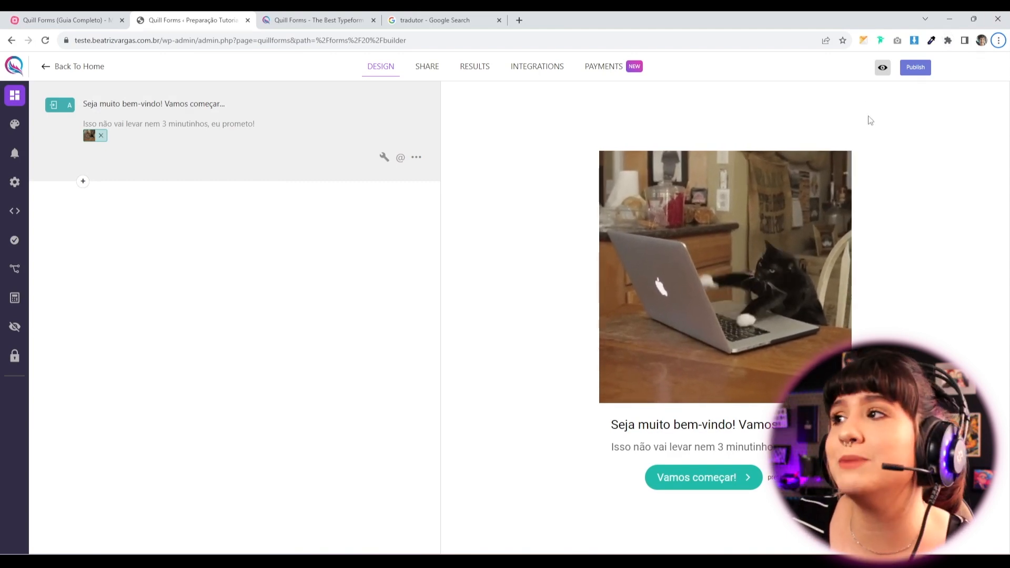
# Publish the form, then add Short text question 1 asking 'Me diga aí o seu nome :)'.
pyautogui.click(915, 68)
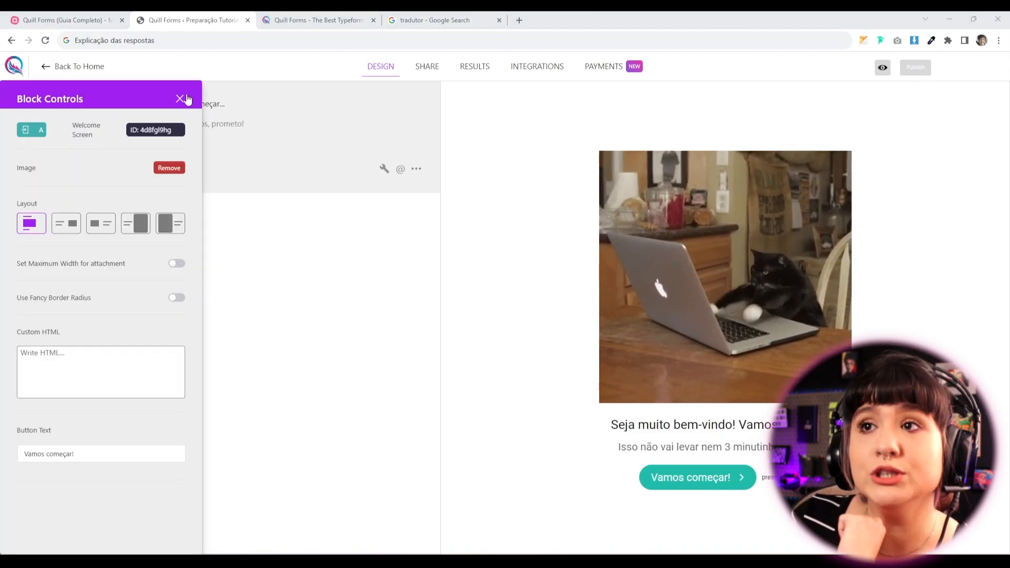
pyautogui.click(180, 99)
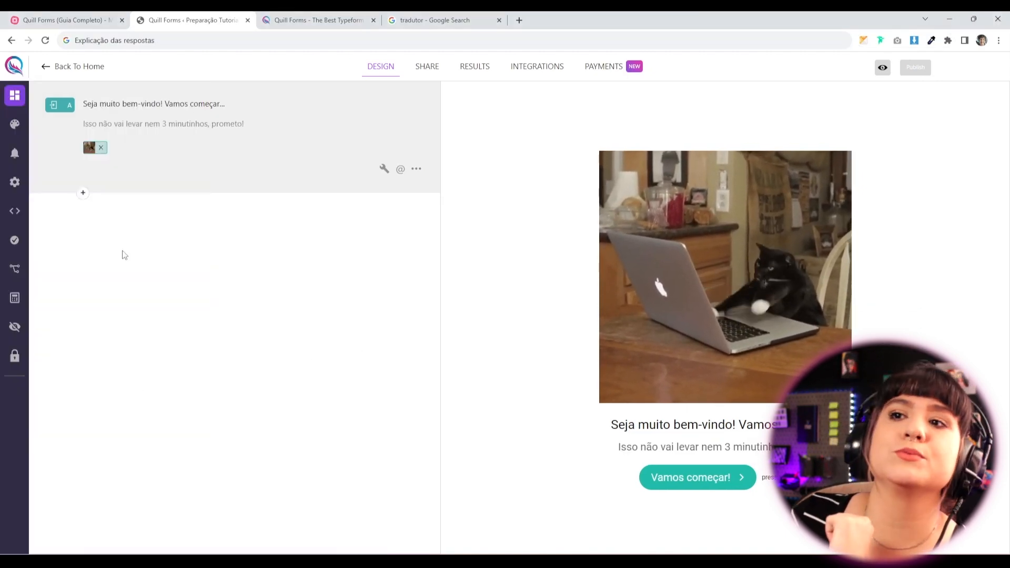
pyautogui.click(83, 194)
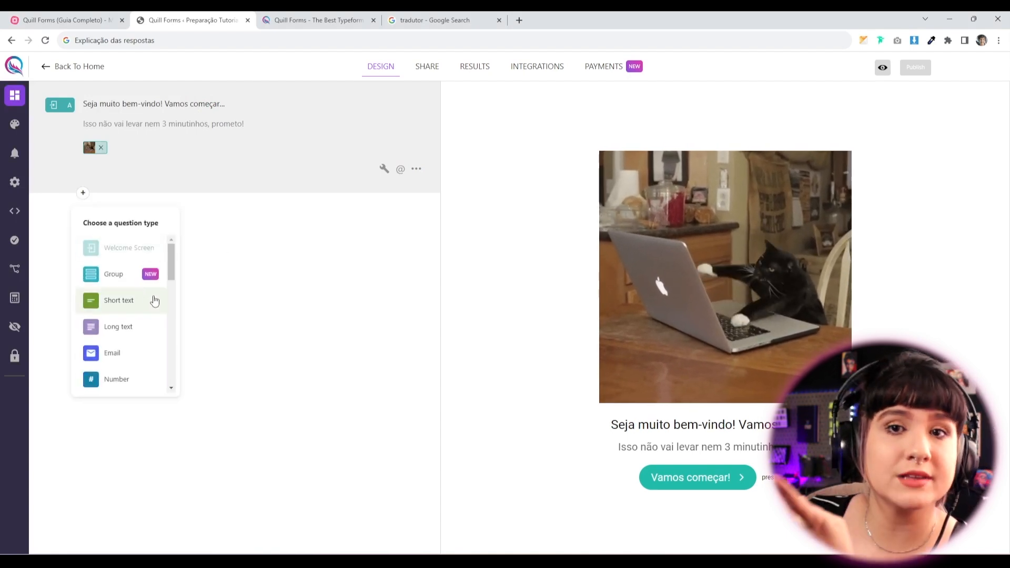
pyautogui.moveTo(169, 269); pyautogui.dragTo(171, 282)
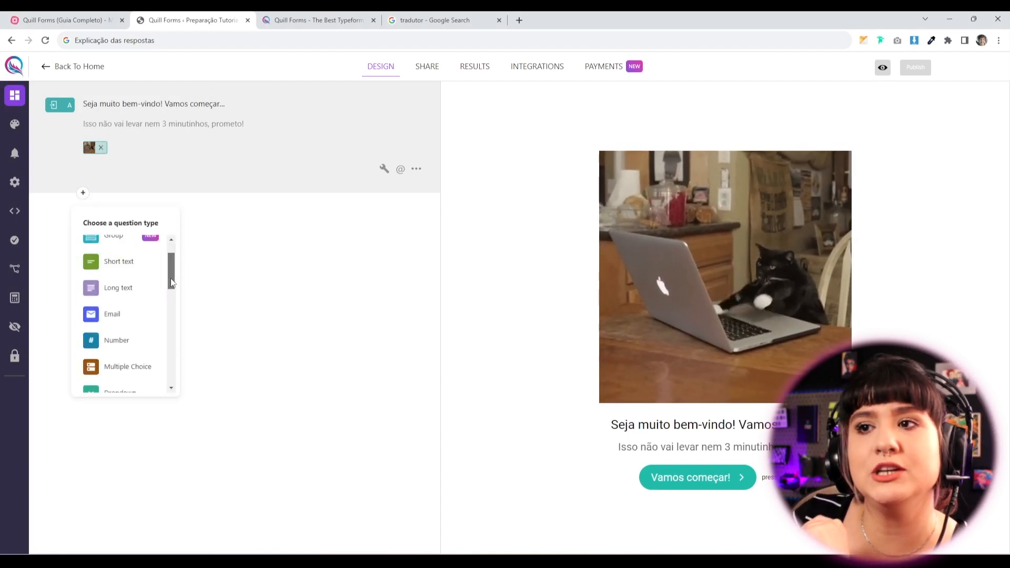
pyautogui.click(122, 265)
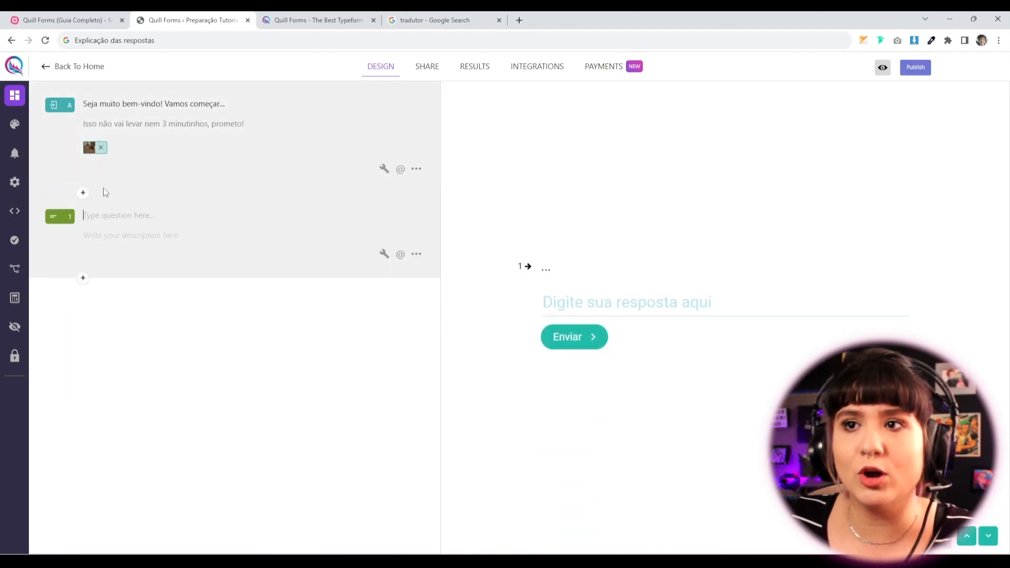
pyautogui.write('Me diga aí o seu nome :) ')
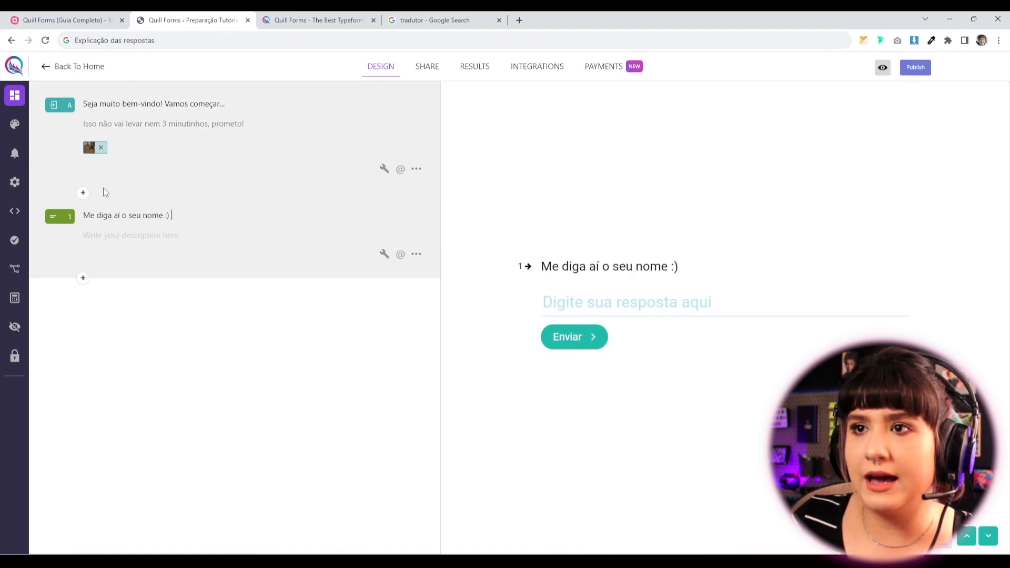
pyautogui.write(':')
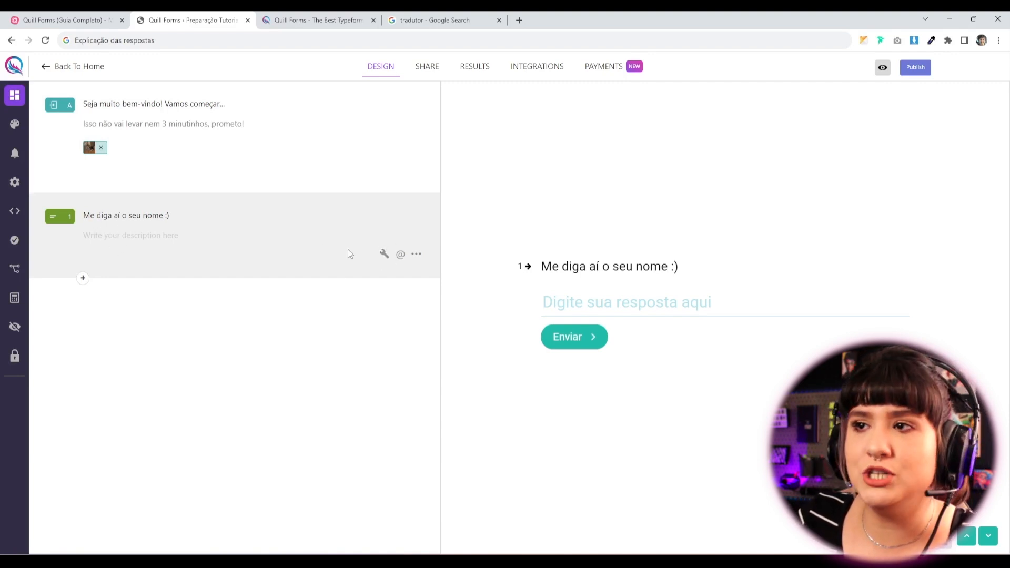
# Open the name question's settings and translate the editor page into Portuguese.
pyautogui.click(383, 255)
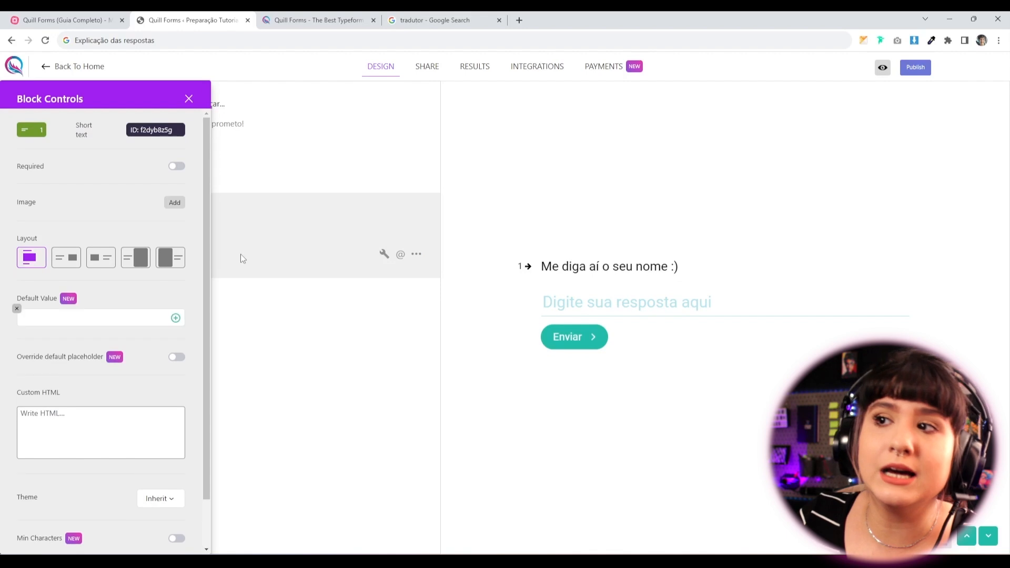
pyautogui.scroll(-1, 77, 379)
pyautogui.scroll(1, 90, 424)
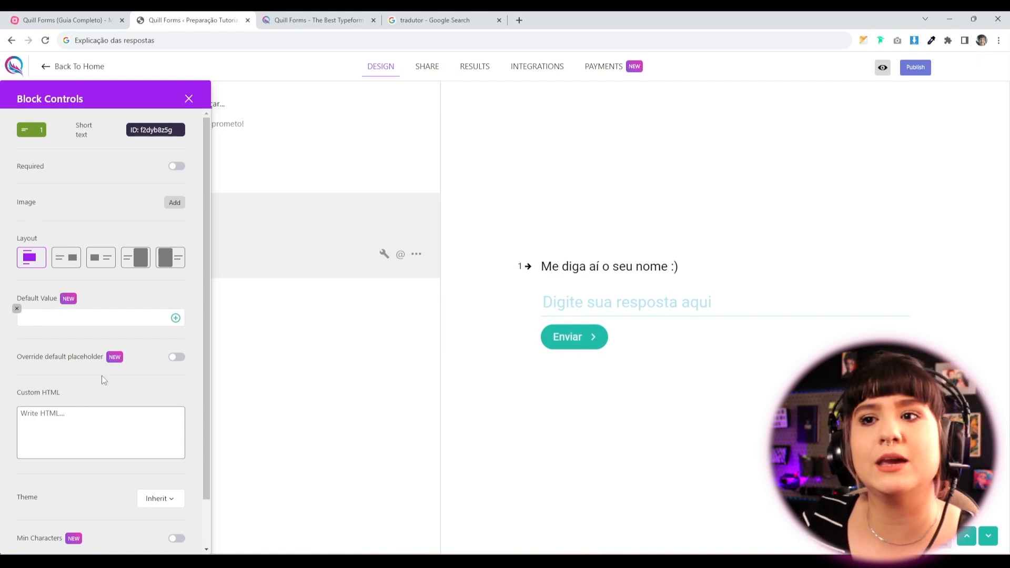
pyautogui.rightClick(96, 203)
pyautogui.click(155, 341)
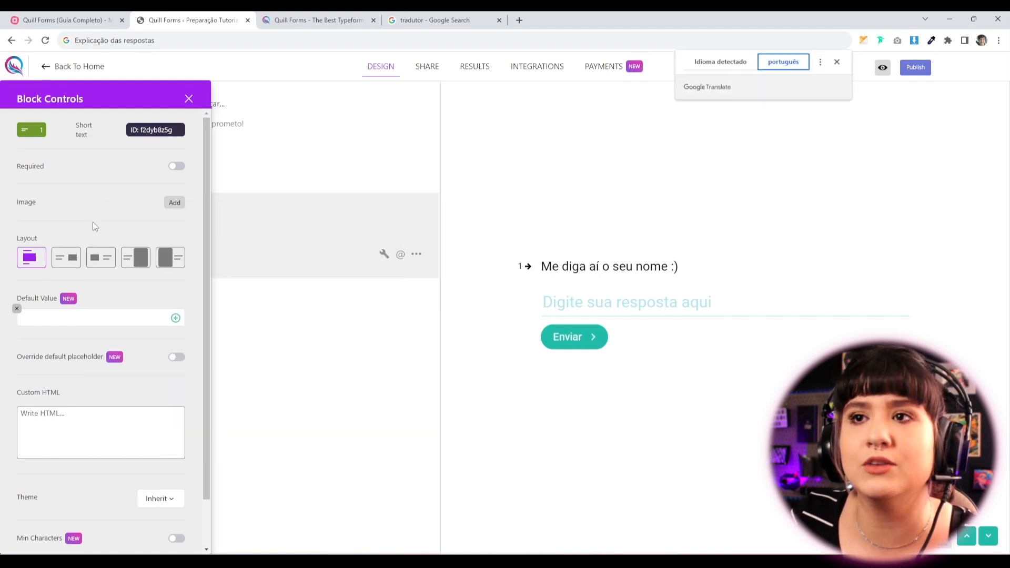
# Make question 1 required, leaving its default answer value empty.
pyautogui.click(177, 166)
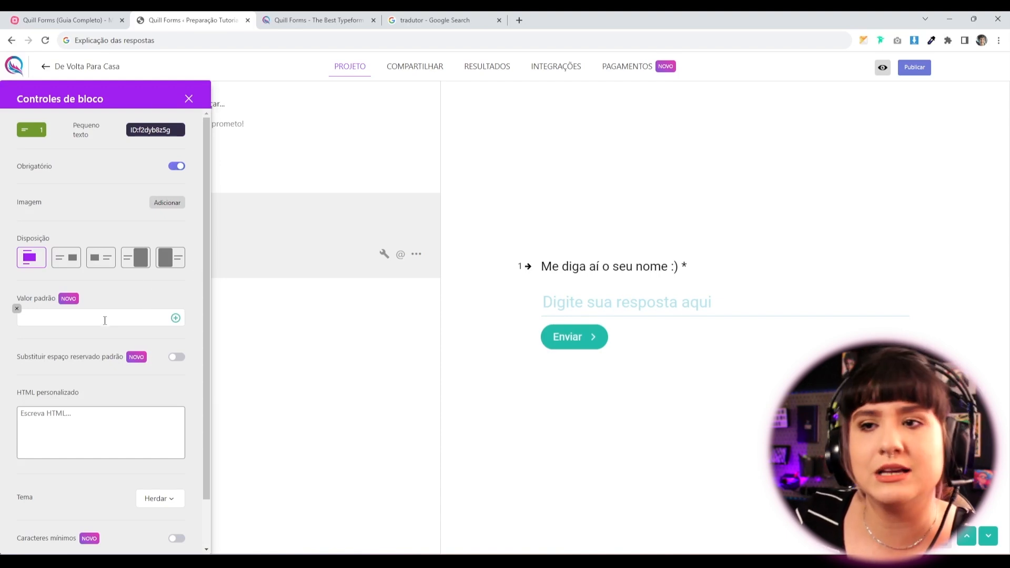
pyautogui.click(36, 313)
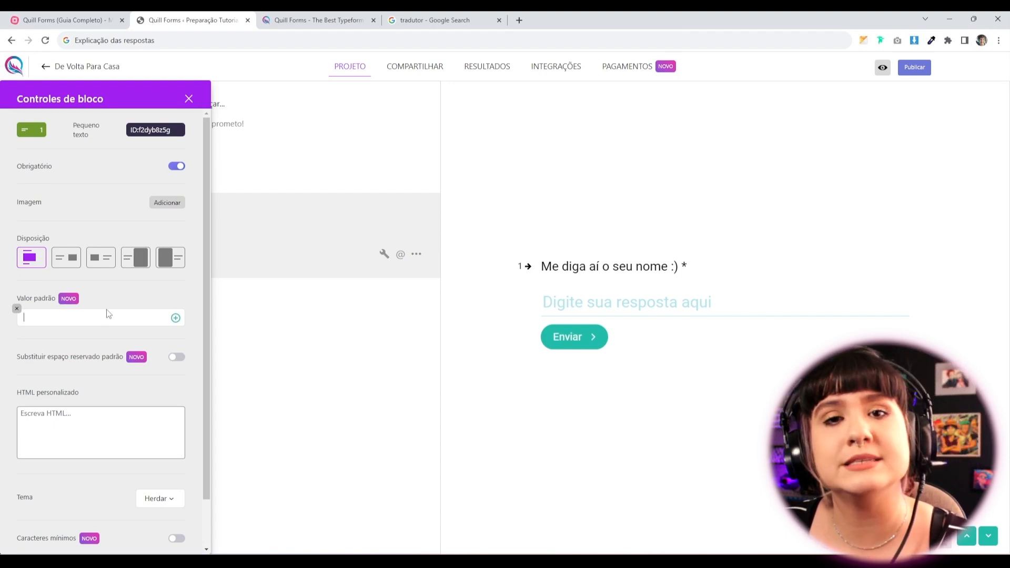
pyautogui.click(177, 166)
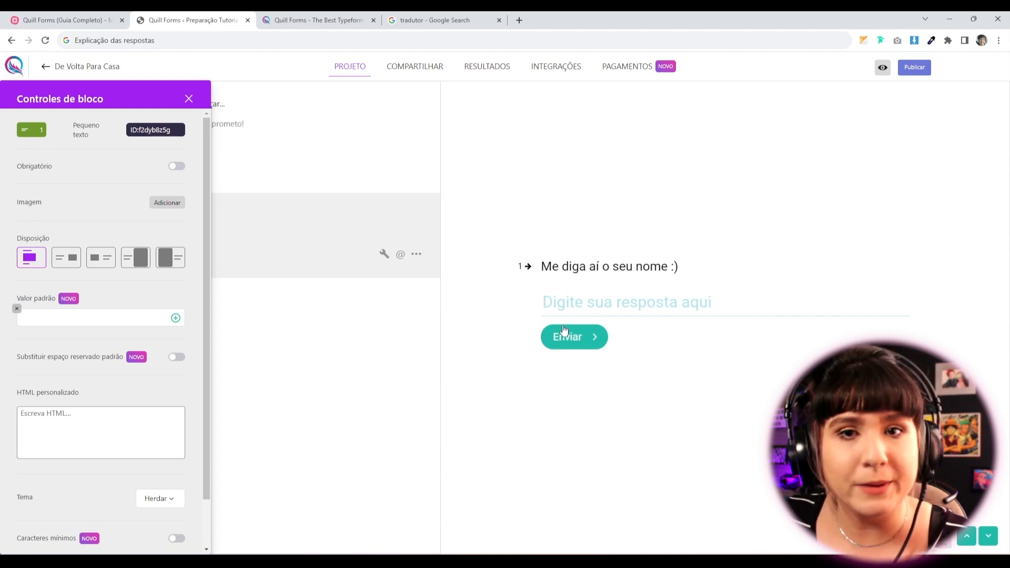
pyautogui.click(65, 319)
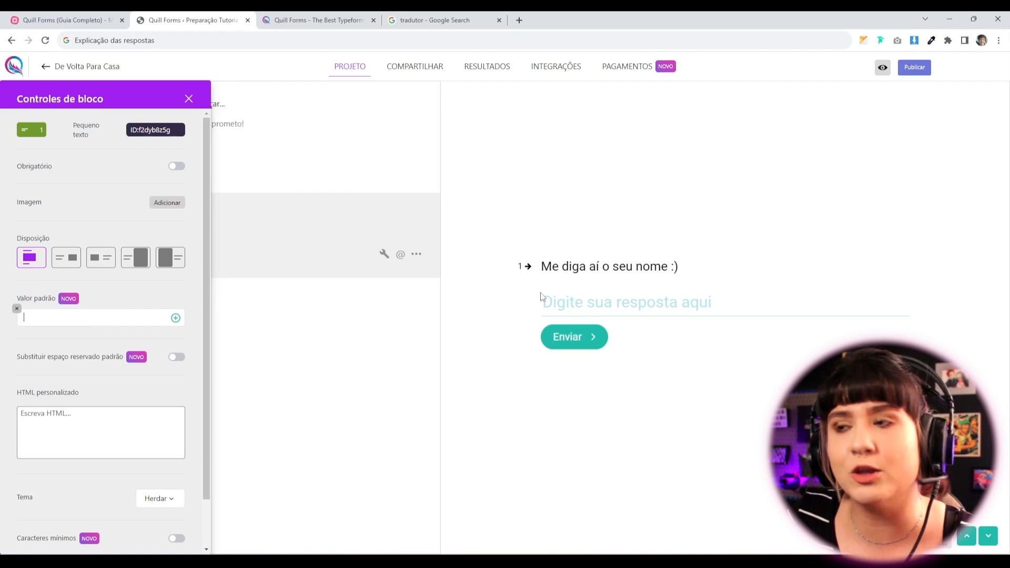
pyautogui.write('fulano')
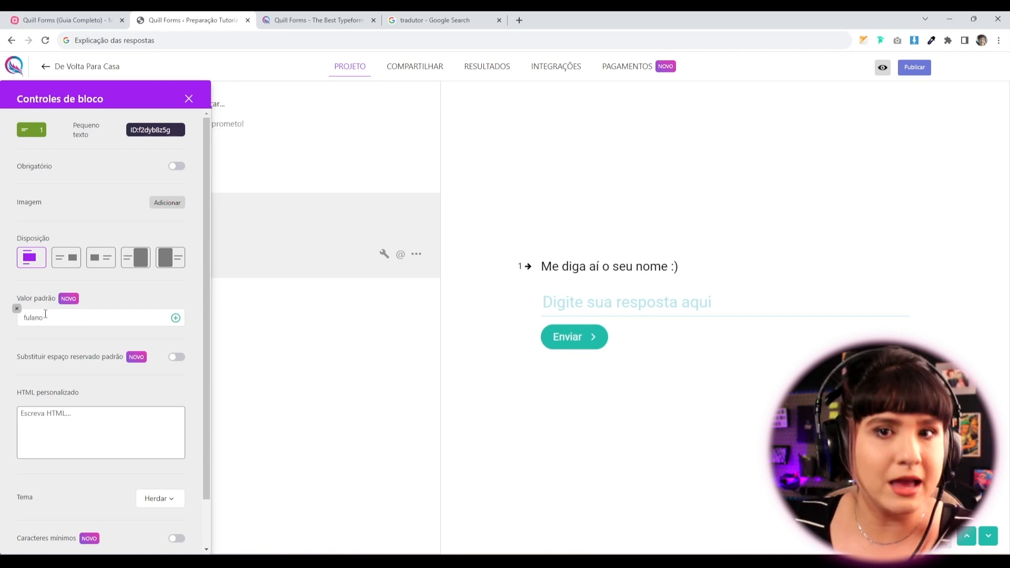
pyautogui.press('BackSpace')
pyautogui.press('BackSpace')
pyautogui.press('BackSpace')
pyautogui.press('BackSpace')
pyautogui.press('BackSpace')
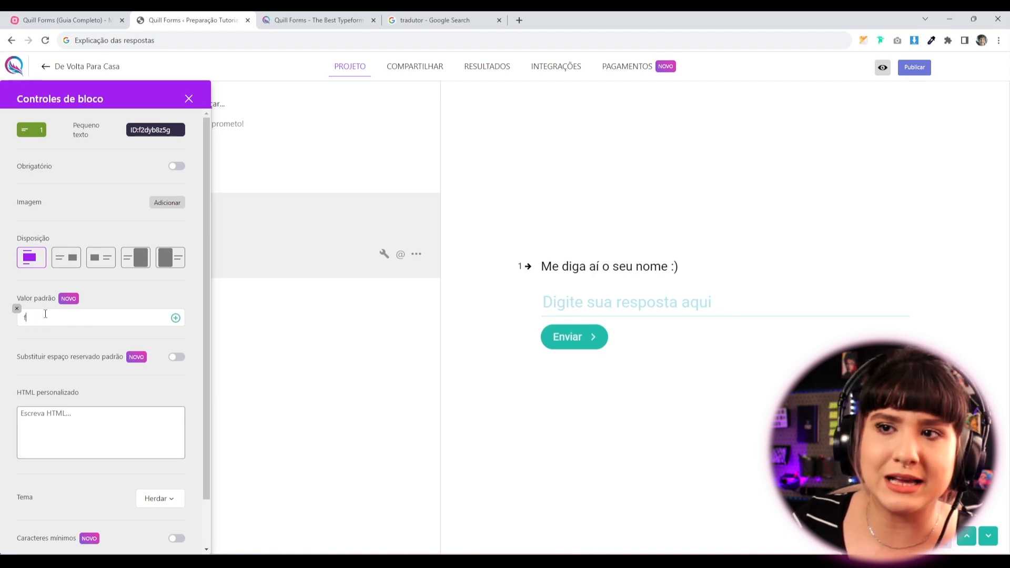
pyautogui.click(177, 165)
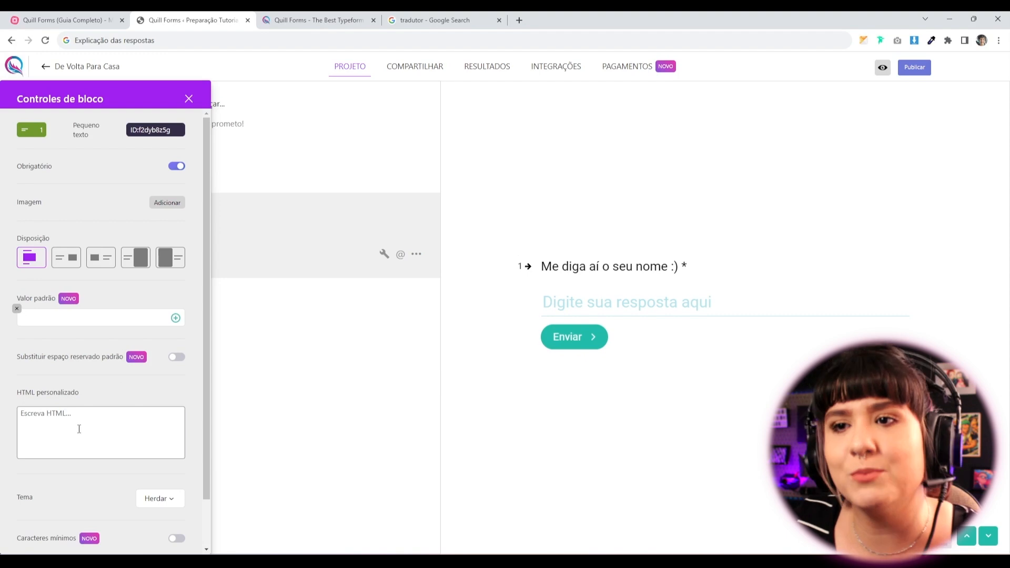
# Override the answer placeholder with 'Digite o seu nome completo...'.
pyautogui.click(174, 360)
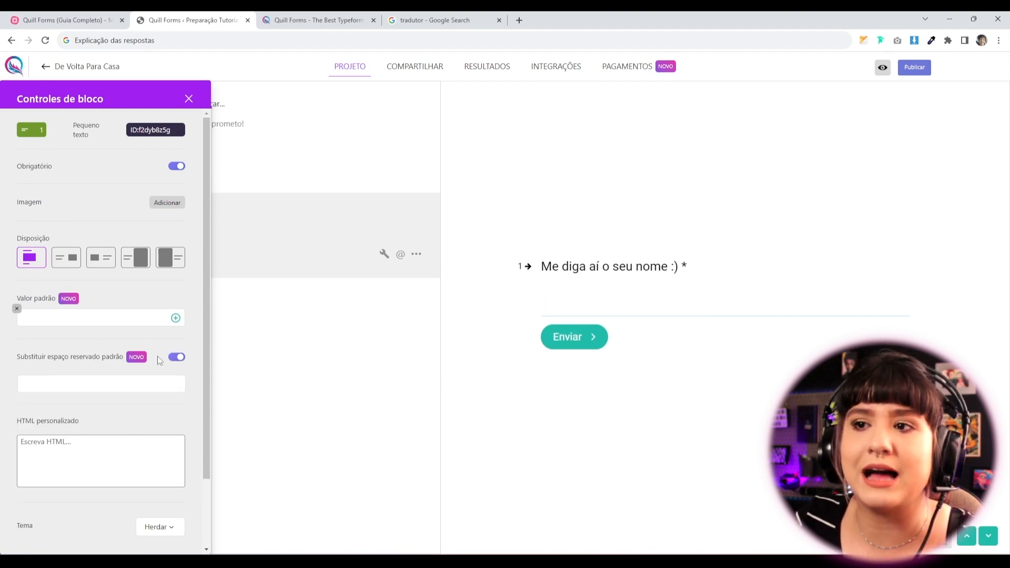
pyautogui.click(177, 357)
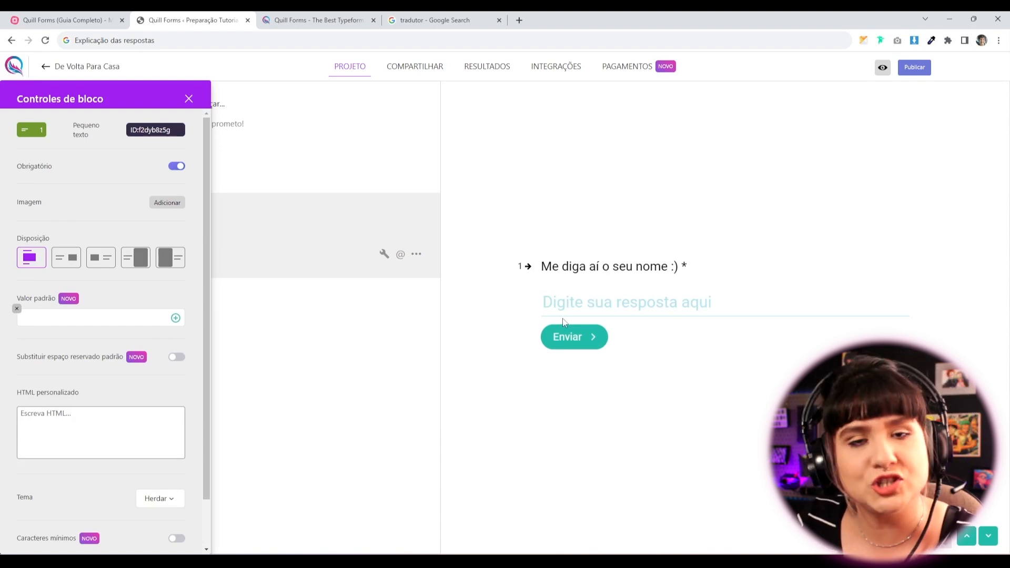
pyautogui.click(177, 356)
pyautogui.click(137, 383)
pyautogui.write('Digite o seyu')
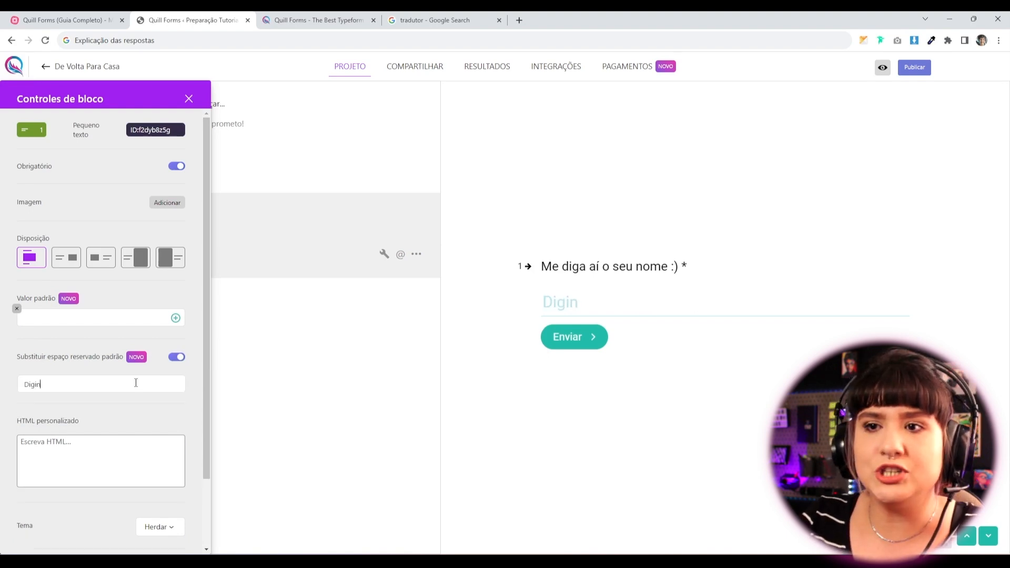
pyautogui.press('BackSpace')
pyautogui.press('BackSpace')
pyautogui.write('u nome completo...')
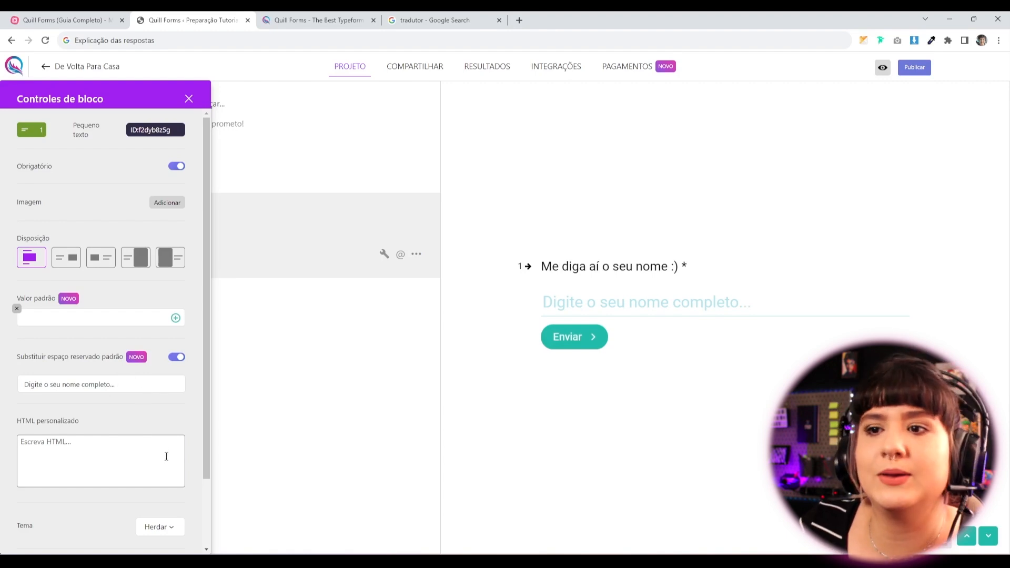
# Leave the question's custom HTML empty and close its settings.
pyautogui.scroll(-2, 105, 368)
pyautogui.click(96, 358)
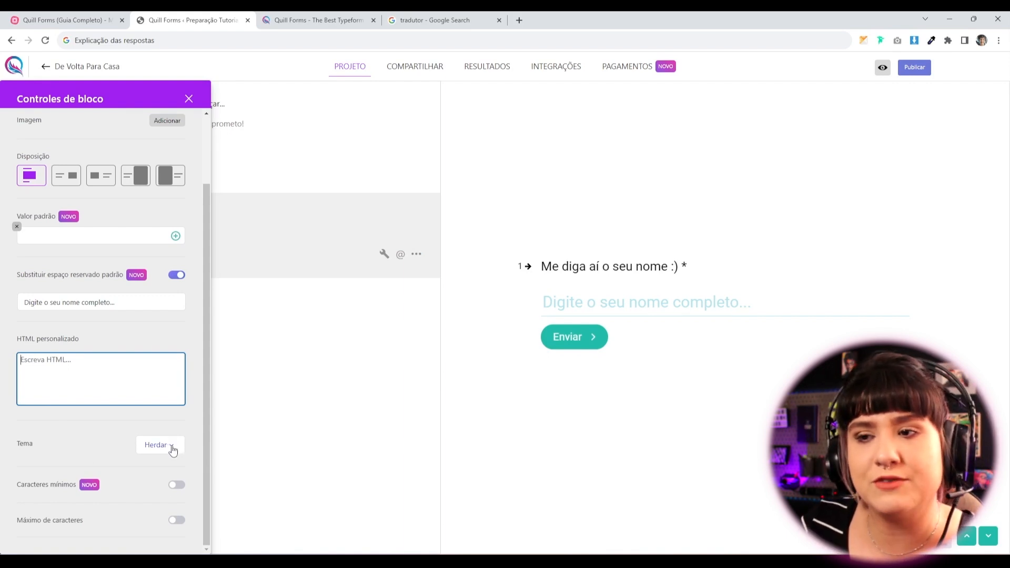
pyautogui.click(90, 453)
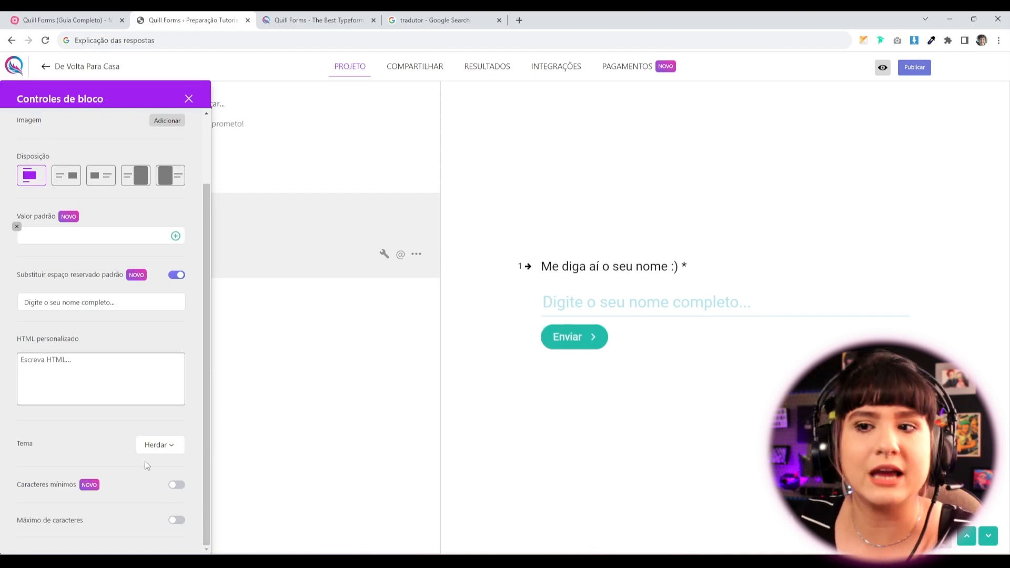
pyautogui.scroll(2, 129, 387)
pyautogui.click(189, 99)
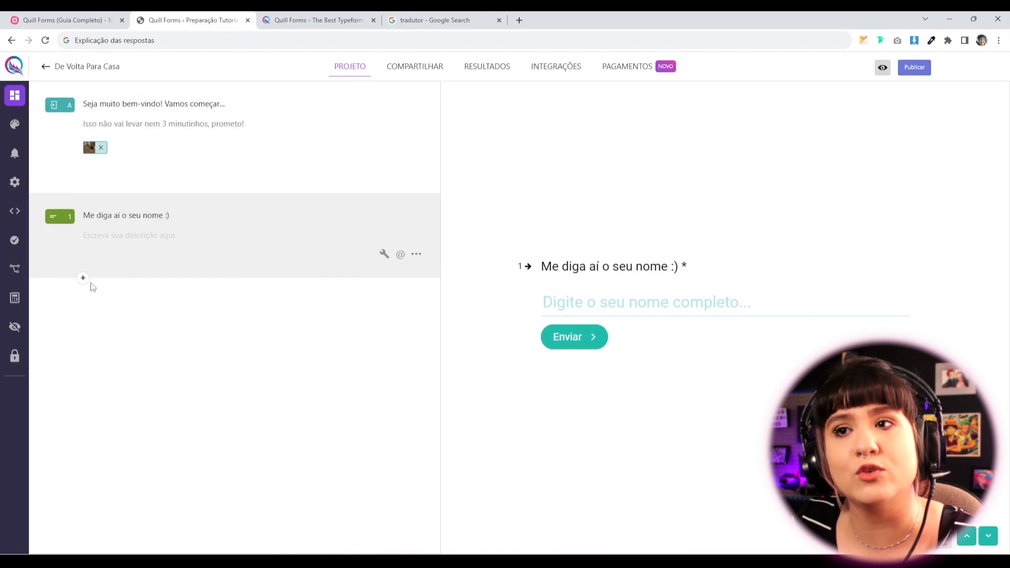
# Add an Email question as question 2 below the name question.
pyautogui.click(83, 278)
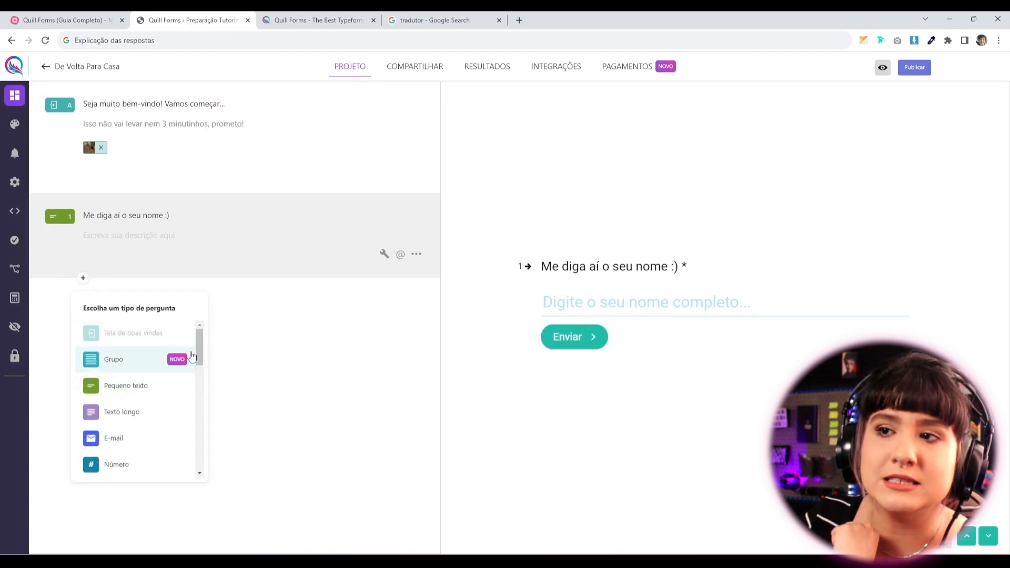
pyautogui.moveTo(200, 355); pyautogui.dragTo(165, 374)
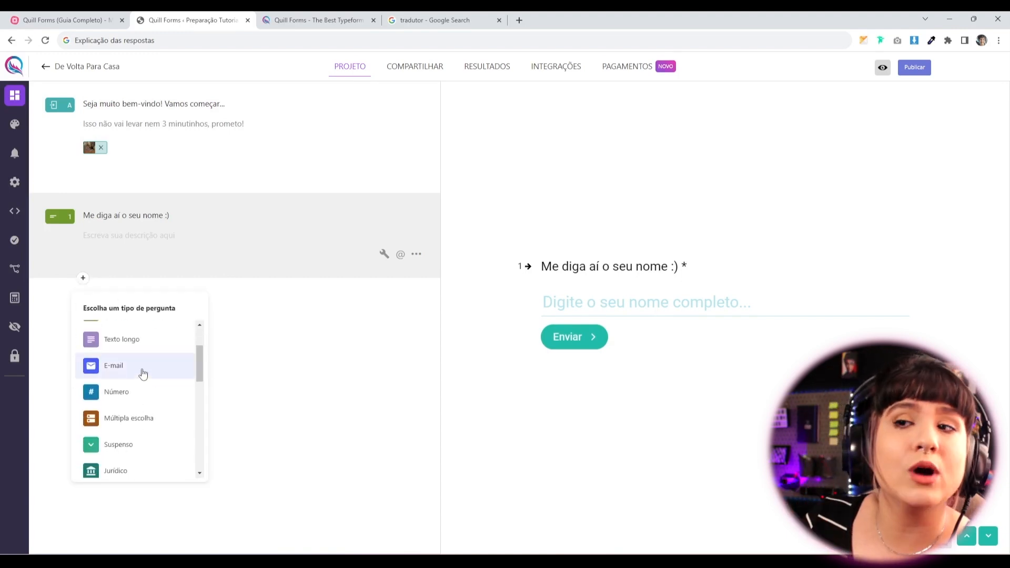
pyautogui.click(141, 371)
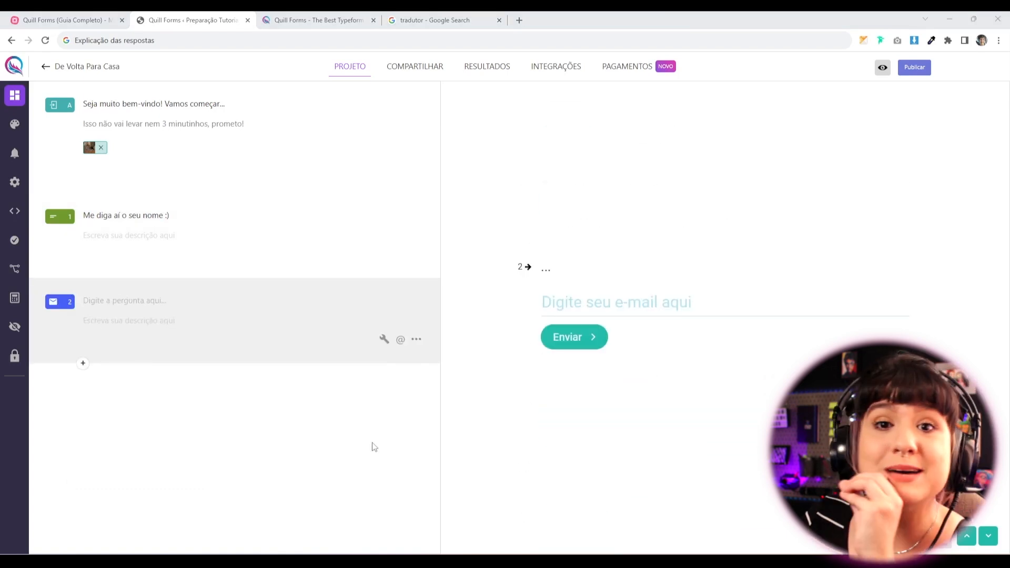
pyautogui.click(130, 303)
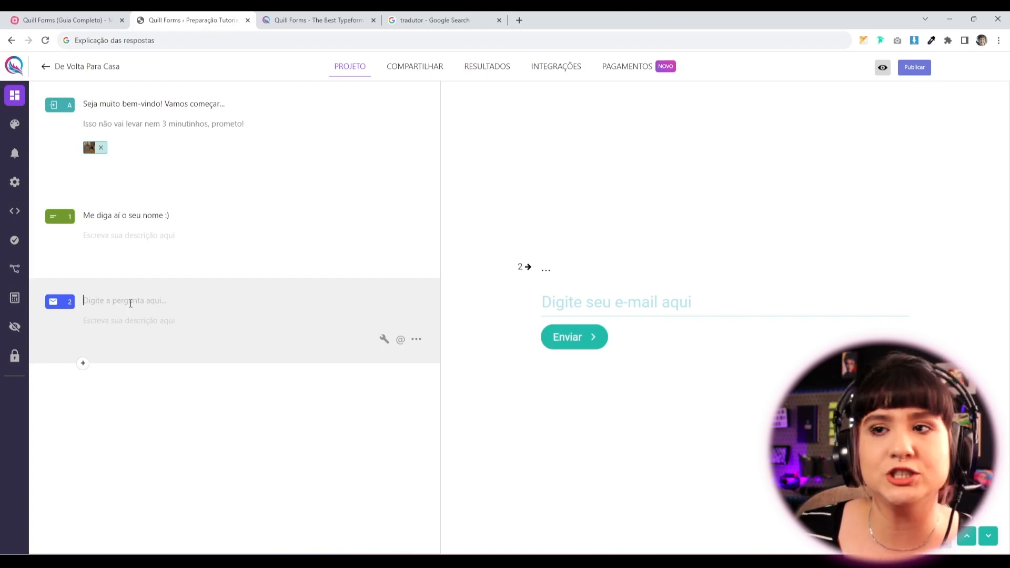
# Title it 'Prazer [name answer]! Agora me diga o seu melhor e-mail:' using the recalled name answer.
pyautogui.write('Pra')
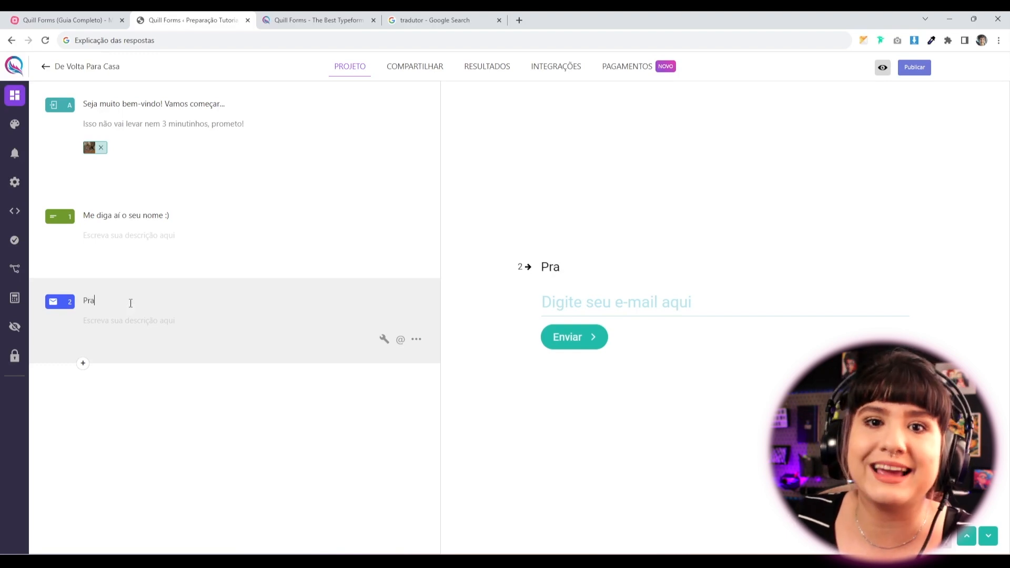
pyautogui.write('ze')
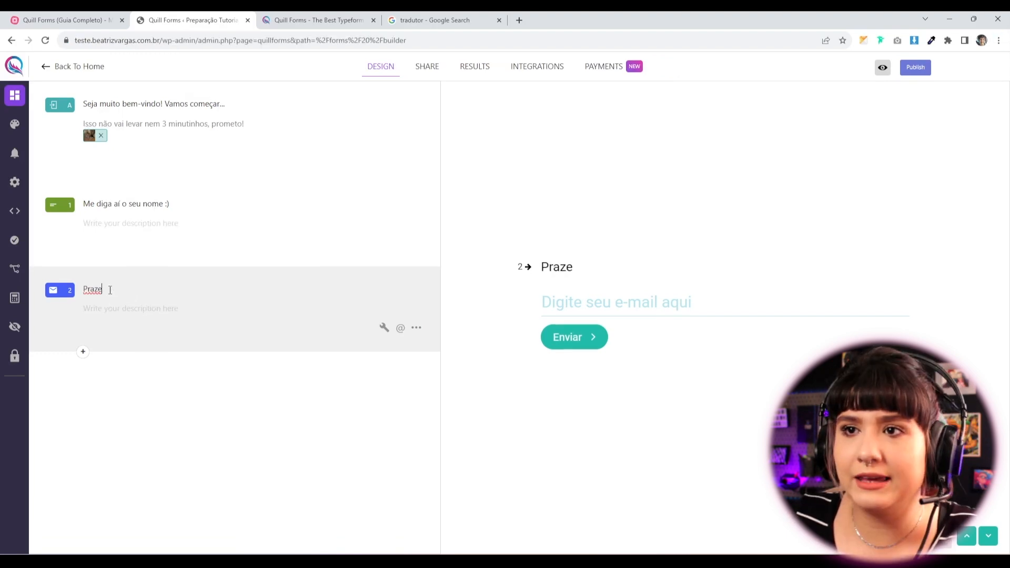
pyautogui.write('r @')
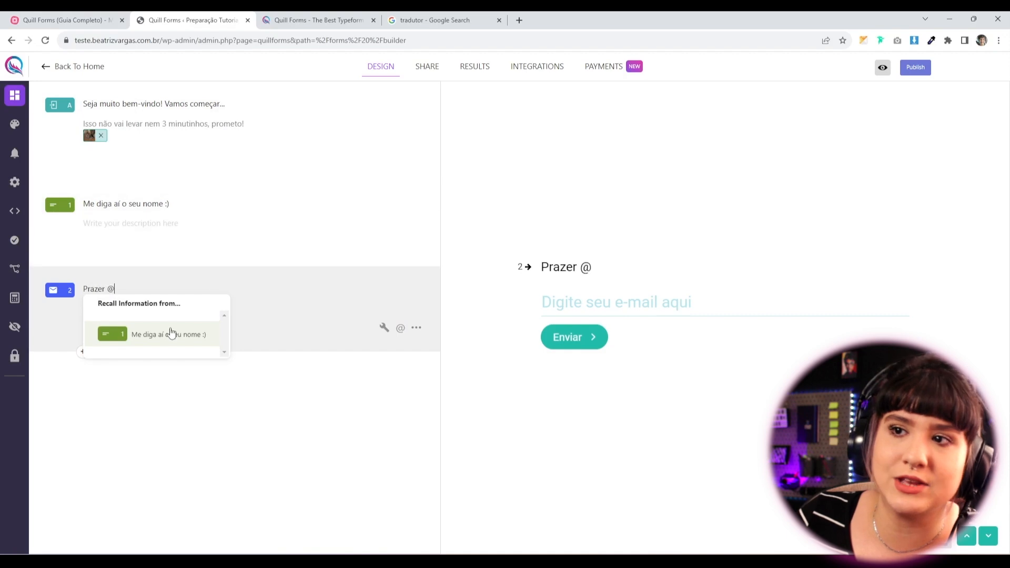
pyautogui.click(170, 335)
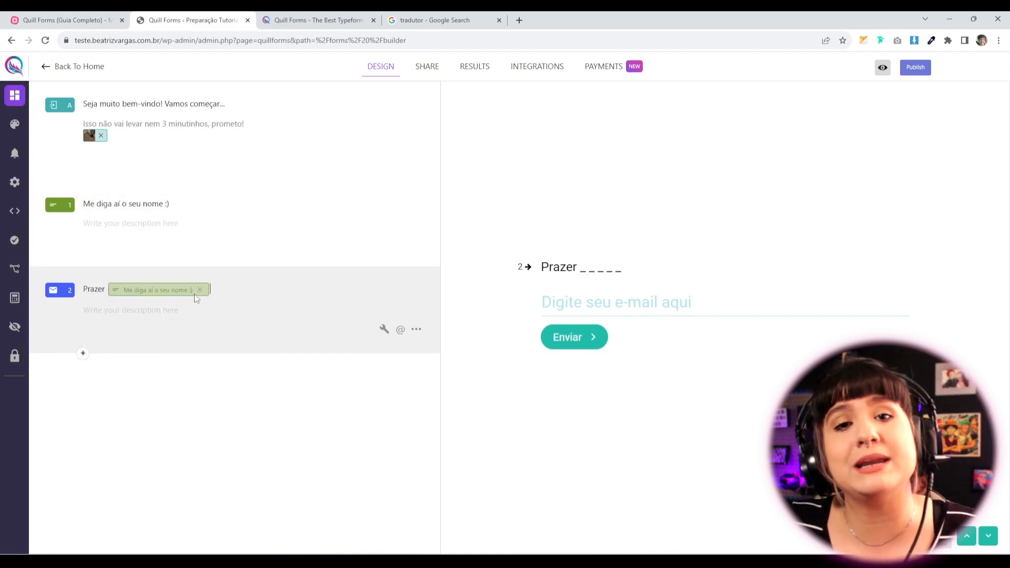
pyautogui.write('! a')
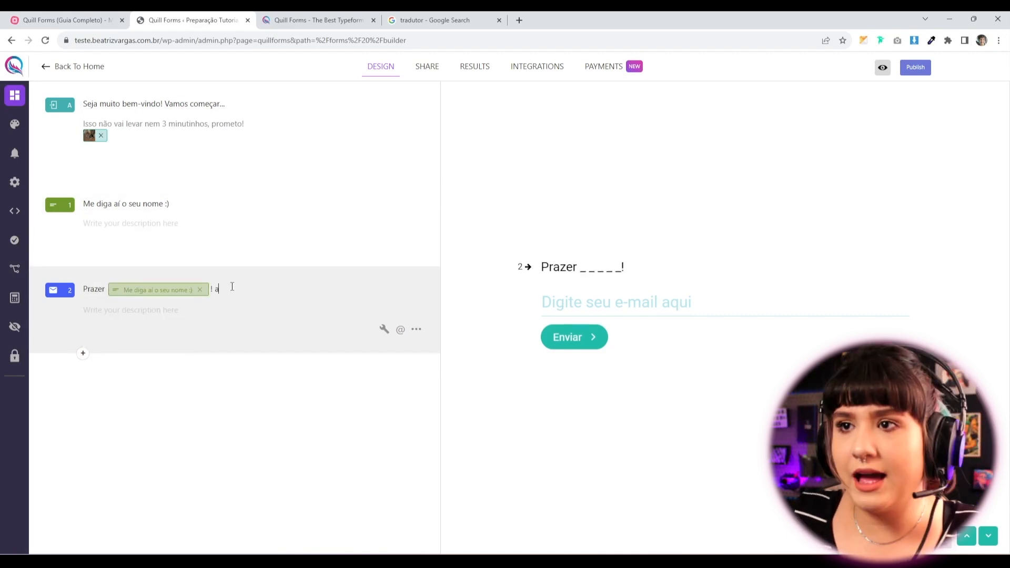
pyautogui.press('BackSpace')
pyautogui.write('Agora me diga o seu')
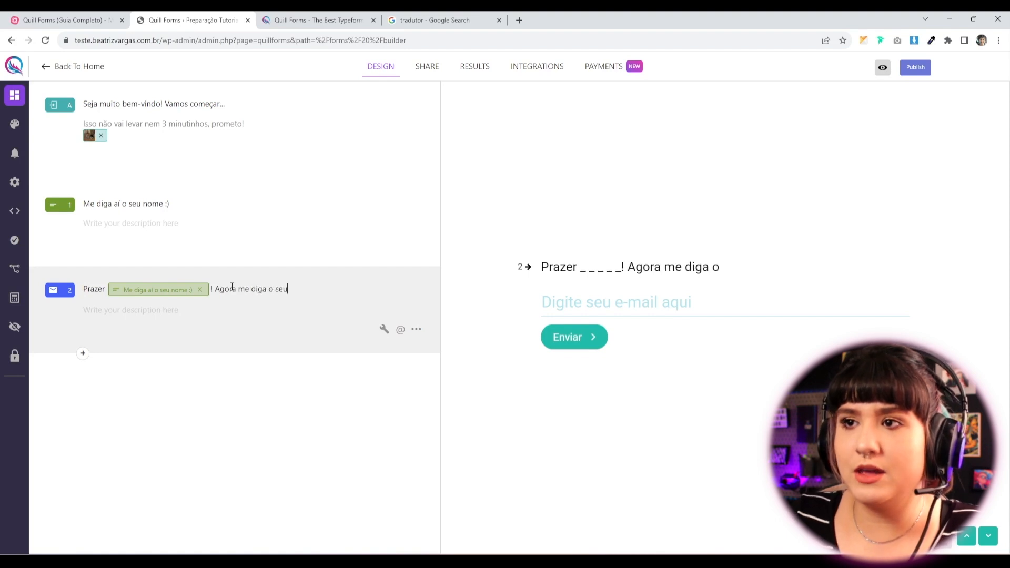
pyautogui.write(' melhor e-mail:')
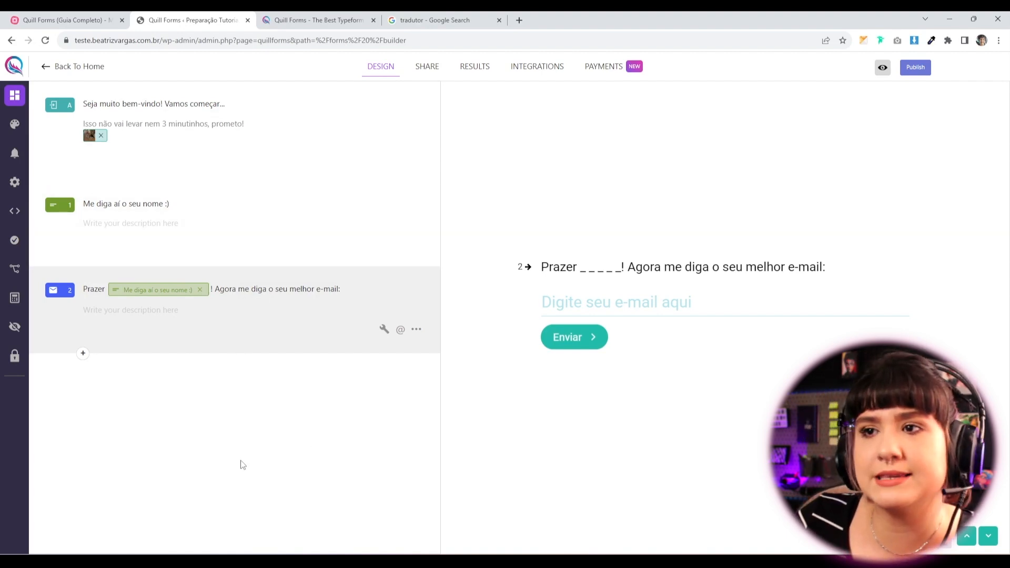
pyautogui.click(384, 329)
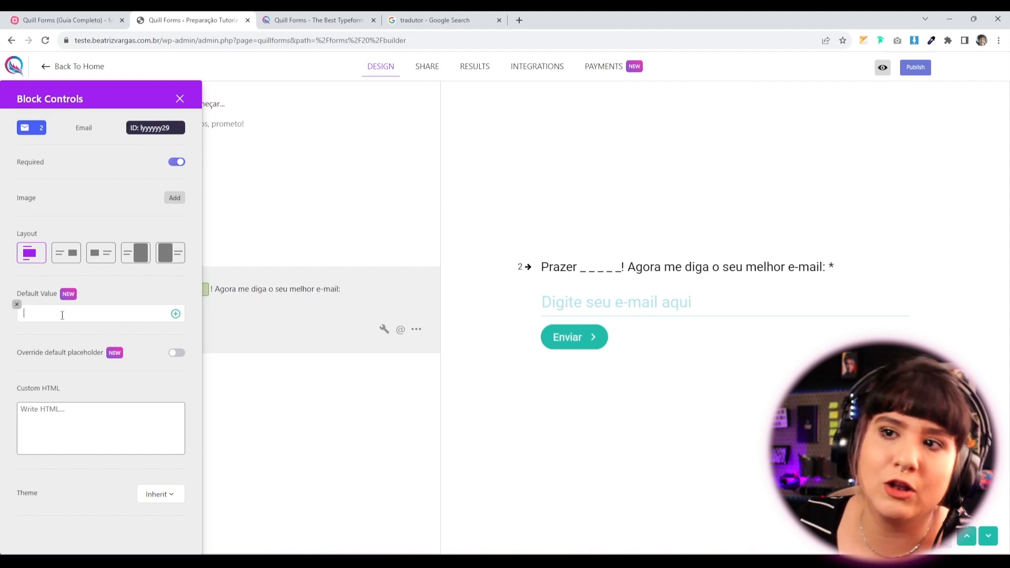
# Try the Email question's placeholder override and custom HTML, keeping both off and the theme Inherit.
pyautogui.click(177, 353)
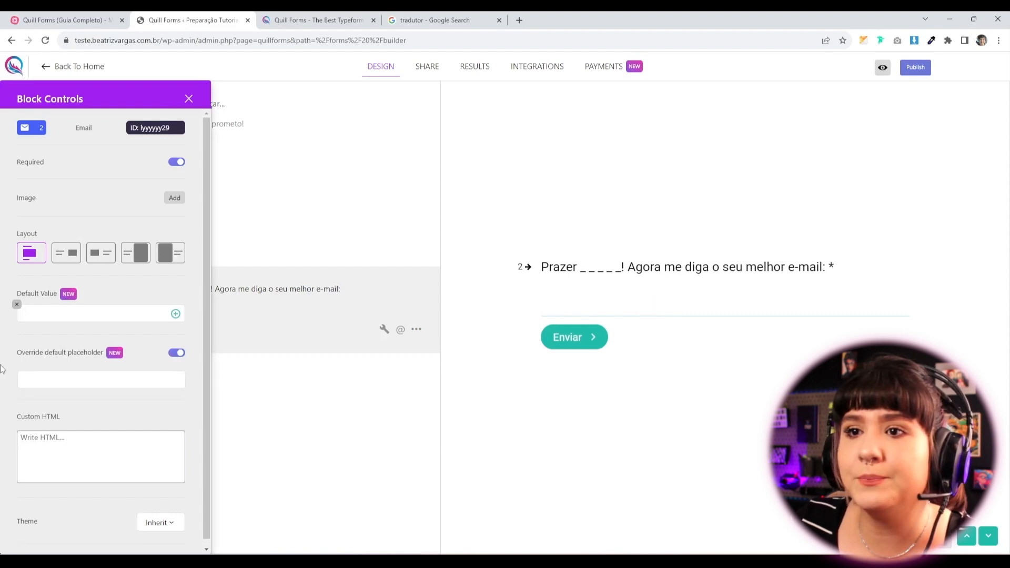
pyautogui.click(176, 354)
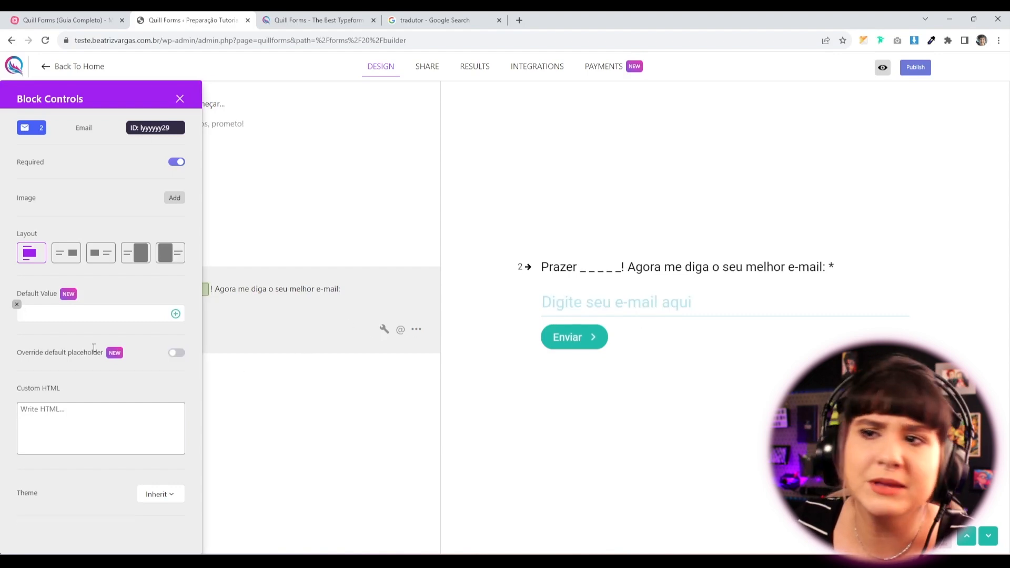
pyautogui.click(138, 411)
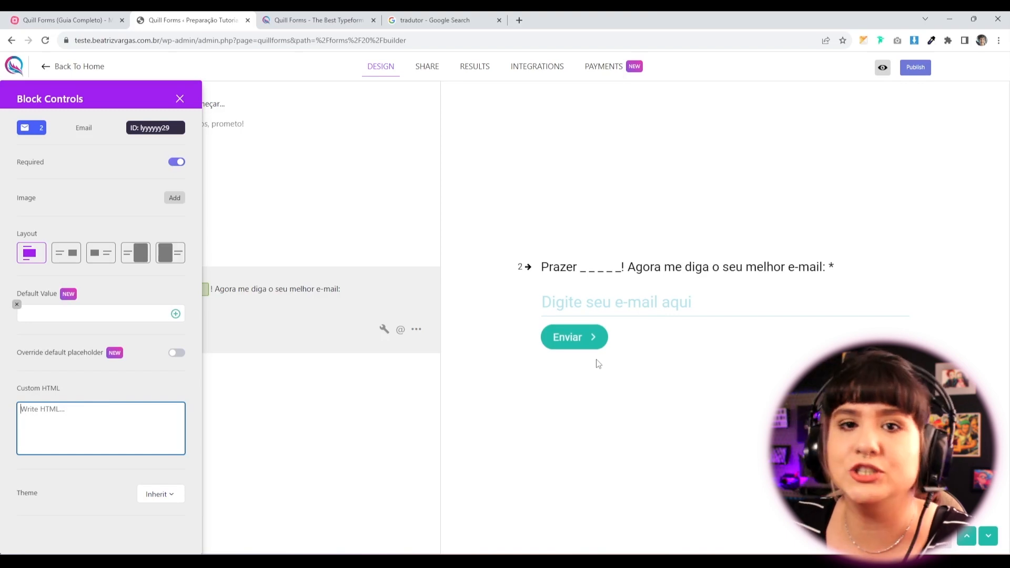
pyautogui.click(70, 507)
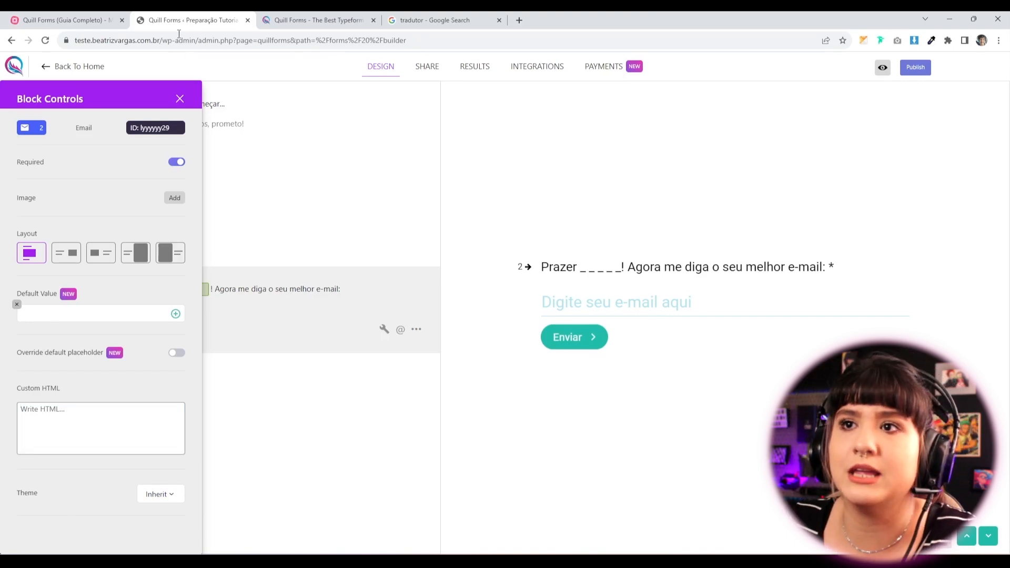
pyautogui.click(156, 494)
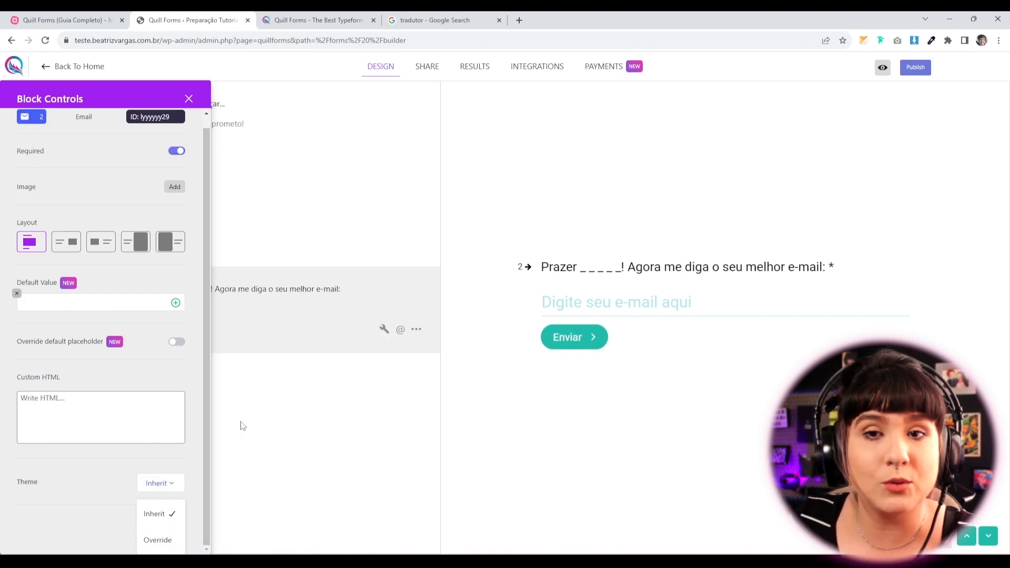
pyautogui.click(74, 523)
# Publish the form and check the preview shows 'Este campo é obrigatório!' on empty question 1.
pyautogui.click(179, 99)
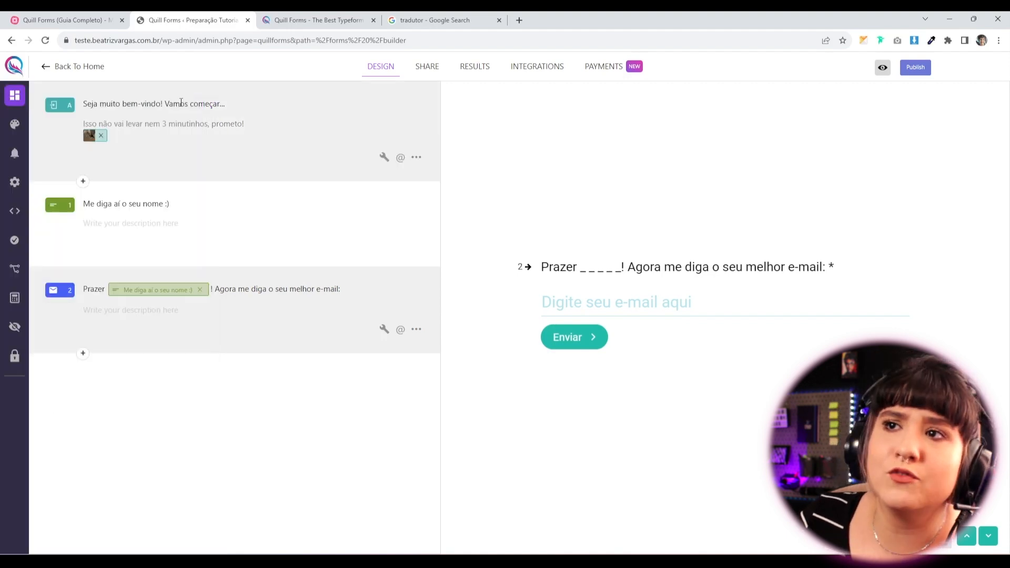
pyautogui.click(915, 66)
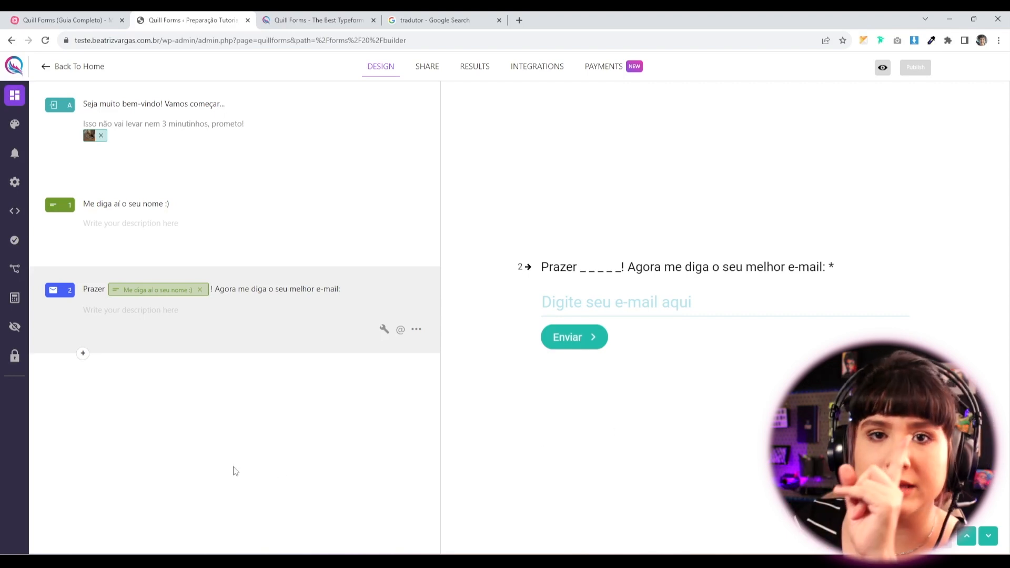
pyautogui.click(966, 537)
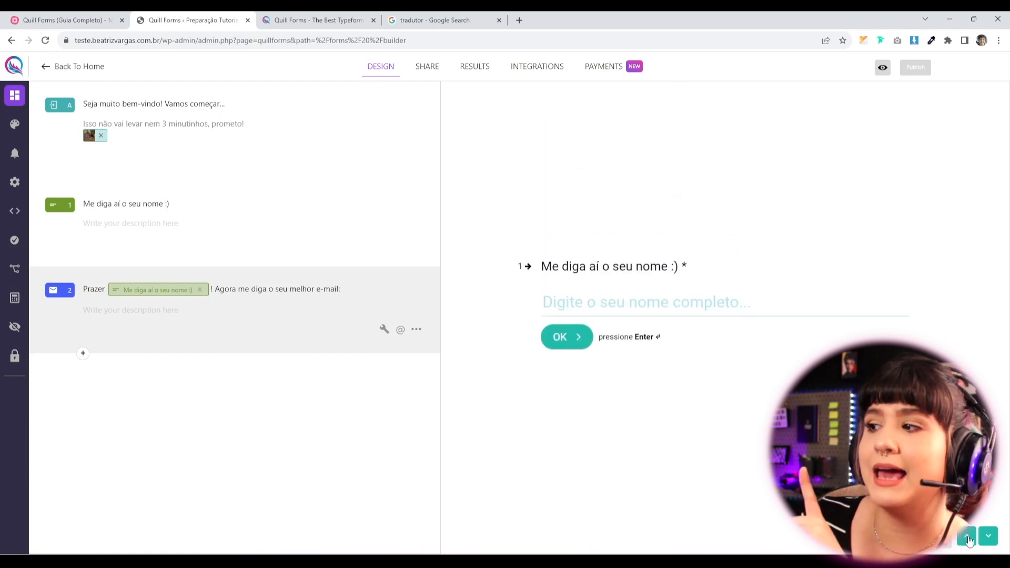
pyautogui.click(988, 537)
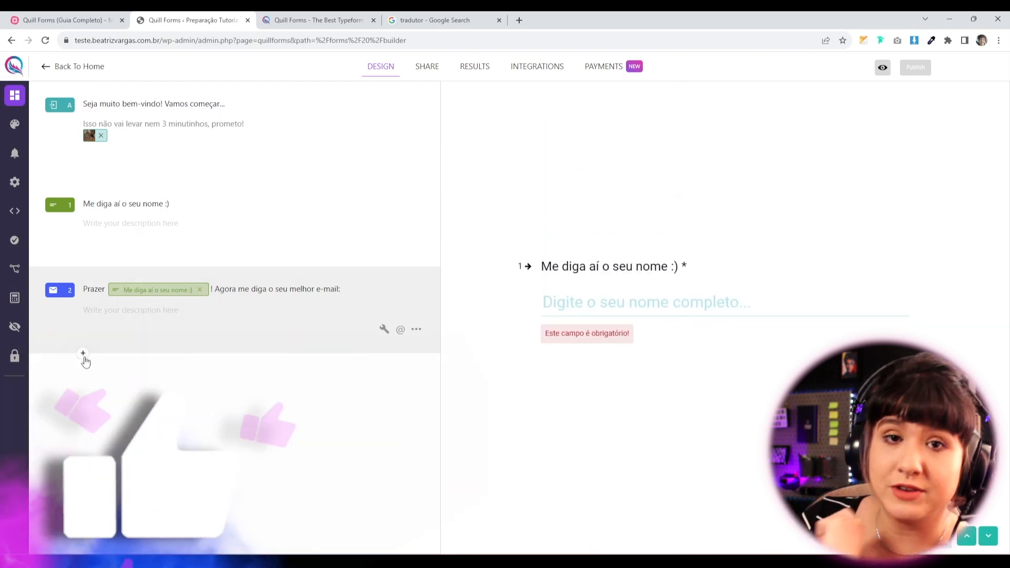
pyautogui.click(83, 357)
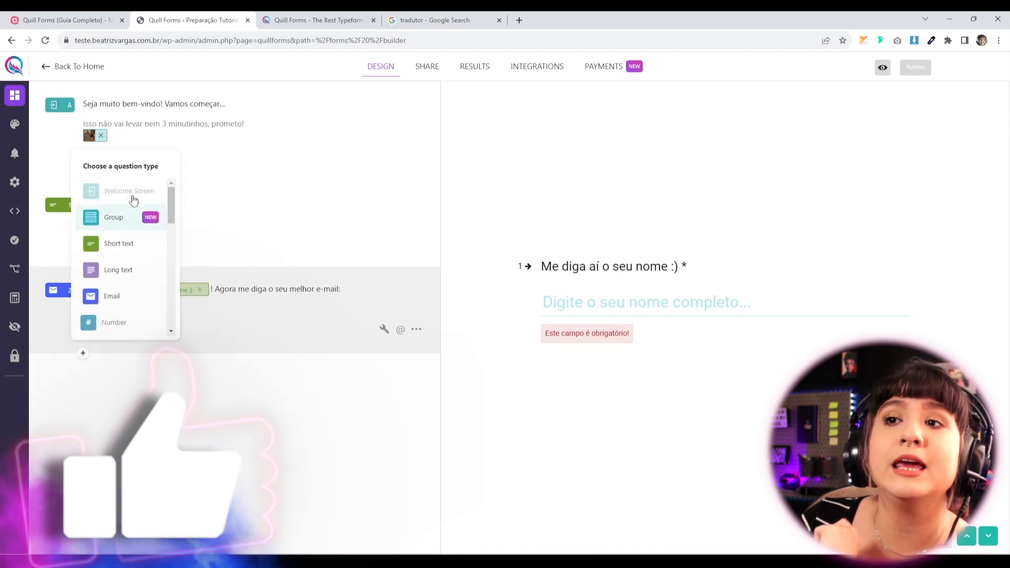
pyautogui.click(113, 226)
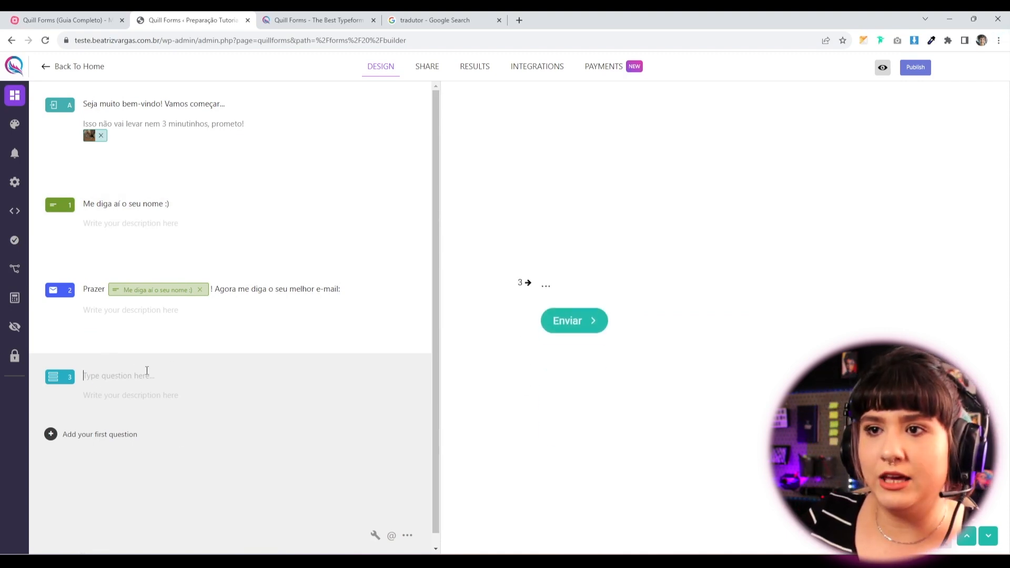
pyautogui.write('Show @')
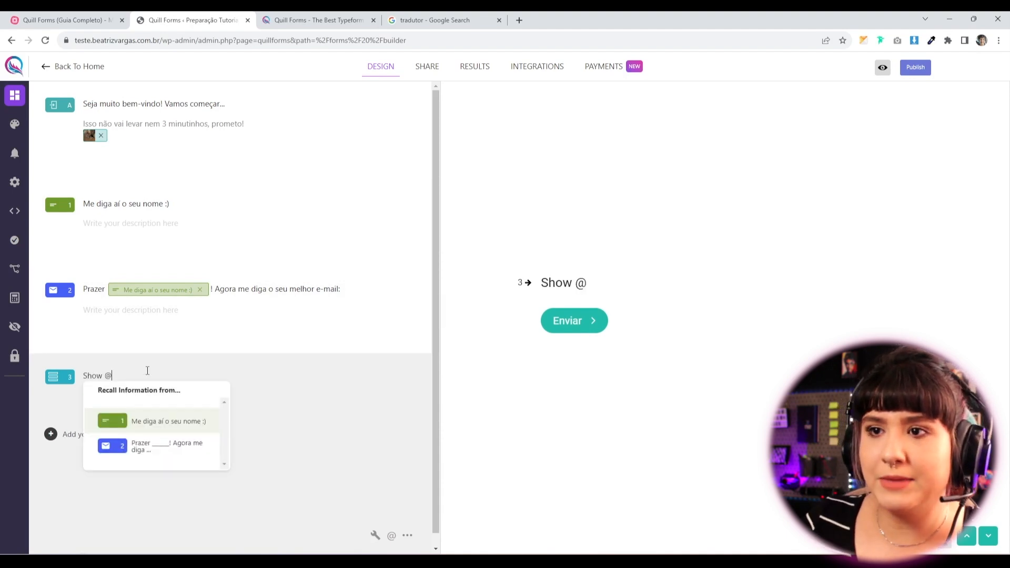
pyautogui.click(158, 419)
pyautogui.write('! Agor')
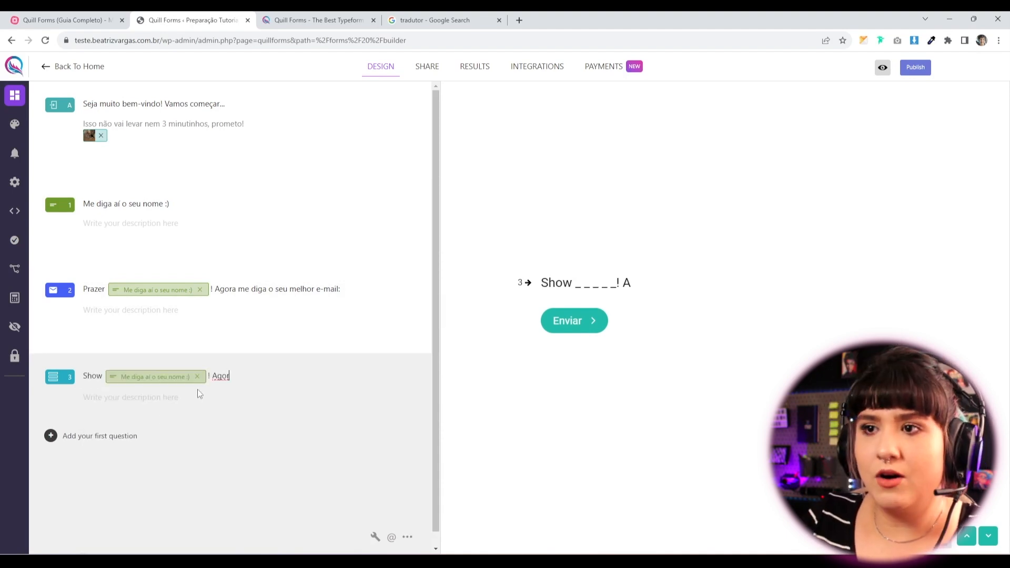
pyautogui.write('a me diga como eu ')
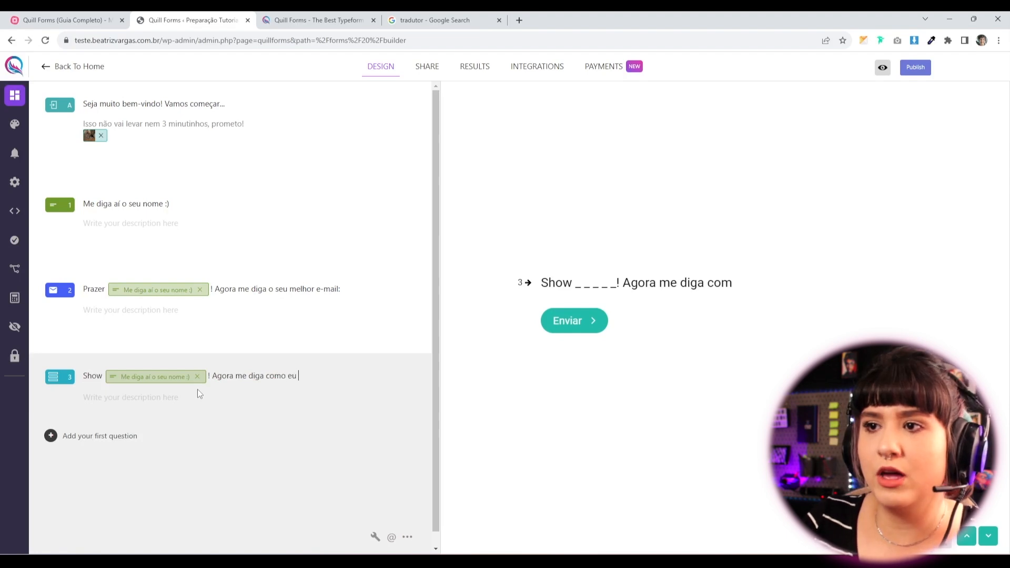
pyautogui.write('posso te ajudar:')
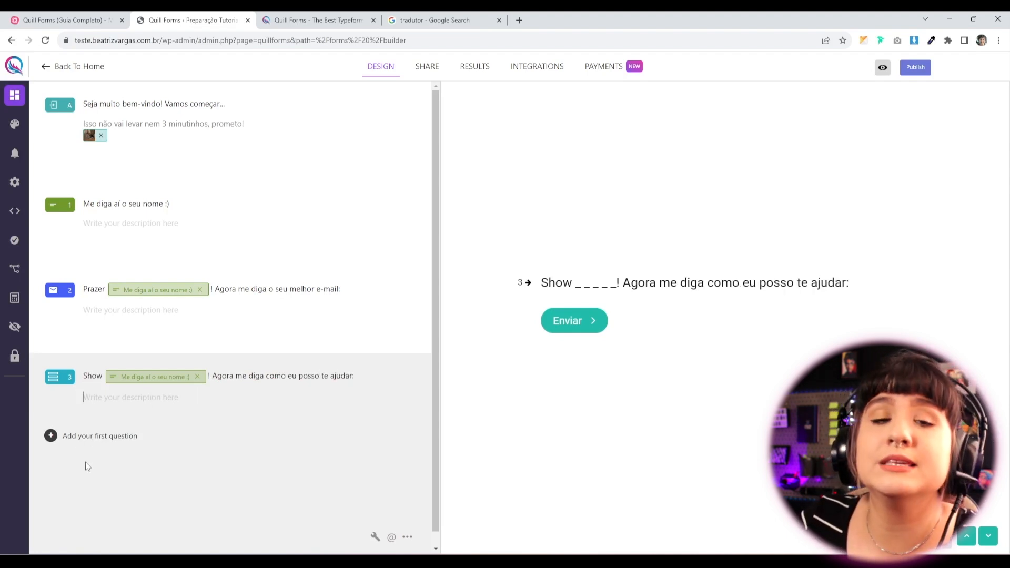
pyautogui.scroll(-1, 87, 465)
pyautogui.scroll(-1, 79, 447)
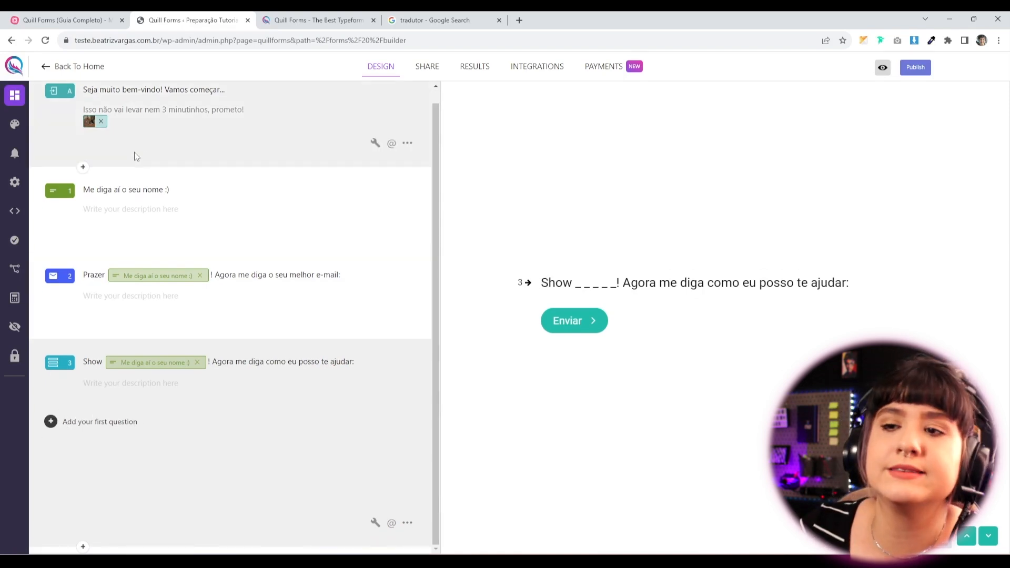
pyautogui.click(77, 423)
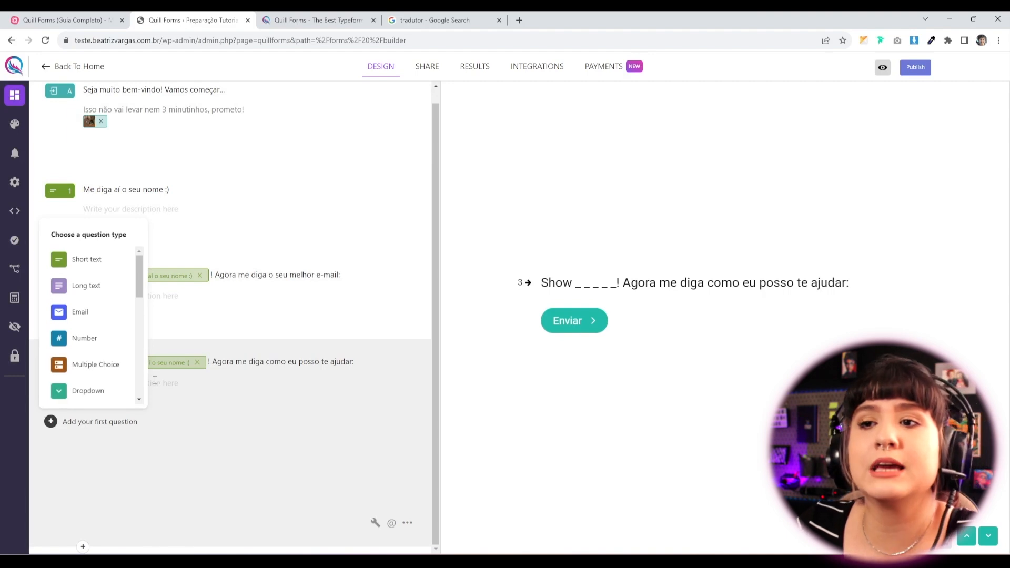
# Make the group's first sub-question a Multiple Choice asking 'Qual é o tipo de site que está precisando?'.
pyautogui.click(102, 372)
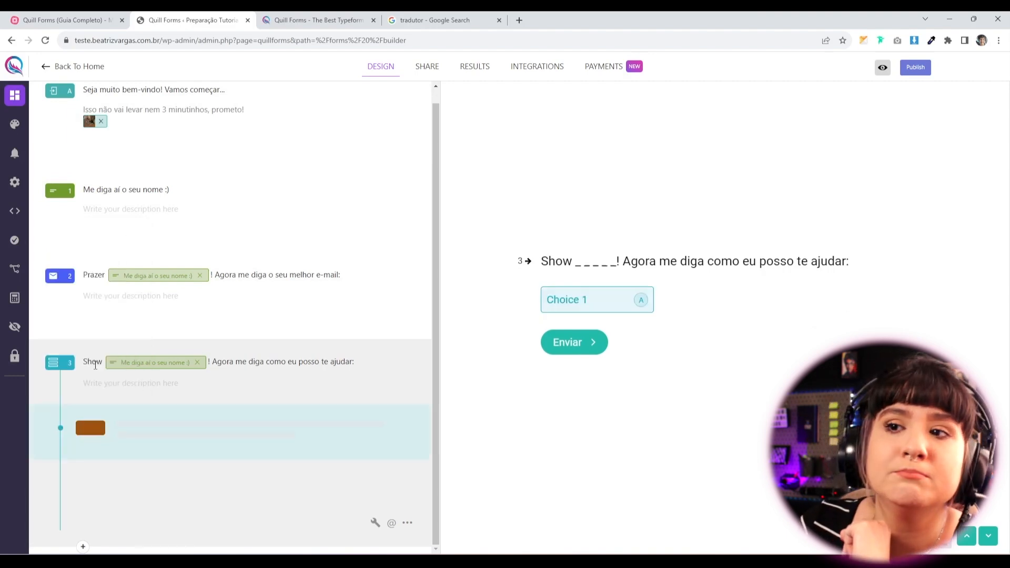
pyautogui.write('Qual é o t')
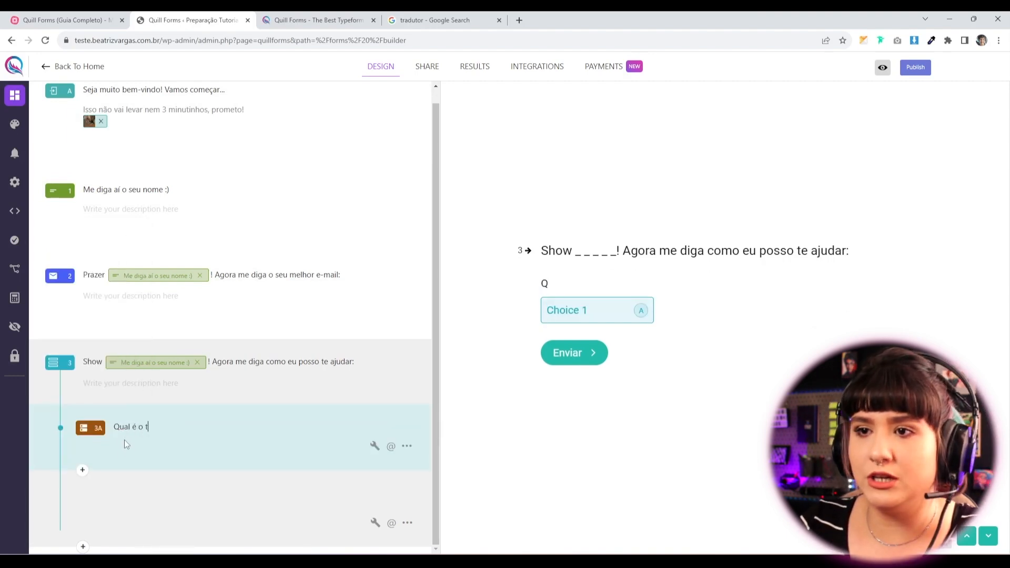
pyautogui.write('ipo de site que está precisando?')
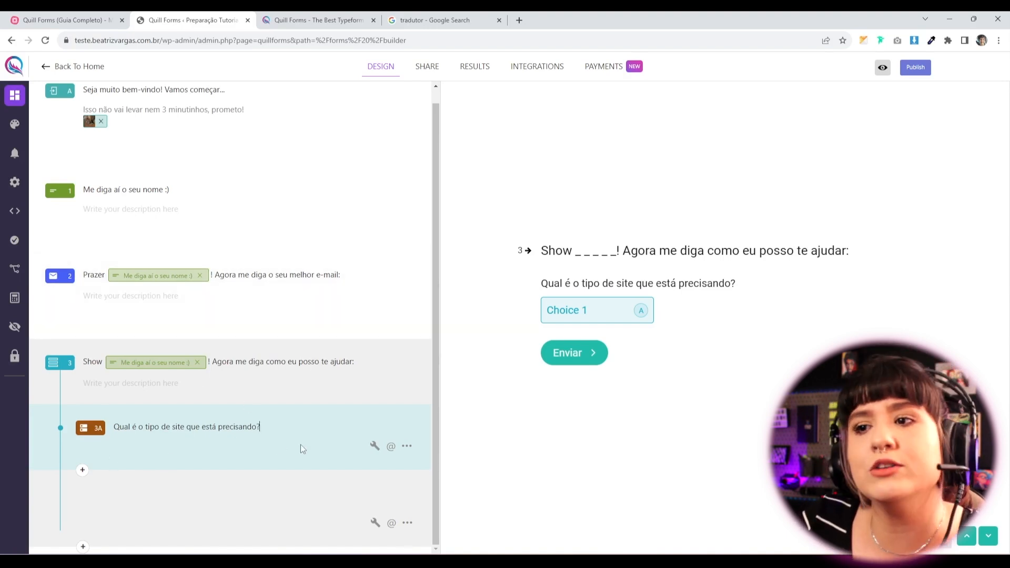
# Make question 3A required, leaving multiple answers turned off.
pyautogui.click(375, 447)
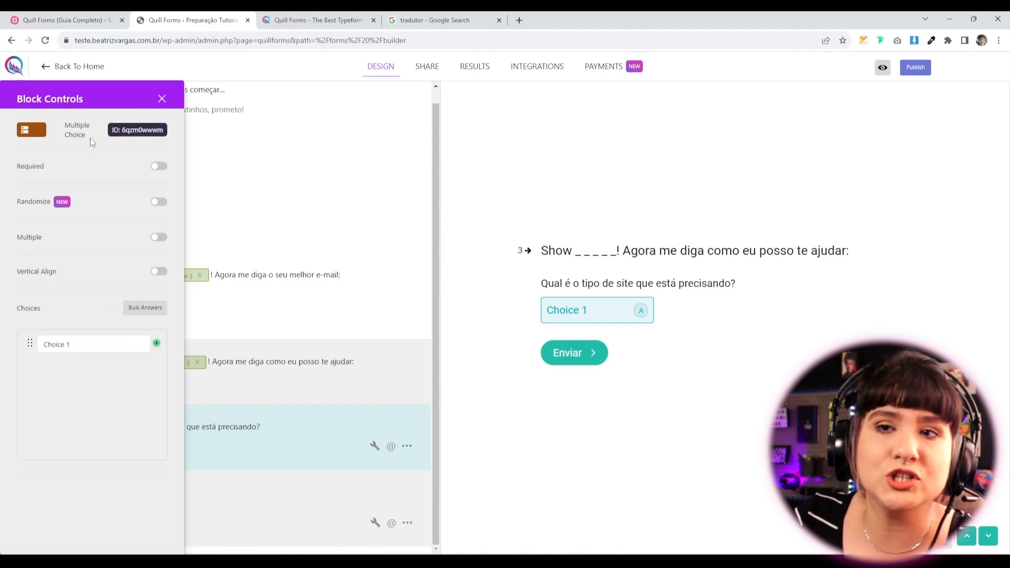
pyautogui.click(159, 167)
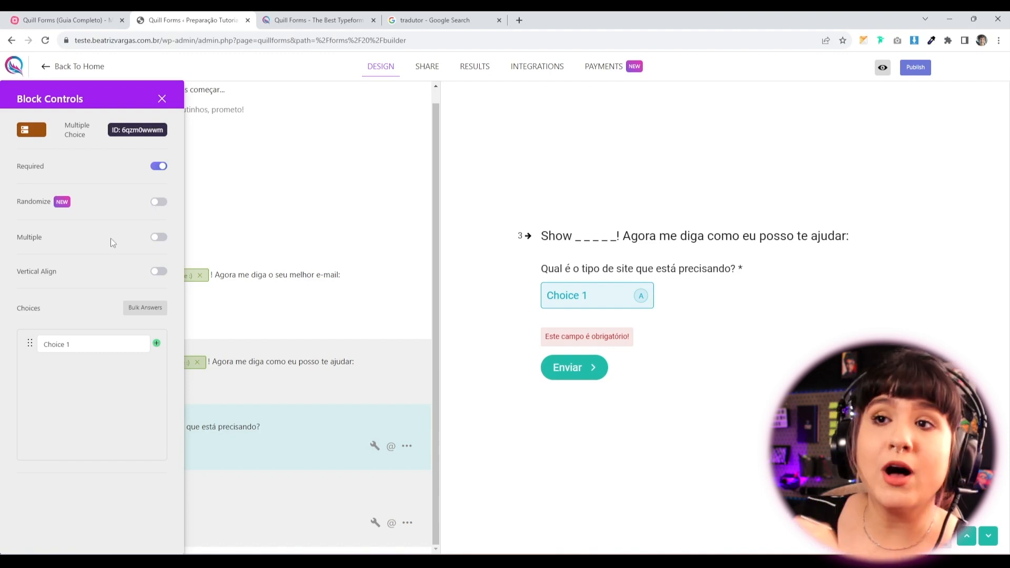
pyautogui.click(156, 238)
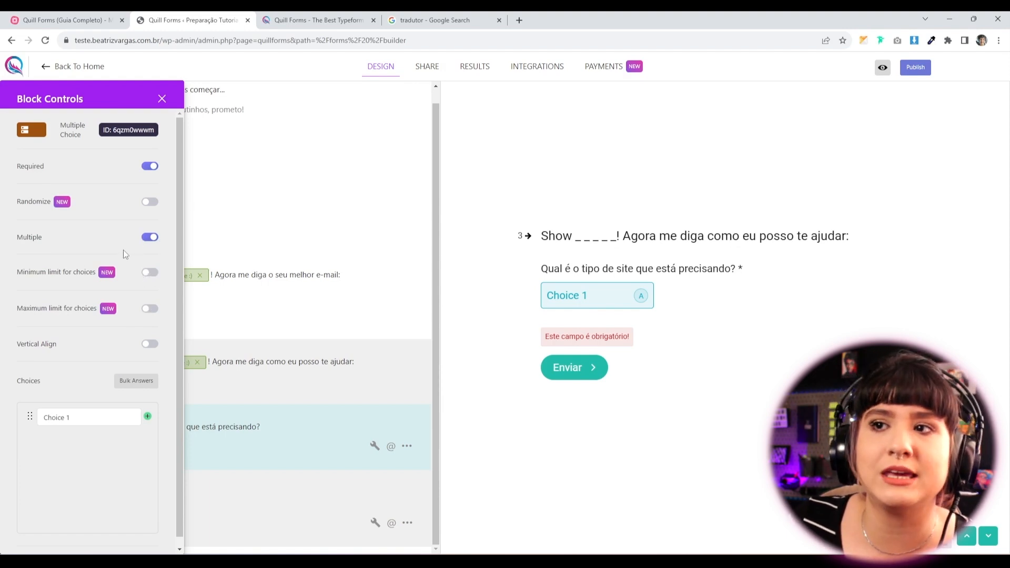
pyautogui.click(151, 238)
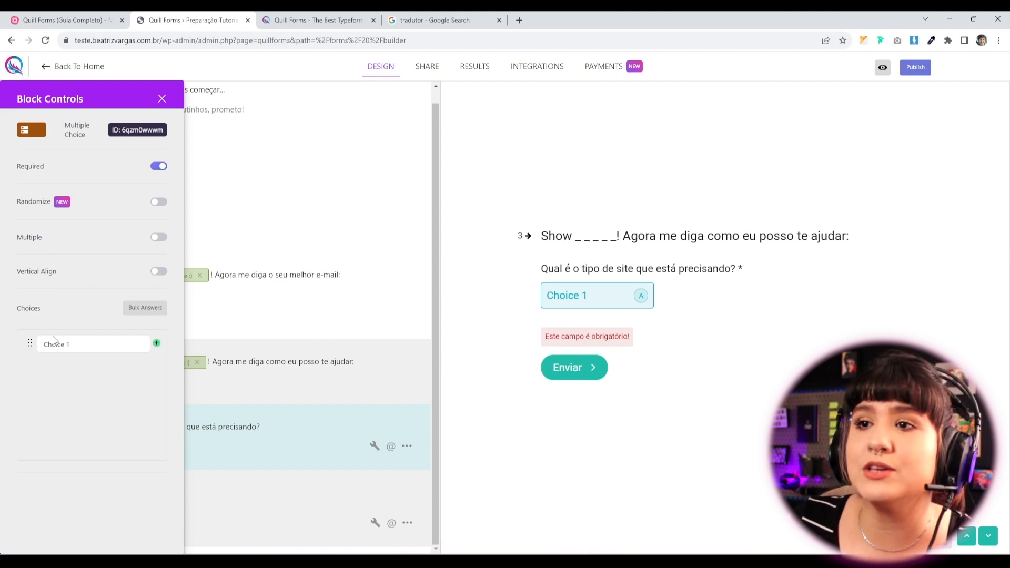
# Set the choices to Site Institucional and Loja Virtual, removing the empty one, then open bulk entry.
pyautogui.click(68, 345)
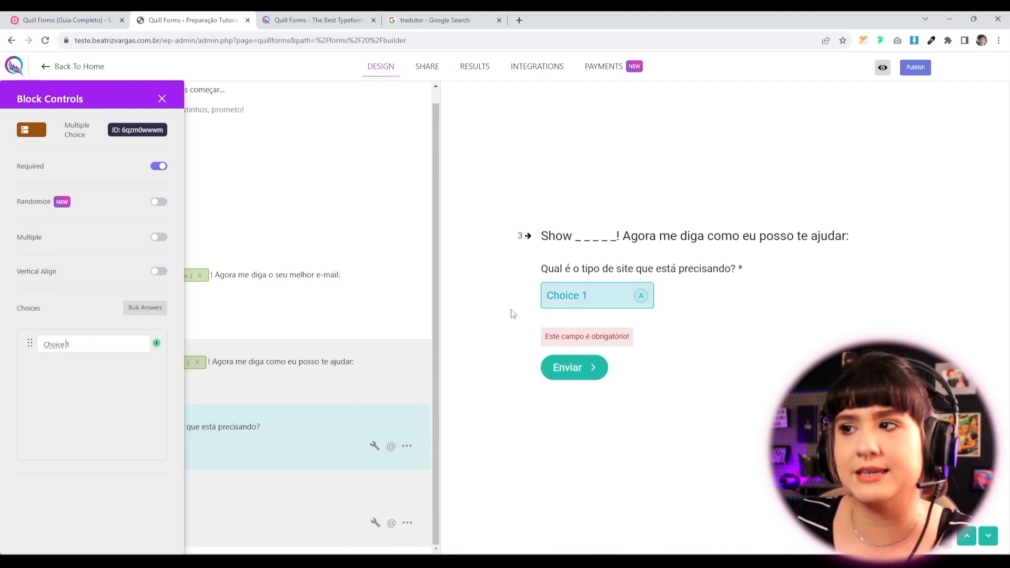
pyautogui.moveTo(118, 346); pyautogui.dragTo(2, 359)
pyautogui.write('Site In')
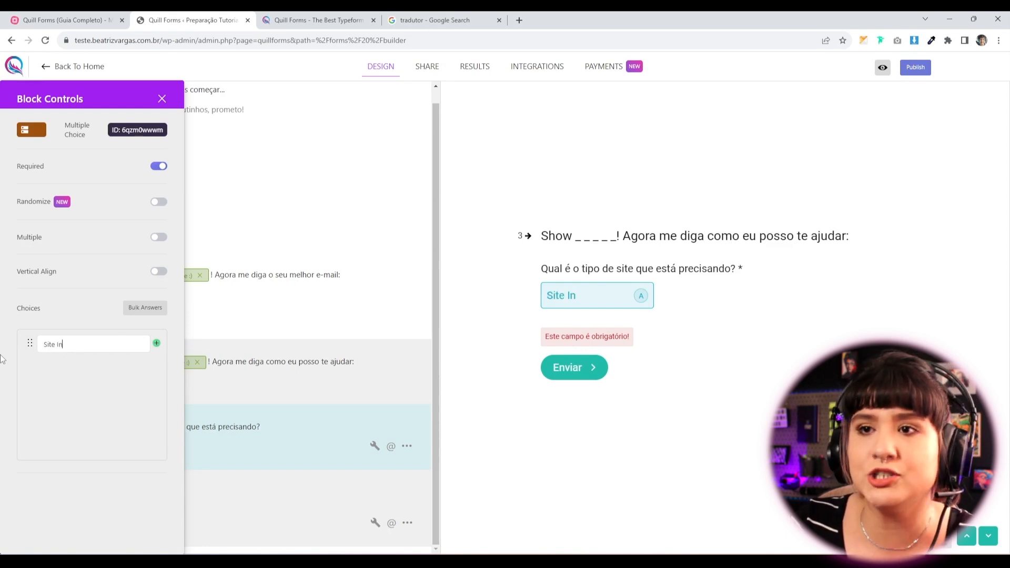
pyautogui.write('stitucional')
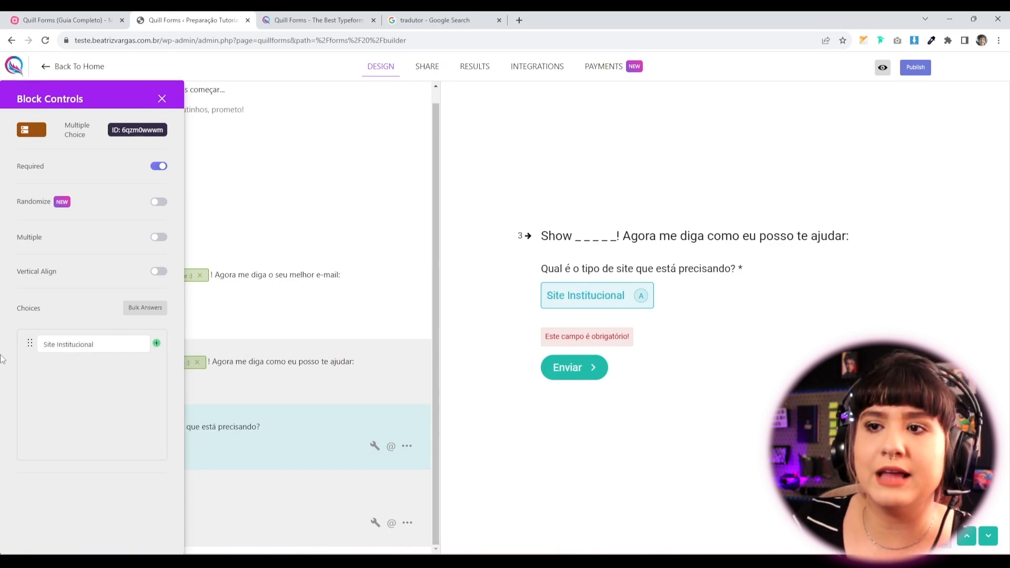
pyautogui.click(157, 344)
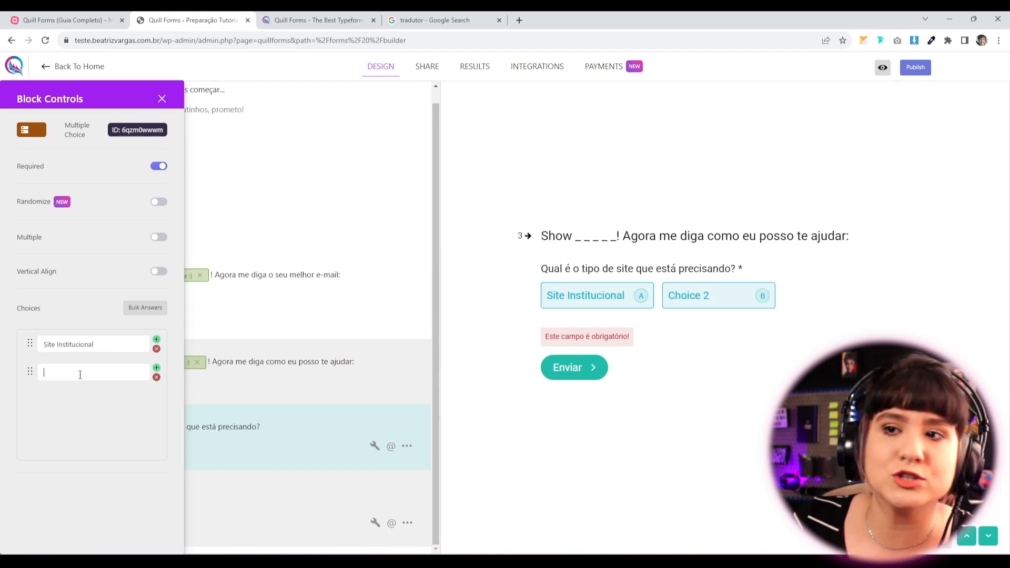
pyautogui.write('Loja Virtua')
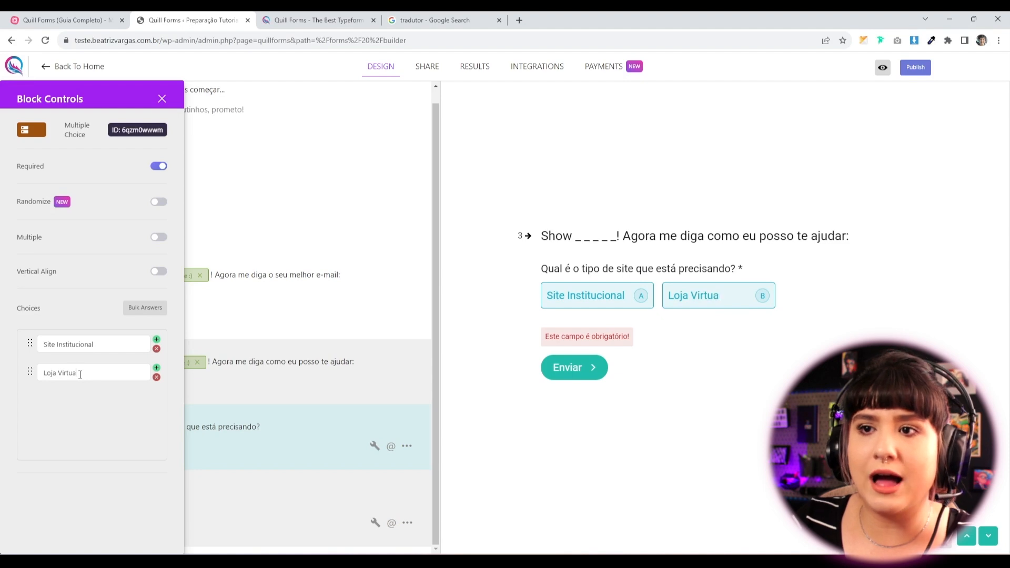
pyautogui.write('l')
pyautogui.click(156, 367)
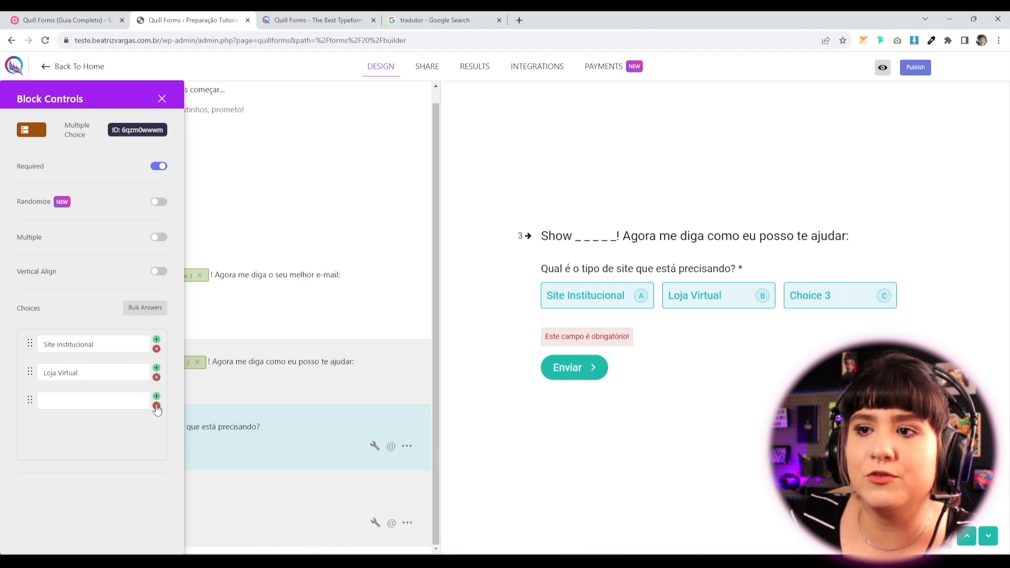
pyautogui.click(156, 407)
pyautogui.click(133, 312)
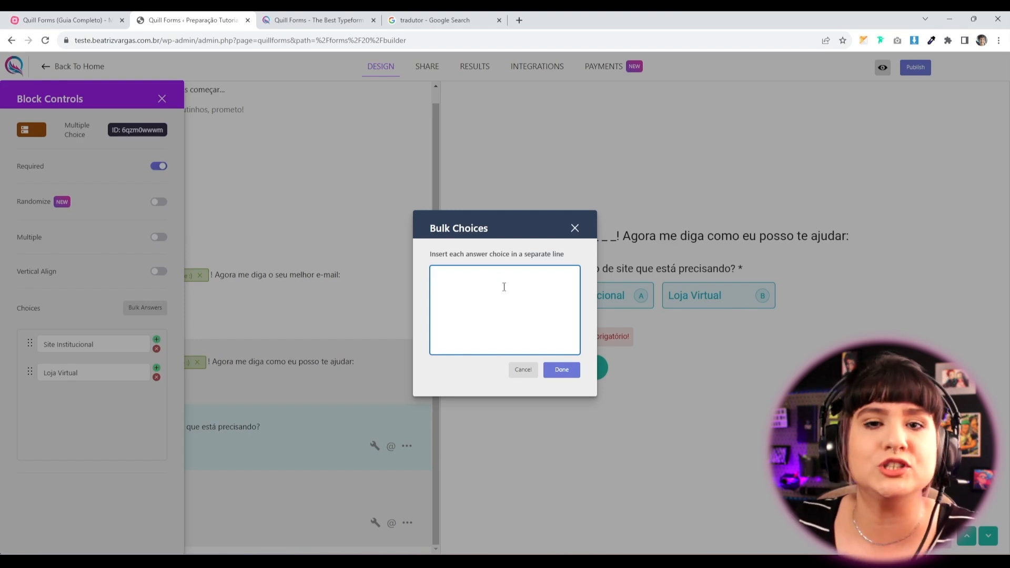
# Bulk-add 'Página de Vendas, Landing Page de Serviços' as a third choice.
pyautogui.write('Página')
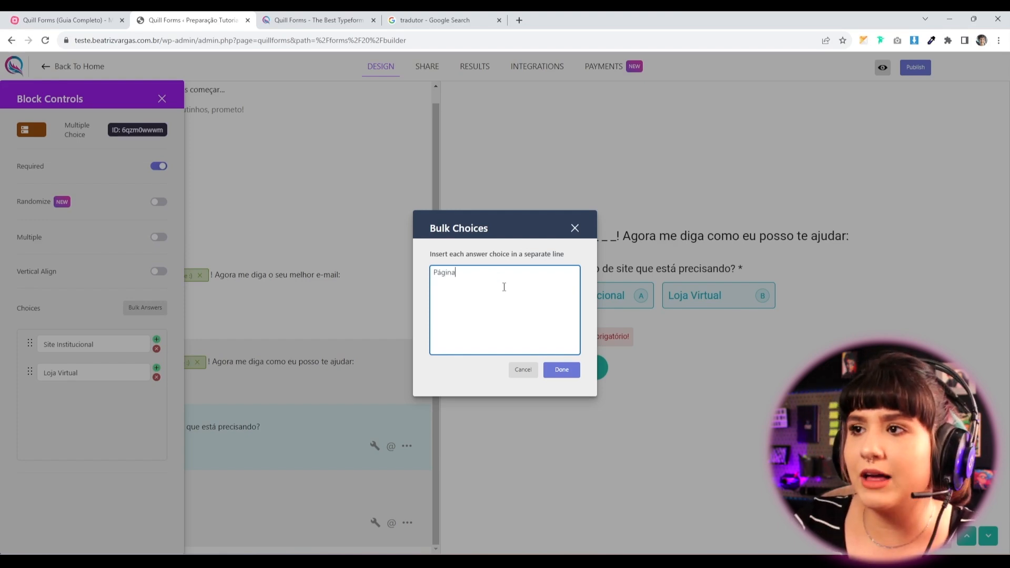
pyautogui.write(' de Vendas')
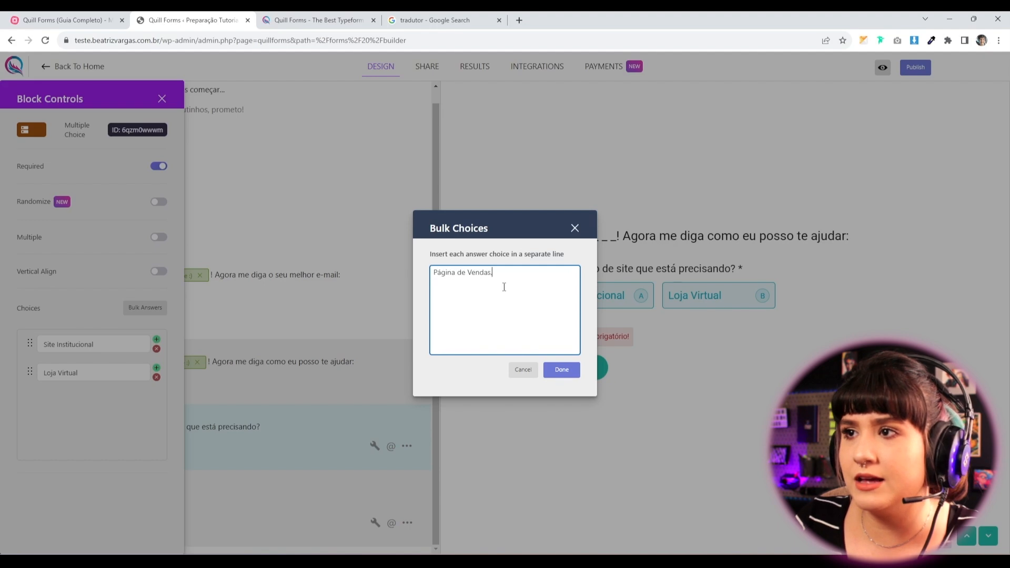
pyautogui.write(', Página')
pyautogui.press('BackSpace')
pyautogui.press('BackSpace')
pyautogui.press('BackSpace')
pyautogui.press('BackSpace')
pyautogui.press('BackSpace')
pyautogui.write('Lanfi')
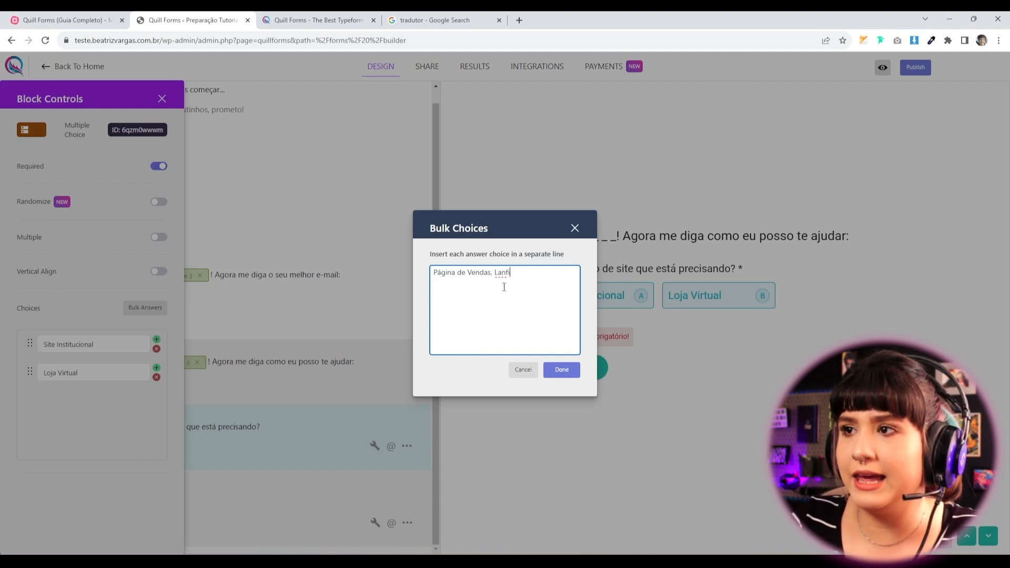
pyautogui.write('din')
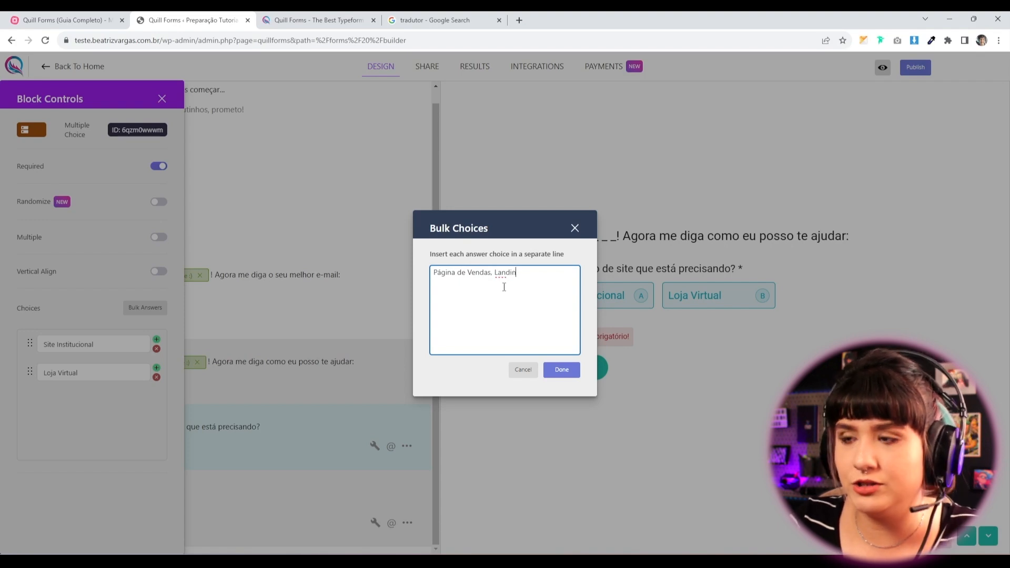
pyautogui.write('g Page de Serviços')
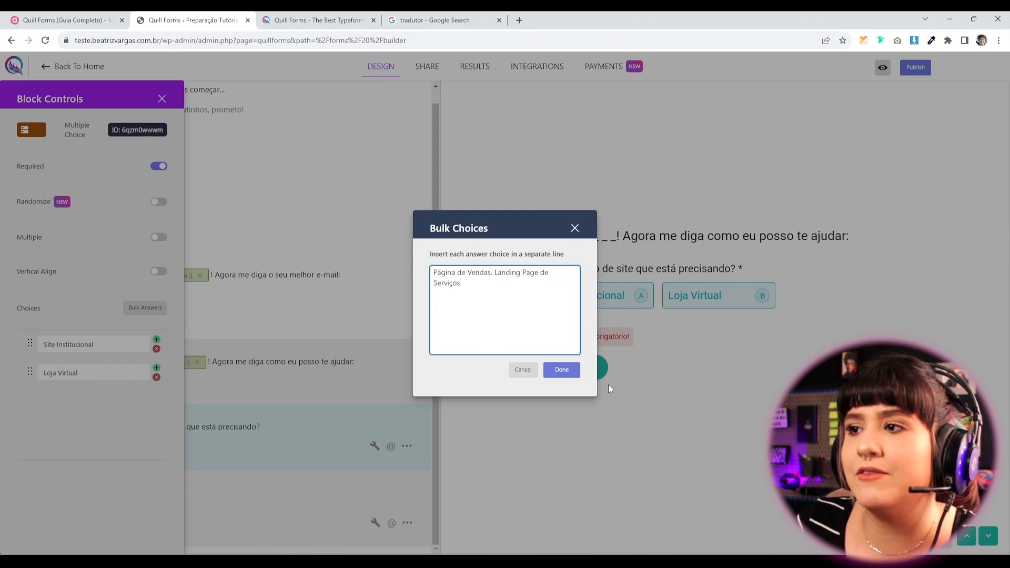
pyautogui.click(561, 369)
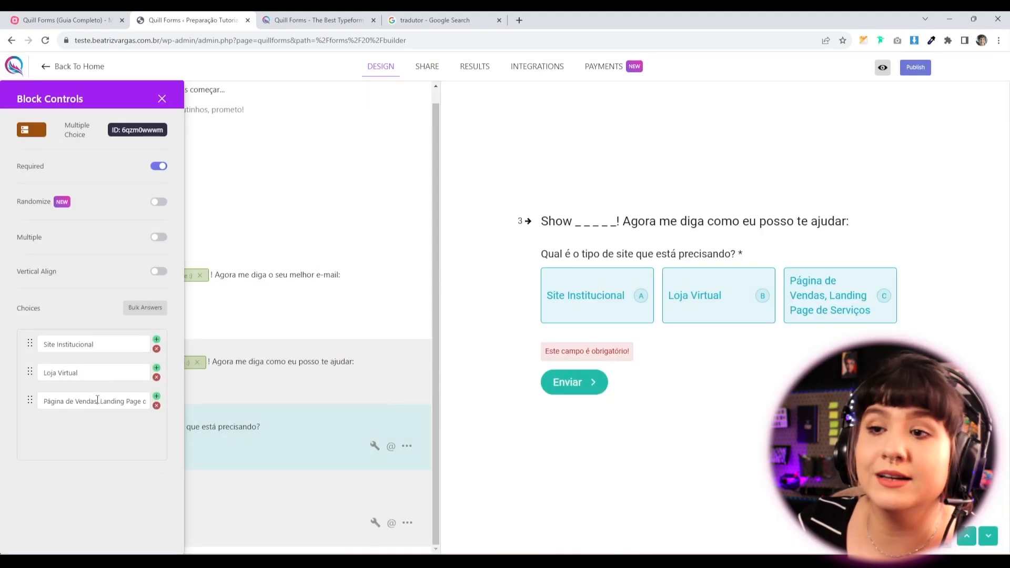
# Move 'Landing Page de Serviços' into its own fourth choice, align choices vertically, and save.
pyautogui.moveTo(96, 401); pyautogui.dragTo(147, 402)
pyautogui.click(71, 403)
pyautogui.moveTo(68, 403); pyautogui.dragTo(210, 404)
pyautogui.hotkey('ctrl', 'c')
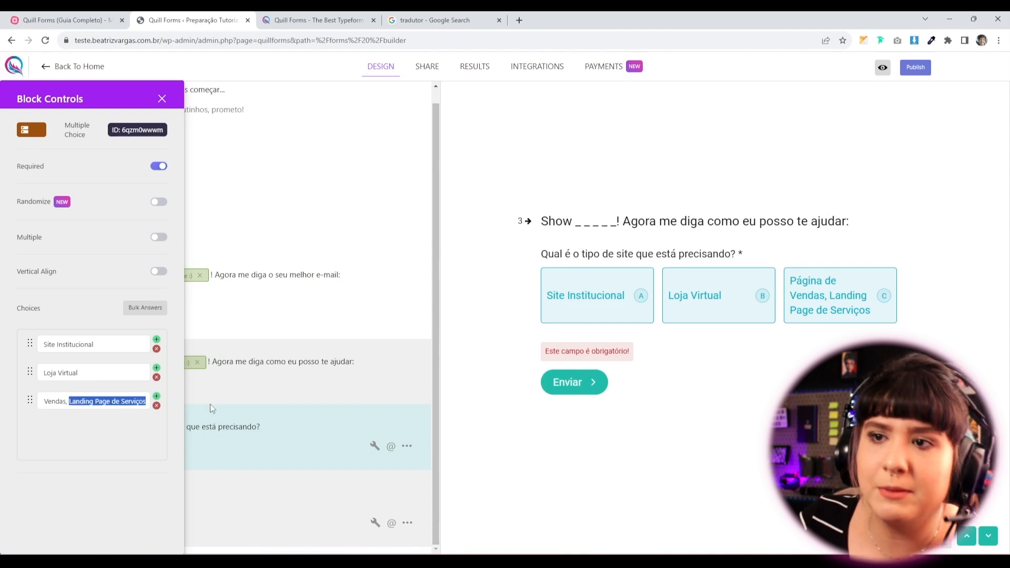
pyautogui.press('BackSpace')
pyautogui.press('BackSpace')
pyautogui.press('BackSpace')
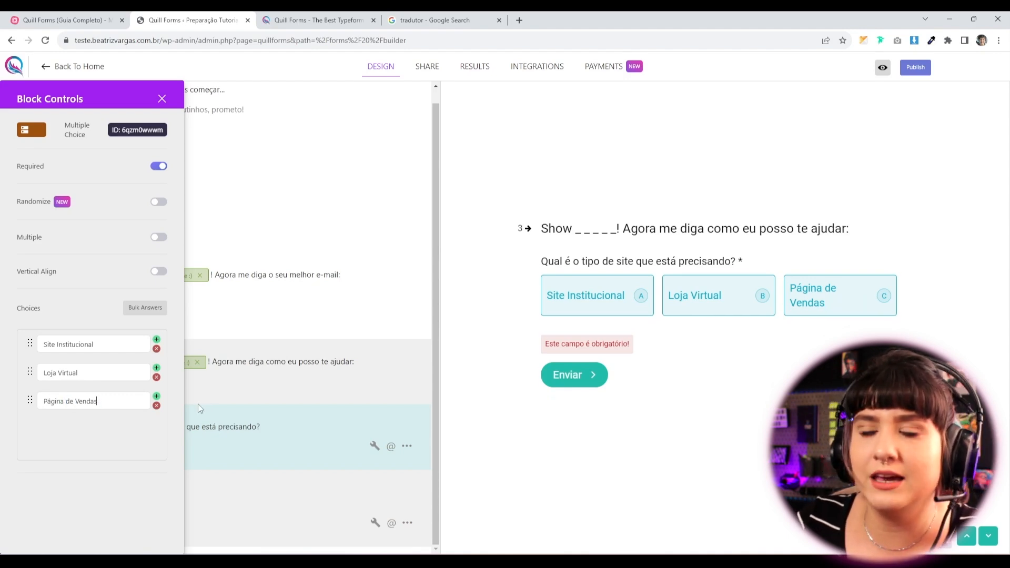
pyautogui.click(156, 396)
pyautogui.click(83, 428)
pyautogui.hotkey('ctrl', 'v')
pyautogui.click(41, 429)
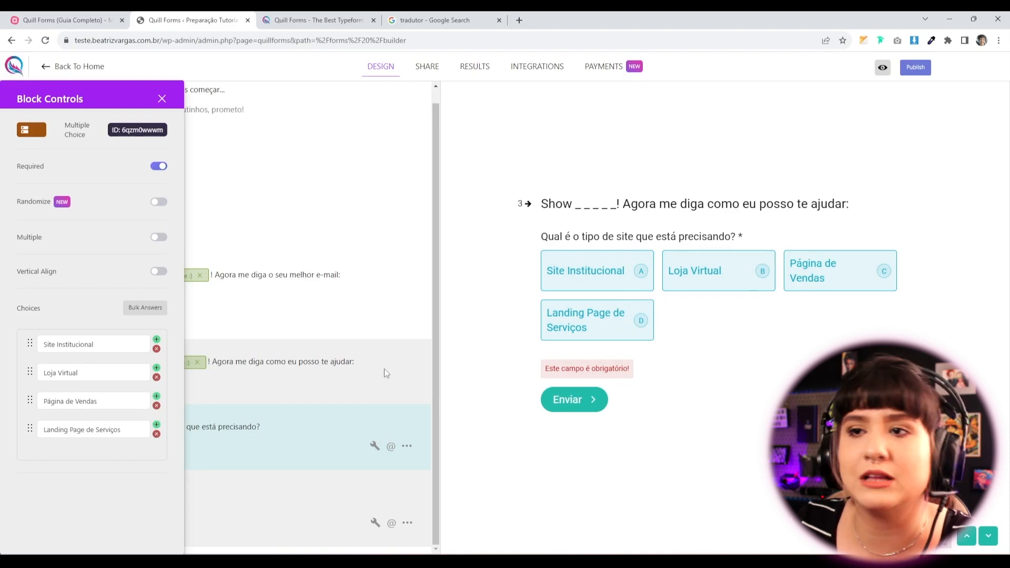
pyautogui.click(160, 271)
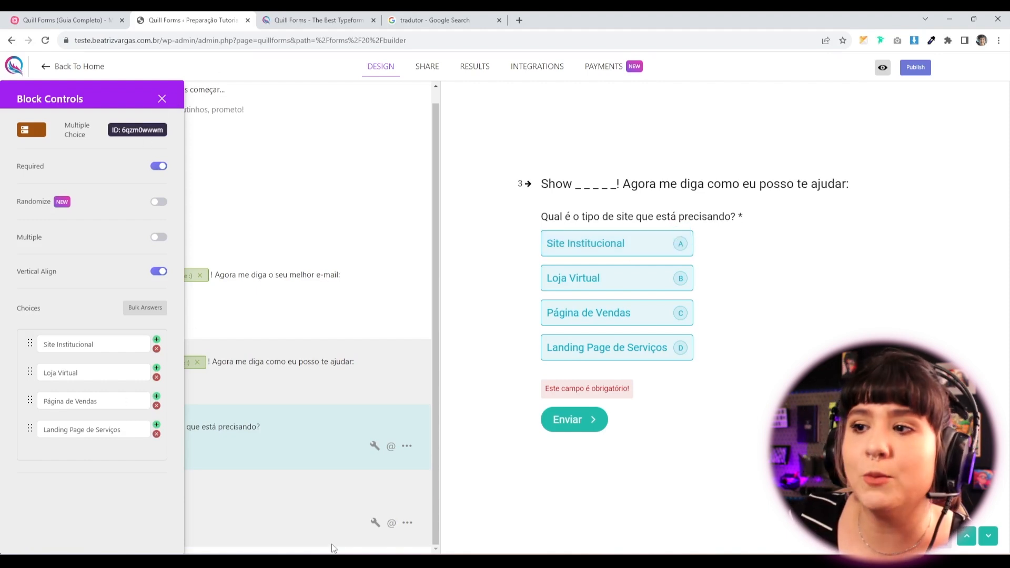
pyautogui.click(162, 98)
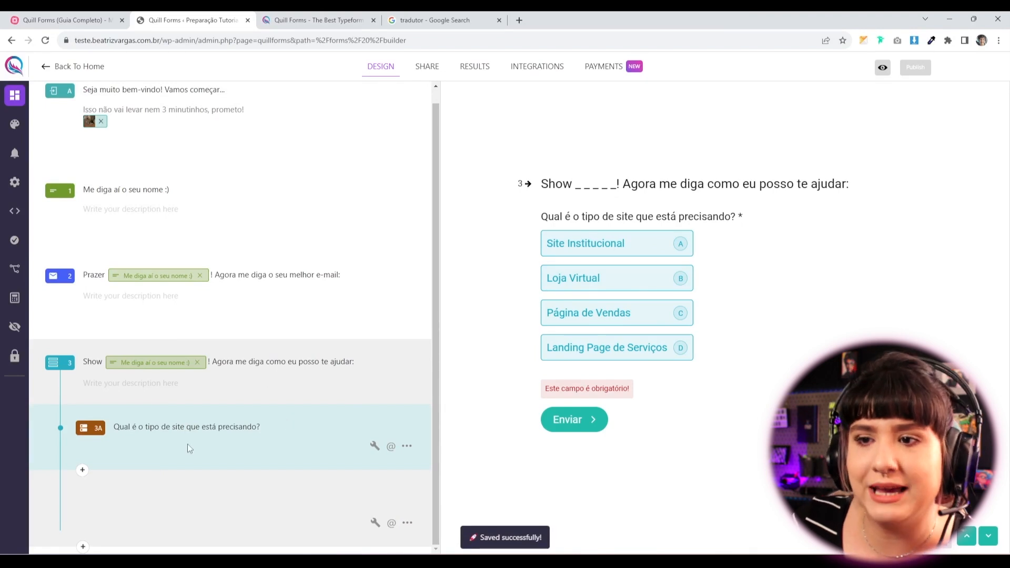
# Add a Dropdown question 3B below the site-type question.
pyautogui.click(83, 471)
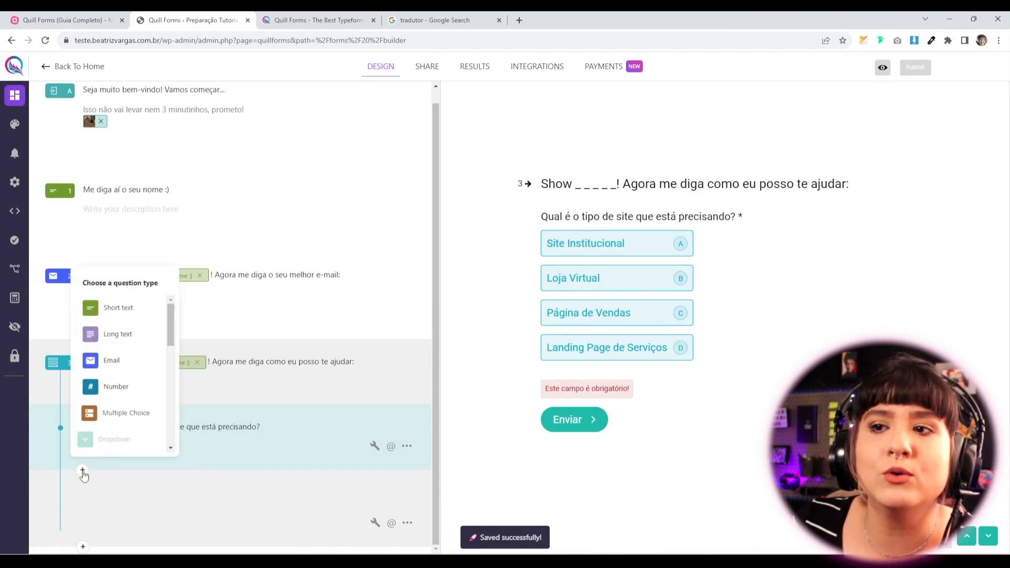
pyautogui.scroll(-3, 117, 394)
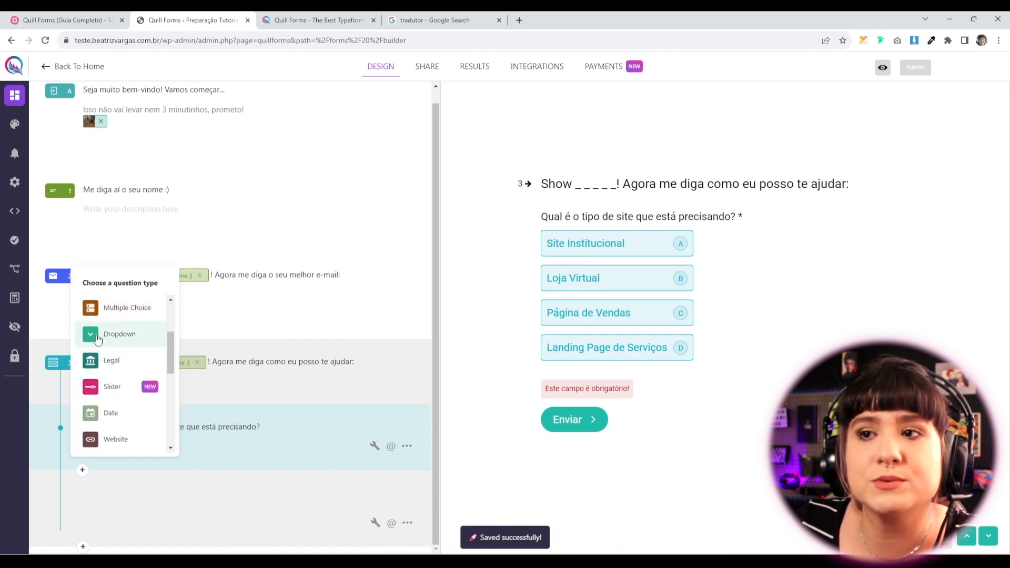
pyautogui.click(97, 337)
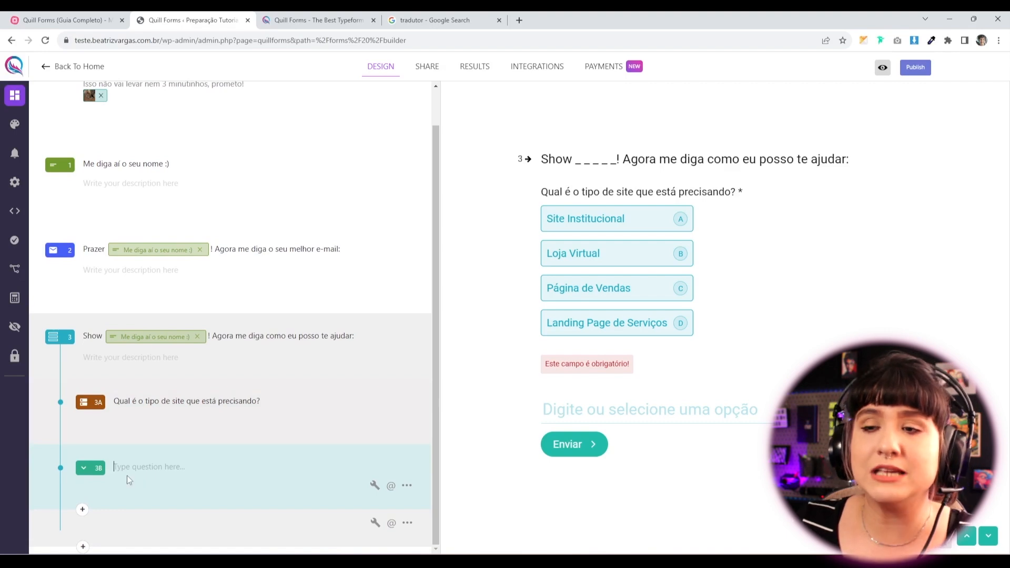
# Title dropdown 3B 'Vai querer algum adicional? (Vai fritas?)' with options Criação de Identidade Visual, Criação de logo, Social Media.
pyautogui.write('Vai querer algum adic')
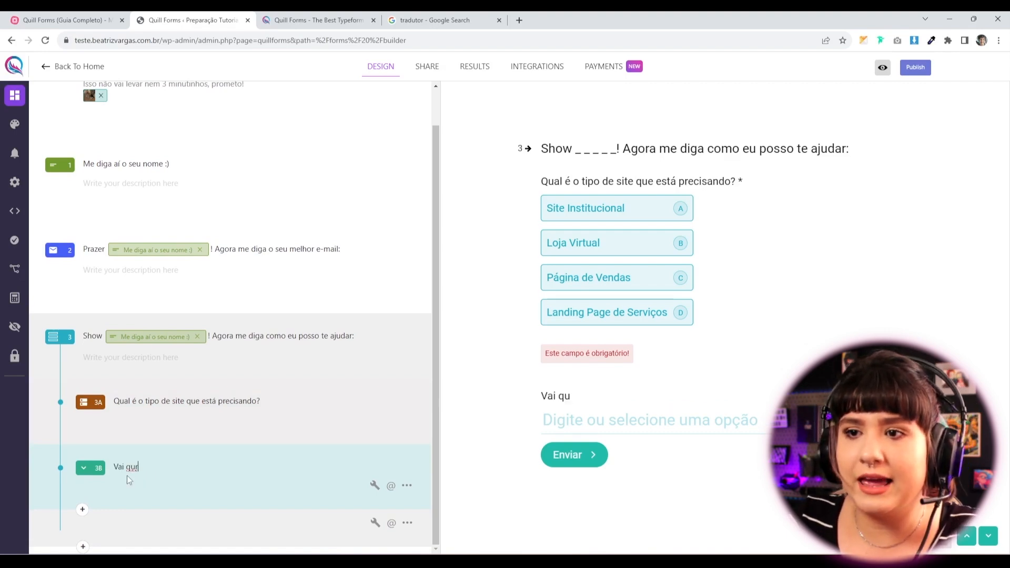
pyautogui.write('ional?')
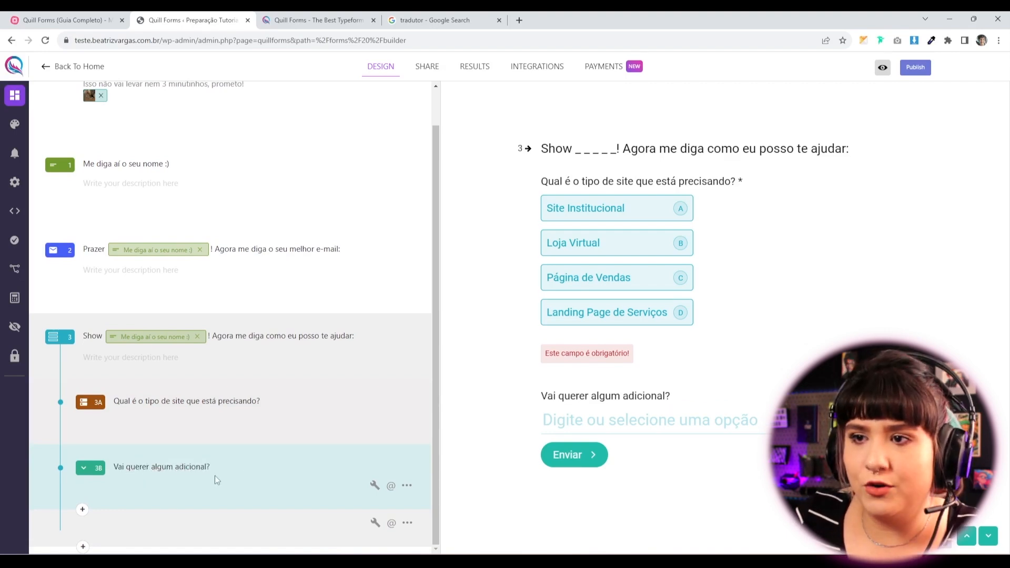
pyautogui.write(' (Vai fritas?)')
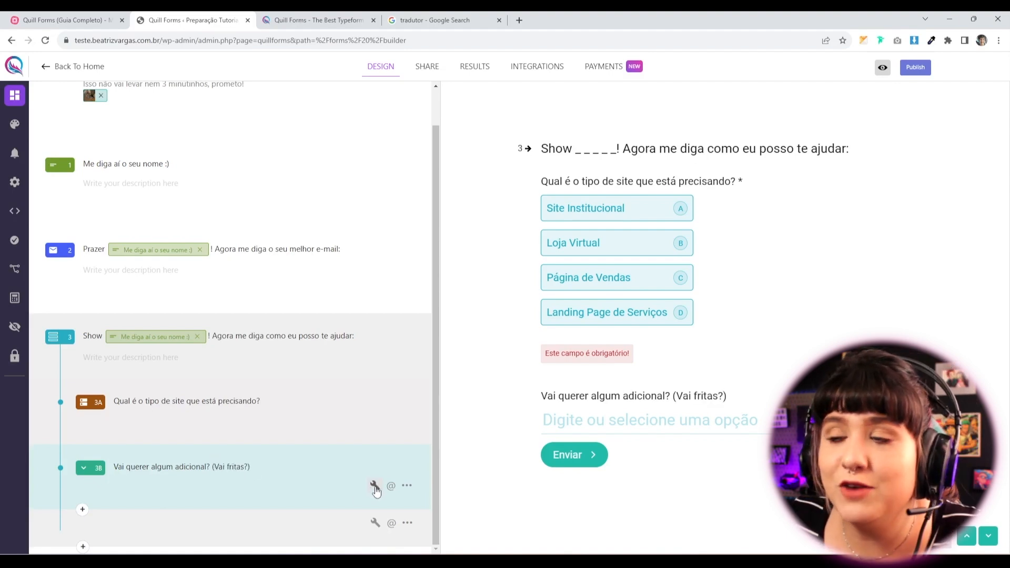
pyautogui.click(375, 486)
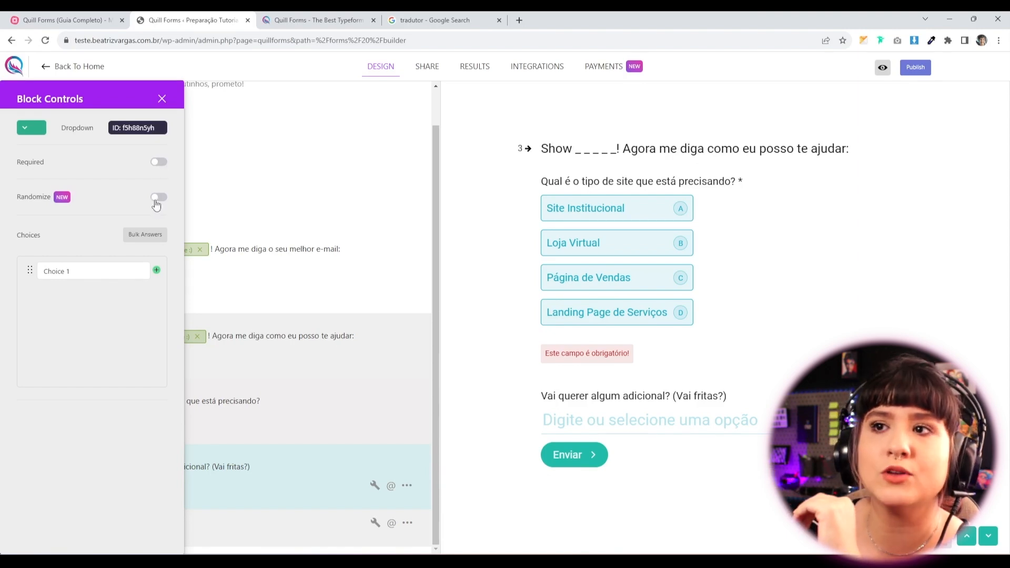
pyautogui.moveTo(104, 272); pyautogui.dragTo(19, 266)
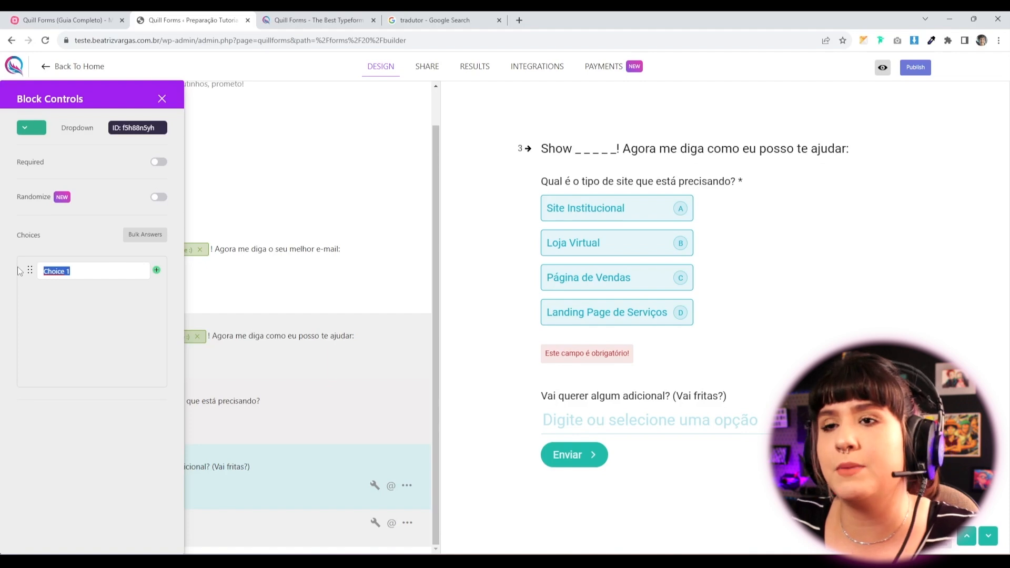
pyautogui.write('Criaç')
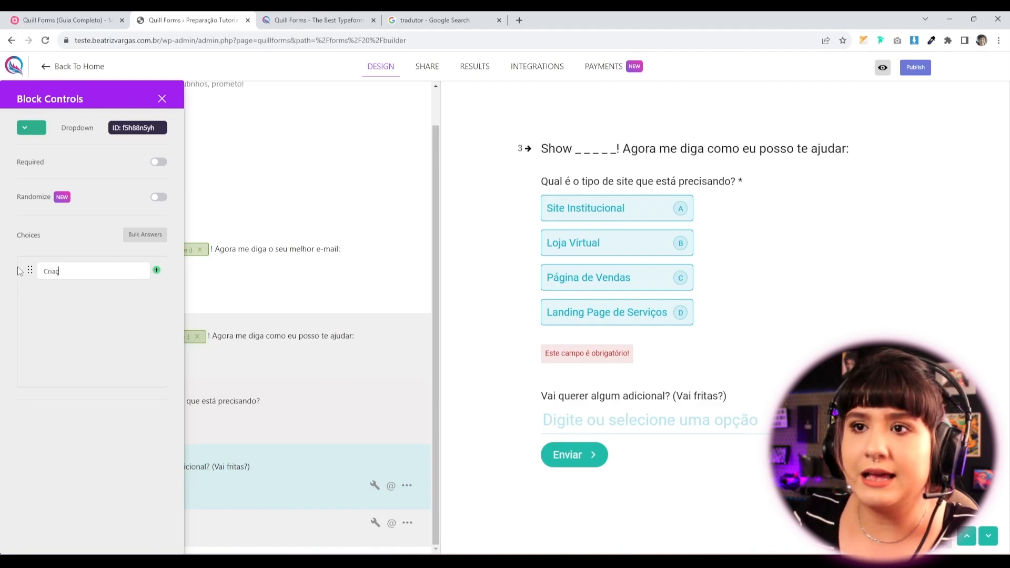
pyautogui.write('ão de Identid')
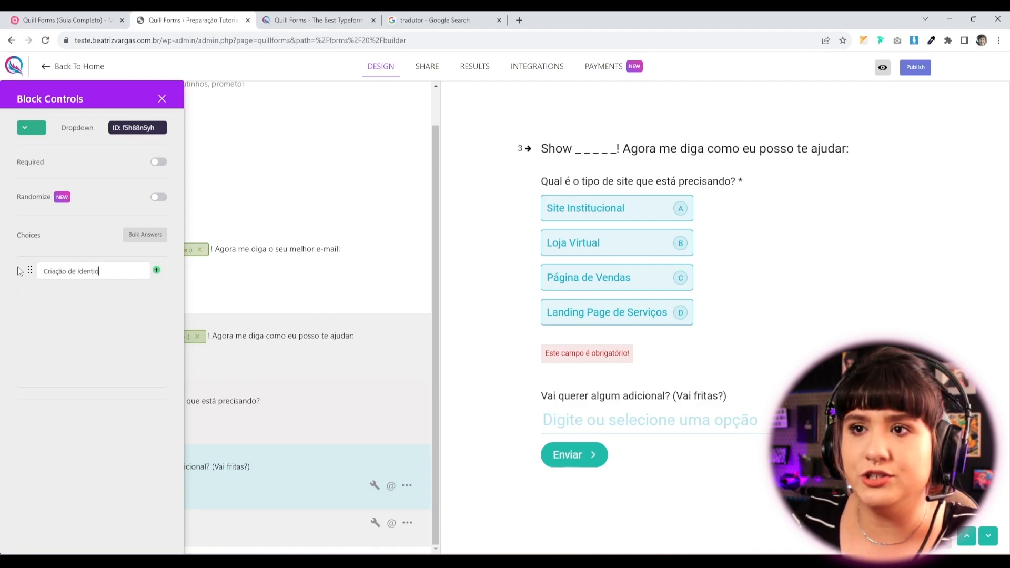
pyautogui.write('ade Visual')
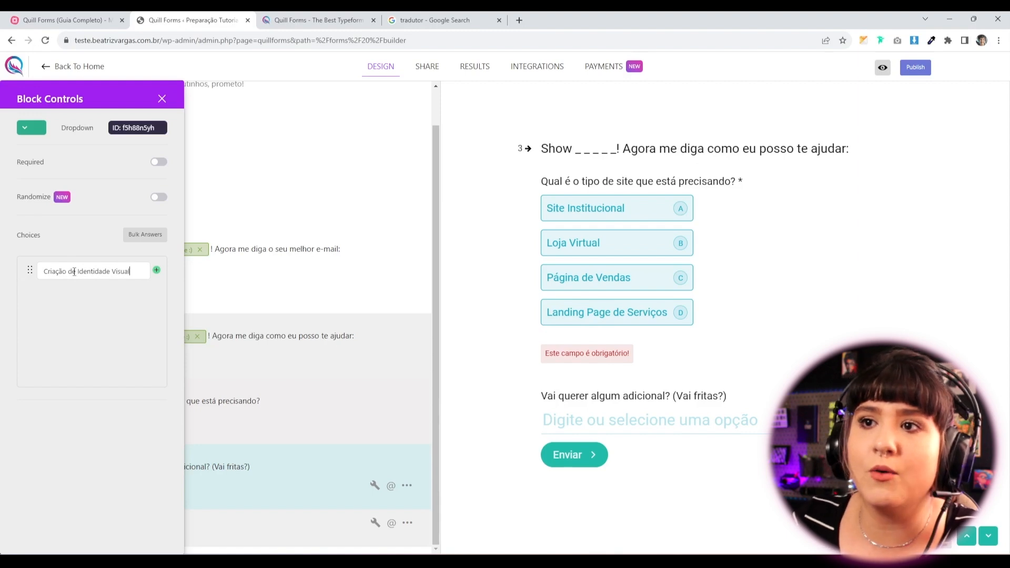
pyautogui.press('Return')
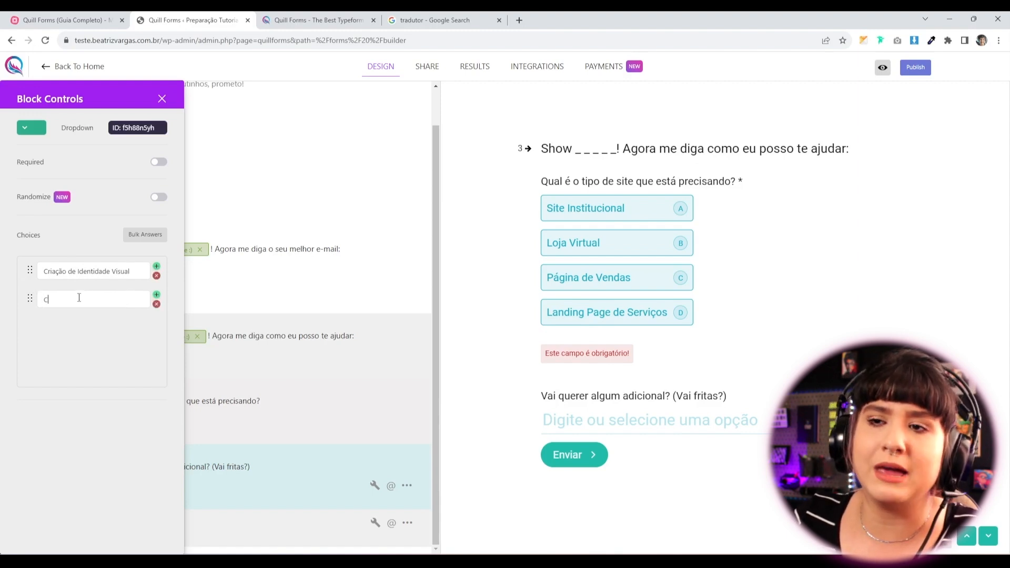
pyautogui.write('Criação de logo')
pyautogui.click(156, 294)
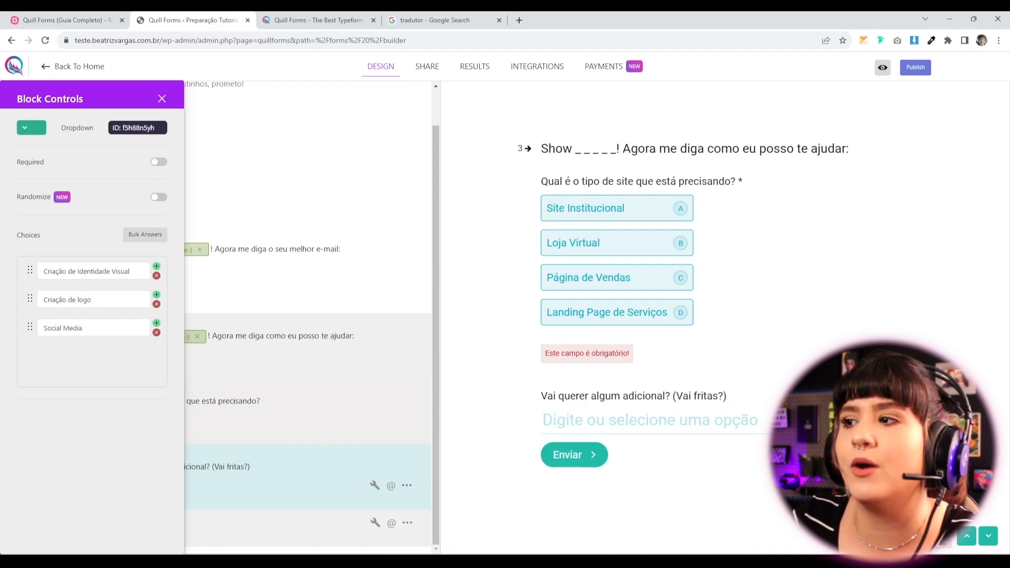
pyautogui.click(726, 418)
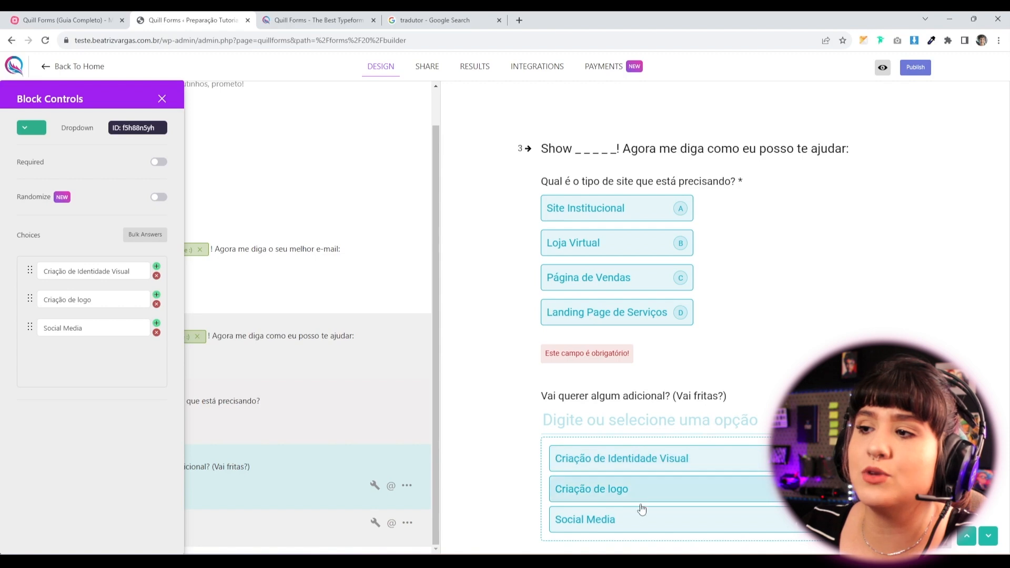
# Test filtering the extras dropdown in the preview, then close the block settings.
pyautogui.click(525, 440)
pyautogui.click(583, 427)
pyautogui.write('soa')
pyautogui.press('BackSpace')
pyautogui.write('cu')
pyautogui.press('BackSpace')
pyautogui.write('i')
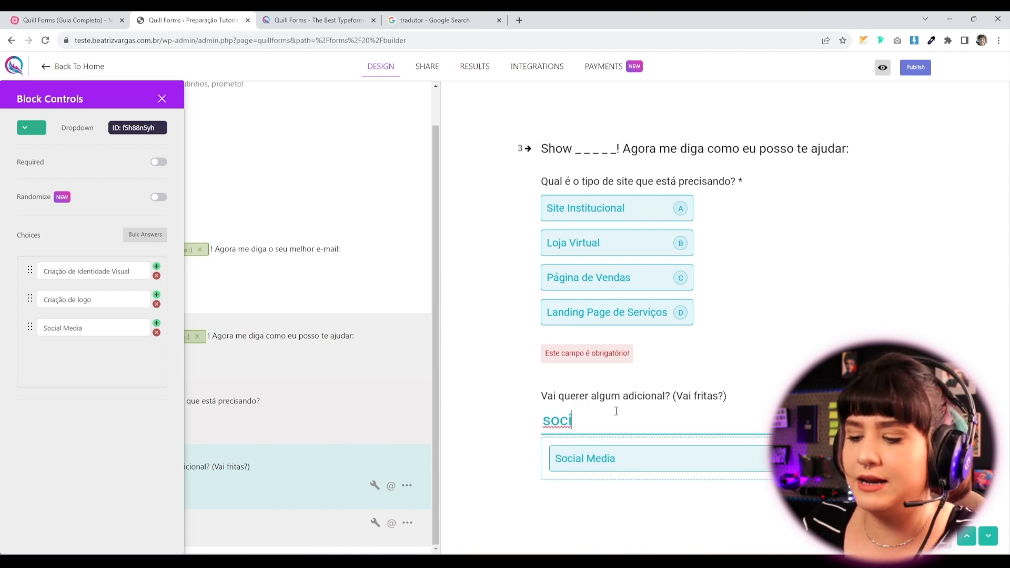
pyautogui.press('BackSpace')
pyautogui.press('BackSpace')
pyautogui.click(501, 468)
pyautogui.click(162, 99)
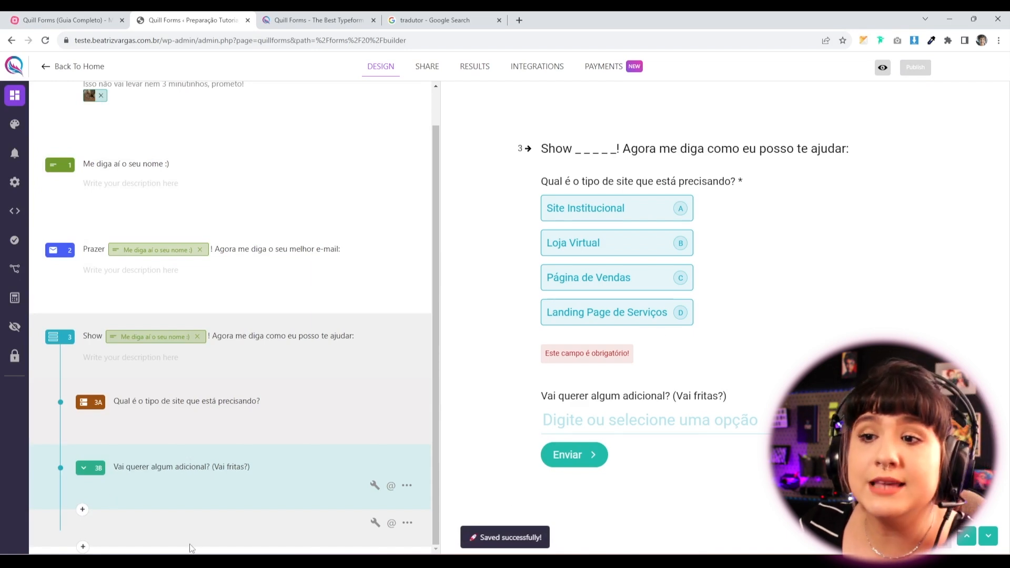
# Add the website mockup image to group 3 in a side-by-side layout.
pyautogui.click(374, 523)
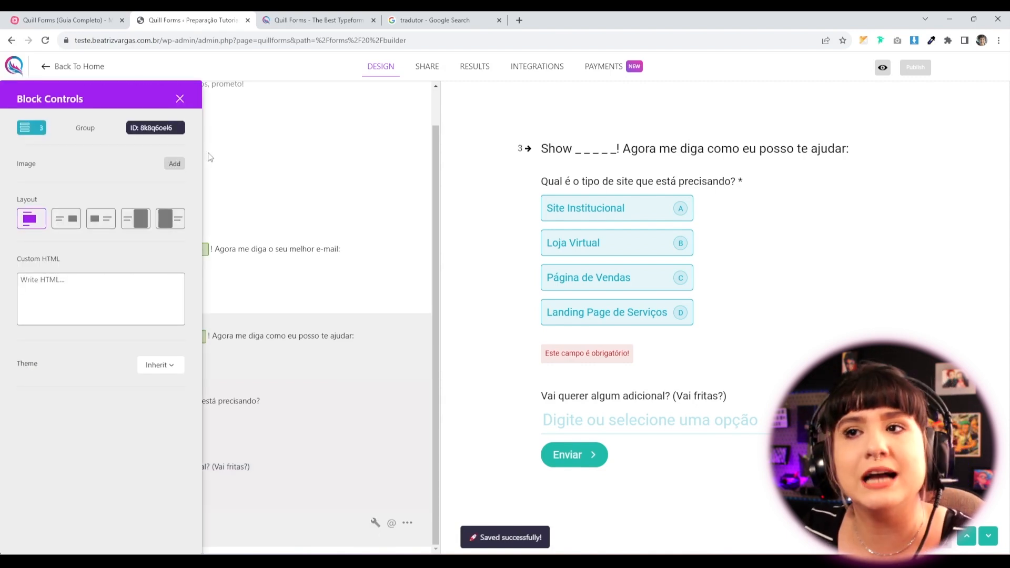
pyautogui.click(174, 164)
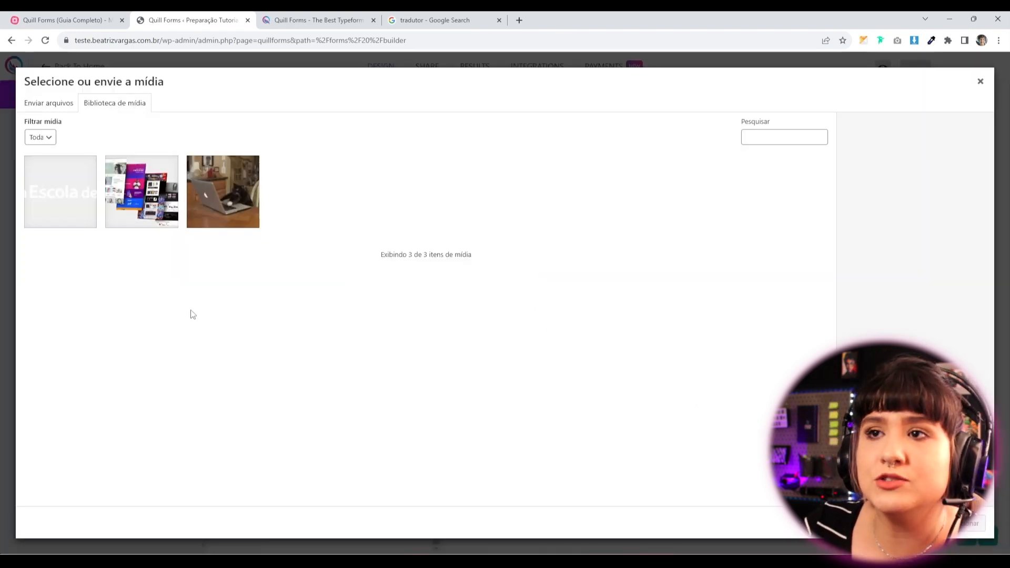
pyautogui.click(150, 198)
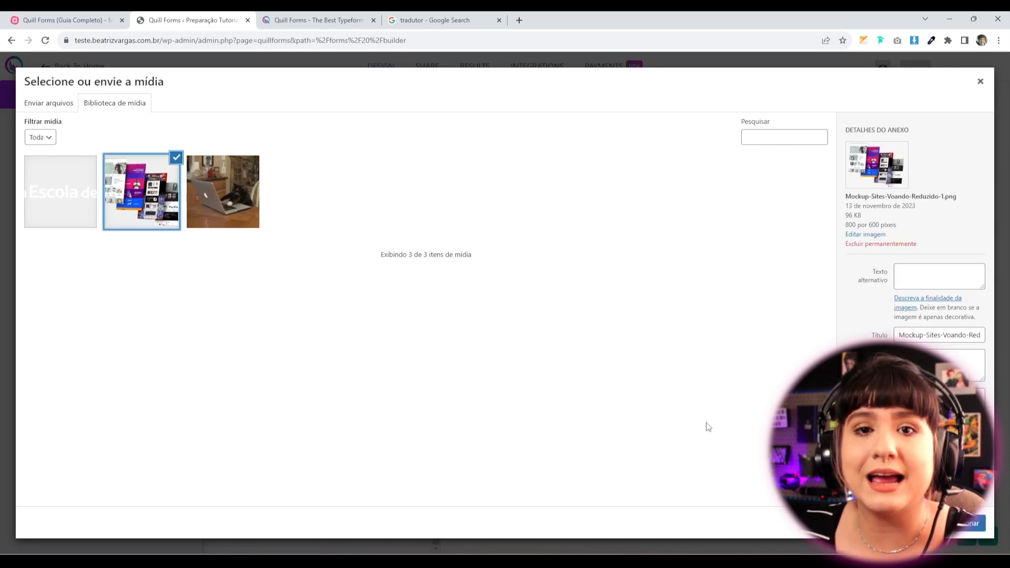
pyautogui.click(959, 533)
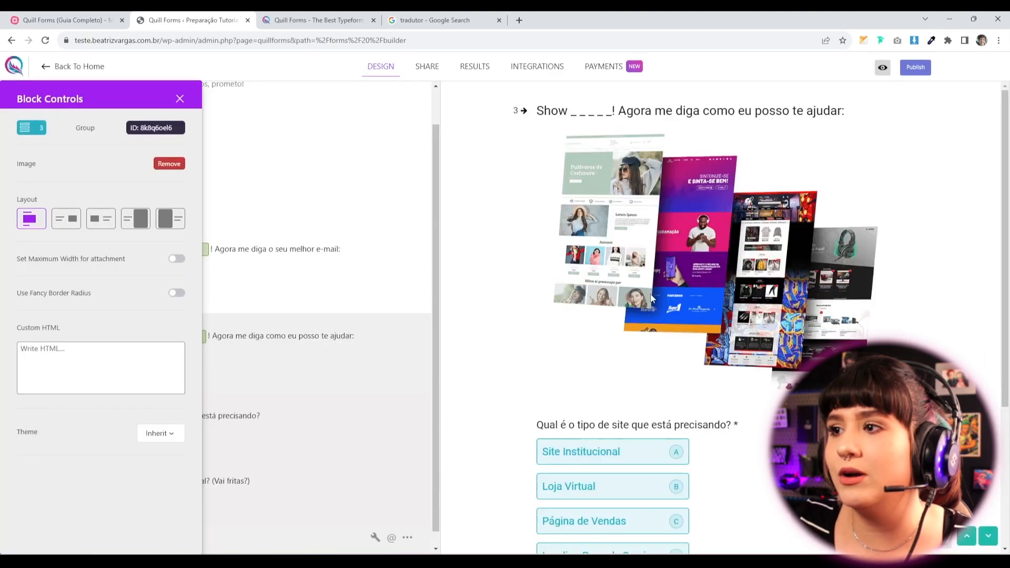
pyautogui.click(78, 223)
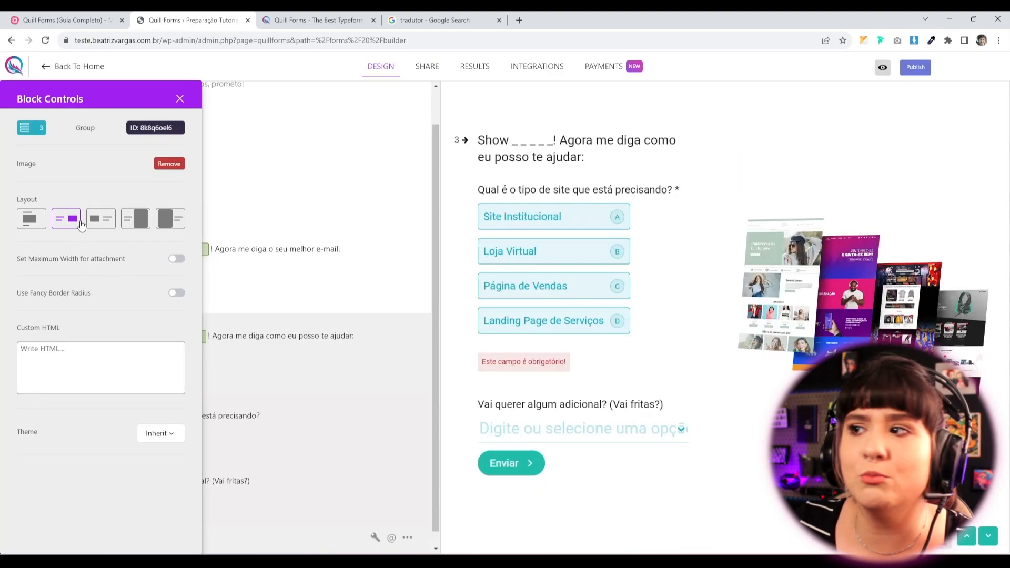
pyautogui.click(106, 226)
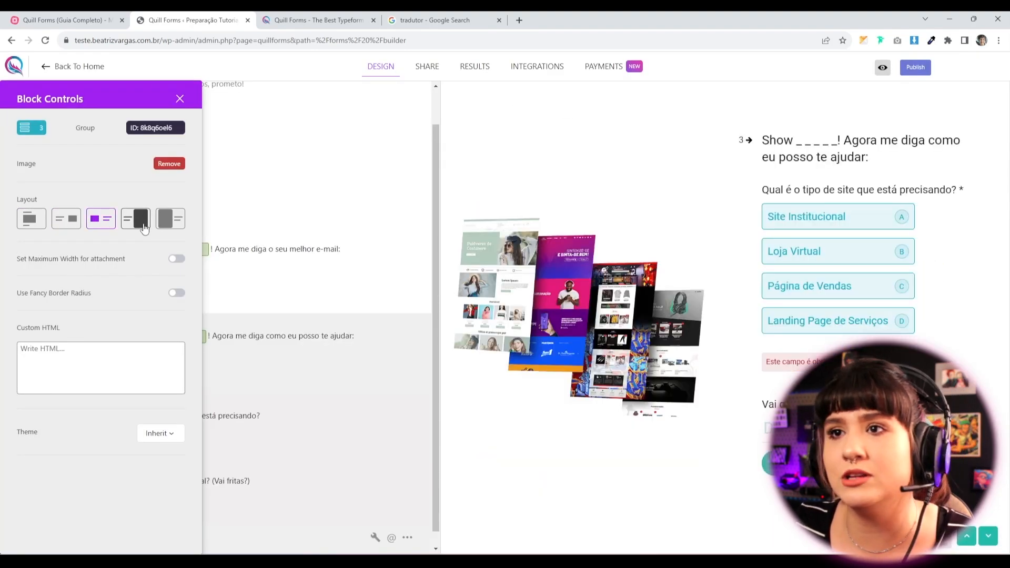
pyautogui.click(141, 227)
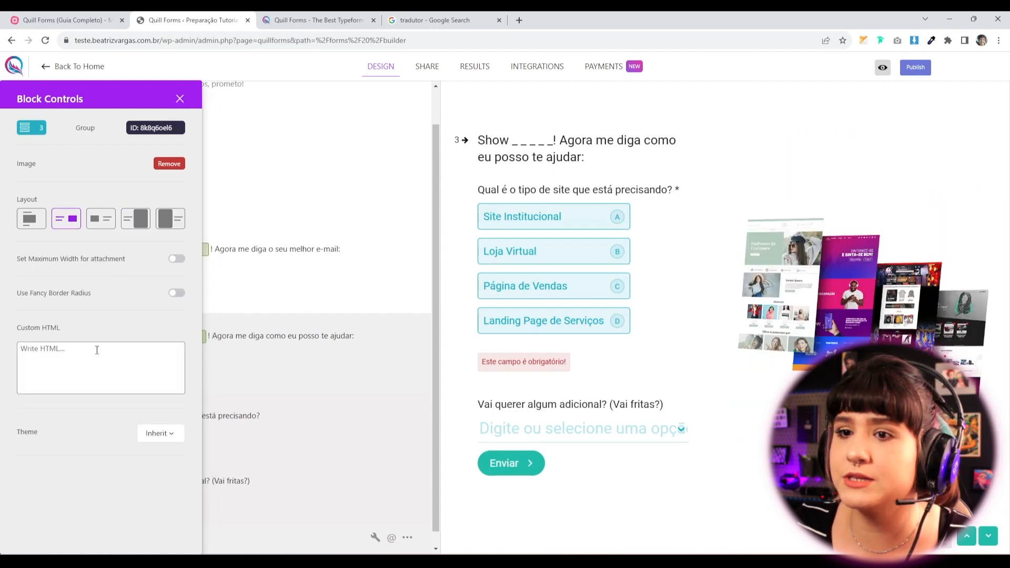
# Save the form and launch its live preview.
pyautogui.click(179, 99)
pyautogui.scroll(-1, 243, 484)
pyautogui.scroll(3, 242, 487)
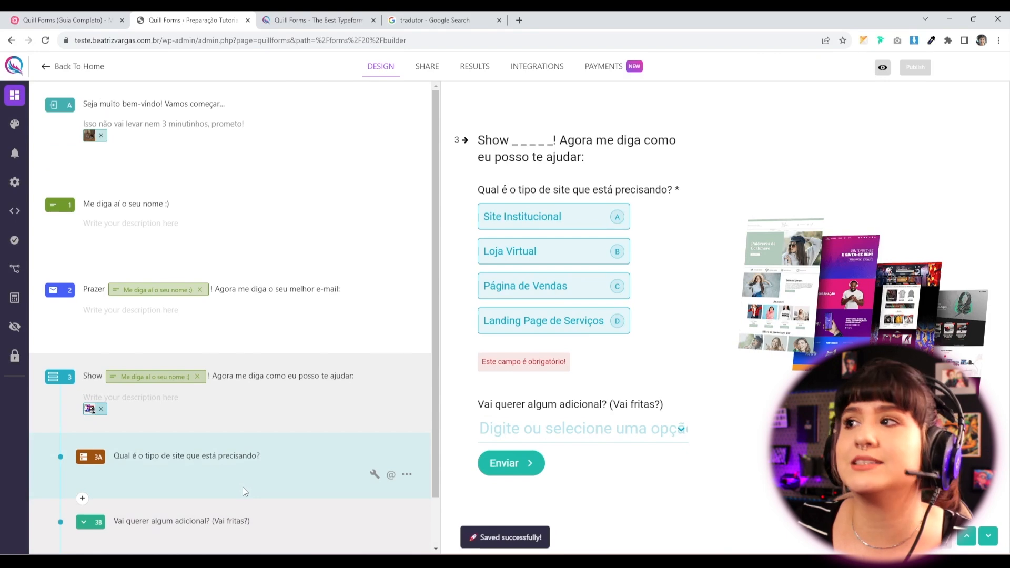
pyautogui.click(882, 68)
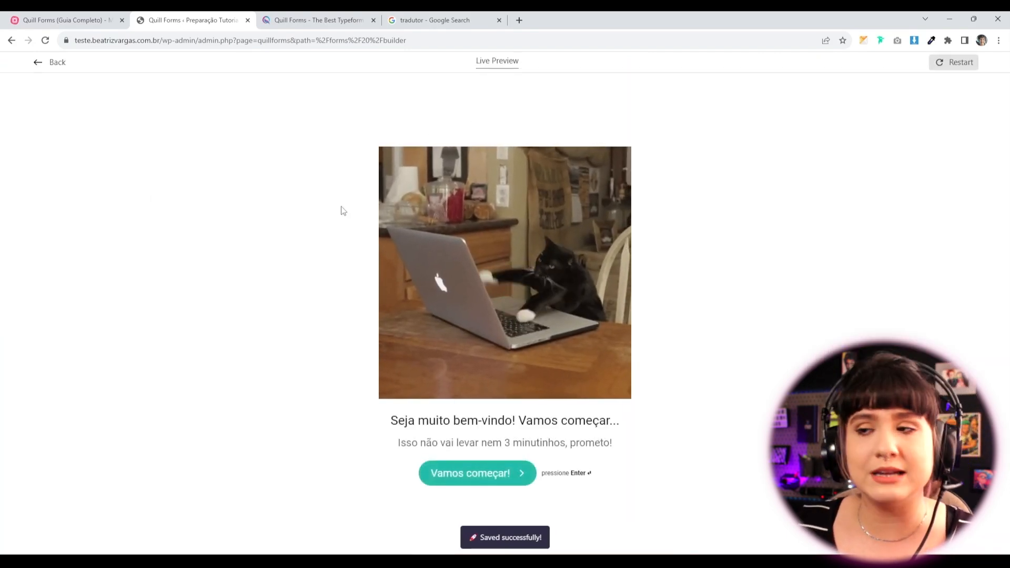
# Start the preview form and enter a name and a Gmail e-mail address.
pyautogui.click(488, 478)
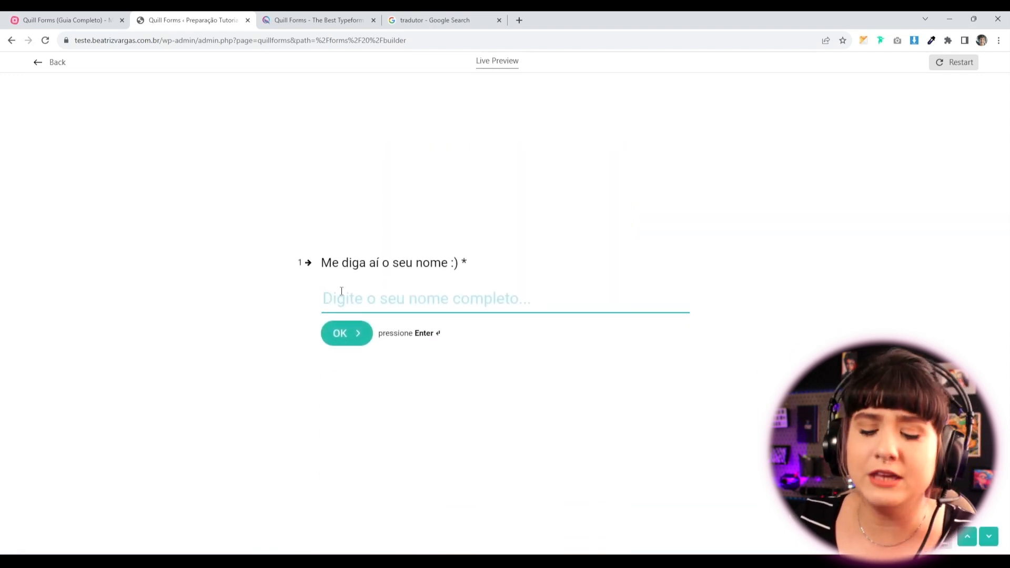
pyautogui.write('Bia')
pyautogui.click(337, 333)
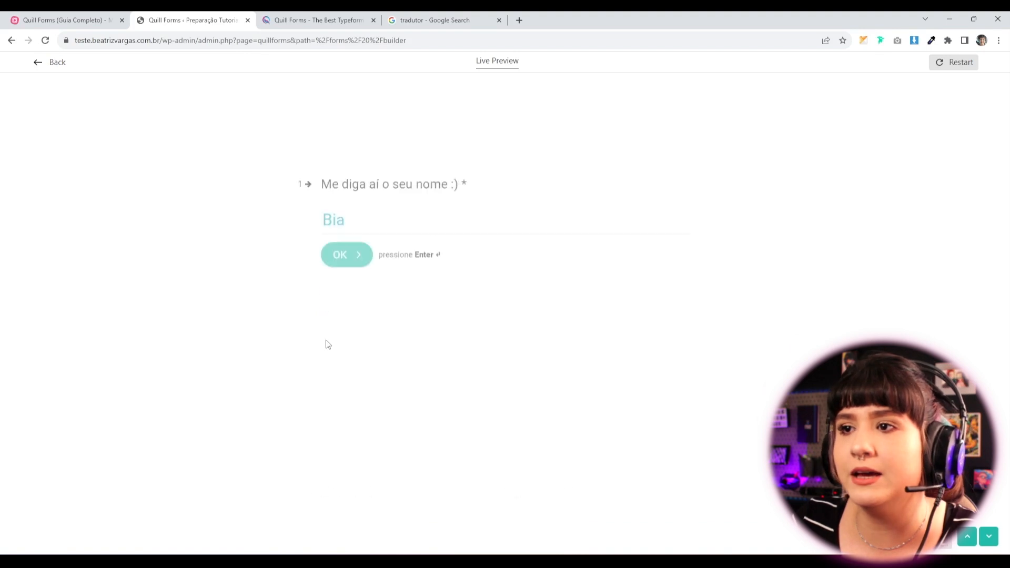
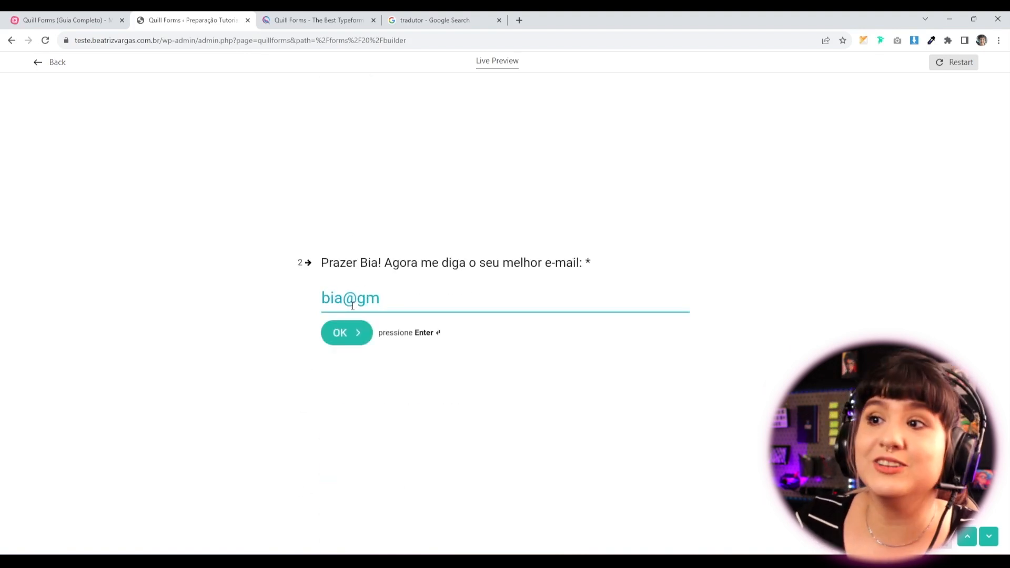
pyautogui.moveTo(337, 268); pyautogui.dragTo(393, 267)
pyautogui.click(411, 291)
pyautogui.write('@gmail.com')
pyautogui.press('Return')
# Choose Loja Virtual and Criação de logo, then submit the form.
pyautogui.click(92, 260)
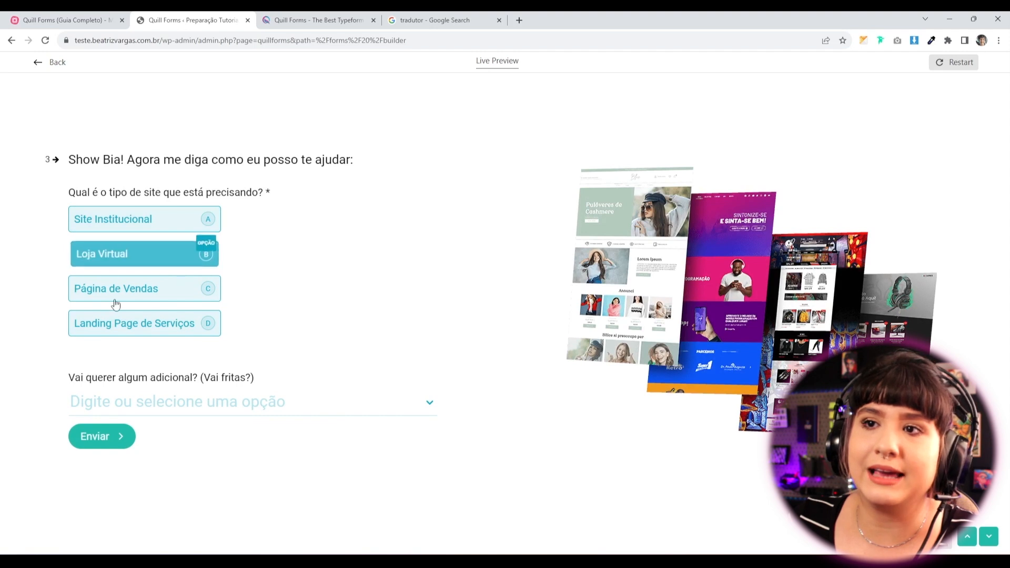
pyautogui.click(184, 405)
pyautogui.click(146, 478)
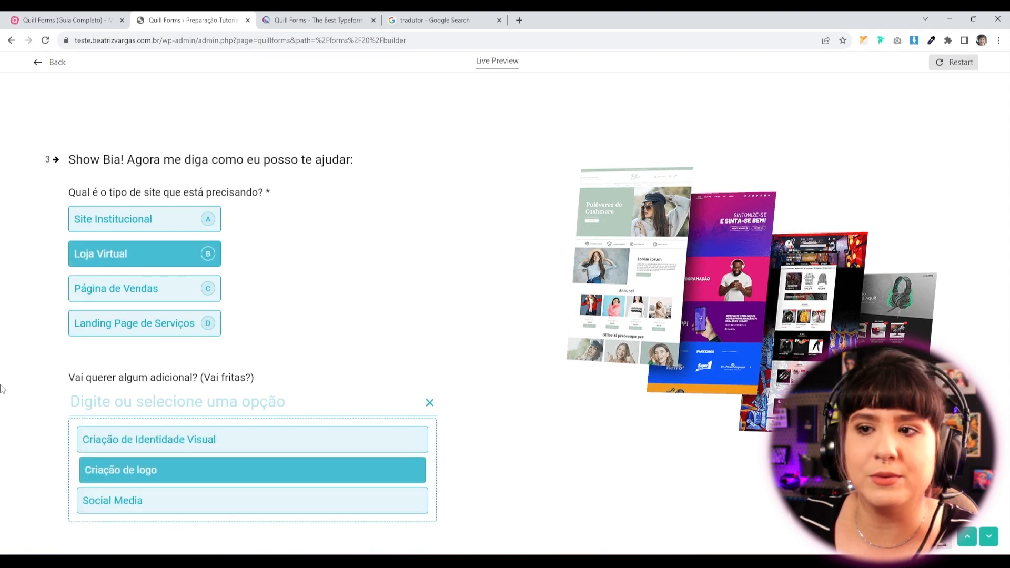
pyautogui.click(323, 410)
pyautogui.click(574, 478)
pyautogui.click(92, 436)
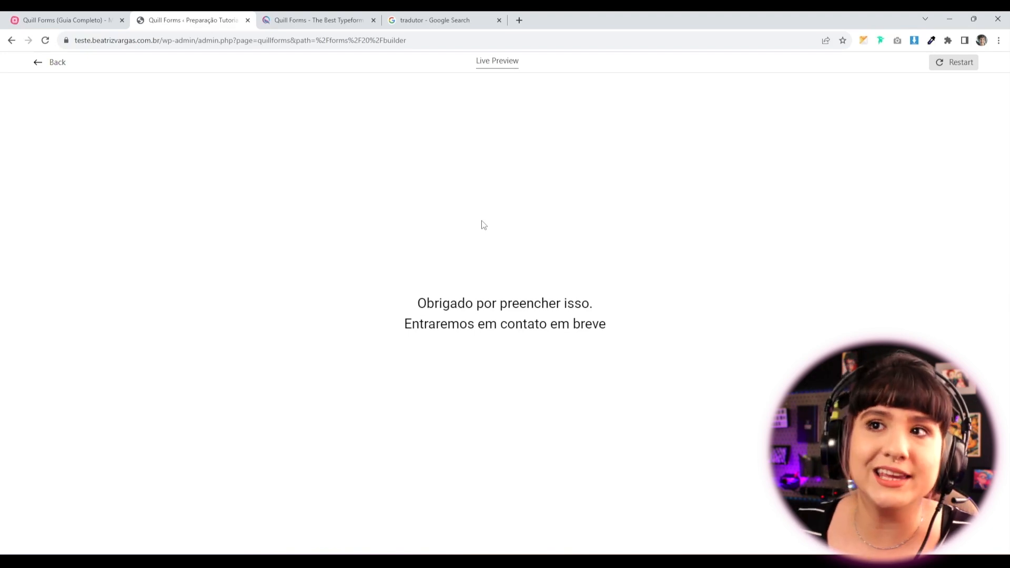
# Return from the preview to the builder and browse the question blocks.
pyautogui.click(37, 63)
pyautogui.scroll(-1, 239, 505)
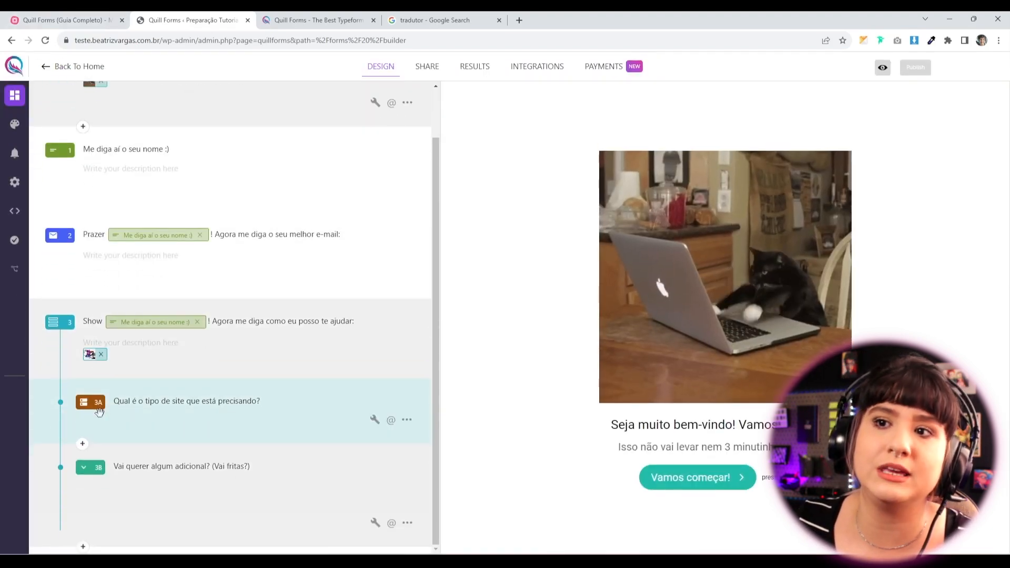
pyautogui.scroll(2, 232, 504)
pyautogui.scroll(-1, 210, 493)
pyautogui.click(83, 546)
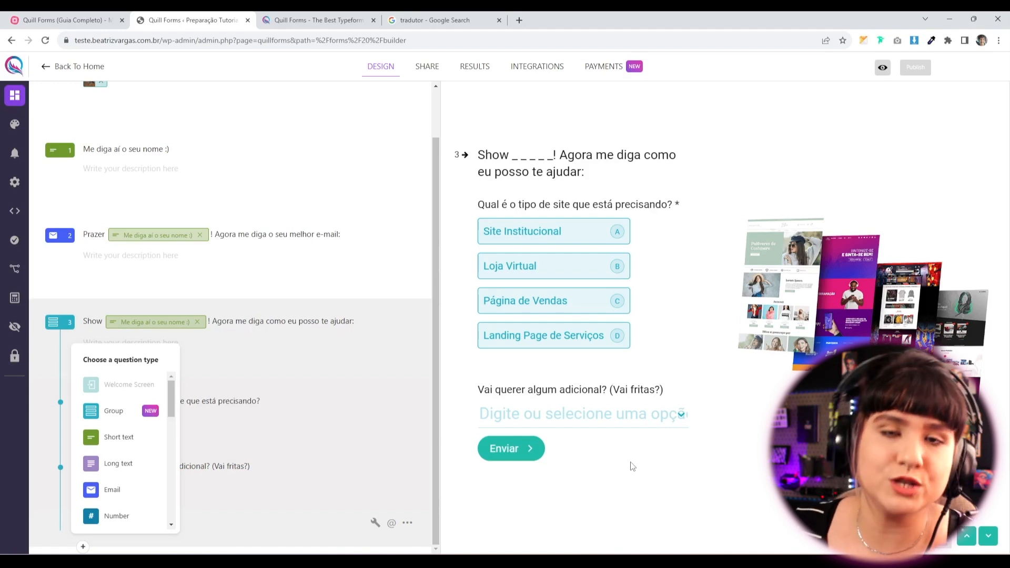
pyautogui.click(375, 409)
# Select question 2, reopen the live preview, and go back to the builder.
pyautogui.click(207, 279)
pyautogui.scroll(1, 208, 315)
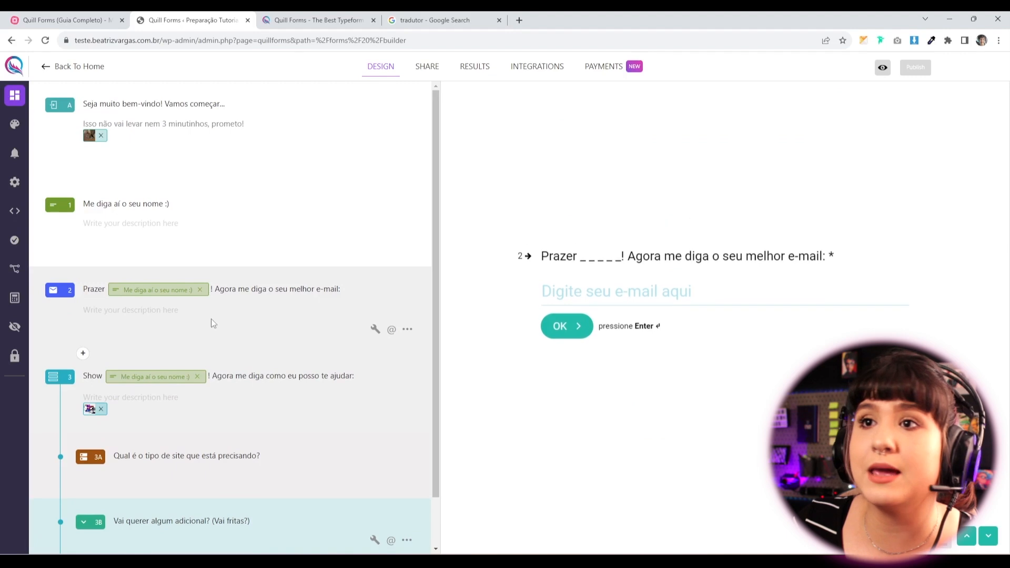
pyautogui.scroll(-1, 206, 323)
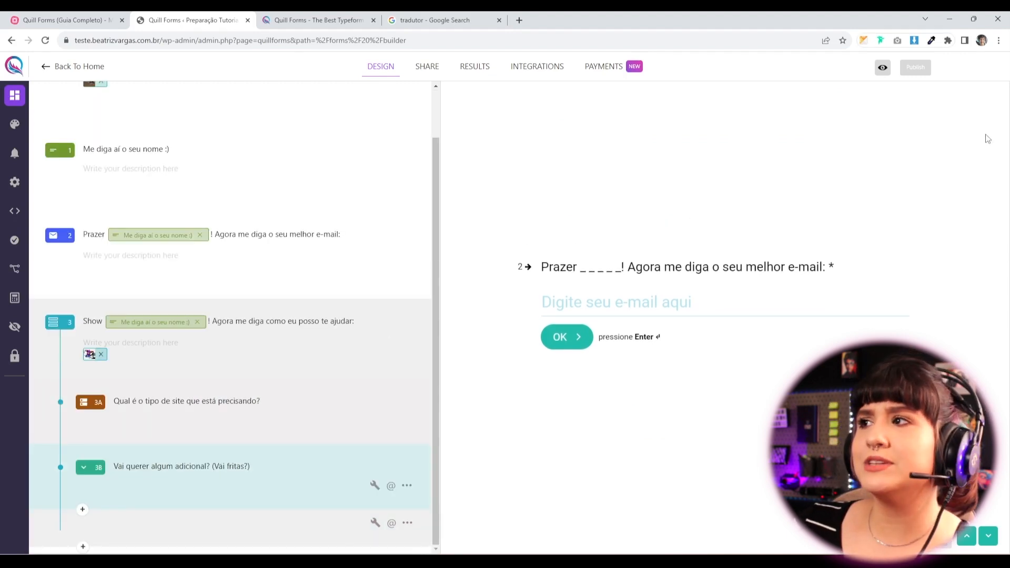
pyautogui.click(883, 67)
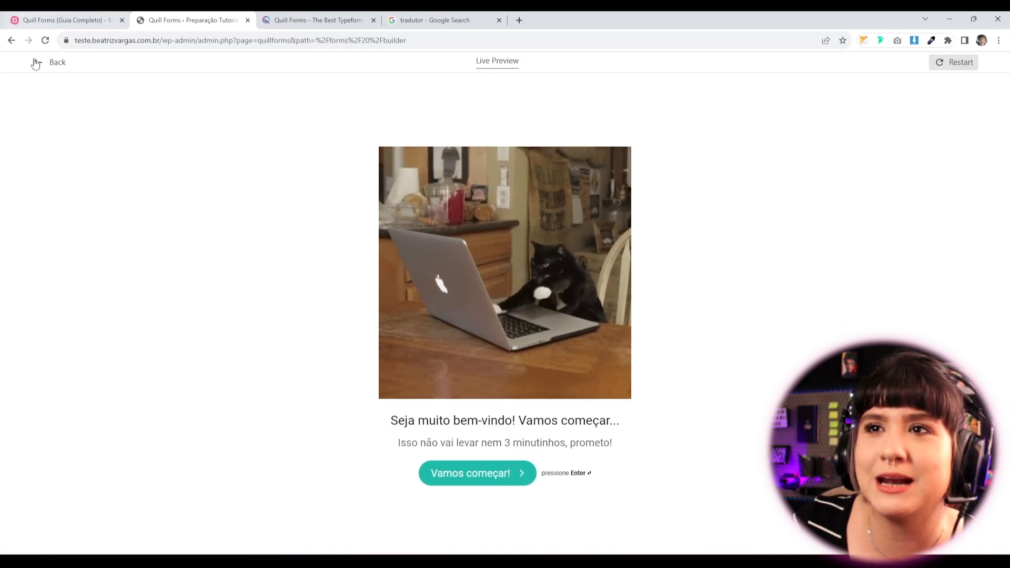
pyautogui.click(51, 63)
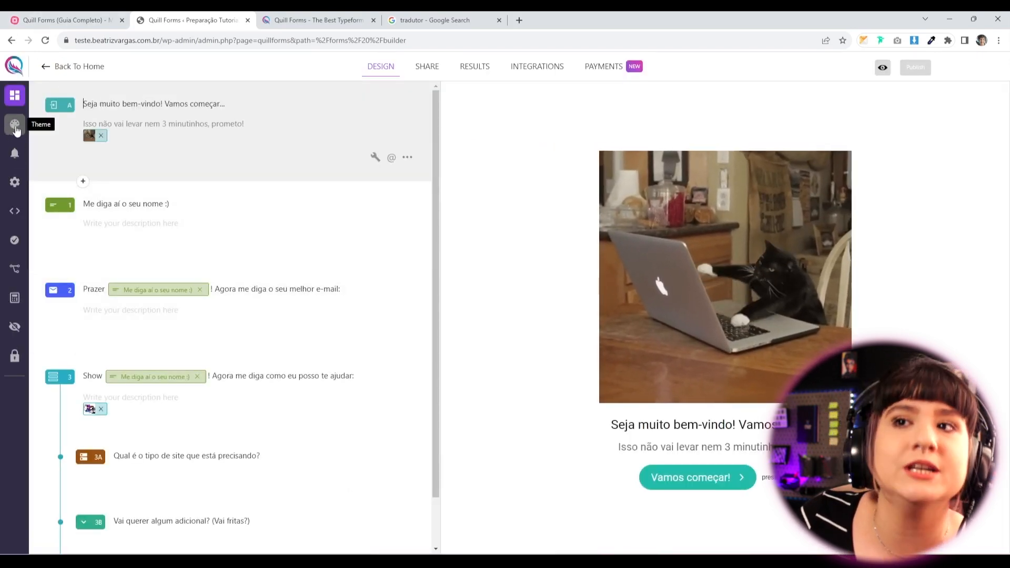
# Create a new theme titled 'Exemplo de tema' and expand its Background and Logo settings.
pyautogui.click(14, 129)
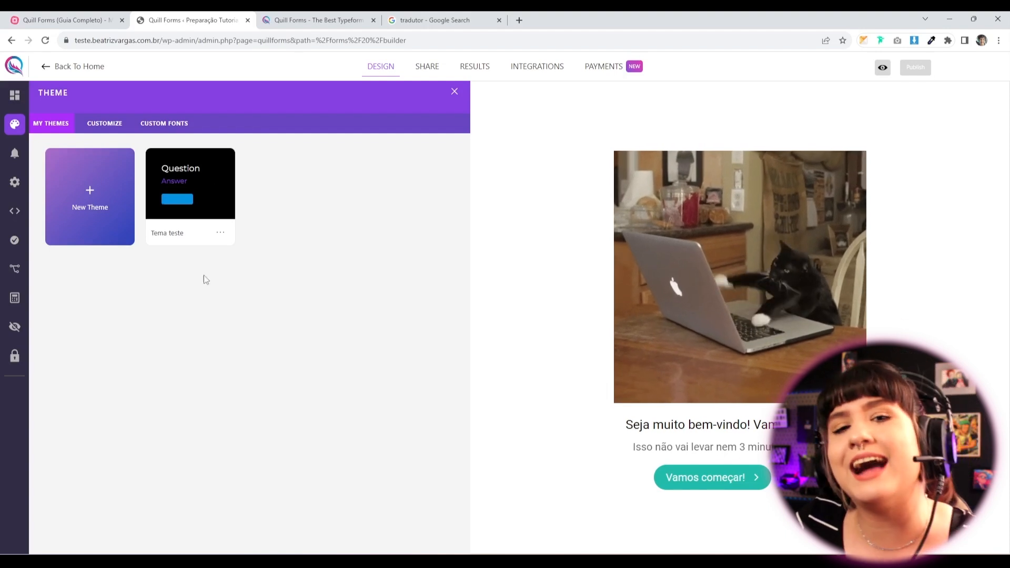
pyautogui.click(80, 202)
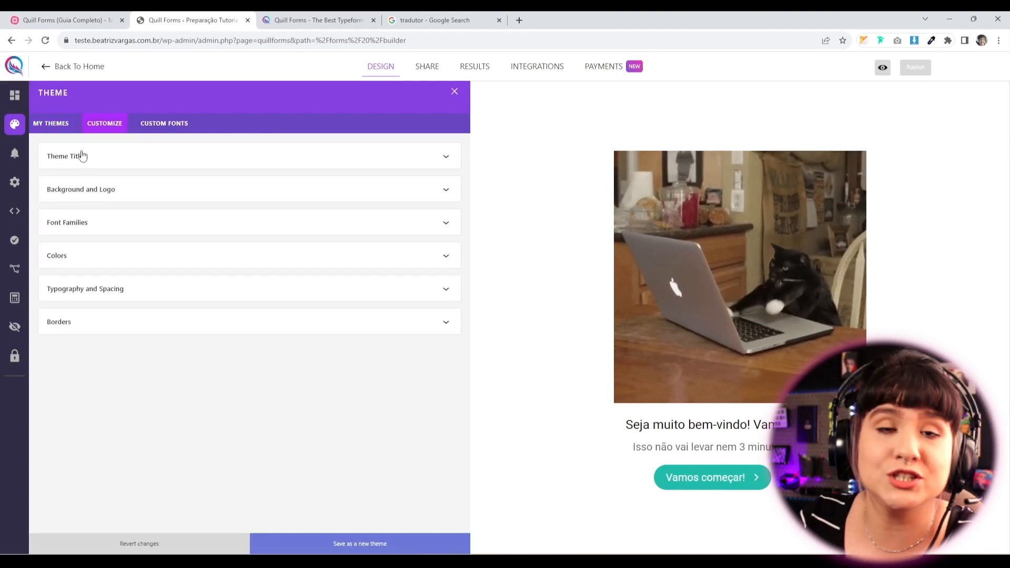
pyautogui.click(102, 161)
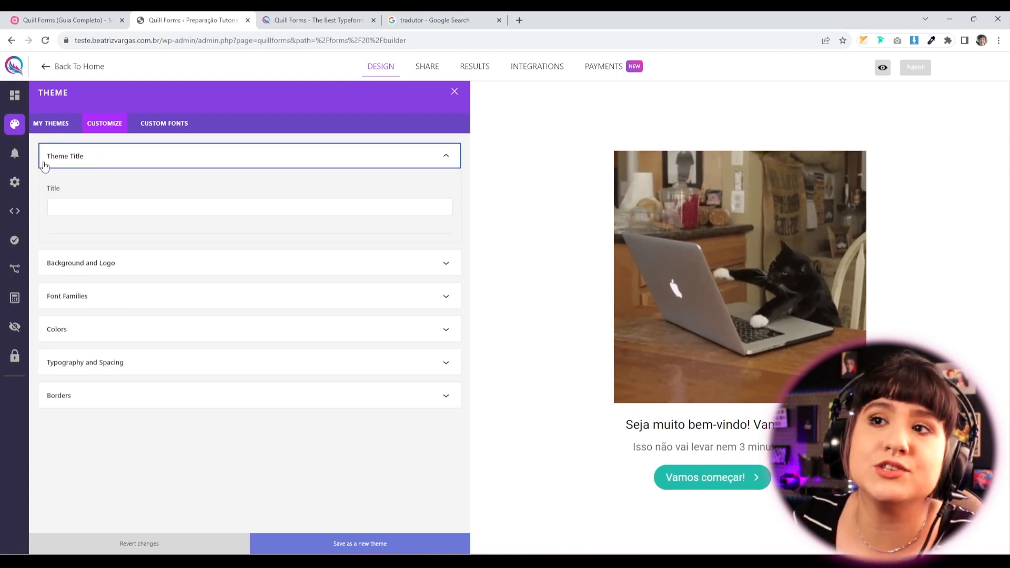
pyautogui.click(101, 204)
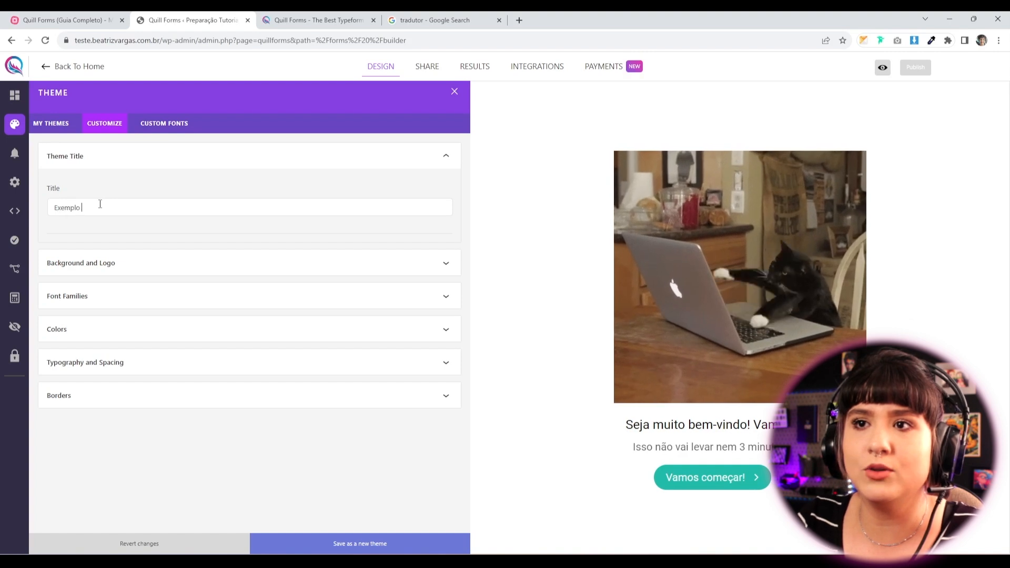
pyautogui.click(150, 269)
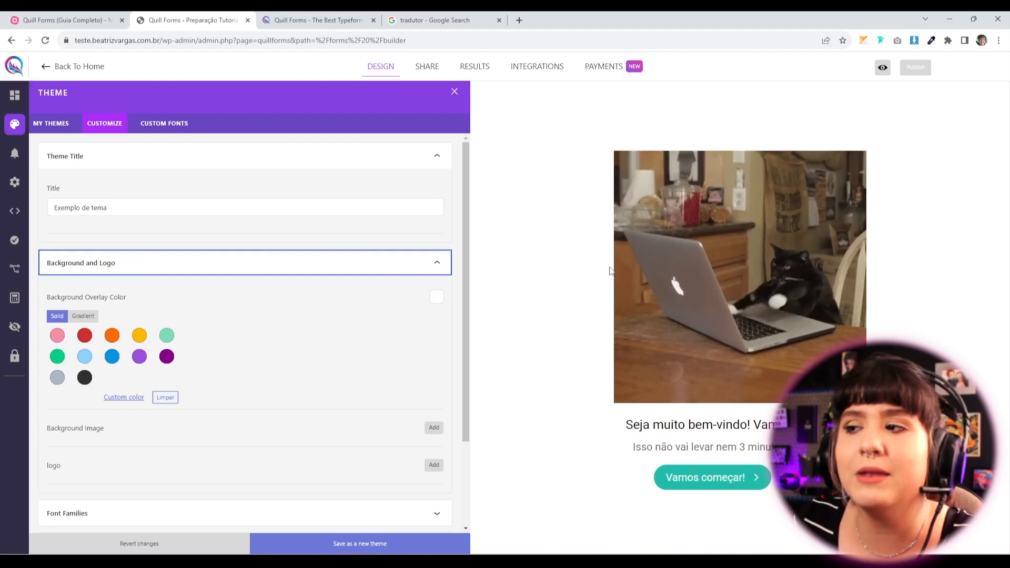
# Try several solid overlay colours from blue to purple, ending on pink.
pyautogui.scroll(-2, 253, 327)
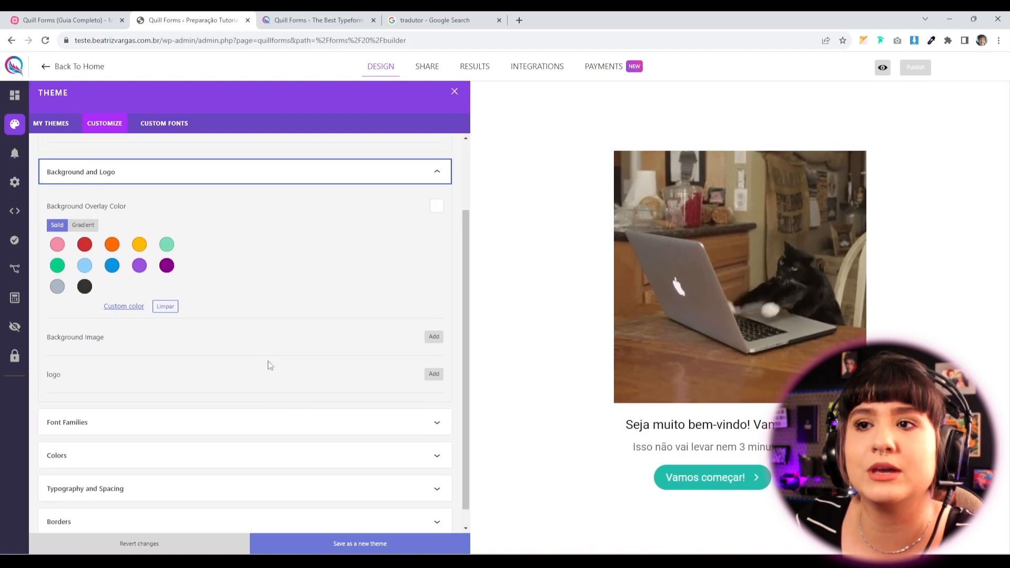
pyautogui.scroll(2, 244, 378)
pyautogui.click(84, 357)
pyautogui.click(112, 356)
pyautogui.click(140, 356)
pyautogui.click(166, 357)
pyautogui.click(166, 335)
pyautogui.click(112, 335)
pyautogui.click(84, 335)
pyautogui.click(58, 336)
# Switch the overlay to a gradient, apply the black preset, and inspect its colour stops.
pyautogui.click(83, 316)
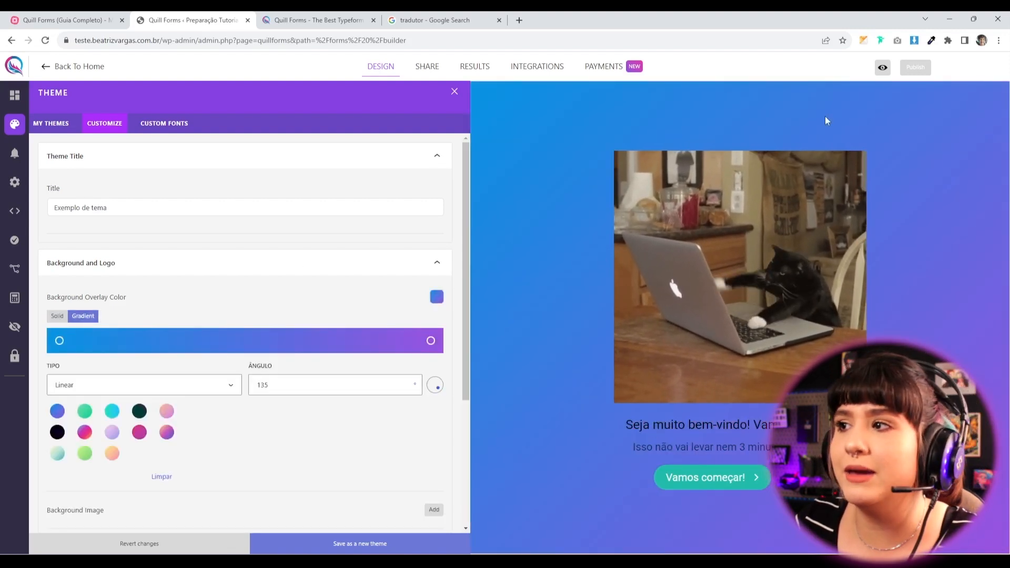
pyautogui.scroll(-3, 109, 410)
pyautogui.scroll(2, 109, 410)
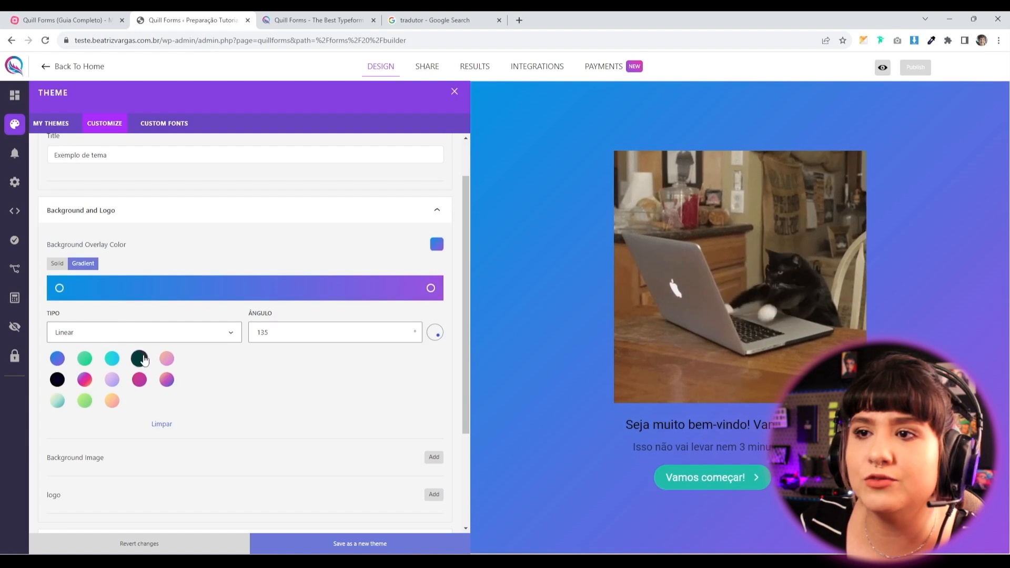
pyautogui.click(138, 358)
pyautogui.click(57, 379)
pyautogui.scroll(-2, 180, 331)
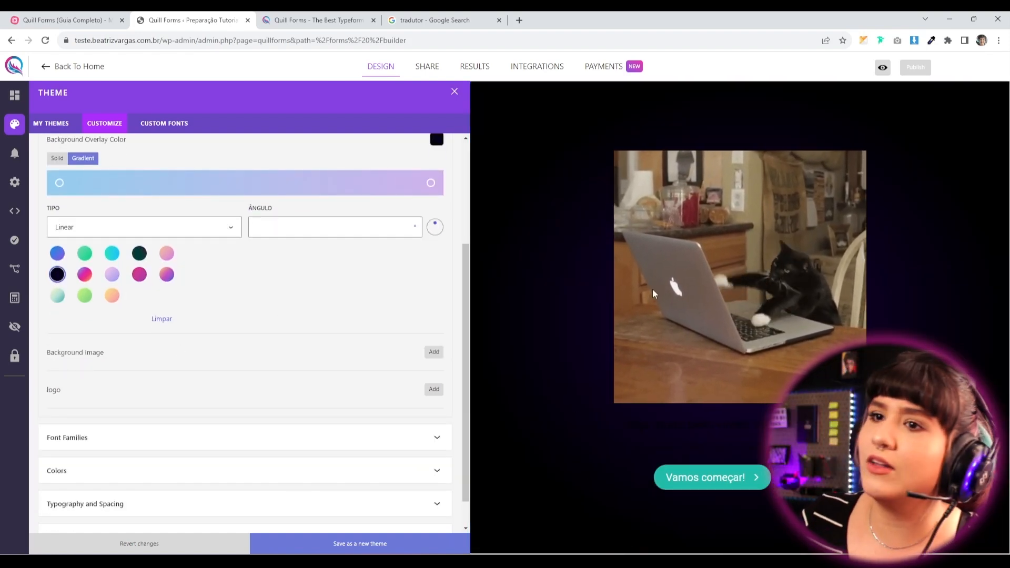
pyautogui.scroll(3, 232, 325)
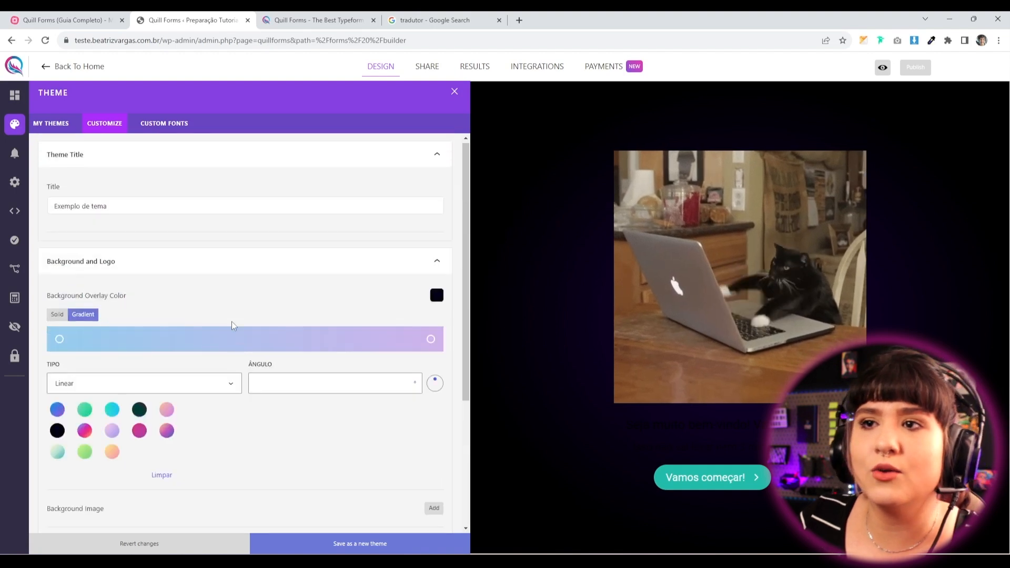
pyautogui.click(60, 339)
pyautogui.moveTo(52, 307); pyautogui.dragTo(27, 307)
pyautogui.click(430, 342)
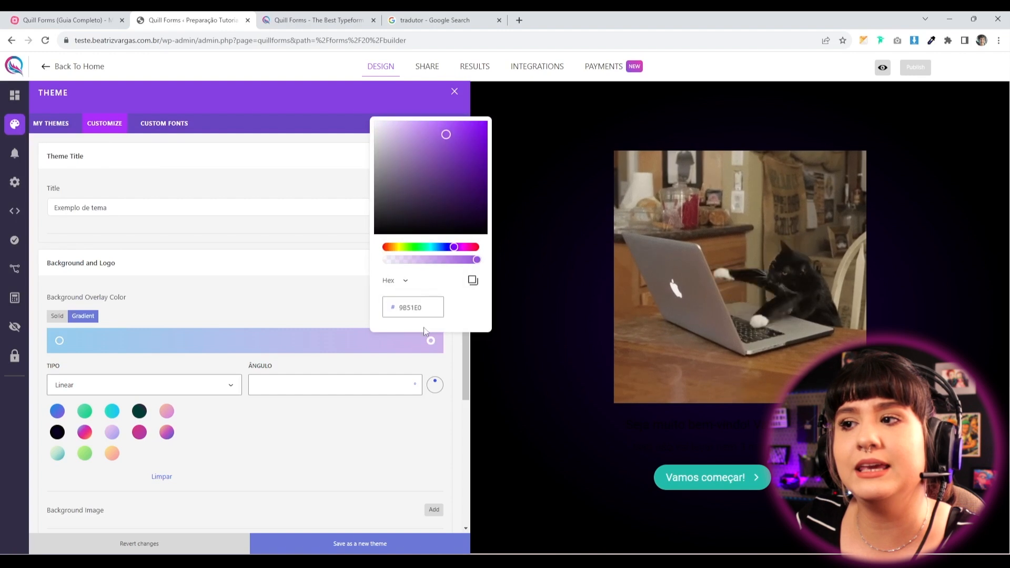
pyautogui.click(407, 403)
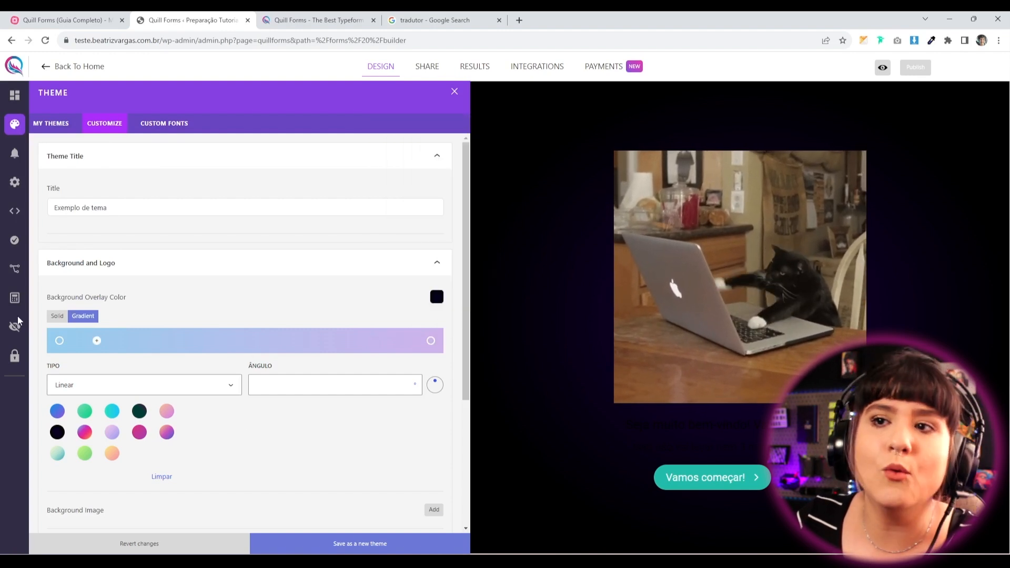
# Compare a custom solid overlay colour, then reapply the black gradient preset.
pyautogui.click(58, 316)
pyautogui.click(135, 397)
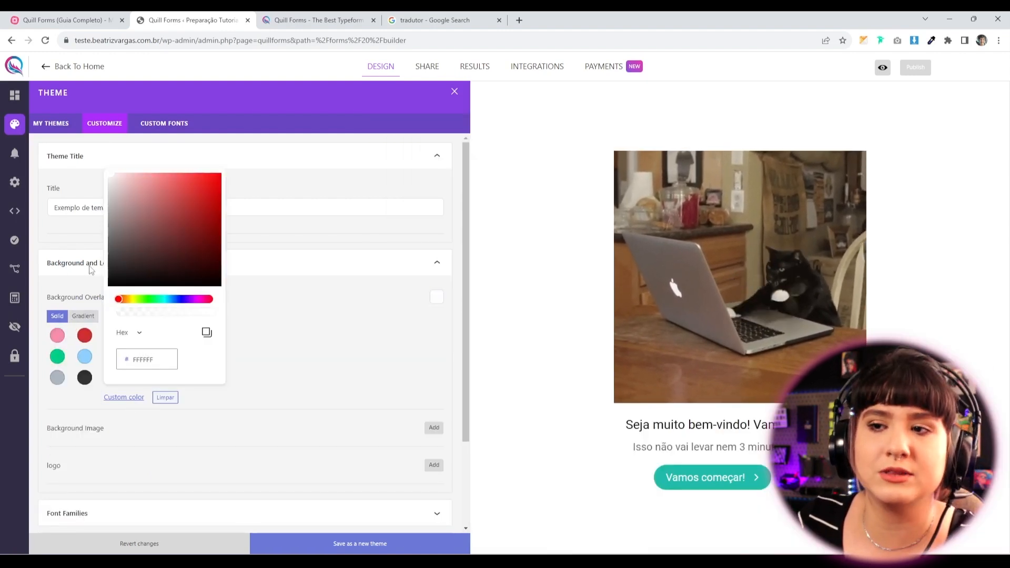
pyautogui.moveTo(136, 359); pyautogui.dragTo(156, 357)
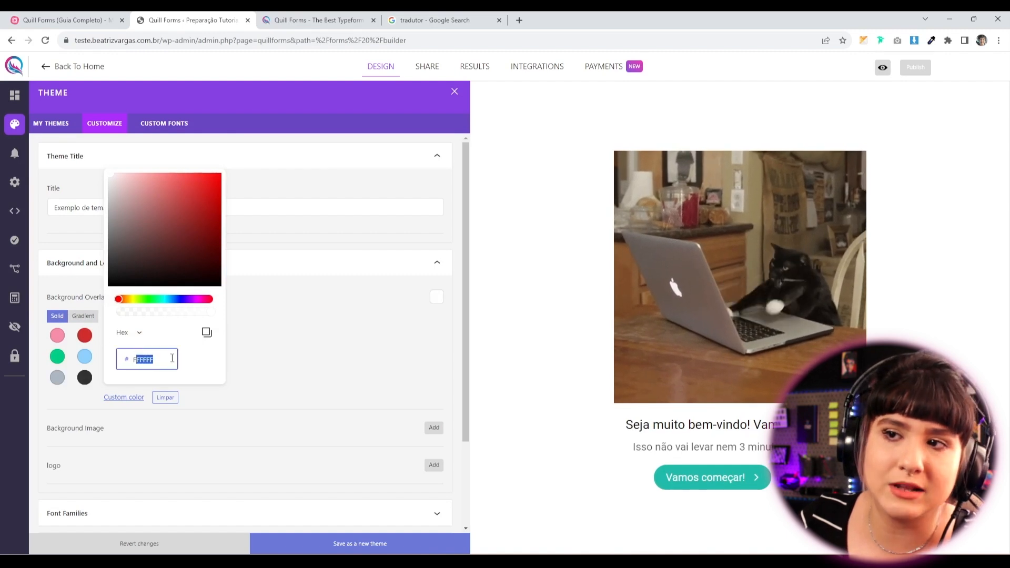
pyautogui.click(278, 328)
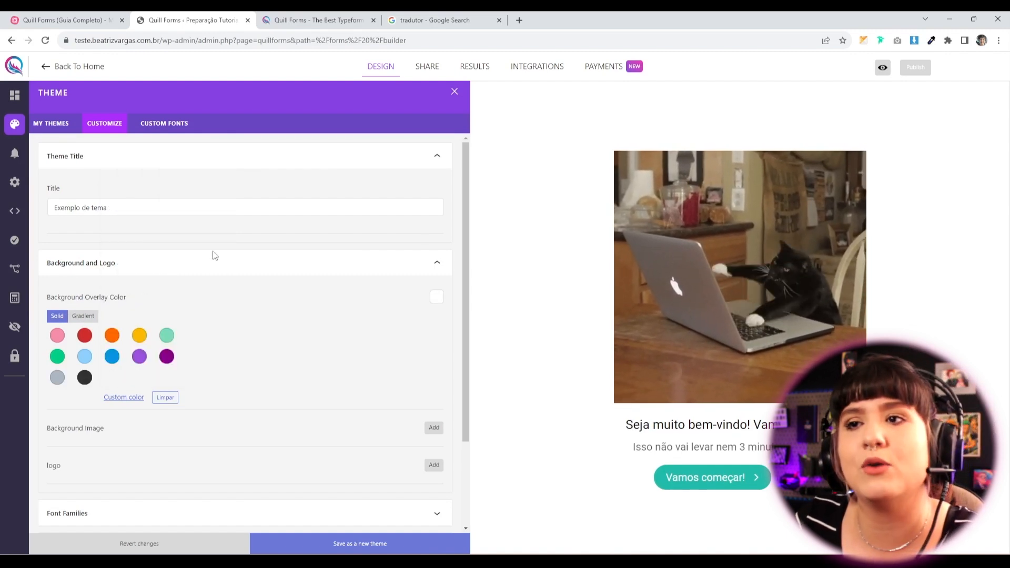
pyautogui.click(118, 396)
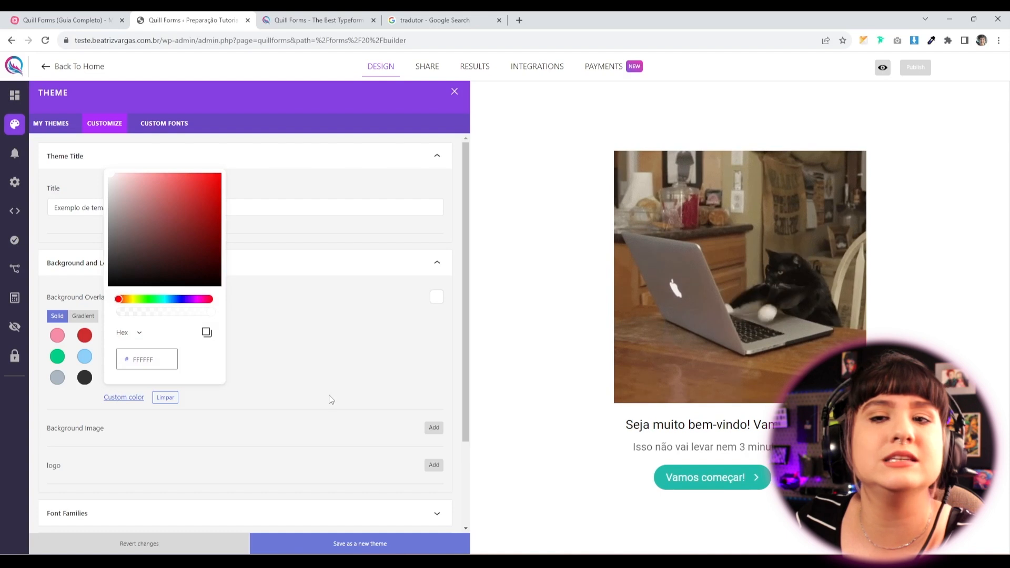
pyautogui.click(308, 388)
pyautogui.click(83, 315)
pyautogui.click(58, 433)
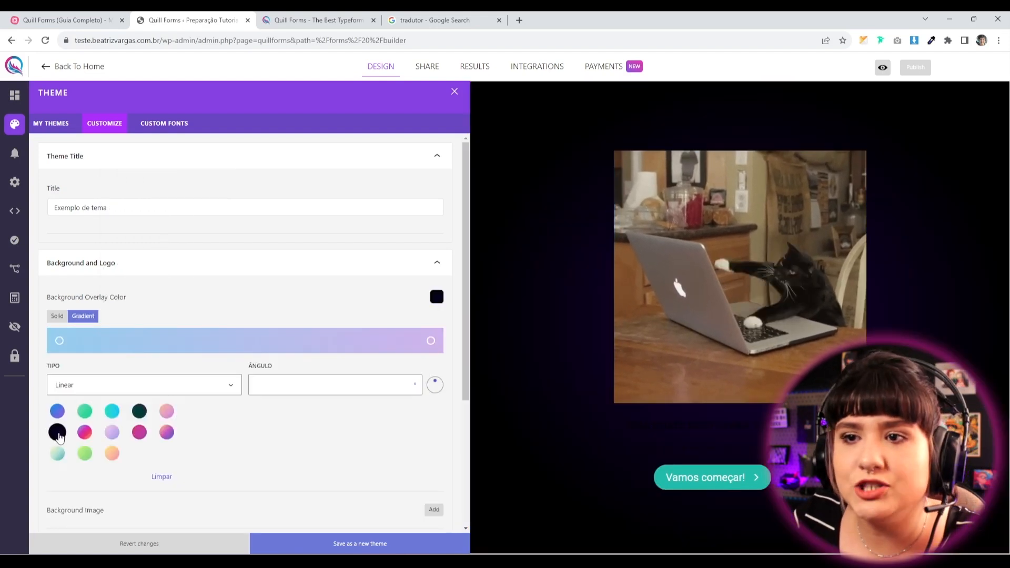
pyautogui.scroll(-3, 273, 467)
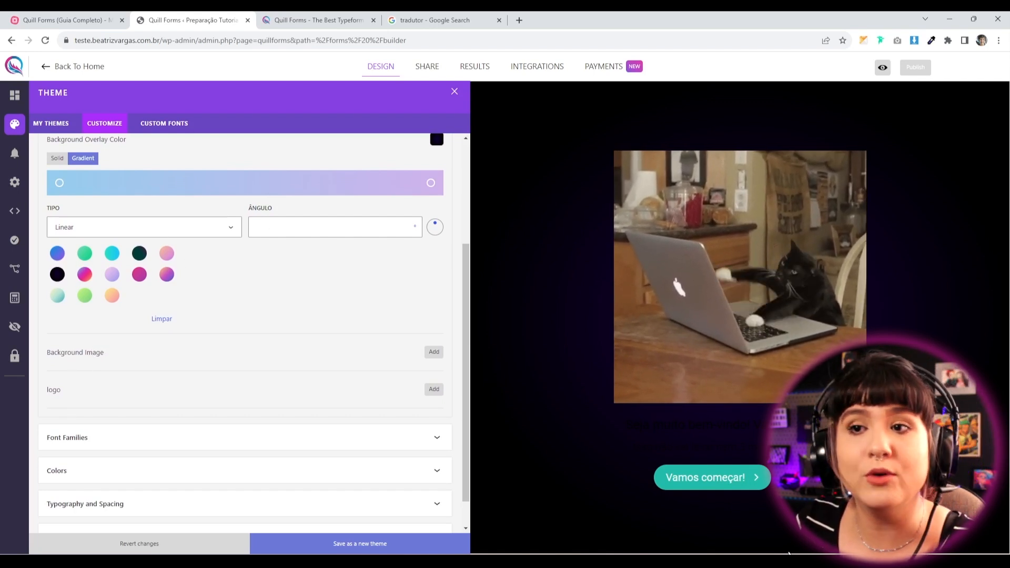
pyautogui.click(434, 352)
# Add the mockup image as the background image, then remove it.
pyautogui.click(139, 226)
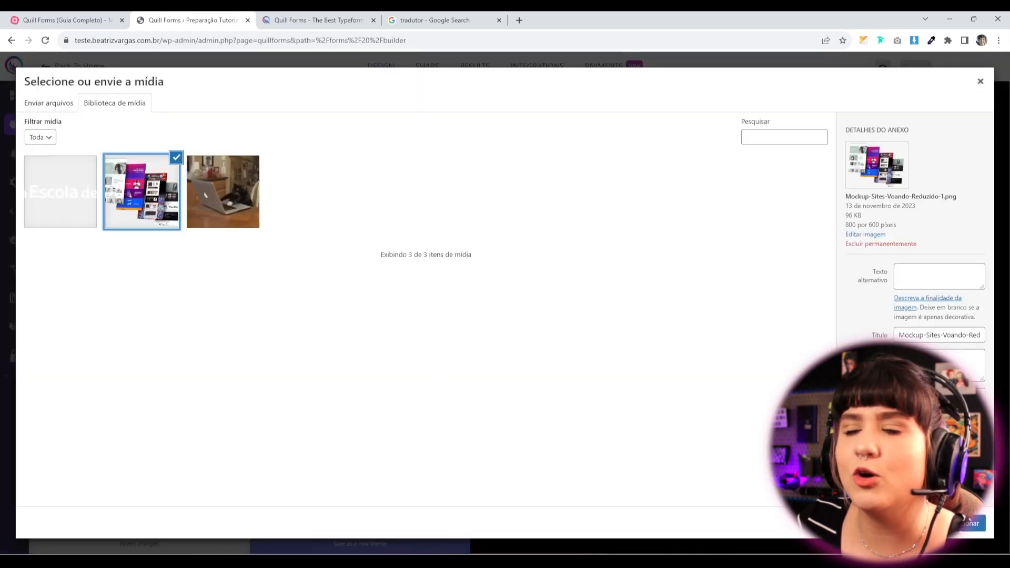
pyautogui.click(970, 522)
pyautogui.scroll(-3, 247, 337)
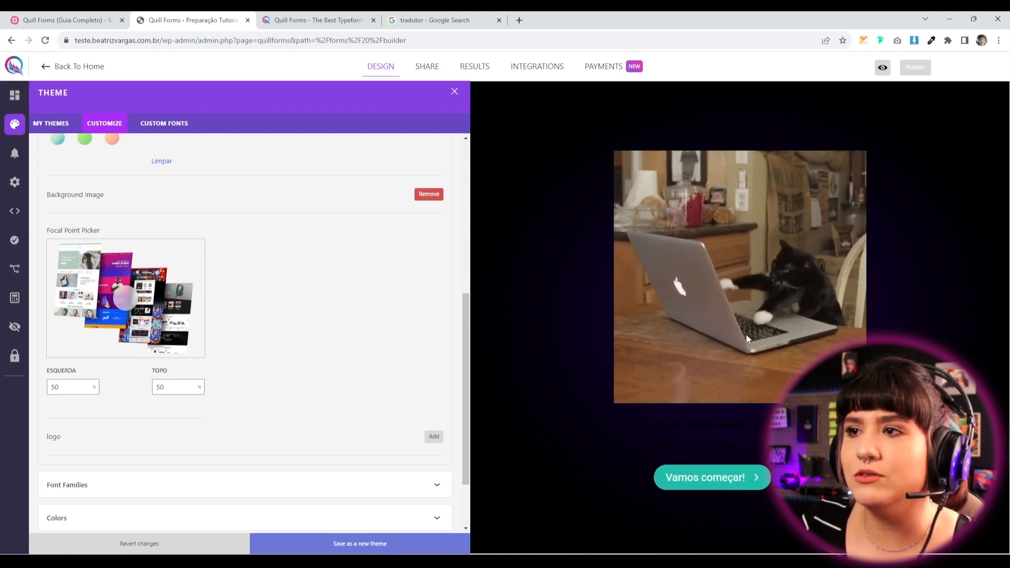
pyautogui.click(427, 194)
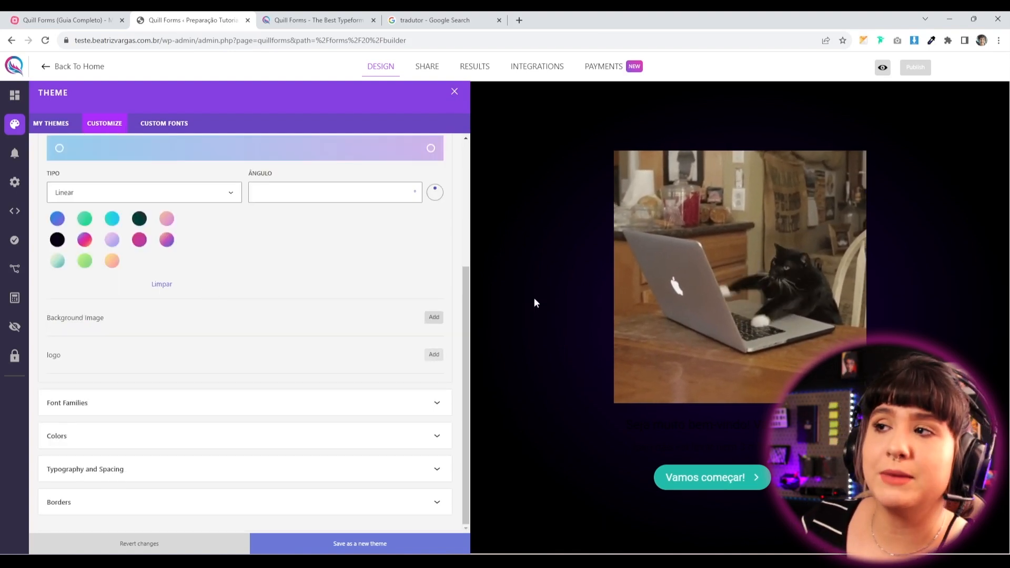
# Set the Escola de Sites image as the theme logo.
pyautogui.click(438, 356)
pyautogui.click(79, 203)
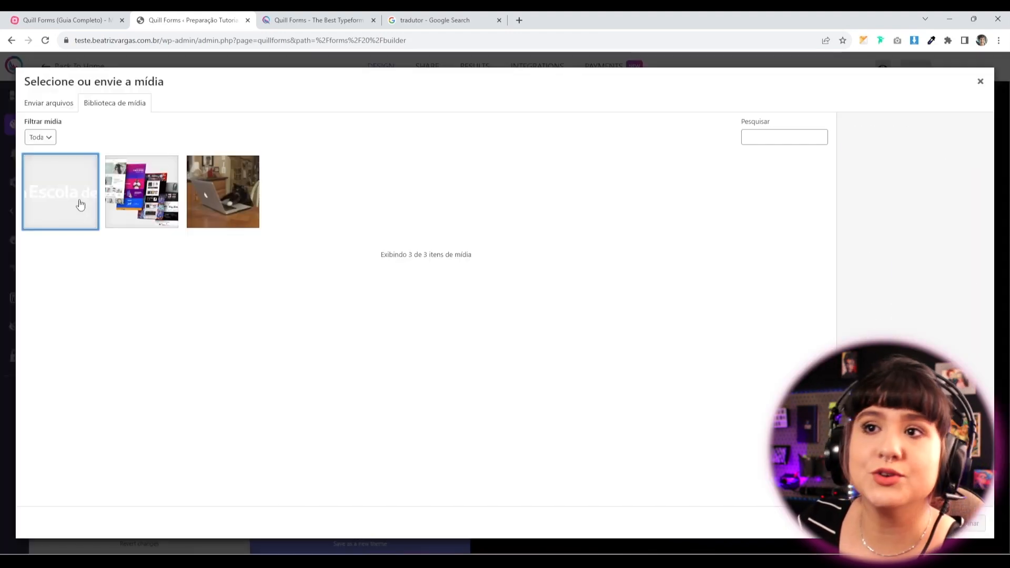
pyautogui.click(963, 524)
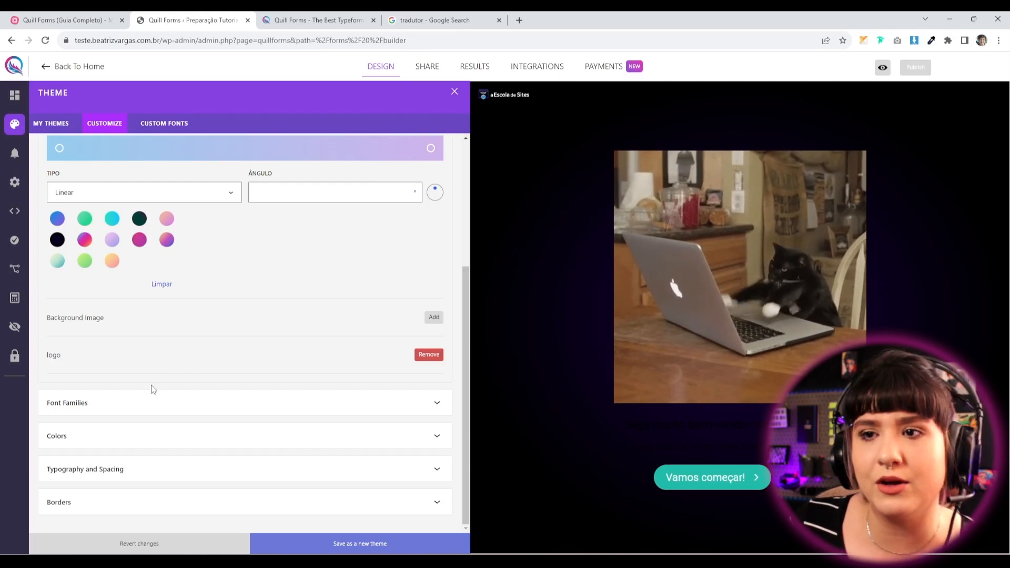
# Set the theme's base font to Montserrat.
pyautogui.click(167, 417)
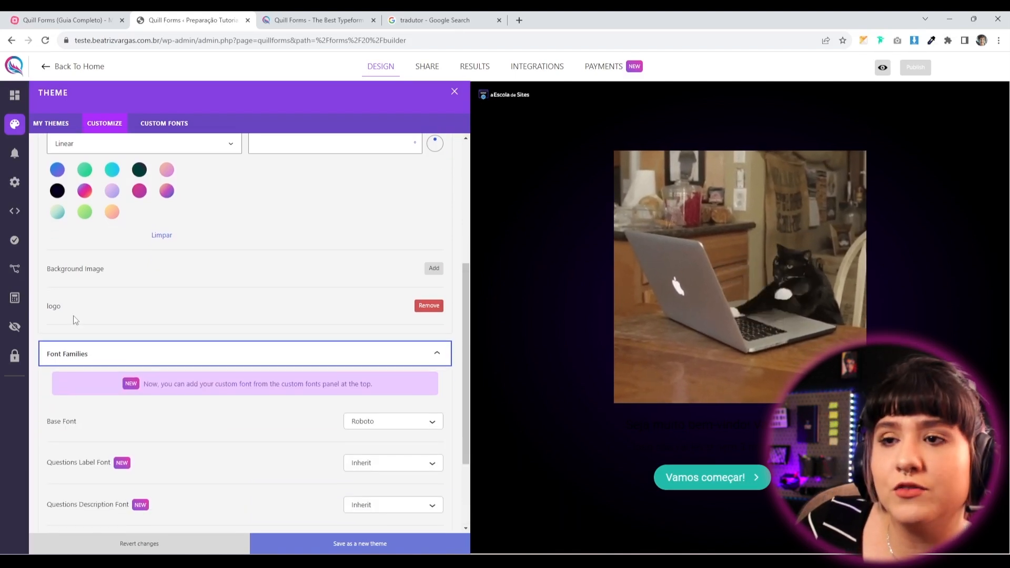
pyautogui.scroll(-2, 291, 453)
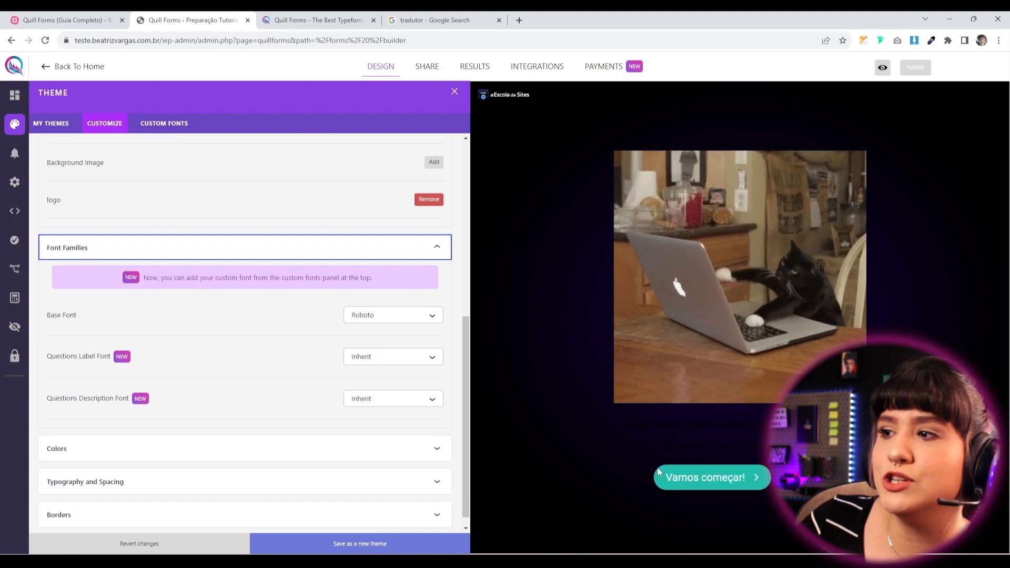
pyautogui.moveTo(666, 446); pyautogui.dragTo(773, 447)
pyautogui.moveTo(677, 425); pyautogui.dragTo(810, 425)
pyautogui.moveTo(625, 426); pyautogui.dragTo(820, 447)
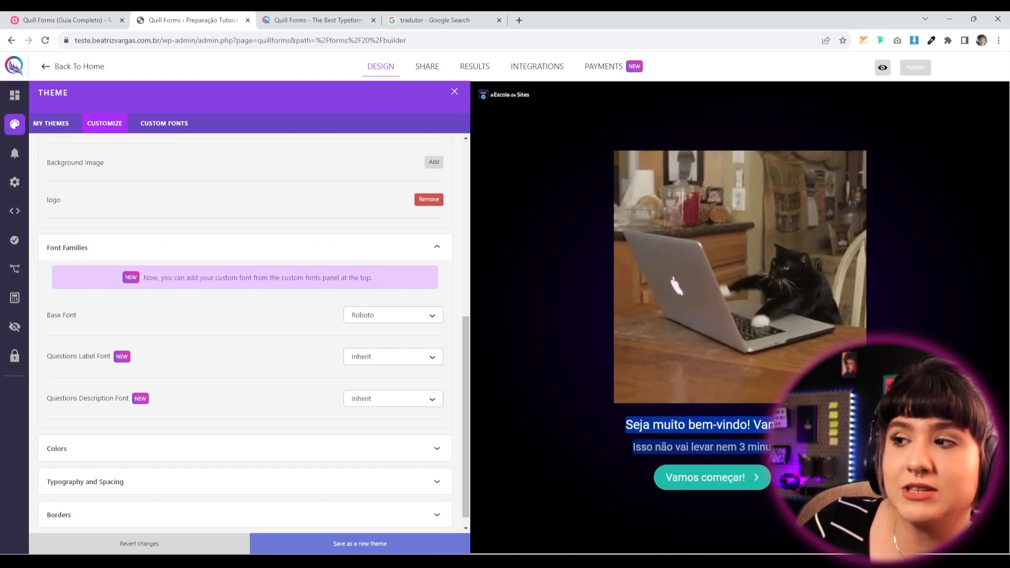
pyautogui.click(821, 447)
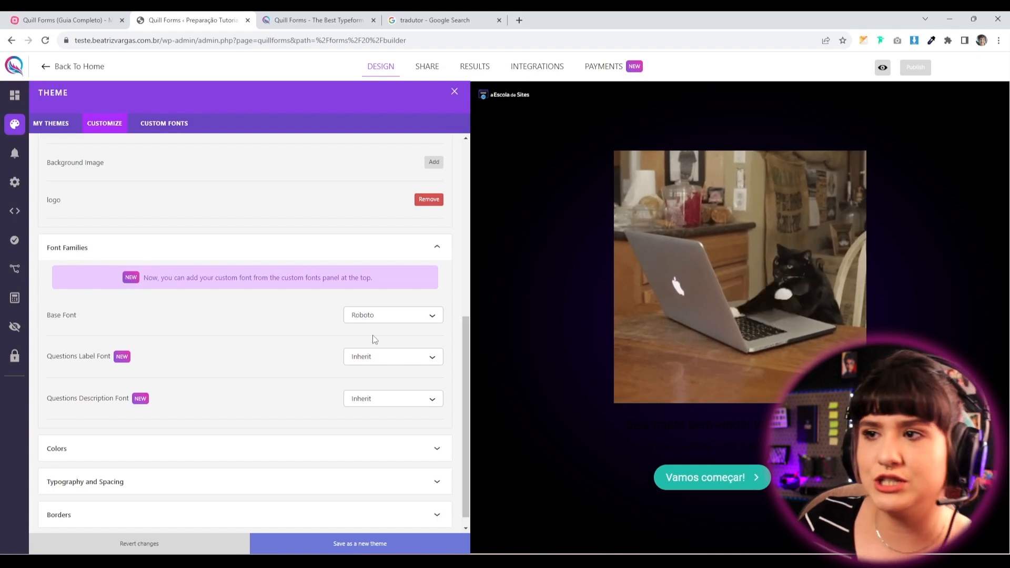
pyautogui.click(368, 321)
pyautogui.scroll(-20, 390, 400)
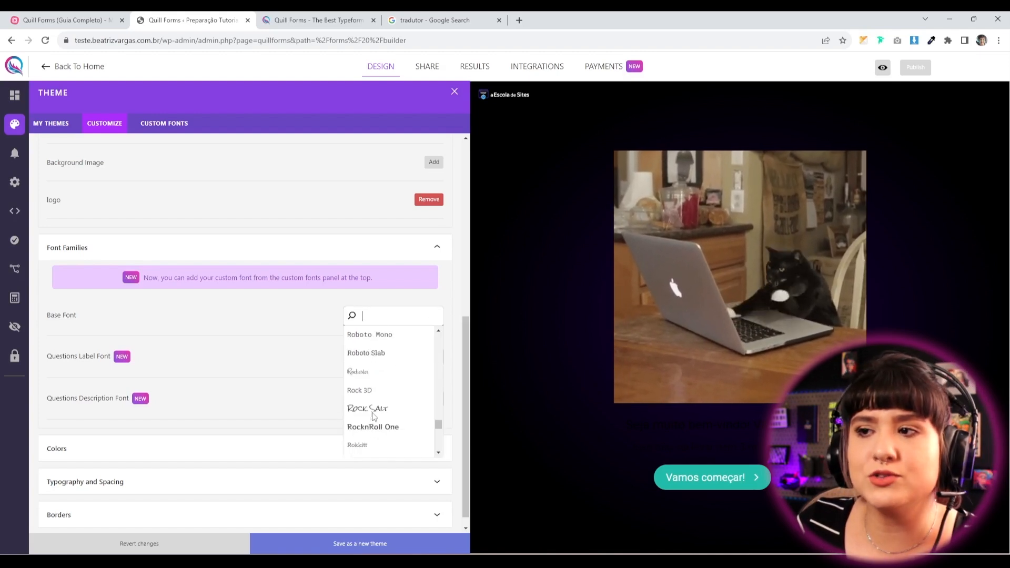
pyautogui.write('montse')
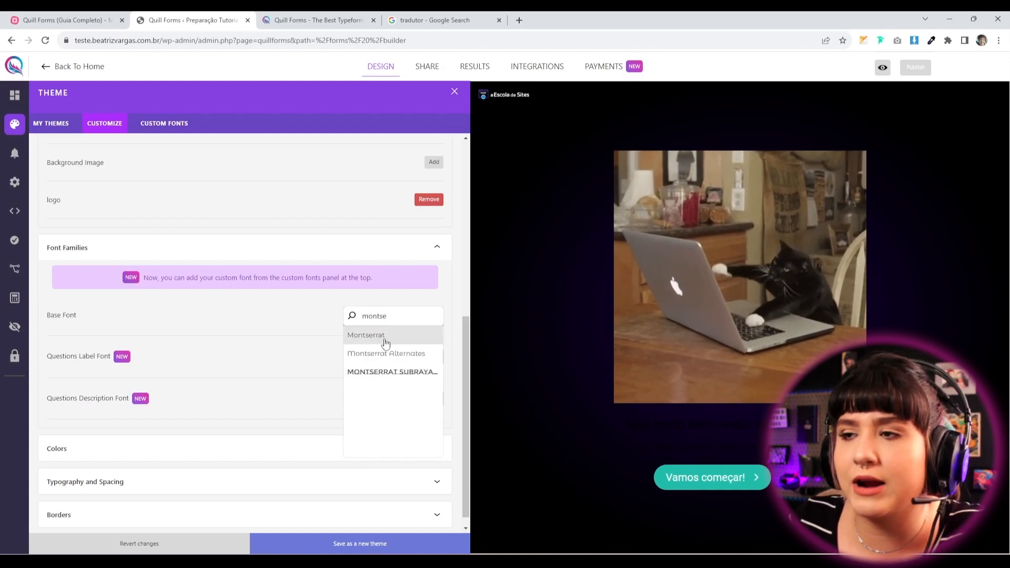
pyautogui.click(380, 339)
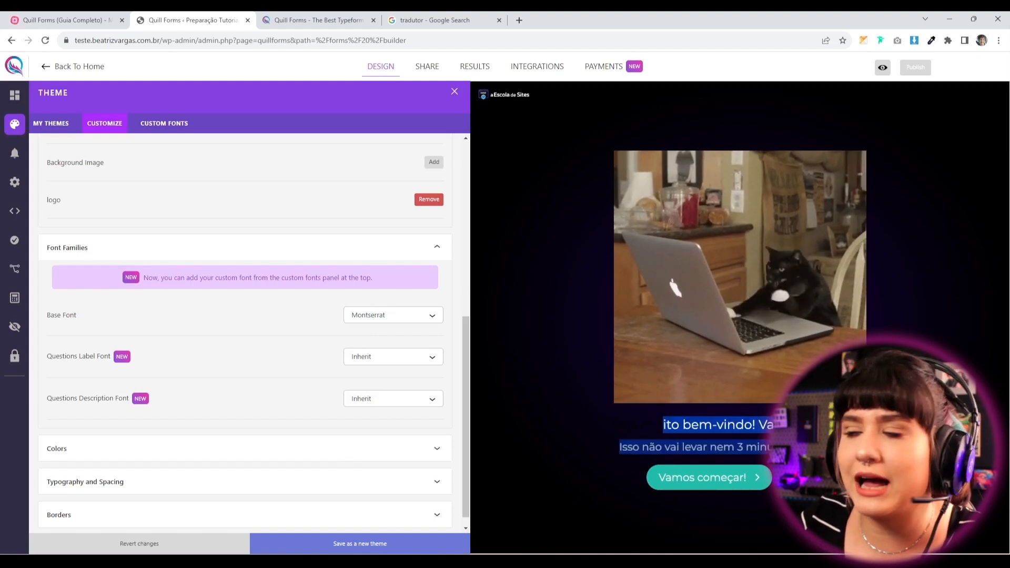
# Leave the question label and description fonts on Inherit.
pyautogui.click(379, 359)
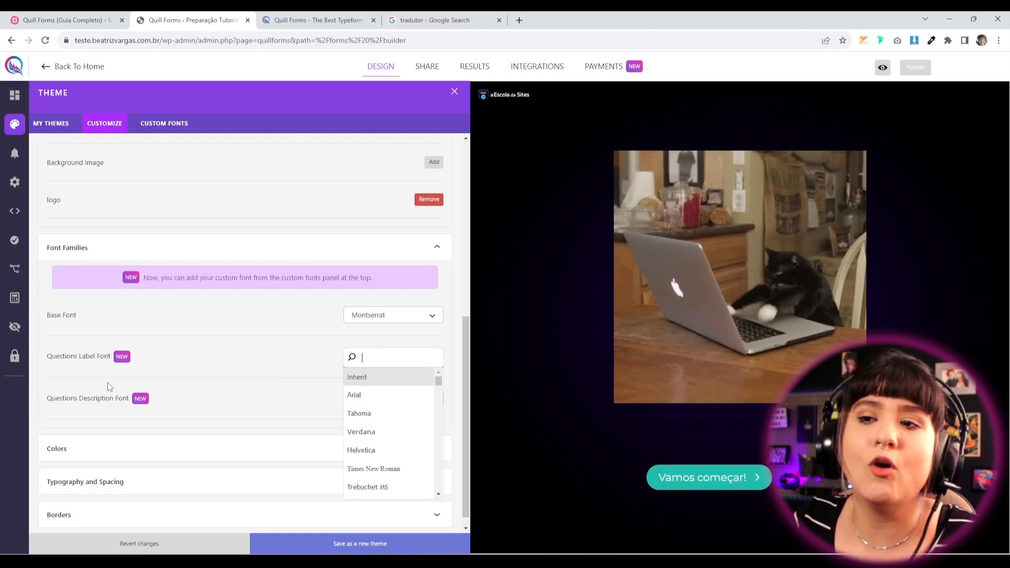
pyautogui.click(178, 419)
pyautogui.click(352, 405)
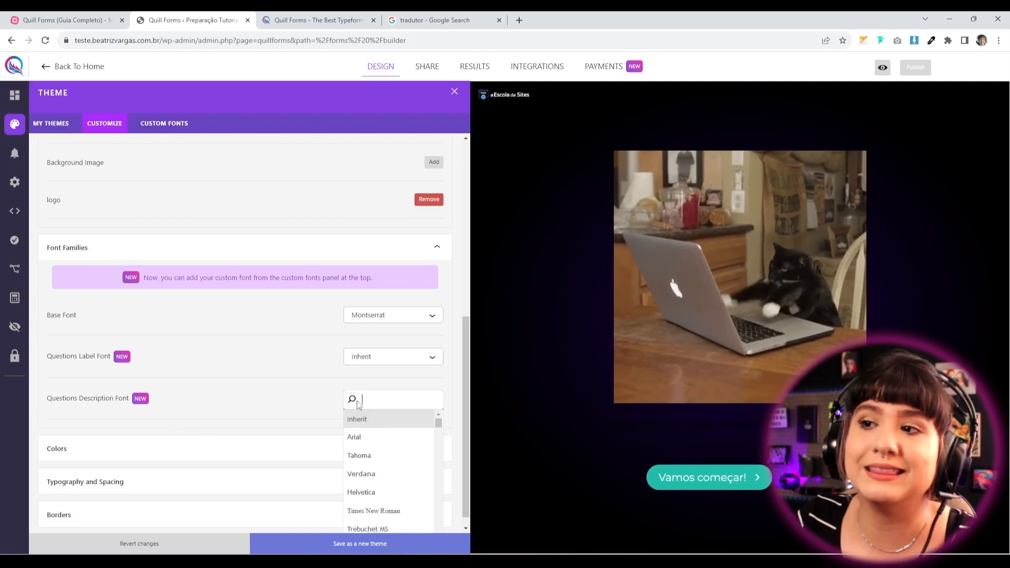
pyautogui.click(251, 411)
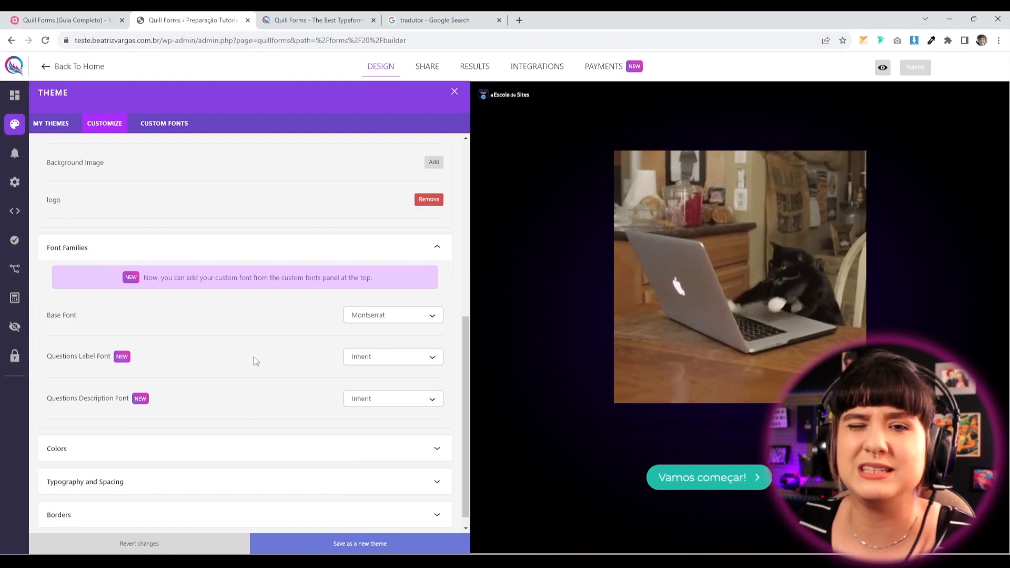
pyautogui.scroll(-1, 234, 419)
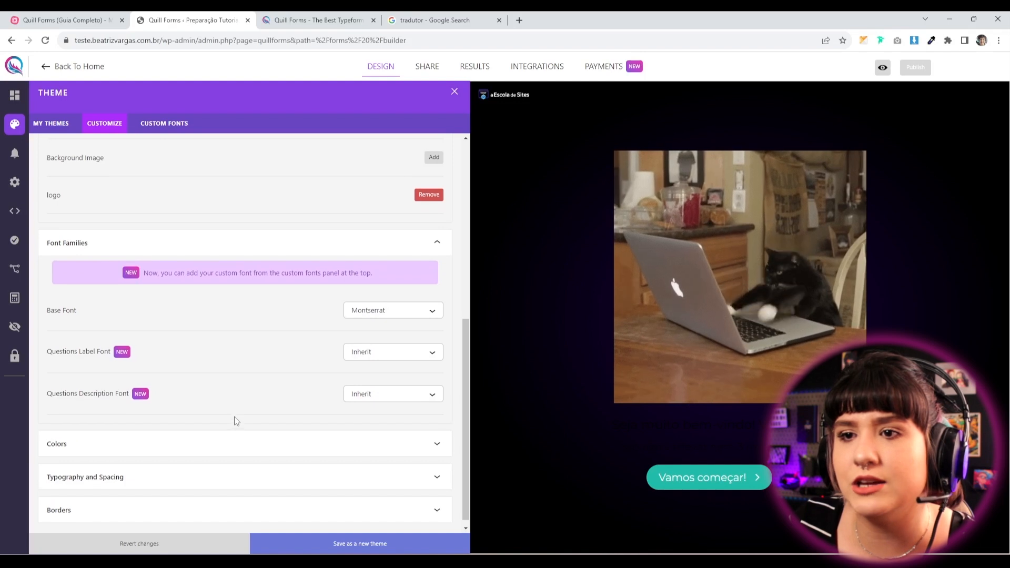
pyautogui.click(94, 441)
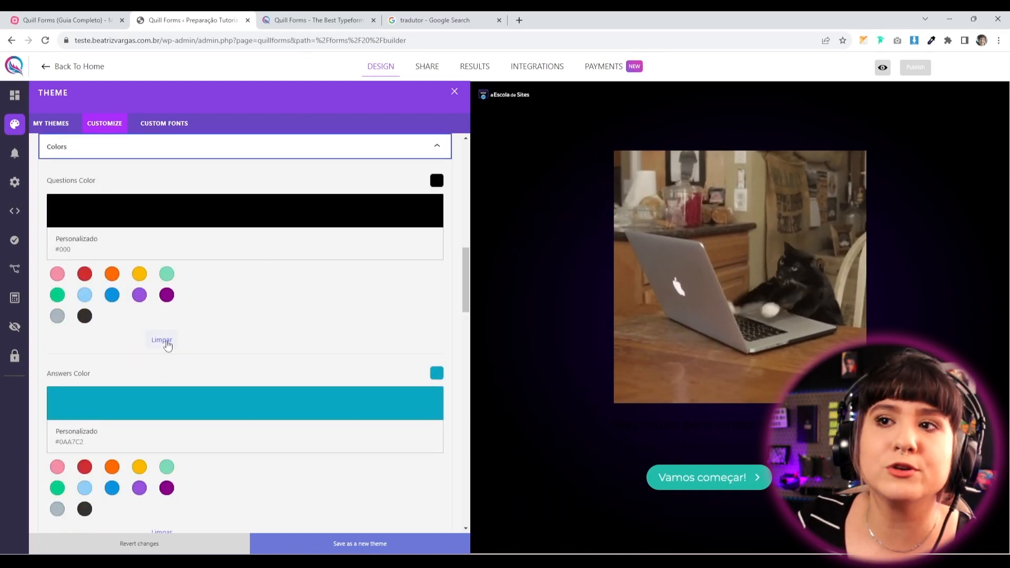
# Set the question text colour to white #FFFFFF.
pyautogui.click(139, 295)
pyautogui.click(167, 294)
pyautogui.click(86, 295)
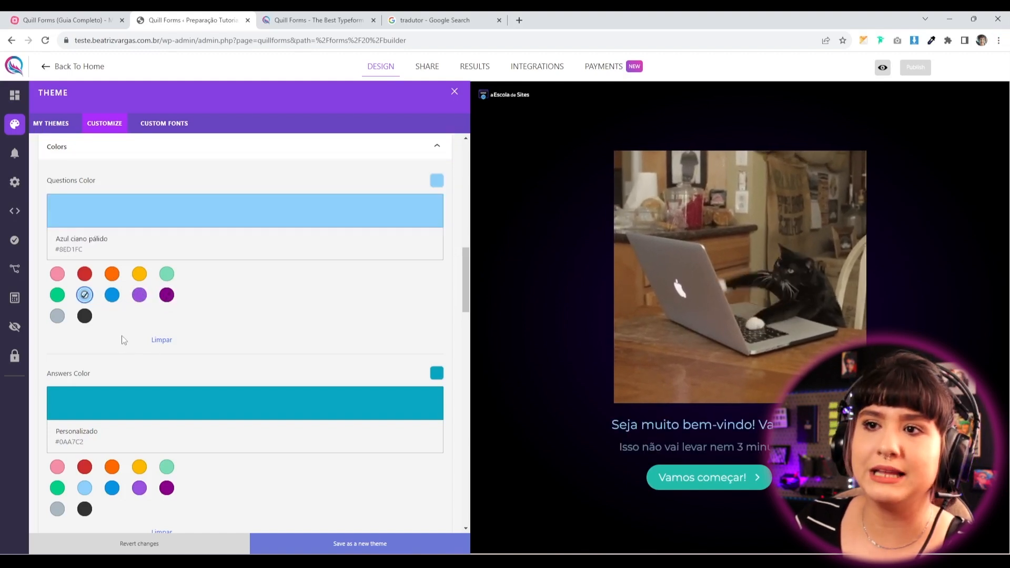
pyautogui.click(121, 218)
pyautogui.moveTo(221, 288); pyautogui.dragTo(145, 259)
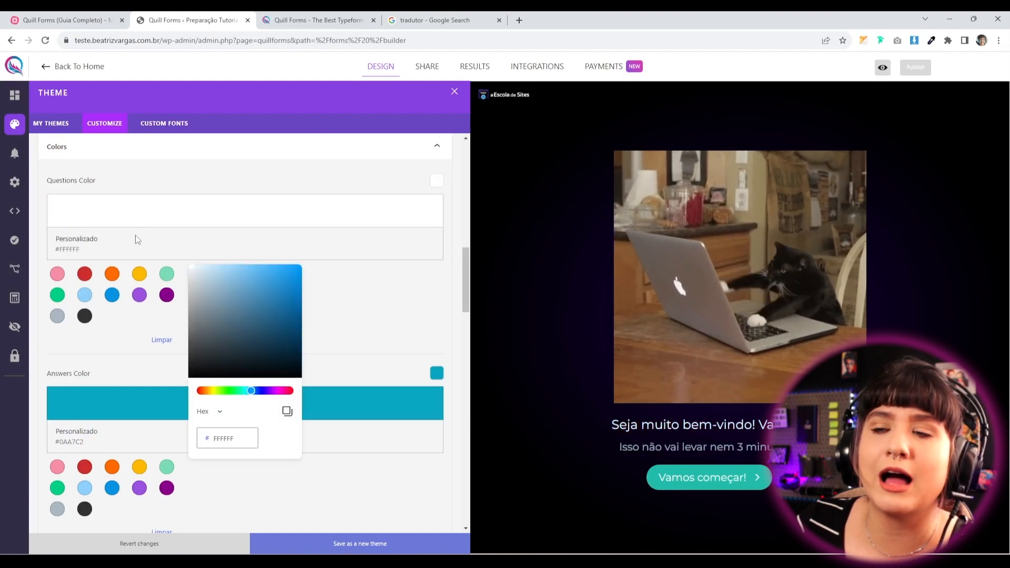
pyautogui.click(108, 333)
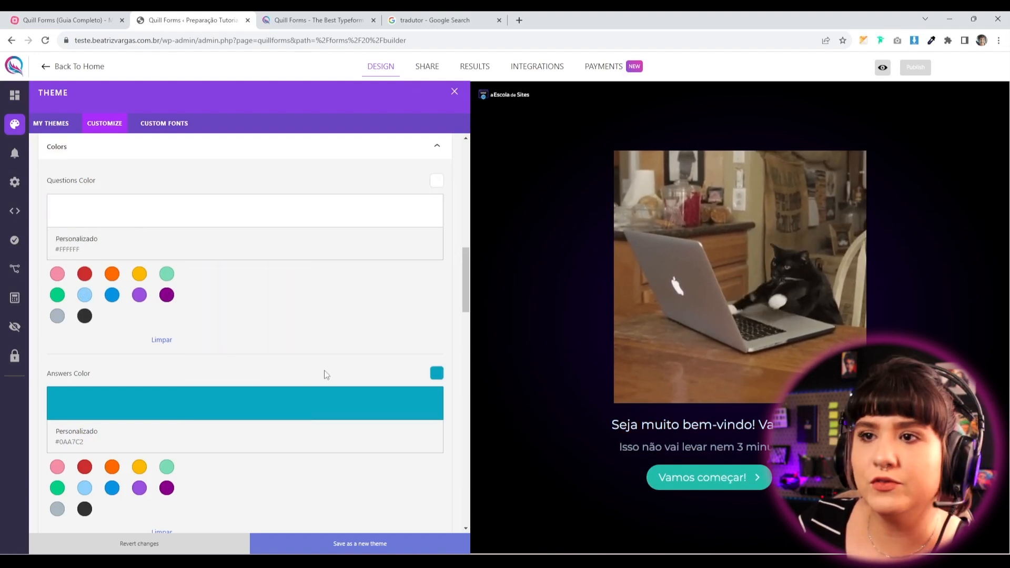
pyautogui.scroll(-2, 253, 376)
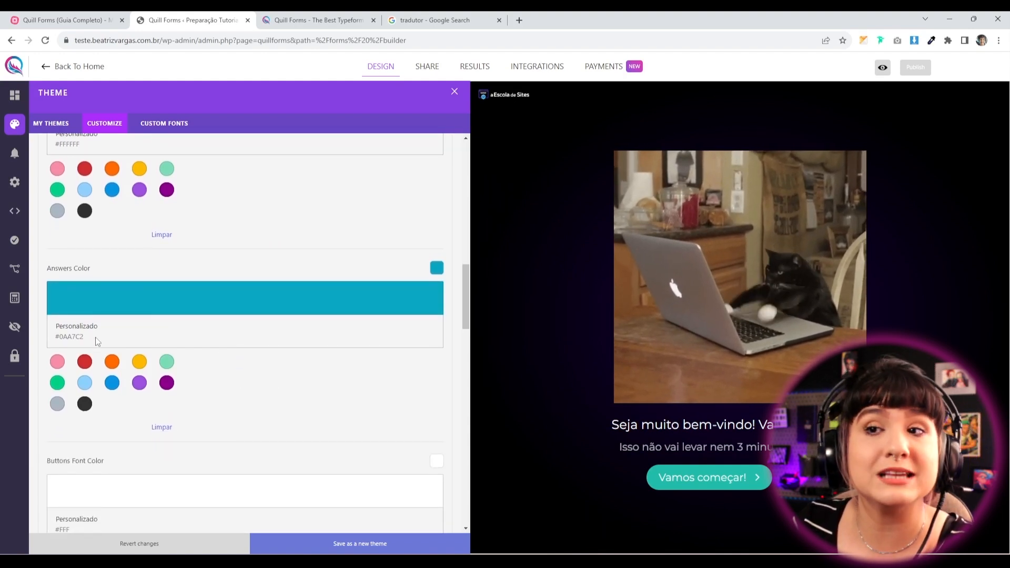
# Set the answer colour to light purple #BC81F3, previewing it on the name question.
pyautogui.click(141, 386)
pyautogui.click(727, 479)
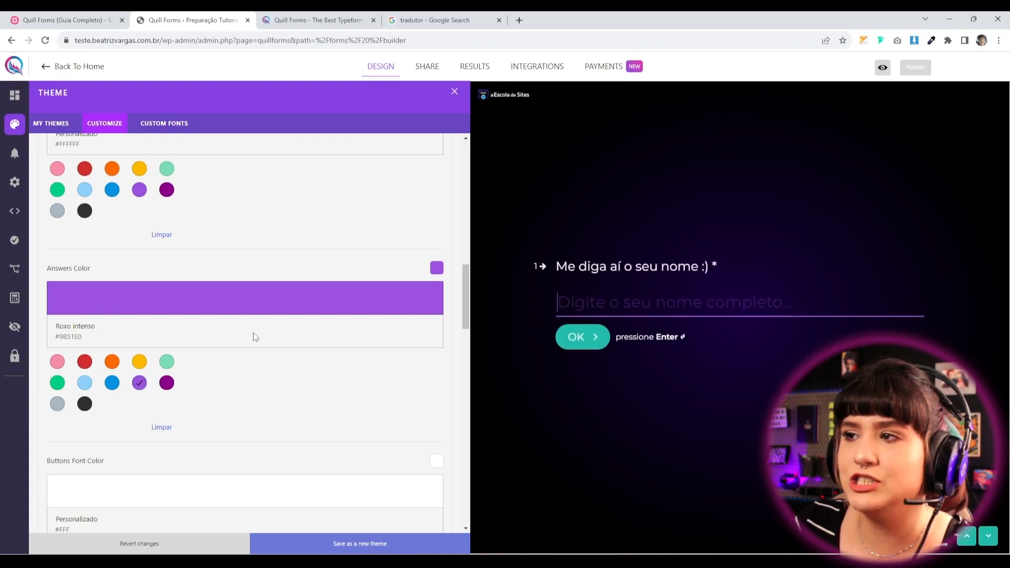
pyautogui.click(139, 382)
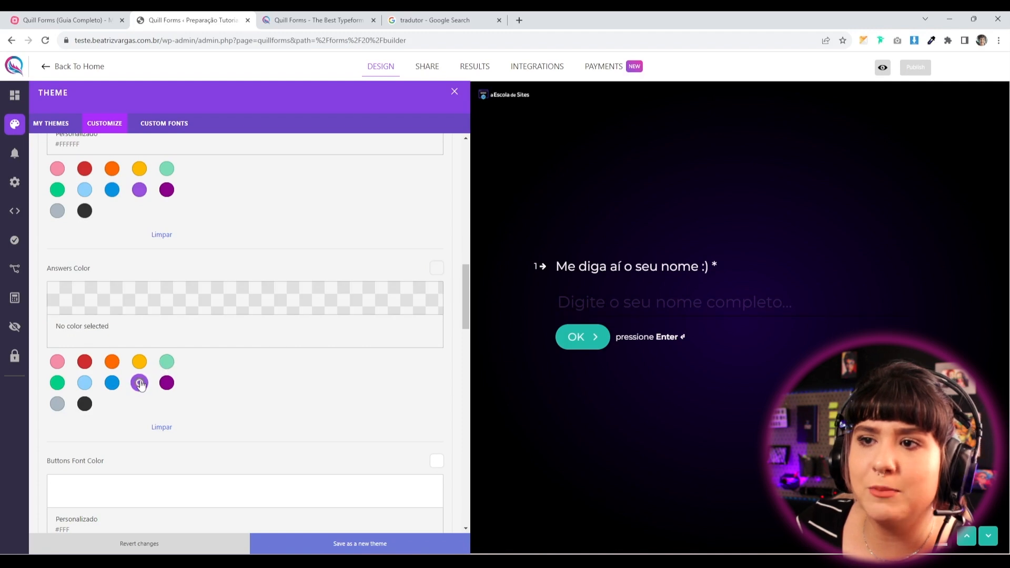
pyautogui.click(139, 382)
pyautogui.click(150, 302)
pyautogui.moveTo(260, 365); pyautogui.dragTo(242, 357)
pyautogui.click(334, 395)
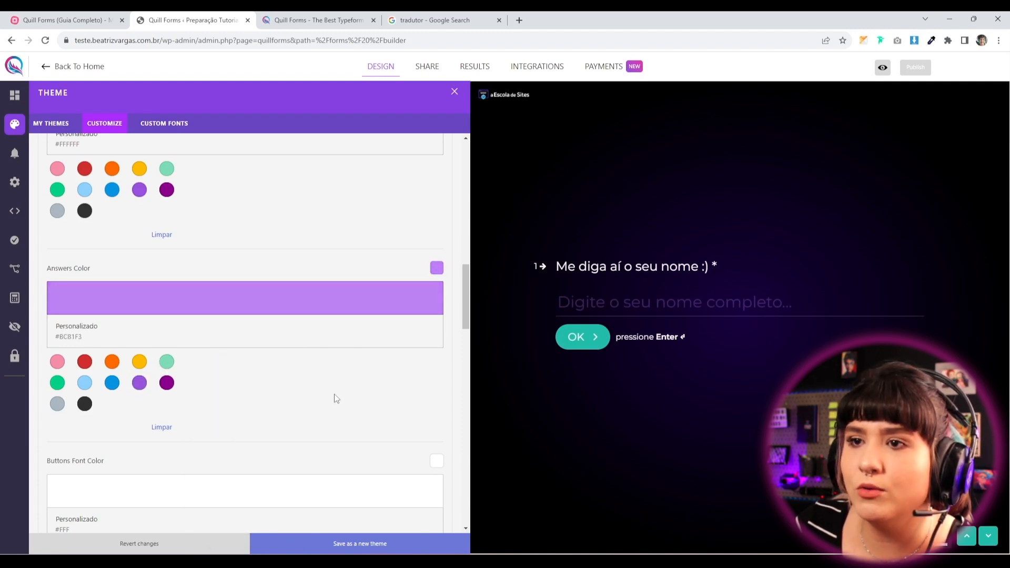
pyautogui.click(648, 303)
pyautogui.click(172, 414)
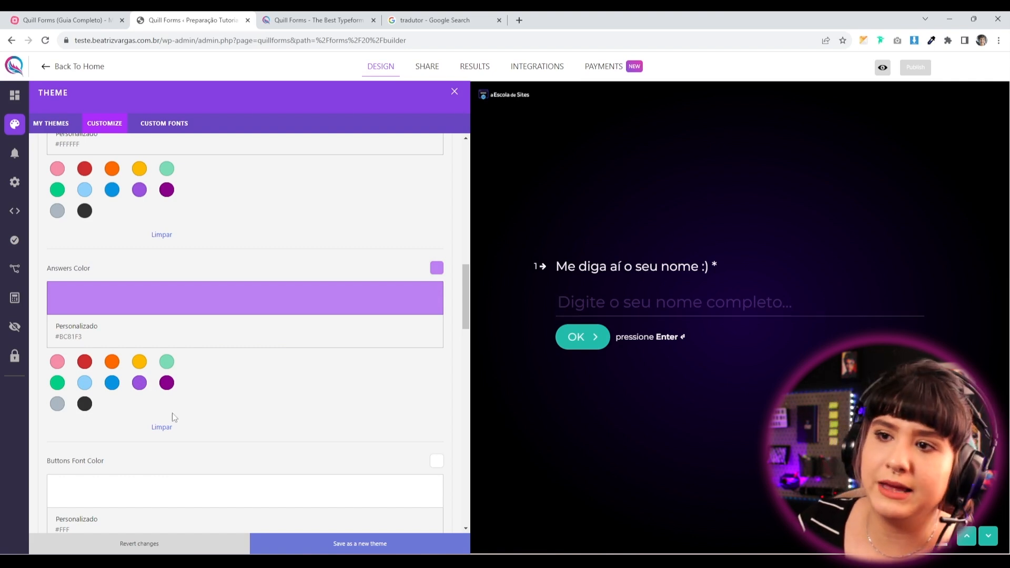
# Set the button text colour to black #000000.
pyautogui.scroll(-4, 273, 451)
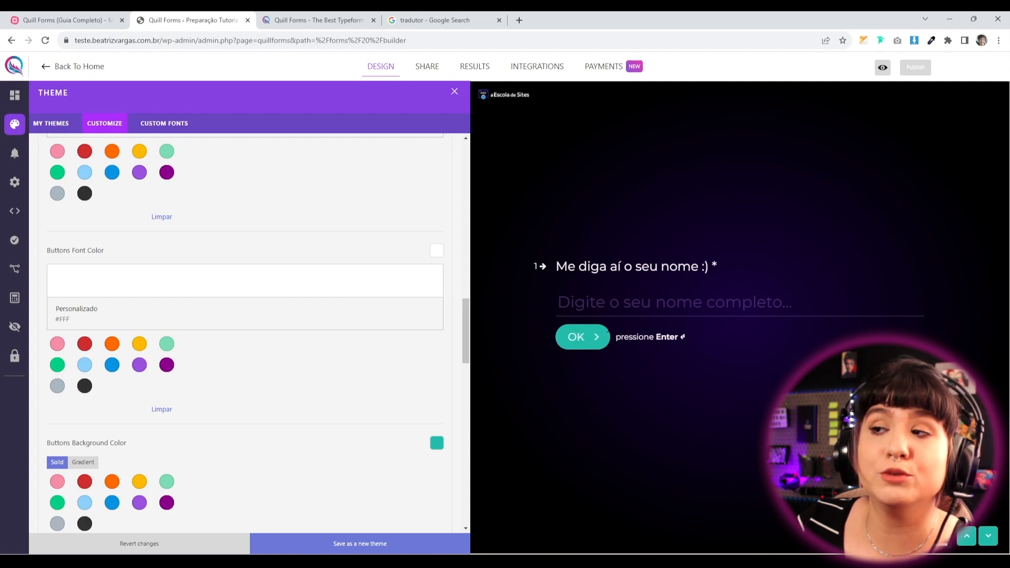
pyautogui.click(138, 365)
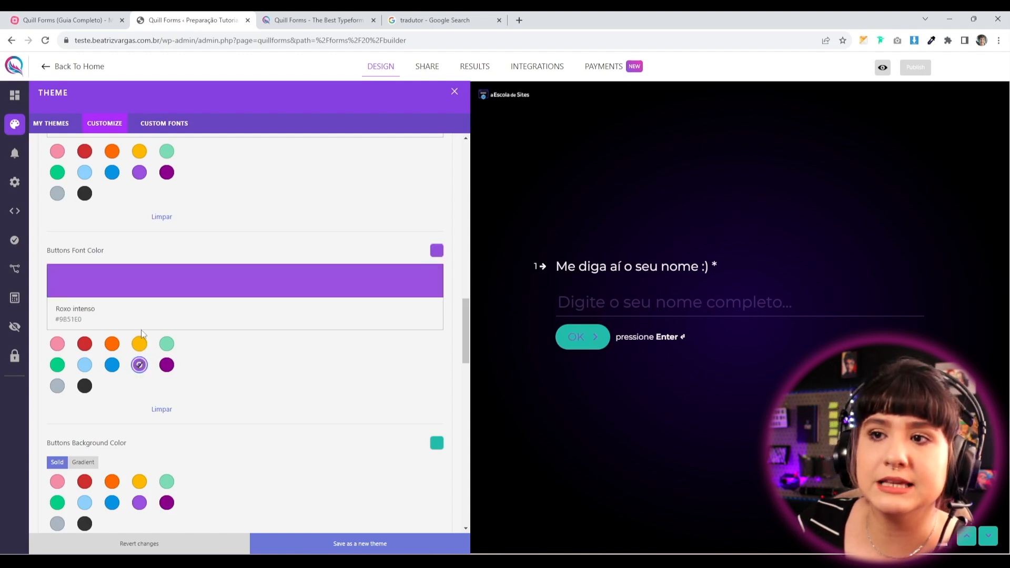
pyautogui.click(153, 294)
pyautogui.moveTo(222, 390); pyautogui.dragTo(150, 492)
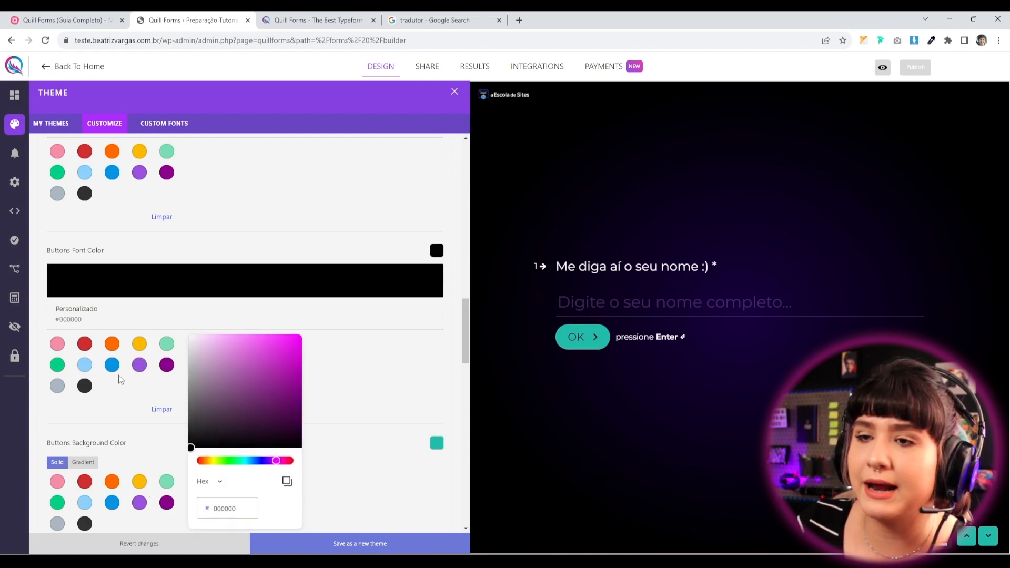
pyautogui.click(119, 392)
# Give the buttons a blue background colour.
pyautogui.scroll(-2, 107, 403)
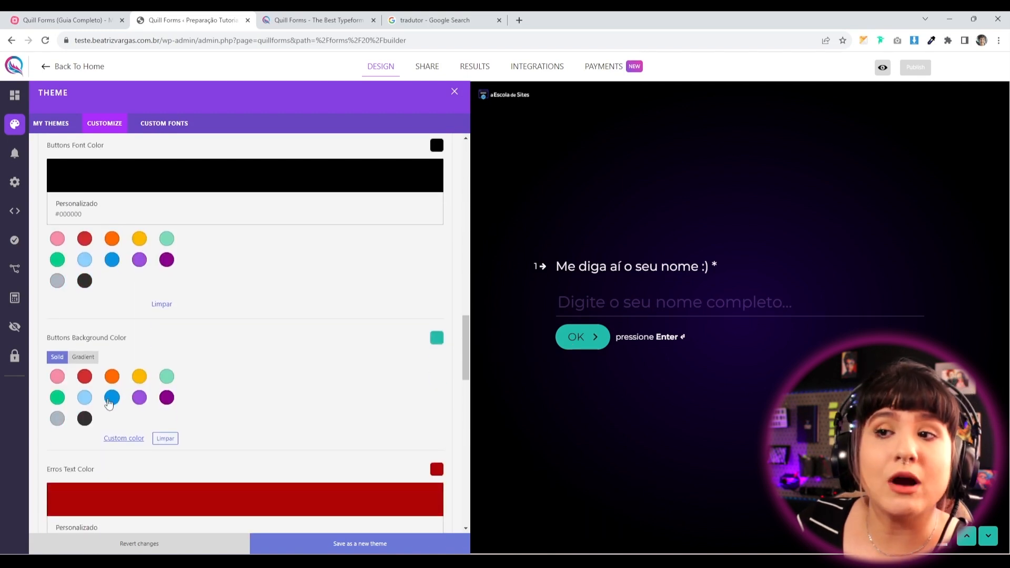
pyautogui.click(112, 398)
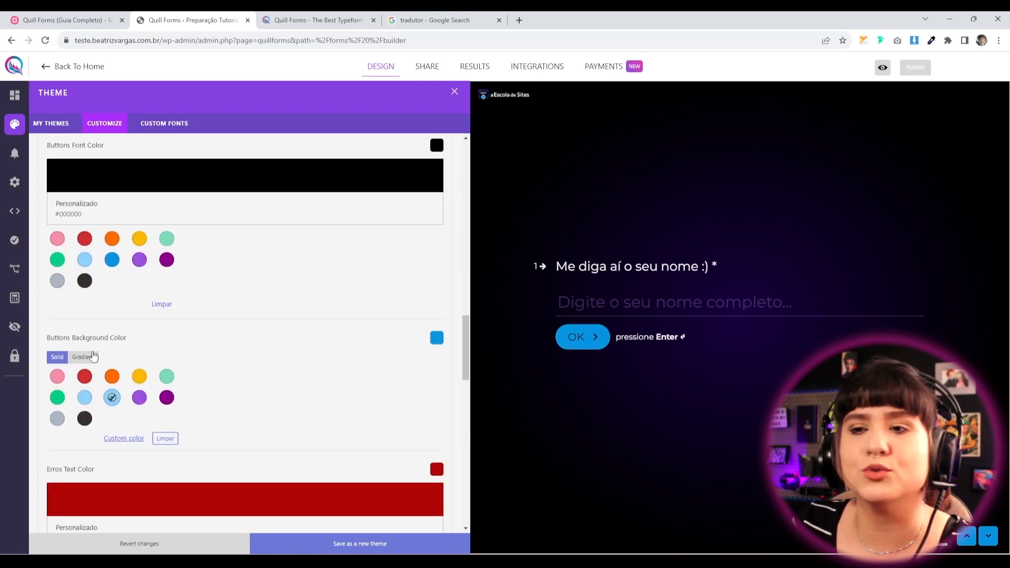
pyautogui.scroll(2, 108, 280)
pyautogui.scroll(-3, 94, 413)
pyautogui.scroll(-1, 94, 413)
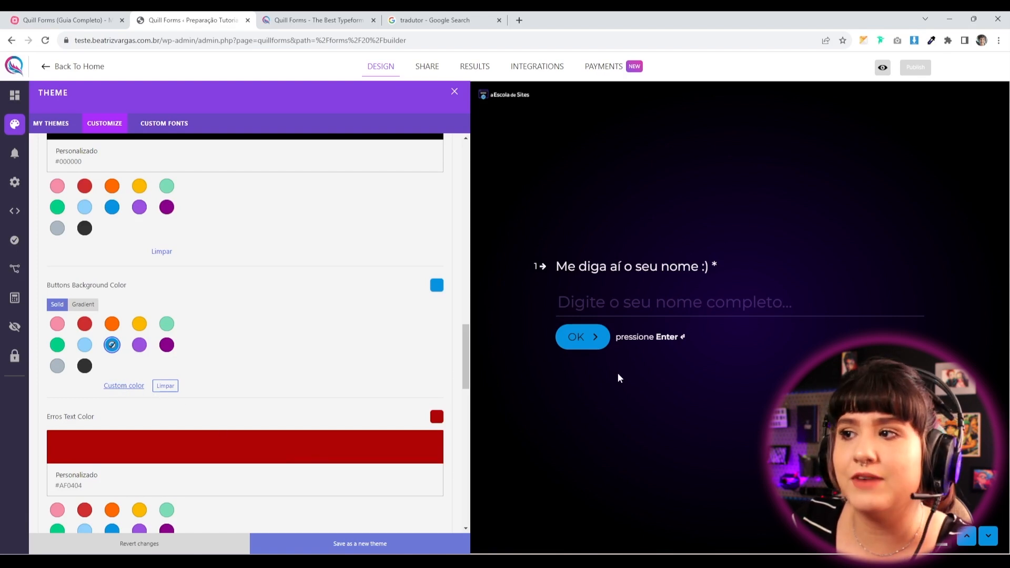
pyautogui.scroll(-5, 217, 425)
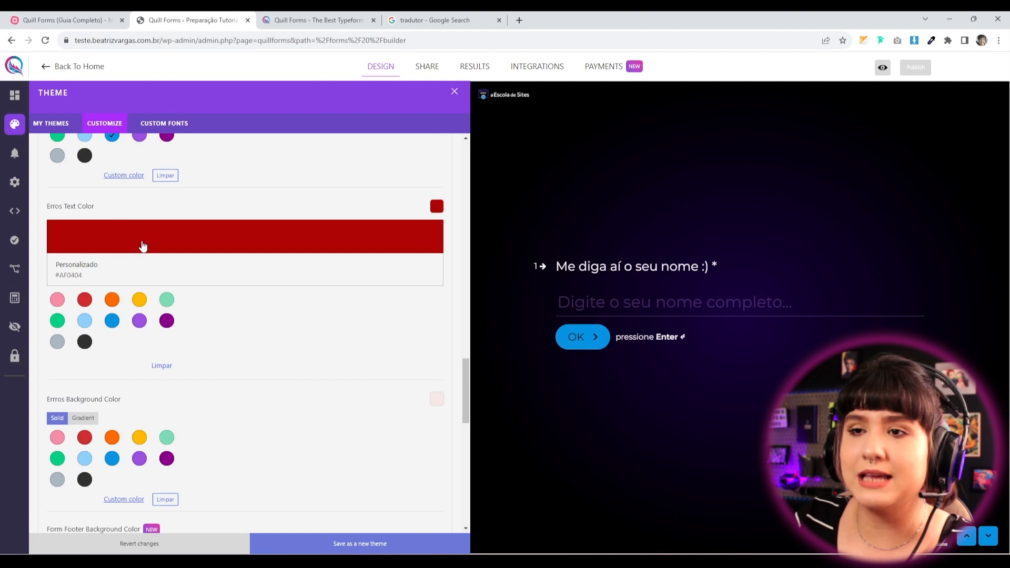
pyautogui.scroll(-3, 233, 395)
pyautogui.scroll(-2, 188, 298)
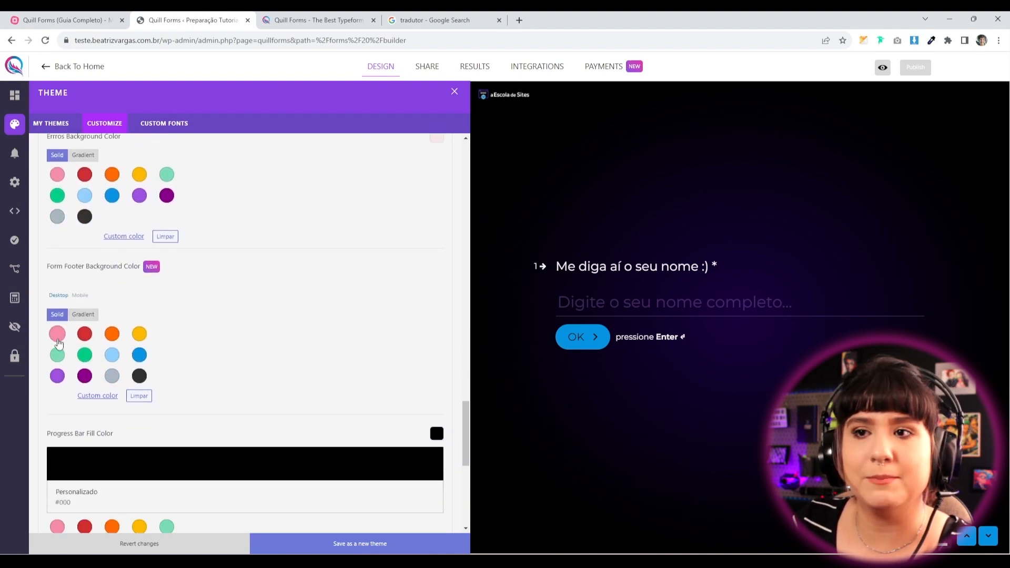
pyautogui.click(58, 335)
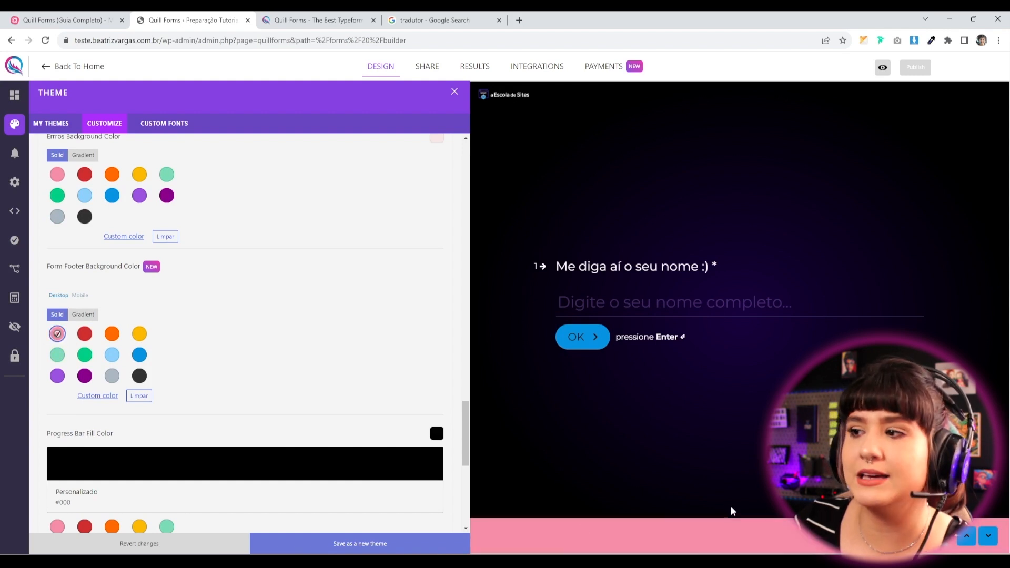
pyautogui.click(139, 354)
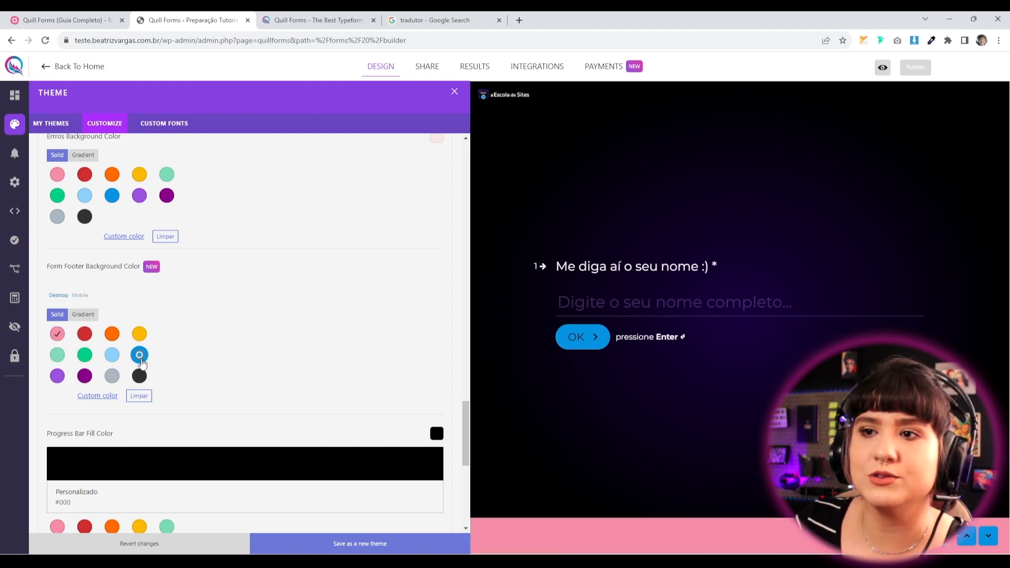
pyautogui.click(145, 399)
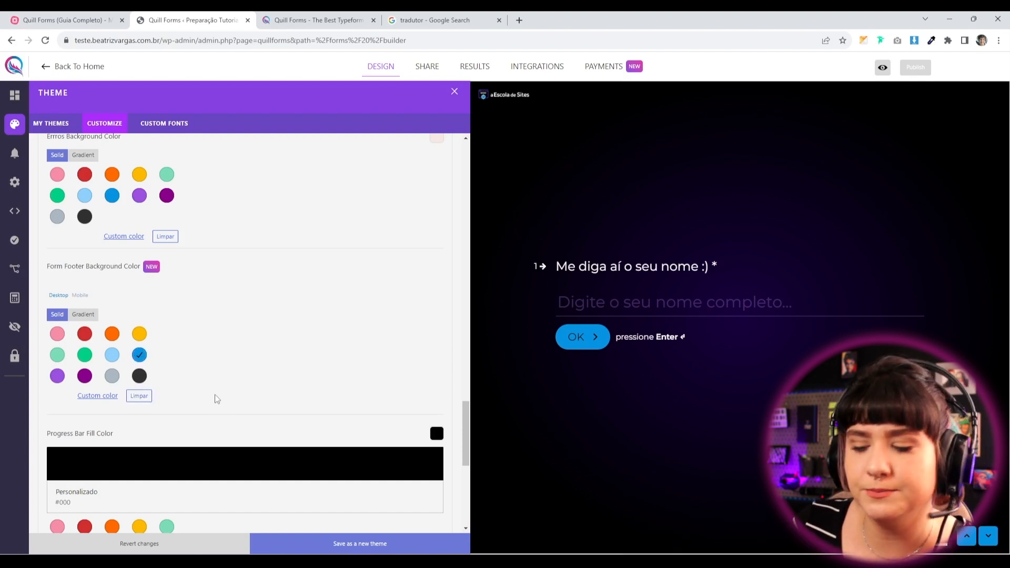
pyautogui.scroll(-4, 211, 395)
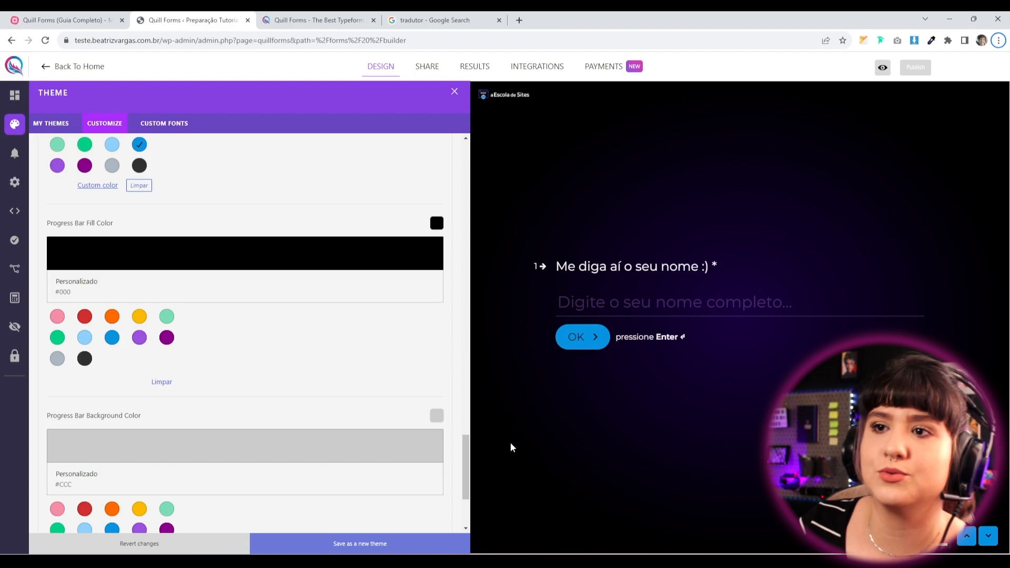
# Make both the progress bar fill and background Roxo intenso #9B51E0.
pyautogui.click(140, 338)
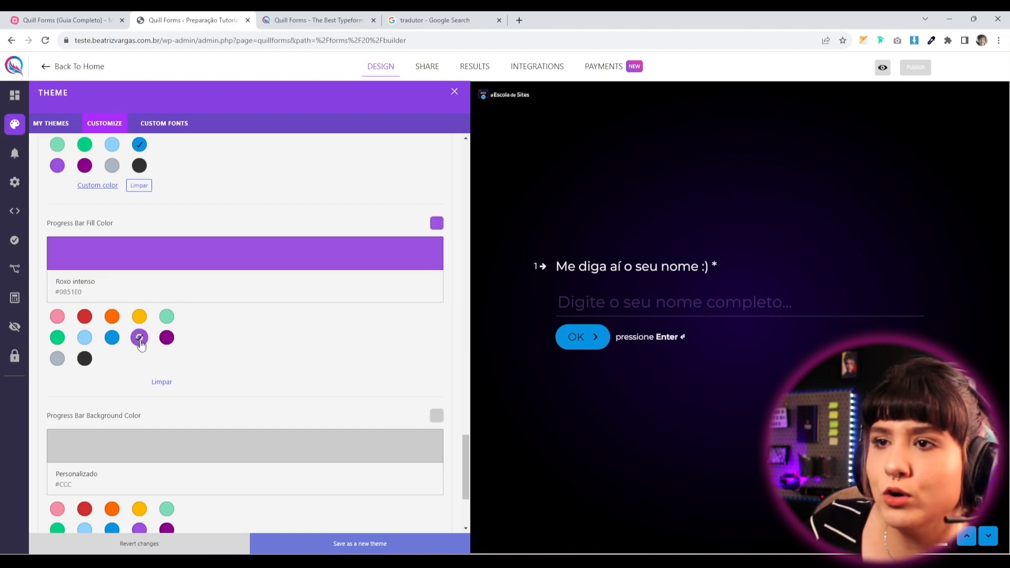
pyautogui.scroll(-2, 168, 463)
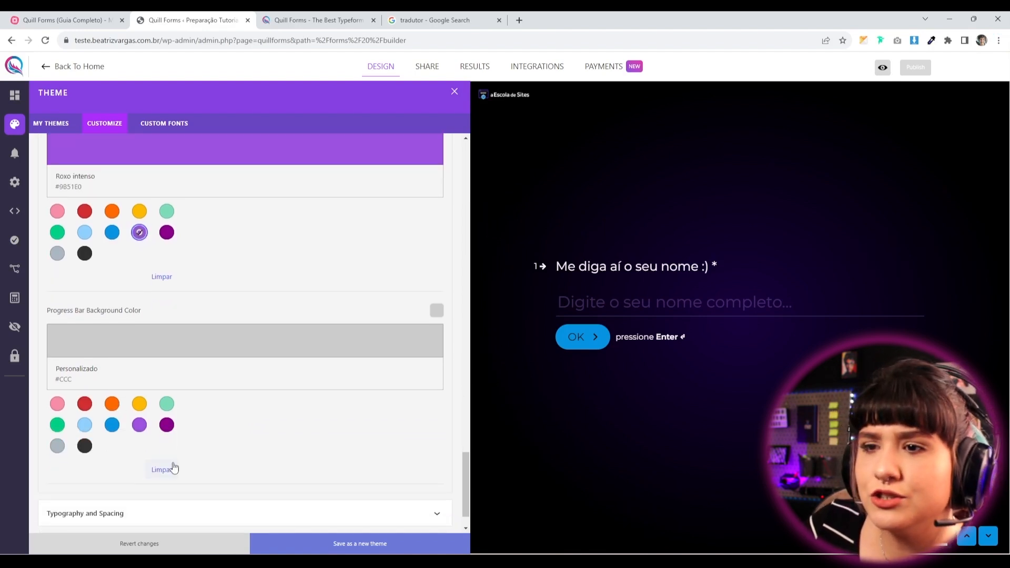
pyautogui.click(139, 424)
pyautogui.scroll(2, 139, 230)
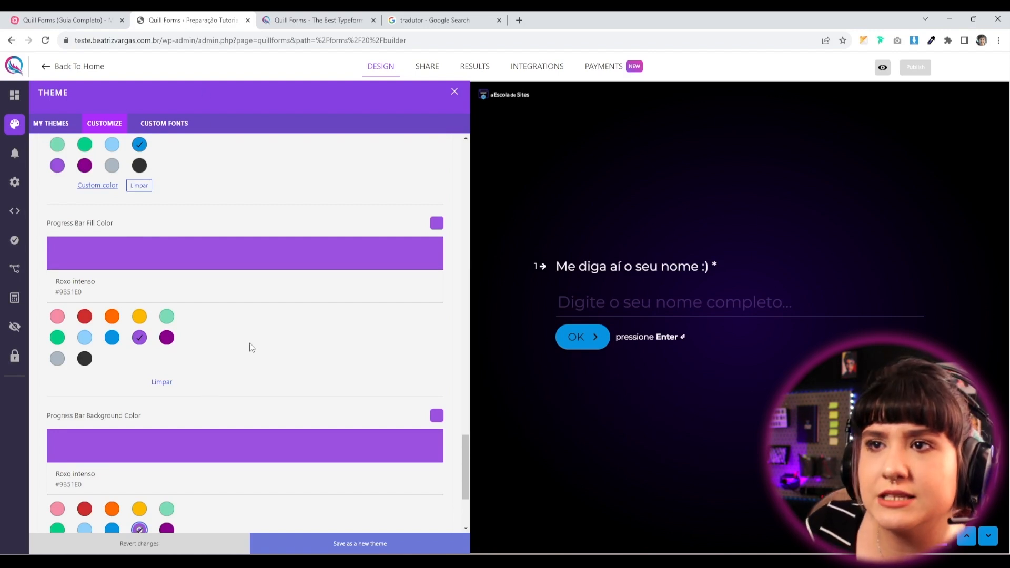
pyautogui.scroll(-3, 247, 342)
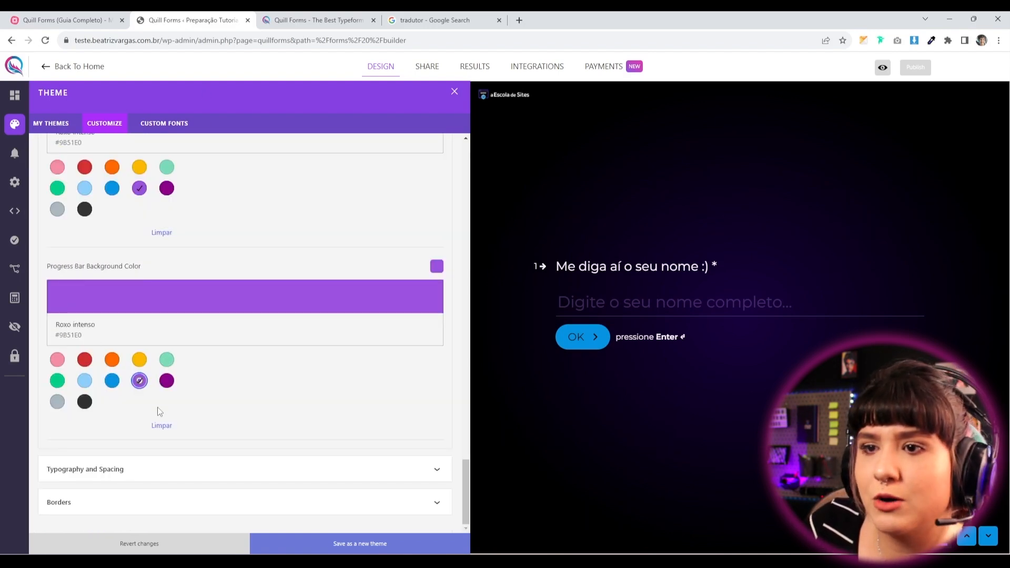
# Set the base font size to 21, testing it with sample preview answers.
pyautogui.click(130, 476)
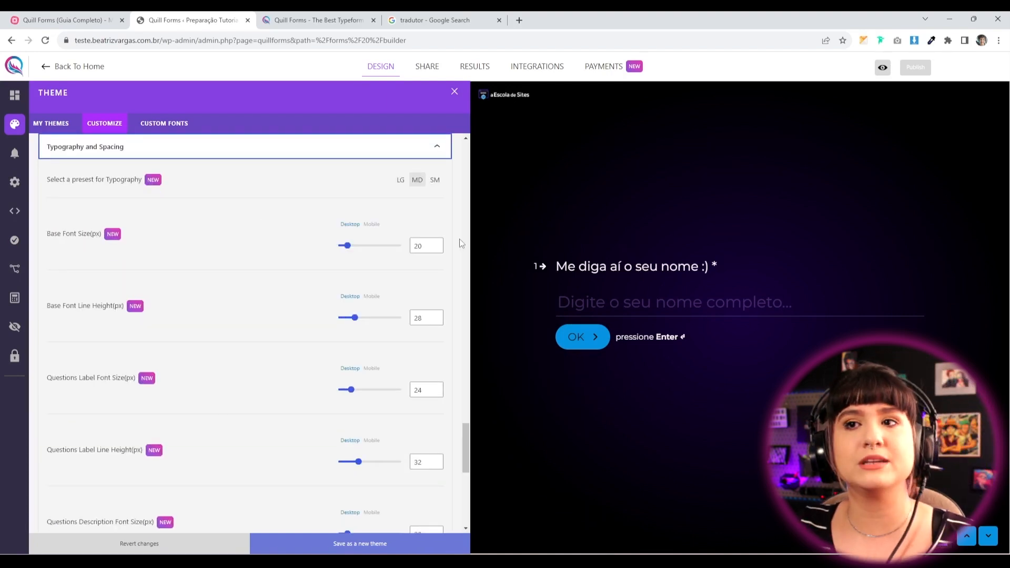
pyautogui.moveTo(352, 250); pyautogui.dragTo(352, 249)
pyautogui.click(635, 349)
pyautogui.write('dawddf')
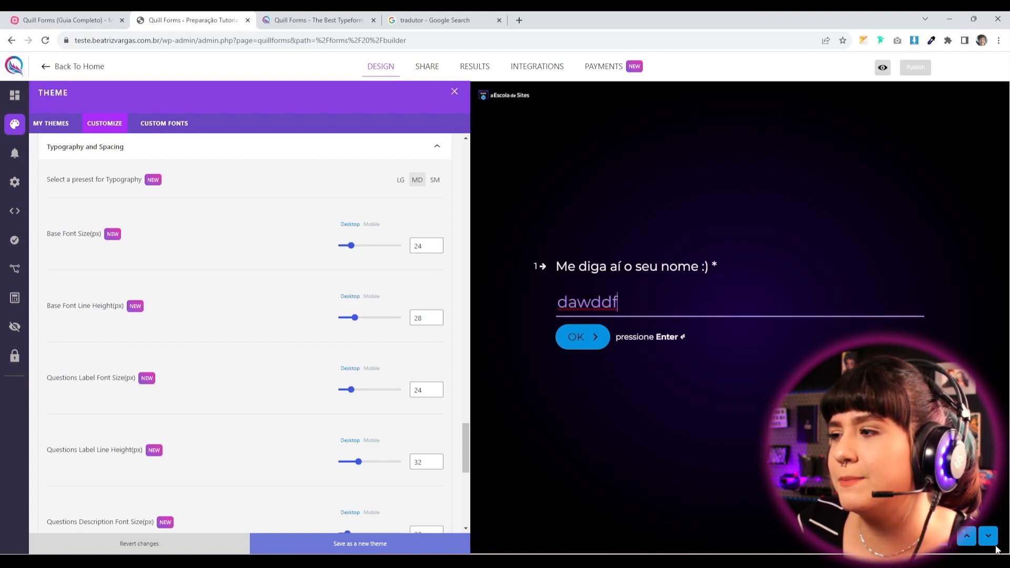
pyautogui.press('Return')
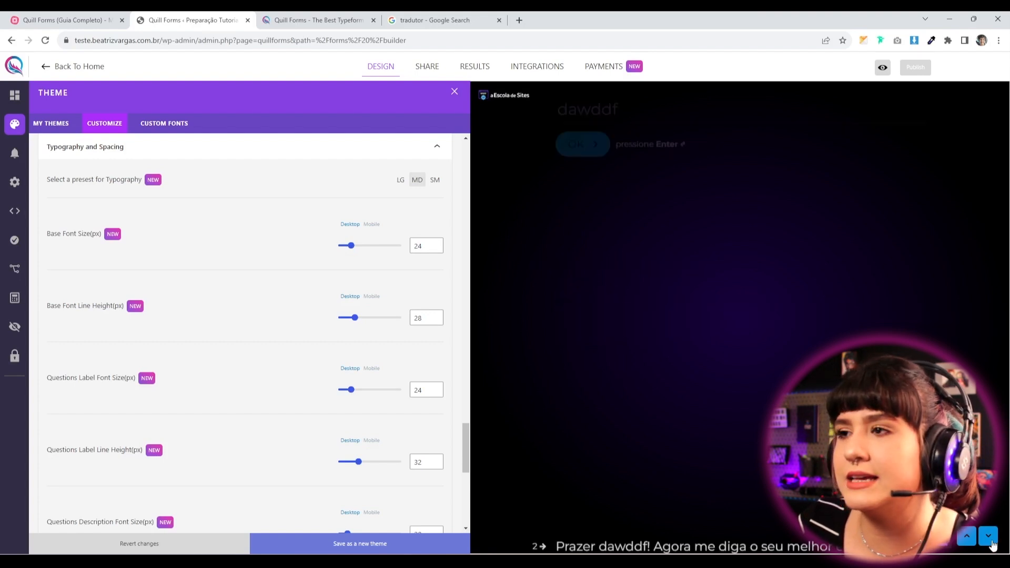
pyautogui.moveTo(350, 246)
pyautogui.mouseDown()
pyautogui.moveTo(340, 252)
pyautogui.moveTo(372, 247)
pyautogui.moveTo(351, 257)
pyautogui.mouseUp()
pyautogui.click(605, 303)
pyautogui.write('weawe')
# Set question description size 25, line height 33, and button font size 23.
pyautogui.scroll(-5, 326, 298)
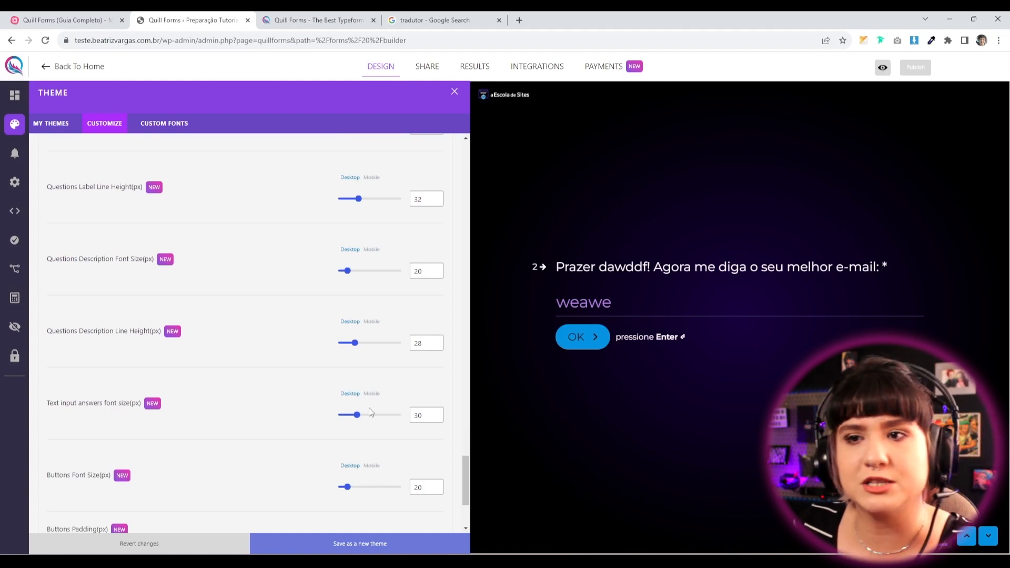
pyautogui.scroll(-2, 316, 423)
pyautogui.moveTo(350, 381)
pyautogui.mouseDown()
pyautogui.moveTo(361, 385)
pyautogui.moveTo(349, 380)
pyautogui.mouseUp()
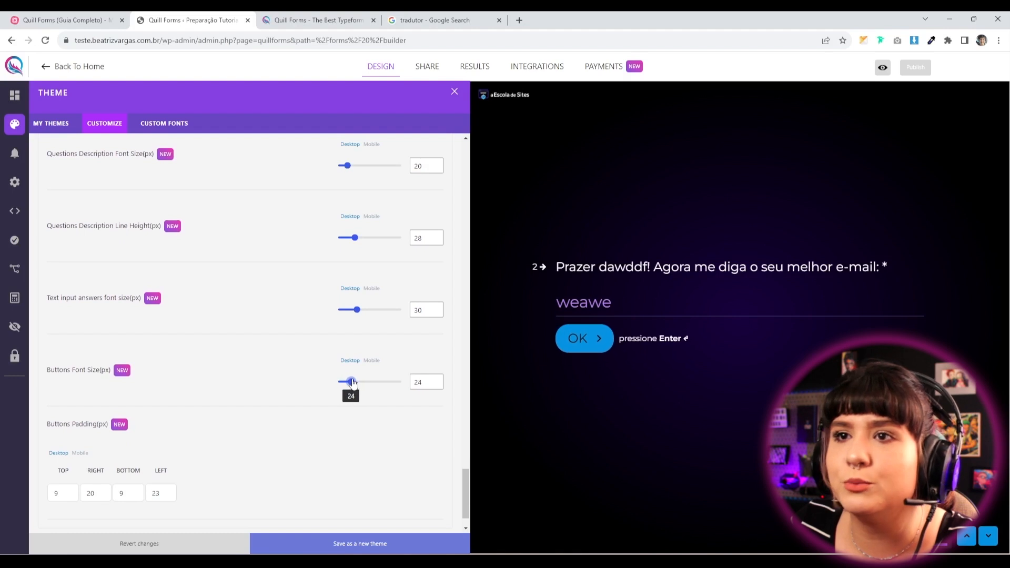
pyautogui.scroll(1, 311, 279)
pyautogui.moveTo(357, 293); pyautogui.dragTo(359, 291)
pyautogui.click(988, 543)
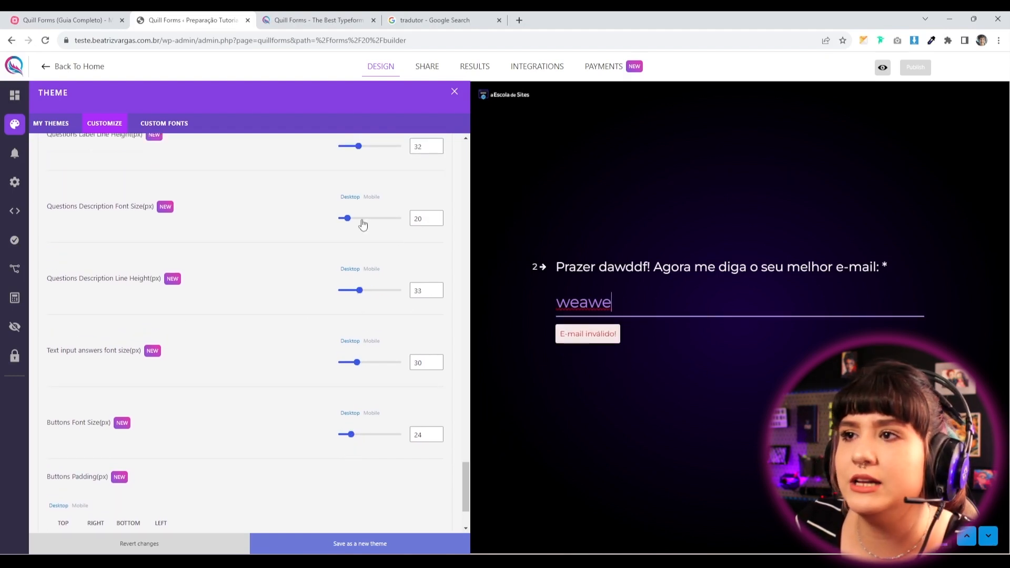
pyautogui.moveTo(347, 218); pyautogui.dragTo(352, 218)
pyautogui.click(287, 279)
pyautogui.hotkey('ctrl', 'a')
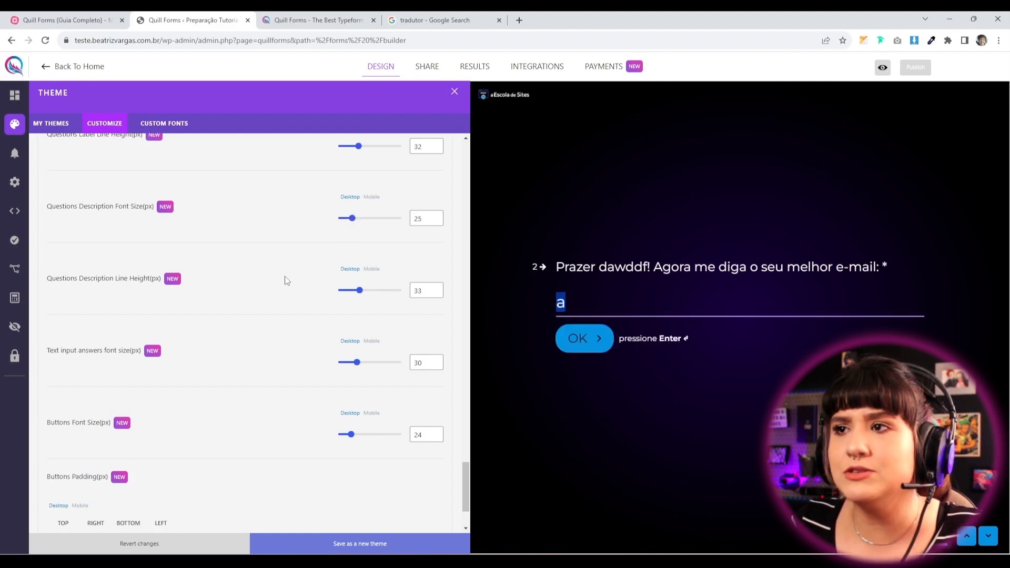
pyautogui.press('BackSpace')
pyautogui.scroll(5, 335, 345)
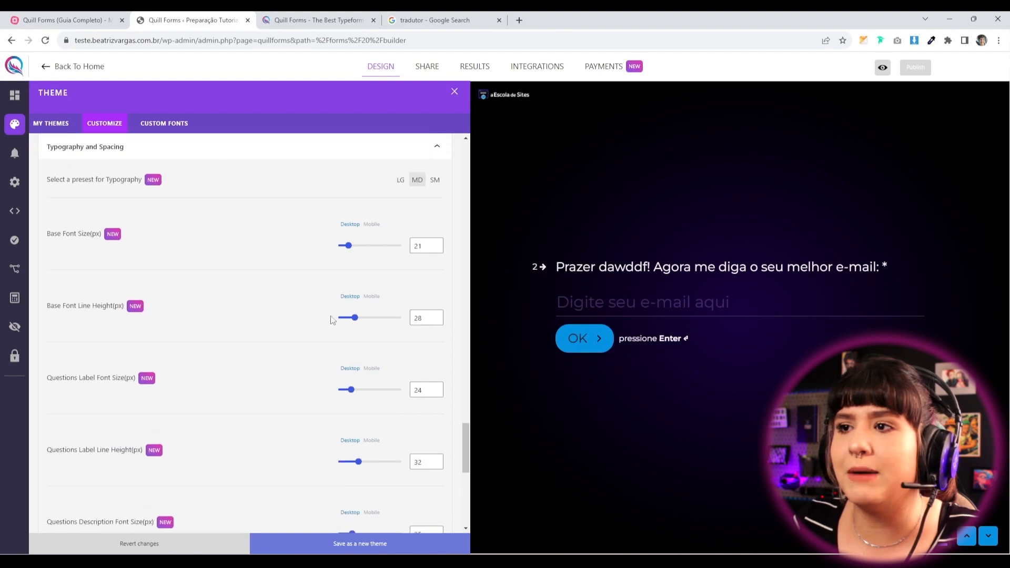
pyautogui.scroll(-8, 284, 473)
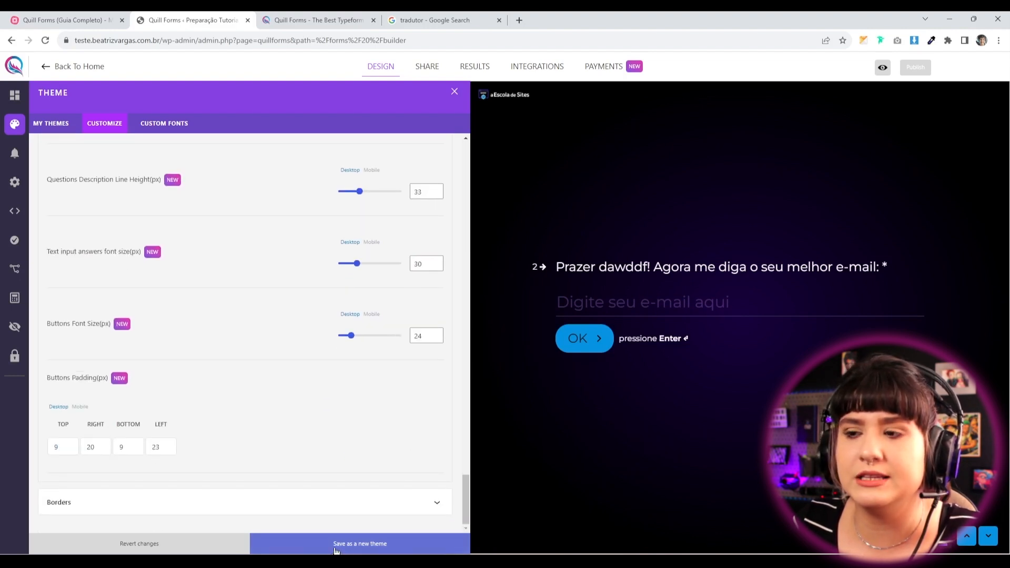
pyautogui.moveTo(350, 339); pyautogui.dragTo(350, 339)
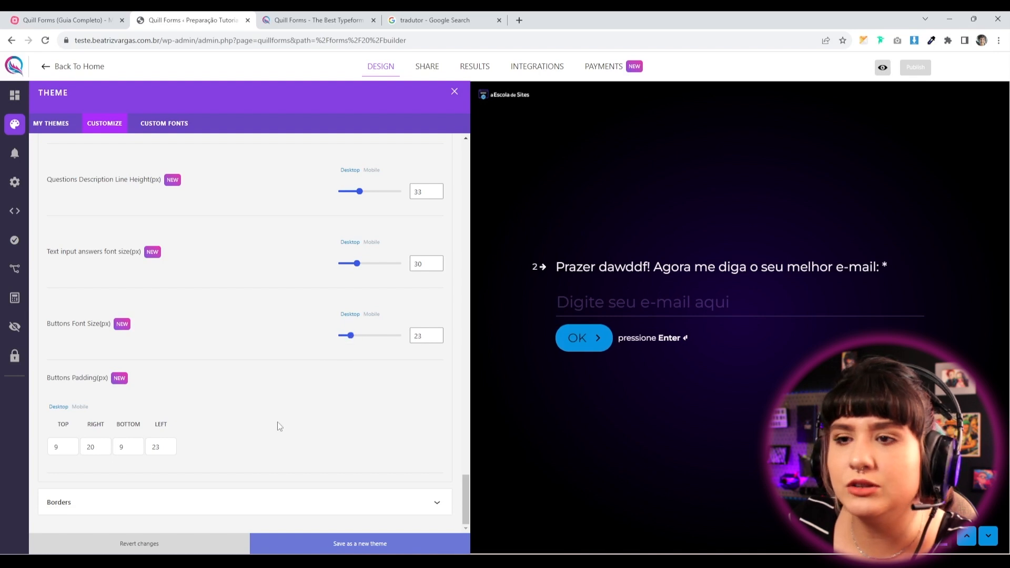
# Set button font size to 22 and button border radius to 30 px.
pyautogui.click(435, 339)
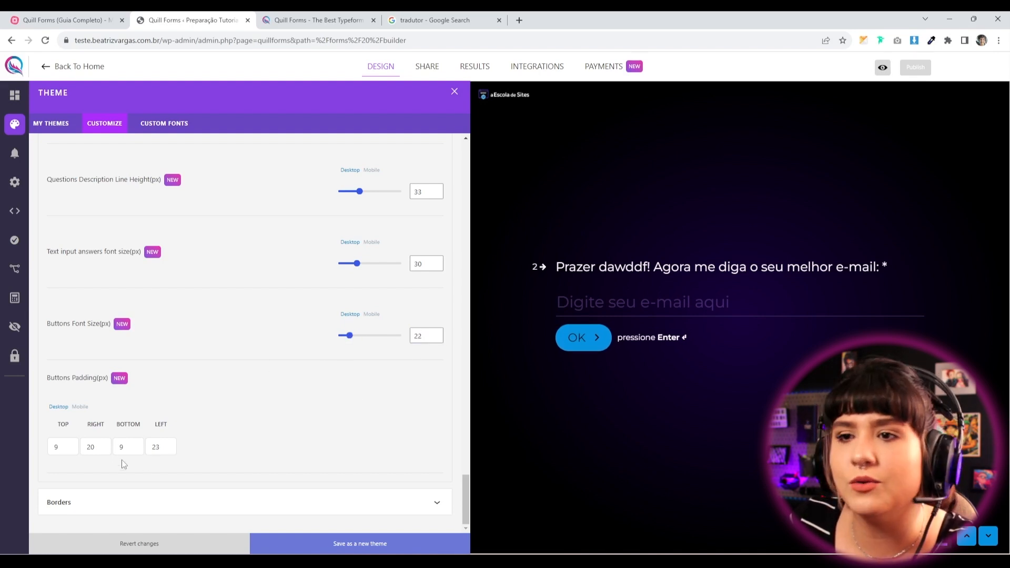
pyautogui.click(103, 497)
pyautogui.scroll(-5, 192, 395)
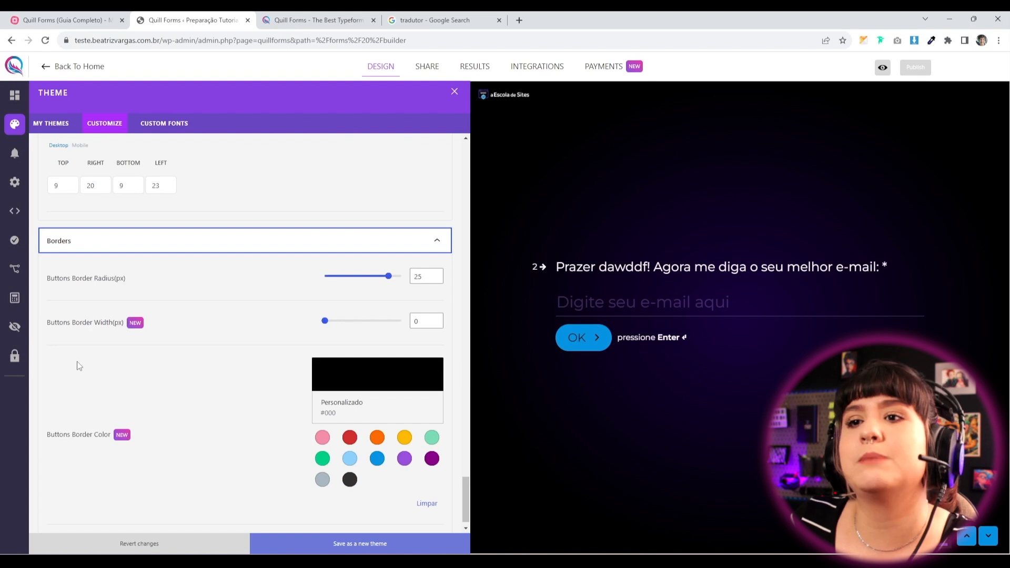
pyautogui.scroll(-1, 250, 389)
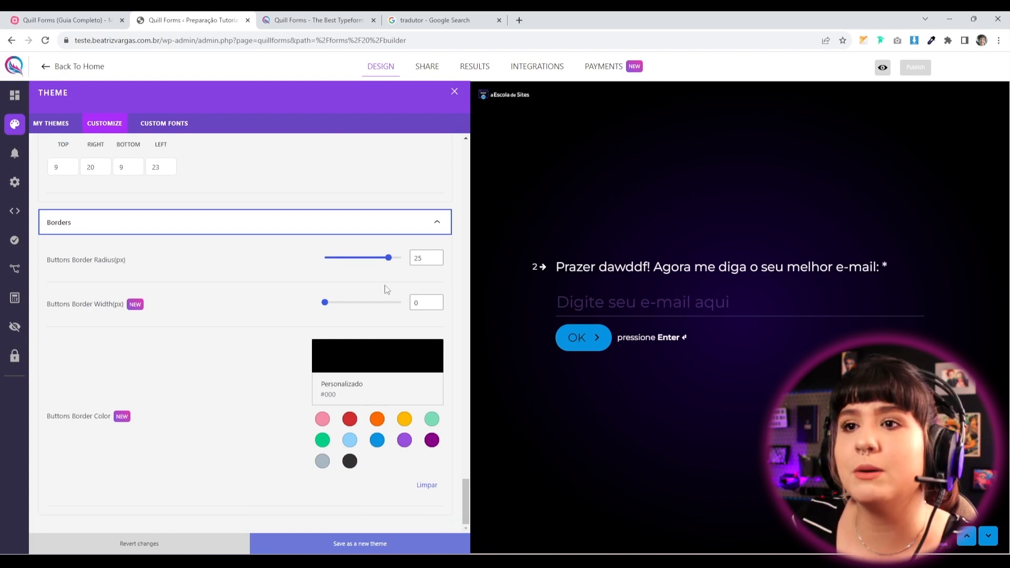
pyautogui.moveTo(382, 266); pyautogui.dragTo(404, 264)
pyautogui.moveTo(327, 306)
pyautogui.mouseDown()
pyautogui.moveTo(336, 308)
pyautogui.moveTo(310, 311)
pyautogui.mouseUp()
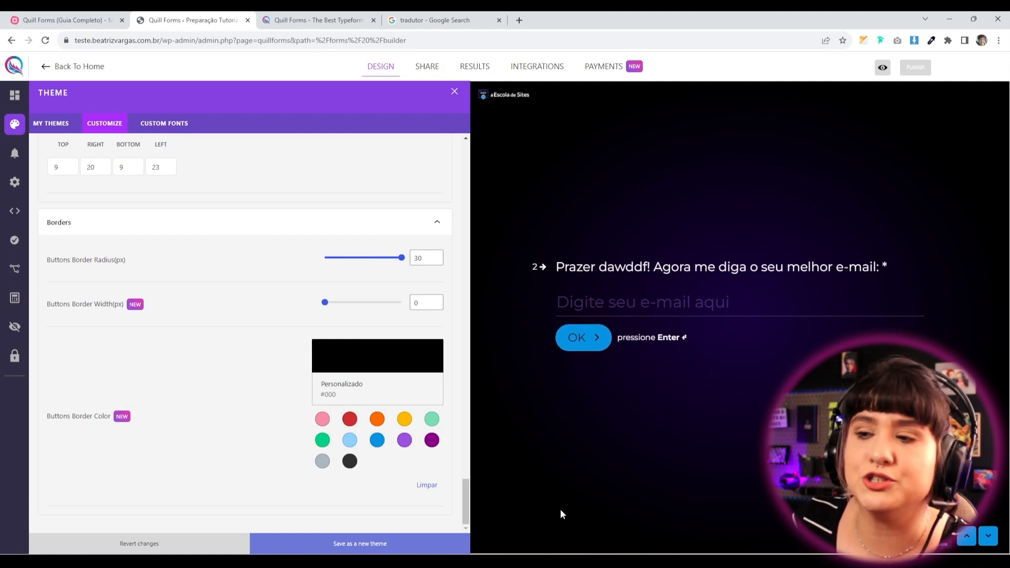
# Save the customised settings as a new theme.
pyautogui.click(339, 543)
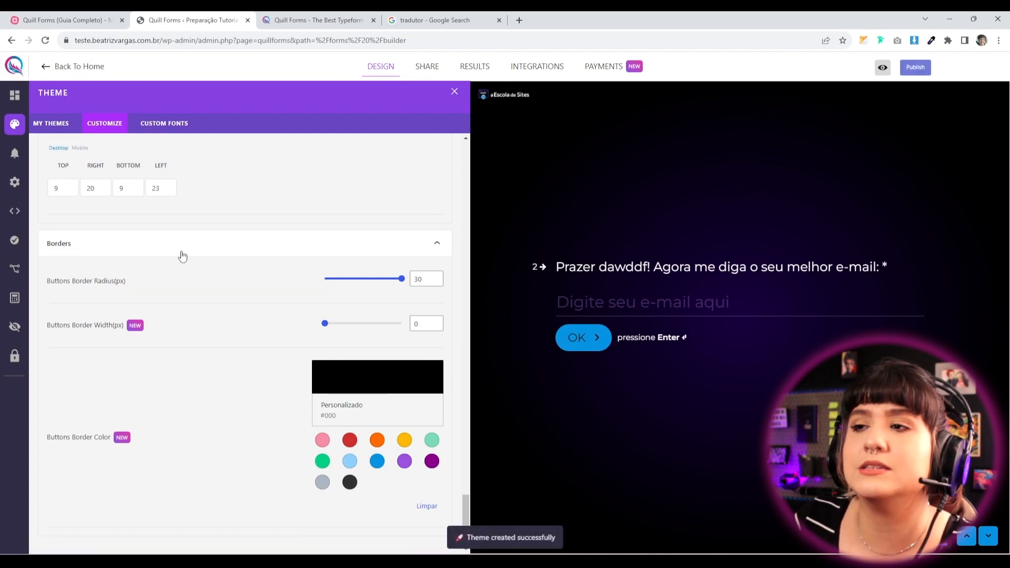
pyautogui.scroll(2, 724, 409)
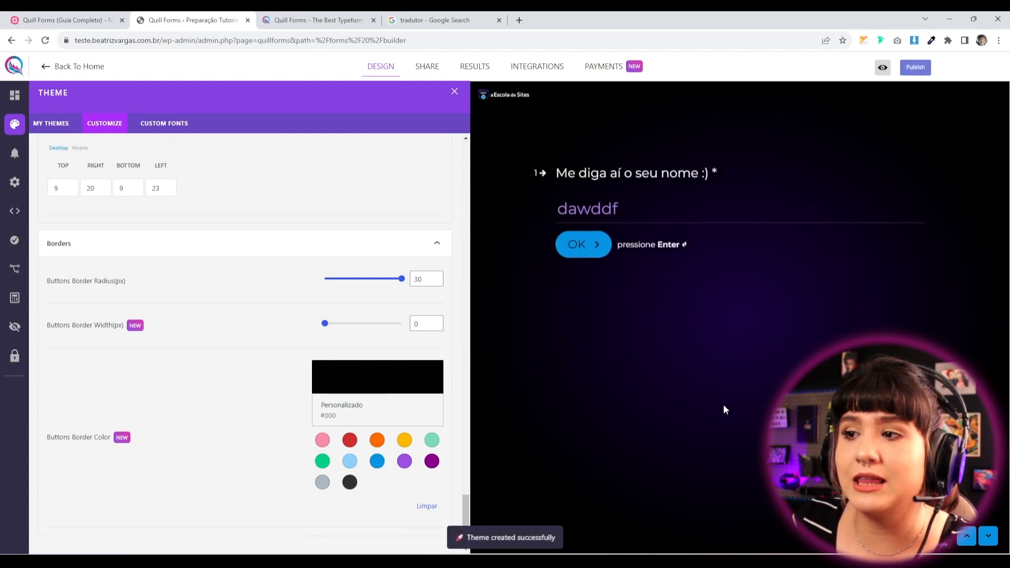
pyautogui.scroll(-2, 720, 405)
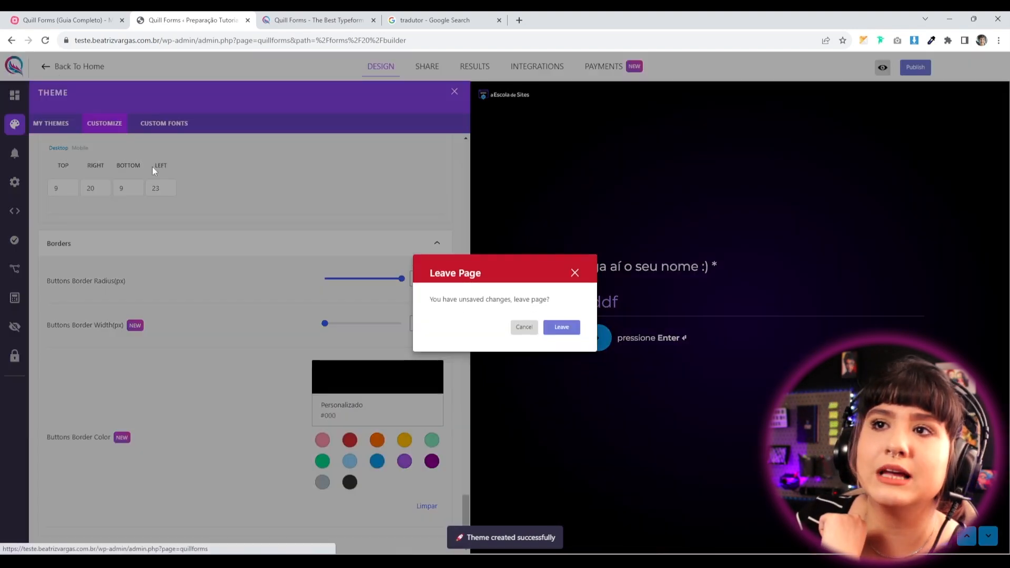
# Stay in the builder instead of leaving, and publish the form.
pyautogui.click(57, 67)
pyautogui.click(577, 275)
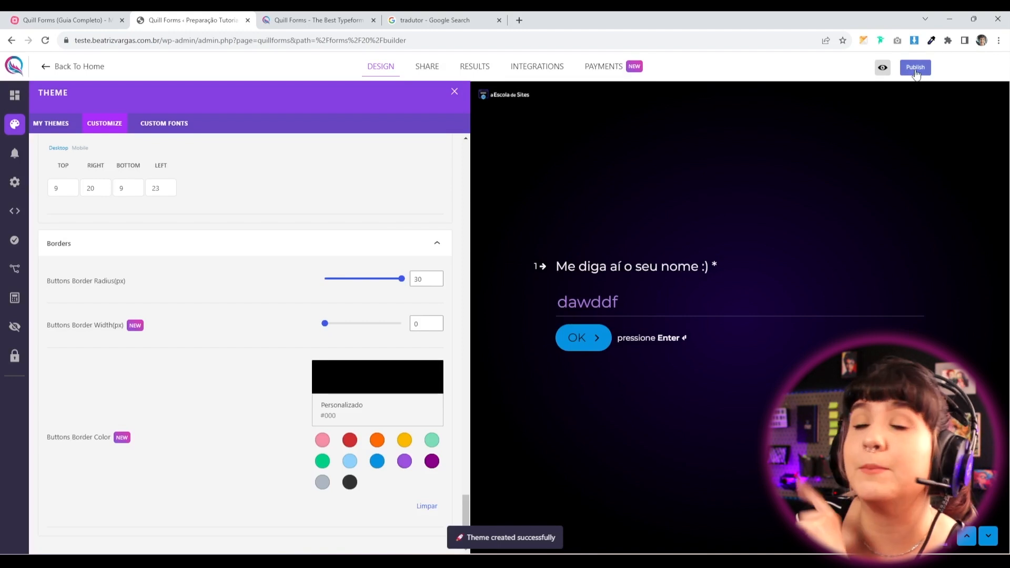
pyautogui.click(915, 71)
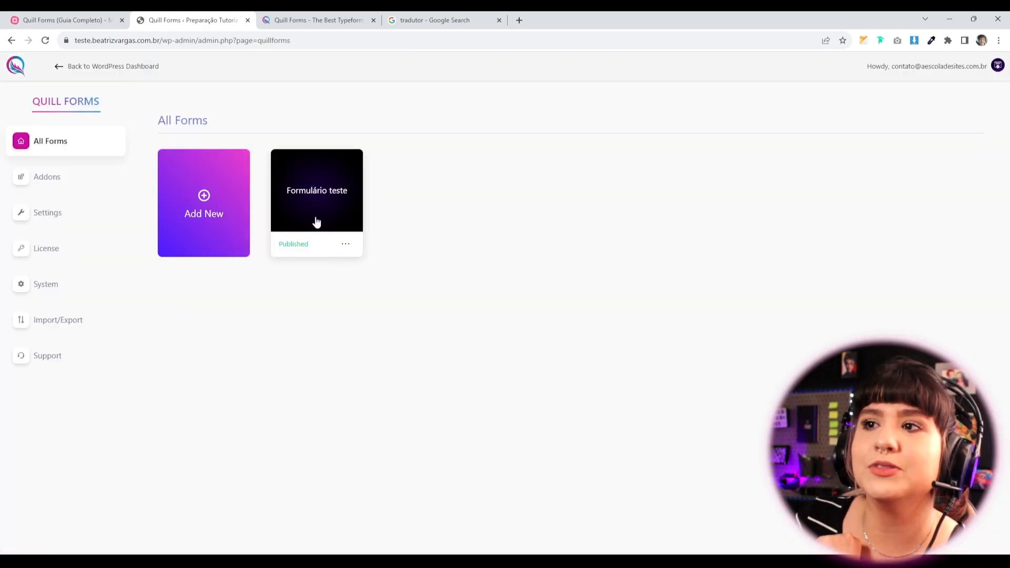
# Reopen Formulário teste from the forms list and view its saved themes.
pyautogui.click(44, 185)
pyautogui.click(47, 156)
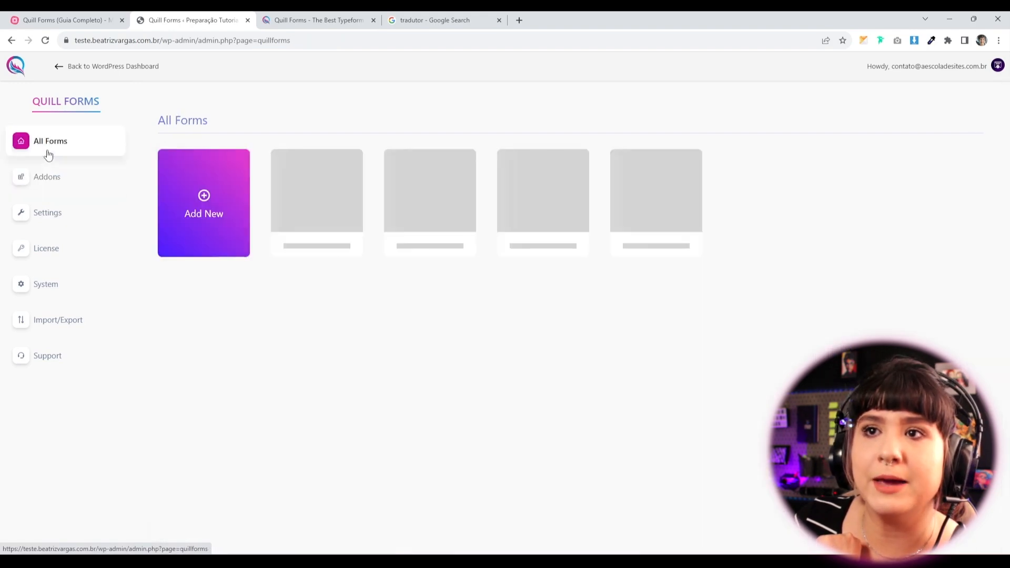
pyautogui.click(315, 196)
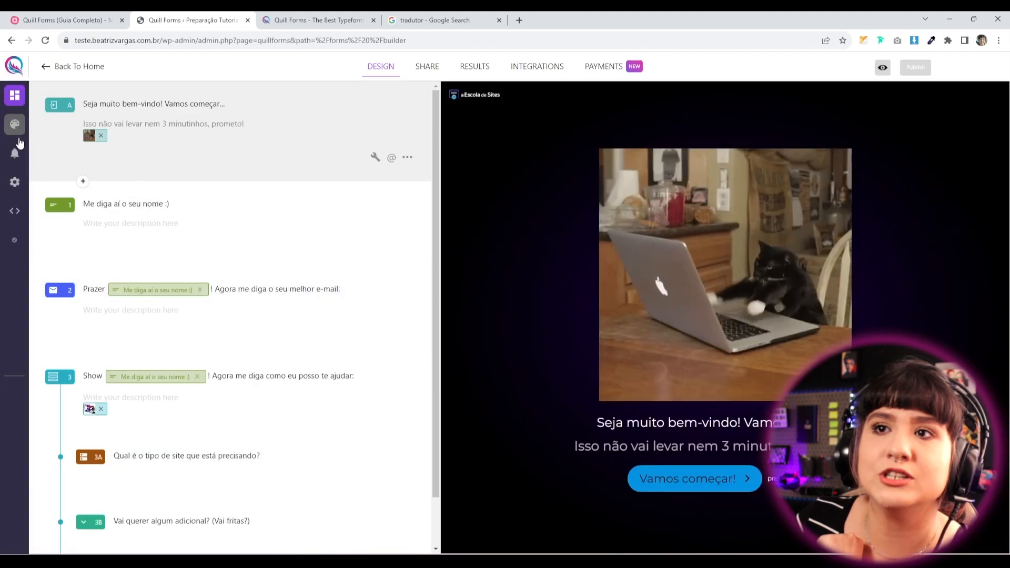
pyautogui.click(15, 125)
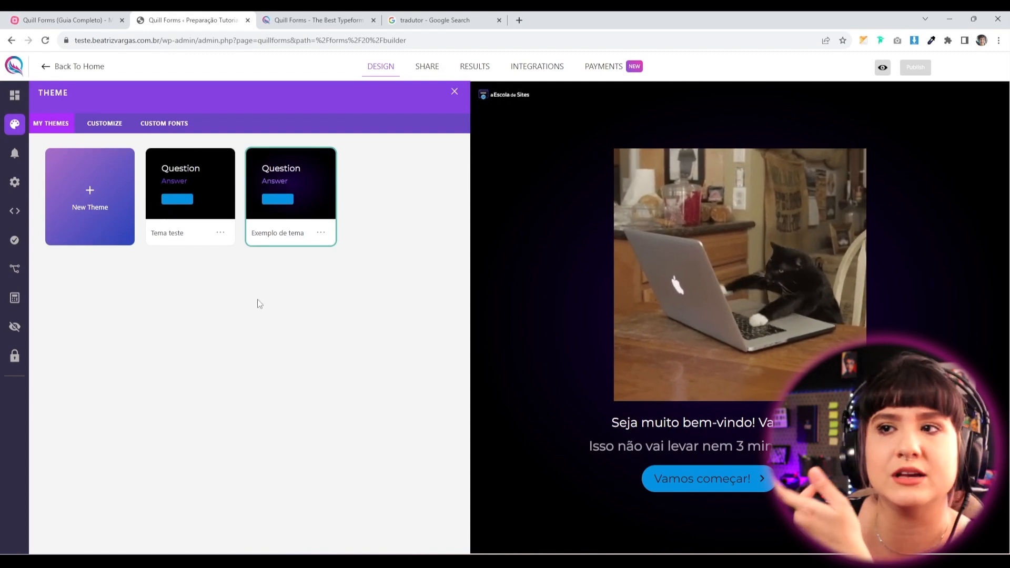
pyautogui.click(882, 67)
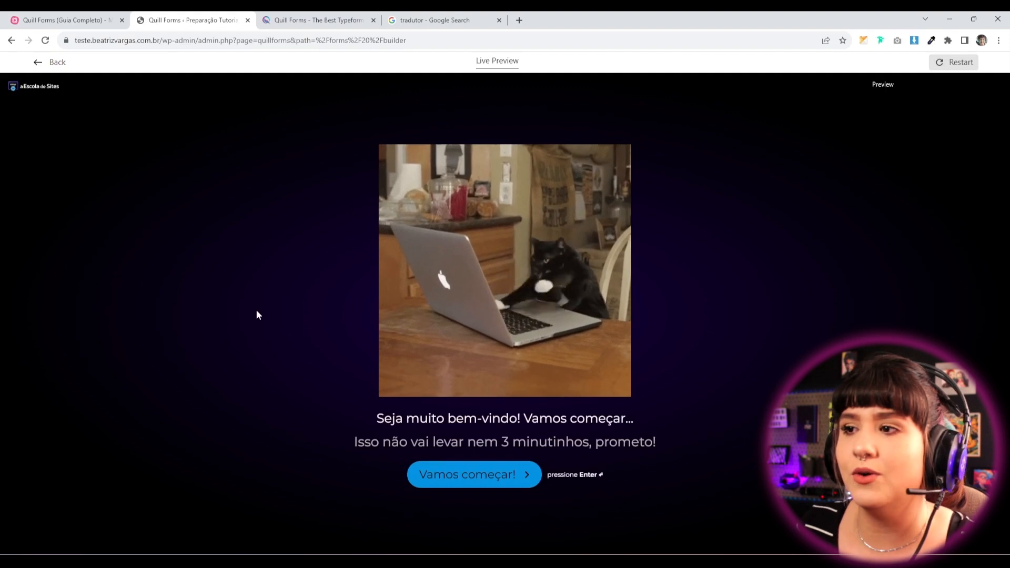
pyautogui.press('Return')
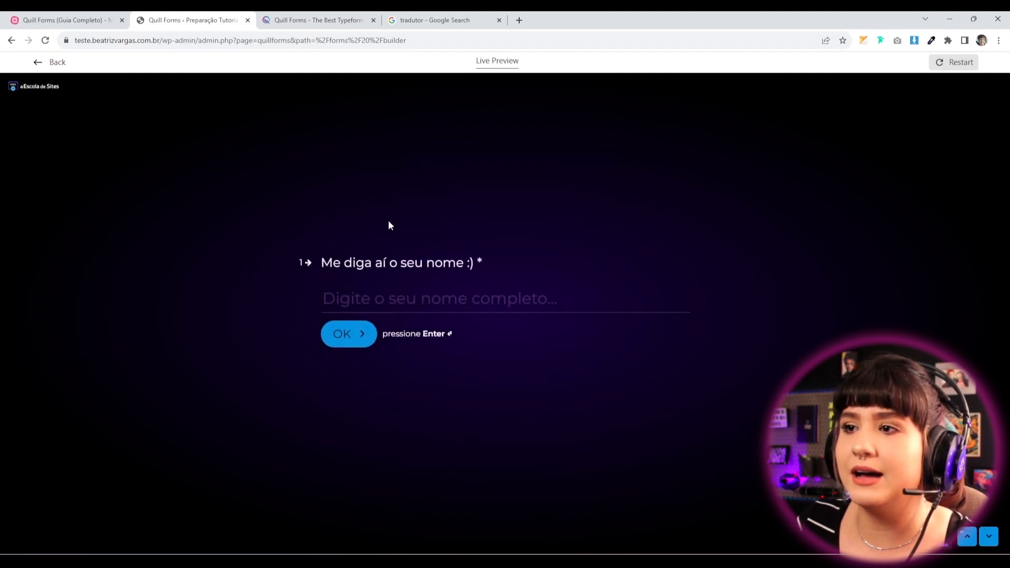
pyautogui.click(981, 541)
pyautogui.write('adada')
pyautogui.press('Return')
pyautogui.press('alt')
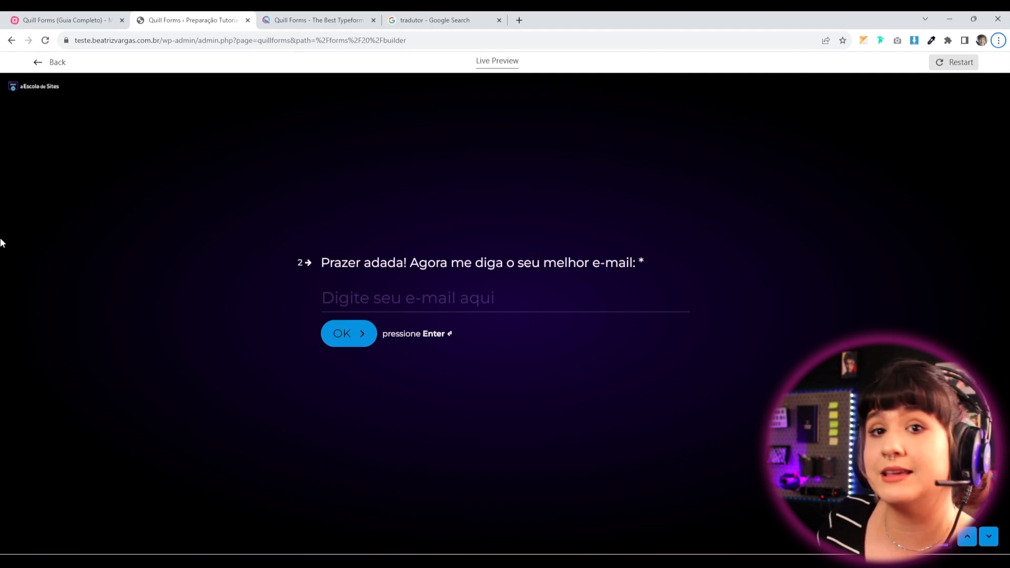
pyautogui.click(52, 62)
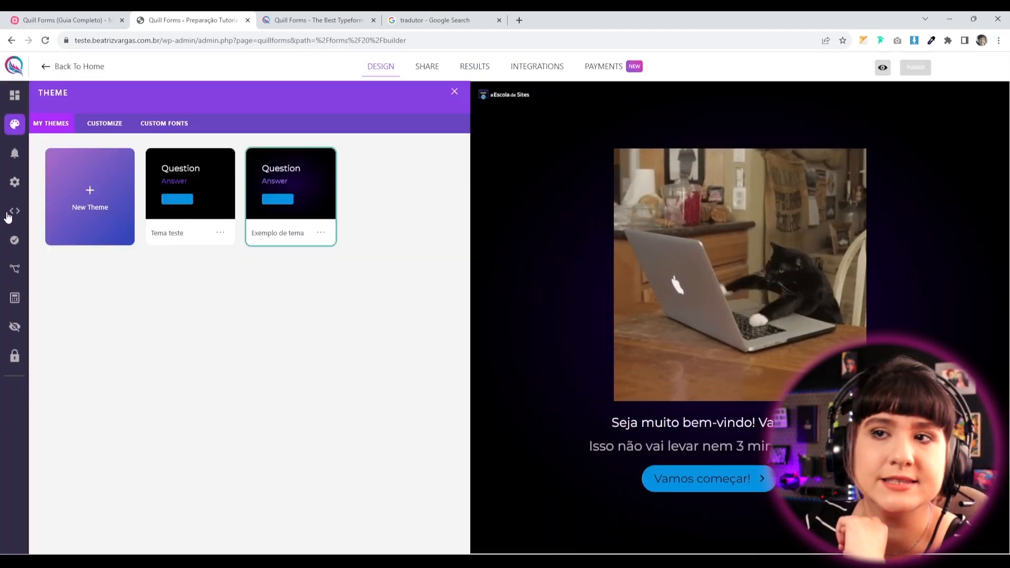
# Show Formulário teste's empty Custom CSS editor, glancing briefly at the comparison page tab.
pyautogui.click(13, 211)
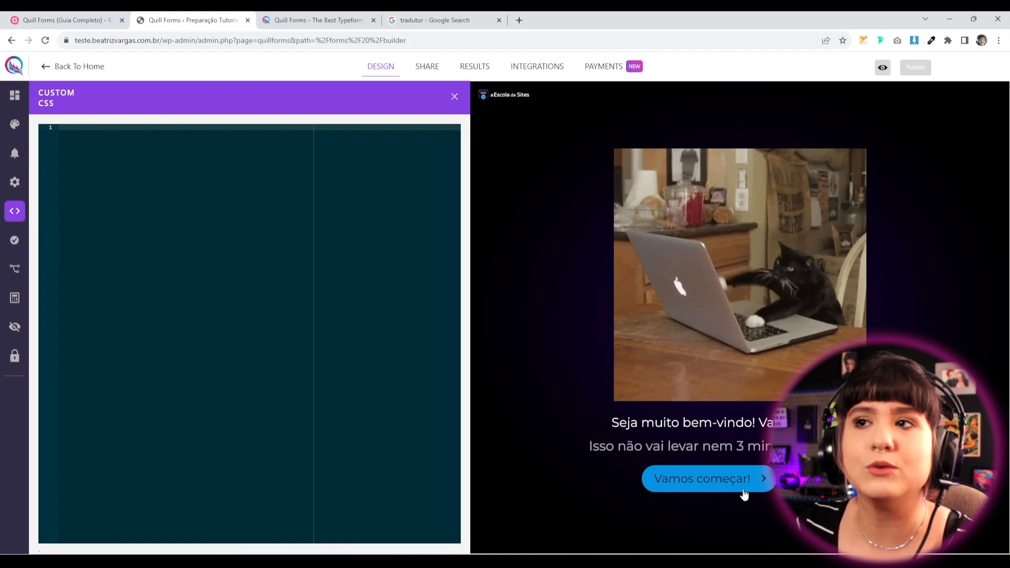
pyautogui.click(316, 20)
pyautogui.click(212, 15)
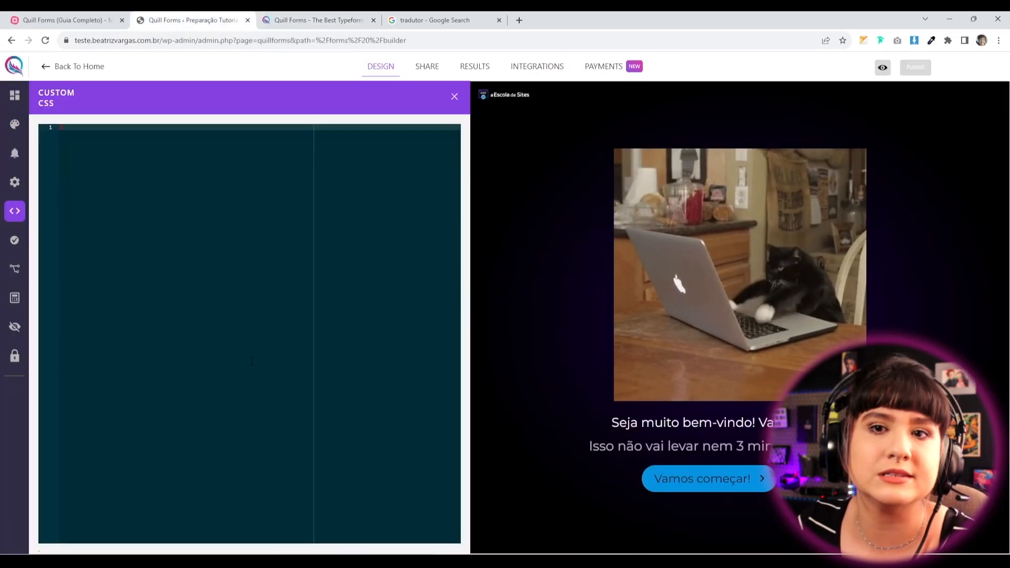
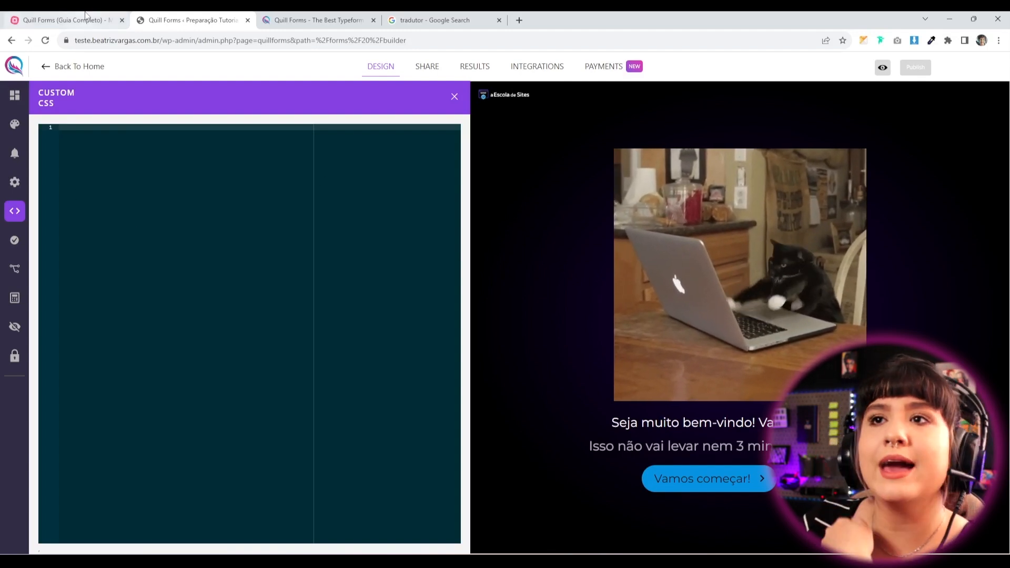
# Switch to the MindMeister mind map of course topics.
pyautogui.click(63, 20)
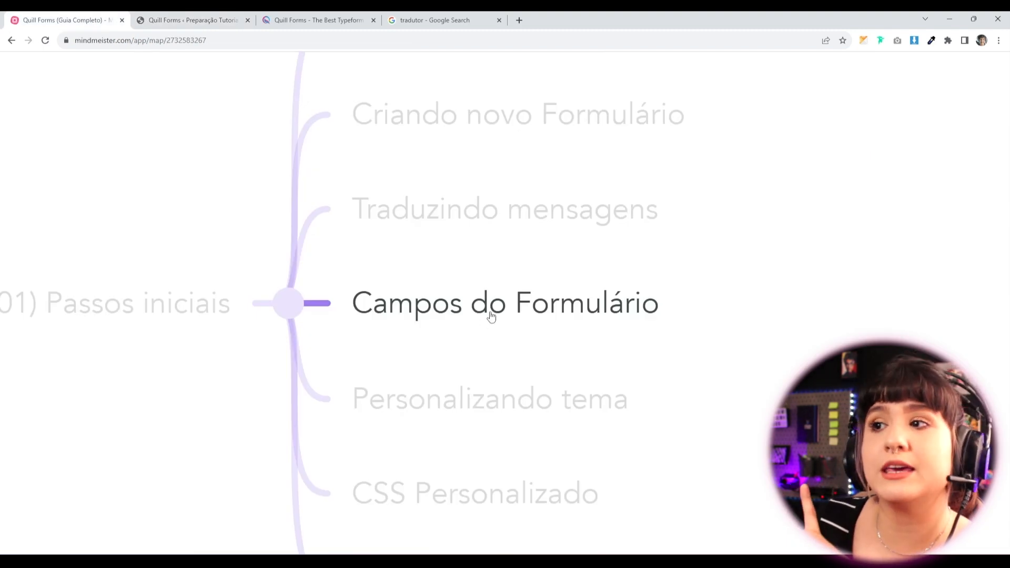
# Advance the mind-map presentation past CSS Personalizado to Notificações por e-mail, then return to Quill Forms.
pyautogui.press('Right')
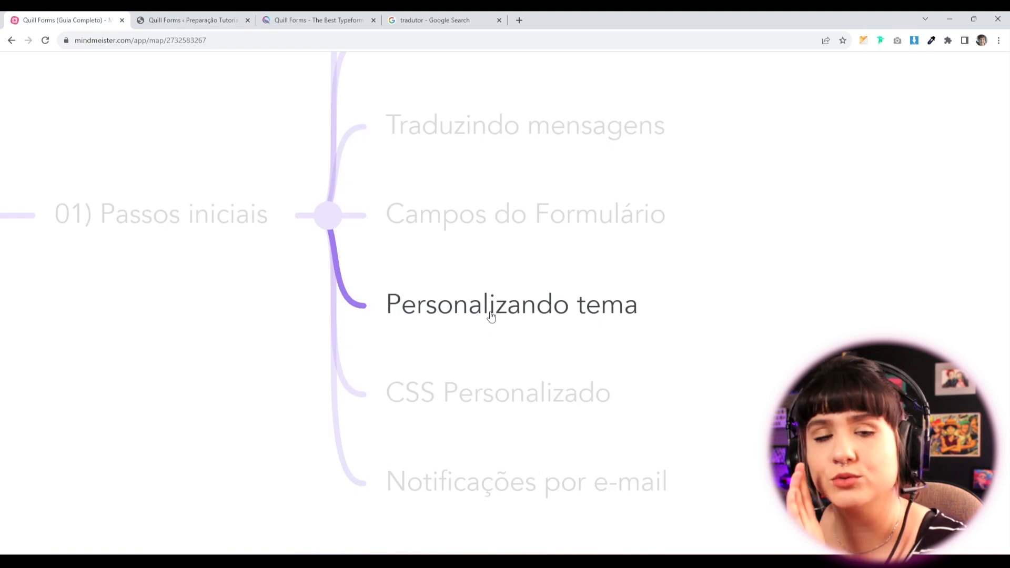
pyautogui.press('Right')
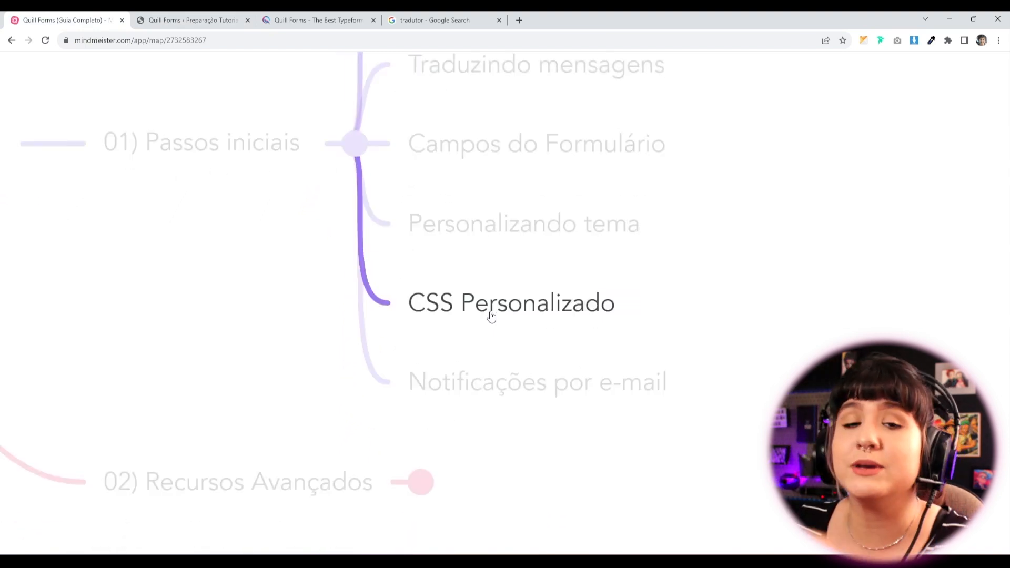
pyautogui.press('Right')
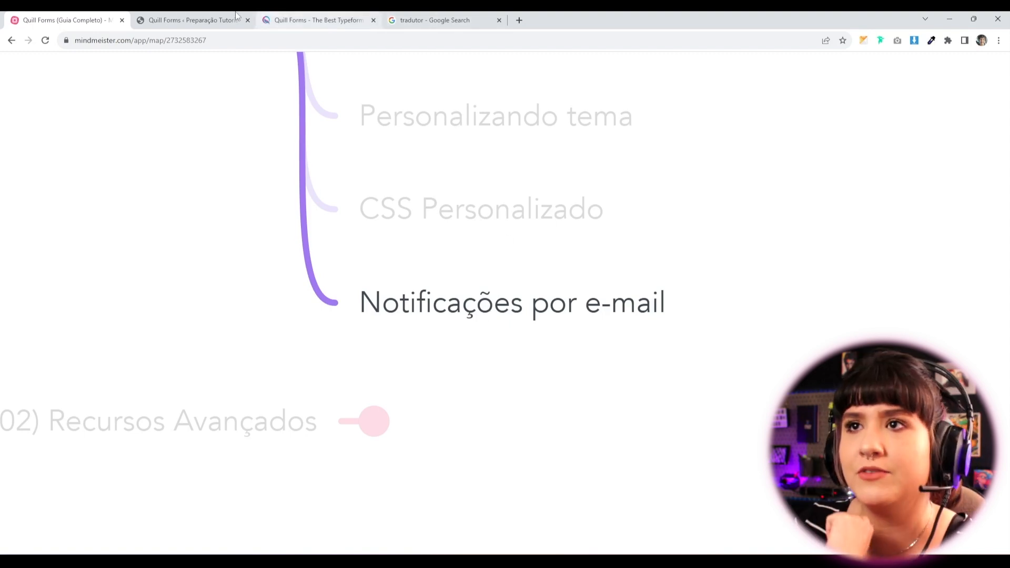
pyautogui.click(191, 20)
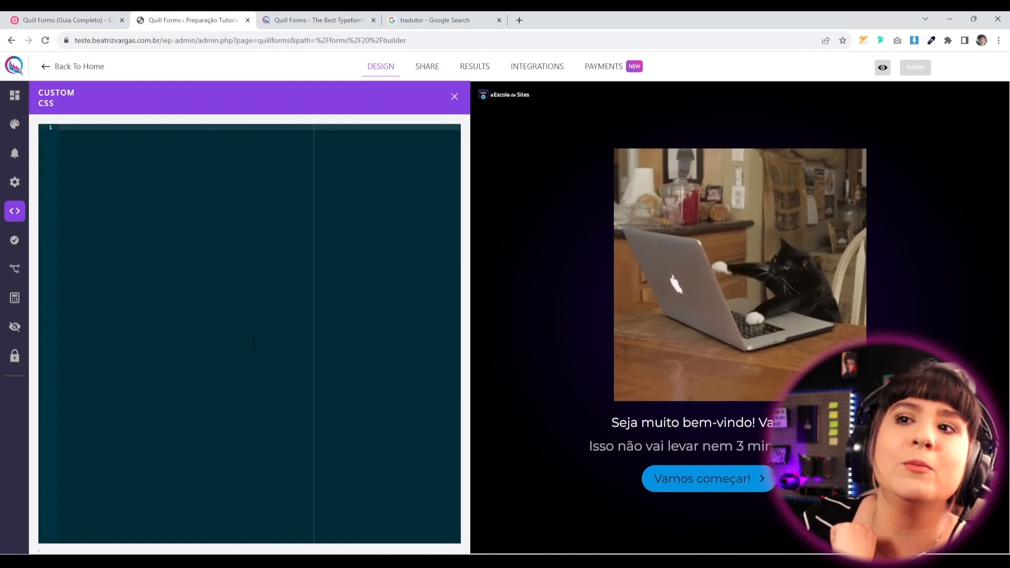
# Create a new e-mail notification, which starts titled 'Notificação - Formulário'.
pyautogui.click(14, 154)
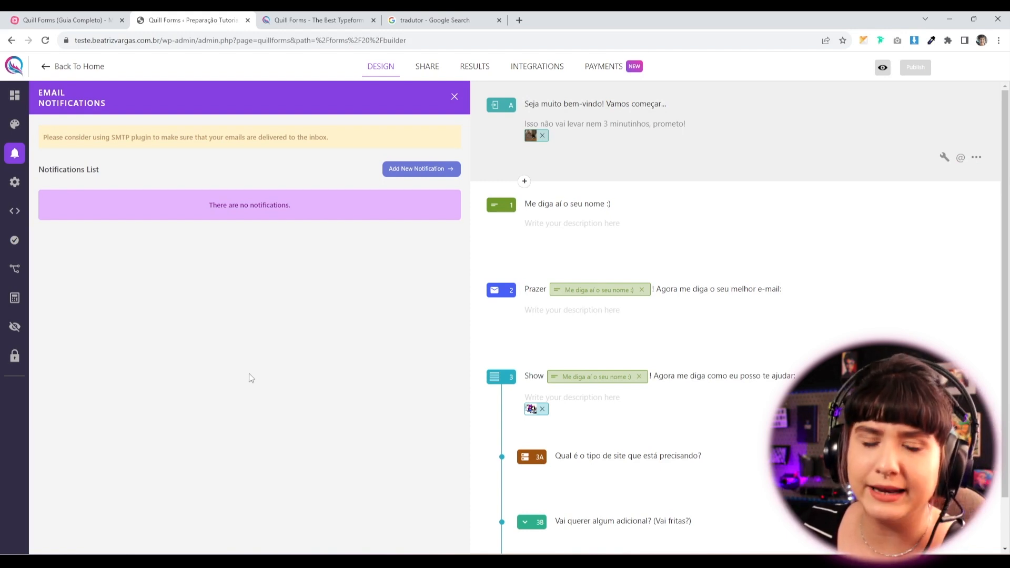
pyautogui.click(407, 178)
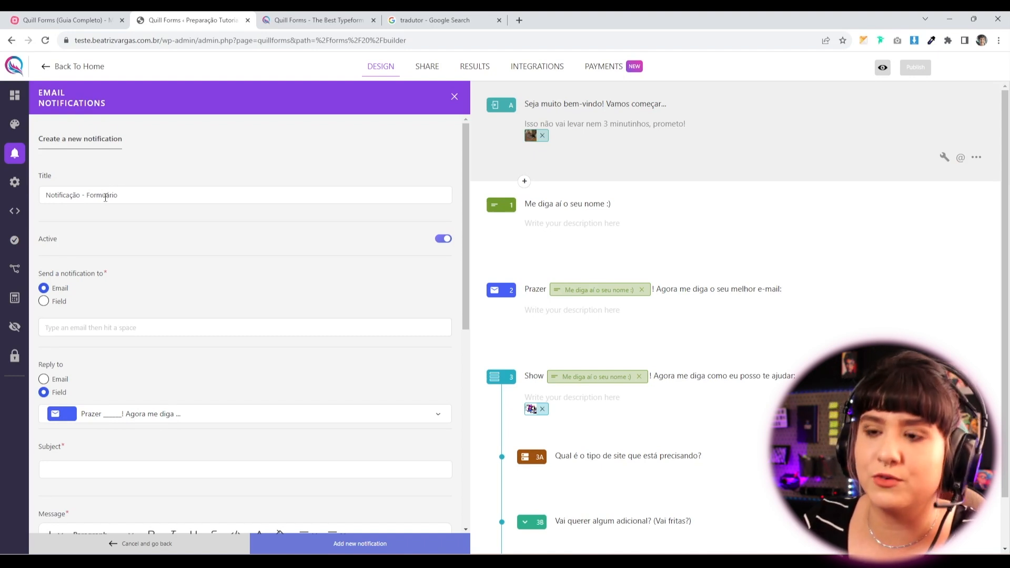
# Retitle the notification 'Notificação - Formulário de teste' and add the admin e-mail address as recipient.
pyautogui.write('de teste')
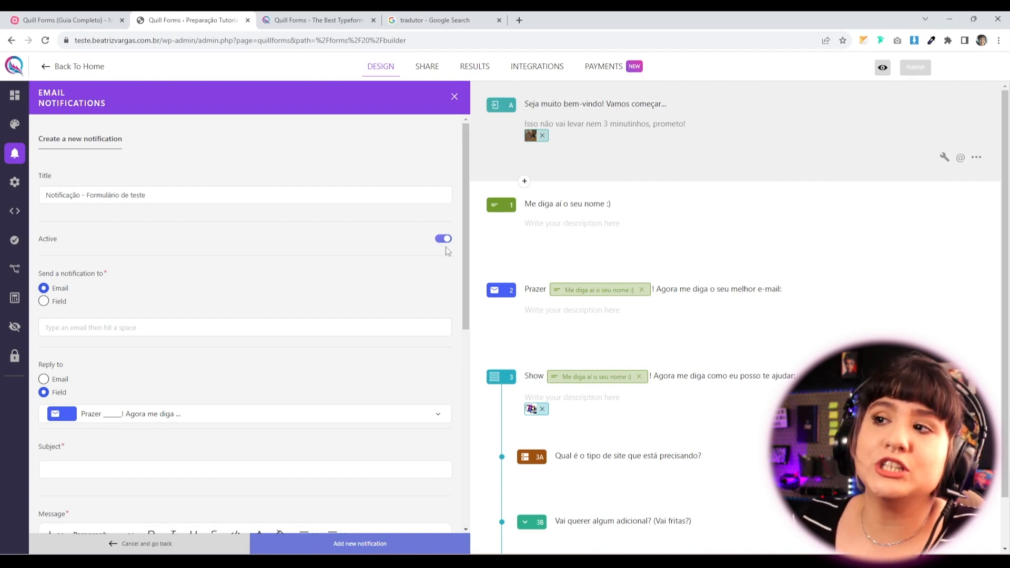
pyautogui.scroll(-1, 295, 269)
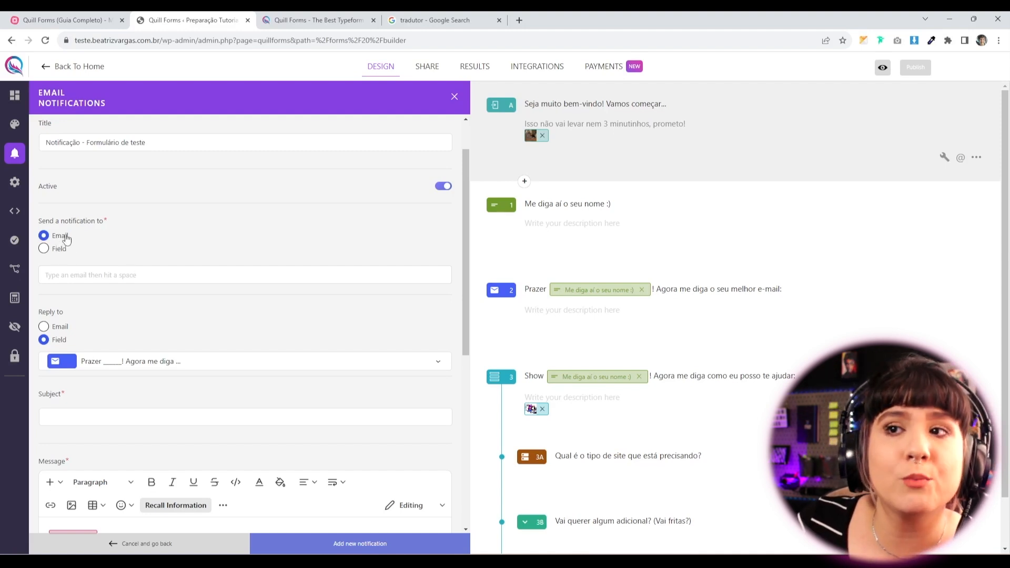
pyautogui.click(87, 275)
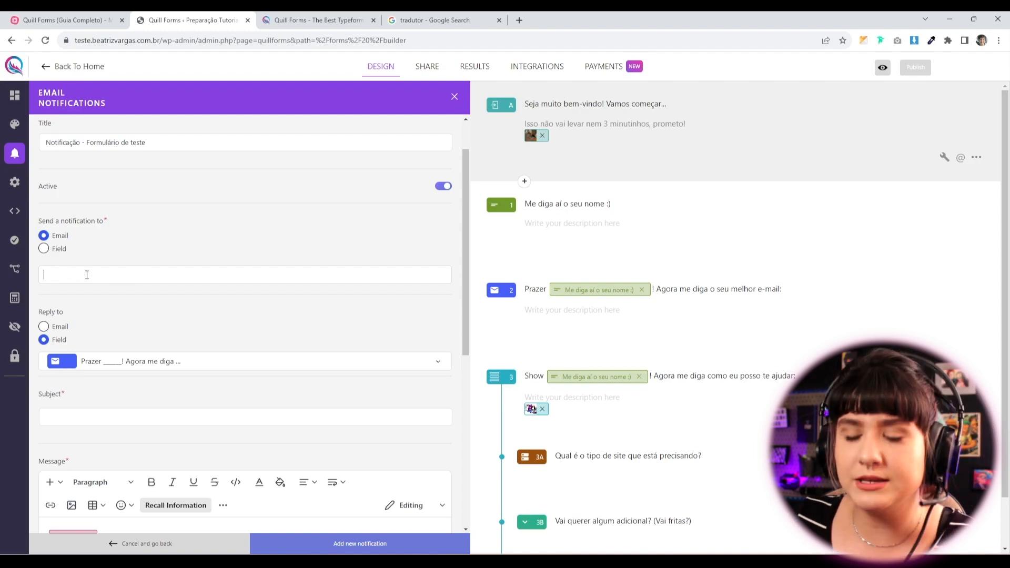
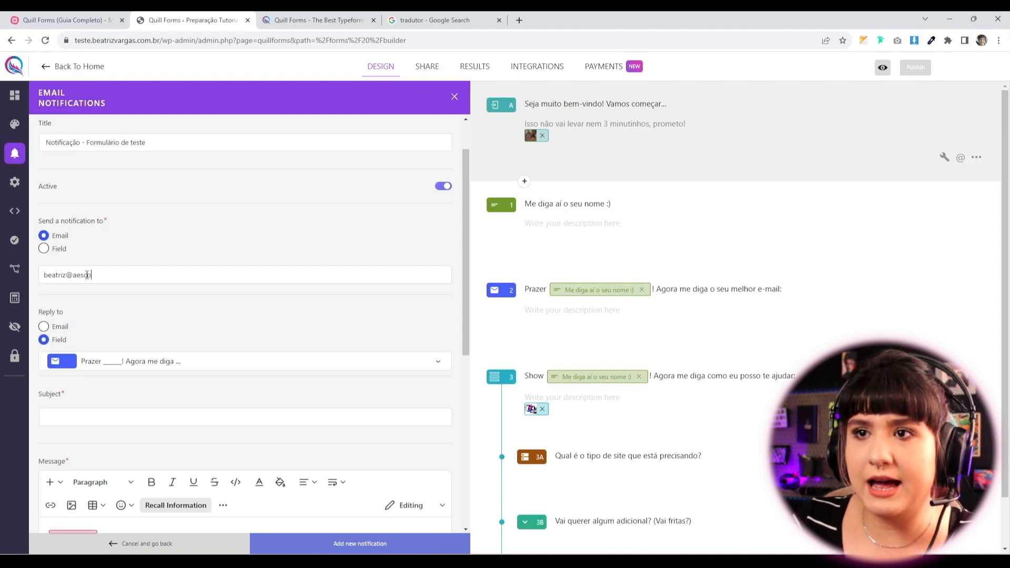
pyautogui.press('Return')
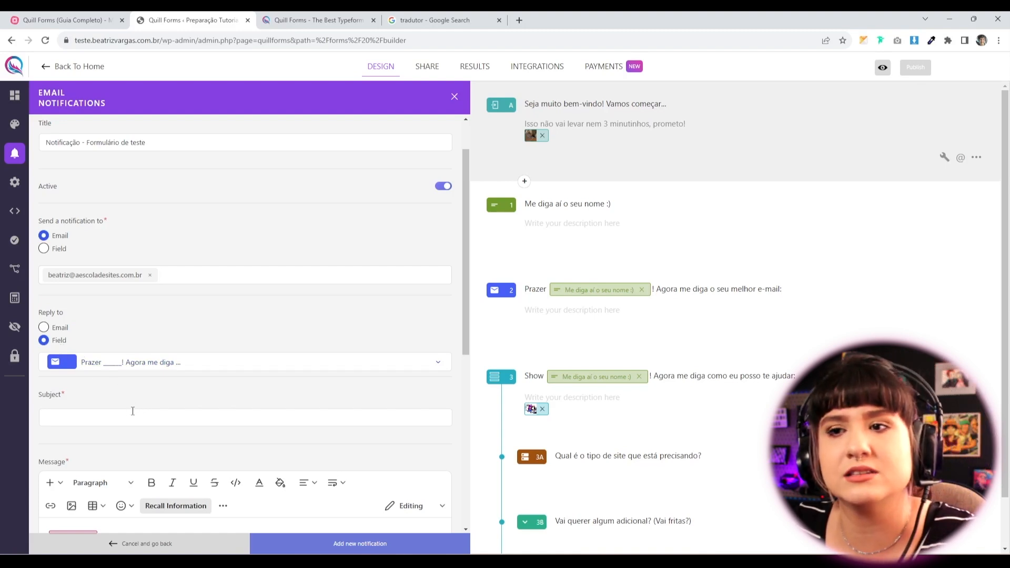
# Set the notification subject to 'Nova resposta - Formulário de teste'.
pyautogui.scroll(-1, 114, 416)
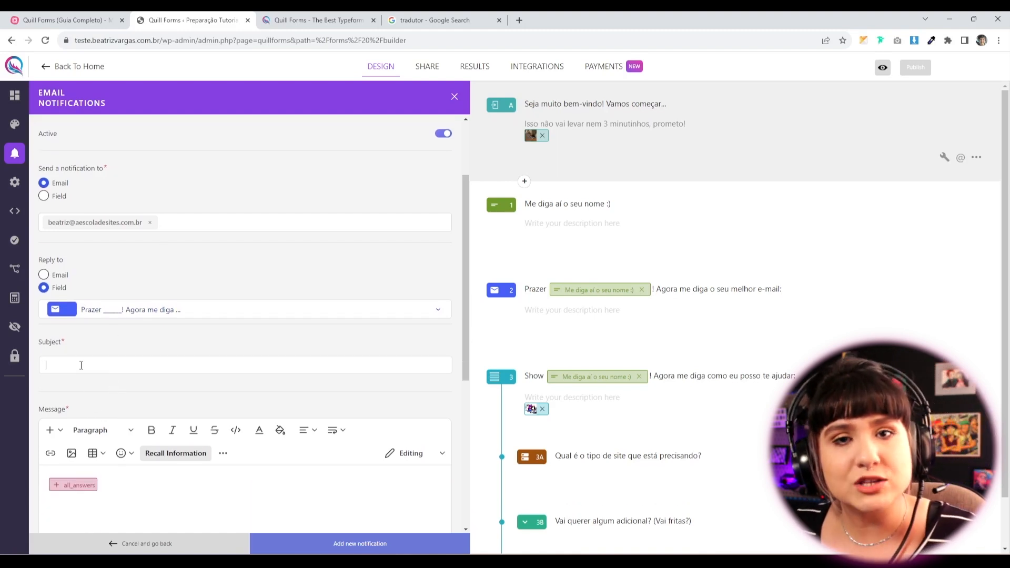
pyautogui.write('Nome')
pyautogui.press('BackSpace')
pyautogui.press('BackSpace')
pyautogui.write('va respos')
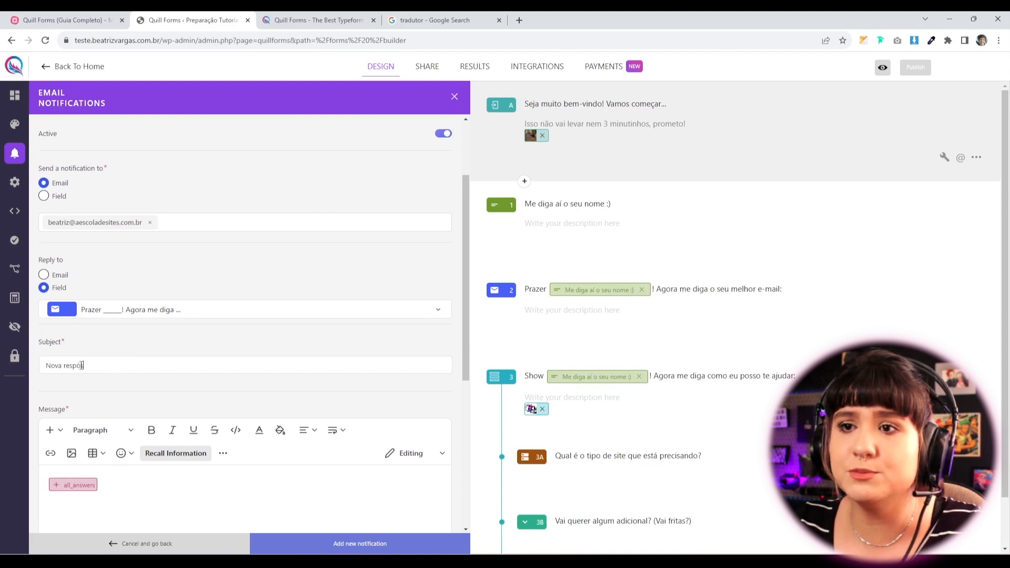
pyautogui.write('ta - Formu')
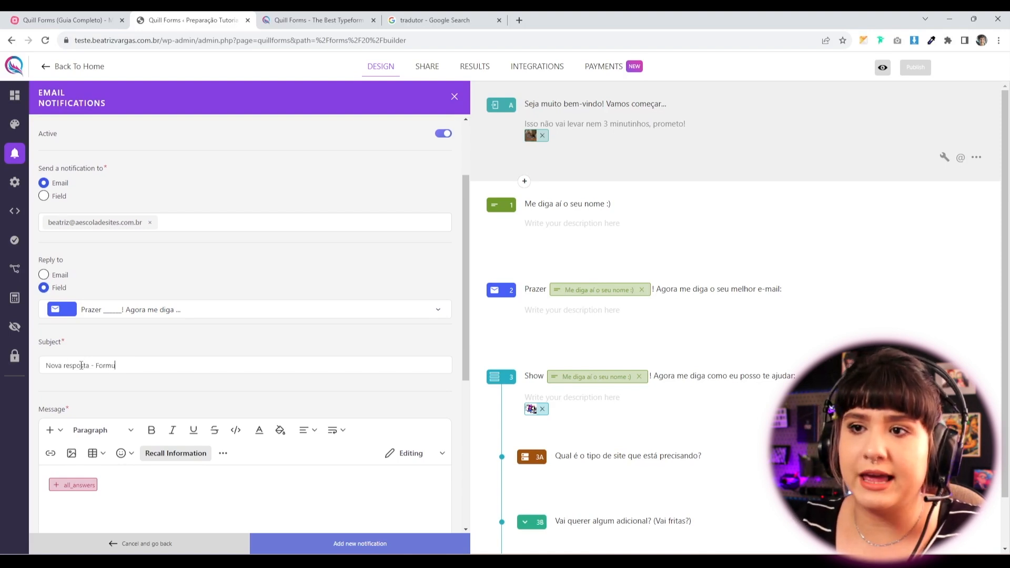
pyautogui.write('lário de teste')
# Try an @ recall in the message below all_answers, delete it, and save the notification.
pyautogui.scroll(-3, 146, 432)
pyautogui.click(148, 427)
pyautogui.scroll(-3, 90, 400)
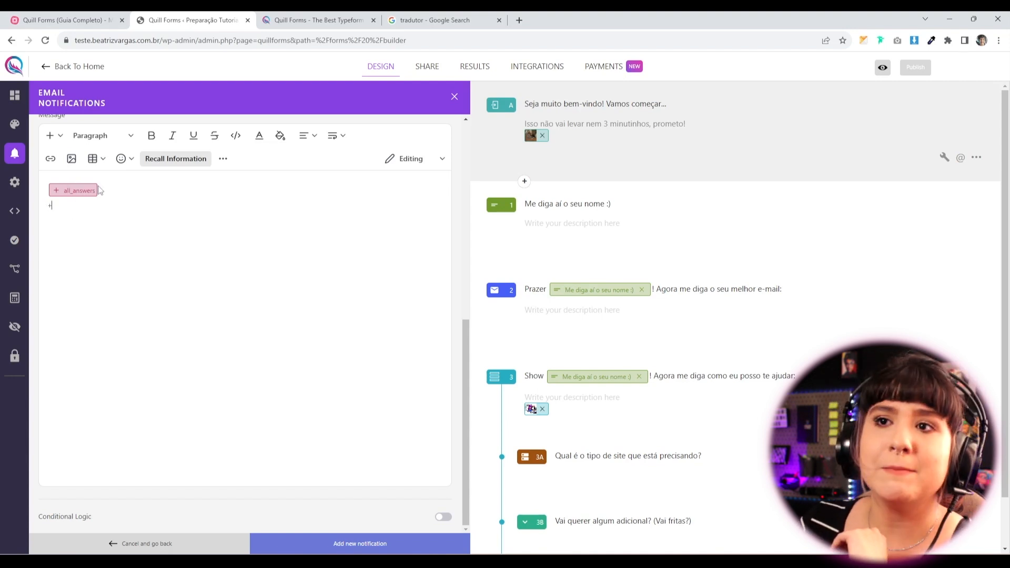
pyautogui.write('@')
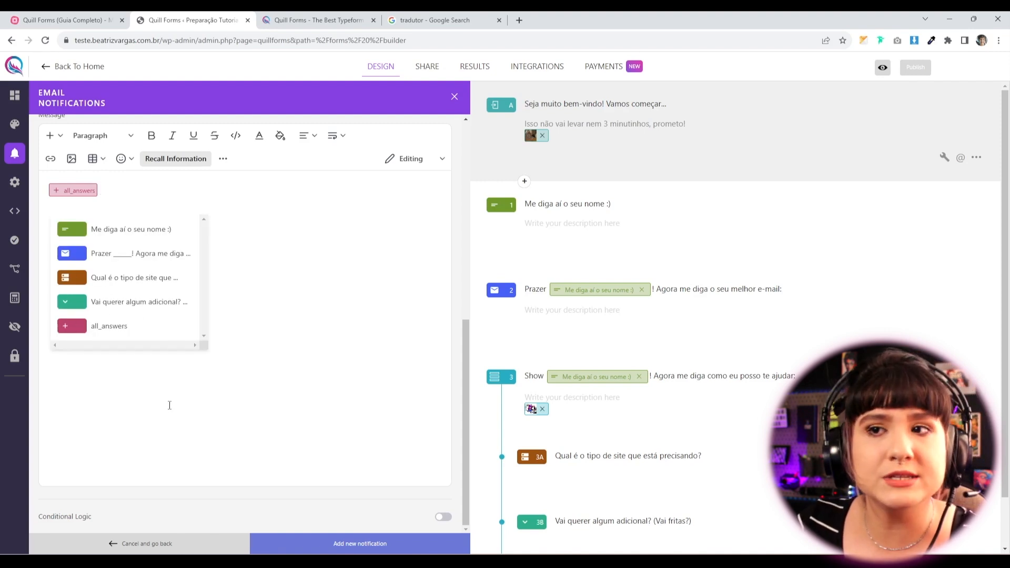
pyautogui.write('asas')
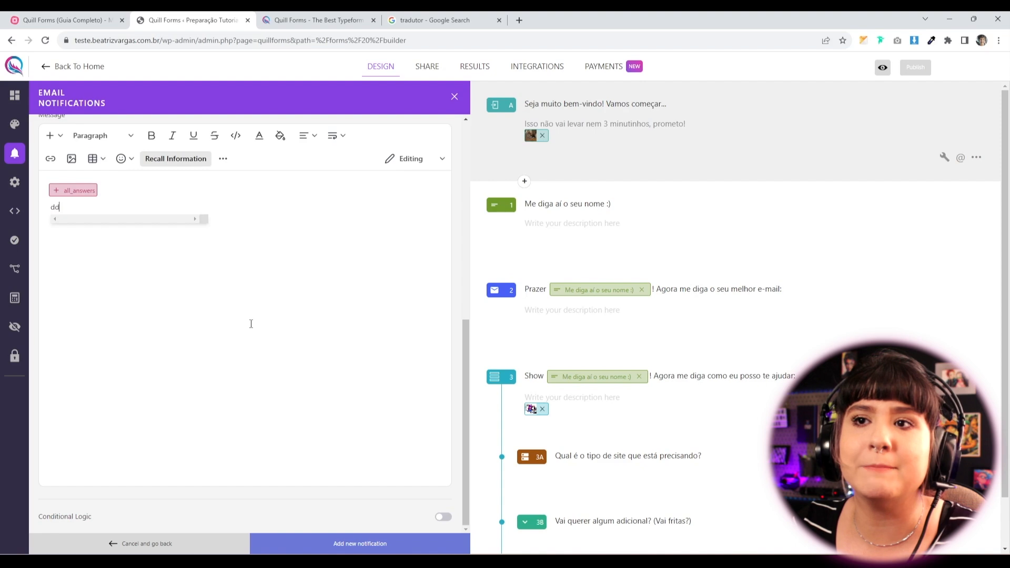
pyautogui.press('BackSpace')
pyautogui.press('BackSpace')
pyautogui.press('BackSpace')
pyautogui.press('BackSpace')
pyautogui.press('BackSpace')
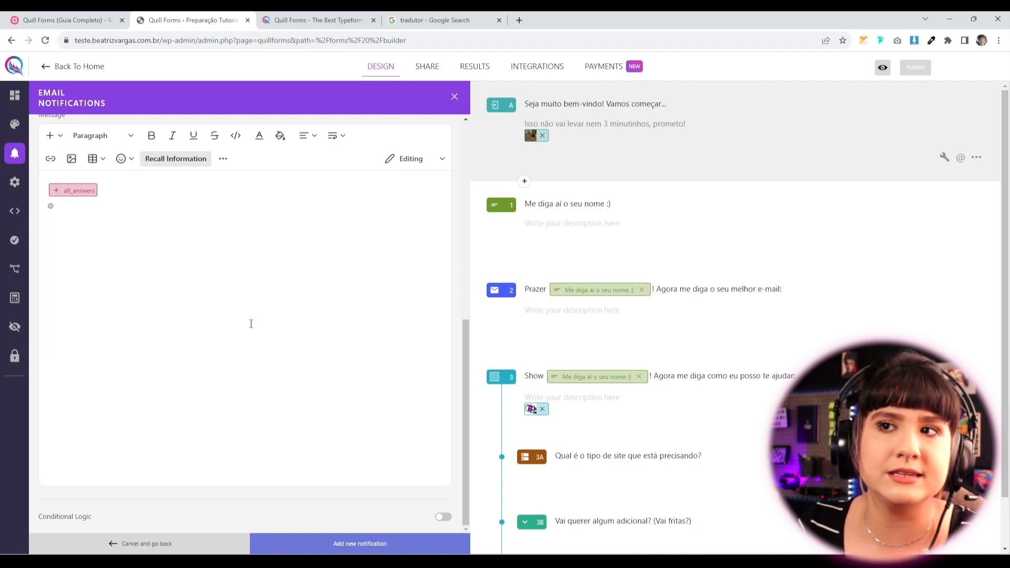
pyautogui.press('BackSpace')
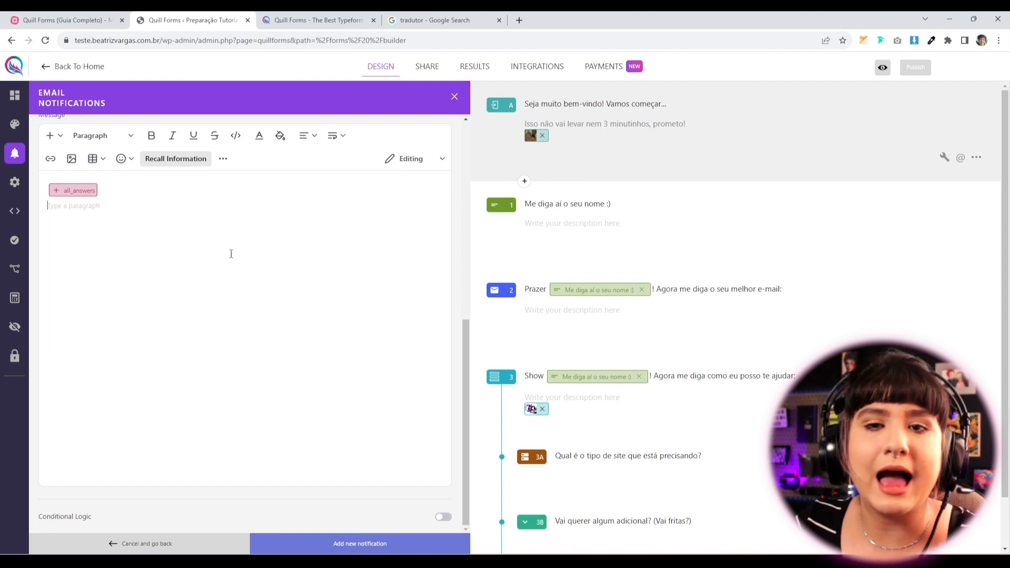
pyautogui.click(309, 545)
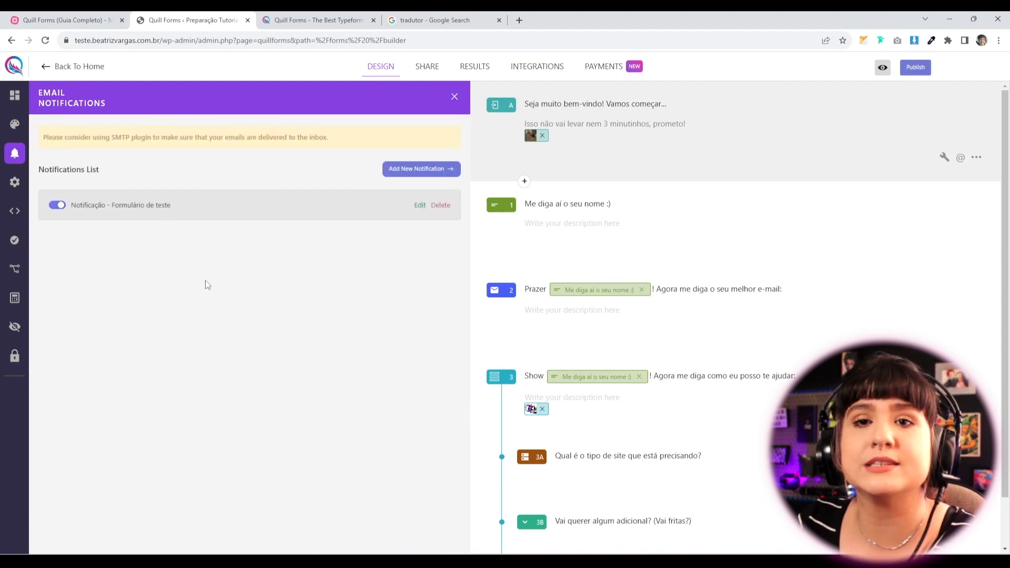
# Translate the builder page into Portuguese and highlight the SMTP plugin advice text.
pyautogui.rightClick(150, 298)
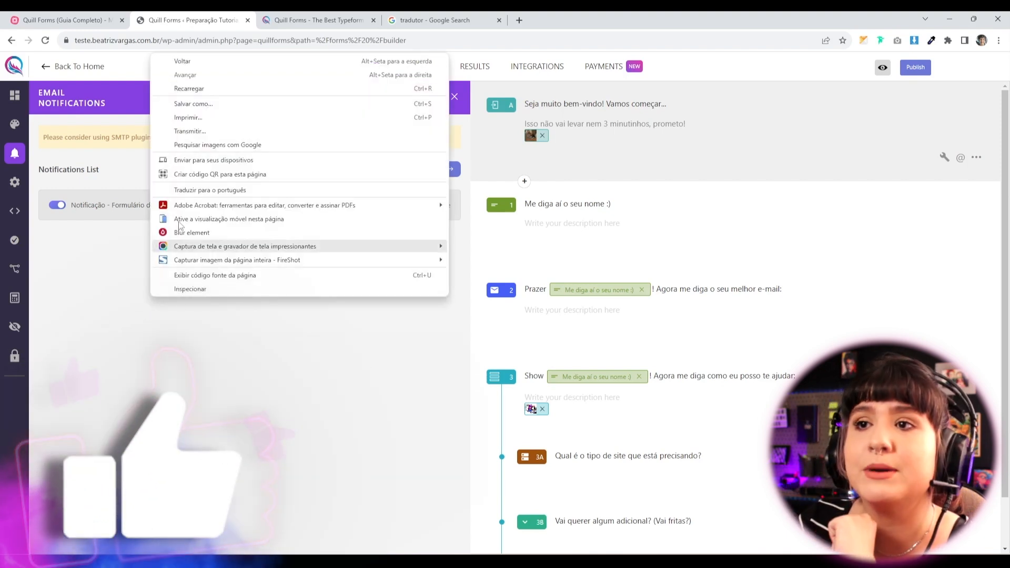
pyautogui.click(204, 189)
pyautogui.moveTo(349, 141); pyautogui.dragTo(37, 146)
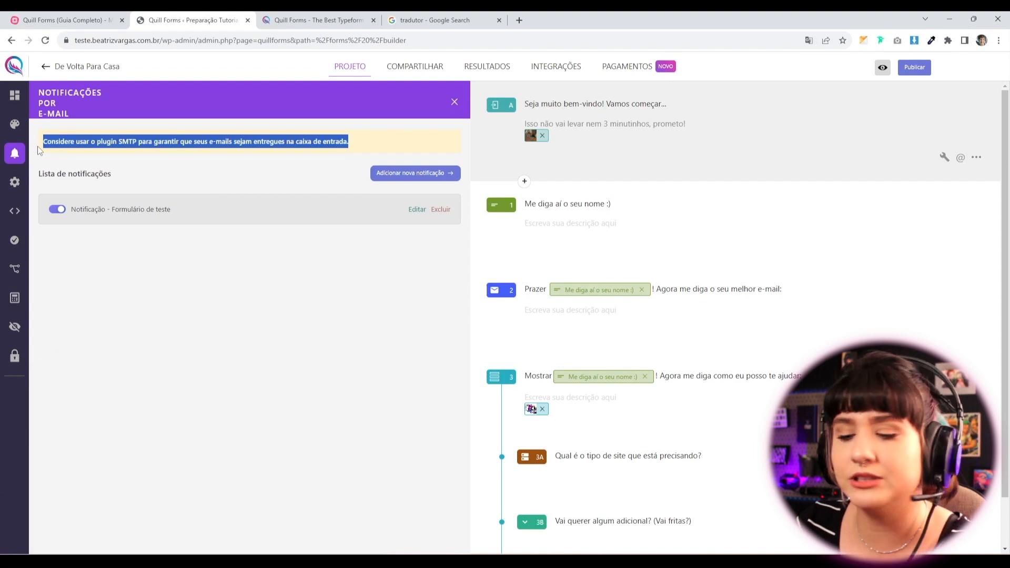
pyautogui.click(37, 146)
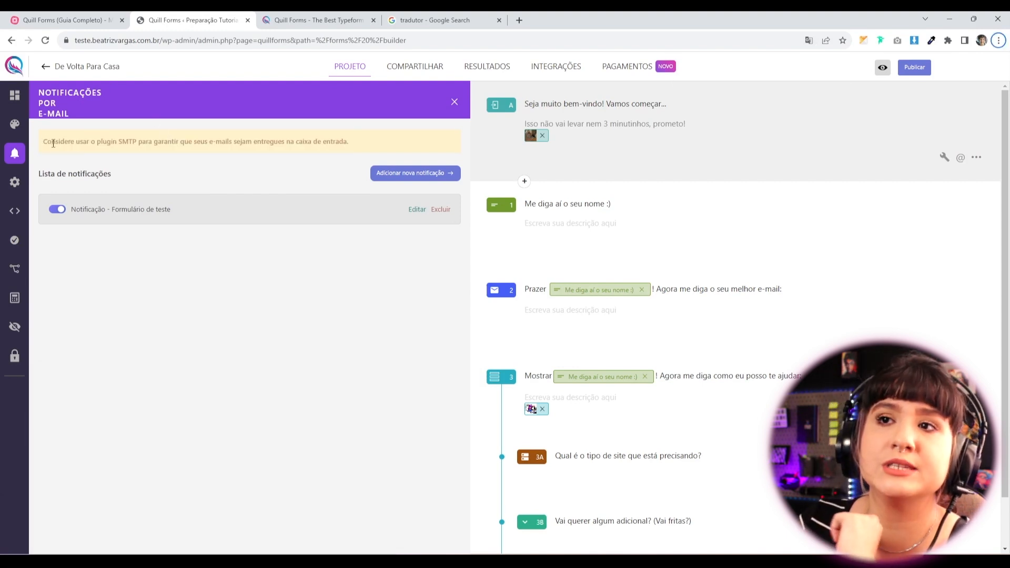
pyautogui.moveTo(51, 142); pyautogui.dragTo(149, 142)
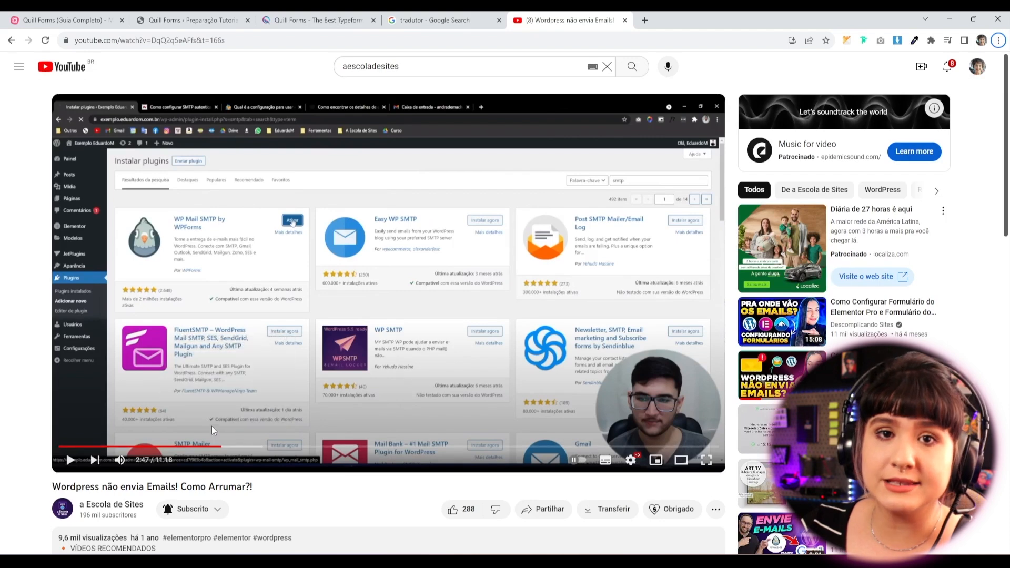
# Highlight the title of the video 'Wordpress não envia Emails! Como Arrumar?!'.
pyautogui.moveTo(258, 487); pyautogui.dragTo(45, 486)
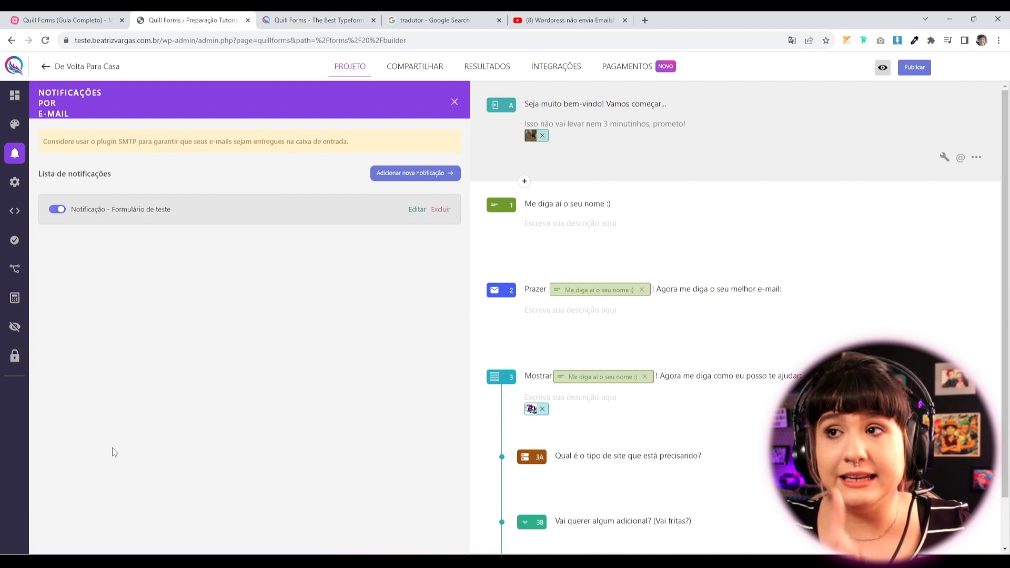
# Toggle the test notification's Active switch and publish the form.
pyautogui.click(62, 211)
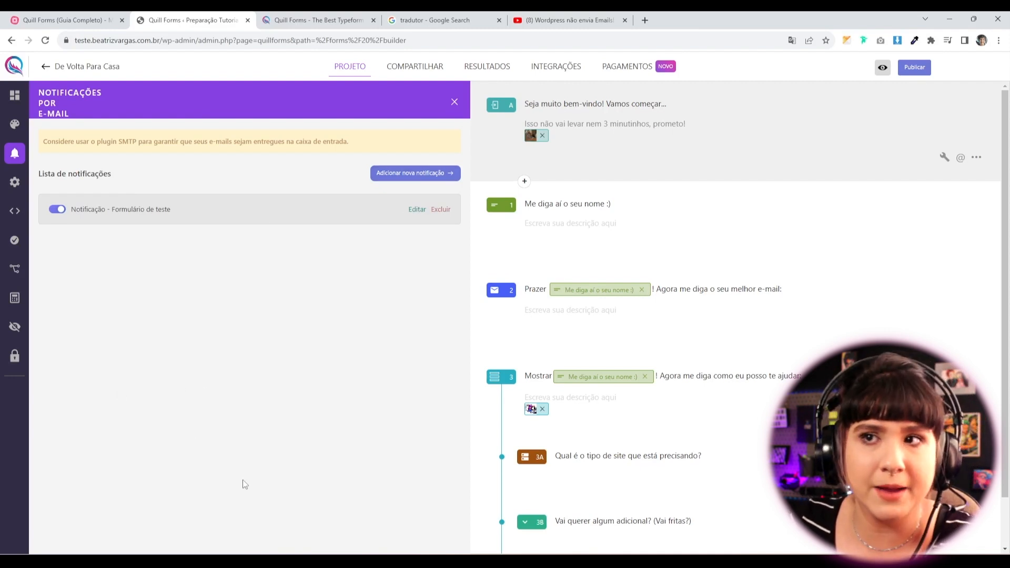
pyautogui.click(903, 73)
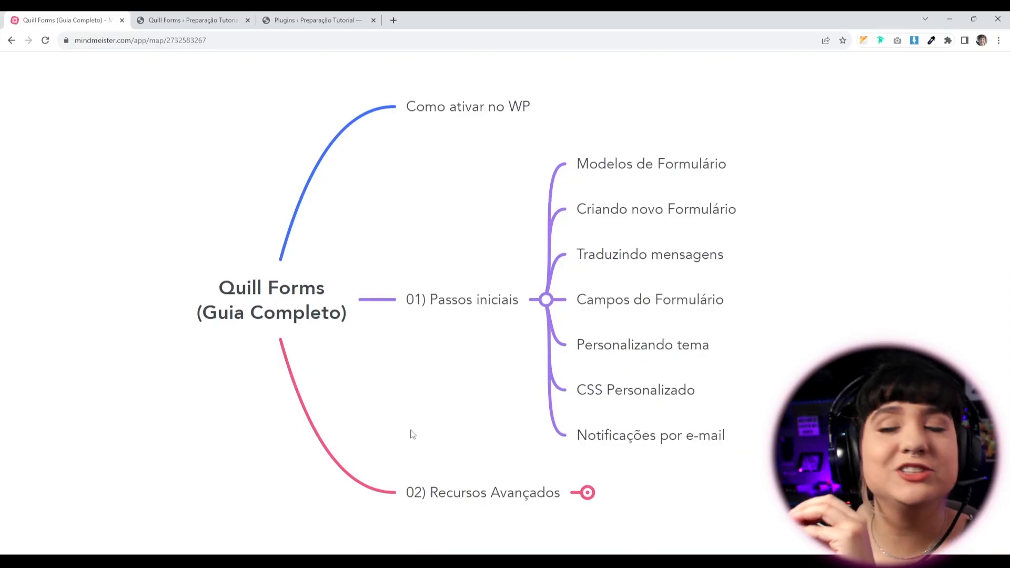
# Expand 02) Recursos Avançados and advance to Lógica condicional, then return to the builder.
pyautogui.moveTo(409, 439); pyautogui.dragTo(380, 317)
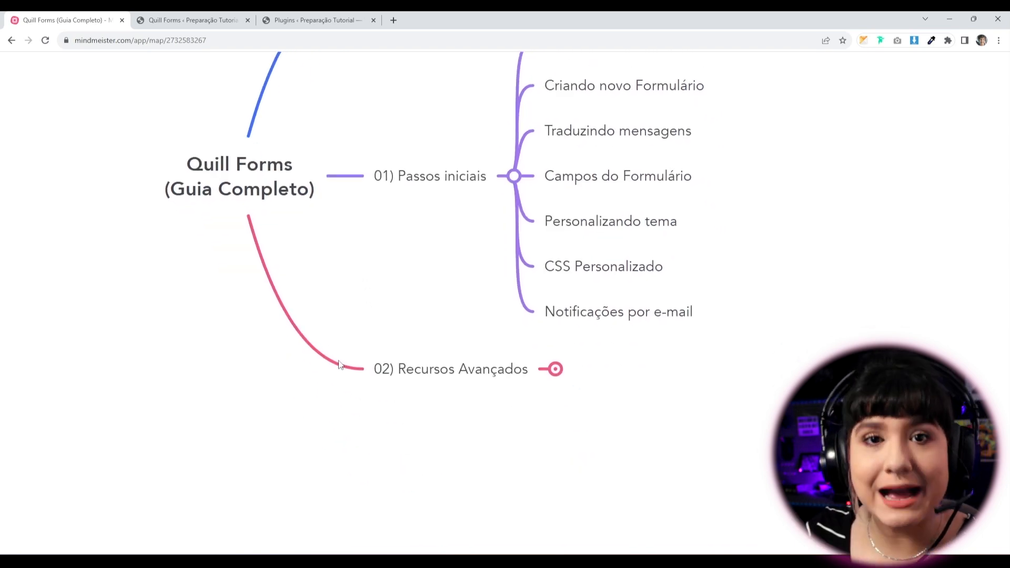
pyautogui.click(556, 374)
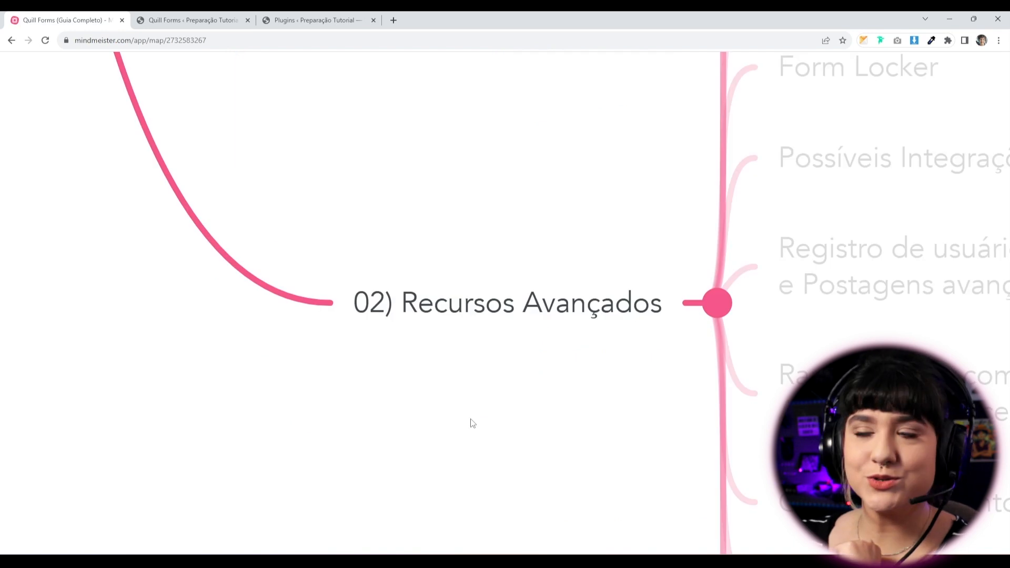
pyautogui.press('Right')
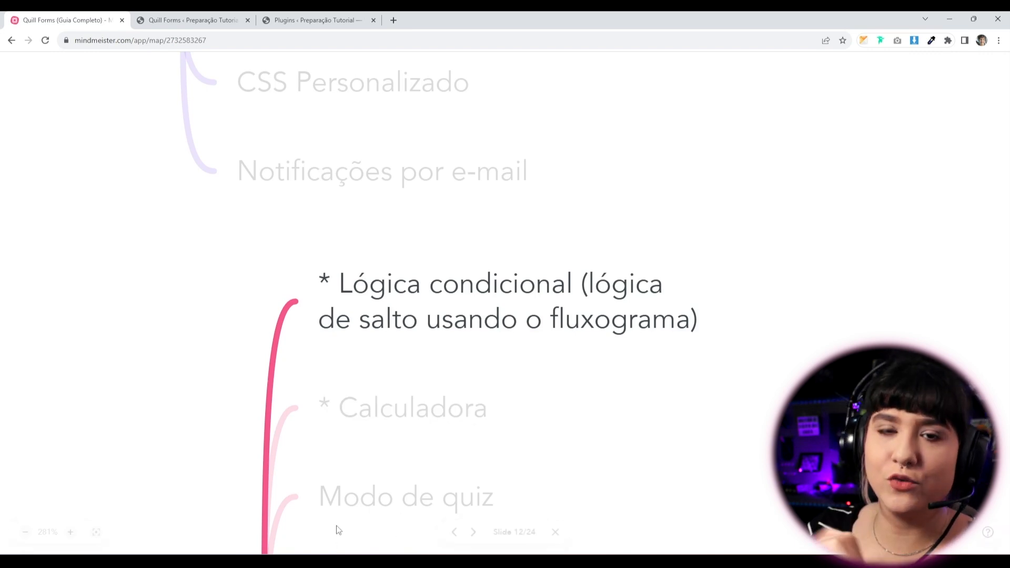
pyautogui.click(238, 19)
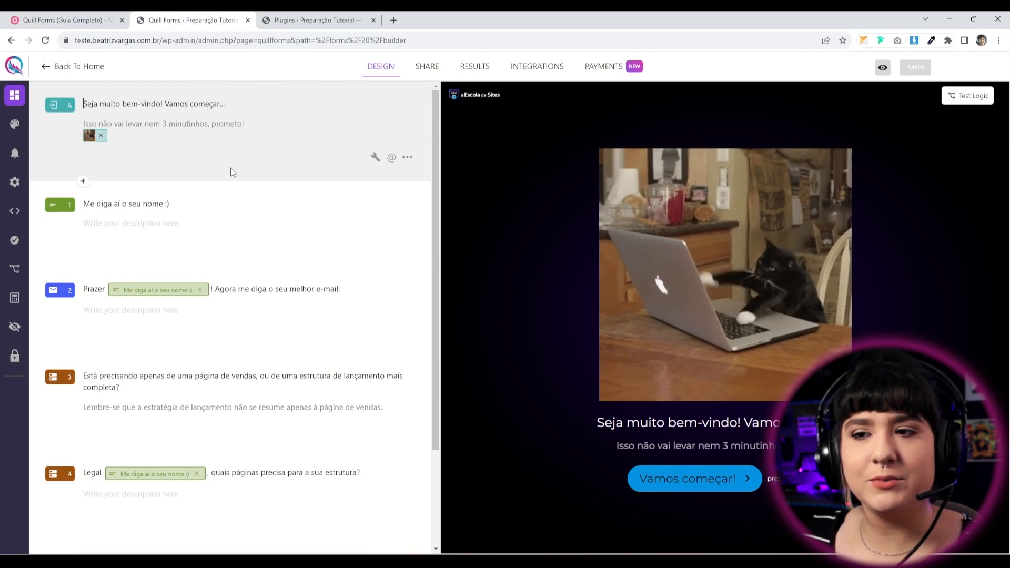
# Preview questions 3, 5 and 4 of the form in the builder.
pyautogui.scroll(-3, 231, 168)
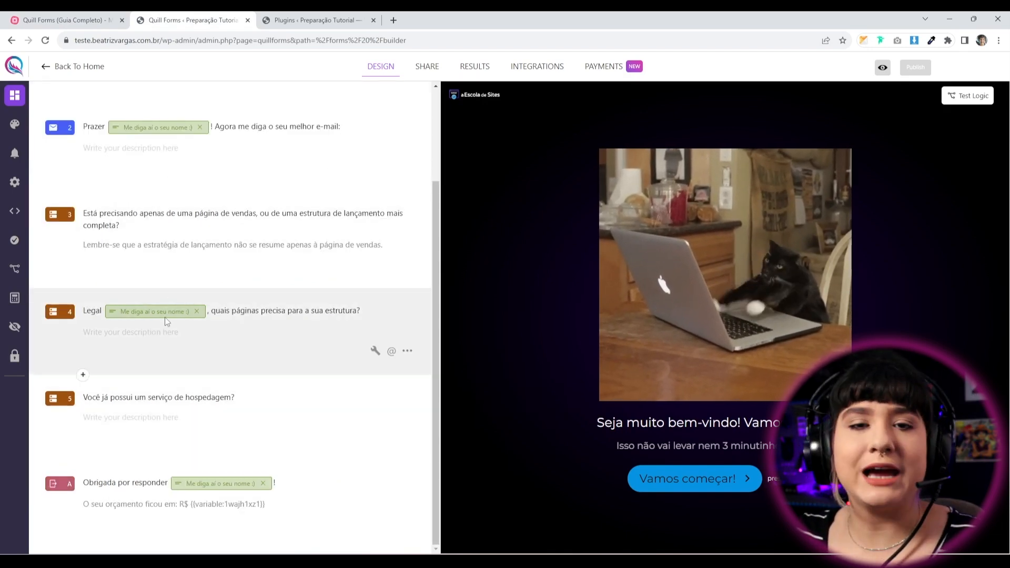
pyautogui.scroll(3, 153, 369)
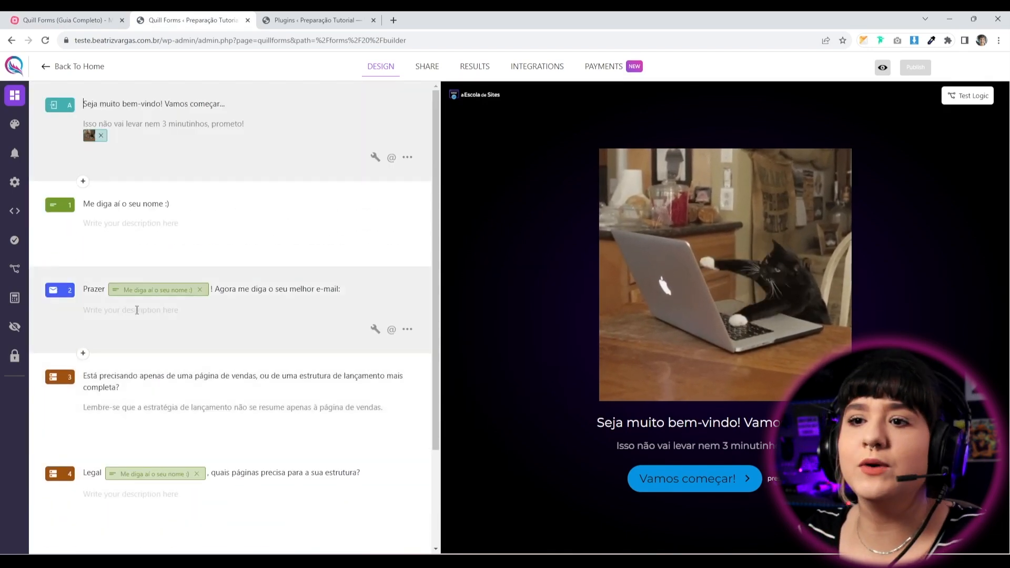
pyautogui.scroll(-3, 160, 419)
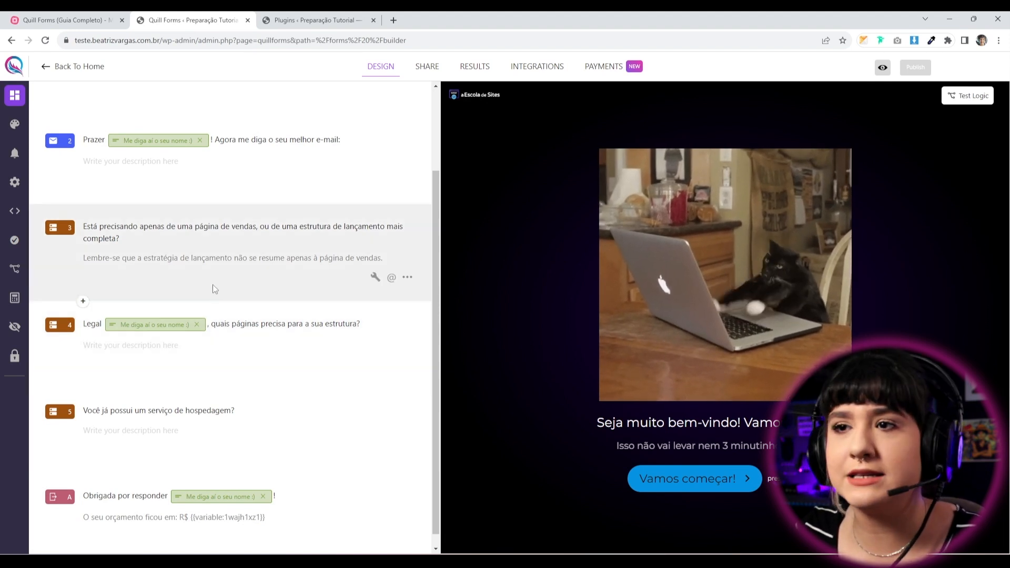
pyautogui.click(250, 296)
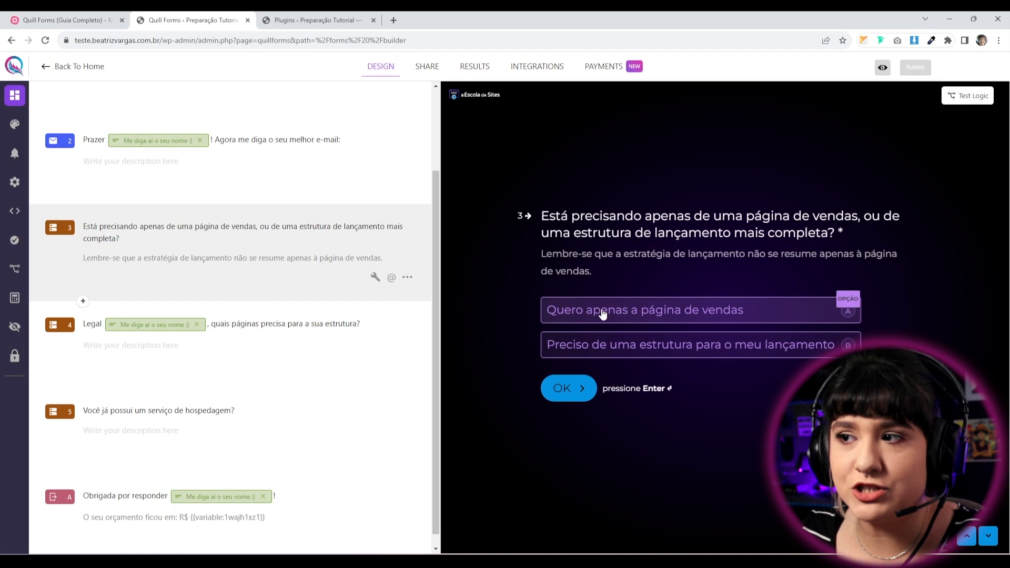
pyautogui.scroll(-1, 353, 459)
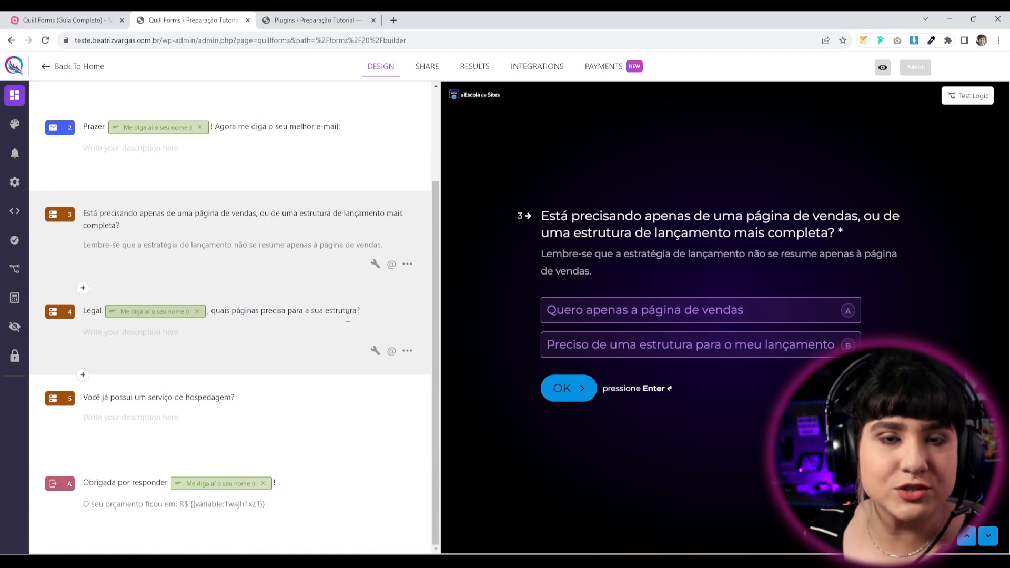
pyautogui.click(300, 417)
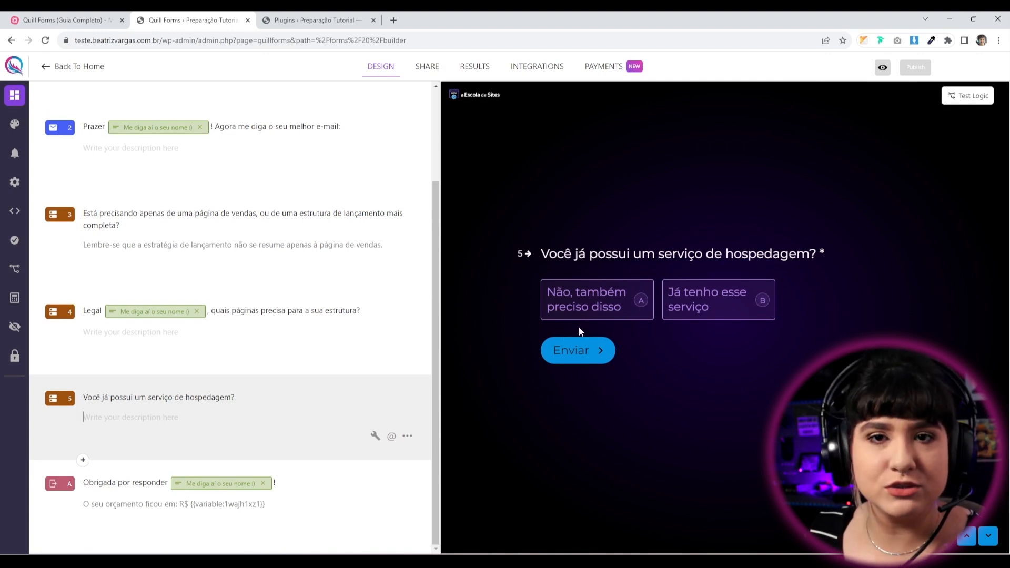
pyautogui.click(363, 256)
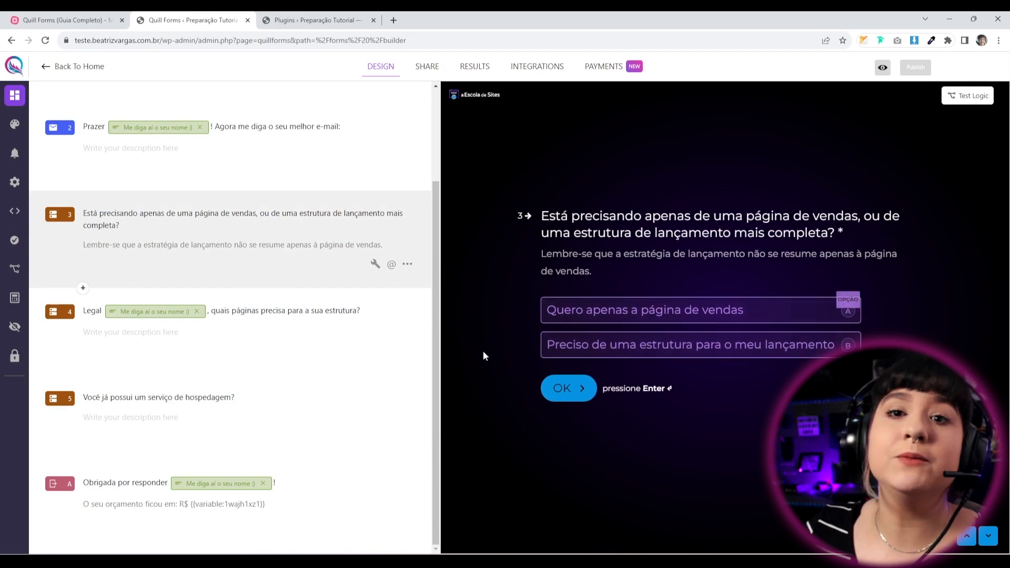
pyautogui.click(282, 374)
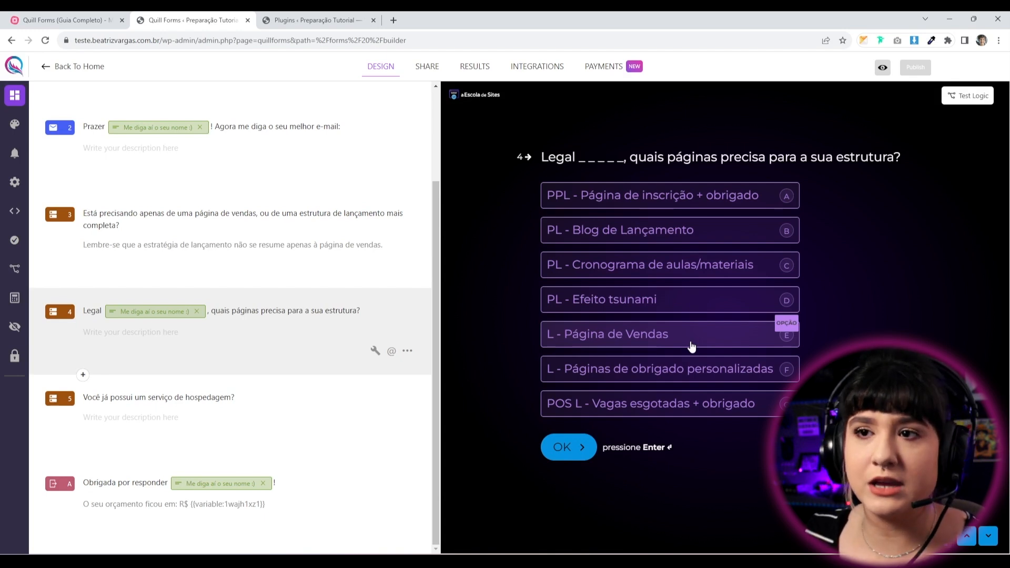
# Recheck questions 3, 4 and 5 in the preview, then go back to All Forms.
pyautogui.click(288, 226)
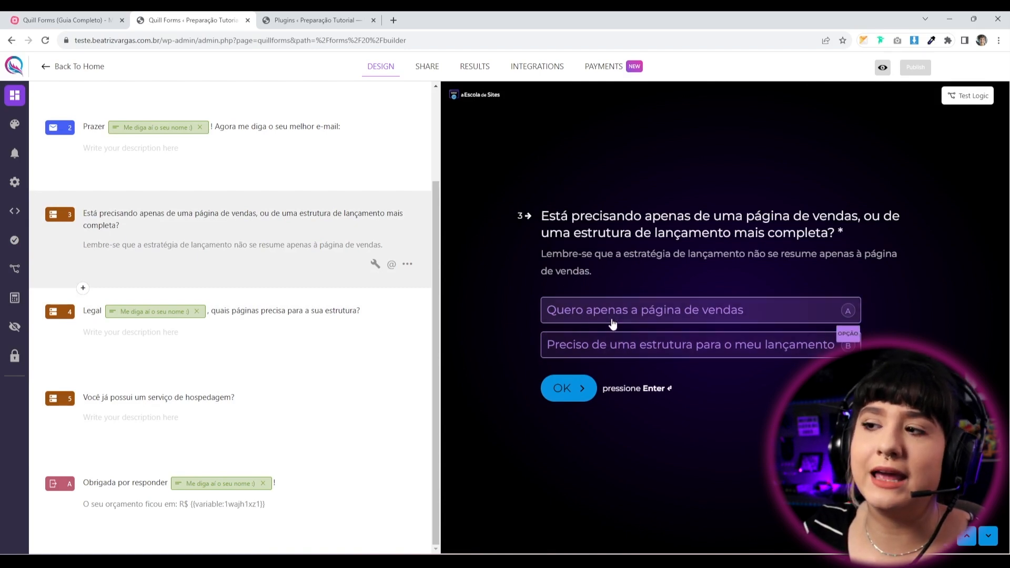
pyautogui.click(330, 323)
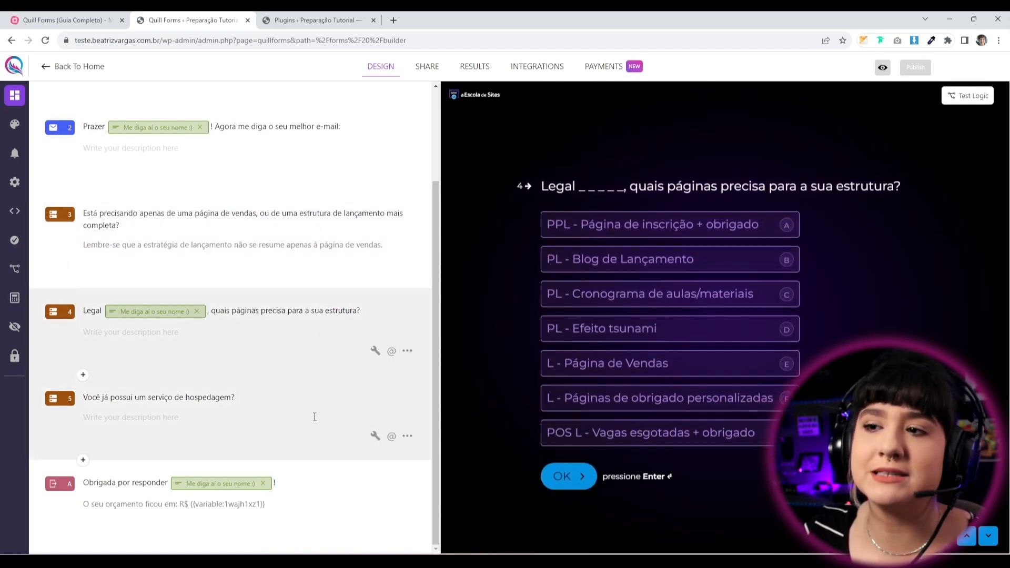
pyautogui.click(316, 417)
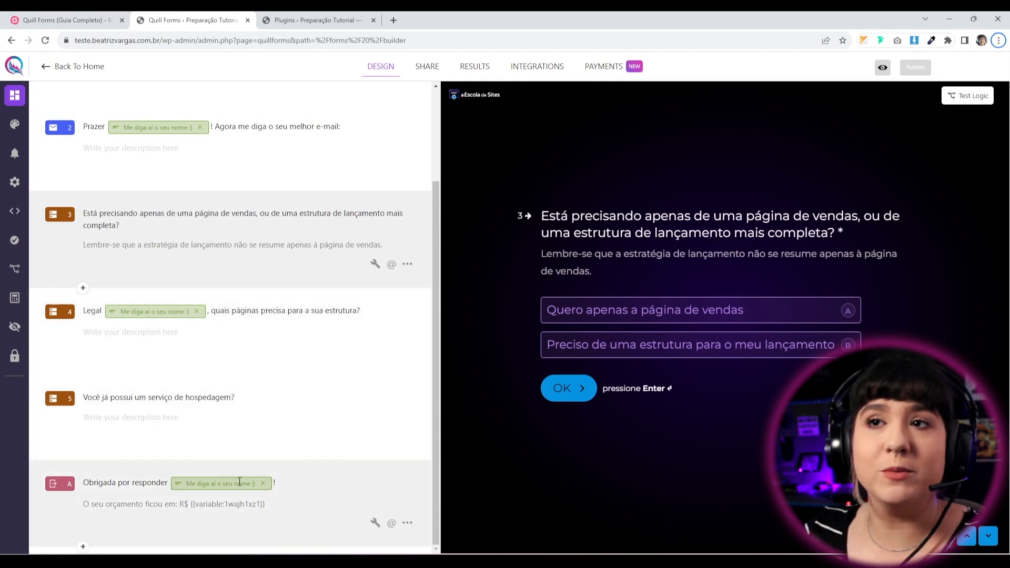
pyautogui.click(76, 70)
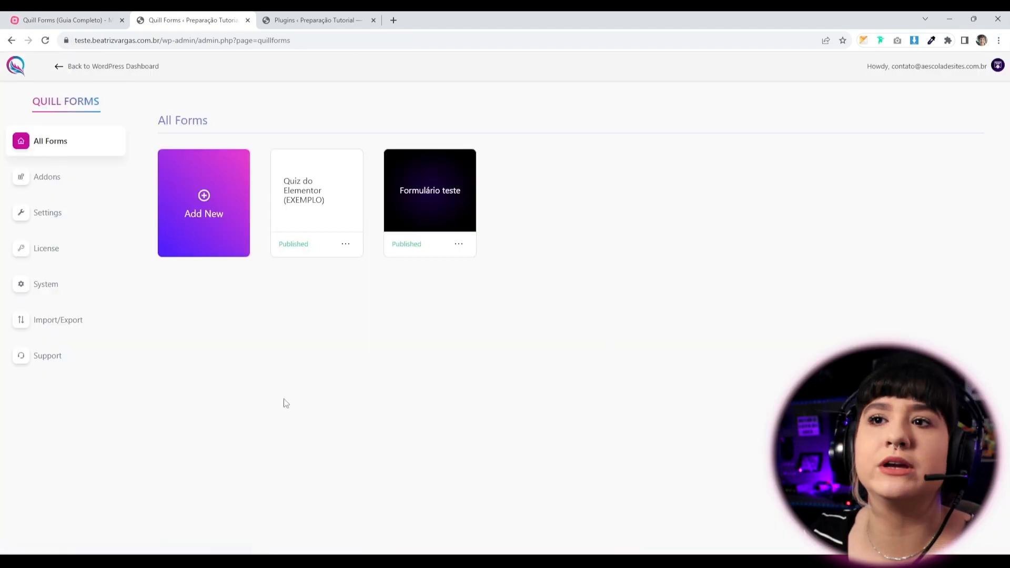
# Confirm the Logic addon shows Active on the Addons page, then view the installed Plugins list.
pyautogui.click(45, 179)
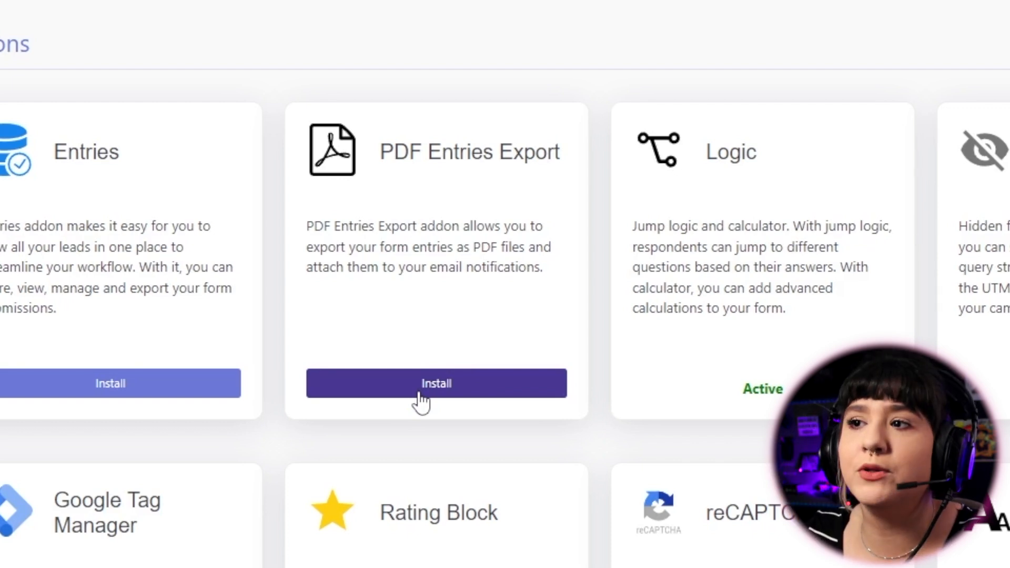
pyautogui.doubleClick(762, 389)
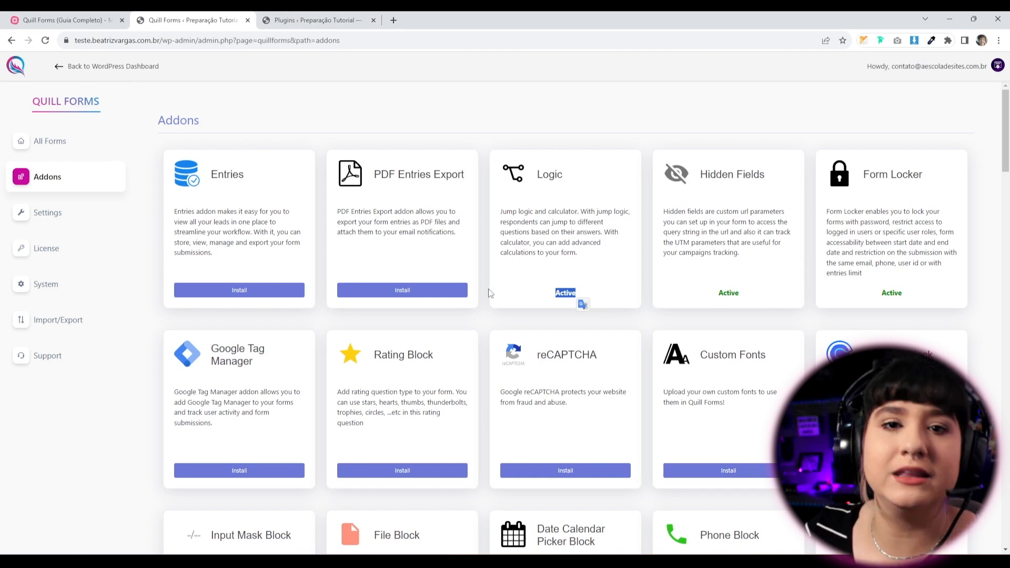
pyautogui.click(322, 20)
pyautogui.scroll(-2, 66, 418)
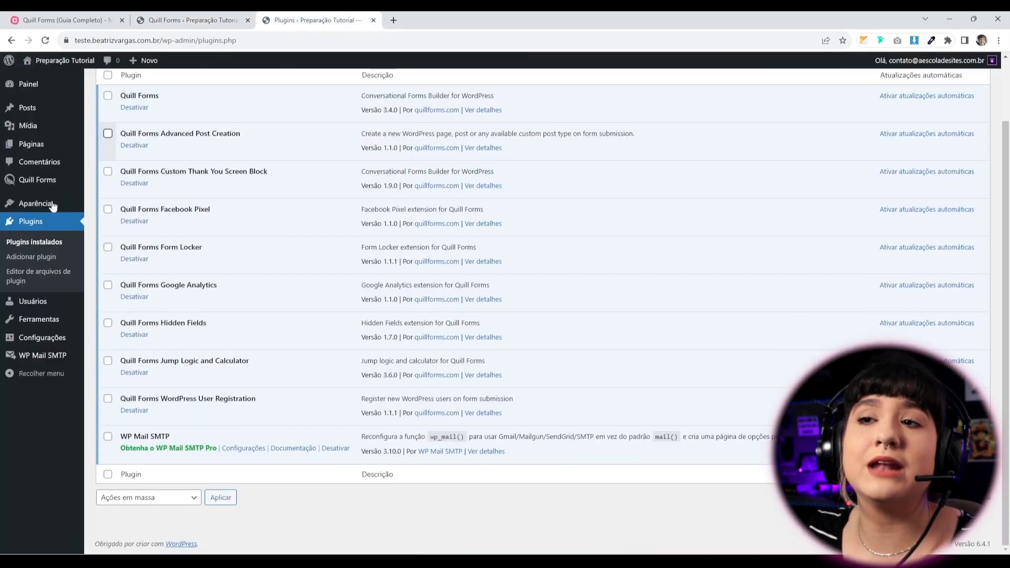
# Look over the installed plugins, including Quill Forms Jump Logic and Calculator, then go back to Quill Forms Addons.
pyautogui.scroll(2, 285, 471)
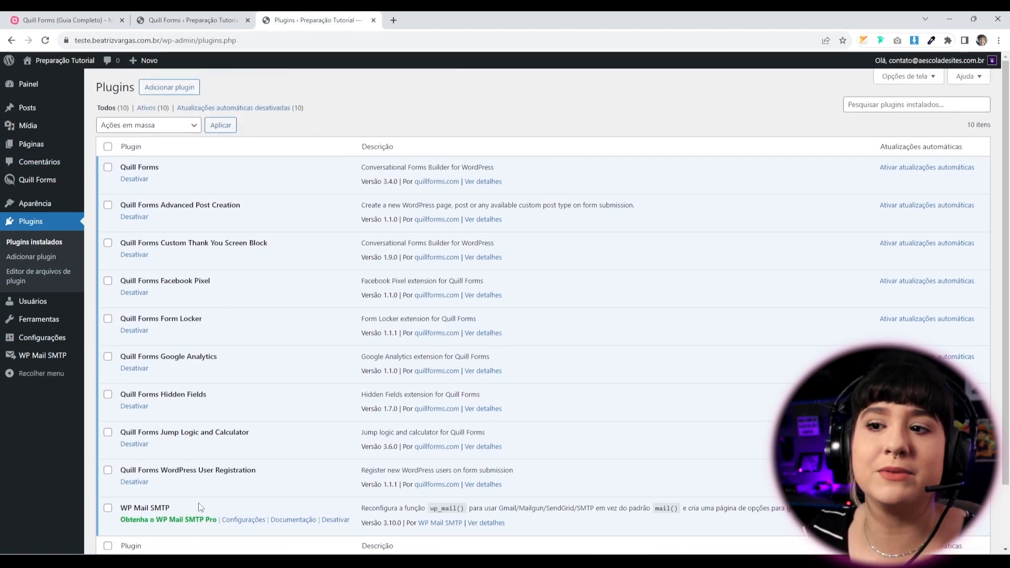
pyautogui.click(211, 20)
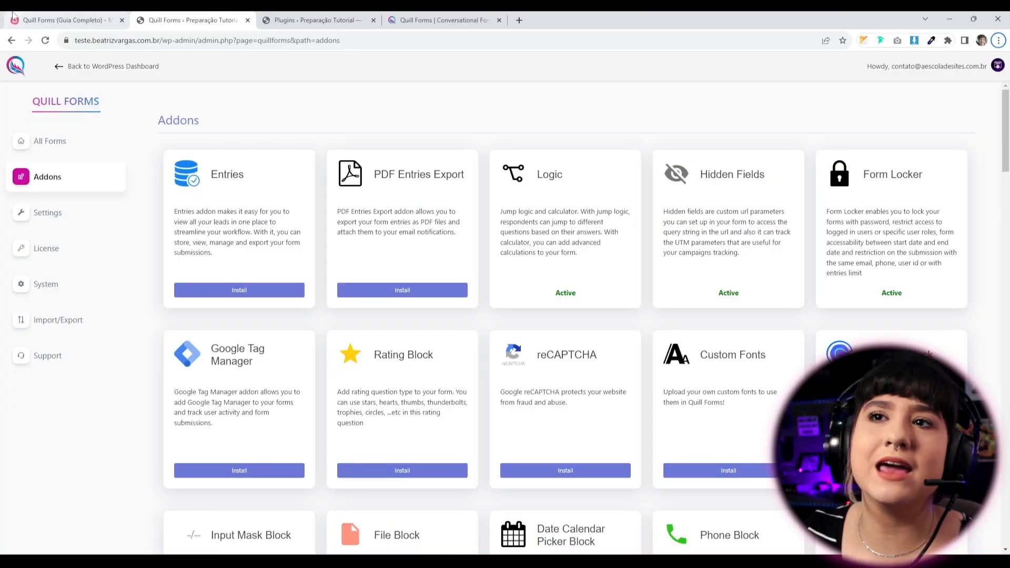
pyautogui.hotkey('ctrl', '1')
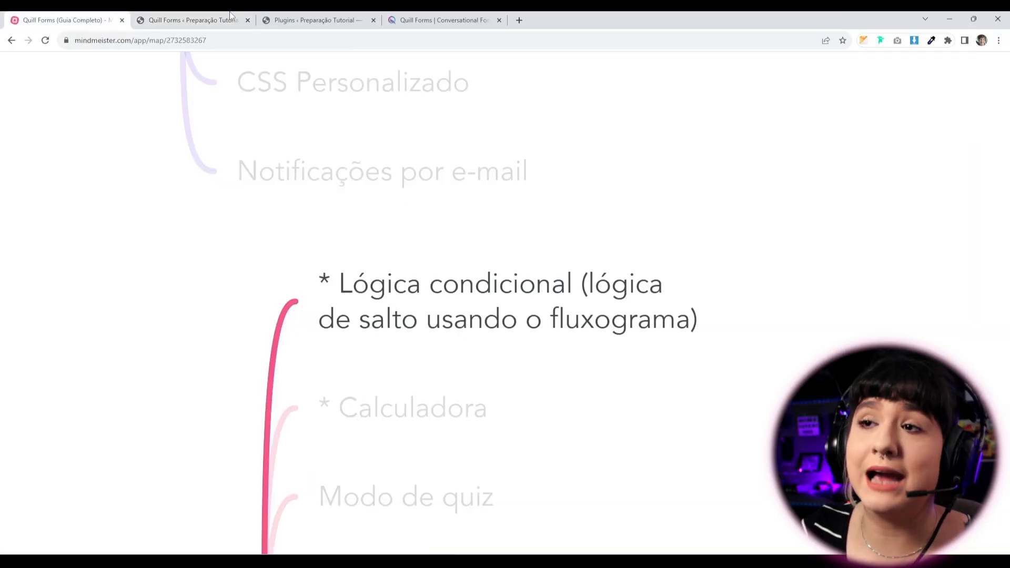
pyautogui.click(209, 19)
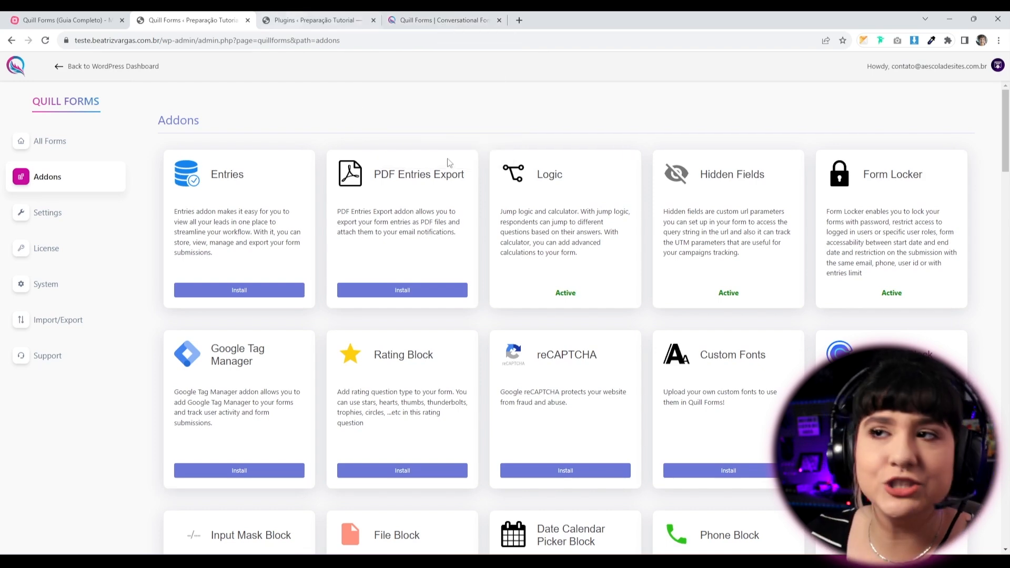
pyautogui.click(441, 17)
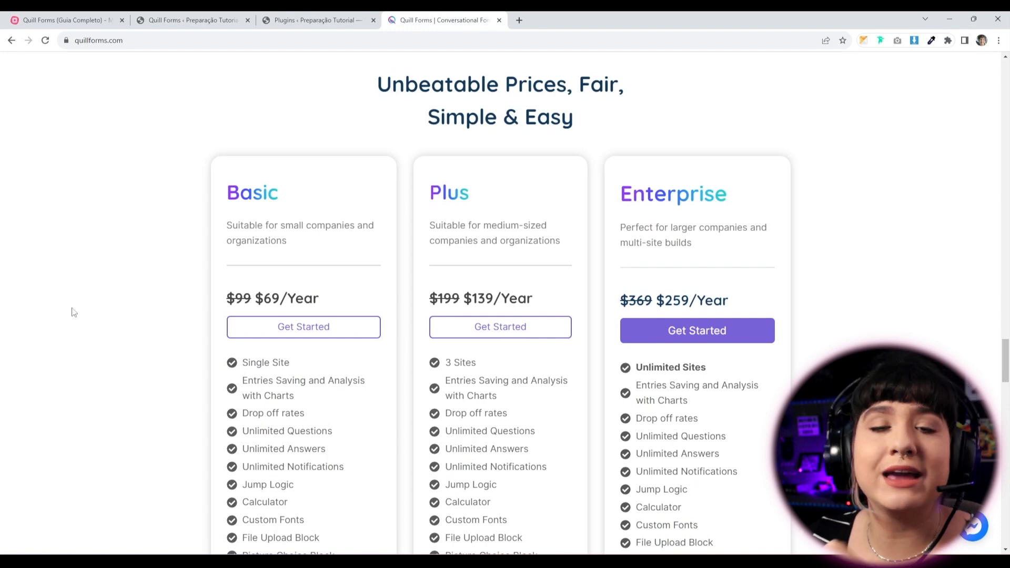
pyautogui.scroll(-6, 458, 293)
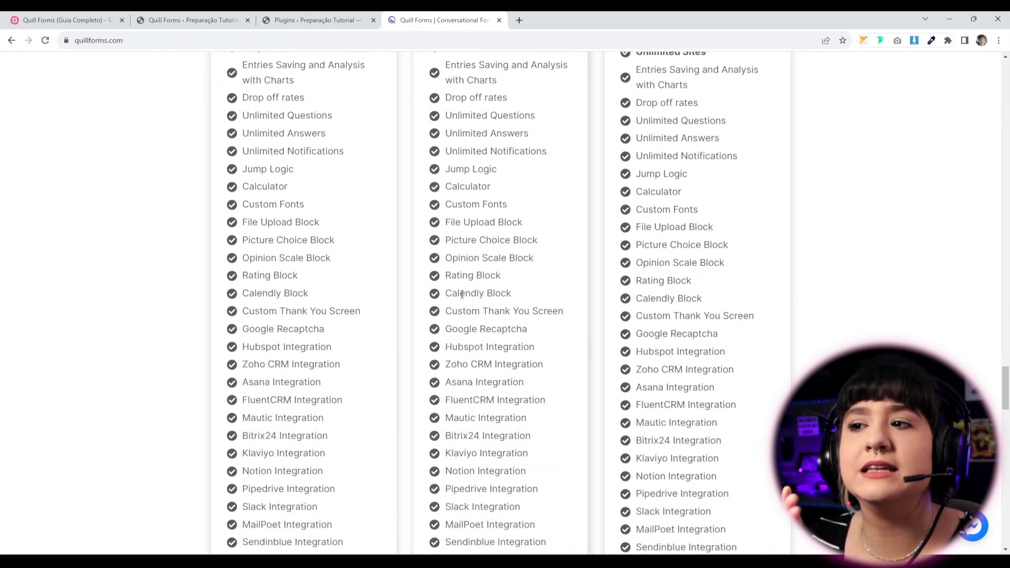
pyautogui.scroll(5, 458, 293)
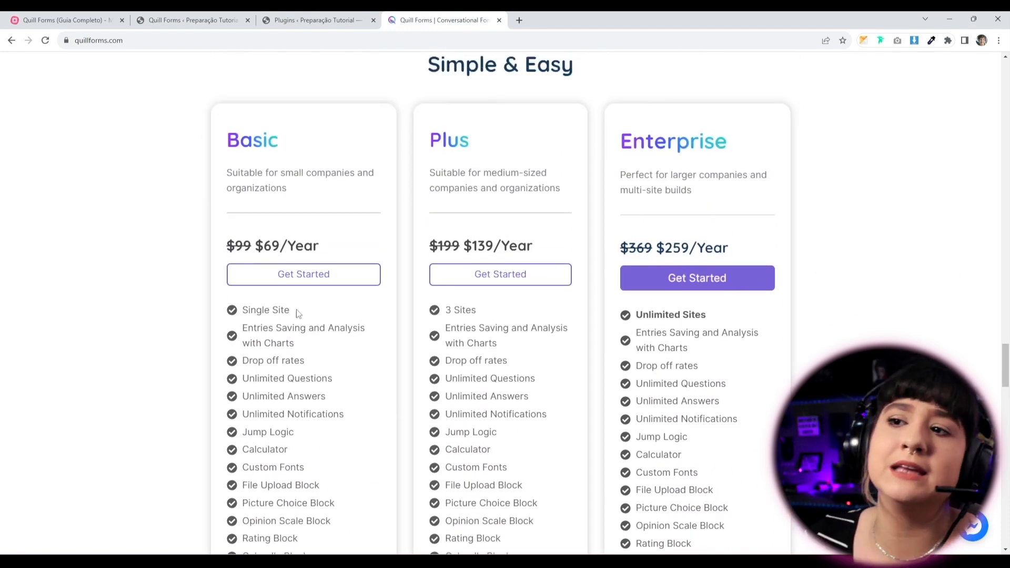
pyautogui.moveTo(296, 310); pyautogui.dragTo(252, 311)
pyautogui.moveTo(450, 311); pyautogui.dragTo(485, 313)
pyautogui.moveTo(635, 315); pyautogui.dragTo(674, 315)
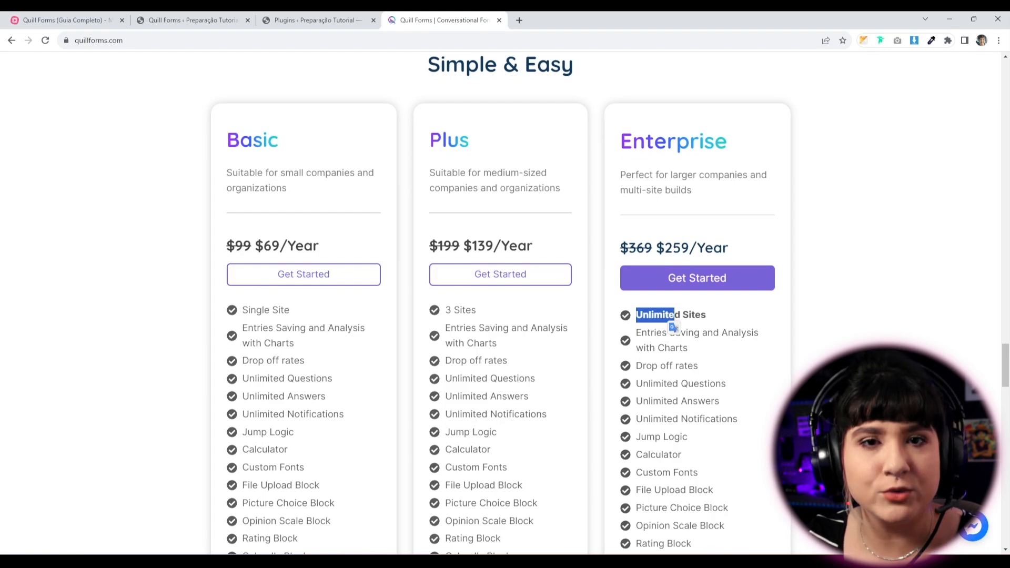
pyautogui.scroll(-14, 148, 479)
pyautogui.scroll(16, 95, 516)
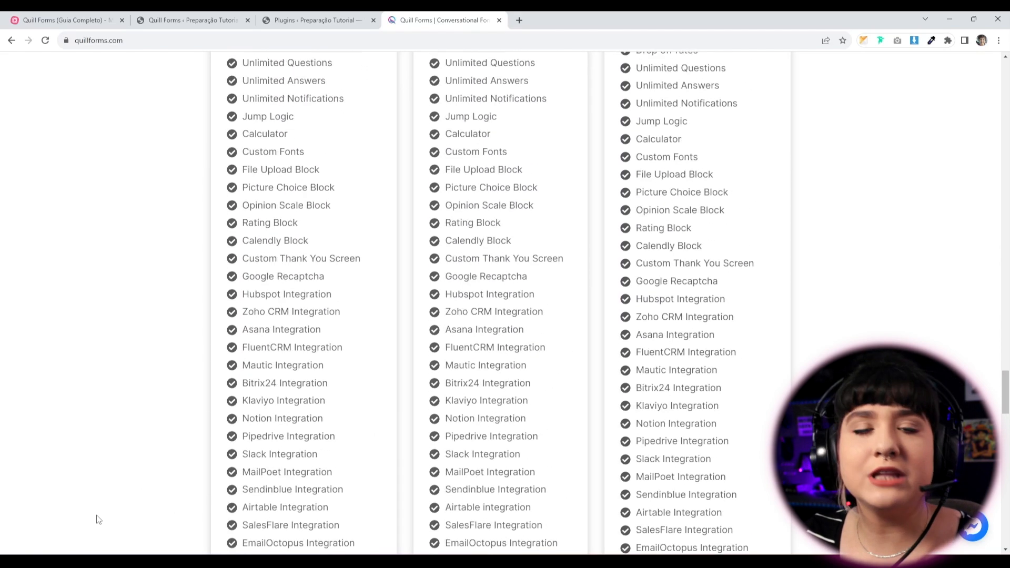
pyautogui.scroll(-2, 446, 439)
pyautogui.scroll(-5, 446, 439)
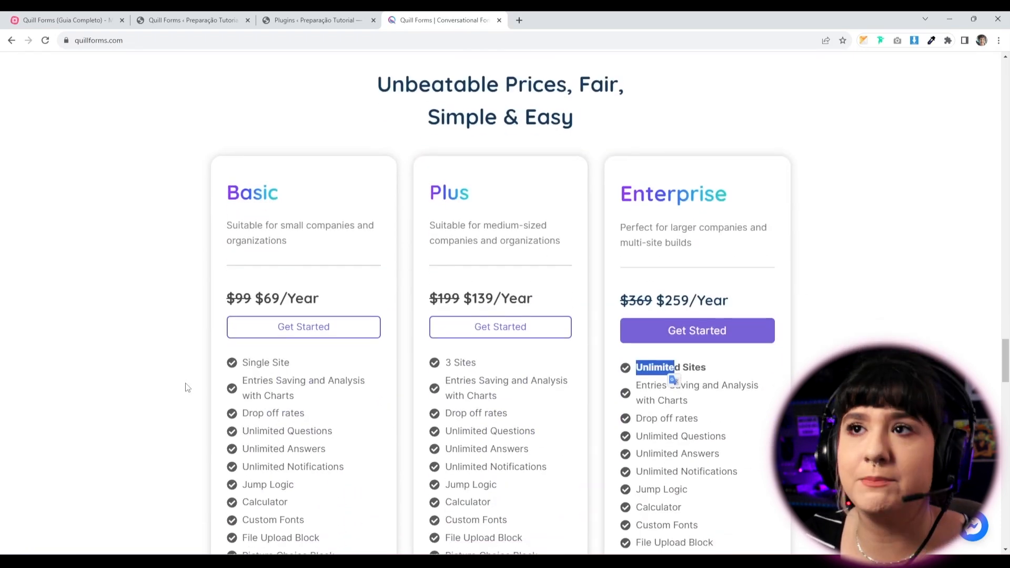
pyautogui.click(163, 388)
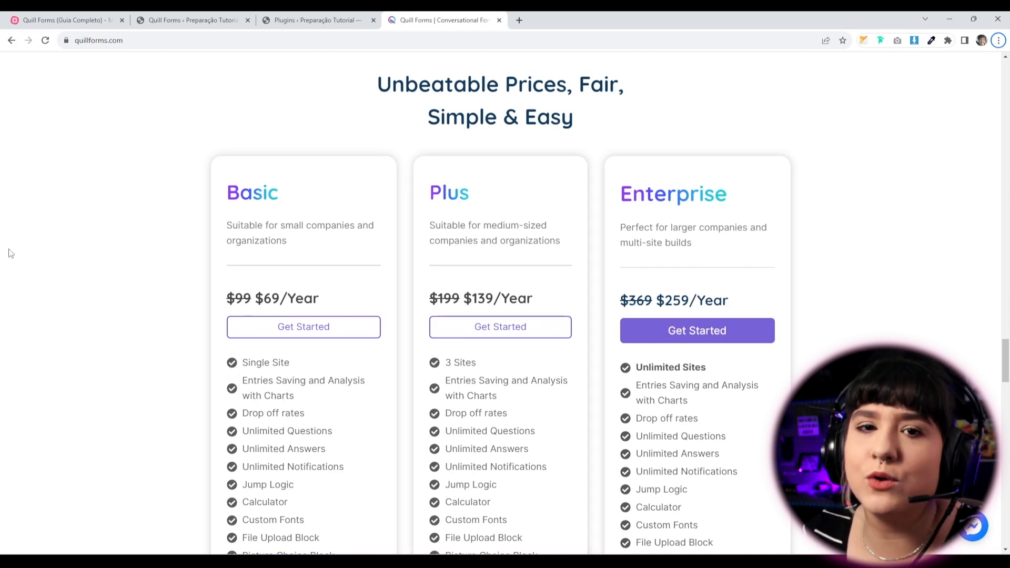
pyautogui.click(194, 21)
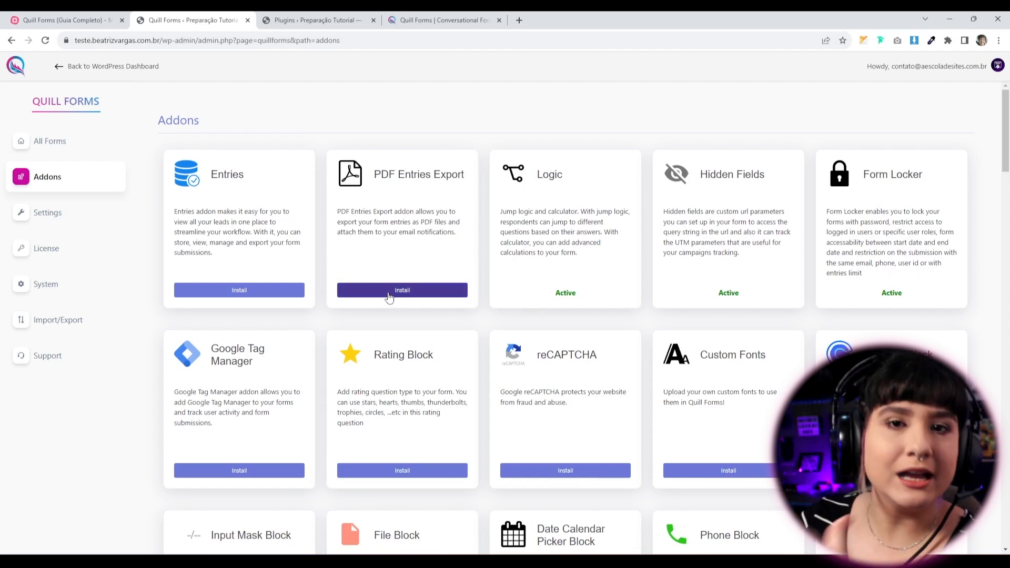
# Open Formulário teste from All Forms and display its Jump Logic flow diagram.
pyautogui.moveTo(593, 277); pyautogui.dragTo(565, 277)
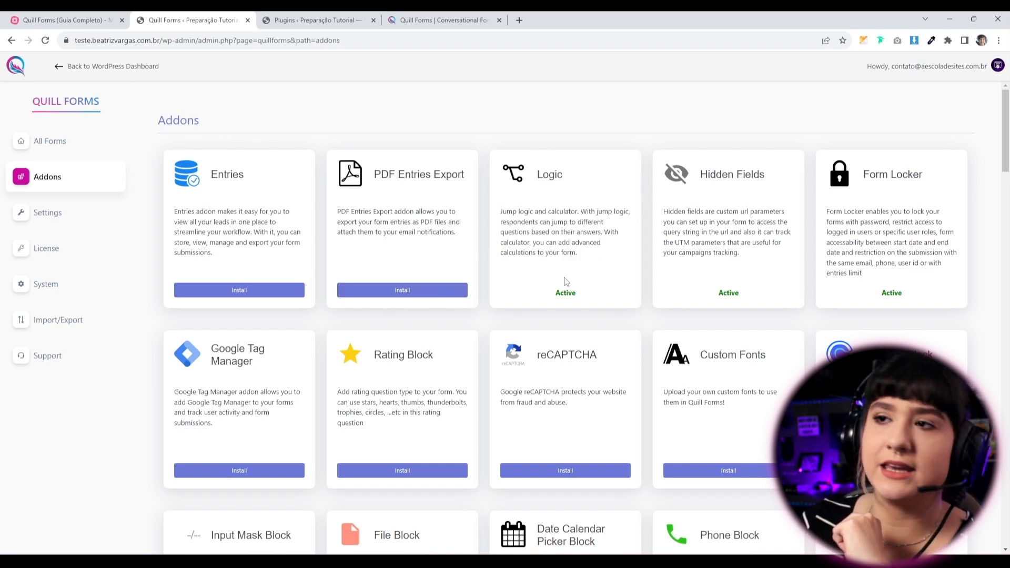
pyautogui.click(48, 145)
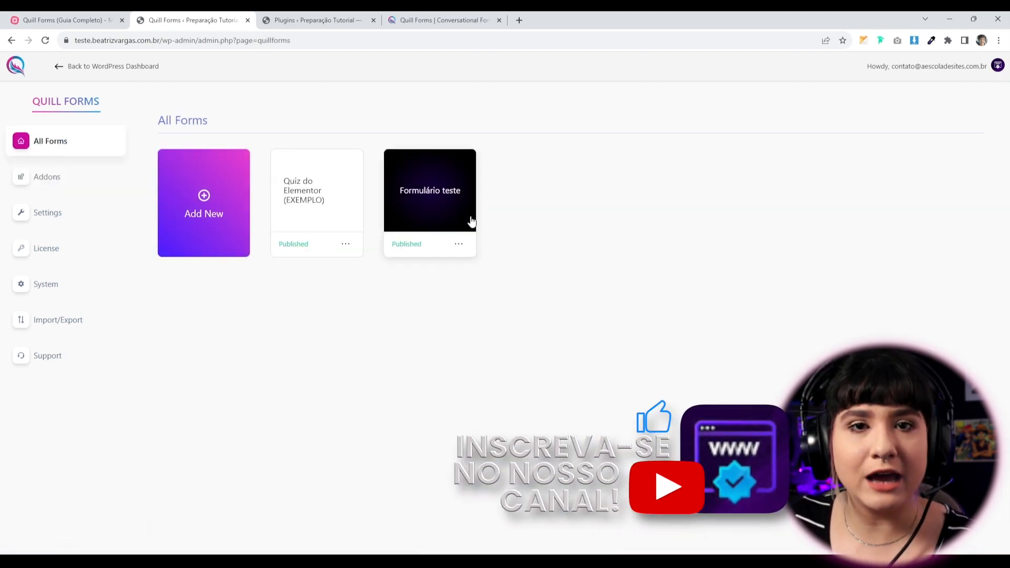
pyautogui.click(412, 214)
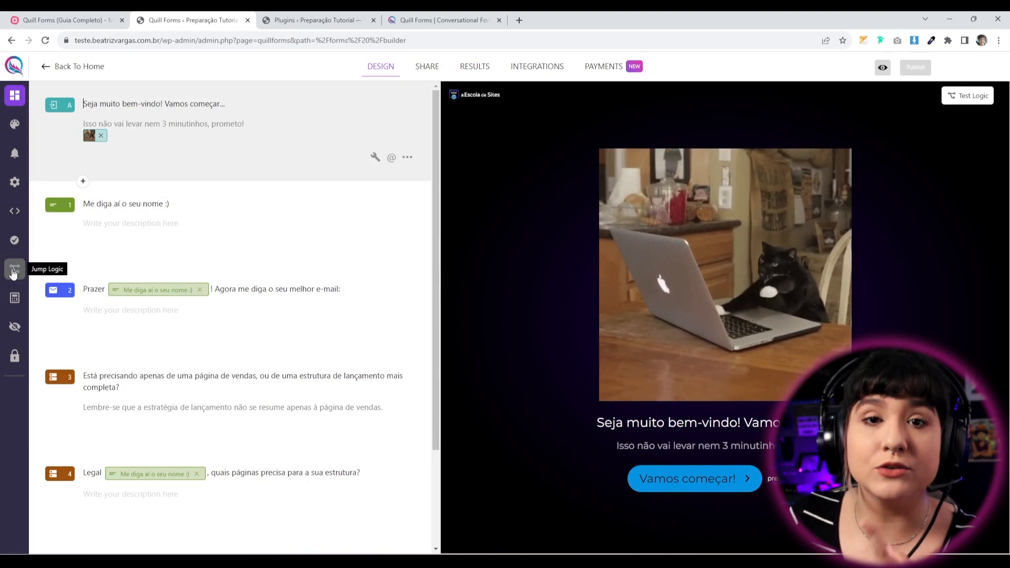
pyautogui.click(14, 271)
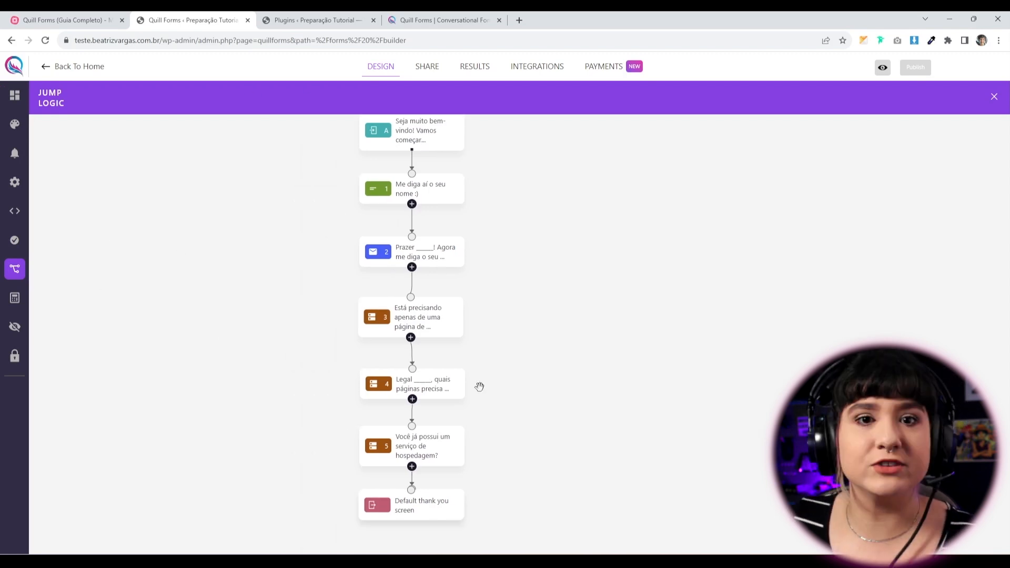
# Pan and zoom the Jump Logic canvas to bring questions 3 and 4 into view.
pyautogui.moveTo(553, 280); pyautogui.dragTo(555, 332)
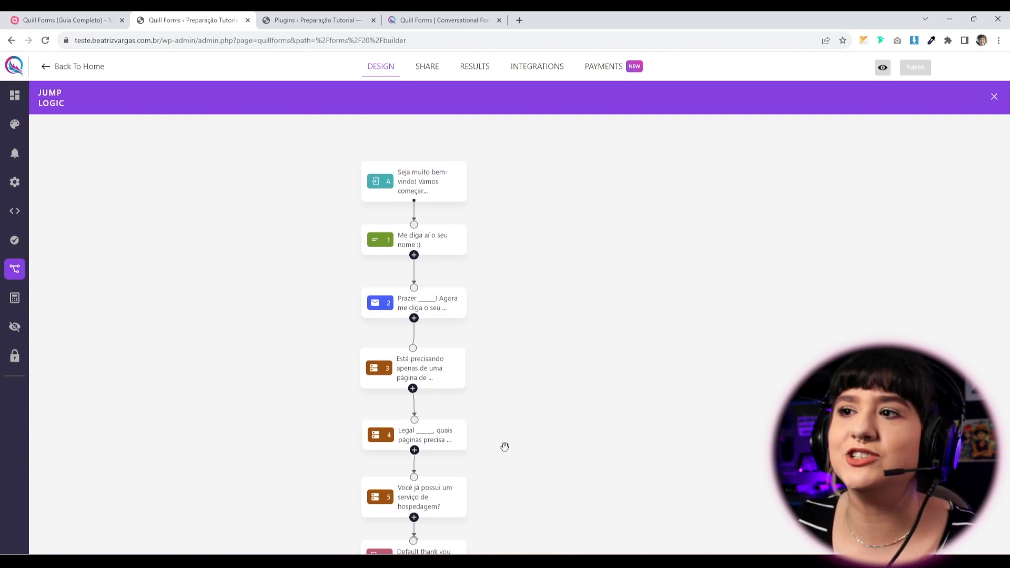
pyautogui.moveTo(617, 441); pyautogui.dragTo(633, 393)
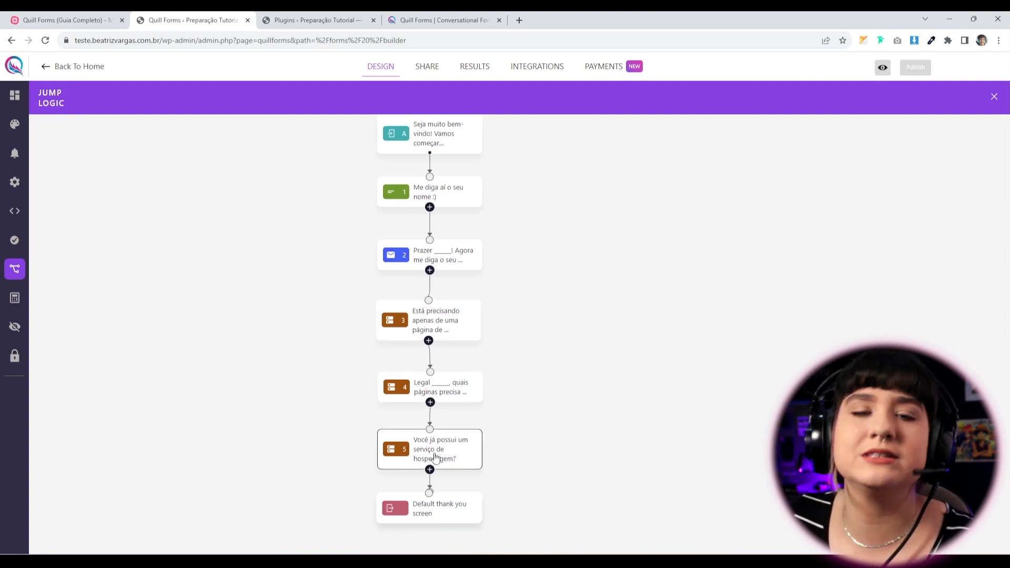
pyautogui.scroll(-2, 673, 440)
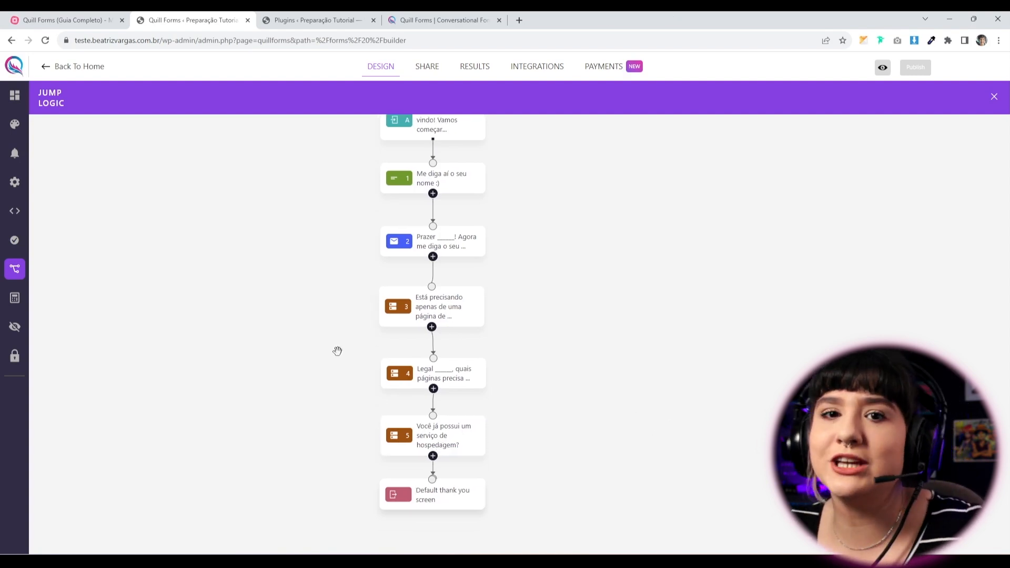
pyautogui.scroll(5, 457, 371)
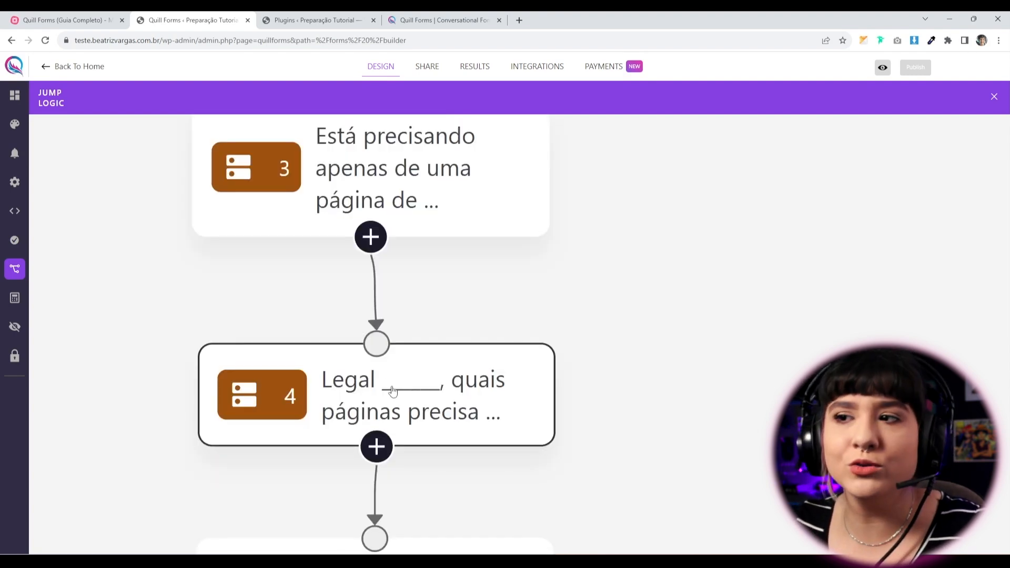
pyautogui.scroll(-5, 547, 361)
pyautogui.scroll(5, 624, 390)
pyautogui.moveTo(479, 370); pyautogui.dragTo(702, 306)
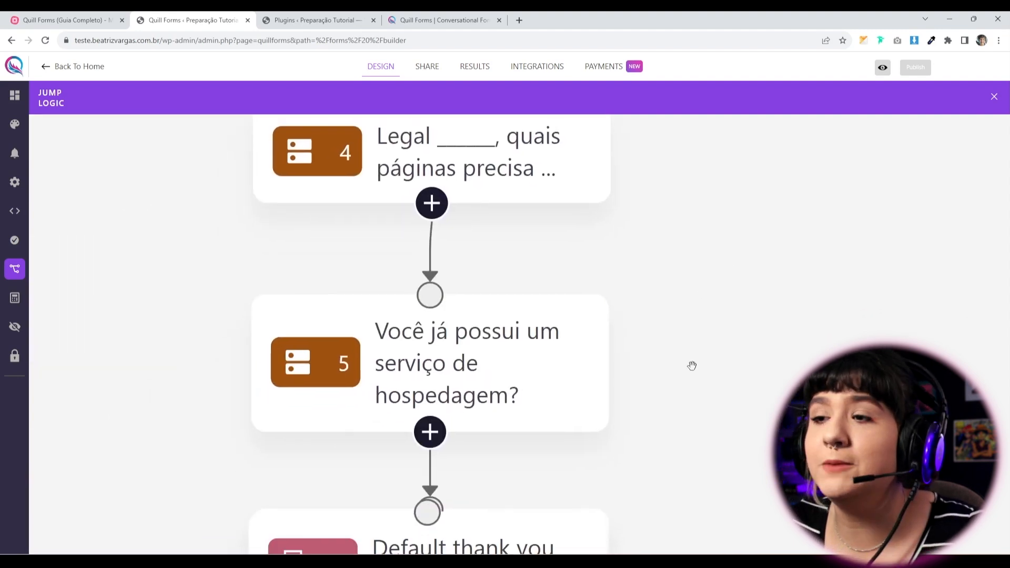
pyautogui.moveTo(694, 260); pyautogui.dragTo(690, 542)
pyautogui.moveTo(675, 416); pyautogui.dragTo(692, 376)
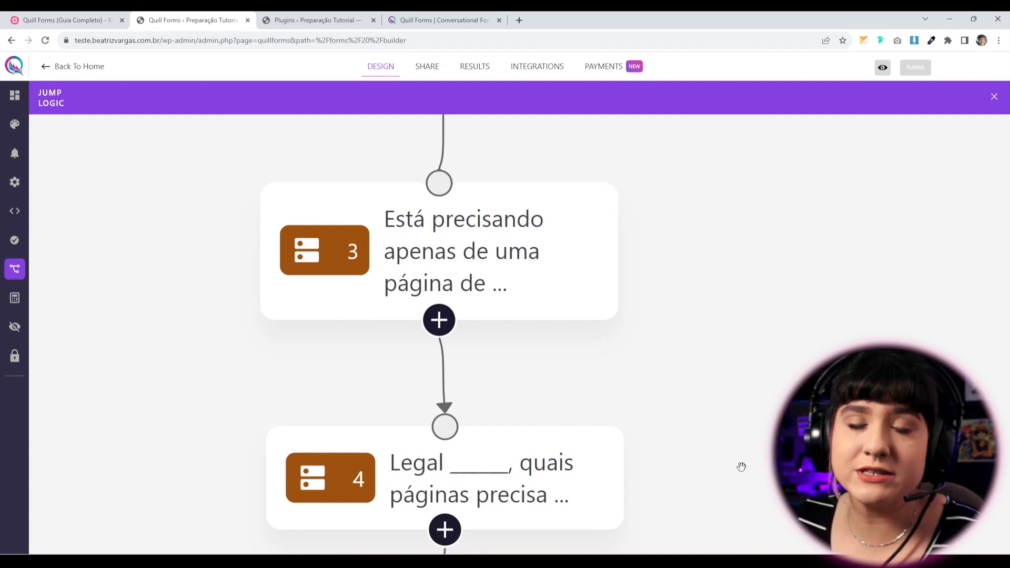
pyautogui.moveTo(730, 499); pyautogui.dragTo(725, 421)
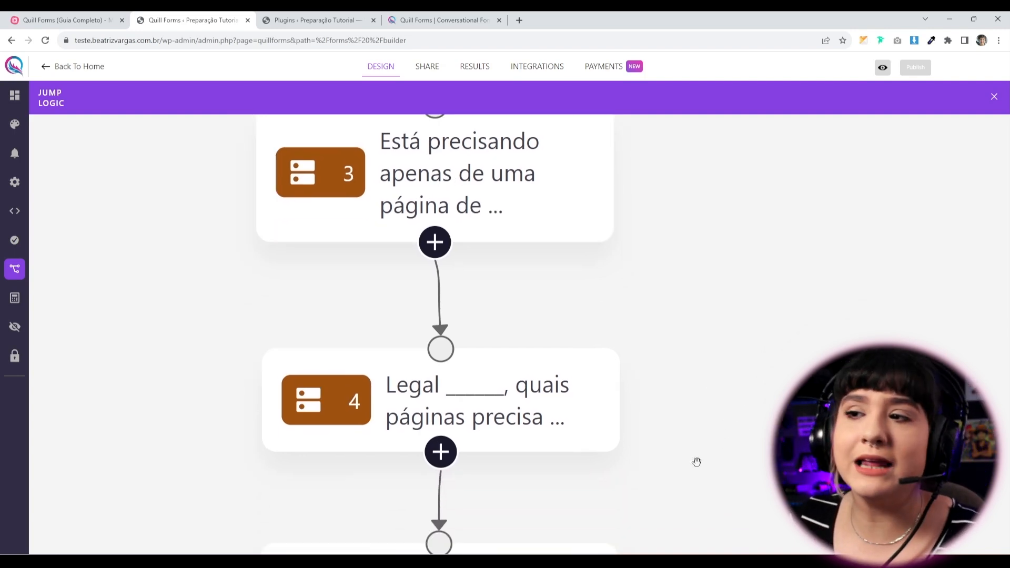
# Connect question 3 directly to question 5 to start a new jump rule.
pyautogui.moveTo(696, 460); pyautogui.dragTo(705, 387)
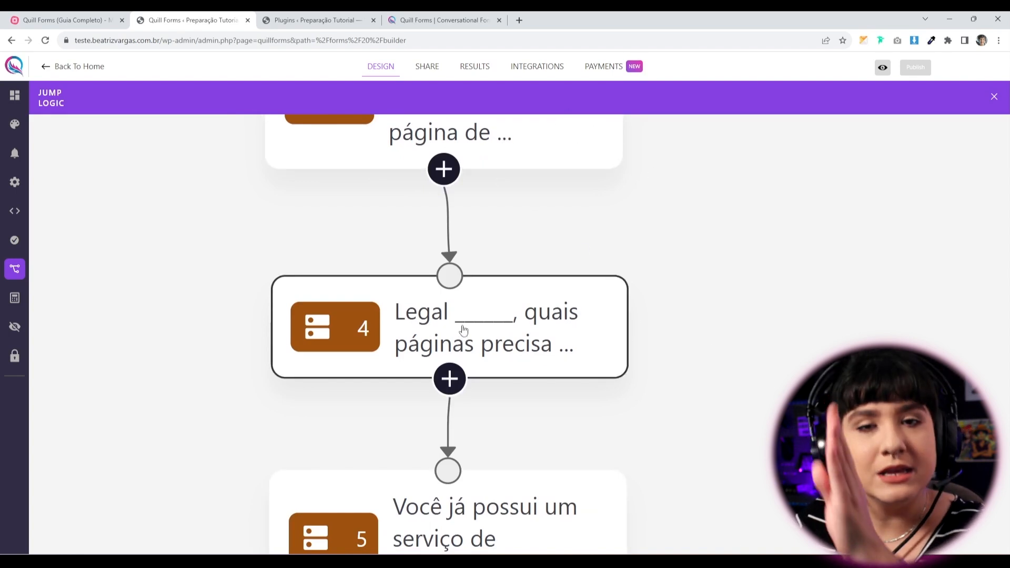
pyautogui.moveTo(744, 318); pyautogui.dragTo(737, 399)
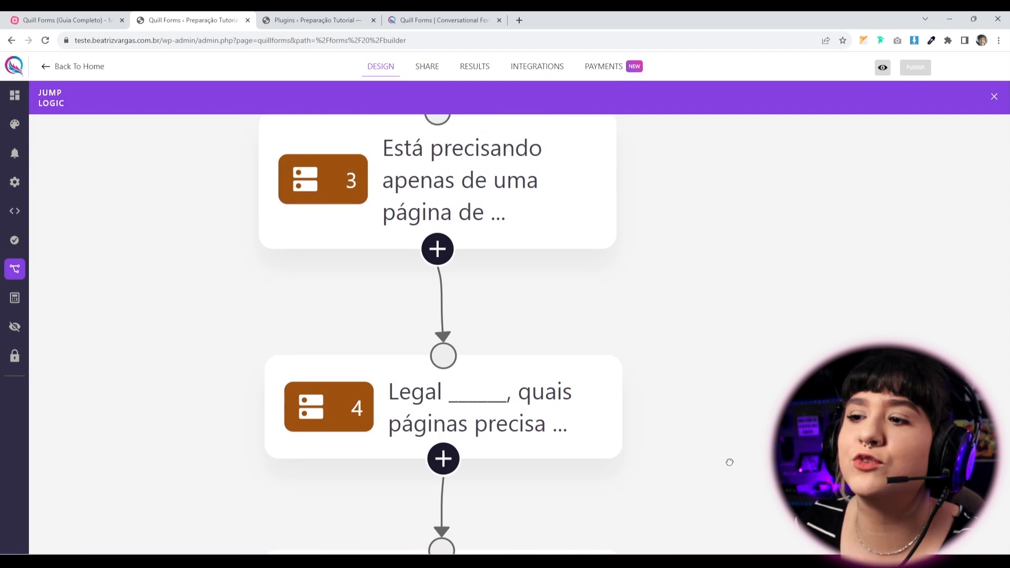
pyautogui.moveTo(729, 460); pyautogui.dragTo(731, 420)
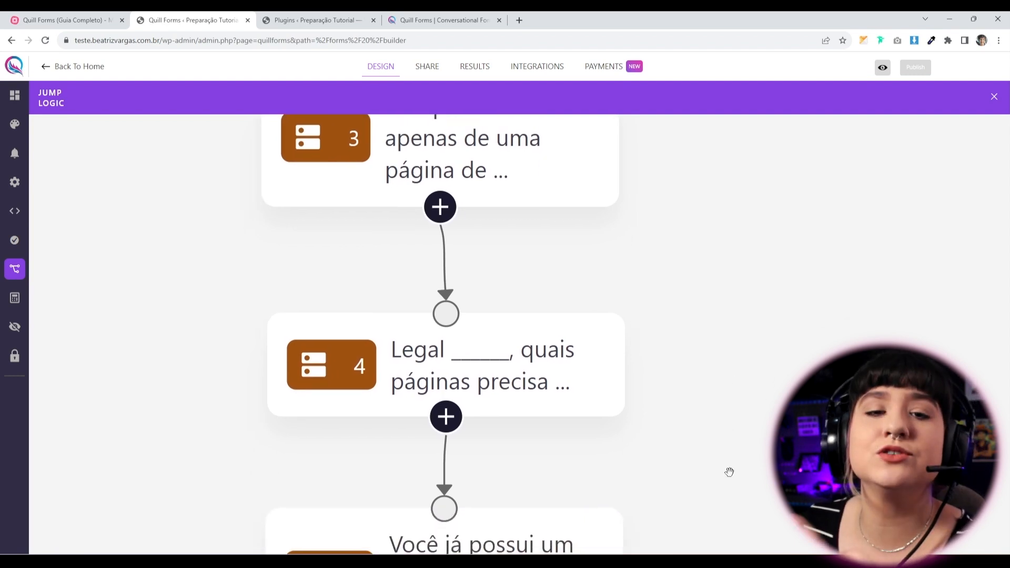
pyautogui.moveTo(711, 519); pyautogui.dragTo(716, 492)
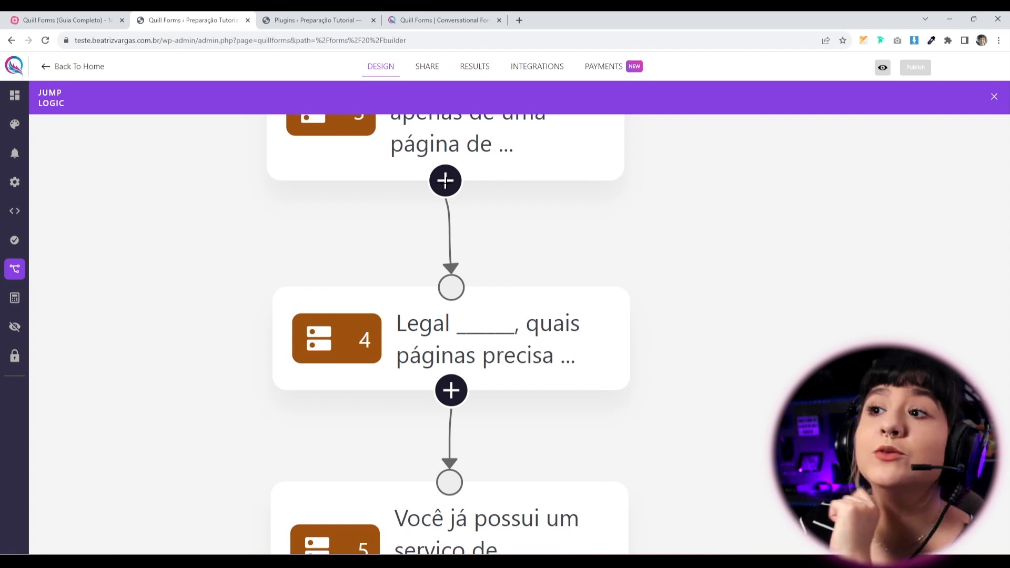
pyautogui.moveTo(445, 181); pyautogui.dragTo(687, 232)
pyautogui.moveTo(781, 325); pyautogui.dragTo(445, 499)
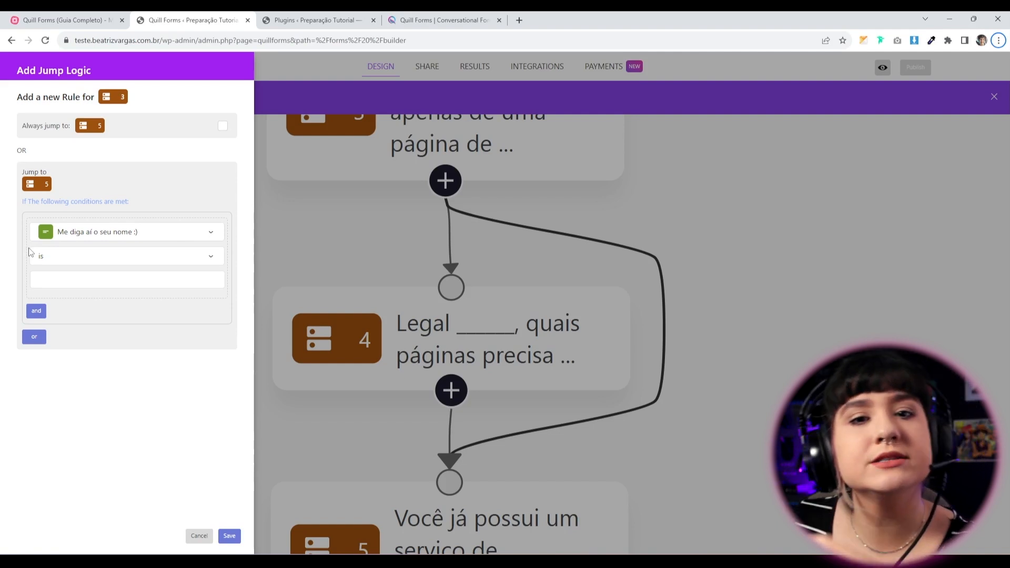
# Set the rule's condition to question 3 is 'Quero apenas a página de vendas'.
pyautogui.click(179, 240)
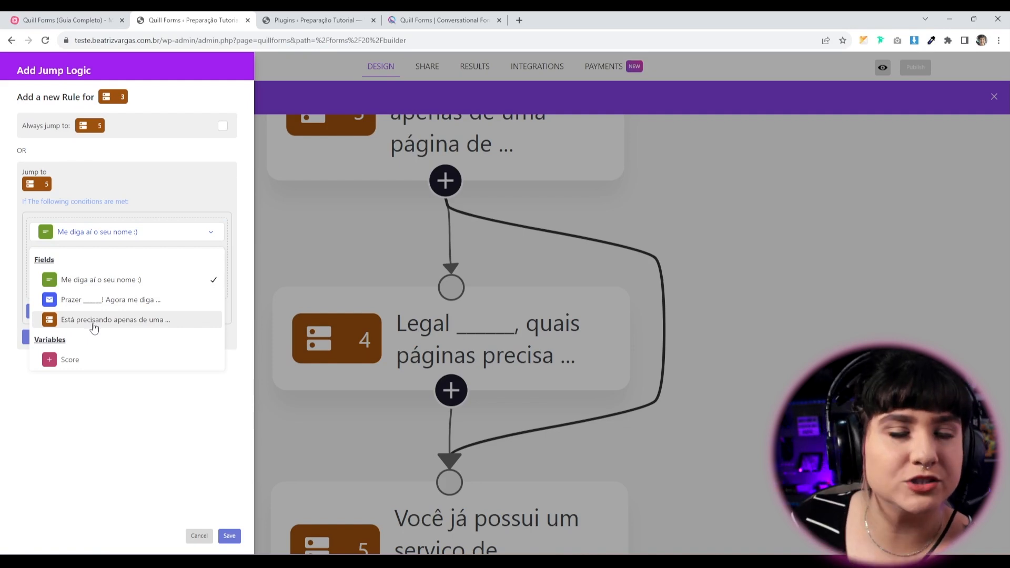
pyautogui.click(143, 319)
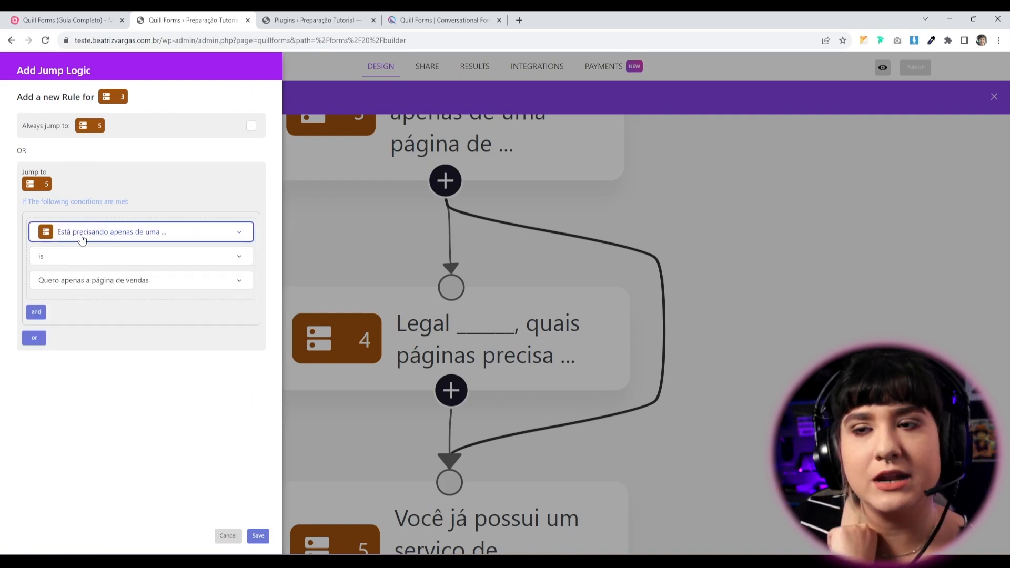
pyautogui.click(92, 259)
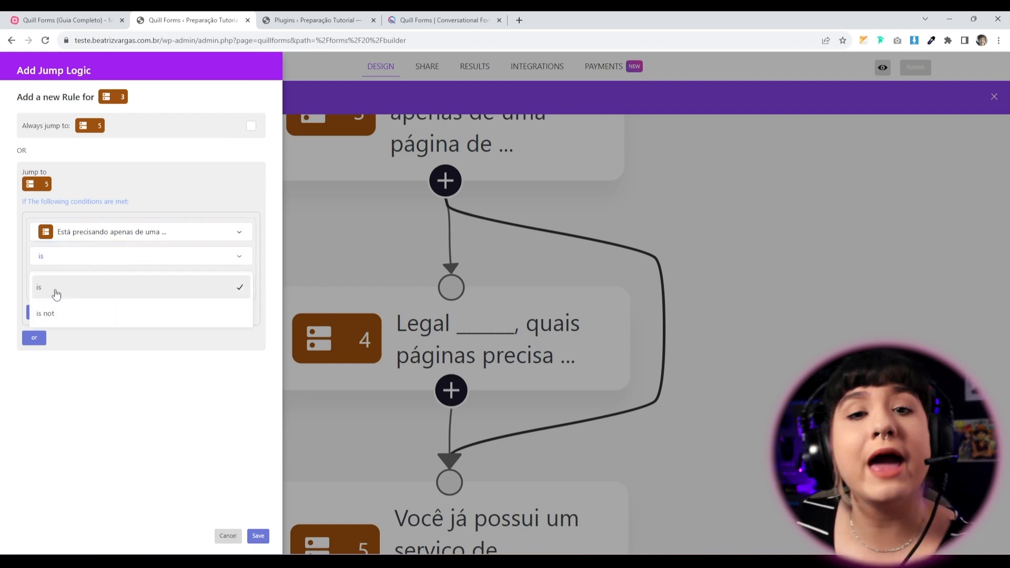
pyautogui.click(92, 261)
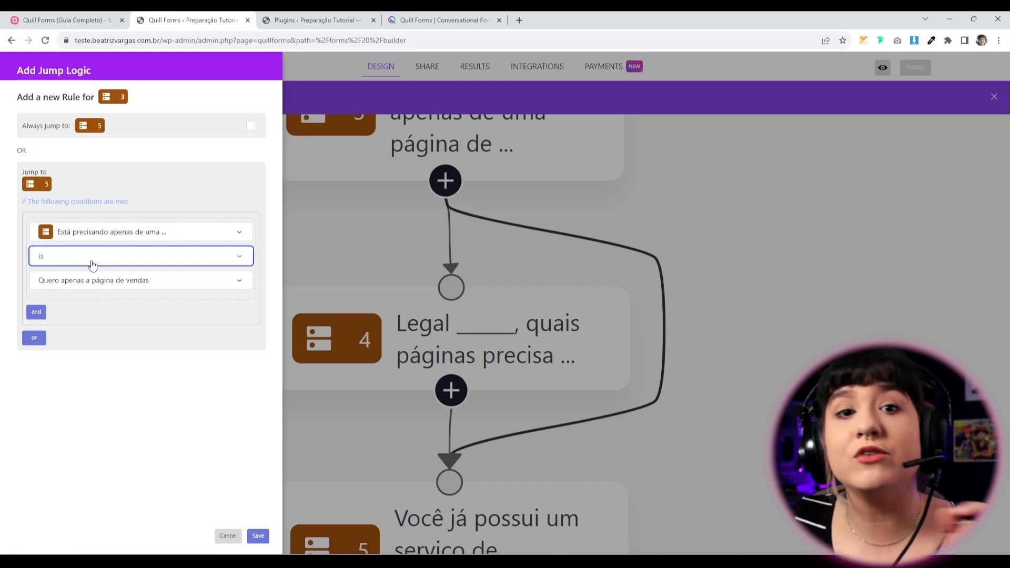
pyautogui.click(99, 284)
pyautogui.click(77, 316)
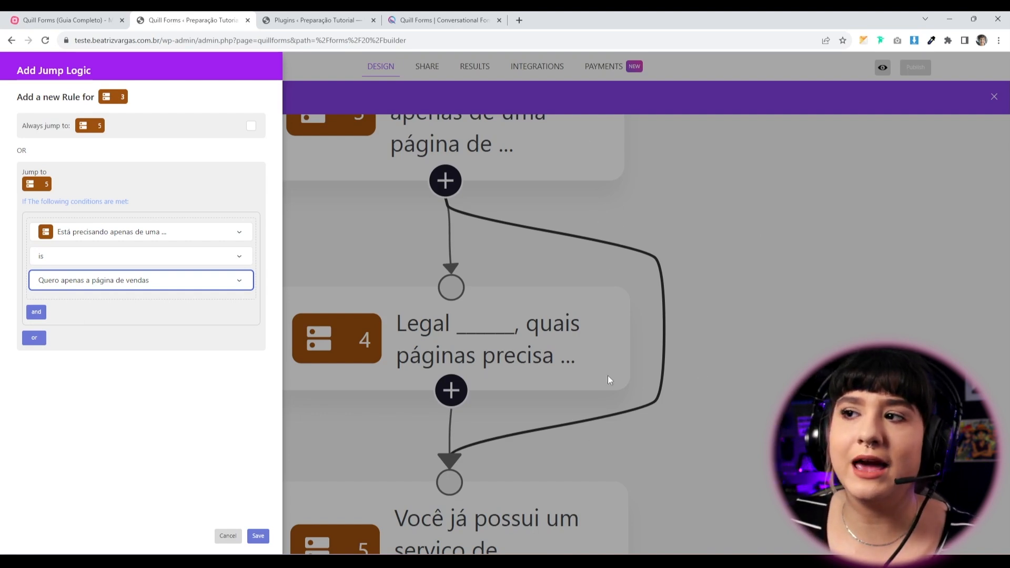
# Briefly try 'is not' with another answer, restore the original condition, and save the rule.
pyautogui.click(105, 265)
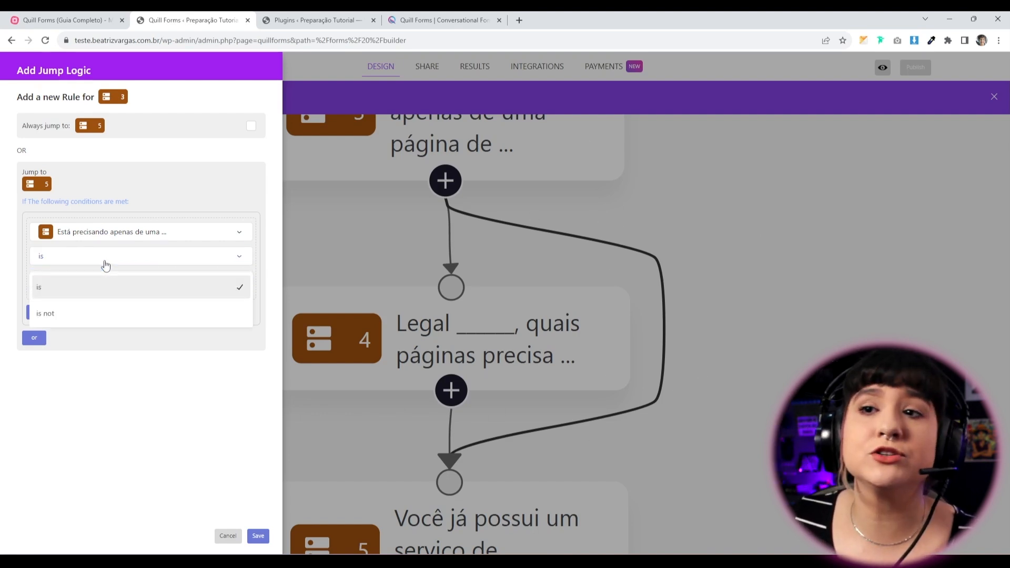
pyautogui.click(32, 314)
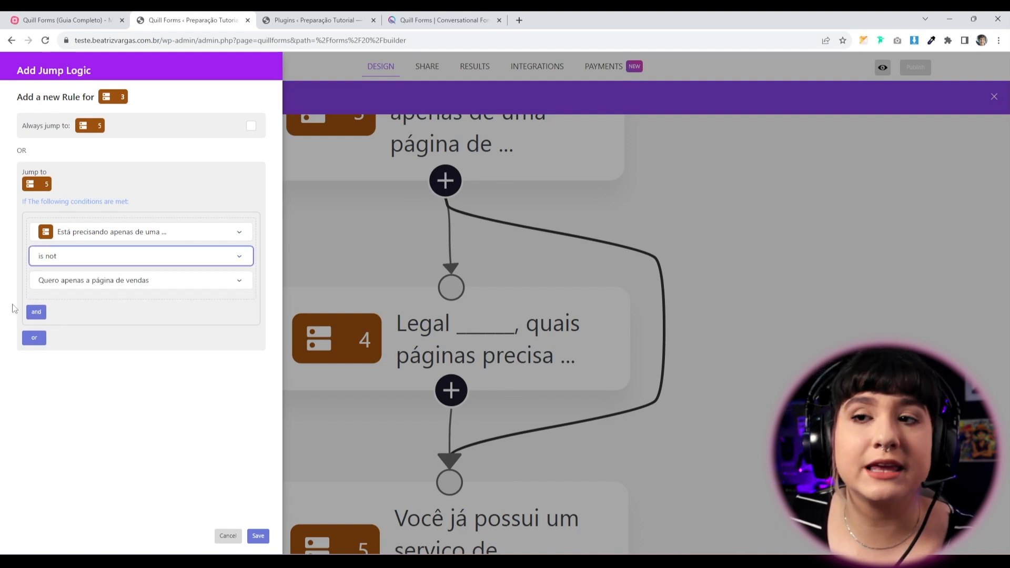
pyautogui.click(91, 284)
pyautogui.click(107, 325)
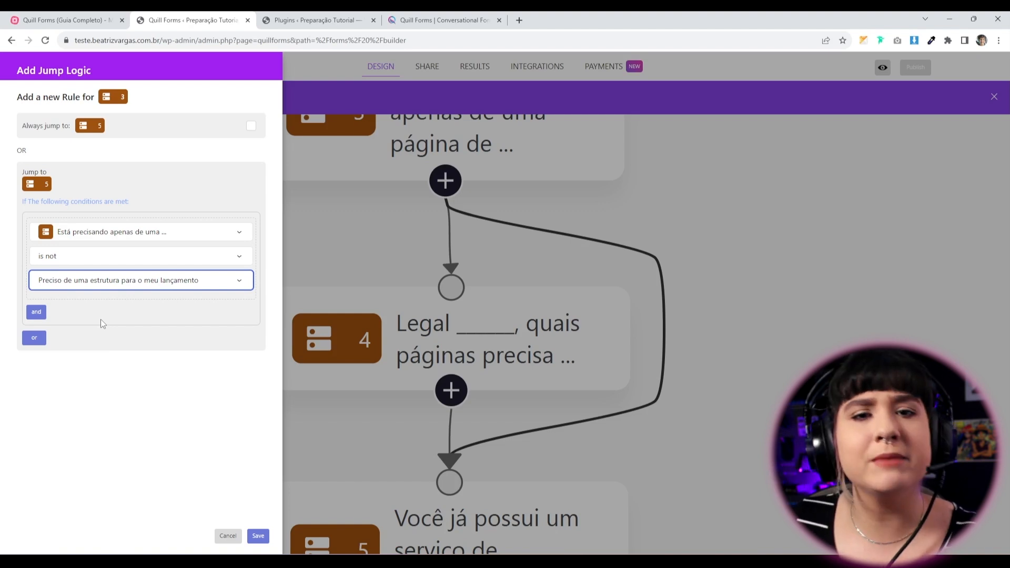
pyautogui.click(93, 262)
pyautogui.click(68, 292)
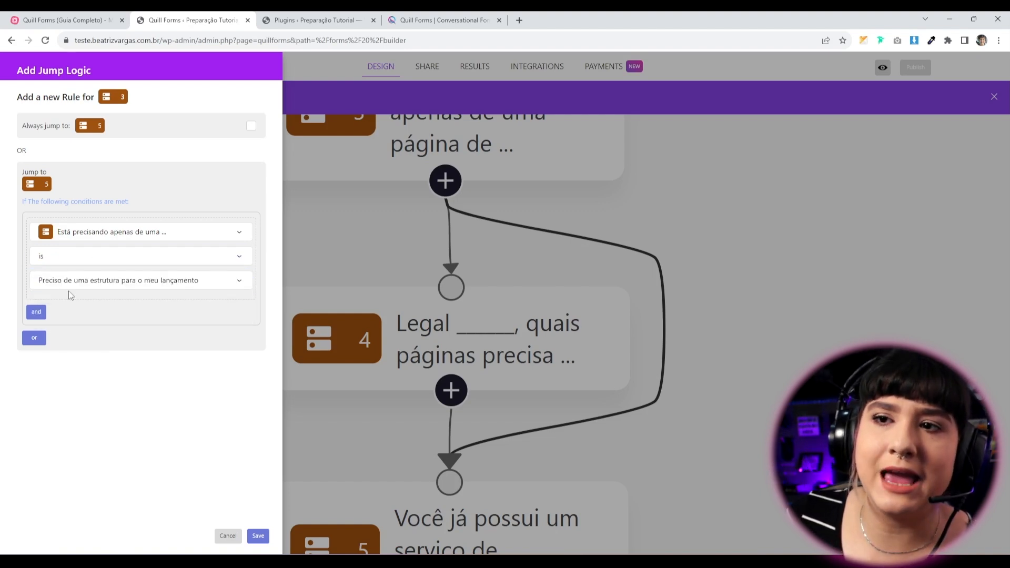
pyautogui.click(103, 284)
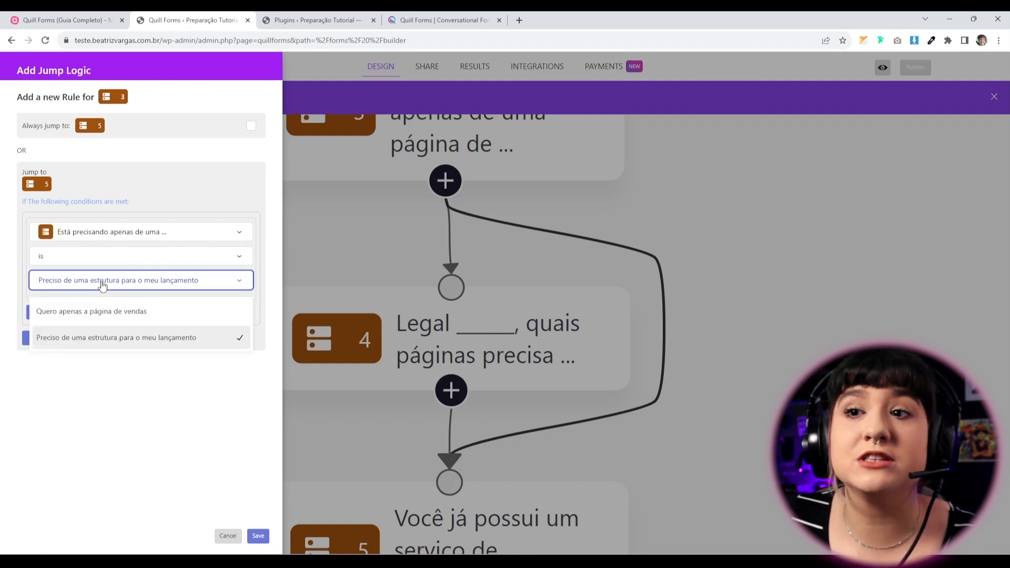
pyautogui.click(105, 310)
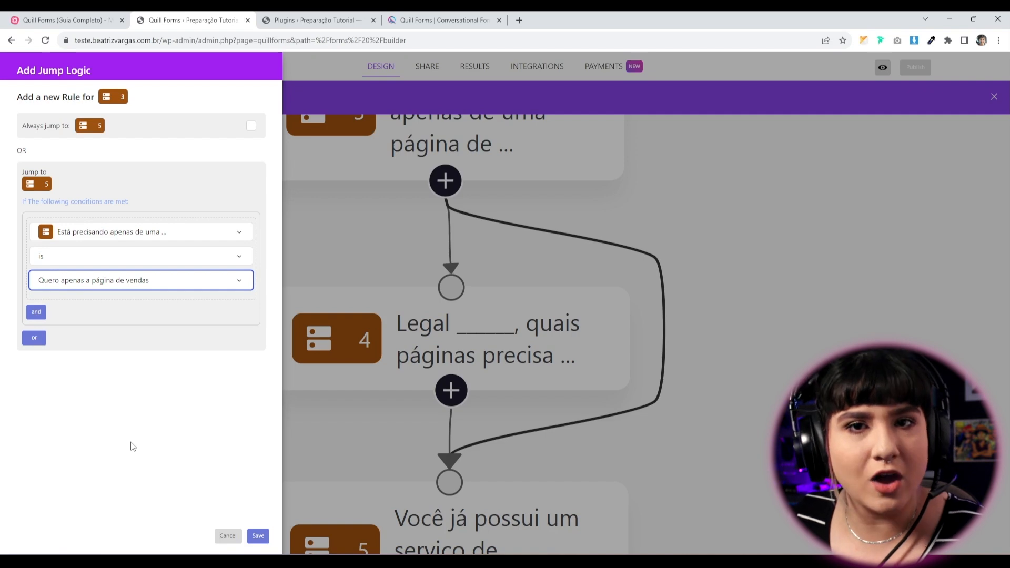
pyautogui.click(257, 501)
pyautogui.click(258, 536)
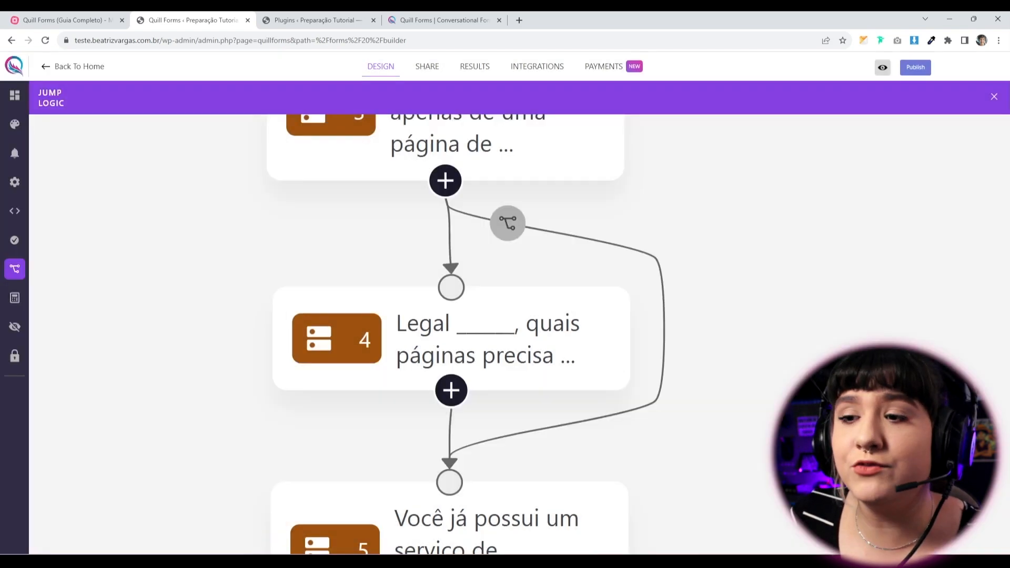
# Publish the form and, in Live Preview, enter a test name and e-mail address.
pyautogui.click(915, 69)
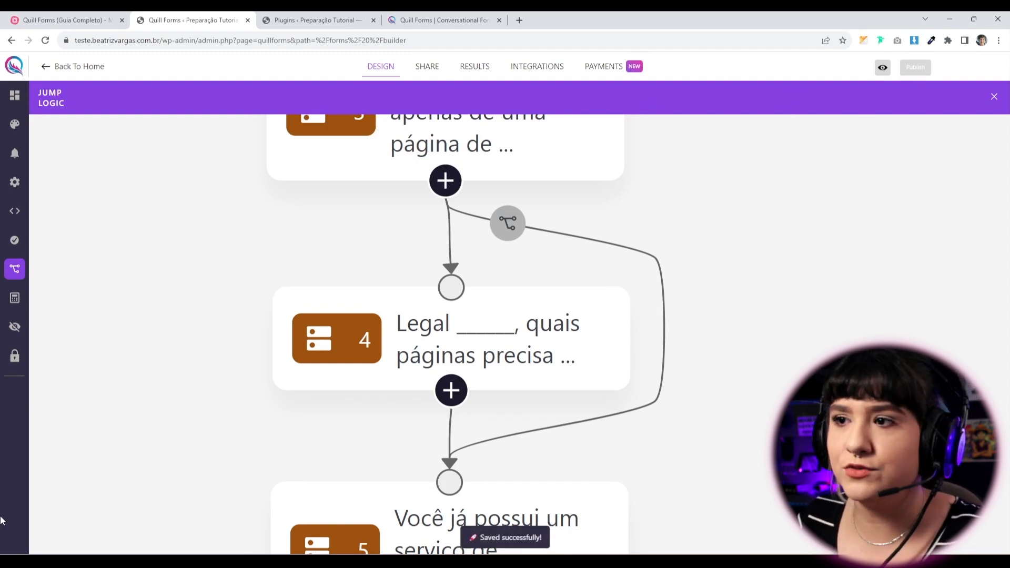
pyautogui.click(883, 68)
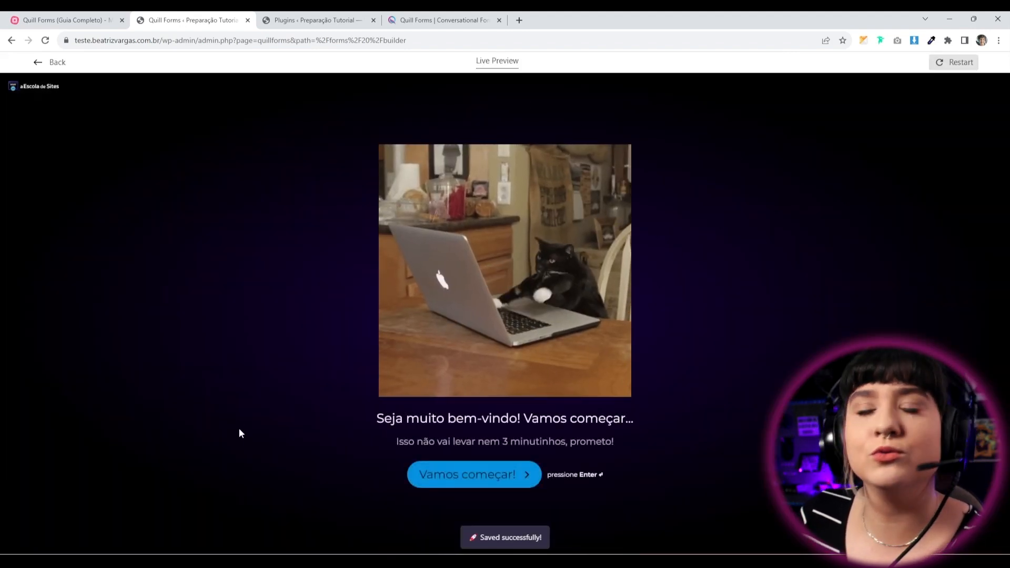
pyautogui.press('Return')
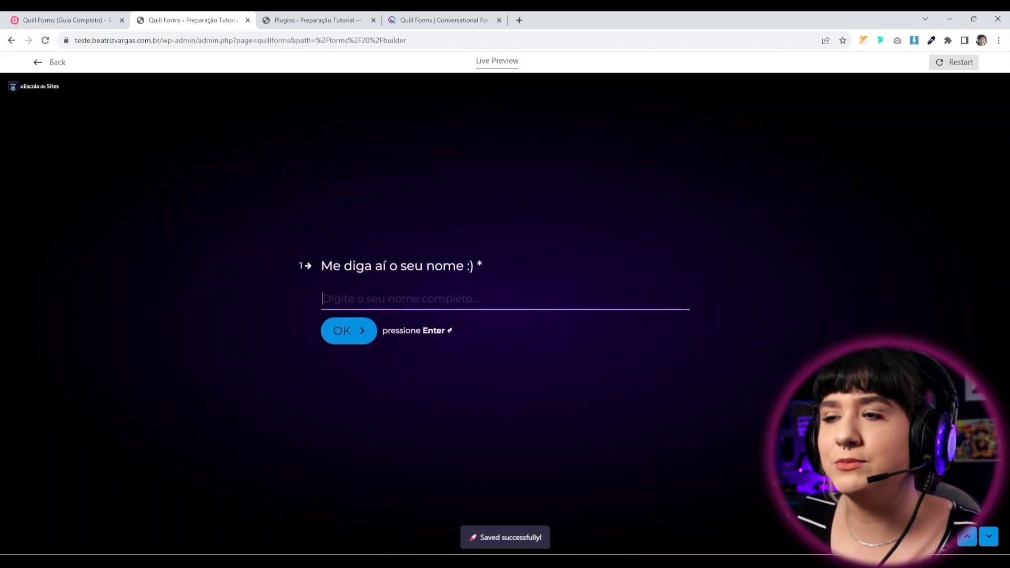
pyautogui.write('bia')
pyautogui.press('Return')
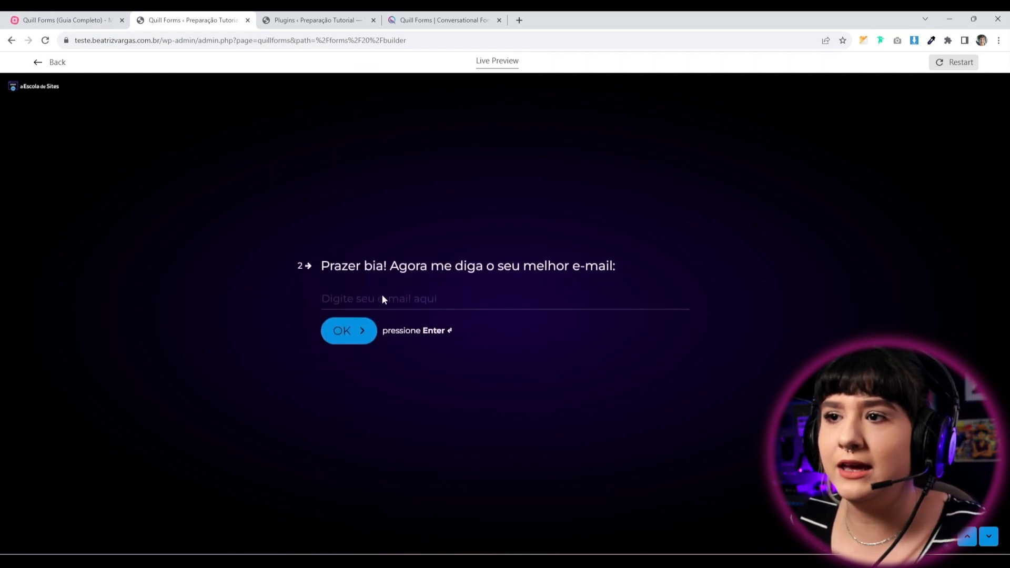
pyautogui.write('bia#')
pyautogui.press('BackSpace')
pyautogui.write('@email.com')
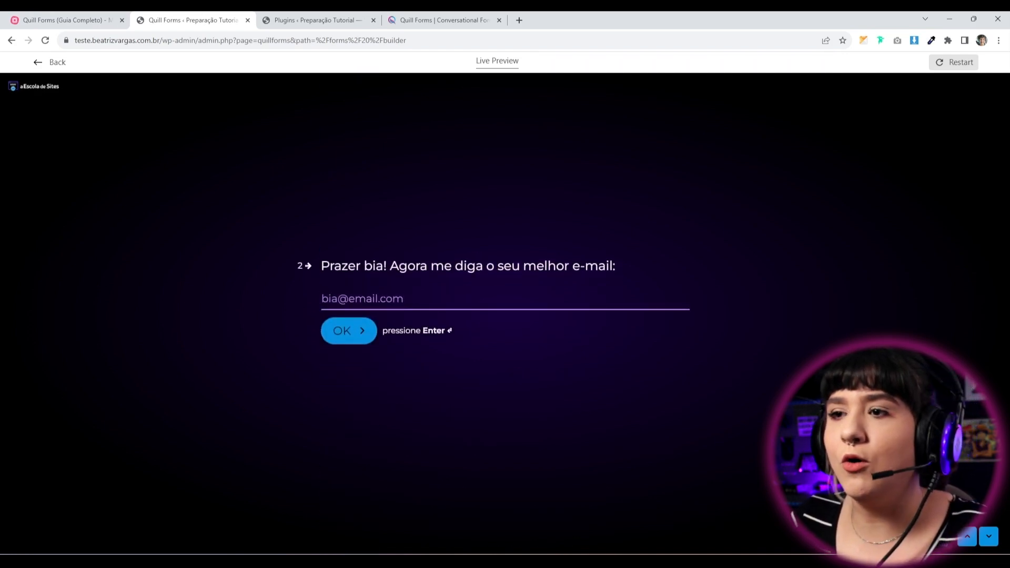
pyautogui.press('Return')
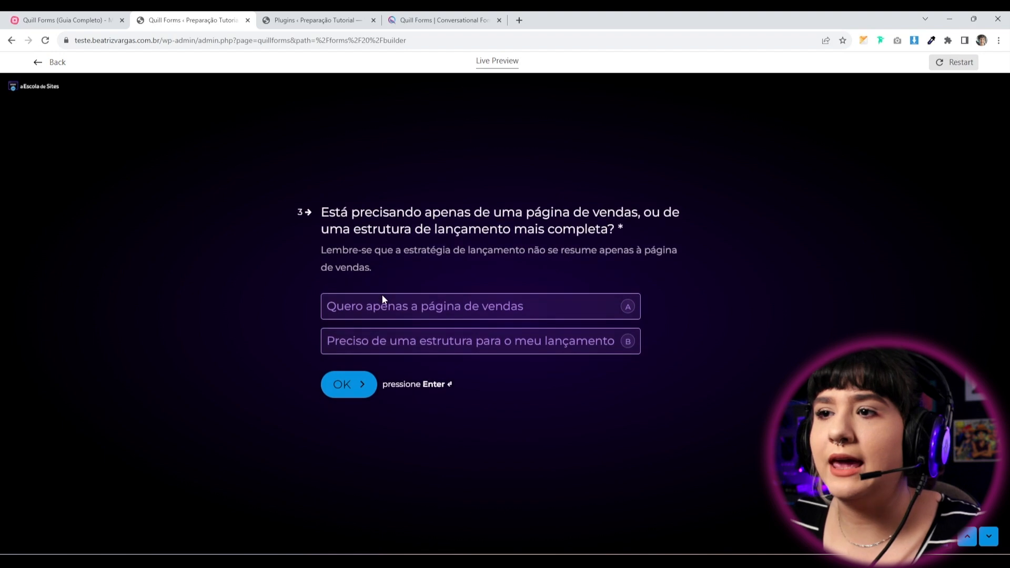
# Answer 'Quero apenas a página de vendas' and 'Já tenho esse serviço', then submit with Enviar.
pyautogui.click(463, 314)
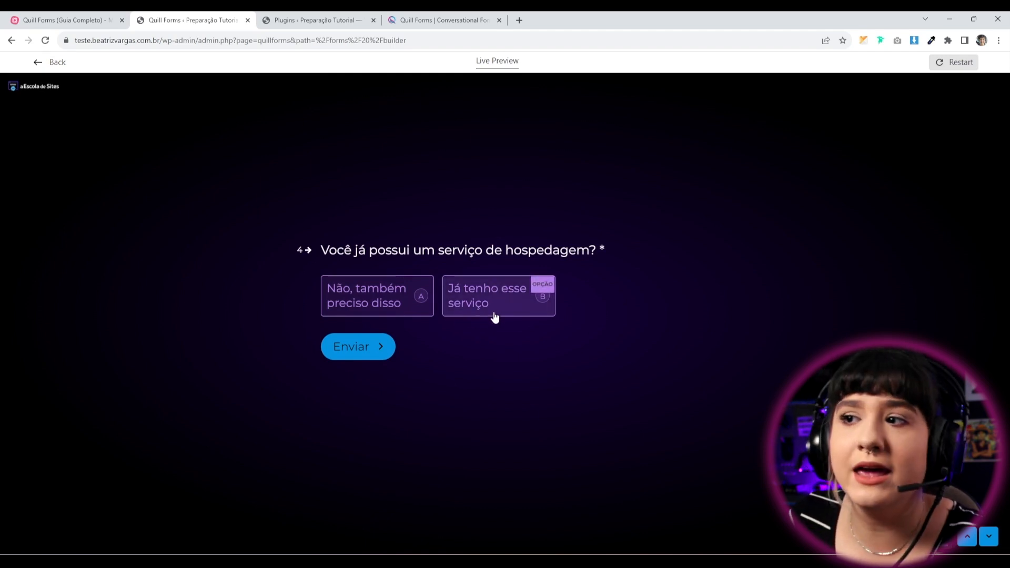
pyautogui.click(472, 307)
pyautogui.click(361, 359)
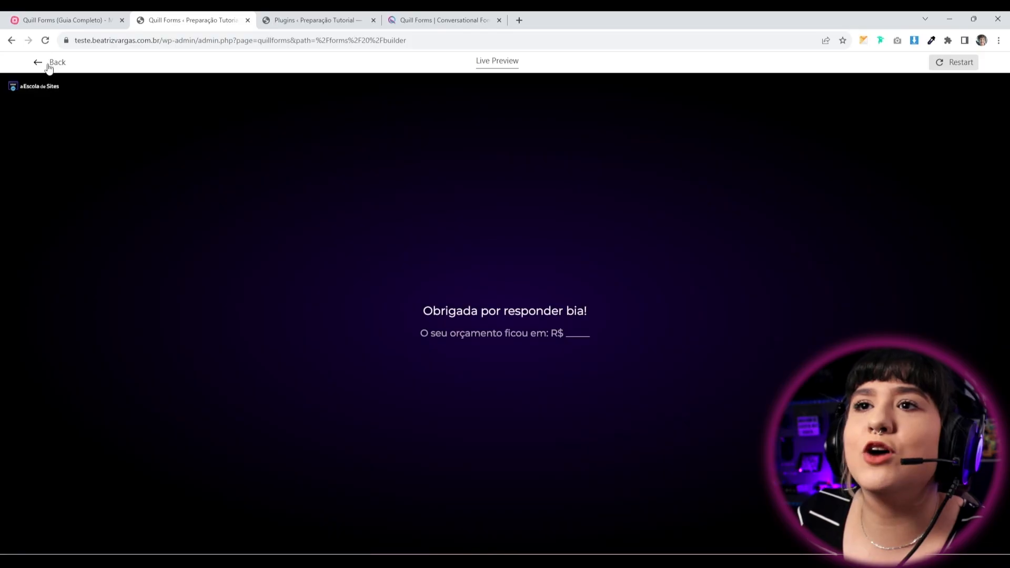
# Restart the live preview and enter a test name and e-mail address.
pyautogui.click(45, 63)
pyautogui.click(883, 67)
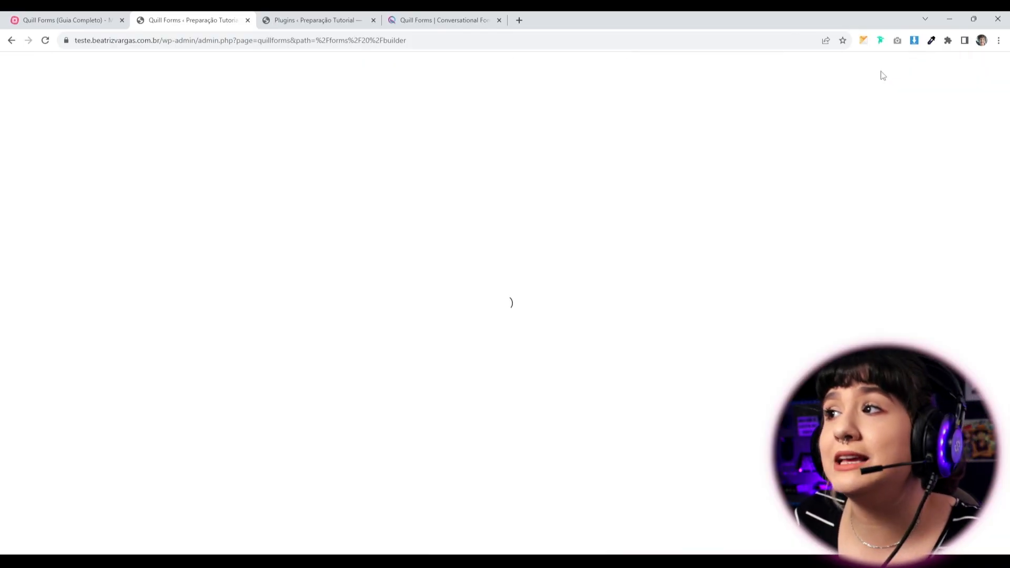
pyautogui.click(457, 487)
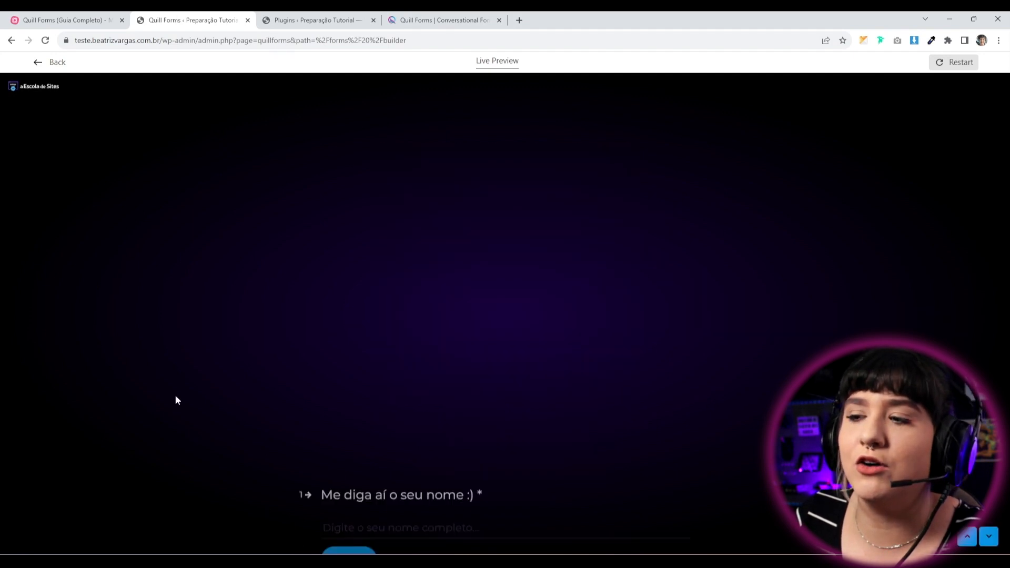
pyautogui.write('bia')
pyautogui.press('Return')
pyautogui.write('bia@email.com')
pyautogui.press('BackSpace')
pyautogui.press('BackSpace')
pyautogui.press('BackSpace')
pyautogui.press('BackSpace')
pyautogui.write('.cmom')
pyautogui.press('Return')
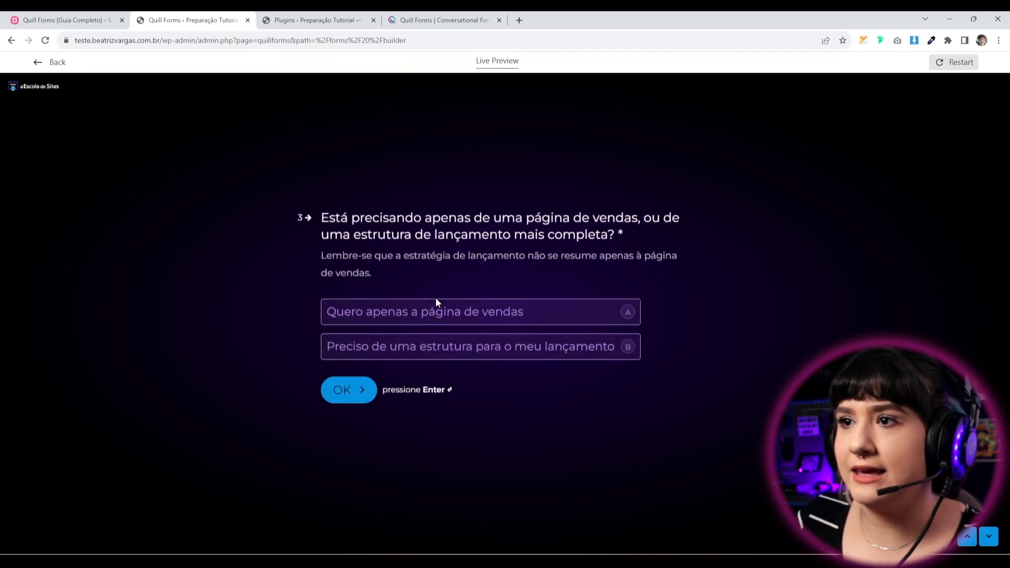
# Choose the launch-structure option and tick the five pages: sign-up, blog, schedule, tsunami and sales.
pyautogui.click(457, 355)
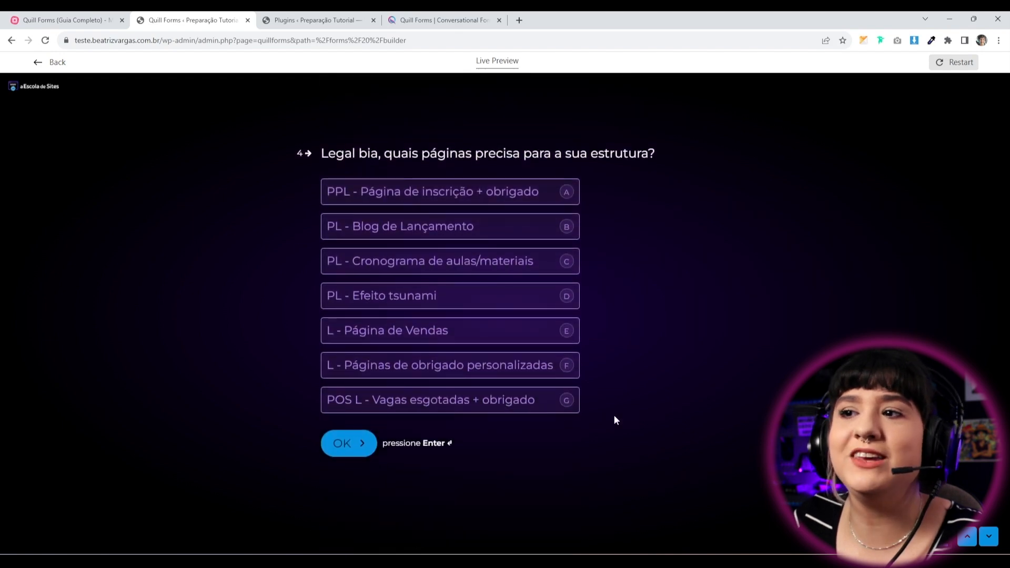
pyautogui.click(397, 198)
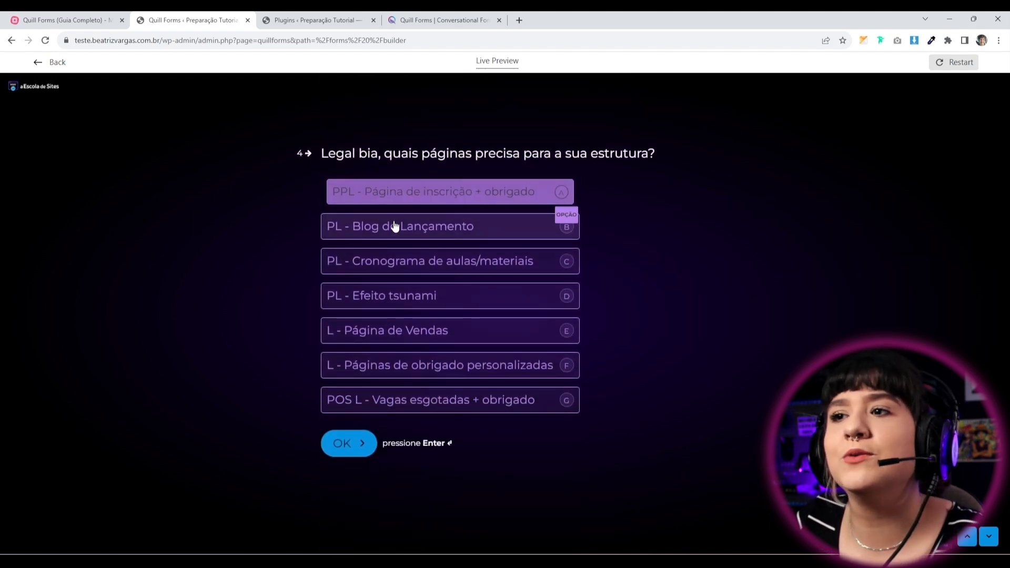
pyautogui.click(395, 227)
pyautogui.click(383, 270)
pyautogui.click(375, 297)
pyautogui.click(368, 330)
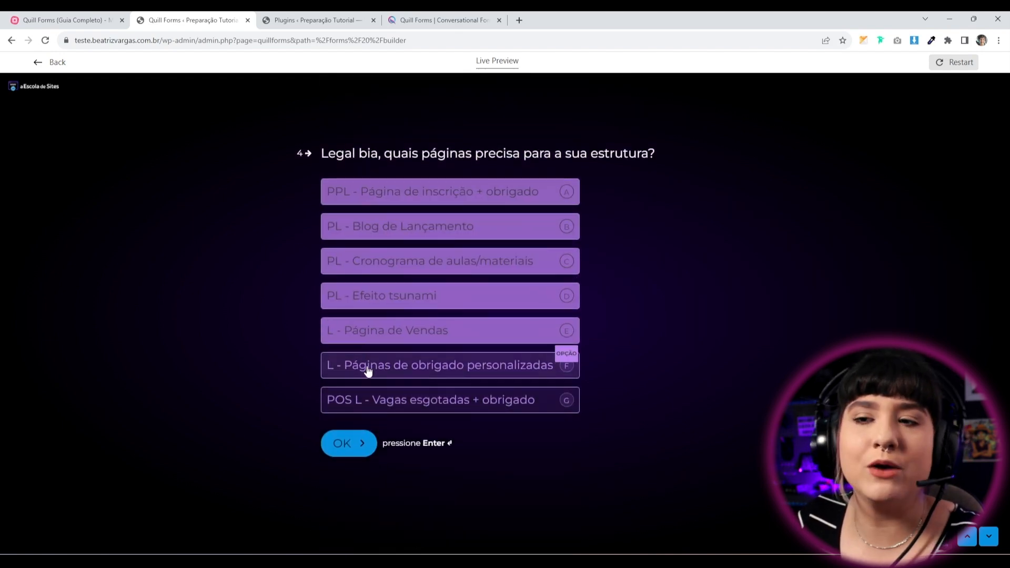
pyautogui.click(340, 453)
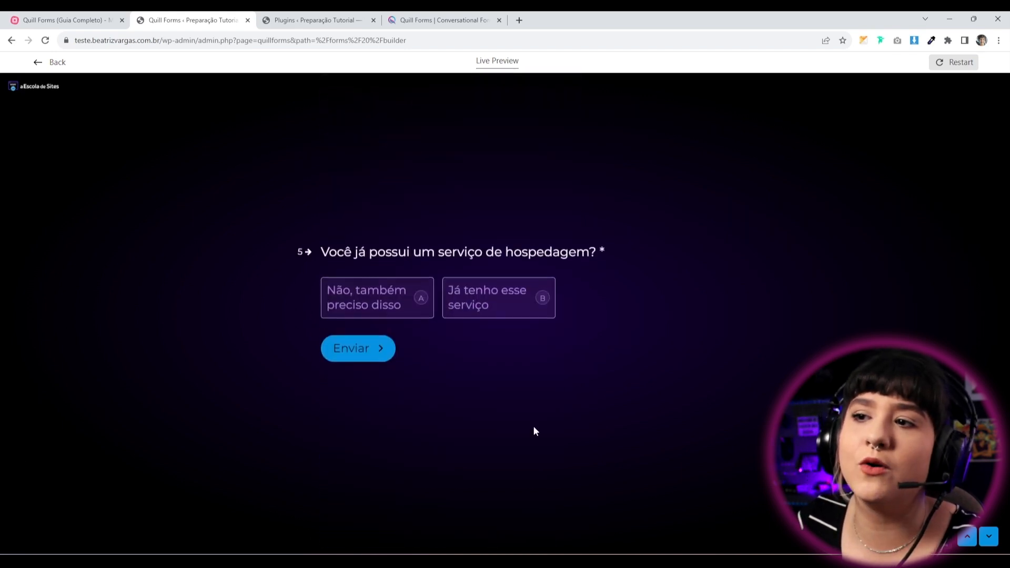
# Answer that hosting is already in place, submit to the thank-you screen, and close the preview.
pyautogui.click(487, 303)
pyautogui.click(368, 347)
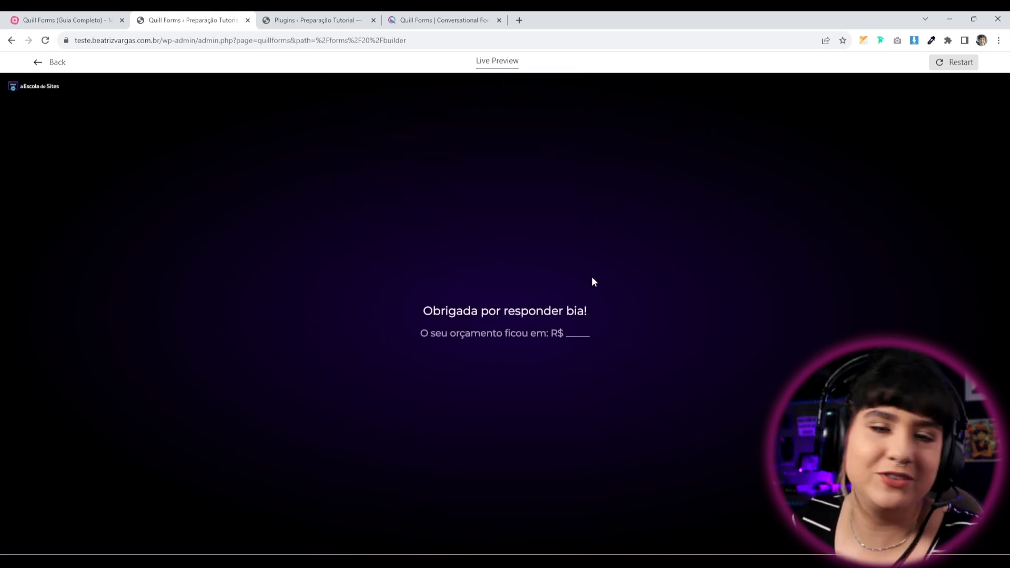
pyautogui.click(58, 64)
pyautogui.moveTo(716, 368); pyautogui.dragTo(703, 392)
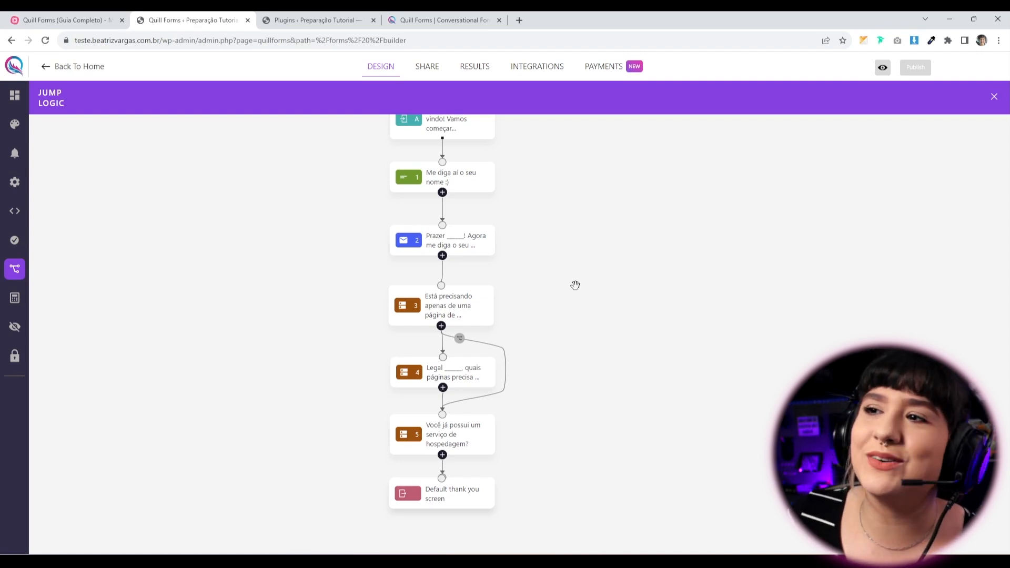
pyautogui.moveTo(678, 231); pyautogui.dragTo(636, 349)
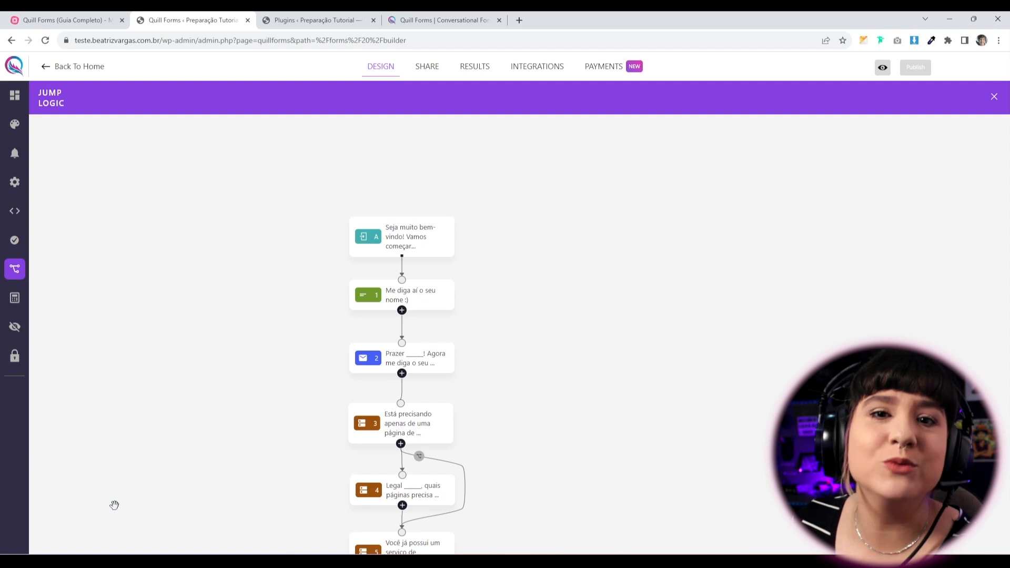
pyautogui.moveTo(175, 523); pyautogui.dragTo(230, 497)
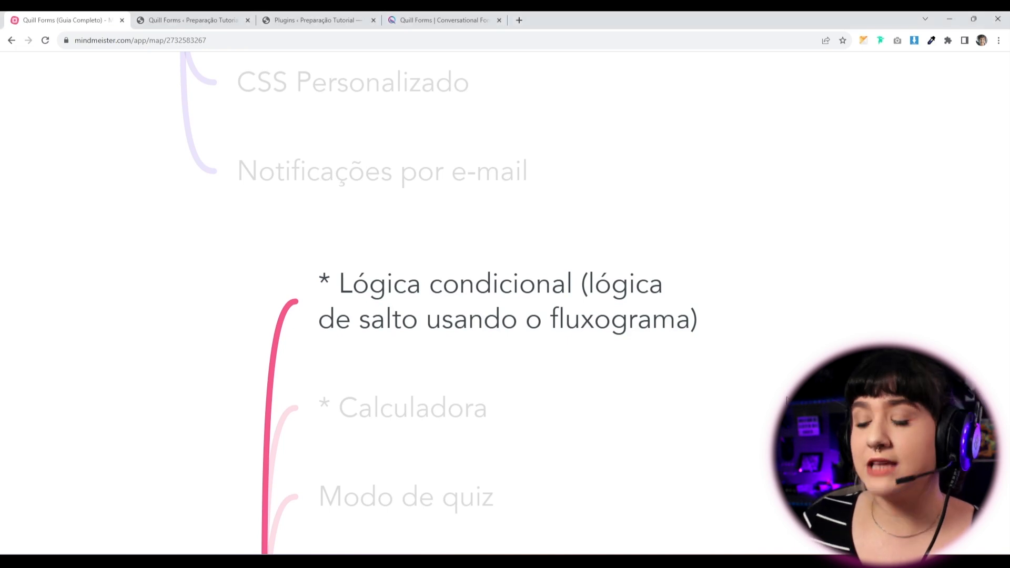
# Advance the MindMeister course map from the conditional-logic topic to the Calculadora node.
pyautogui.press('Right')
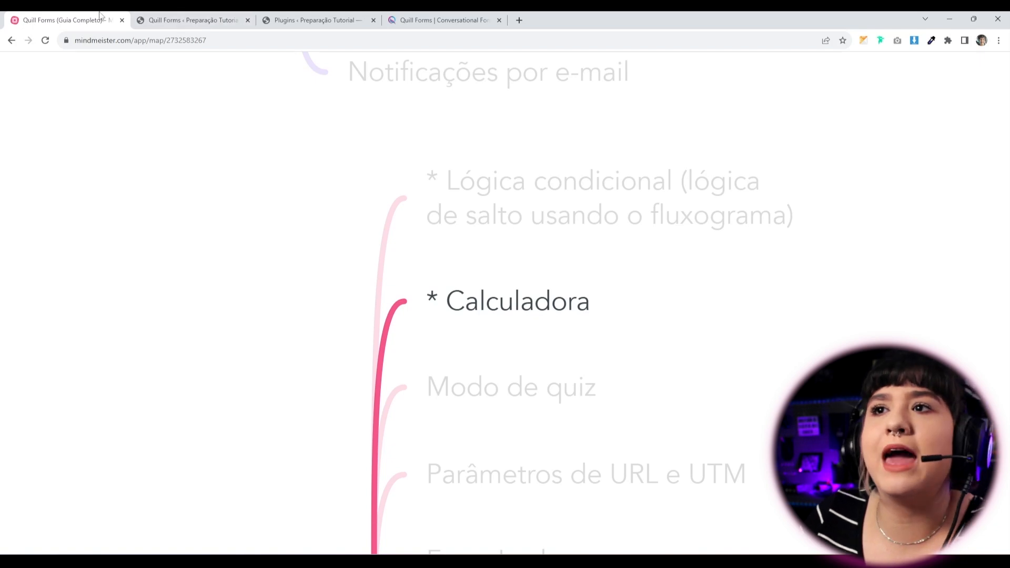
# Return to the WordPress tab, visit Addons, then open Formulário teste from All Forms.
pyautogui.click(201, 24)
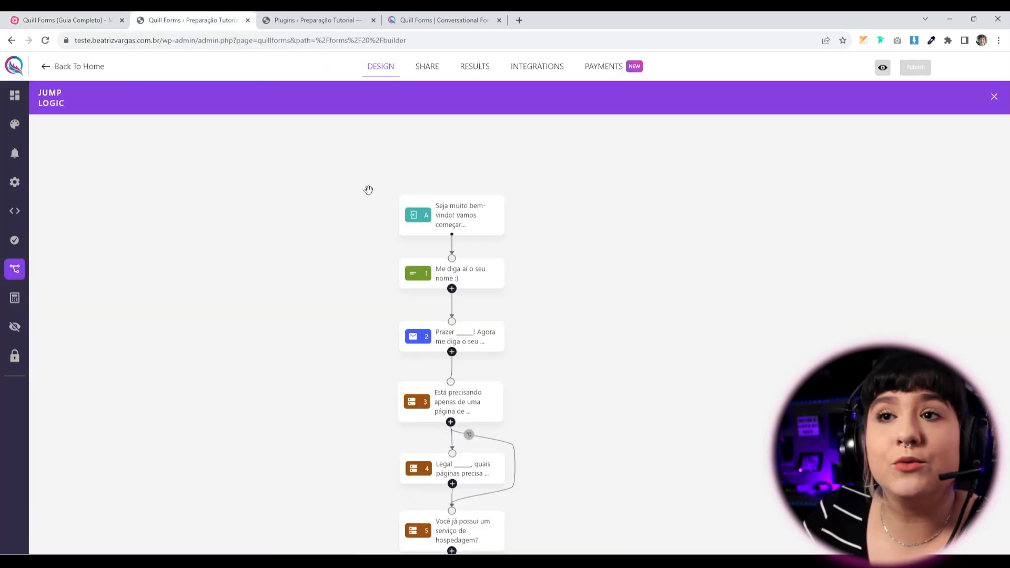
pyautogui.click(47, 68)
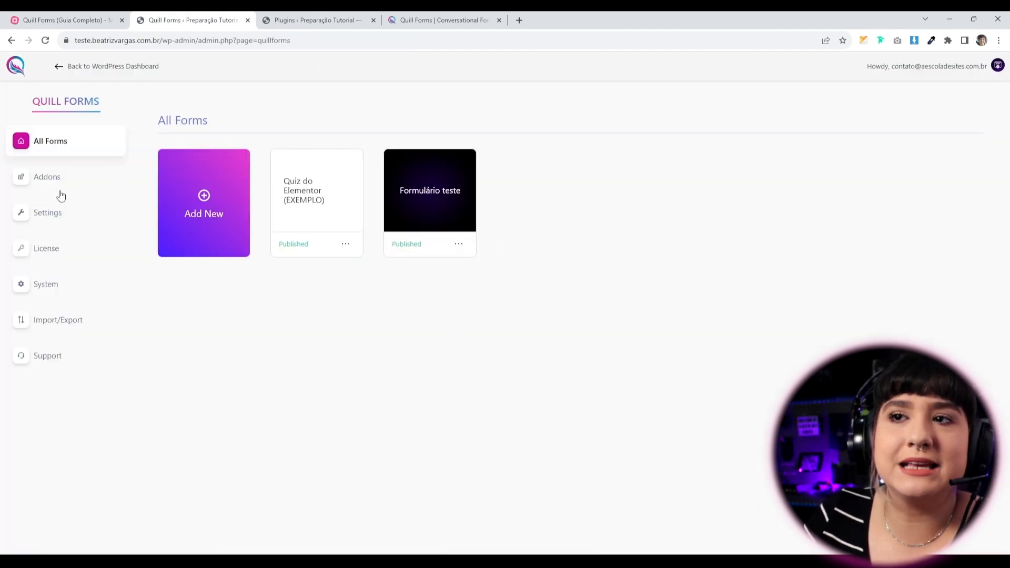
pyautogui.click(48, 182)
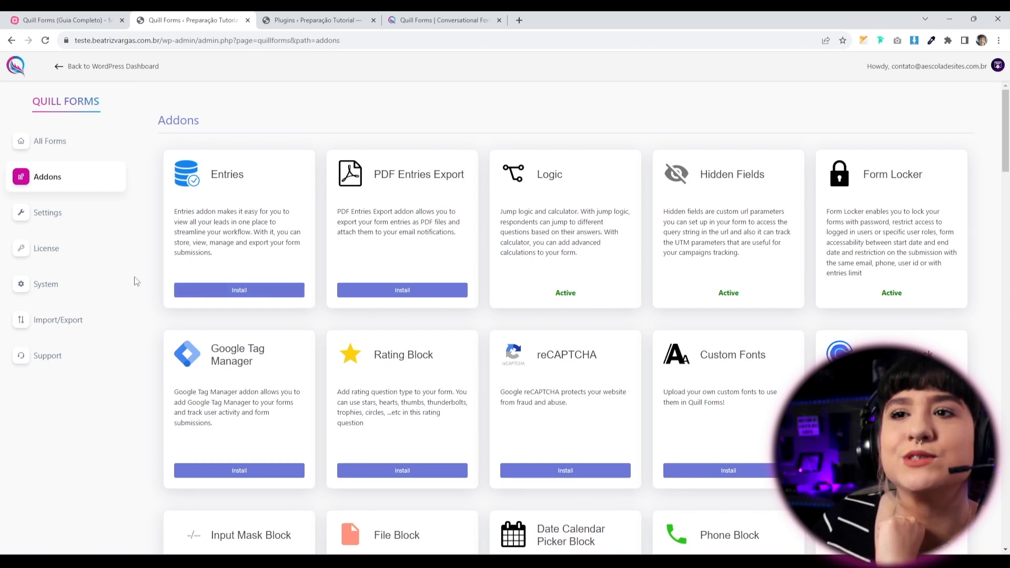
pyautogui.click(49, 153)
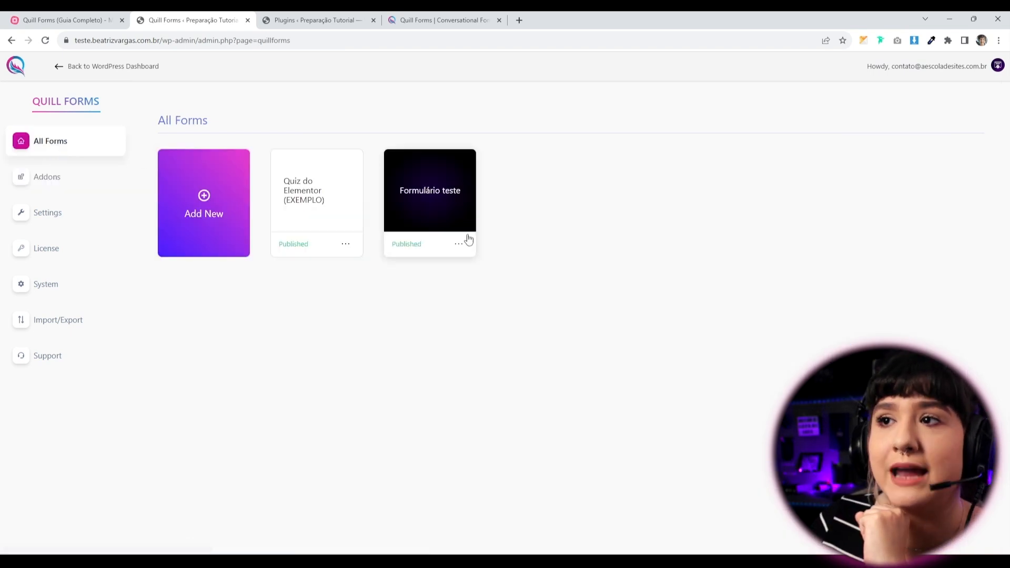
pyautogui.click(433, 193)
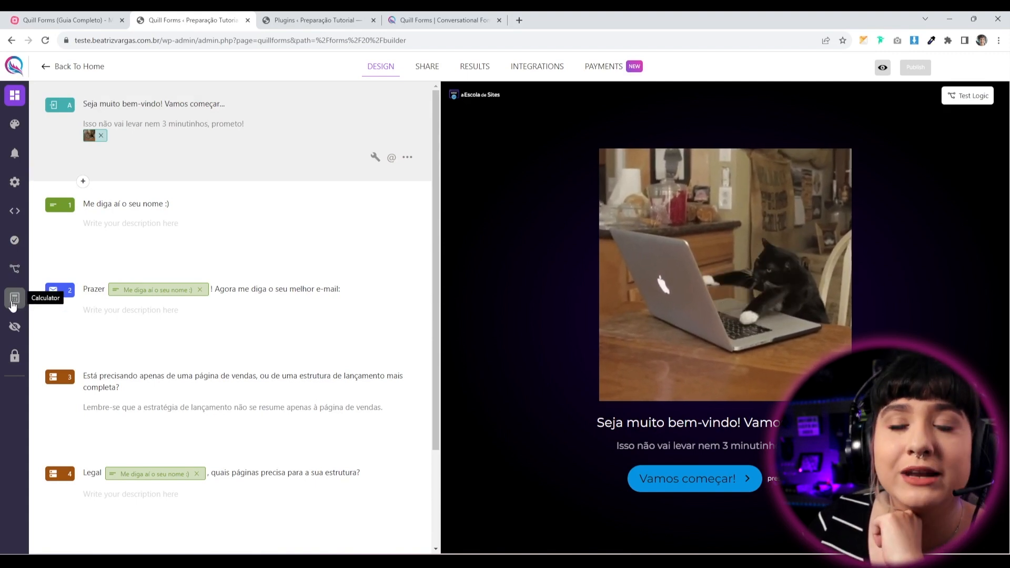
# Open the Calculator panel, review its Variables and Points tabs, and return to the Calculator tab.
pyautogui.click(15, 308)
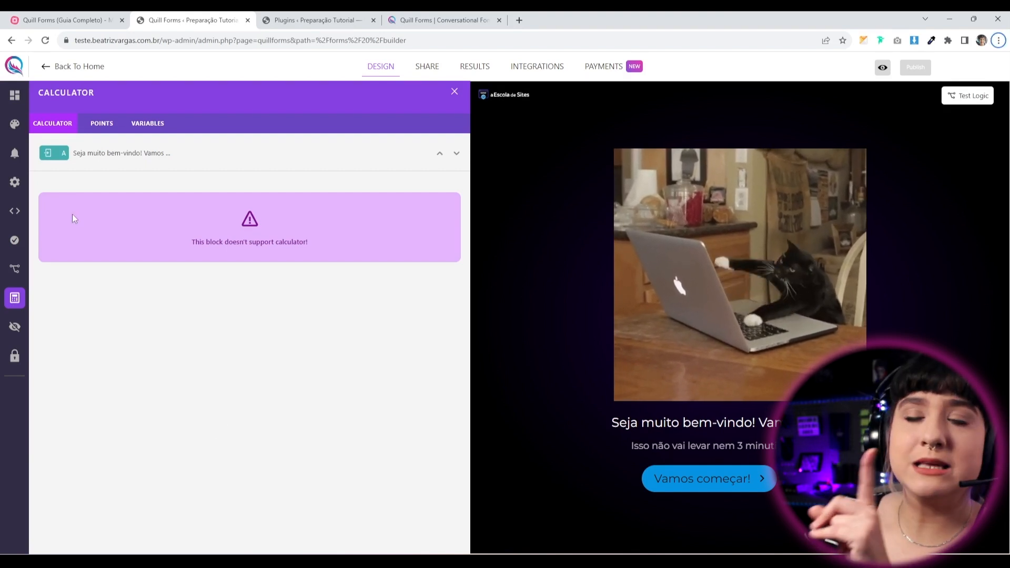
pyautogui.click(154, 129)
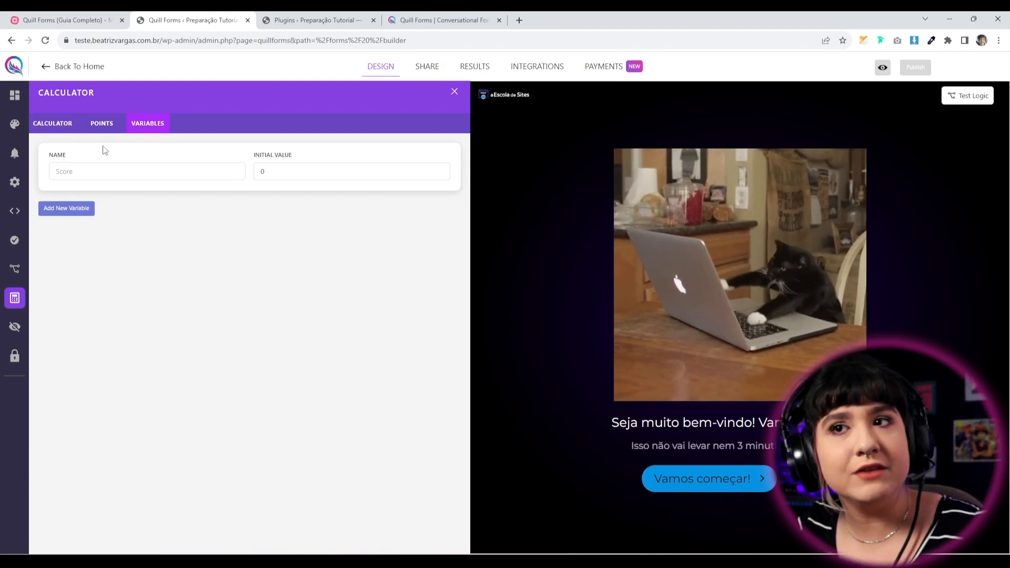
pyautogui.click(102, 124)
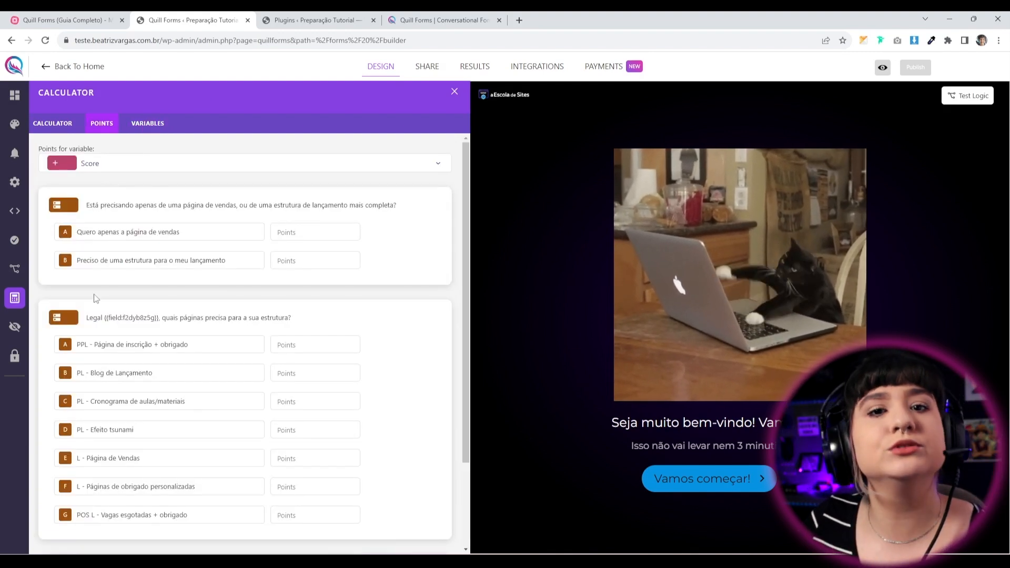
pyautogui.scroll(-2, 171, 450)
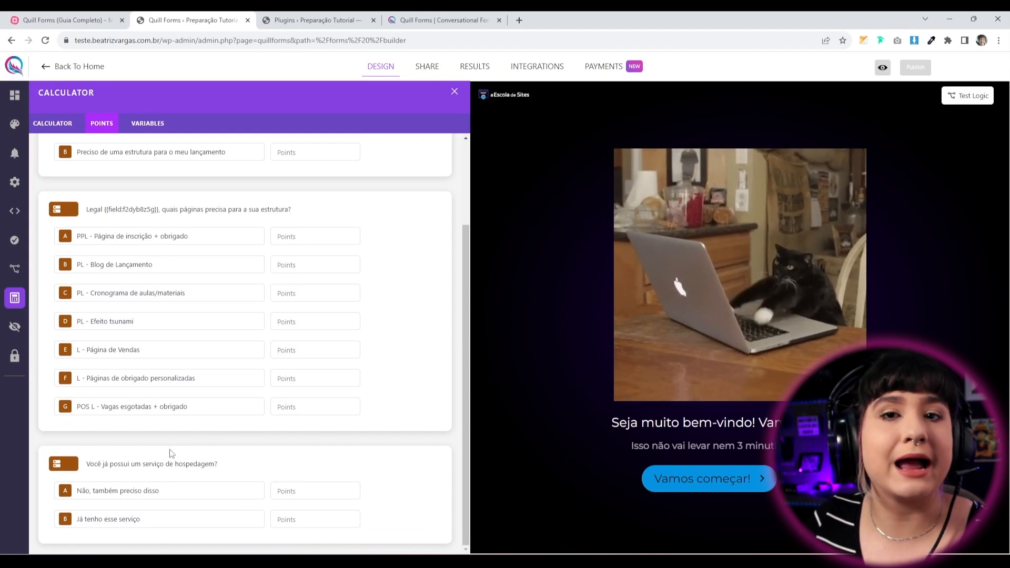
pyautogui.scroll(2, 170, 451)
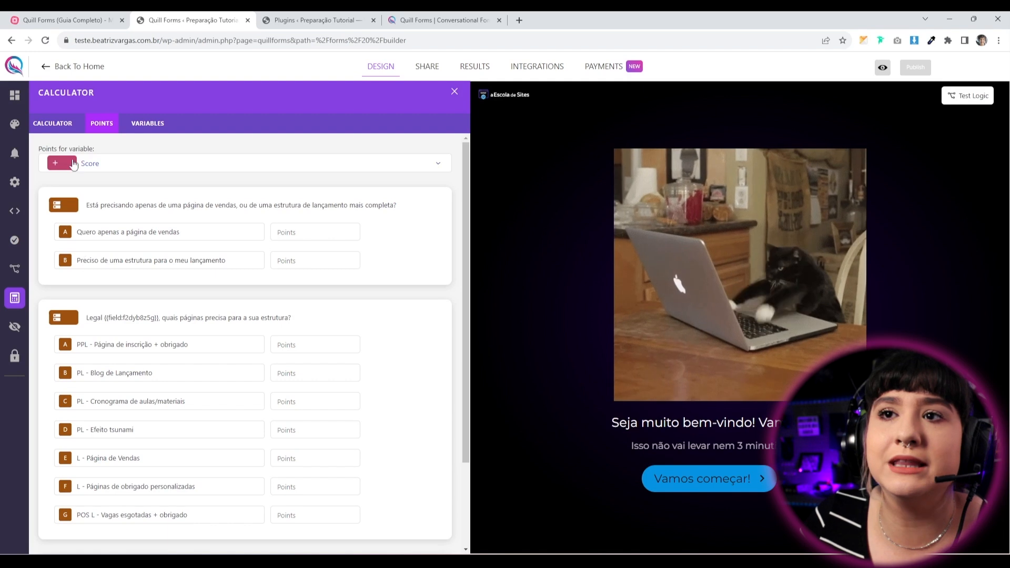
pyautogui.click(57, 124)
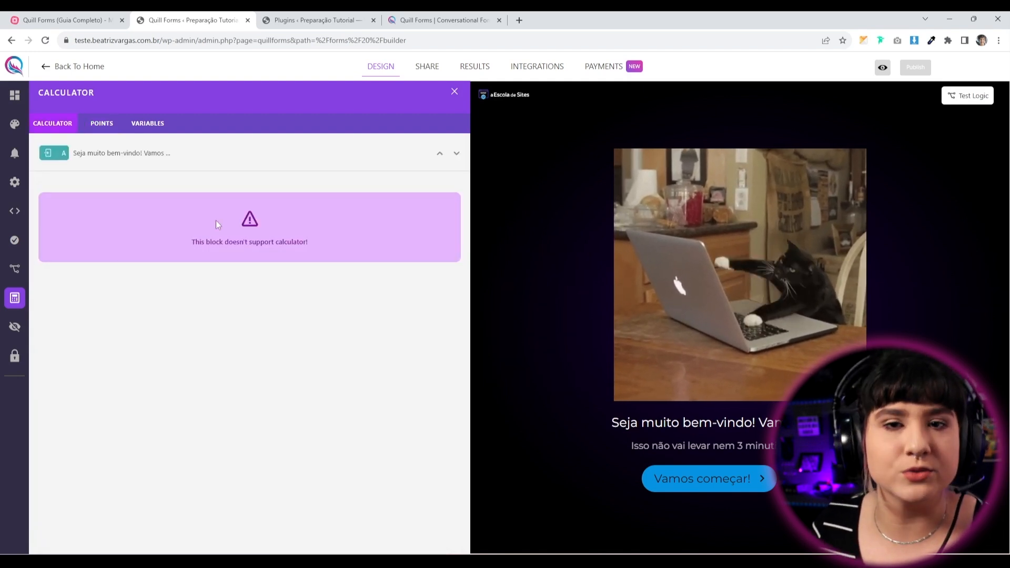
# Show the calculator's variables list, where Score starts at 0.
pyautogui.click(147, 123)
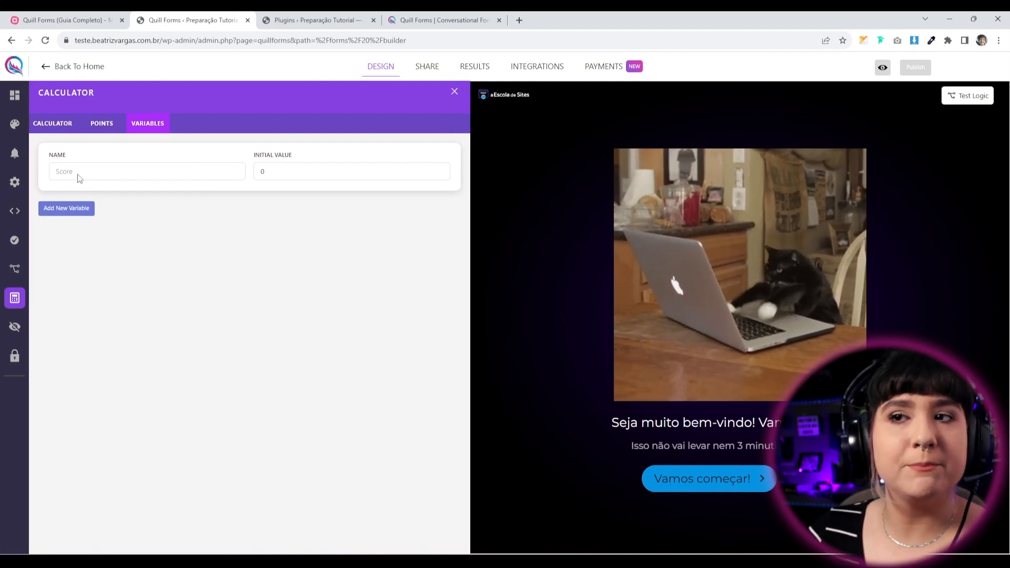
# Add calculator variables 'valor' and 'valor total', both starting at 0, and publish the form.
pyautogui.doubleClick(278, 174)
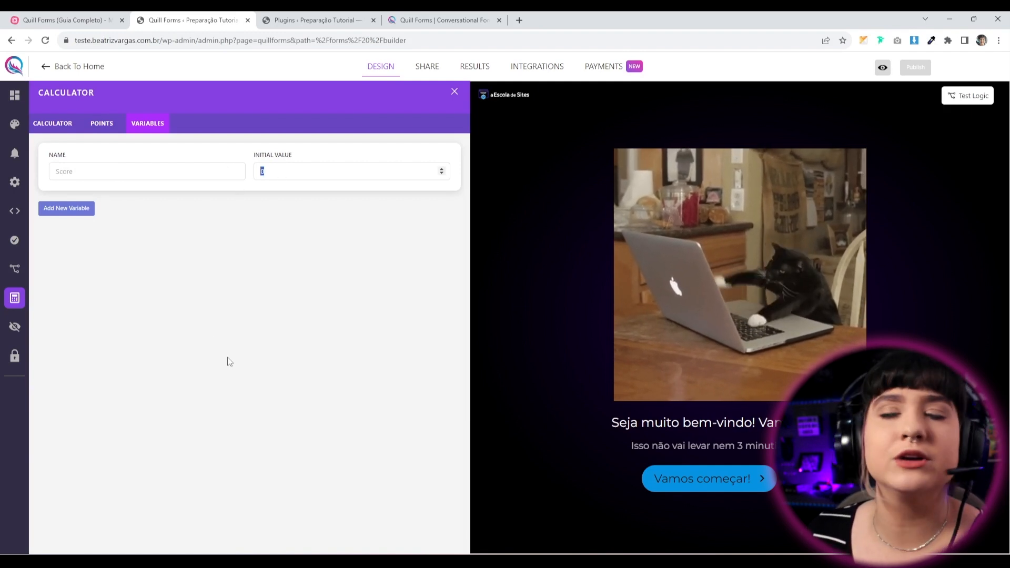
pyautogui.click(238, 323)
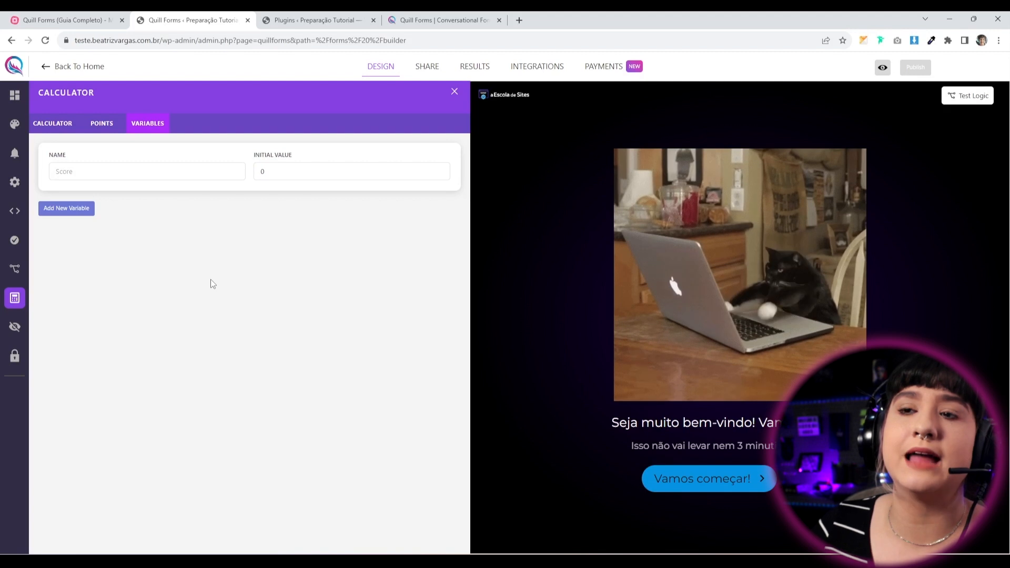
pyautogui.click(67, 209)
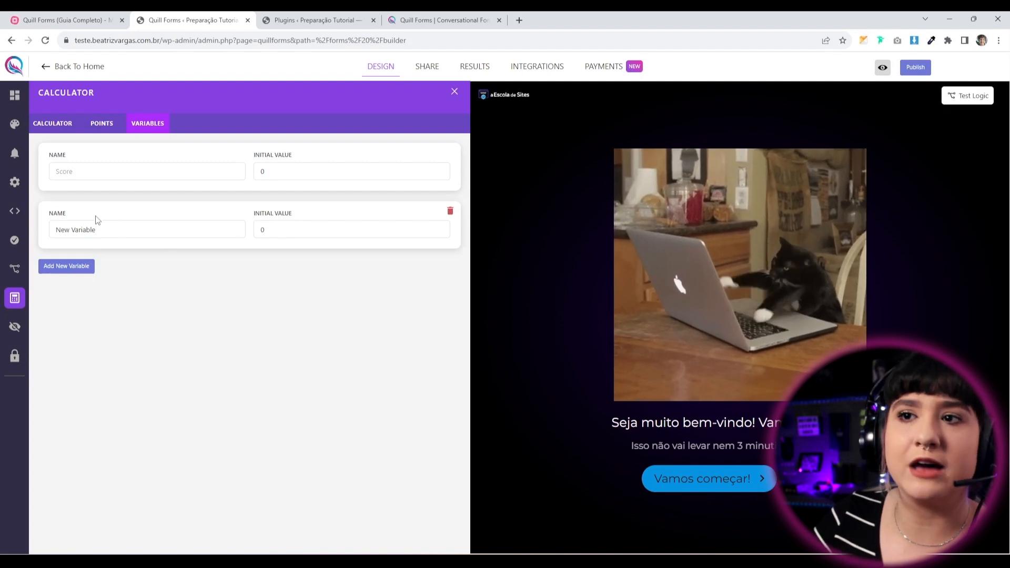
pyautogui.moveTo(117, 233); pyautogui.dragTo(2, 247)
pyautogui.write('valor')
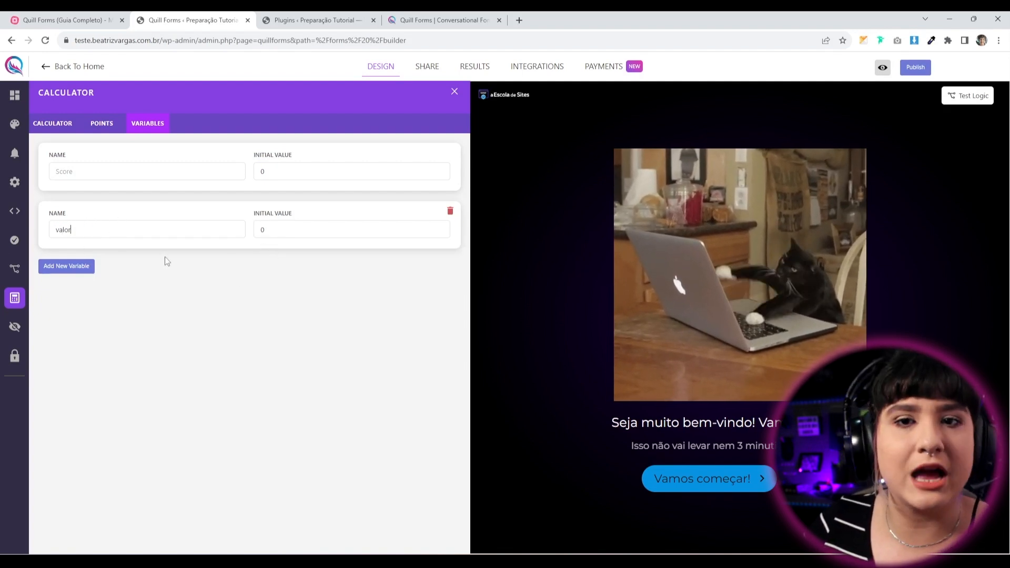
pyautogui.click(77, 274)
pyautogui.write('va')
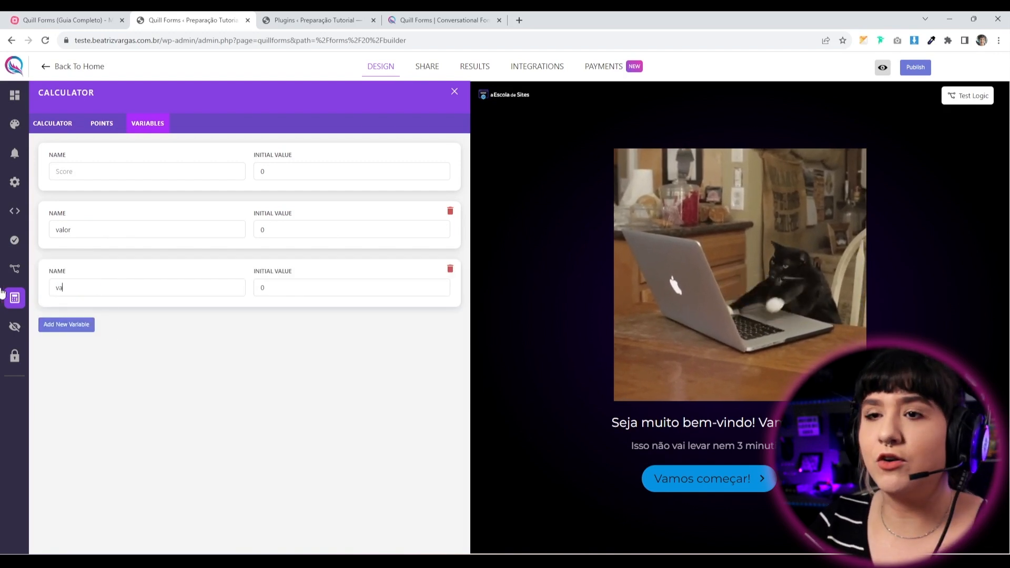
pyautogui.write('lor total')
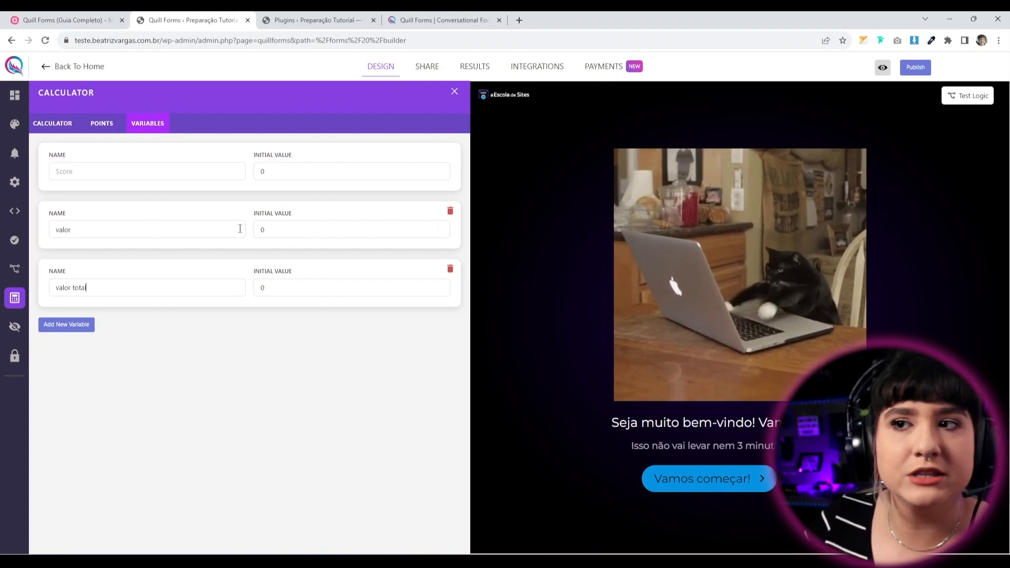
pyautogui.click(915, 67)
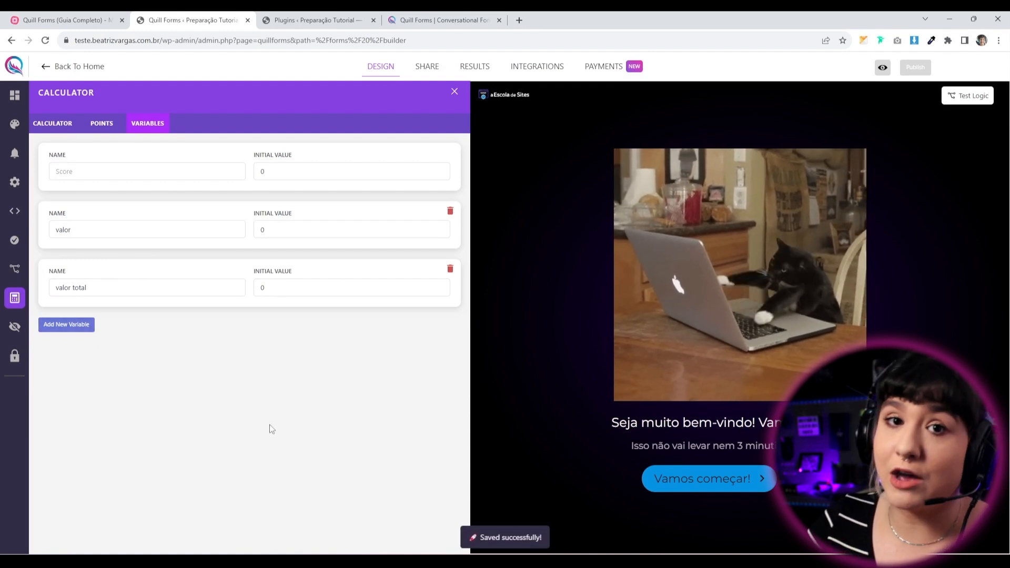
pyautogui.click(102, 126)
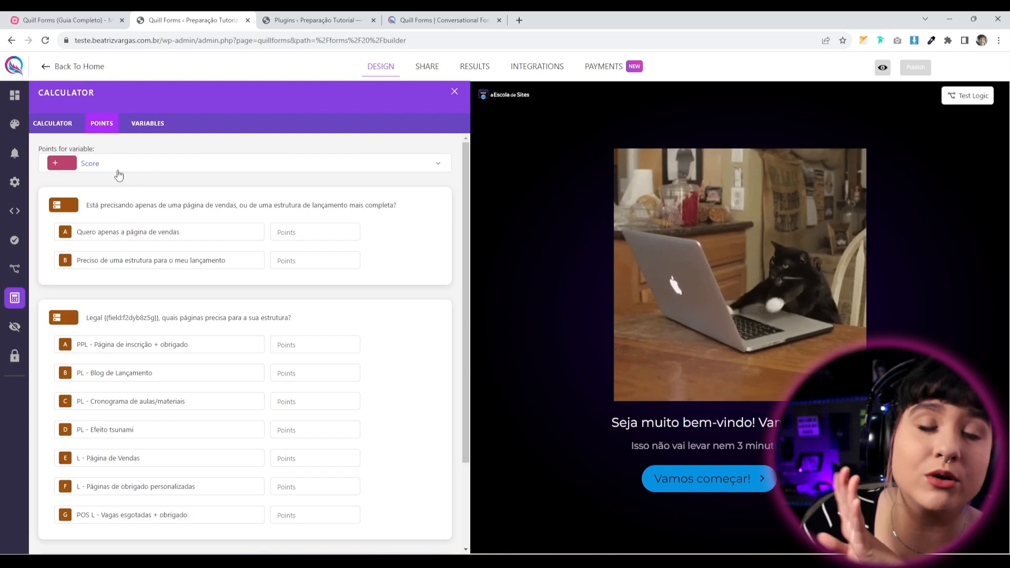
# Assign the points list to the 'valor' variable.
pyautogui.click(86, 167)
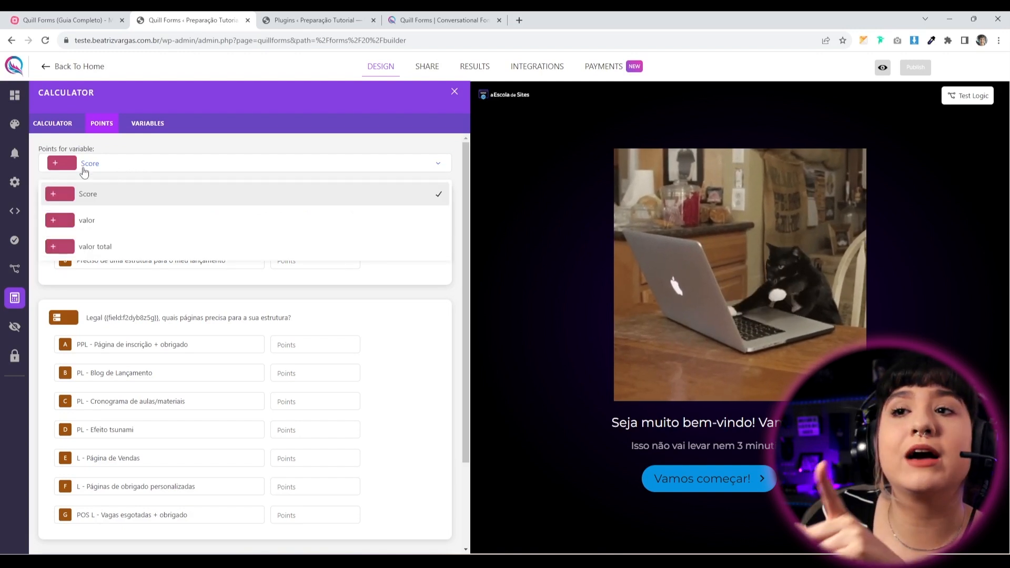
pyautogui.click(102, 223)
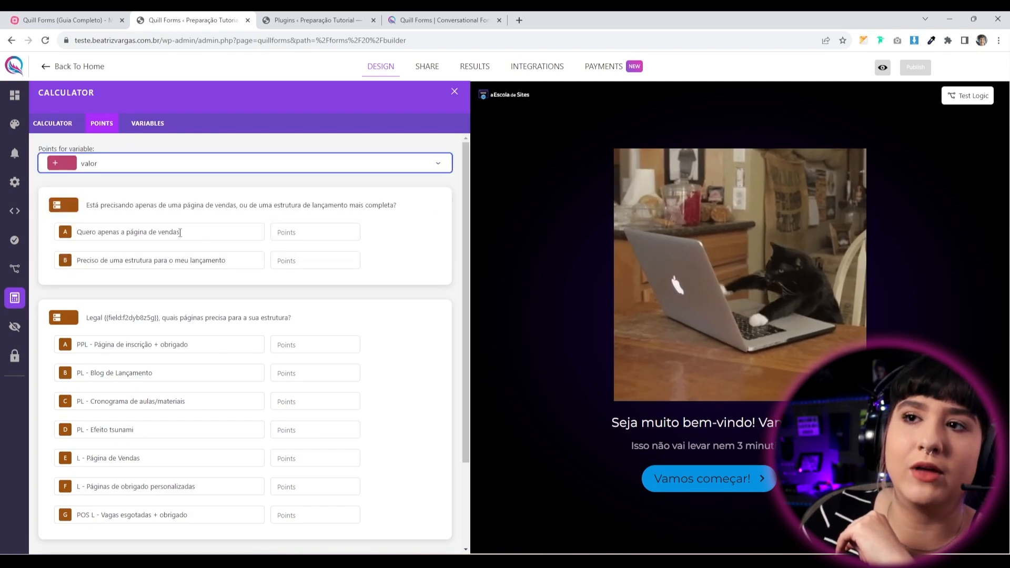
pyautogui.scroll(-2, 257, 337)
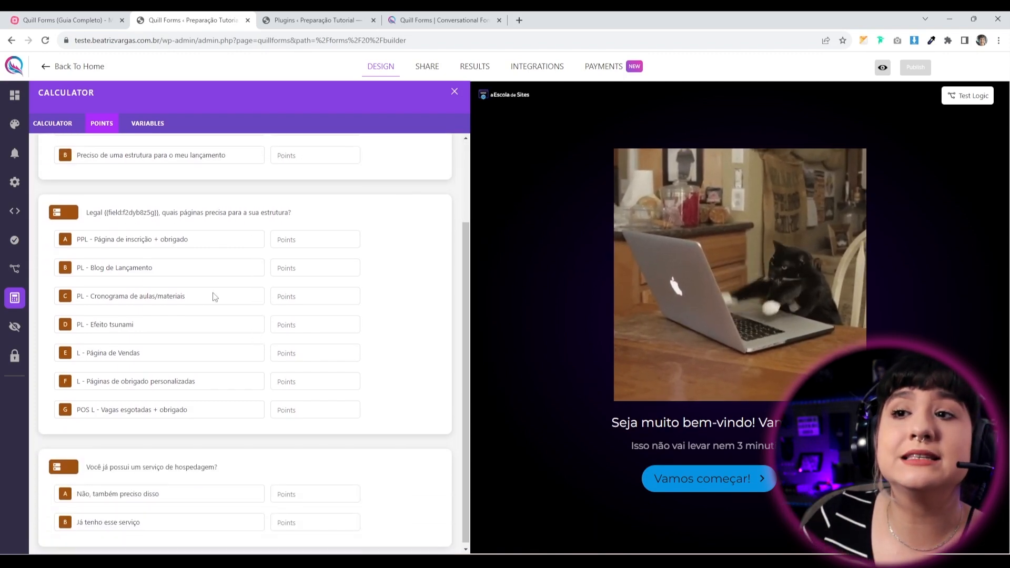
pyautogui.scroll(2, 220, 312)
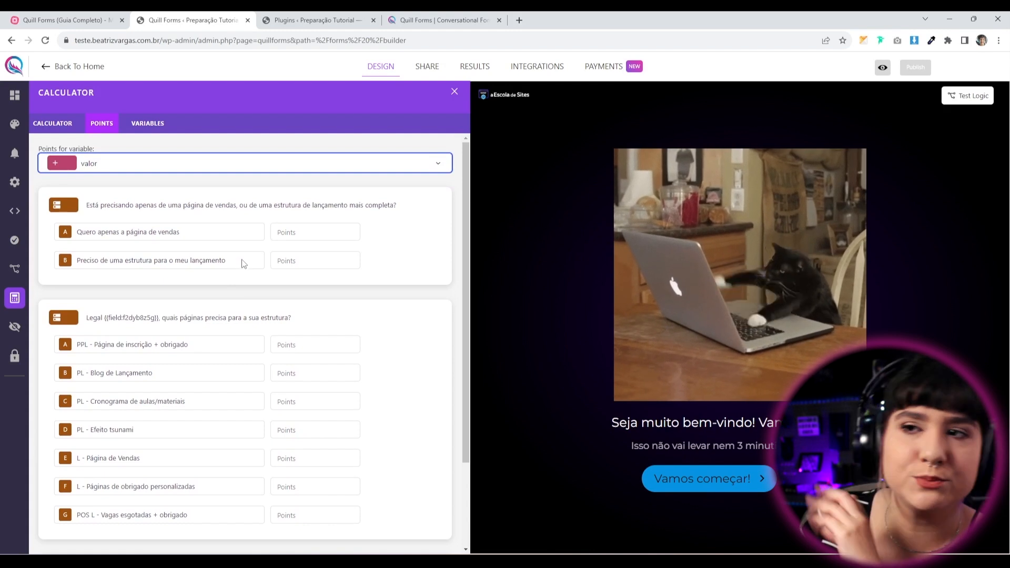
# Enter a test points value for the first answer, then clear it so all stay blank.
pyautogui.click(281, 232)
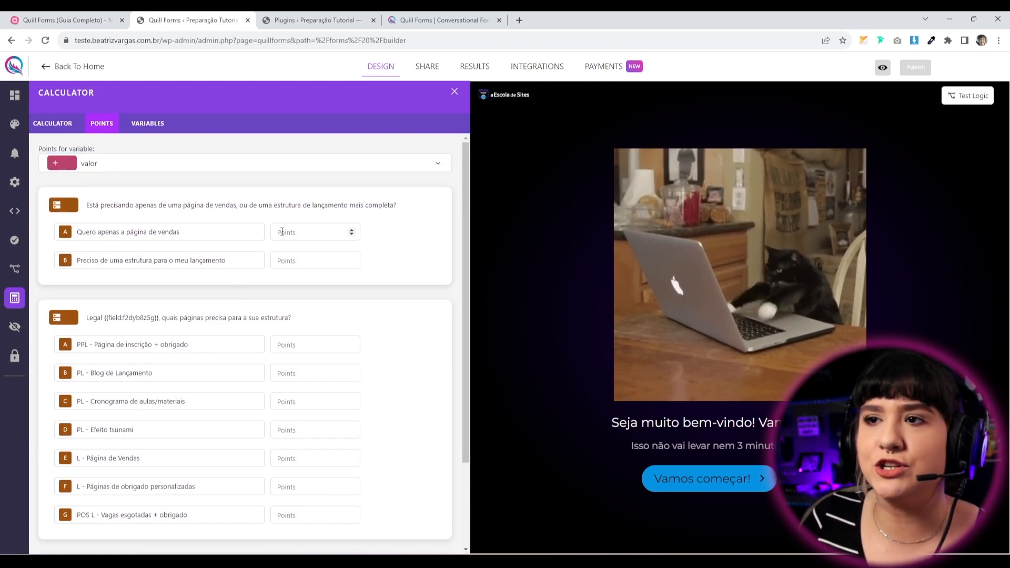
pyautogui.write('2000')
pyautogui.click(302, 344)
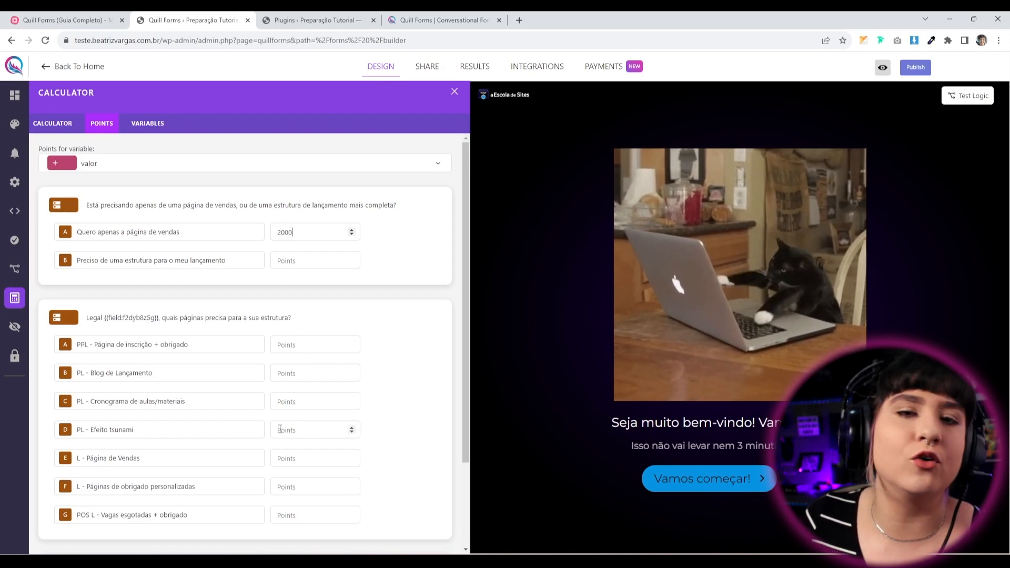
pyautogui.moveTo(298, 232); pyautogui.dragTo(211, 245)
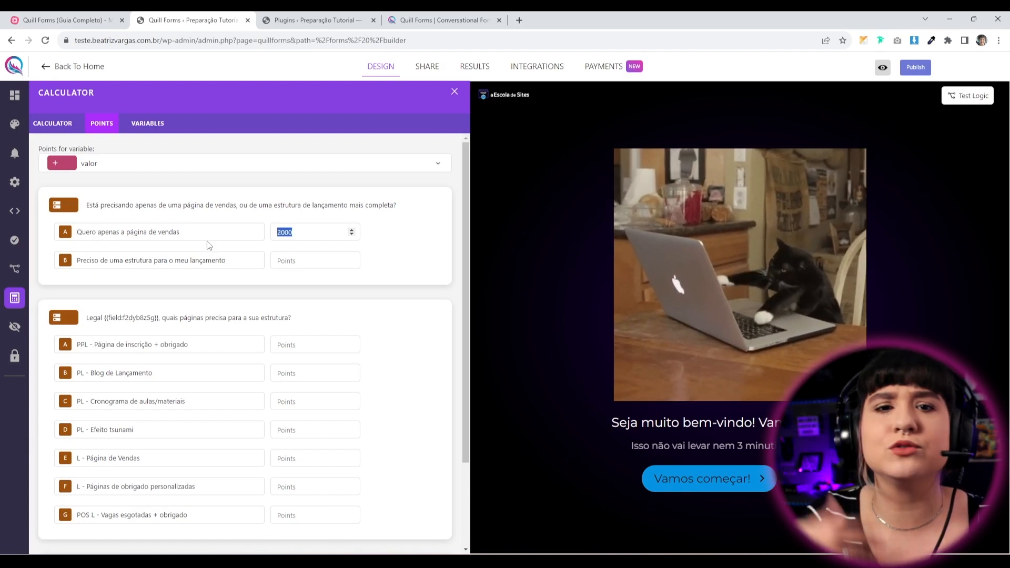
pyautogui.press('BackSpace')
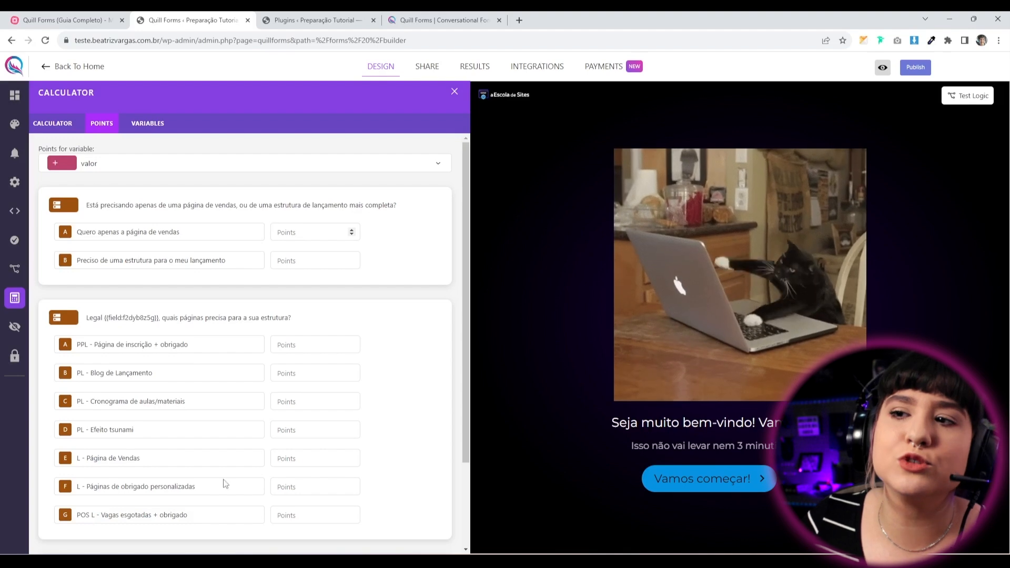
pyautogui.scroll(-2, 216, 398)
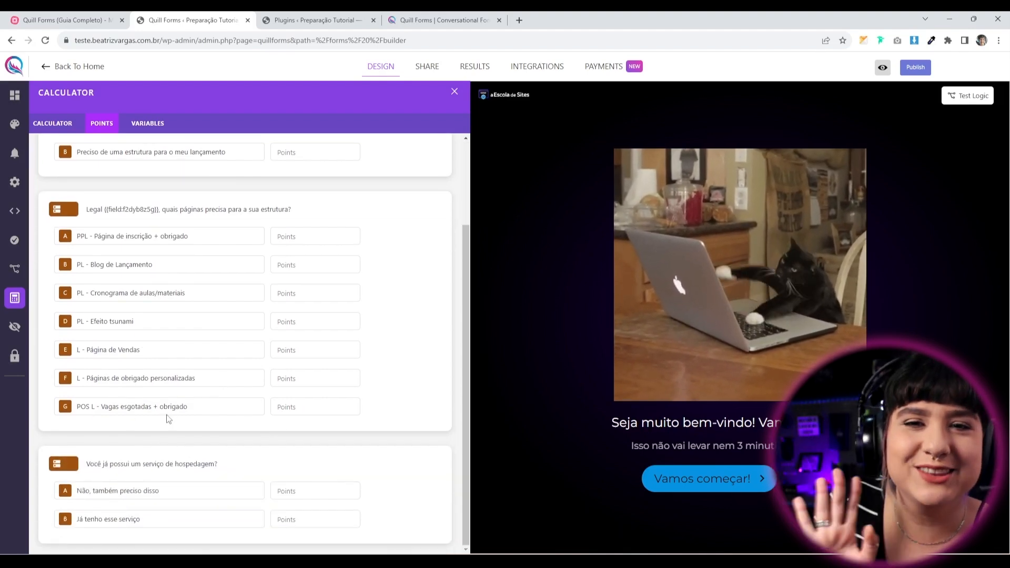
pyautogui.scroll(2, 167, 407)
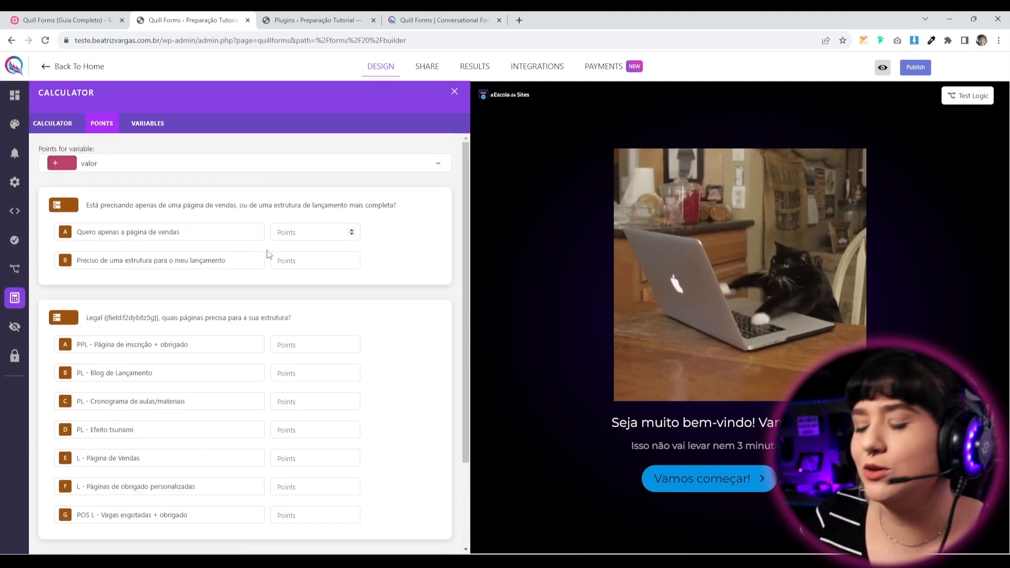
# Give 'Quero apenas a página de vendas' and options A–F 10 valor points each, option G 9.
pyautogui.click(282, 347)
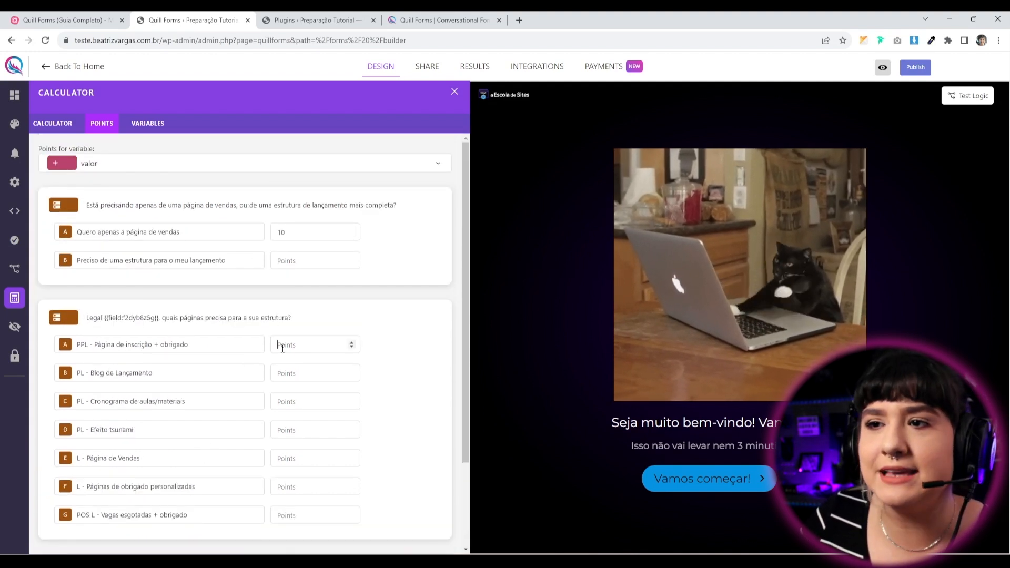
pyautogui.write('10')
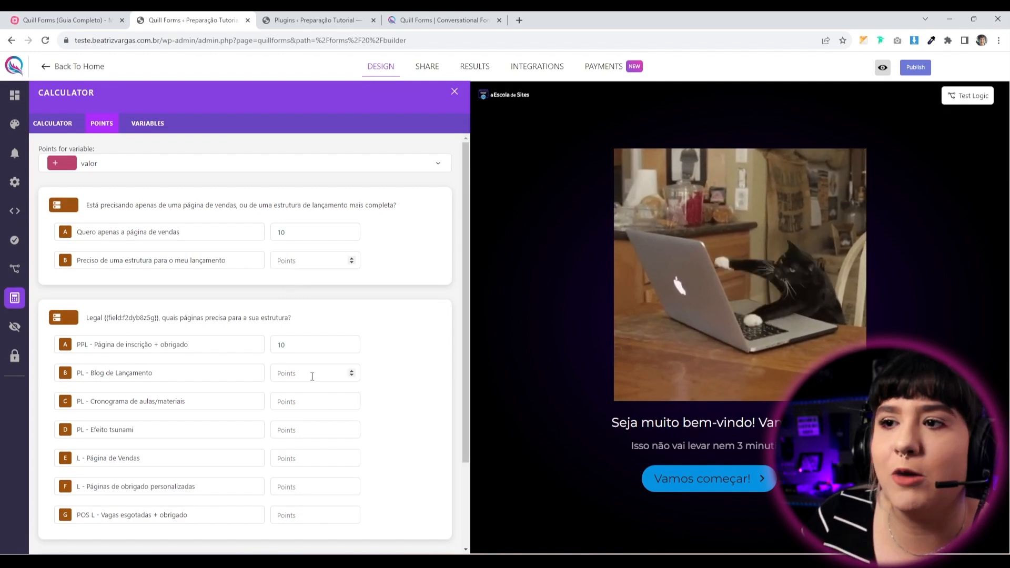
pyautogui.write('1010')
pyautogui.press('Tab')
pyautogui.write('10')
pyautogui.press('Tab')
pyautogui.write('10')
pyautogui.press('Tab')
pyautogui.write('10')
pyautogui.press('Tab')
pyautogui.write('10')
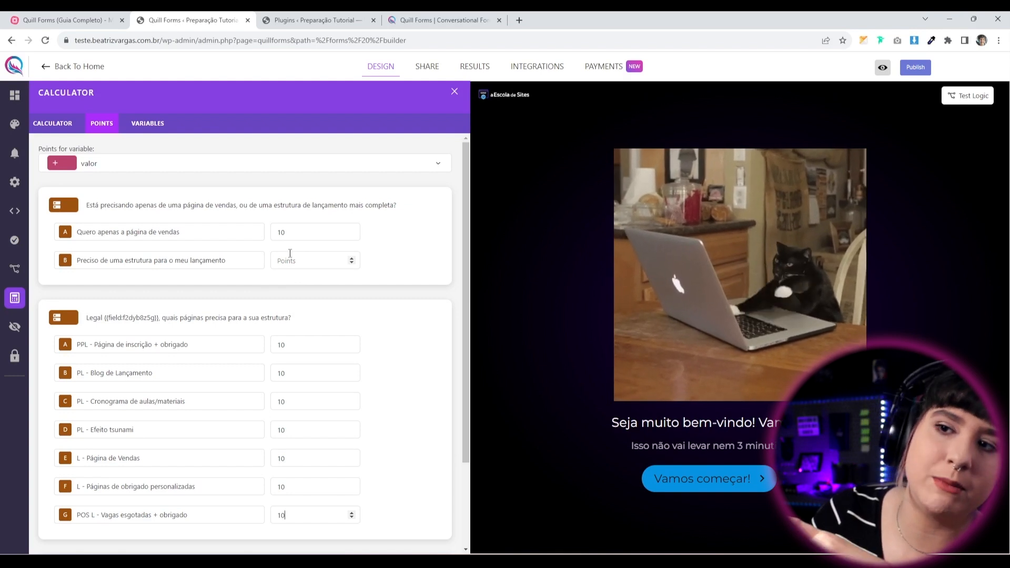
pyautogui.scroll(-1, 290, 253)
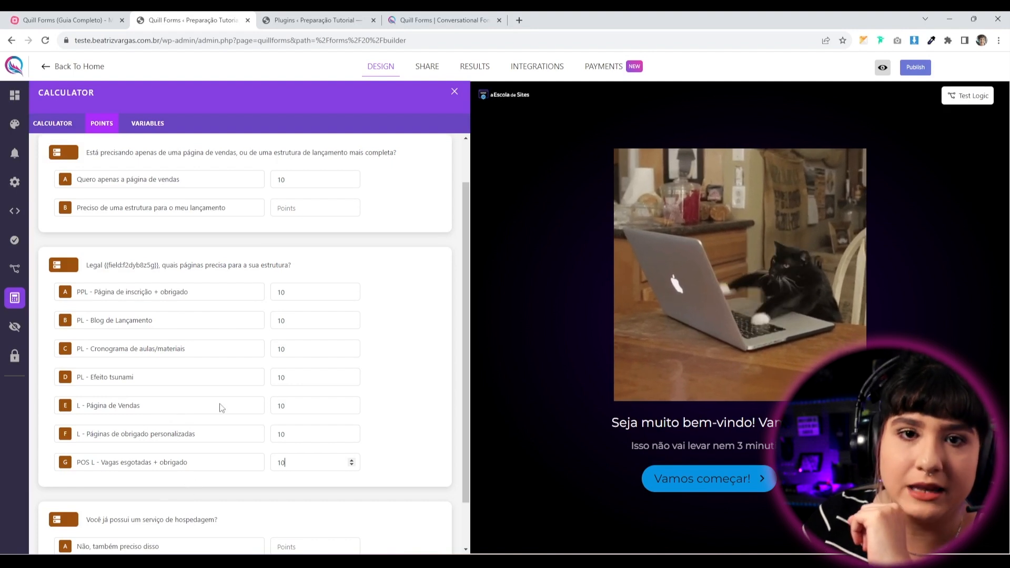
pyautogui.scroll(-2, 298, 404)
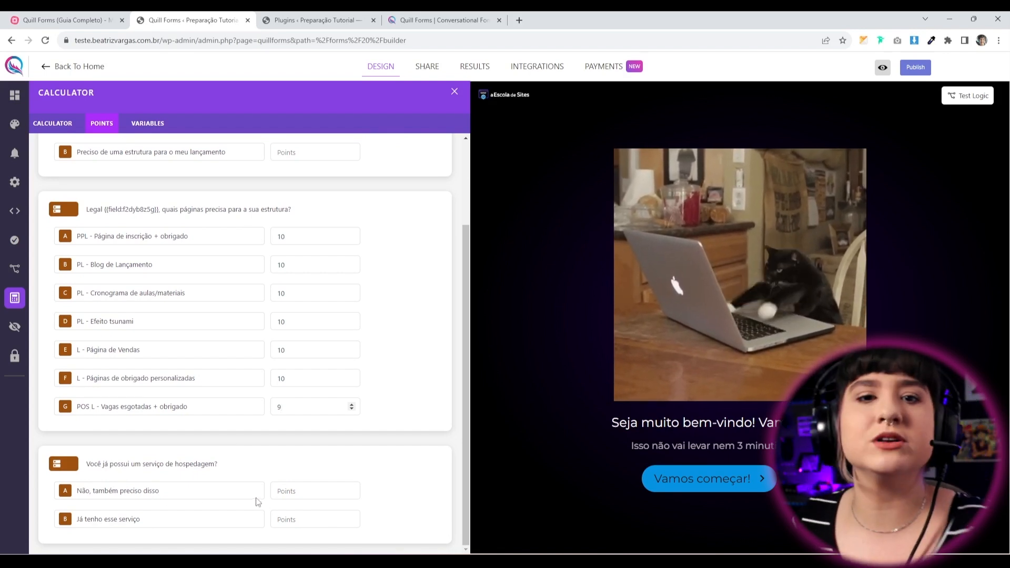
pyautogui.scroll(3, 260, 495)
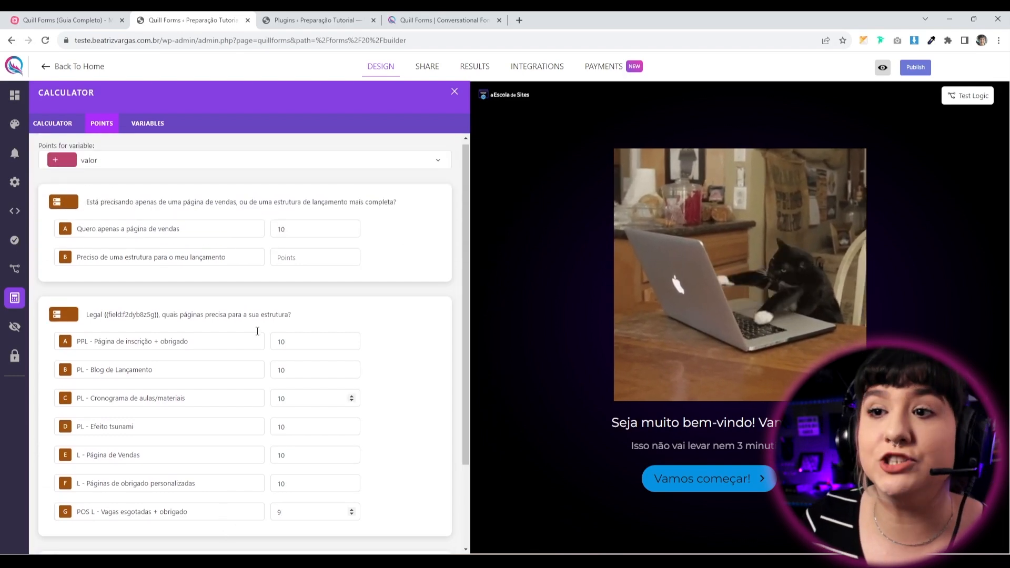
pyautogui.scroll(-3, 136, 439)
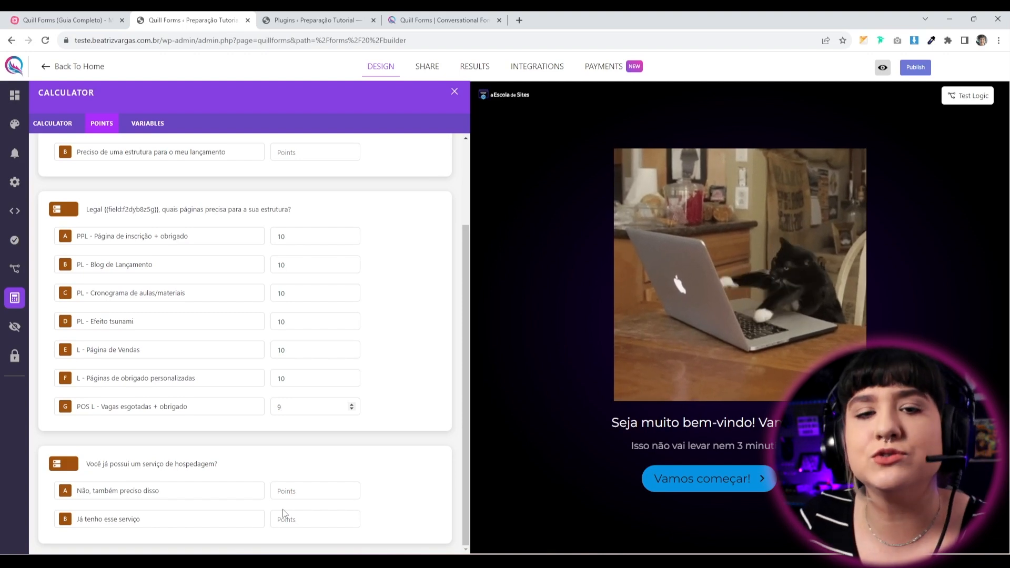
# Give 'Já tenho esse serviço' 5 valor points and publish the form.
pyautogui.click(293, 520)
pyautogui.write('5')
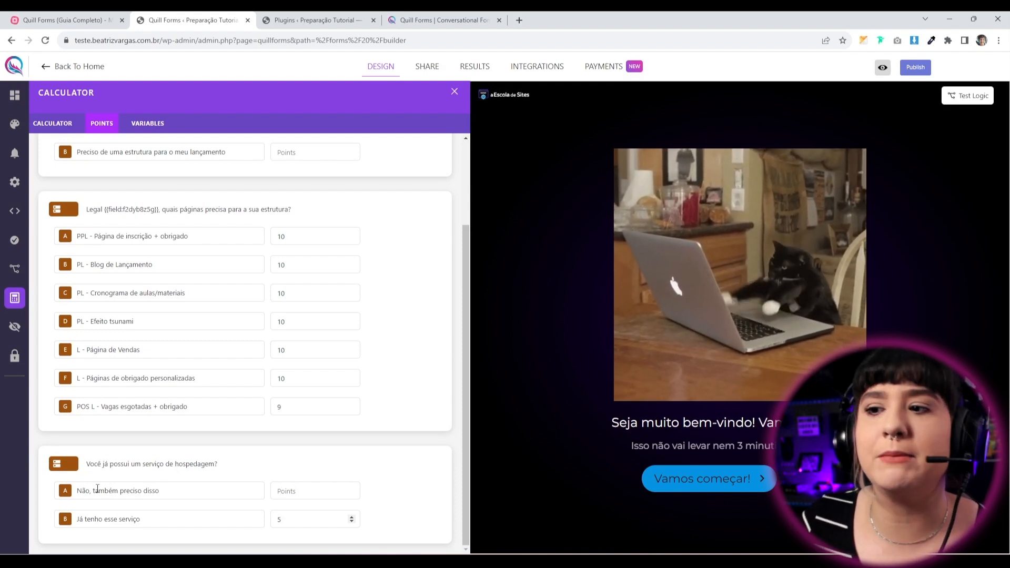
pyautogui.scroll(3, 213, 483)
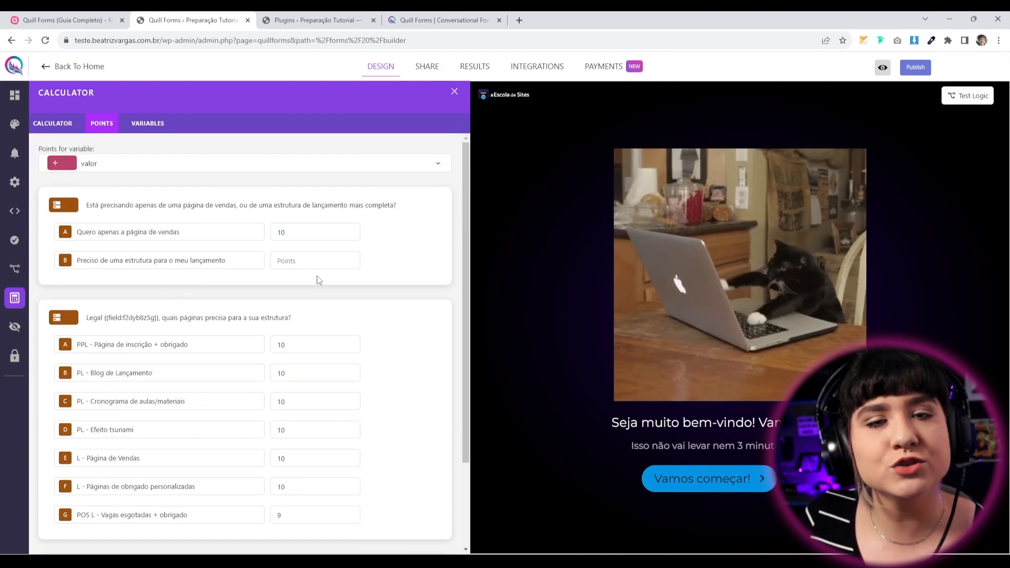
pyautogui.scroll(-3, 209, 434)
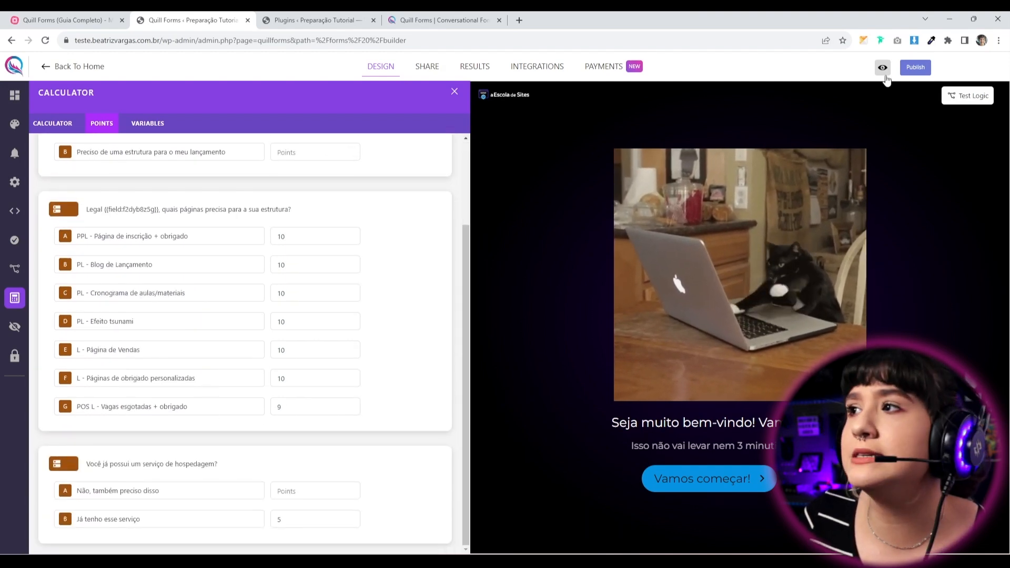
pyautogui.scroll(3, 105, 174)
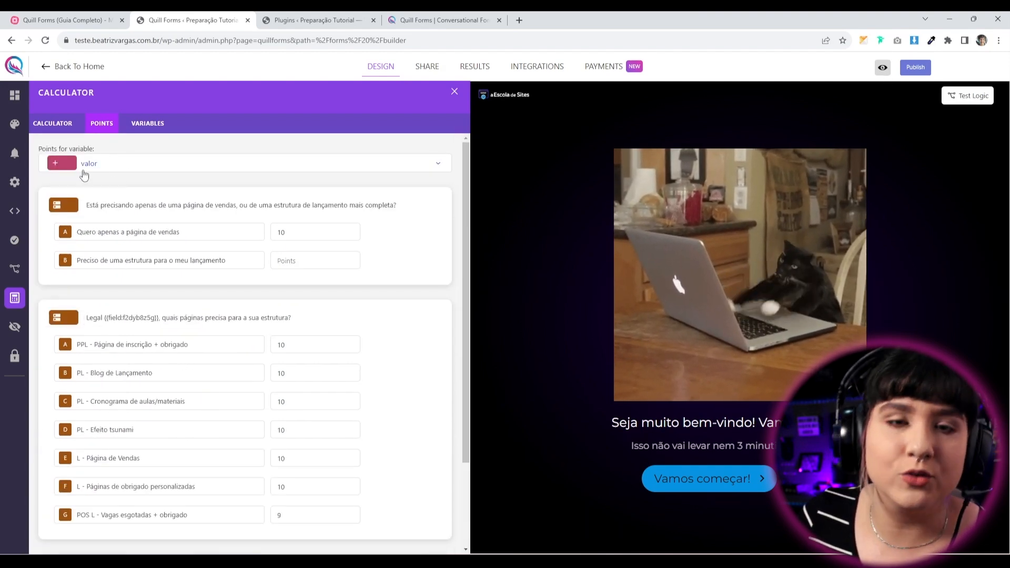
pyautogui.click(915, 67)
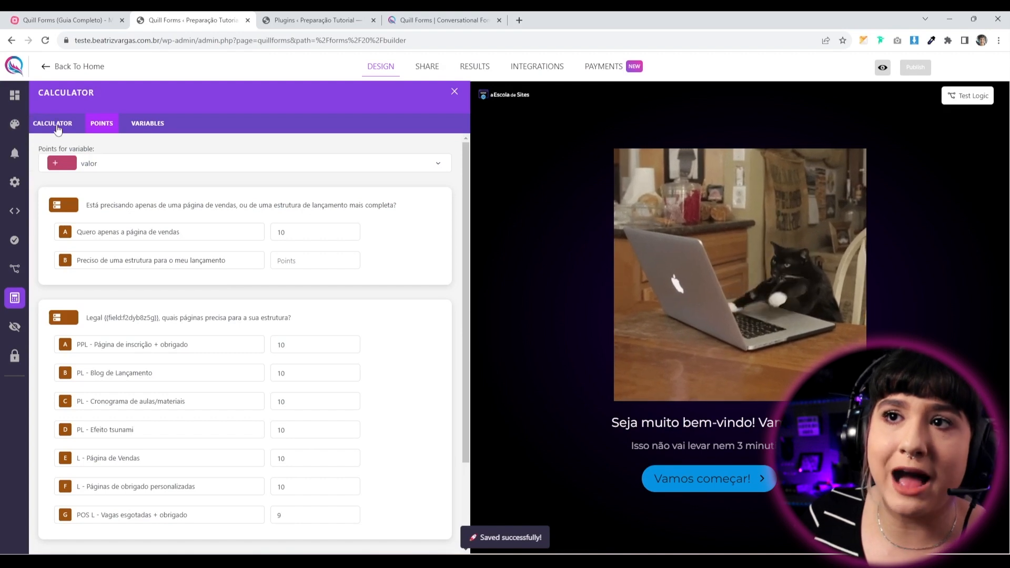
# Step the calculator rules to question 3 and add a new calculator rule.
pyautogui.click(54, 125)
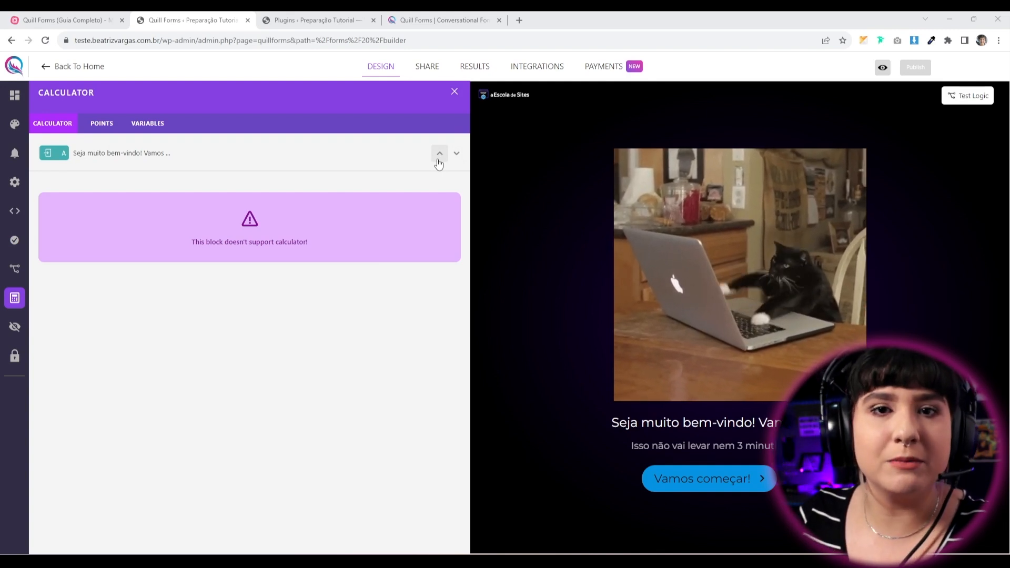
pyautogui.click(456, 153)
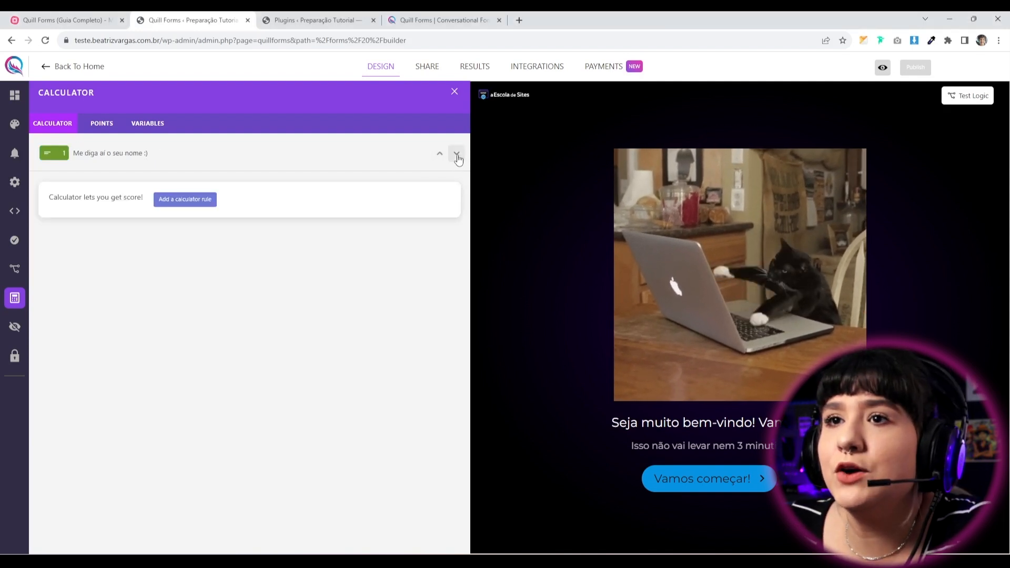
pyautogui.click(457, 156)
pyautogui.click(457, 156)
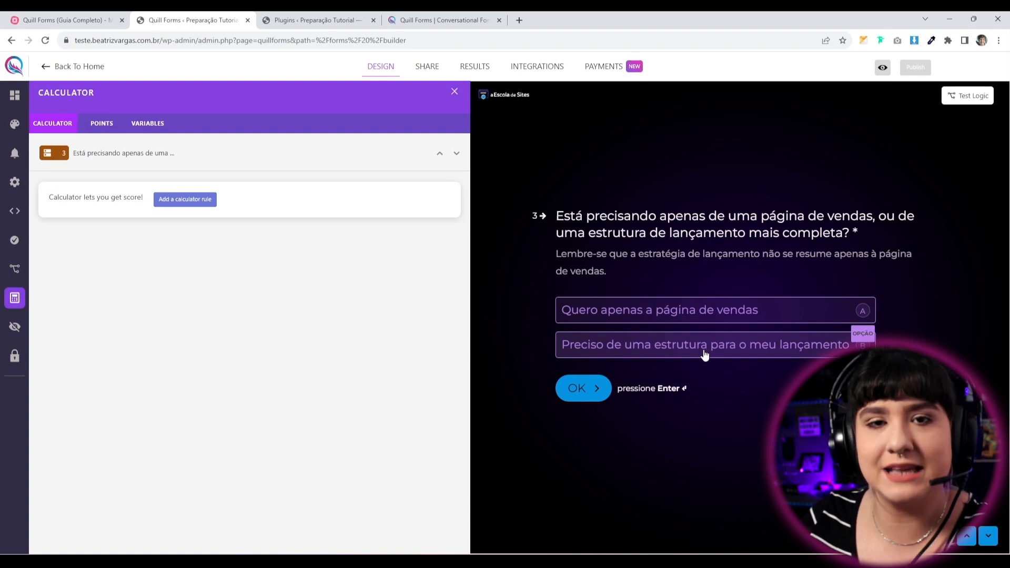
pyautogui.click(186, 205)
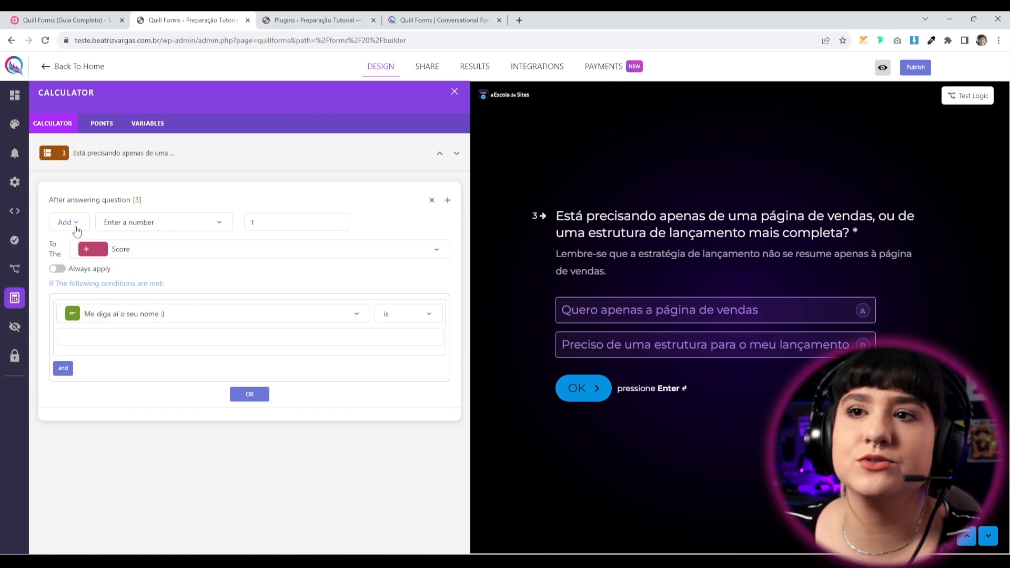
# Make question 3's rule add the valor variable to valor total.
pyautogui.moveTo(59, 200); pyautogui.dragTo(163, 204)
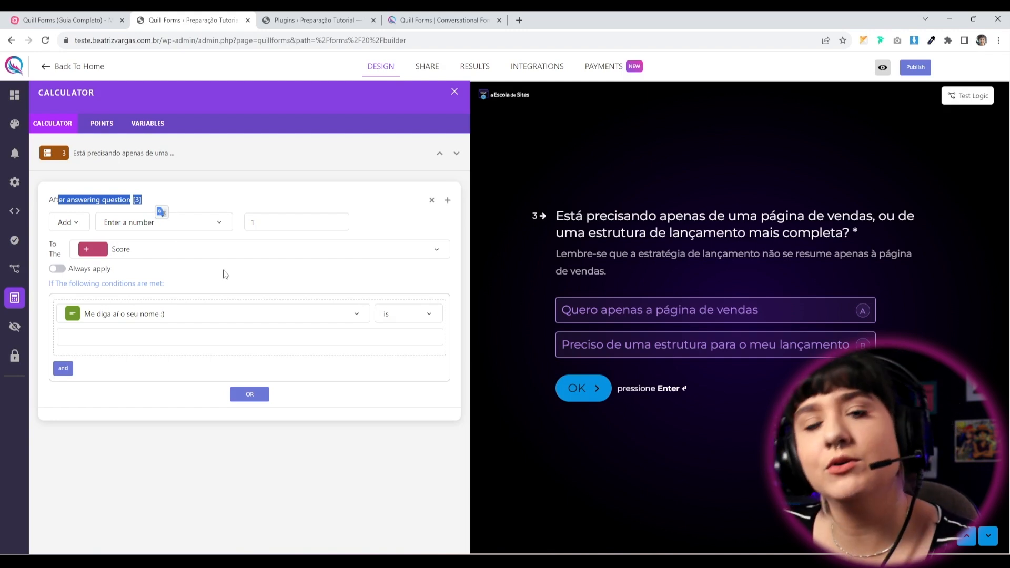
pyautogui.click(67, 223)
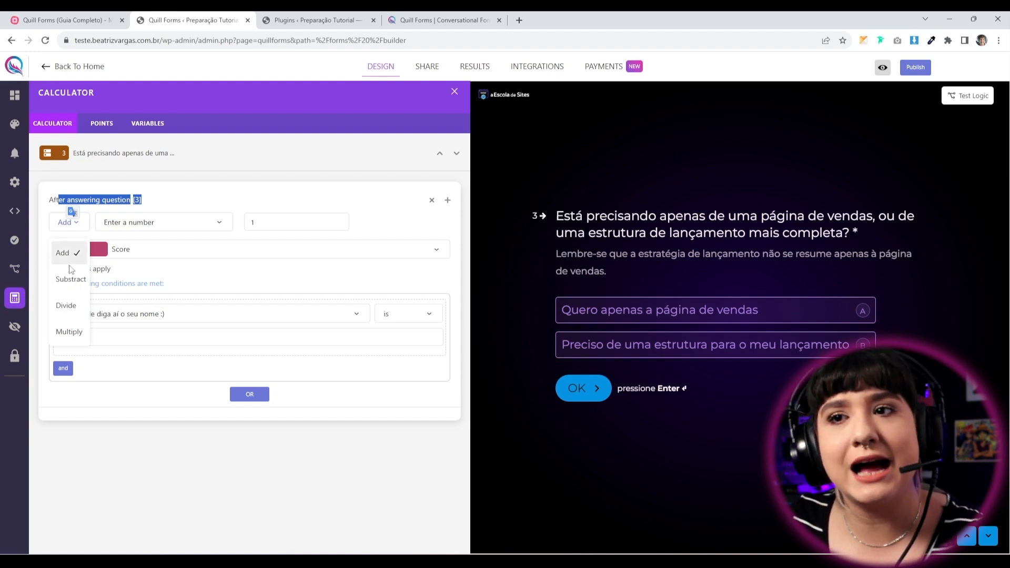
pyautogui.click(375, 235)
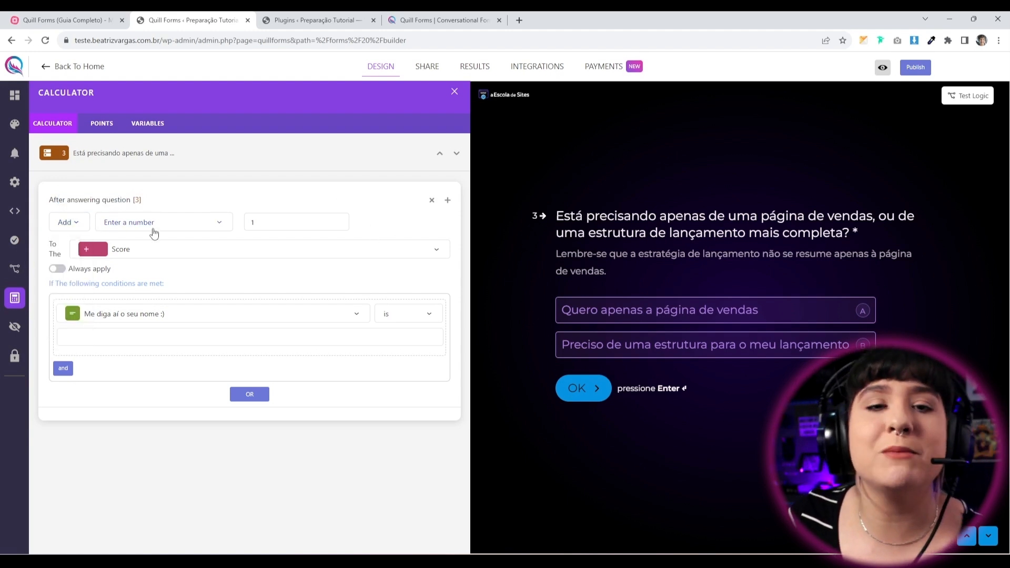
pyautogui.click(182, 226)
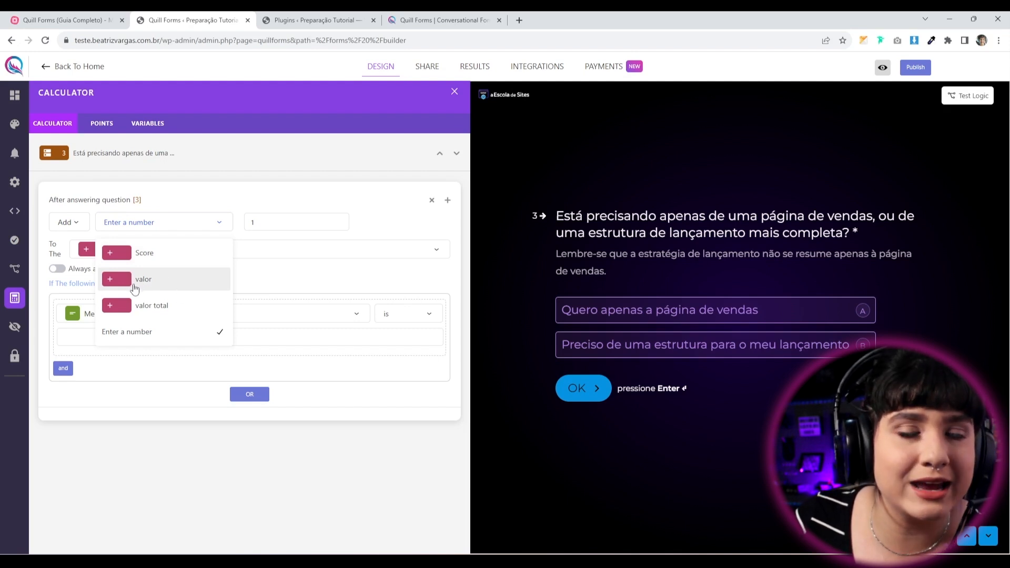
pyautogui.click(166, 284)
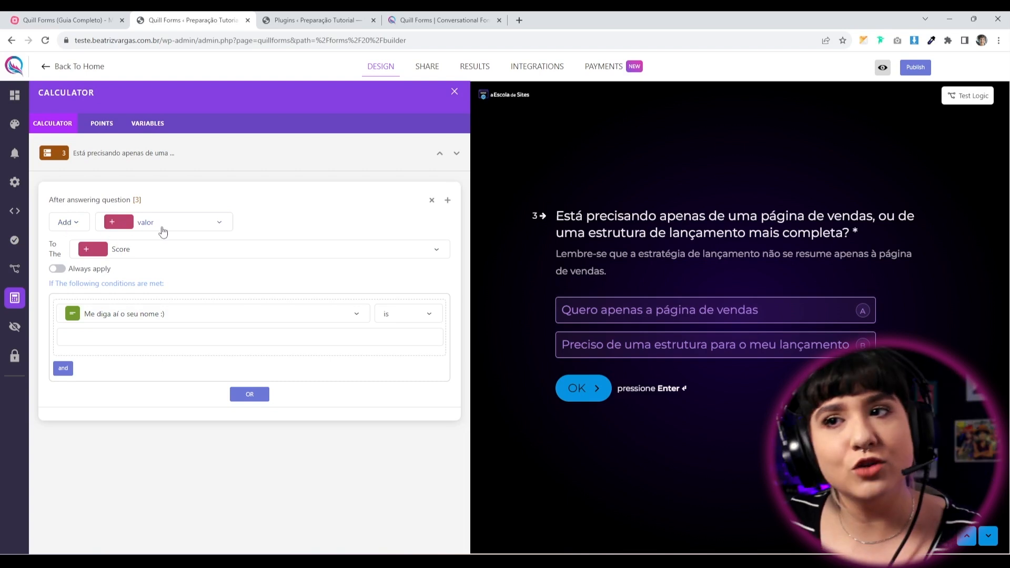
pyautogui.click(136, 256)
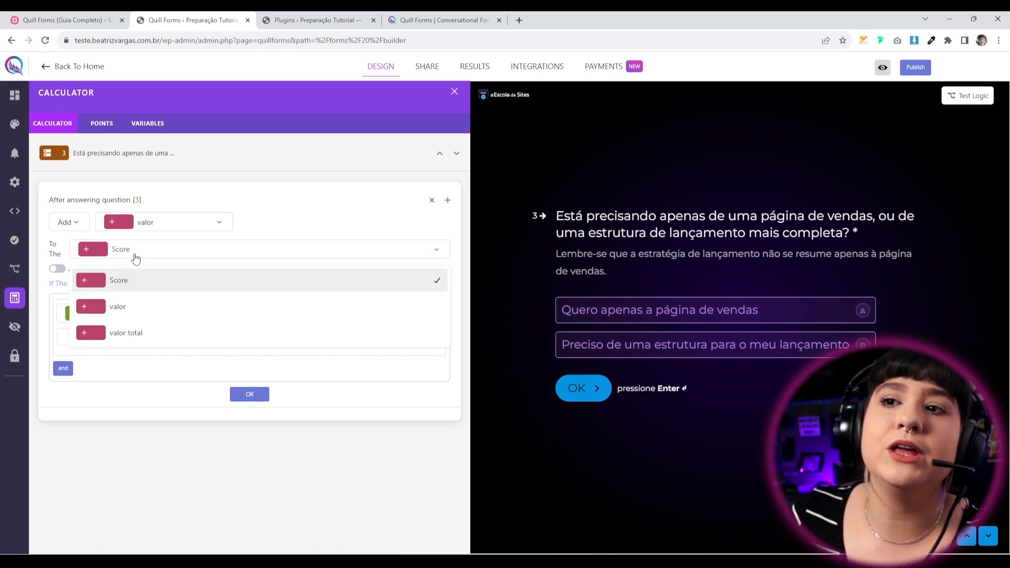
pyautogui.click(128, 333)
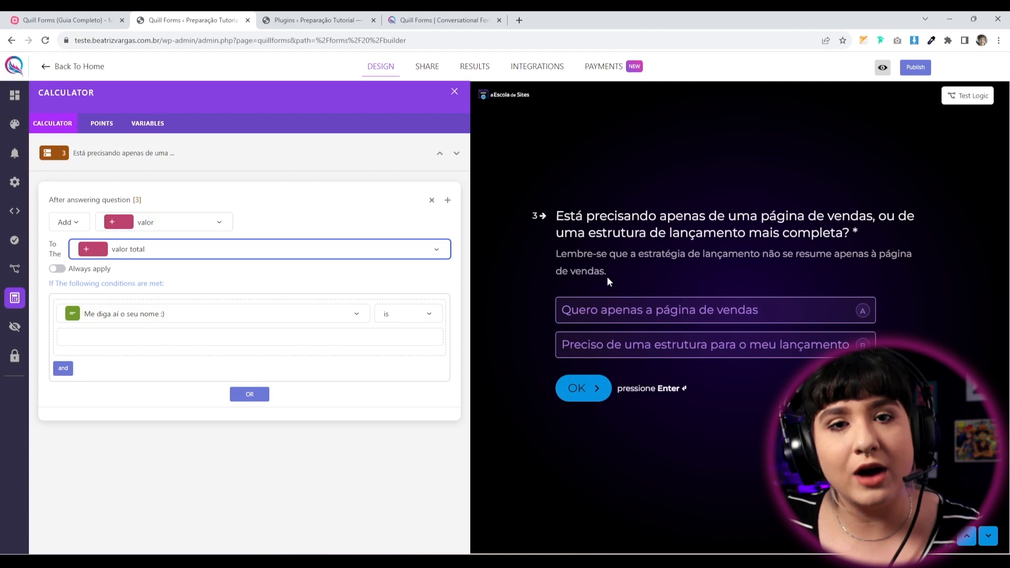
# Condition question 3's rule on the answer 'Quero apenas a página de vendas' and publish.
pyautogui.click(227, 274)
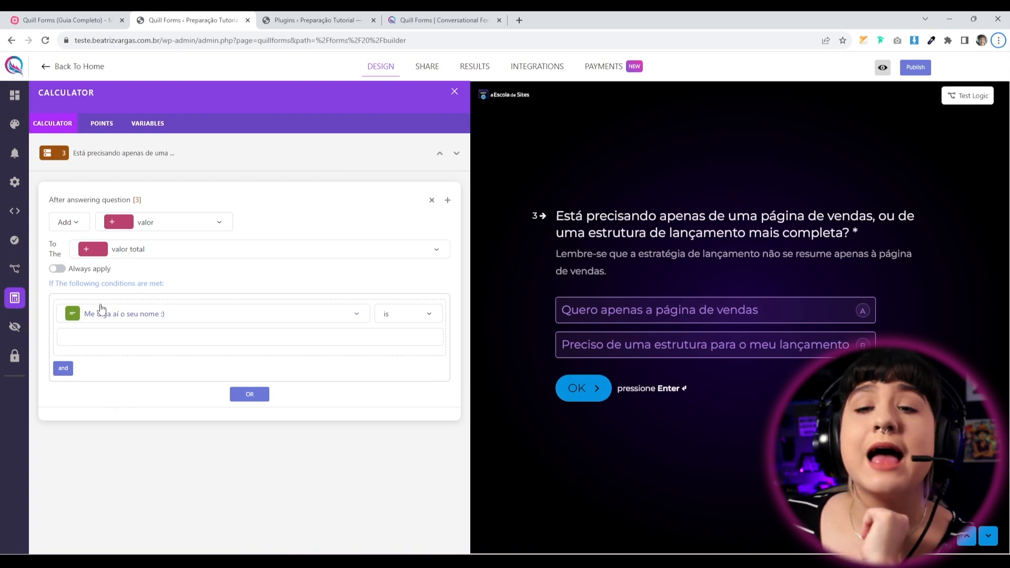
pyautogui.click(57, 269)
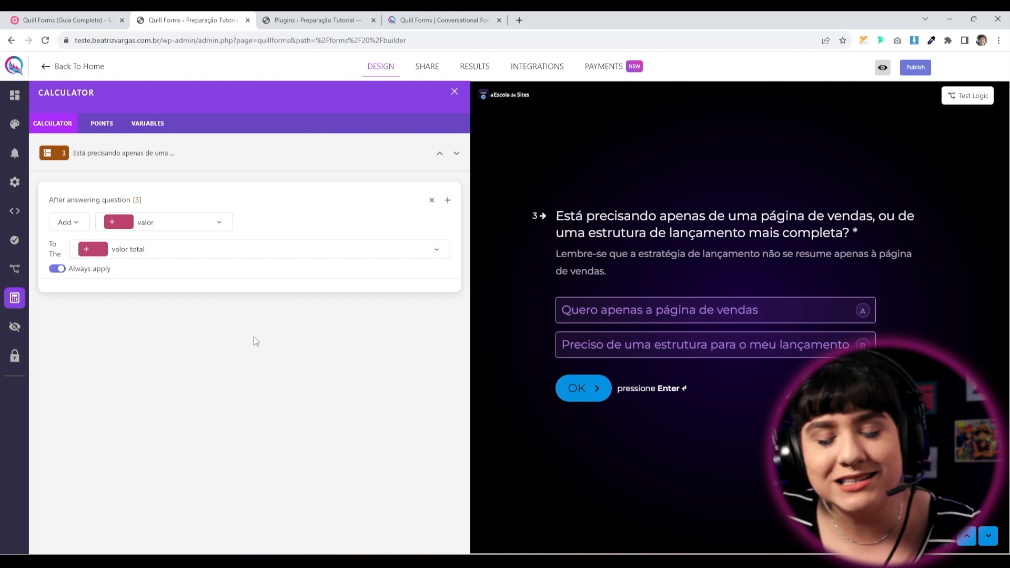
pyautogui.click(57, 268)
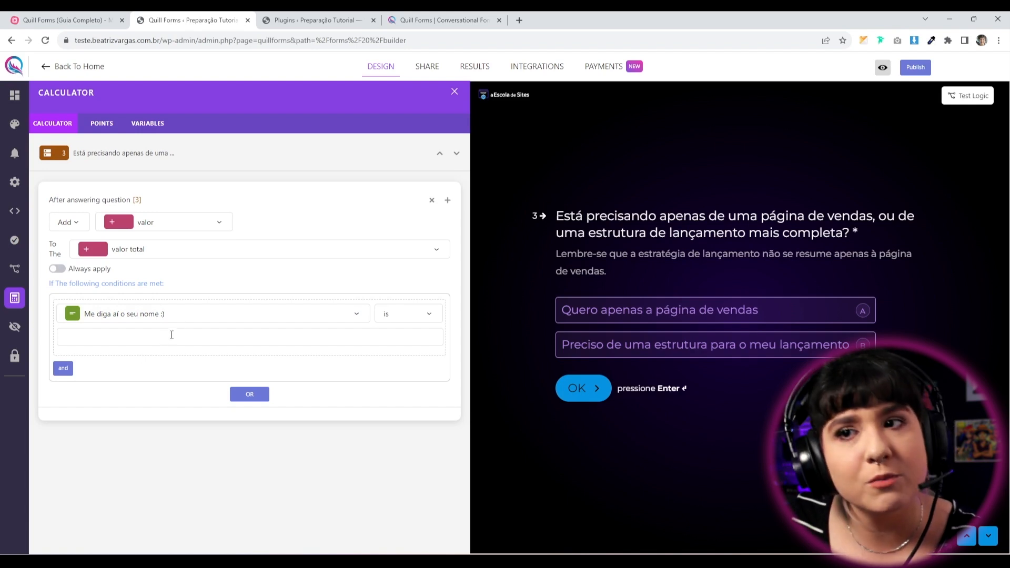
pyautogui.click(262, 315)
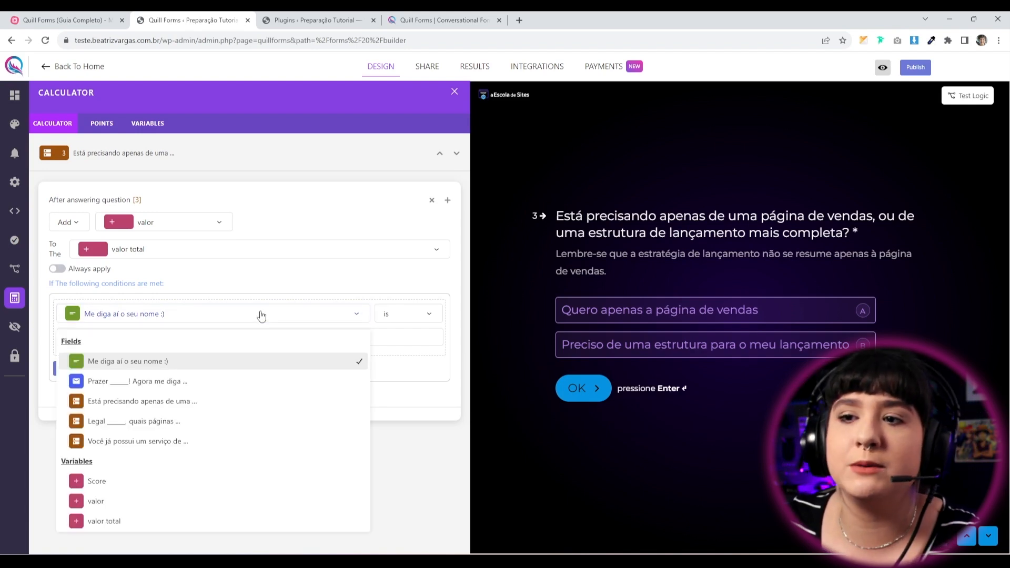
pyautogui.click(114, 403)
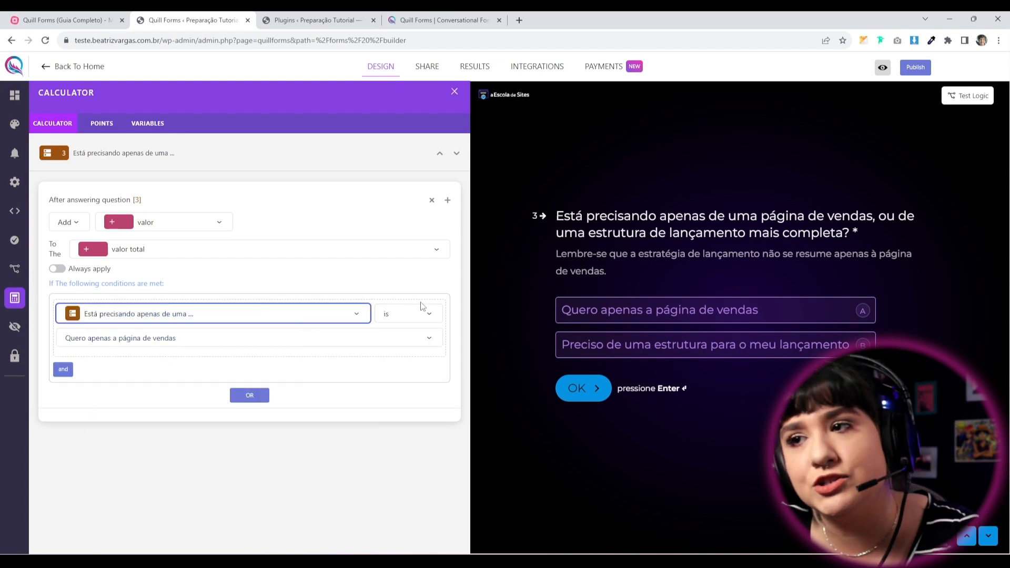
pyautogui.click(408, 321)
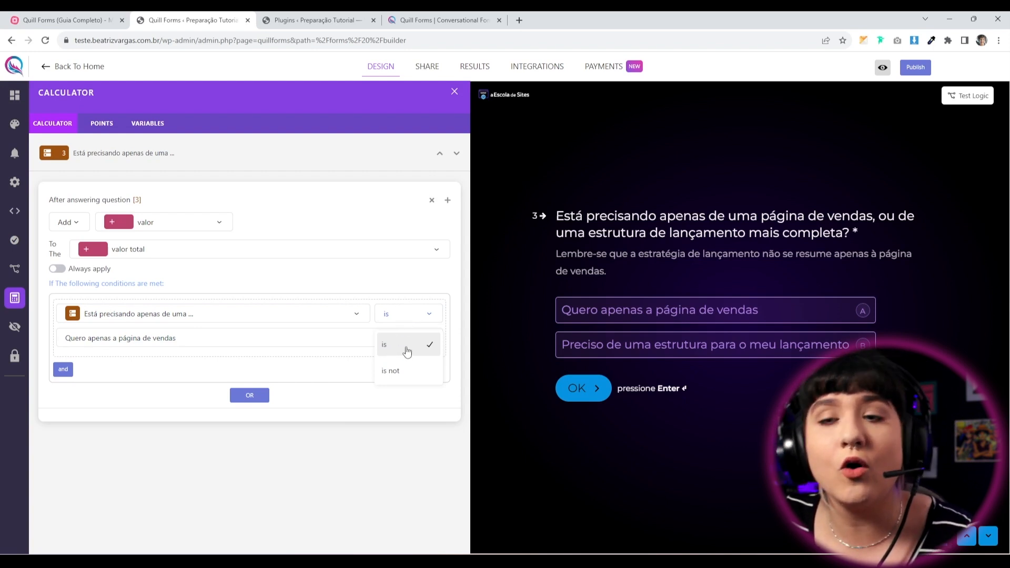
pyautogui.click(401, 348)
pyautogui.click(298, 339)
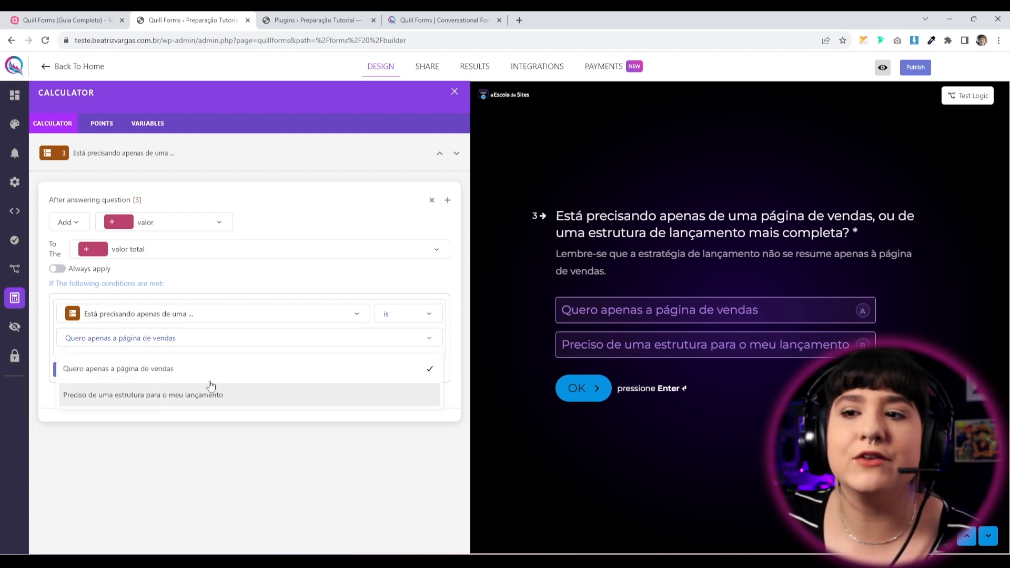
pyautogui.click(124, 373)
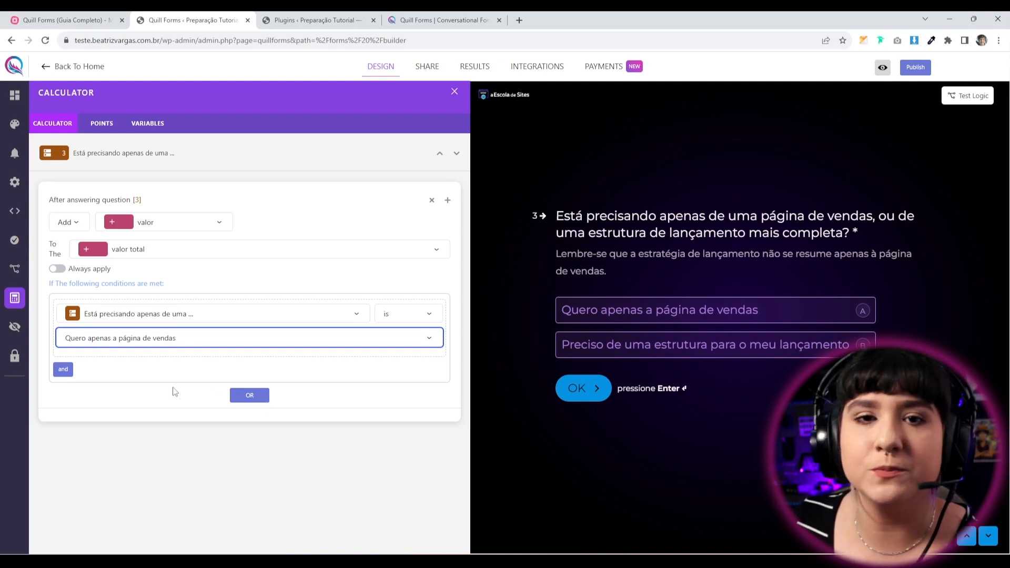
pyautogui.click(193, 403)
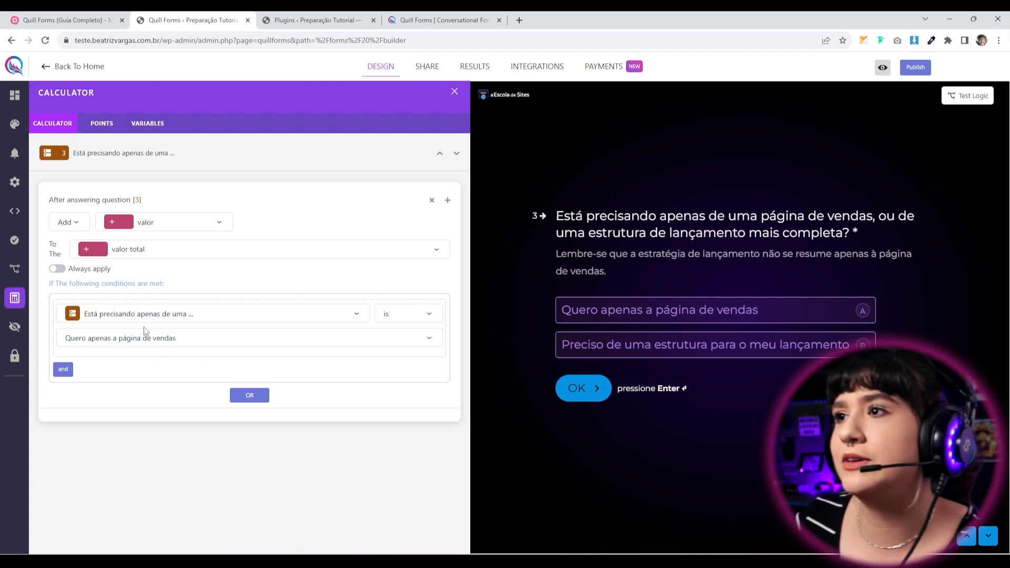
pyautogui.click(916, 68)
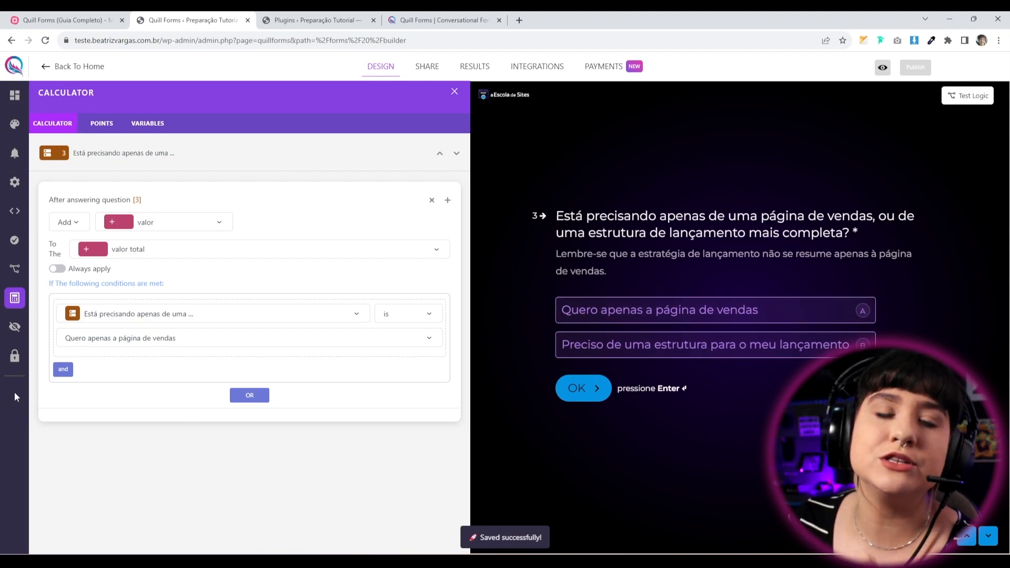
# Add a question 4 rule that adds valor to valor total.
pyautogui.click(456, 154)
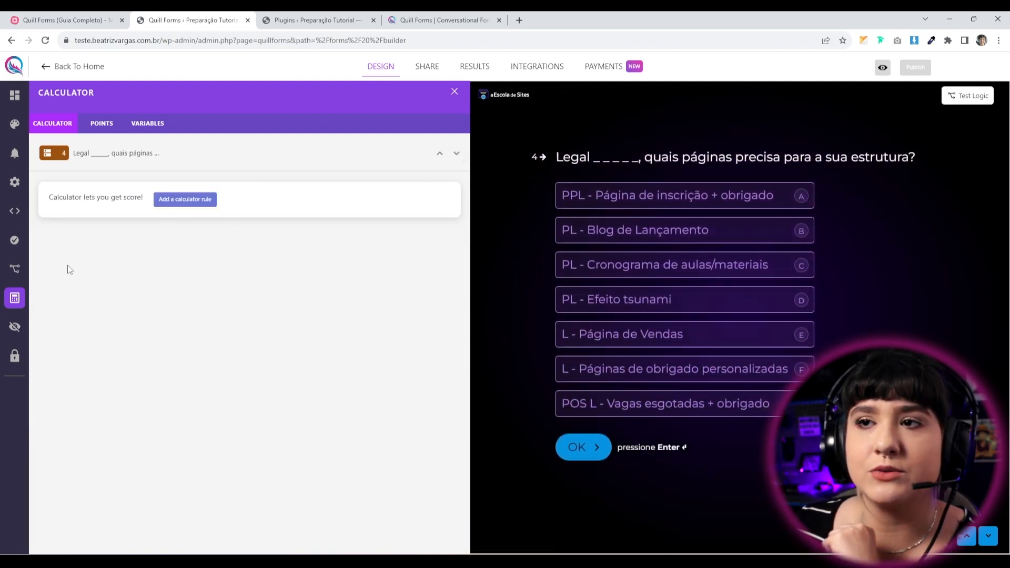
pyautogui.click(195, 208)
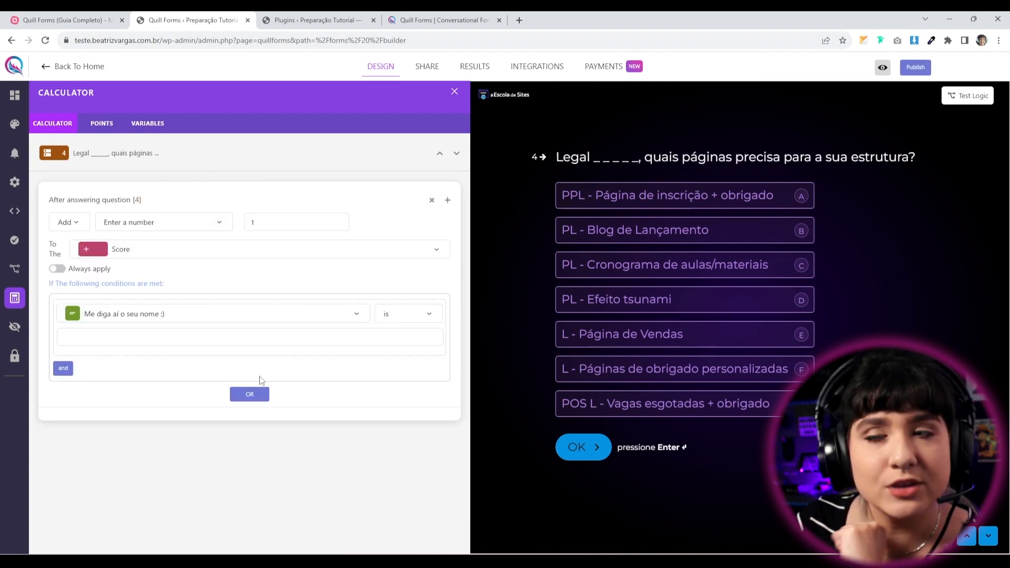
pyautogui.click(71, 222)
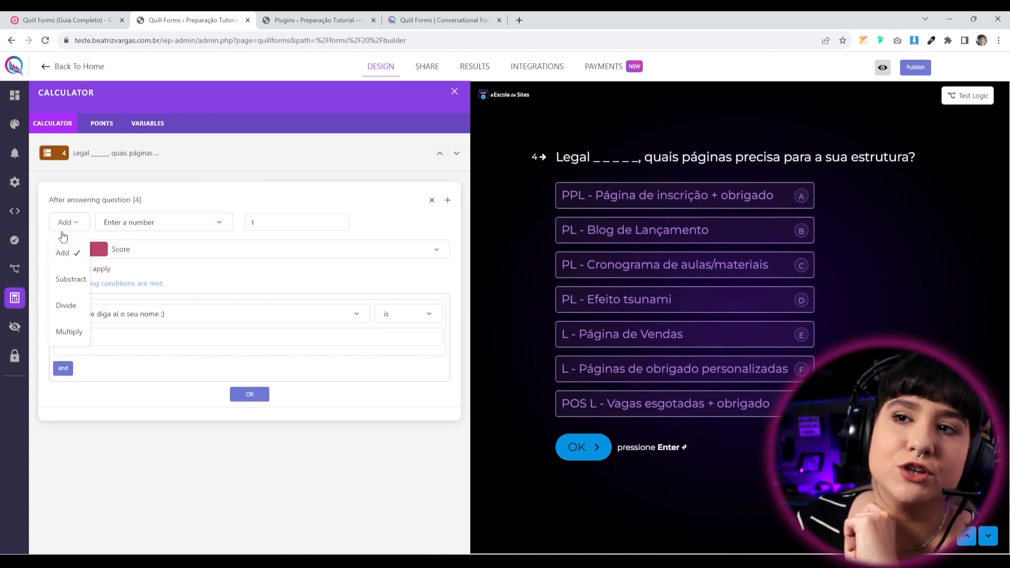
pyautogui.click(72, 224)
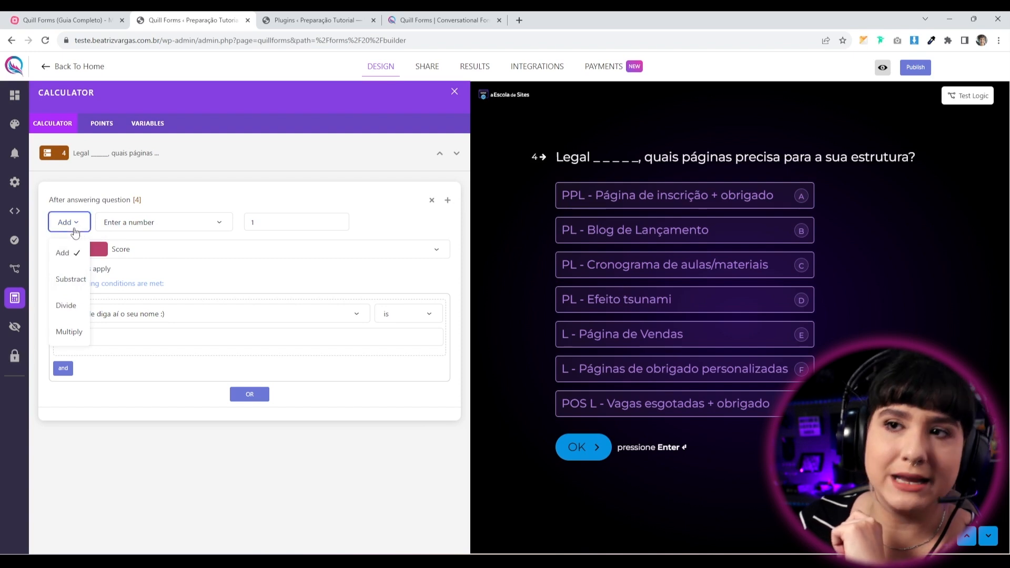
pyautogui.click(149, 222)
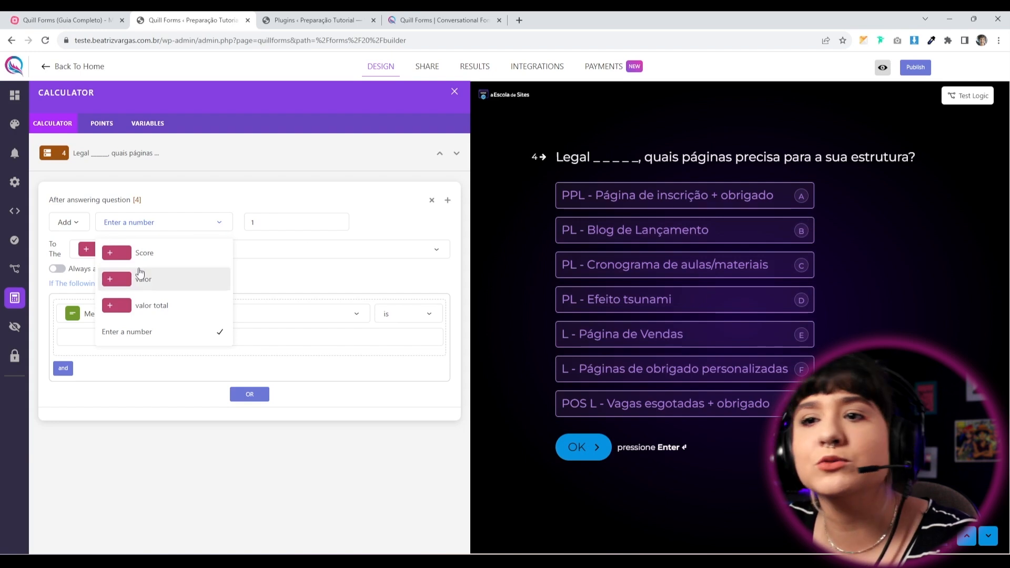
pyautogui.click(172, 285)
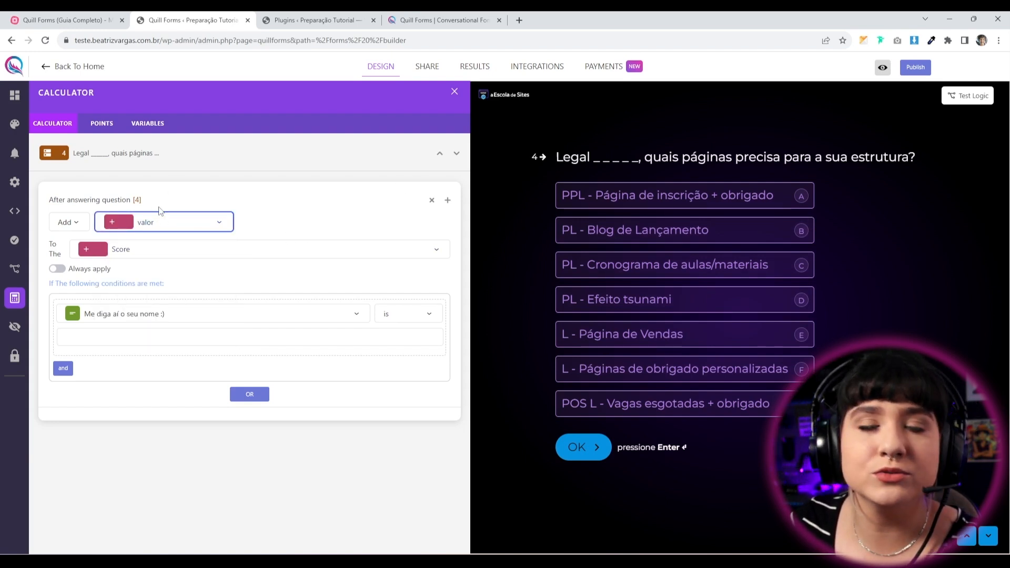
pyautogui.click(176, 256)
pyautogui.click(137, 333)
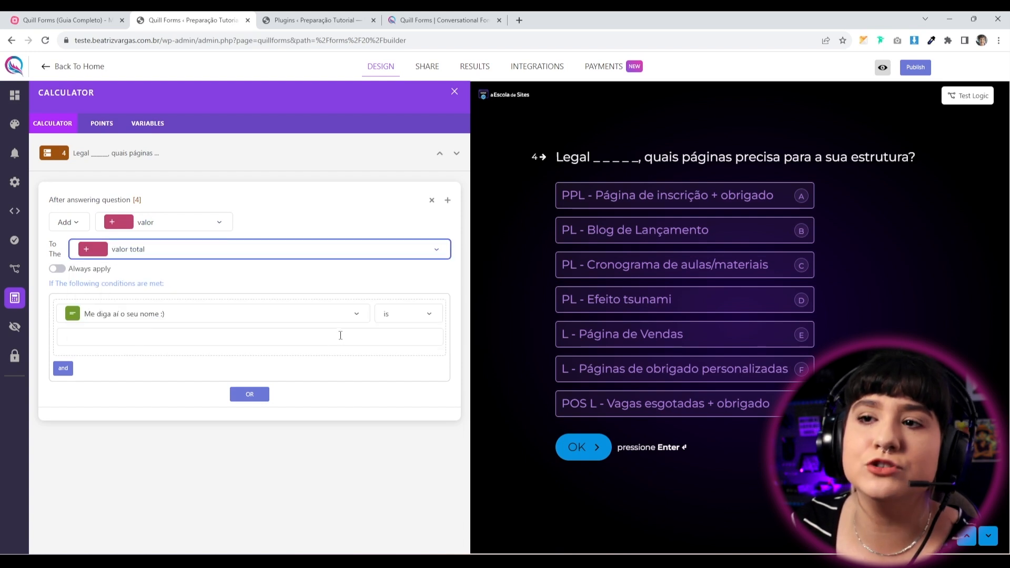
# Set question 4's rule to always apply, without conditions.
pyautogui.click(223, 315)
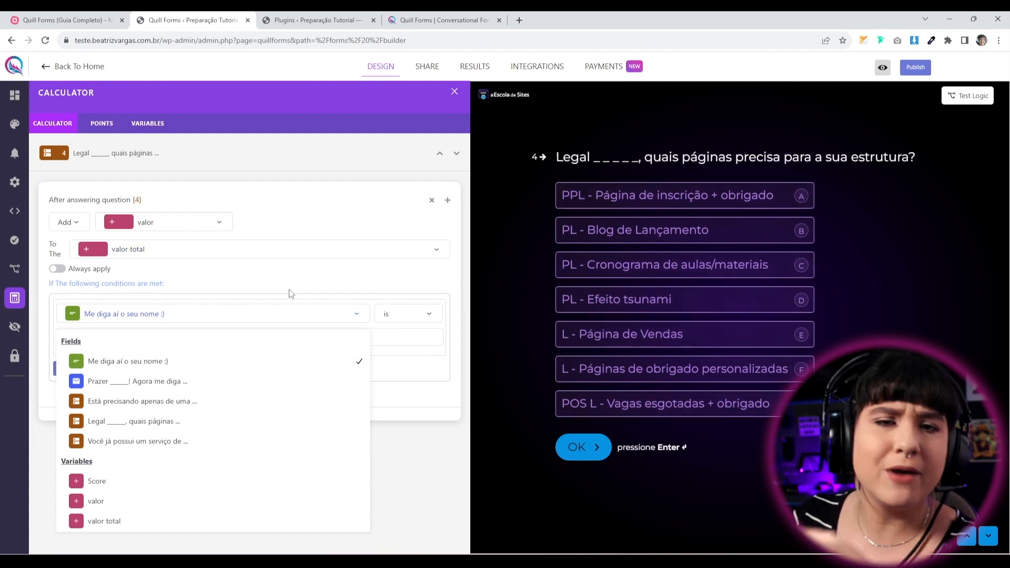
pyautogui.click(302, 279)
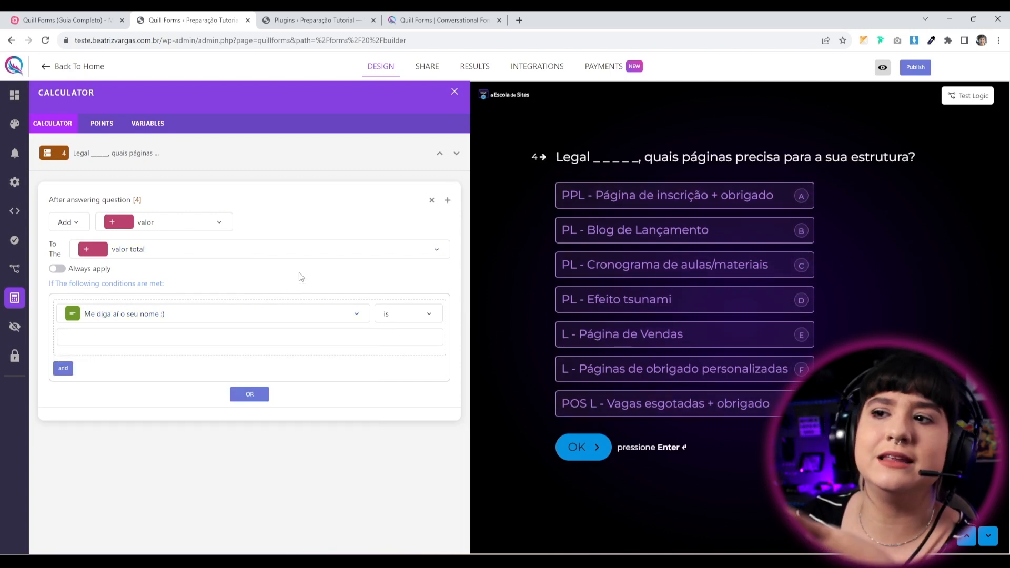
pyautogui.click(57, 270)
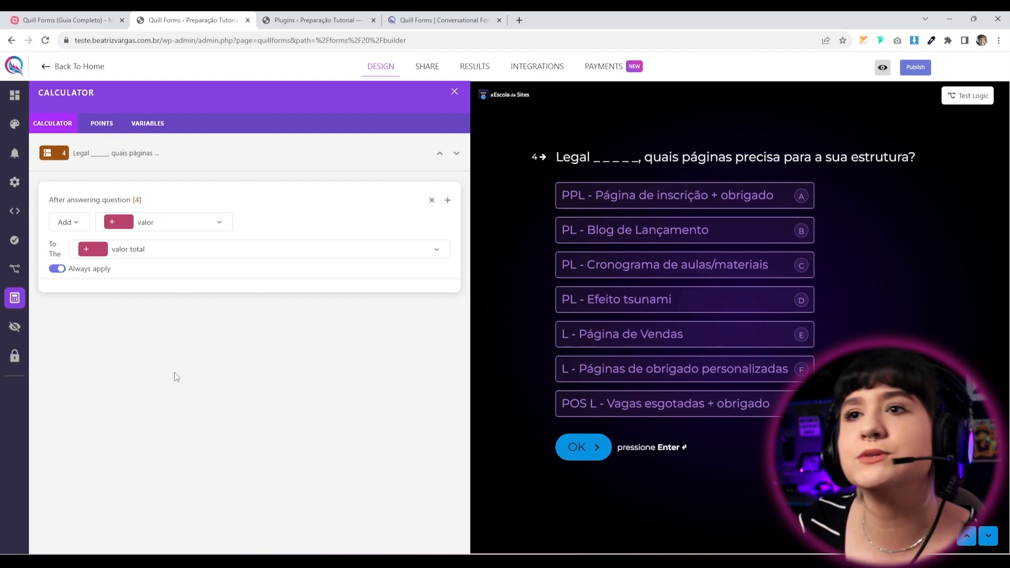
pyautogui.click(456, 153)
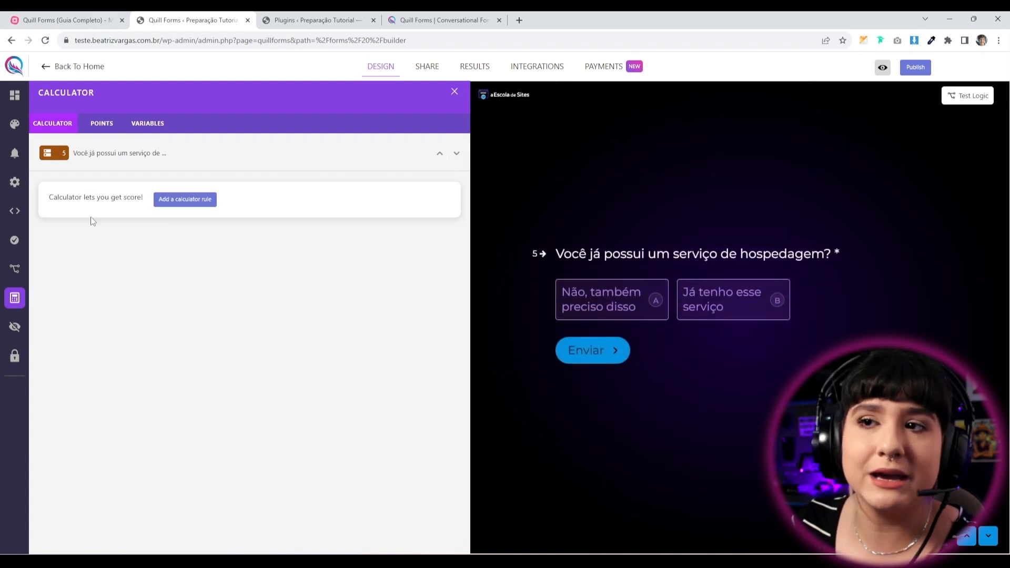
# Add a question 5 rule that subtracts valor from valor total.
pyautogui.click(201, 204)
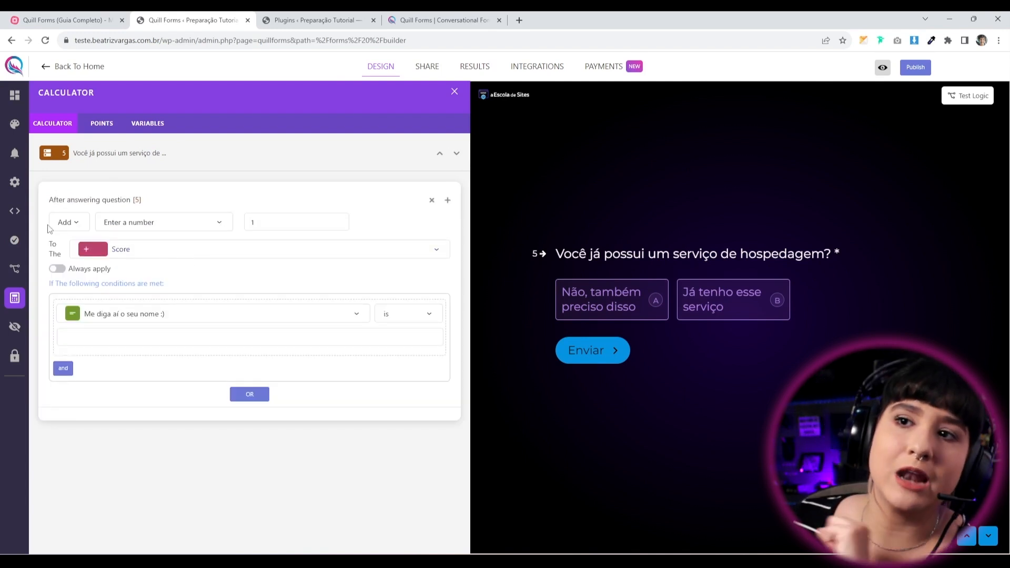
pyautogui.click(67, 223)
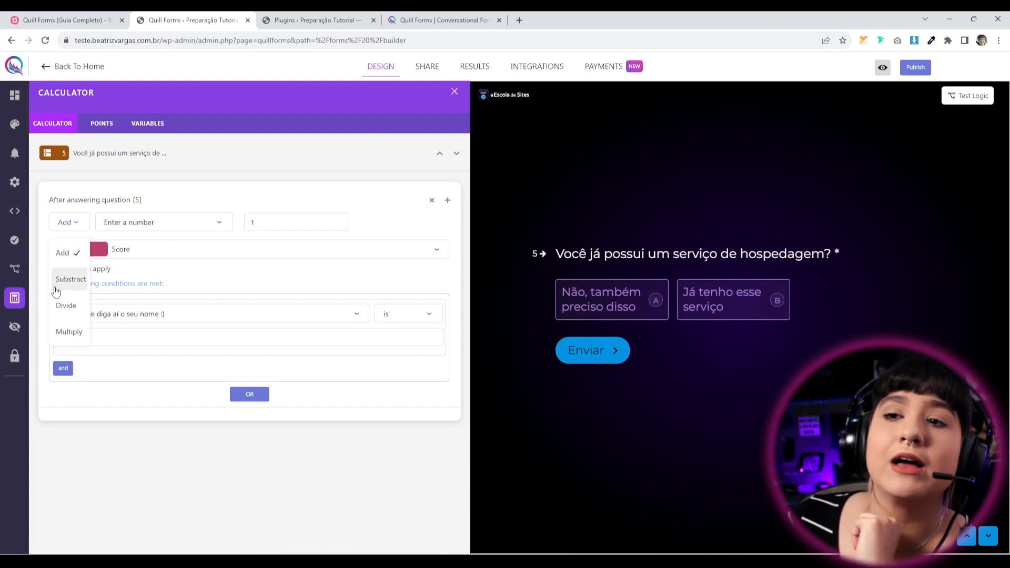
pyautogui.click(59, 287)
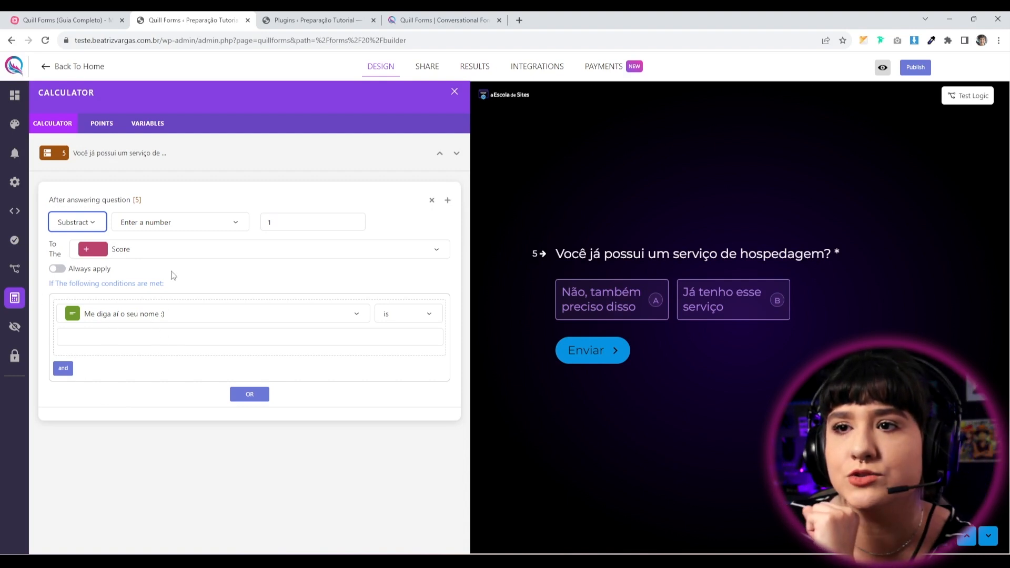
pyautogui.click(169, 227)
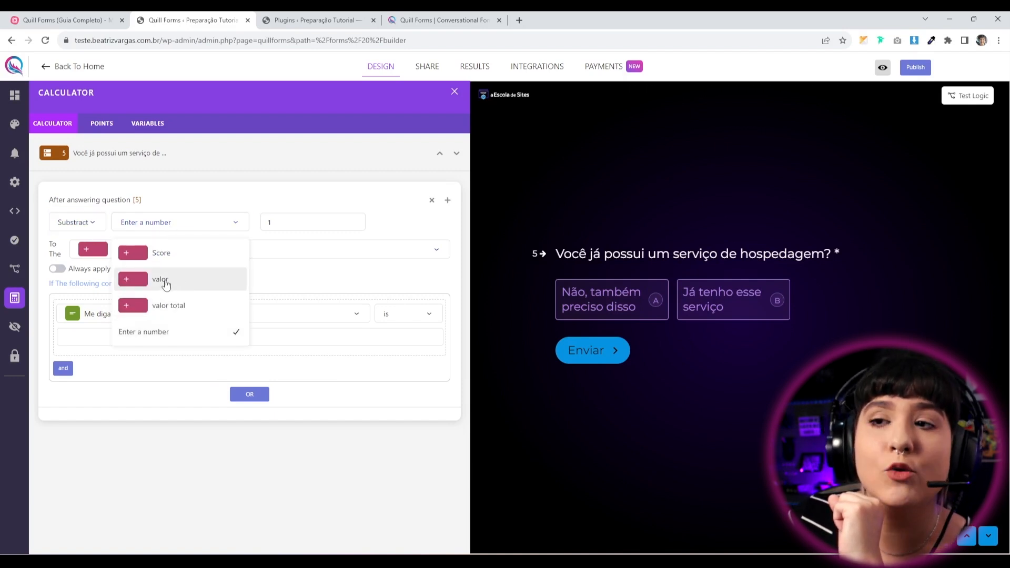
pyautogui.click(170, 283)
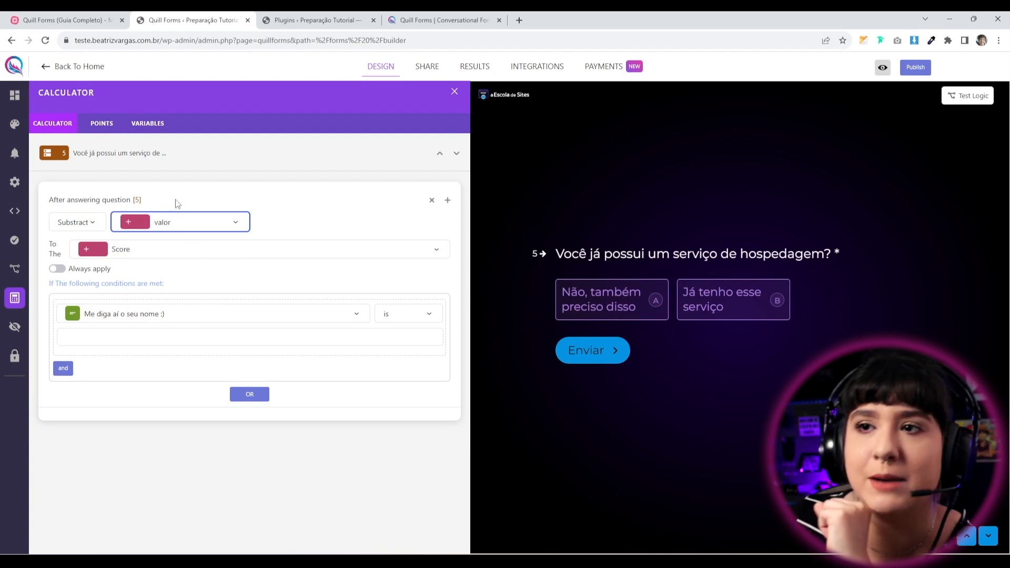
pyautogui.click(157, 252)
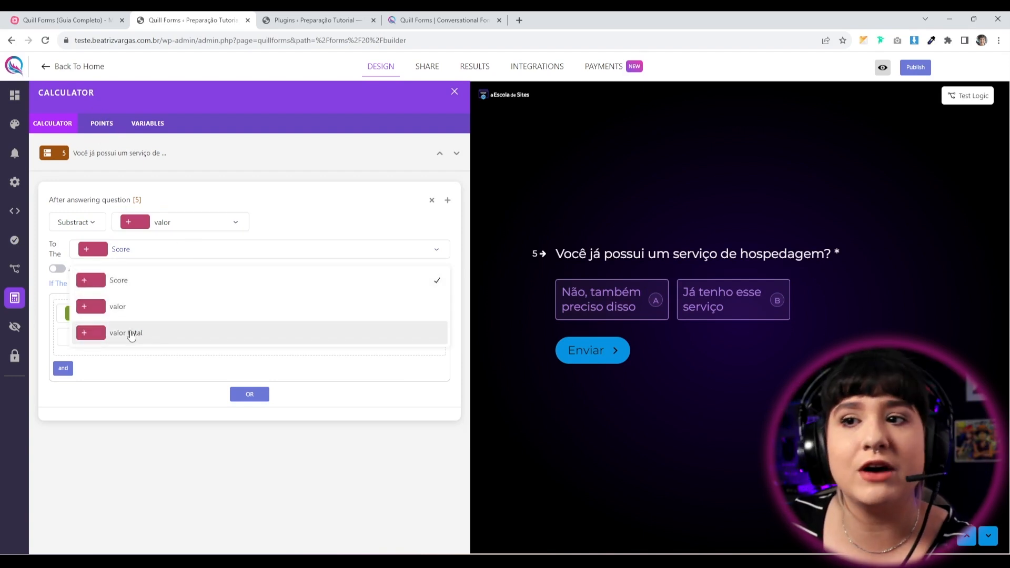
pyautogui.click(147, 332)
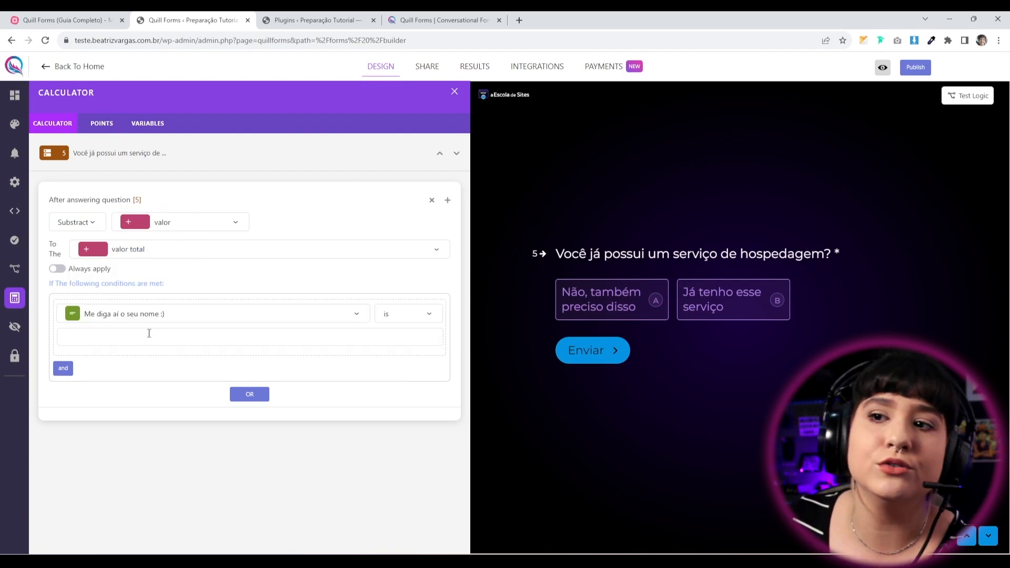
# Limit the question 5 rule to the hosting answer 'Já tenho esse serviço' and publish.
pyautogui.click(181, 315)
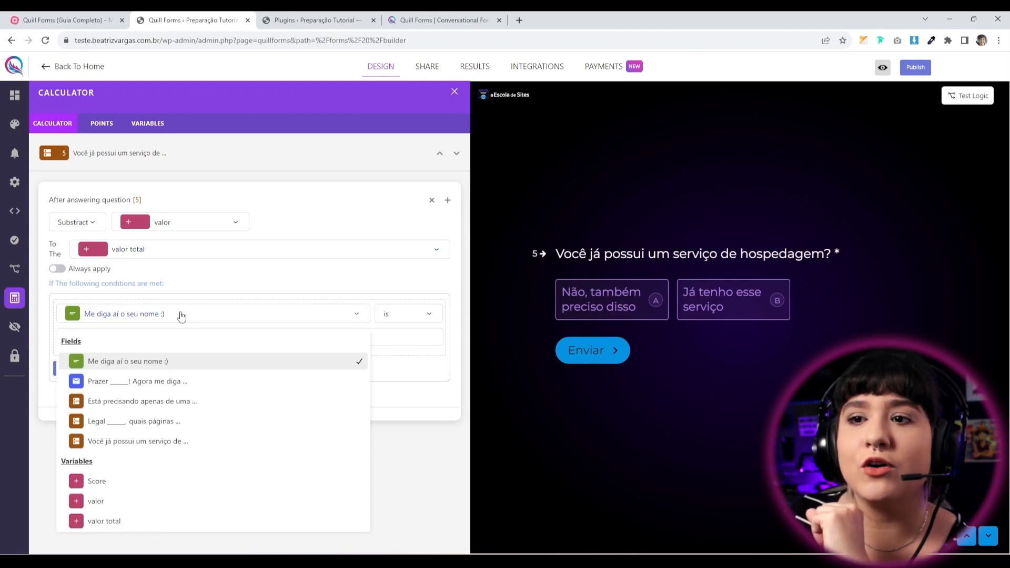
pyautogui.click(125, 442)
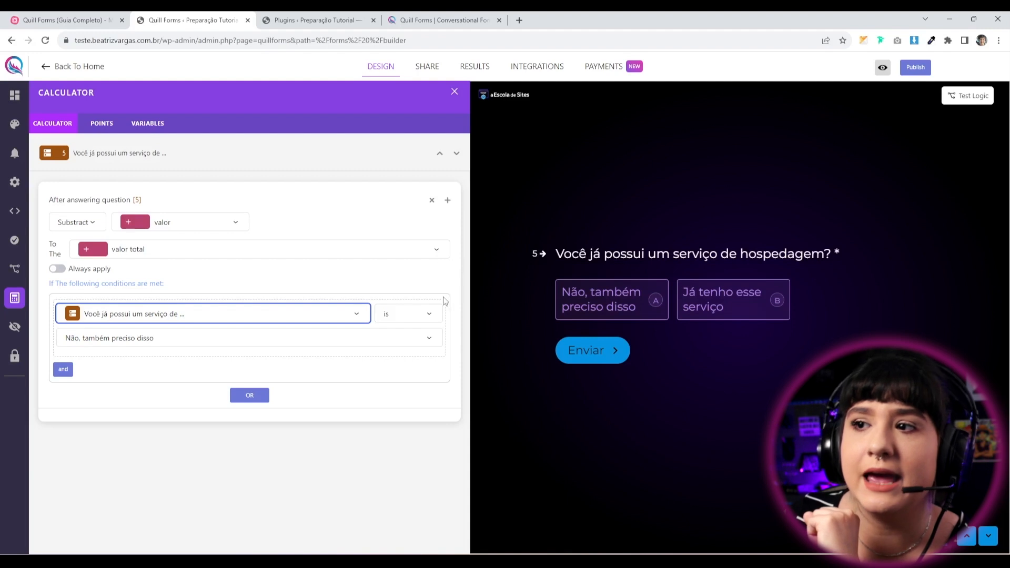
pyautogui.click(182, 341)
pyautogui.click(105, 394)
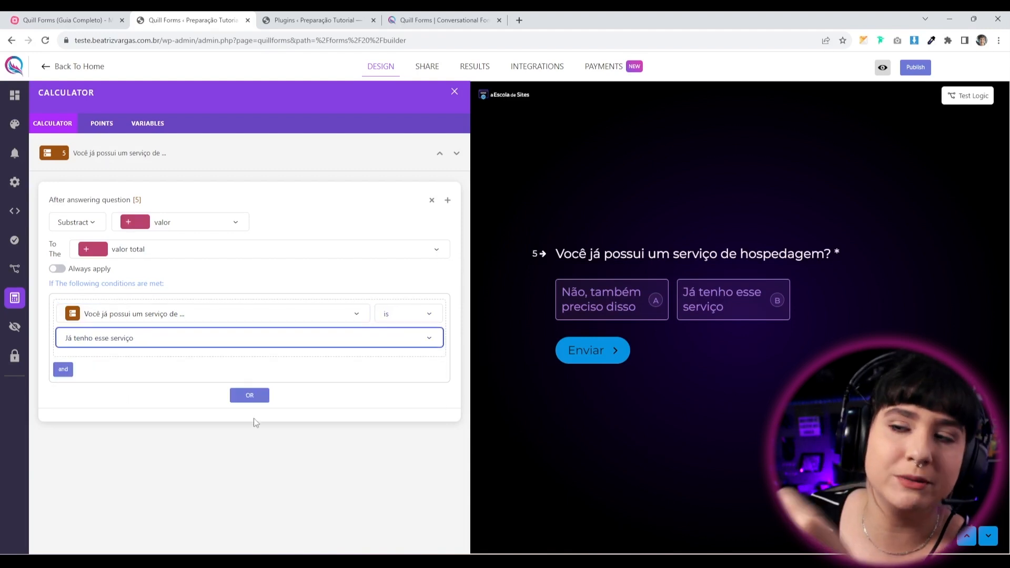
pyautogui.click(922, 63)
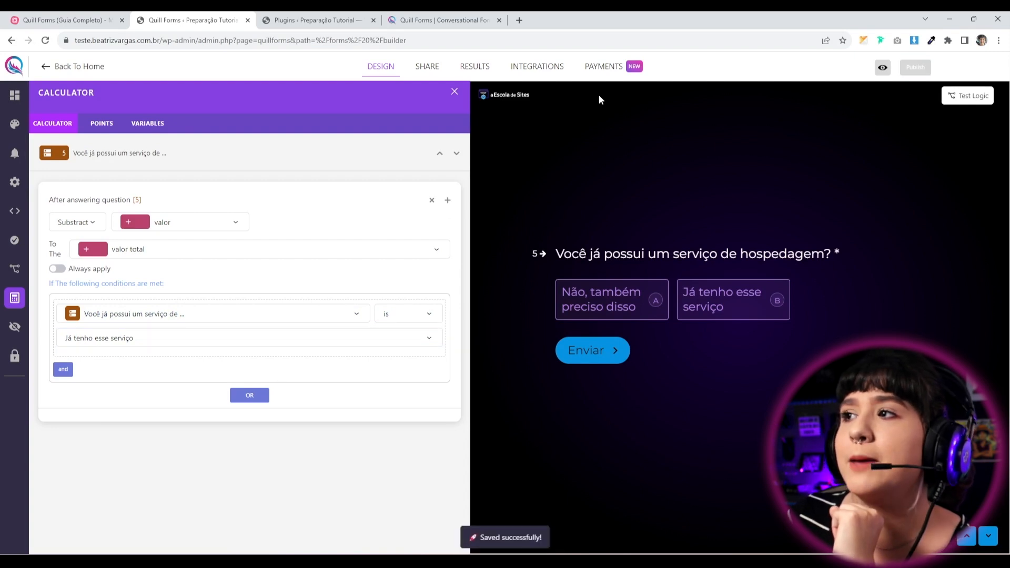
pyautogui.click(439, 154)
pyautogui.click(439, 153)
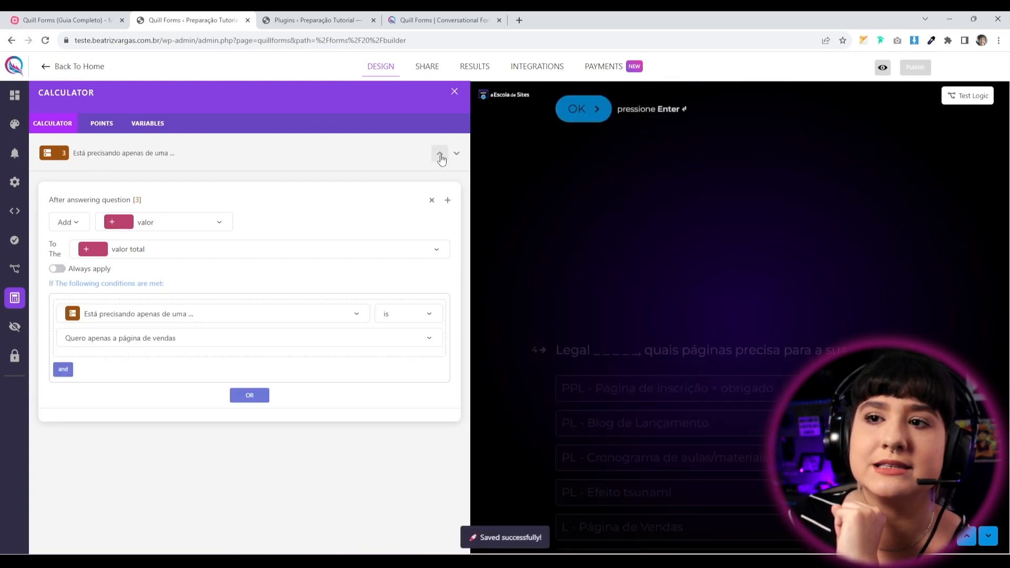
# Start a live preview run and answer the name and e-mail questions with test values.
pyautogui.click(883, 67)
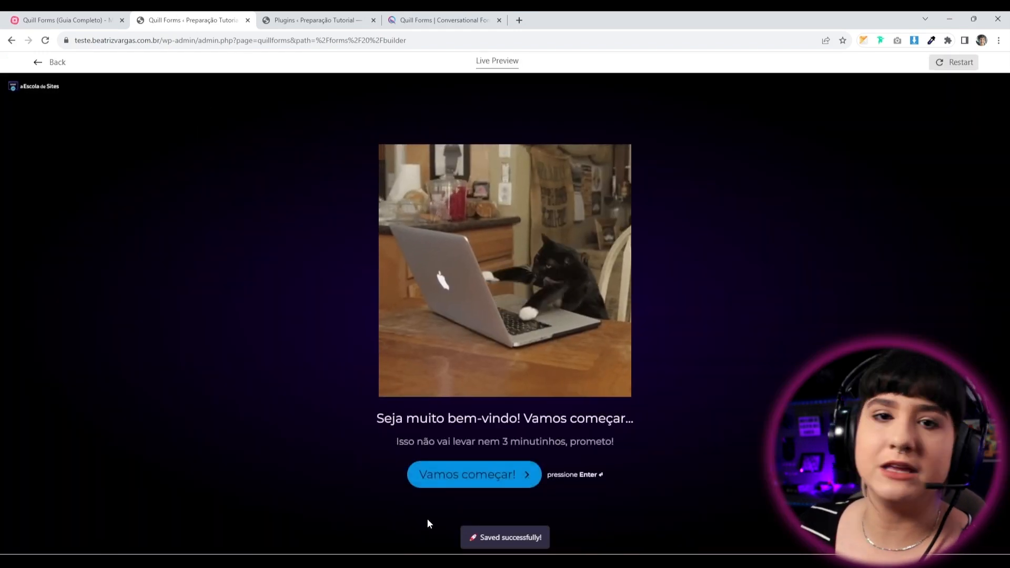
pyautogui.click(449, 483)
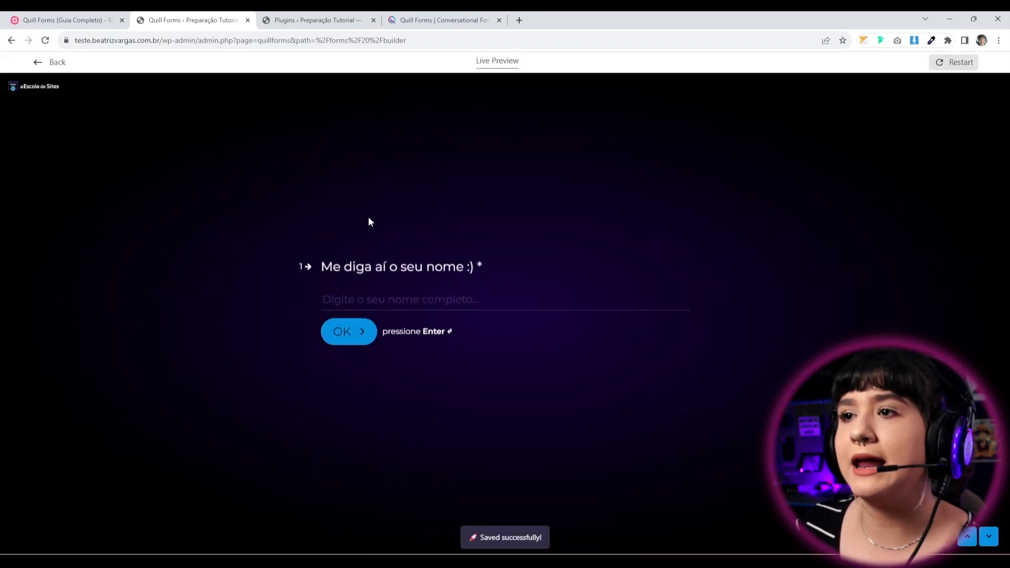
pyautogui.write('bia')
pyautogui.press('Return')
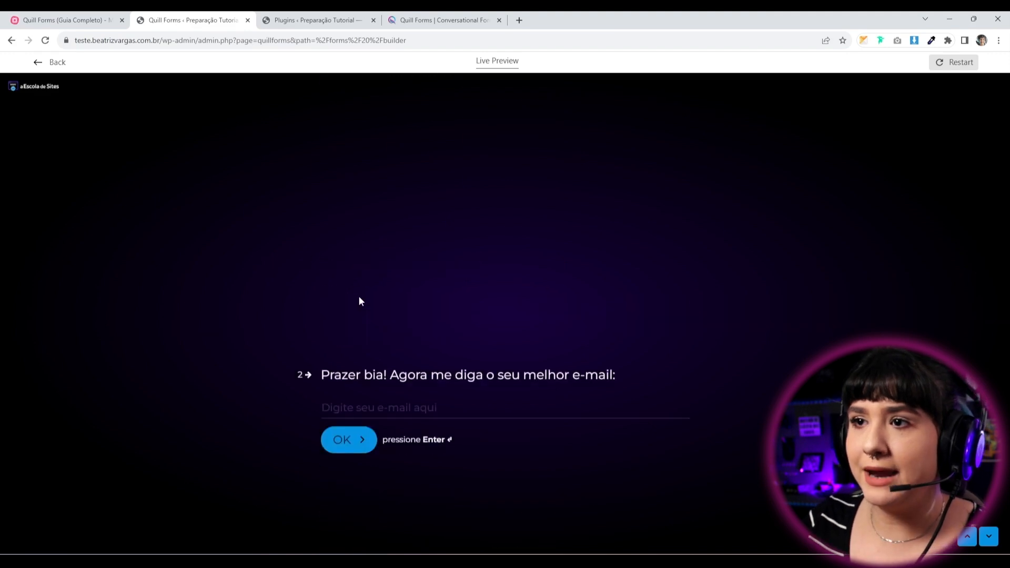
pyautogui.write('bia')
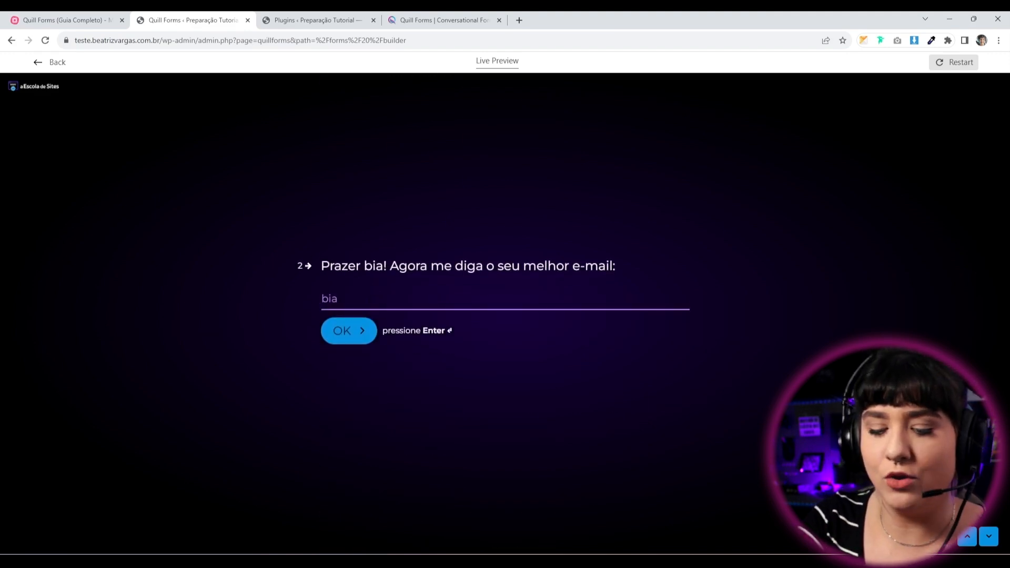
pyautogui.write('@email.com')
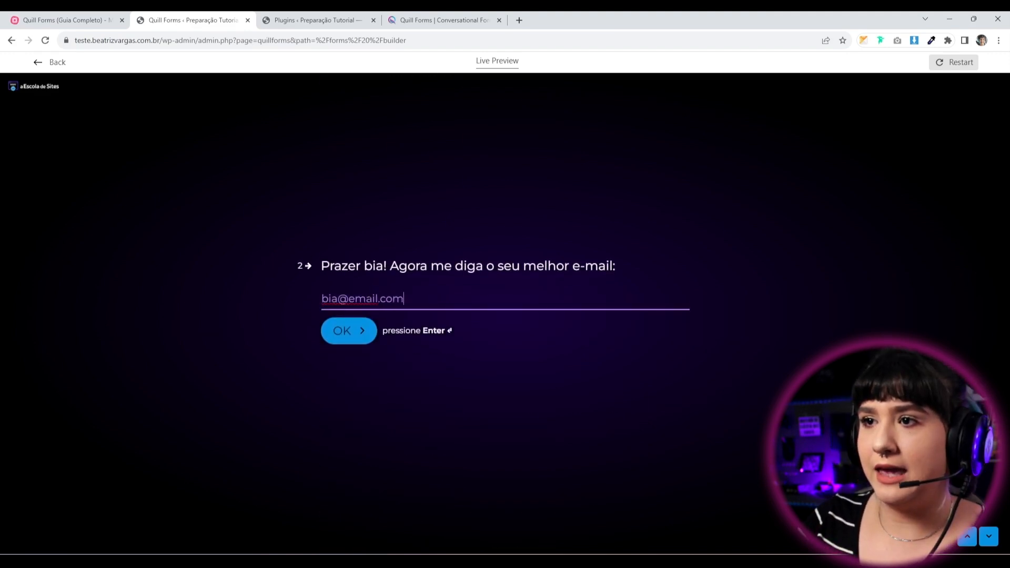
pyautogui.press('Return')
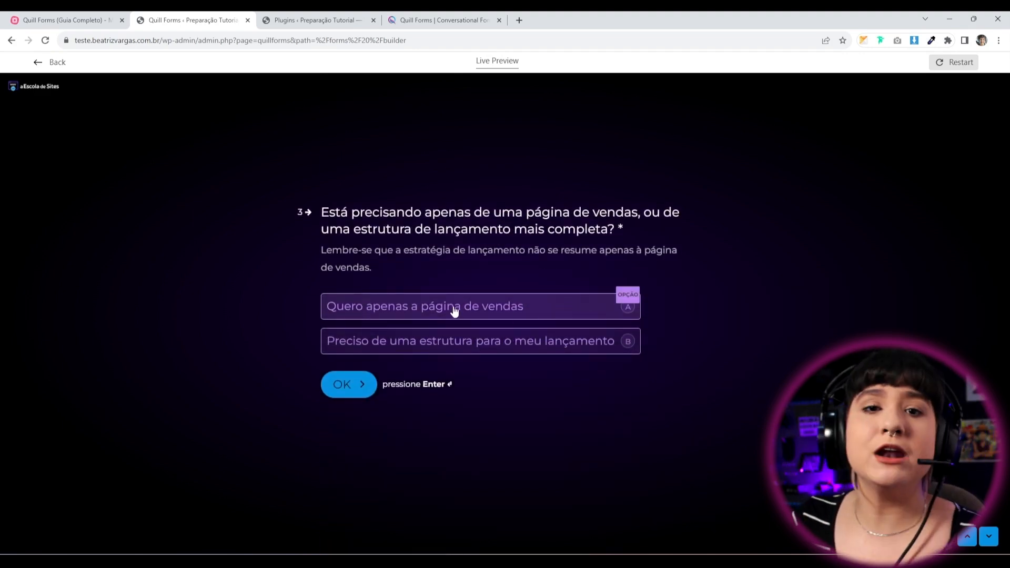
# Answer 'Quero apenas a página de vendas' and 'Já tenho esse serviço', then submit the form.
pyautogui.click(448, 307)
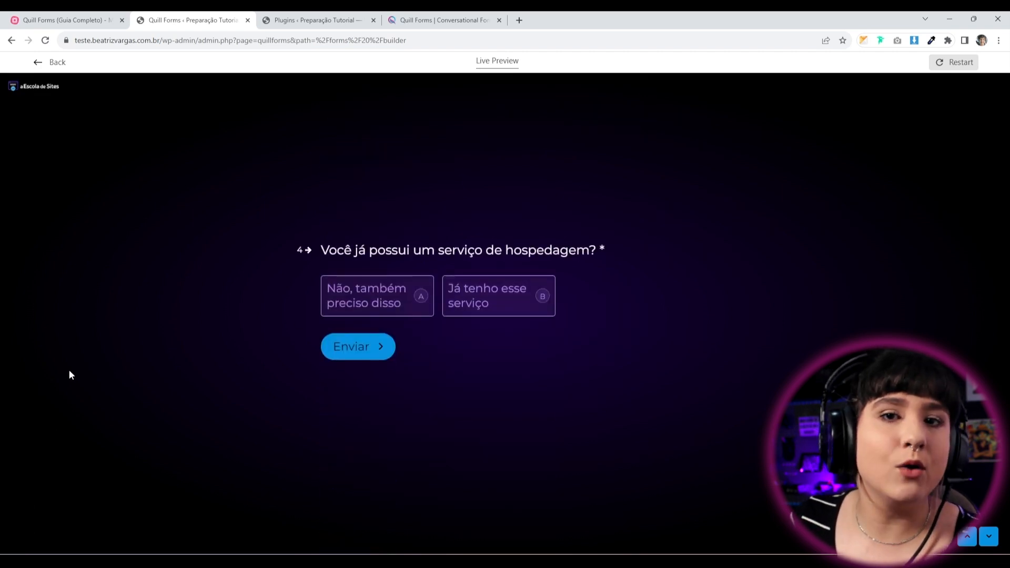
pyautogui.click(518, 314)
pyautogui.click(357, 352)
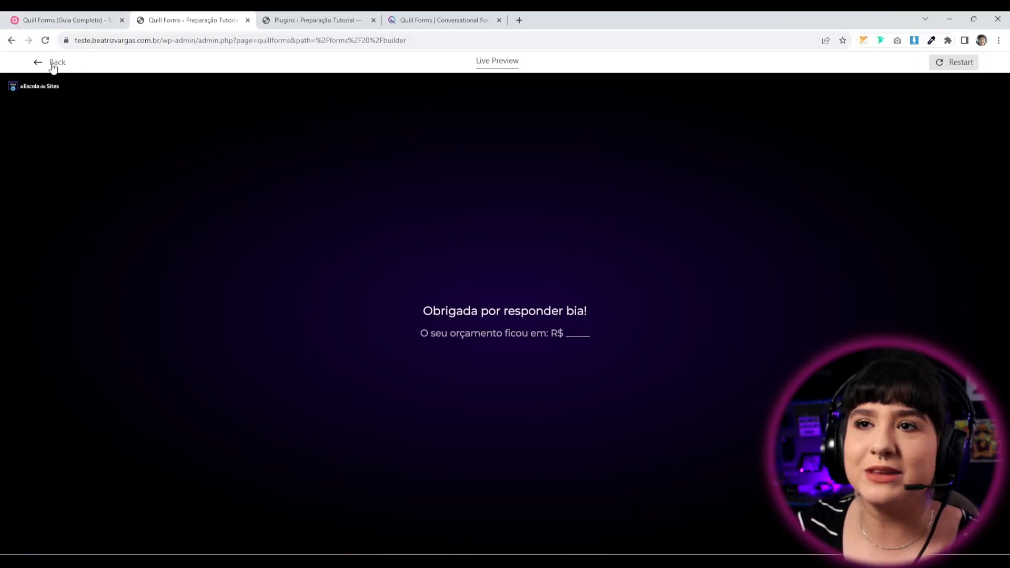
# Return to All Forms and read the Custom Thank You Screen addon on the Addons page.
pyautogui.click(54, 66)
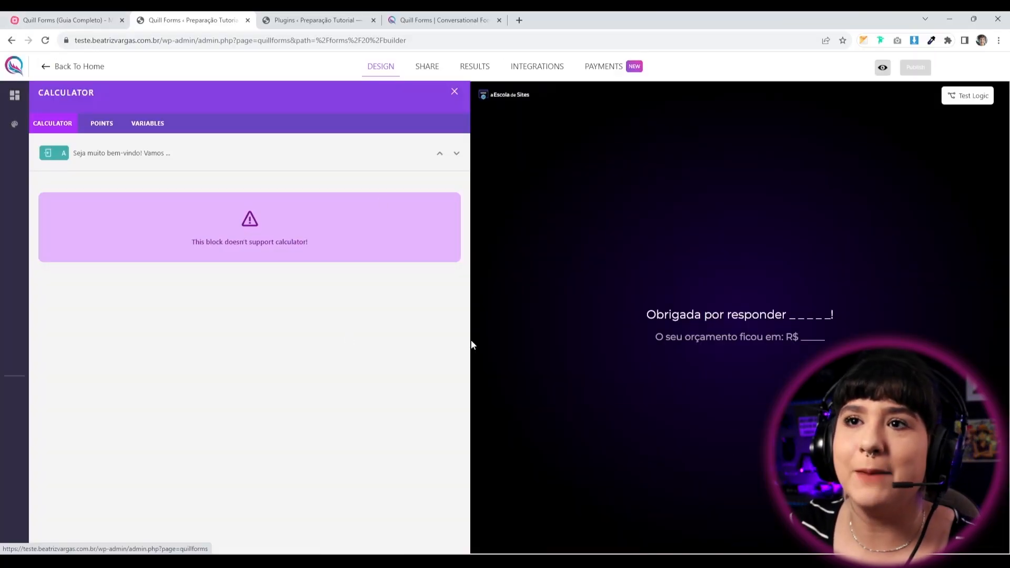
pyautogui.click(57, 66)
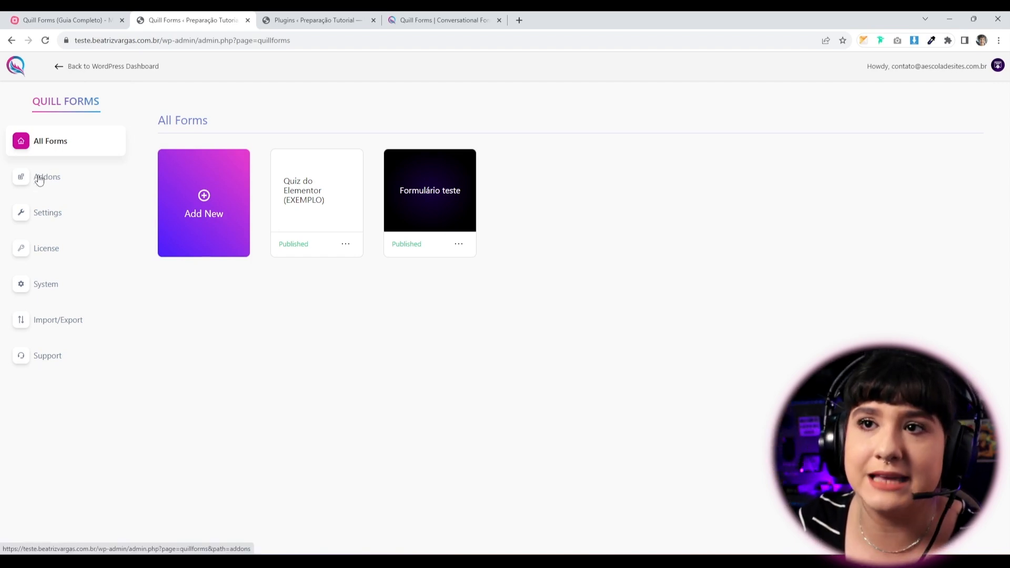
pyautogui.click(46, 181)
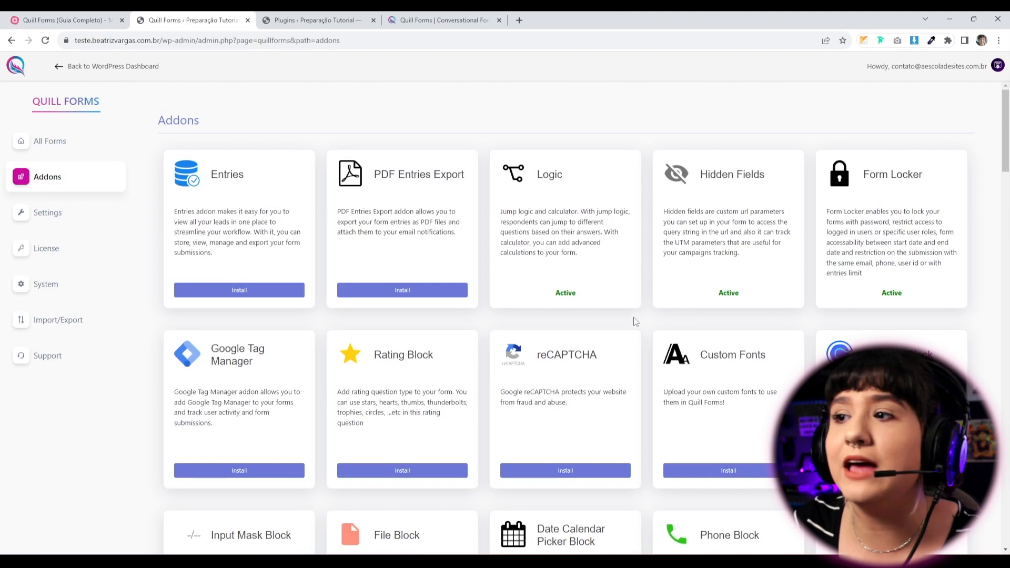
pyautogui.scroll(-10, 605, 347)
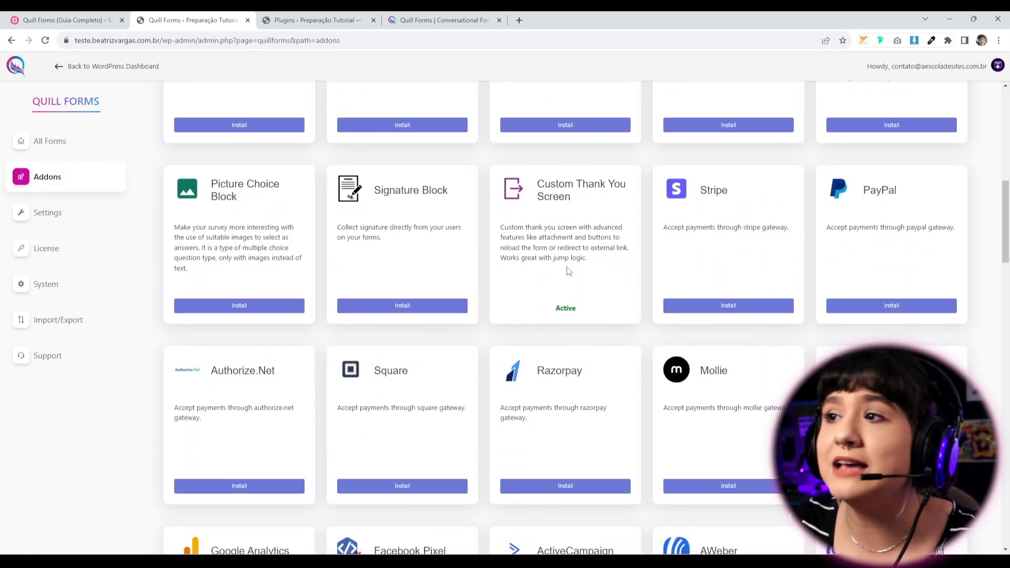
pyautogui.moveTo(524, 181); pyautogui.dragTo(585, 262)
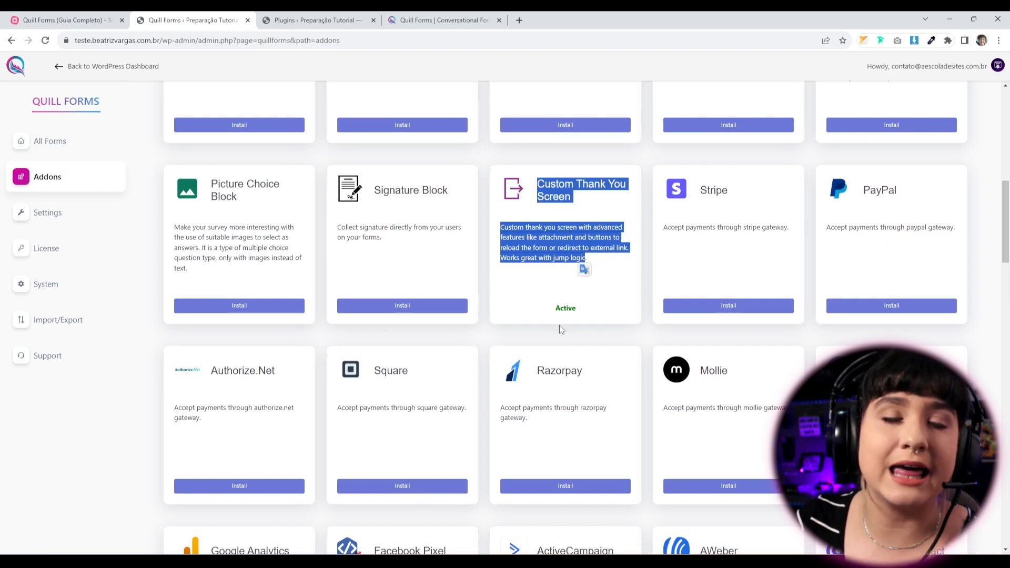
pyautogui.scroll(6, 559, 304)
# Go back to All Forms and open Formulário teste in the builder.
pyautogui.click(69, 141)
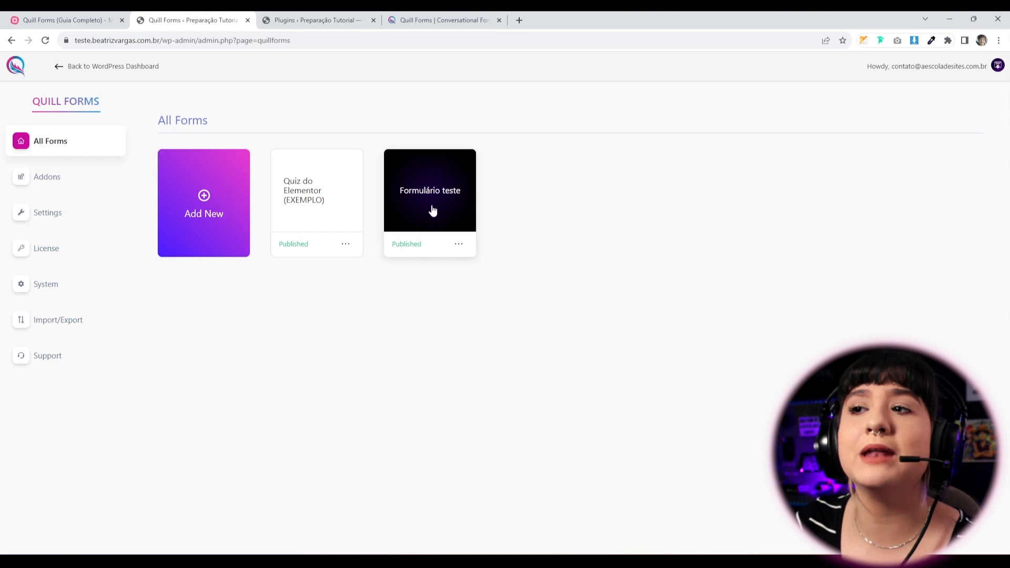
pyautogui.click(432, 210)
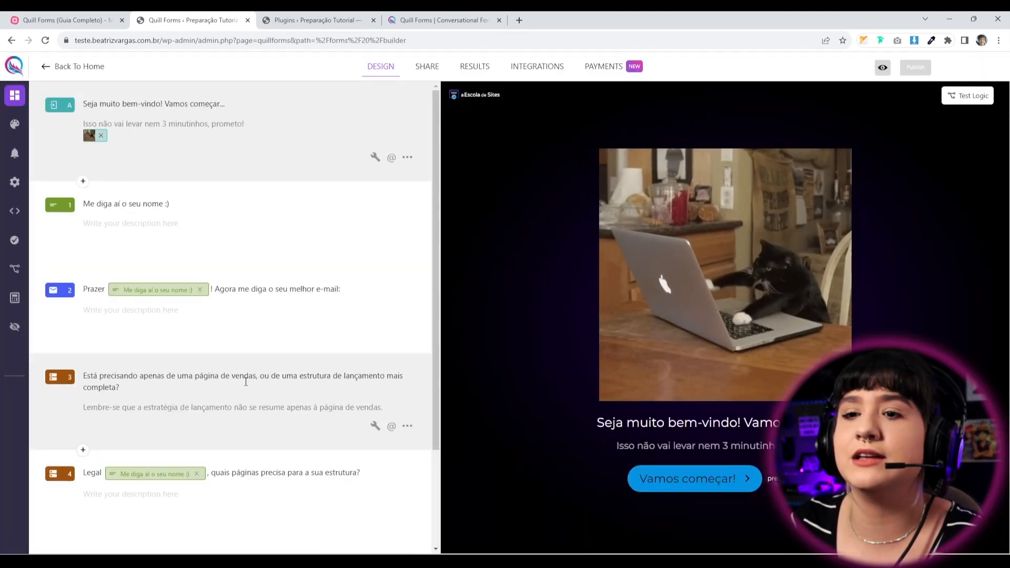
pyautogui.scroll(-3, 359, 421)
pyautogui.click(83, 547)
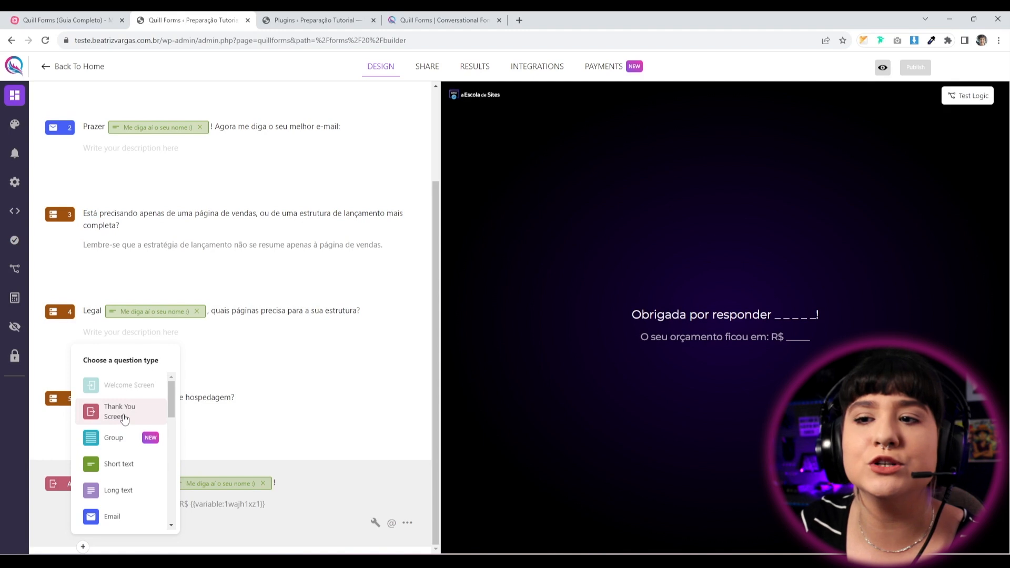
pyautogui.click(124, 419)
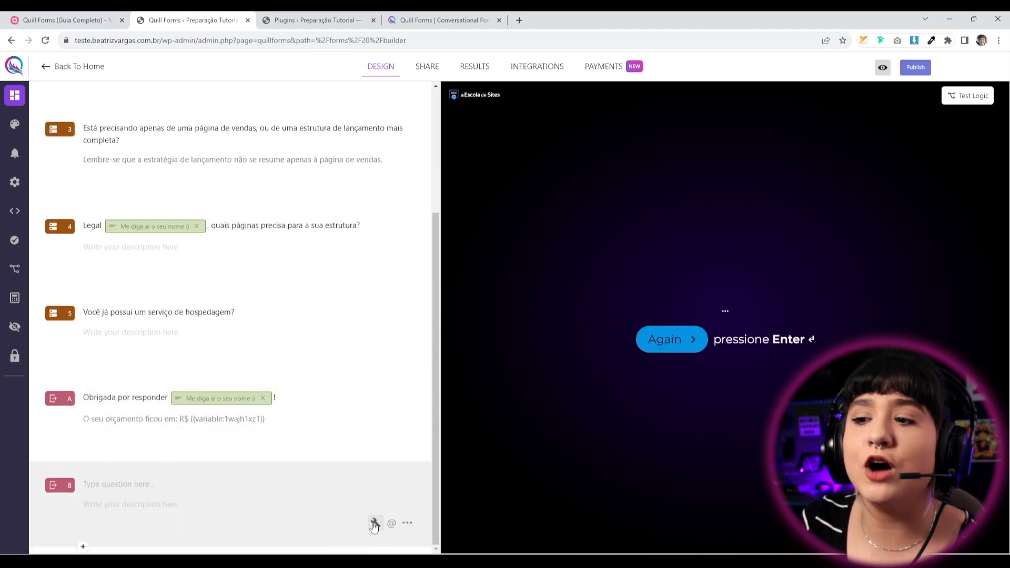
pyautogui.click(373, 523)
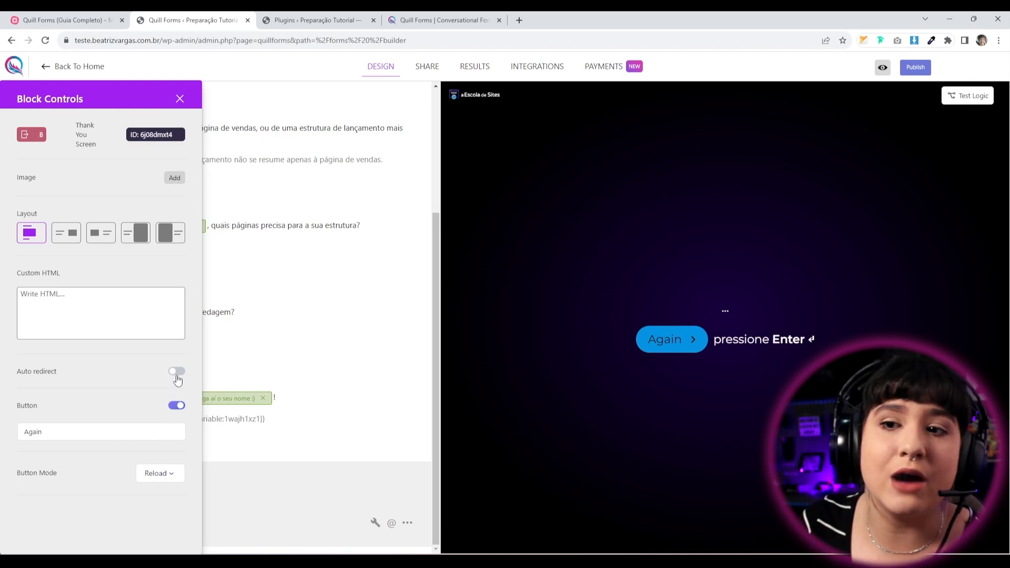
pyautogui.click(179, 98)
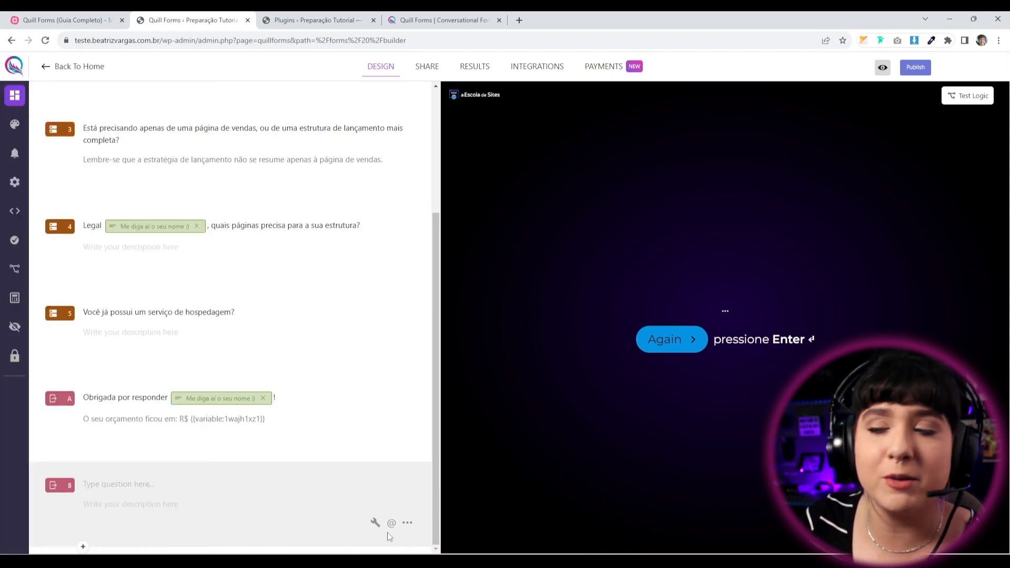
pyautogui.click(408, 523)
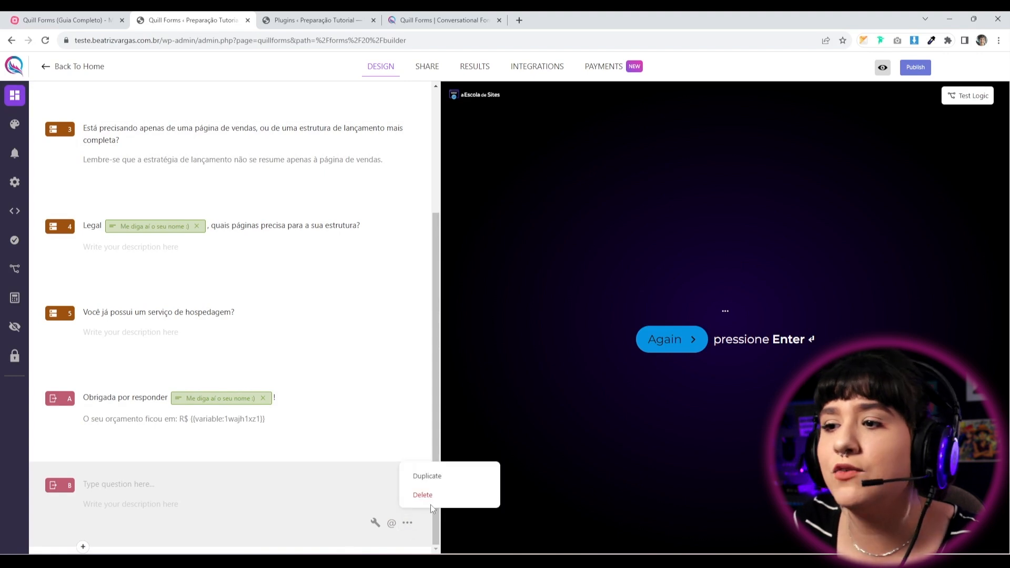
pyautogui.click(428, 495)
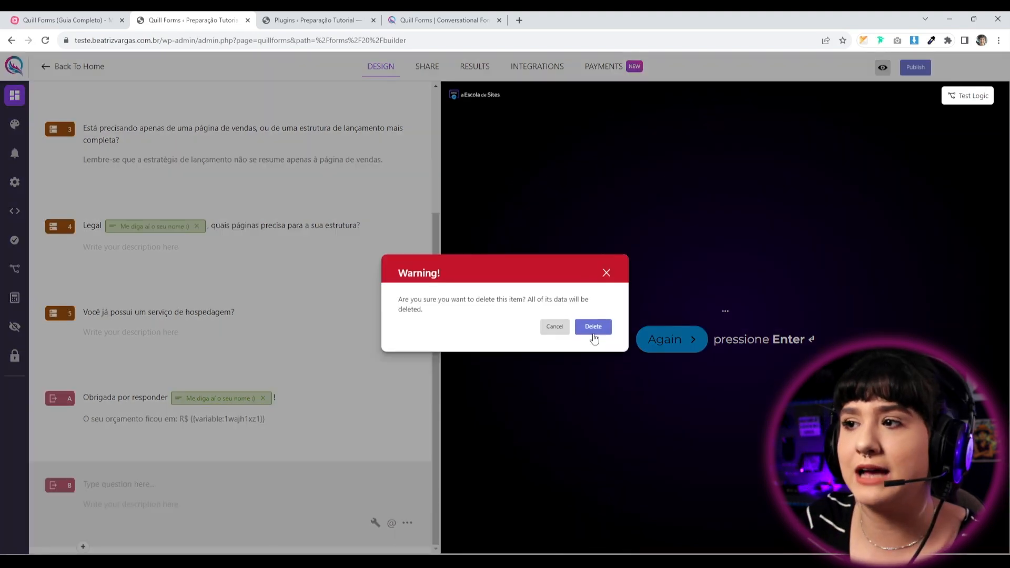
pyautogui.click(593, 326)
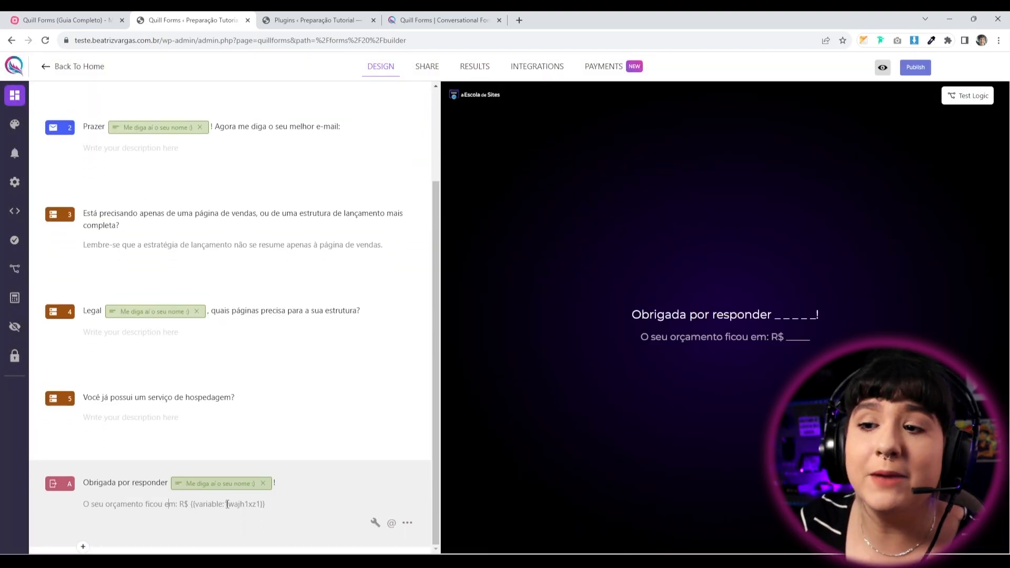
# Replace the budget line's placeholder with the valor total variable after 'R$' and publish.
pyautogui.moveTo(192, 505); pyautogui.dragTo(268, 505)
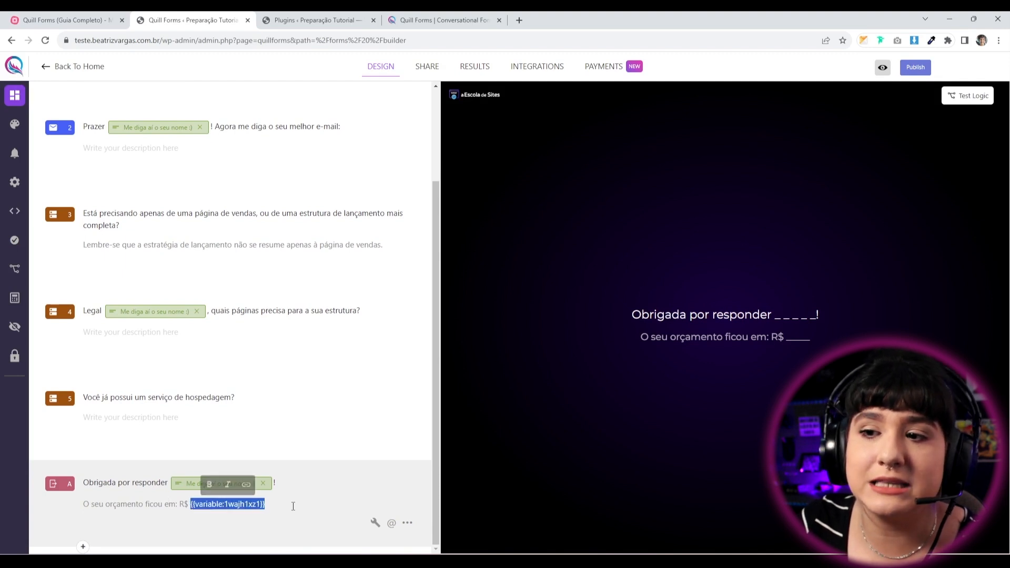
pyautogui.press('BackSpace')
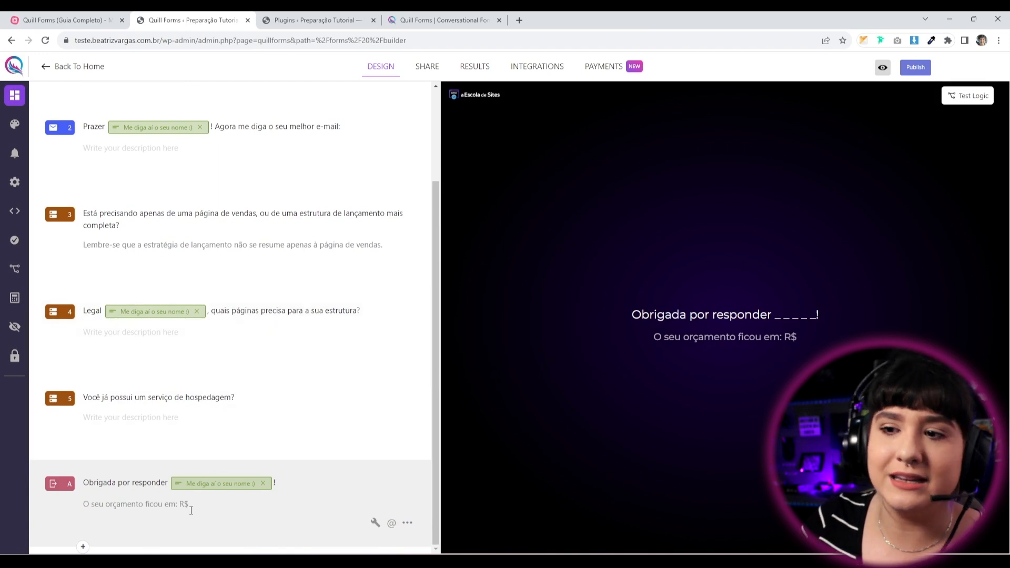
pyautogui.moveTo(179, 507); pyautogui.dragTo(203, 514)
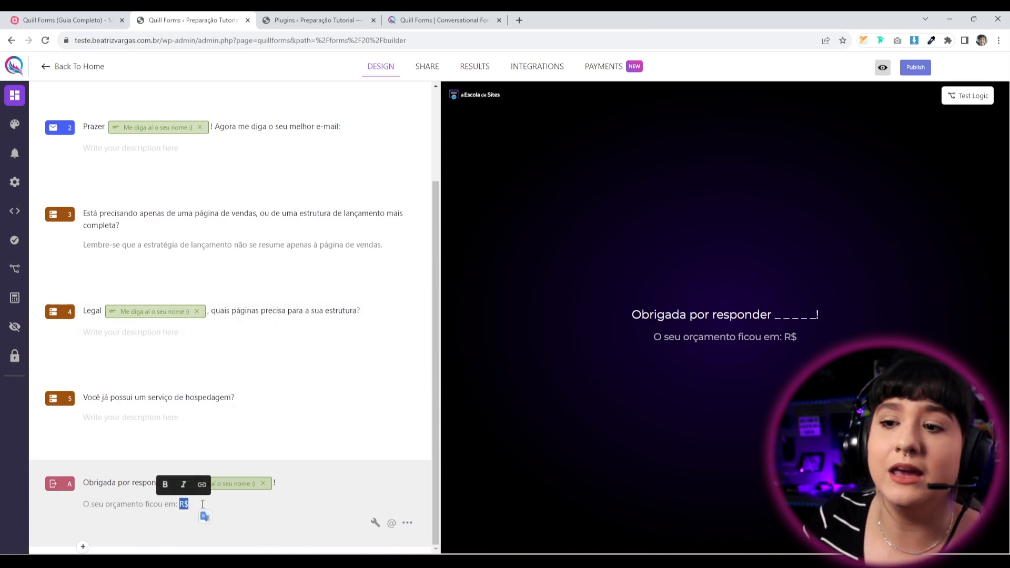
pyautogui.click(195, 509)
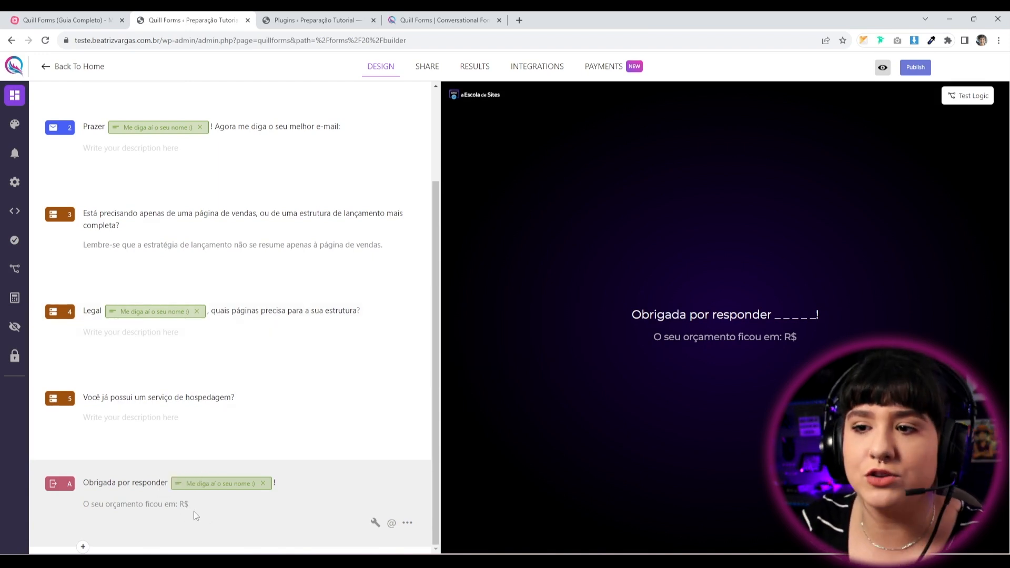
pyautogui.write('@')
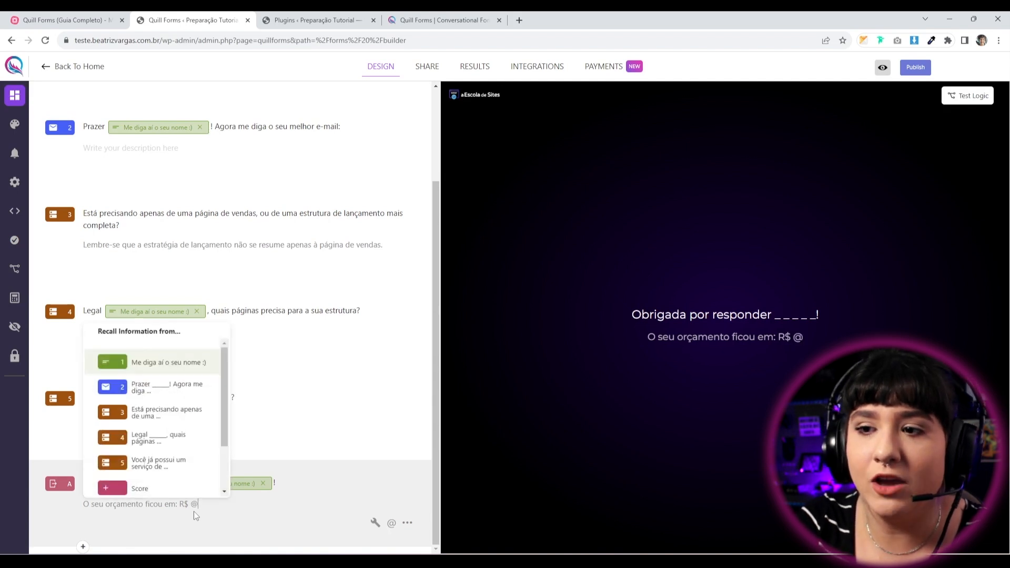
pyautogui.scroll(-2, 179, 452)
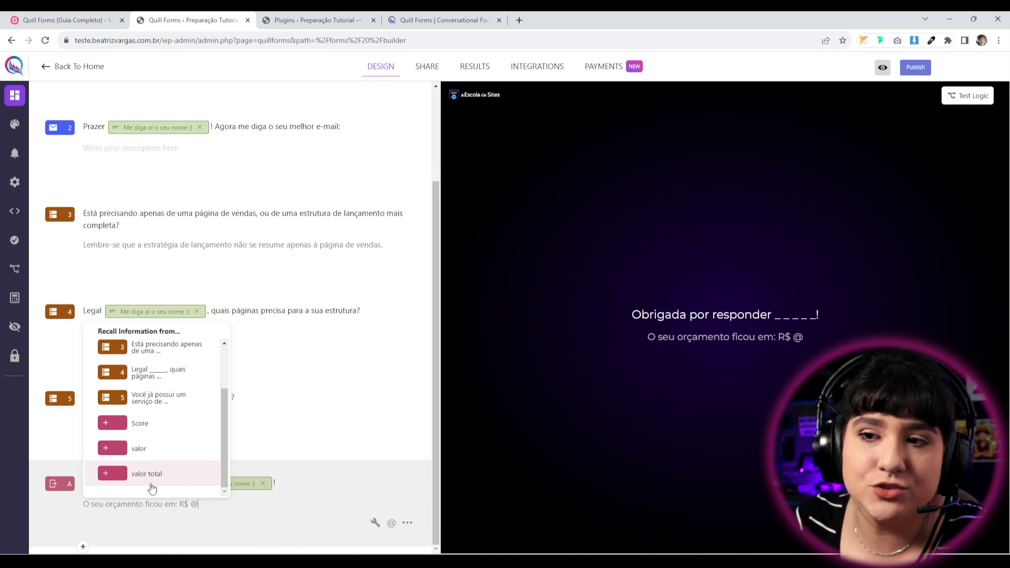
pyautogui.click(147, 482)
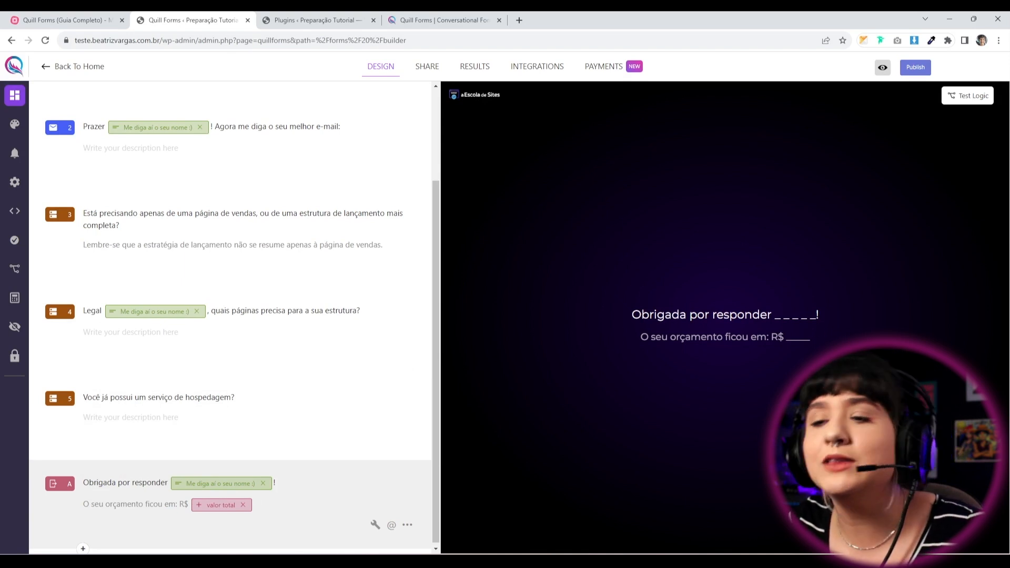
pyautogui.click(912, 73)
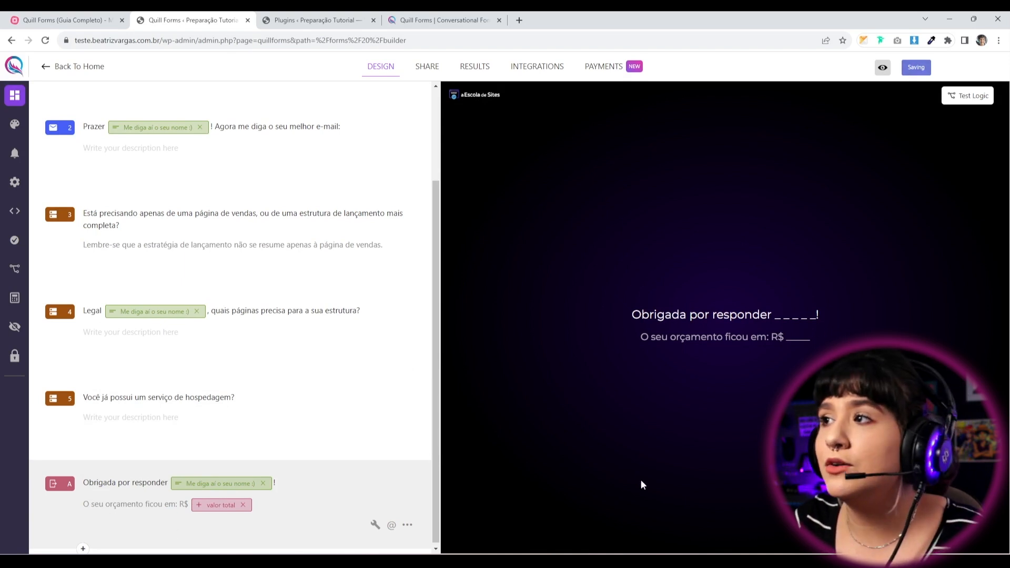
# Start a new live preview run and enter a test name and e-mail.
pyautogui.click(882, 67)
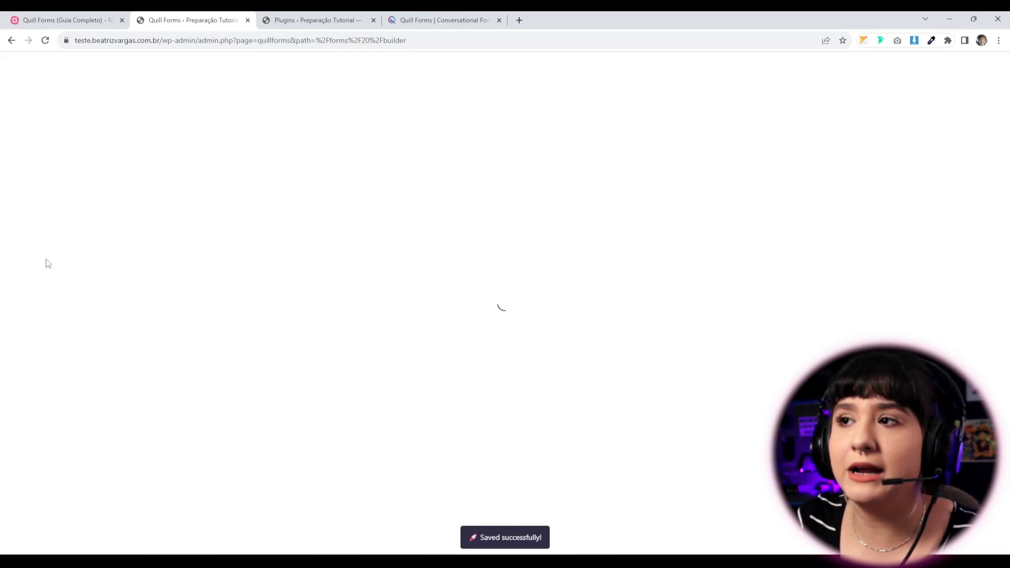
pyautogui.click(471, 480)
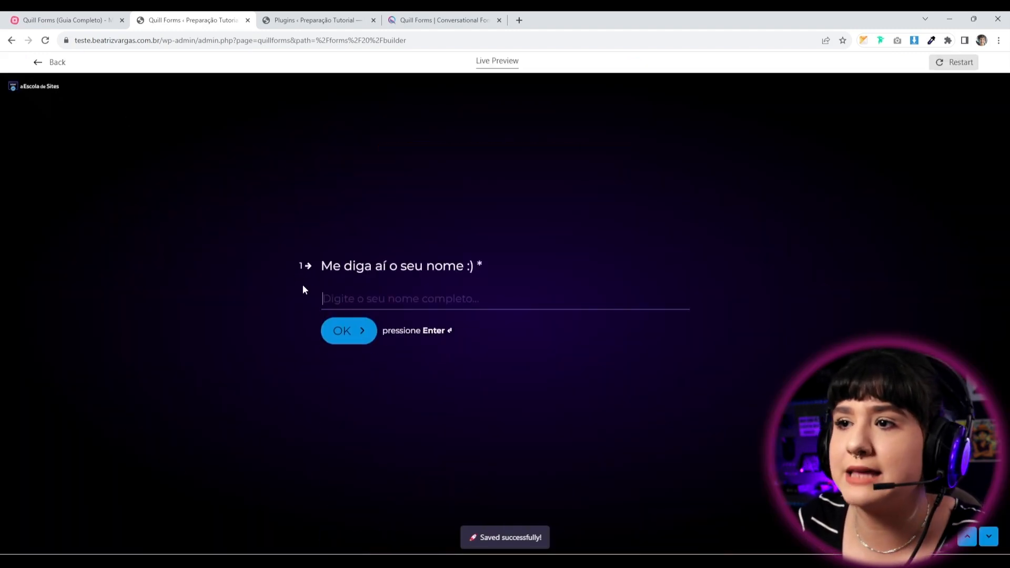
pyautogui.write('bia')
pyautogui.press('Return')
pyautogui.write('bia')
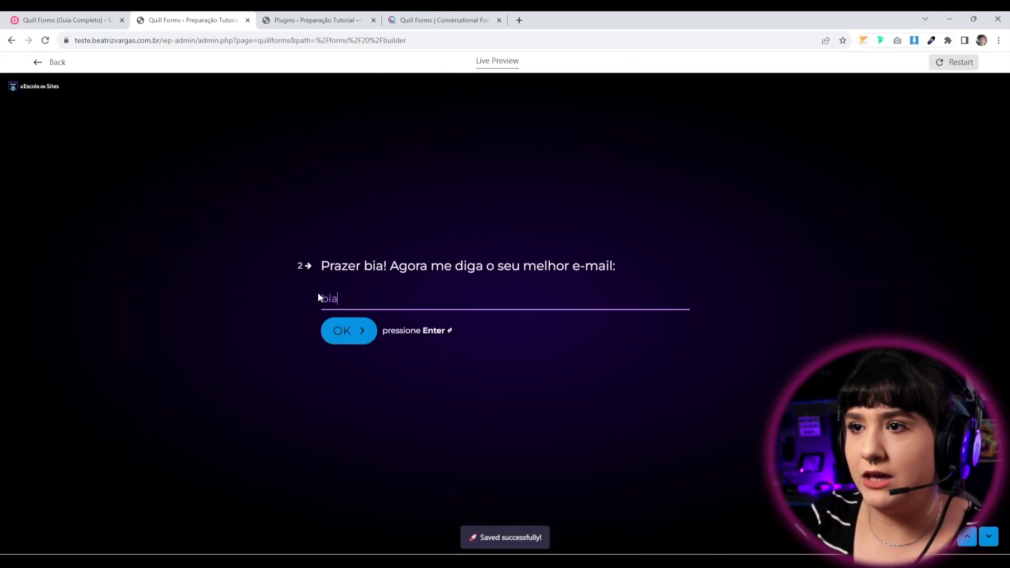
pyautogui.write('@gmail')
pyautogui.press('Return')
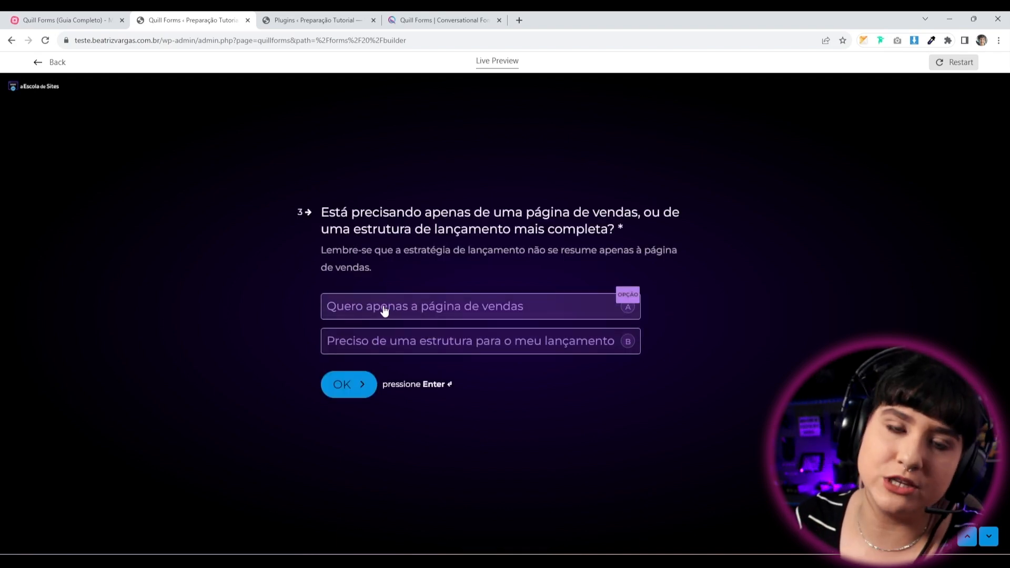
# Choose sales page only and existing hosting, submit, and check the R$ 5 budget.
pyautogui.click(385, 311)
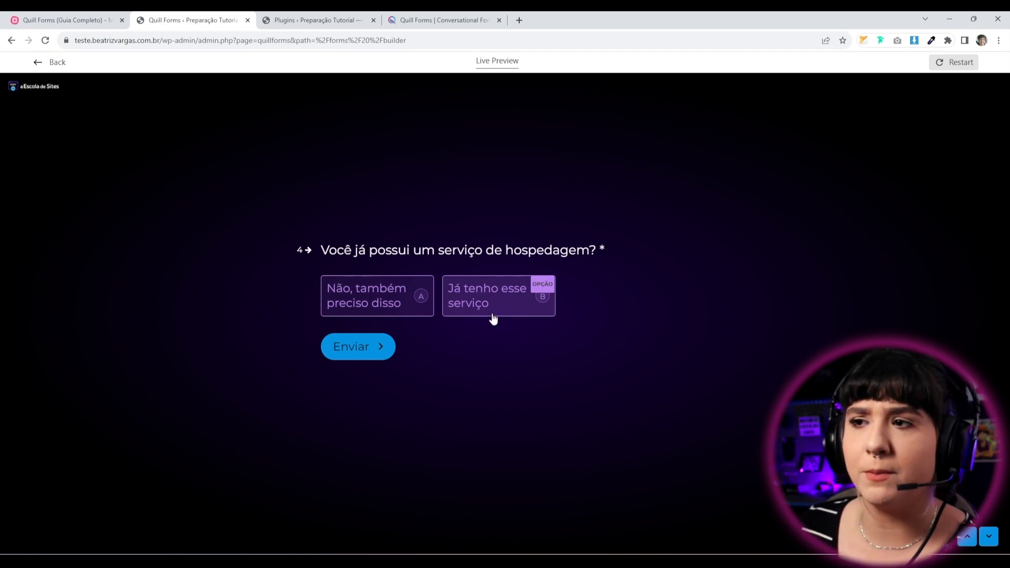
pyautogui.click(492, 316)
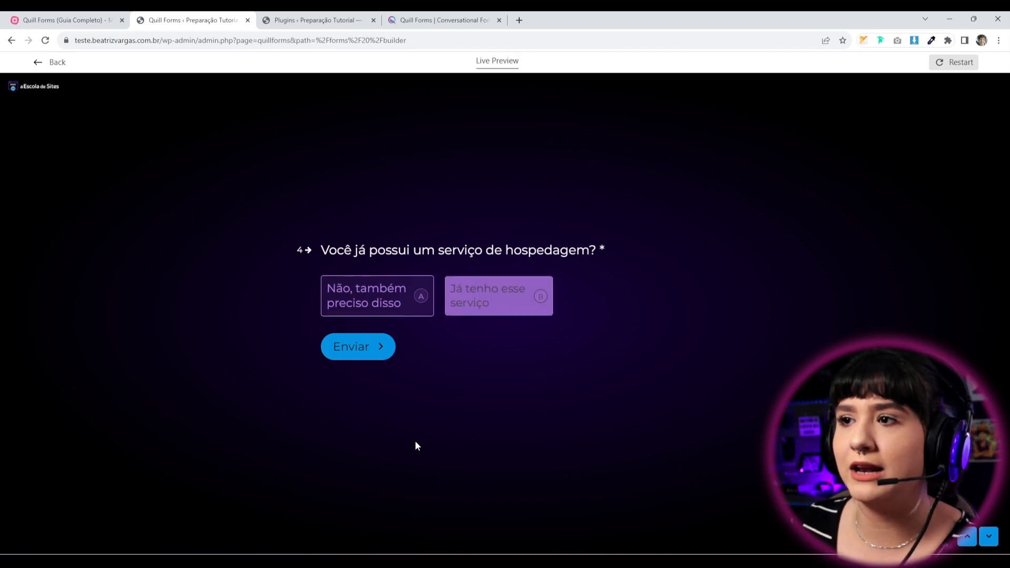
pyautogui.click(356, 345)
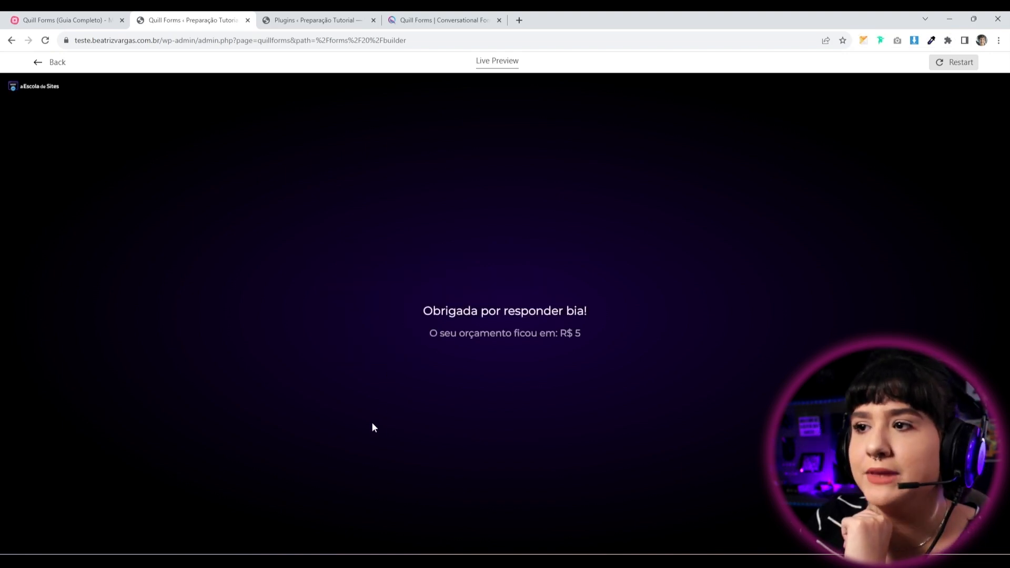
pyautogui.moveTo(596, 343); pyautogui.dragTo(398, 336)
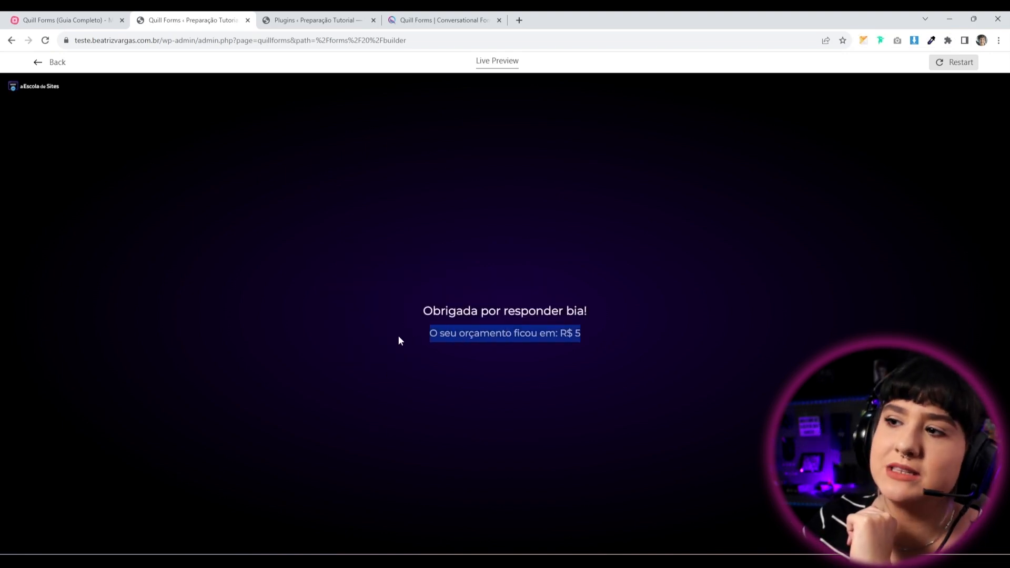
pyautogui.click(405, 386)
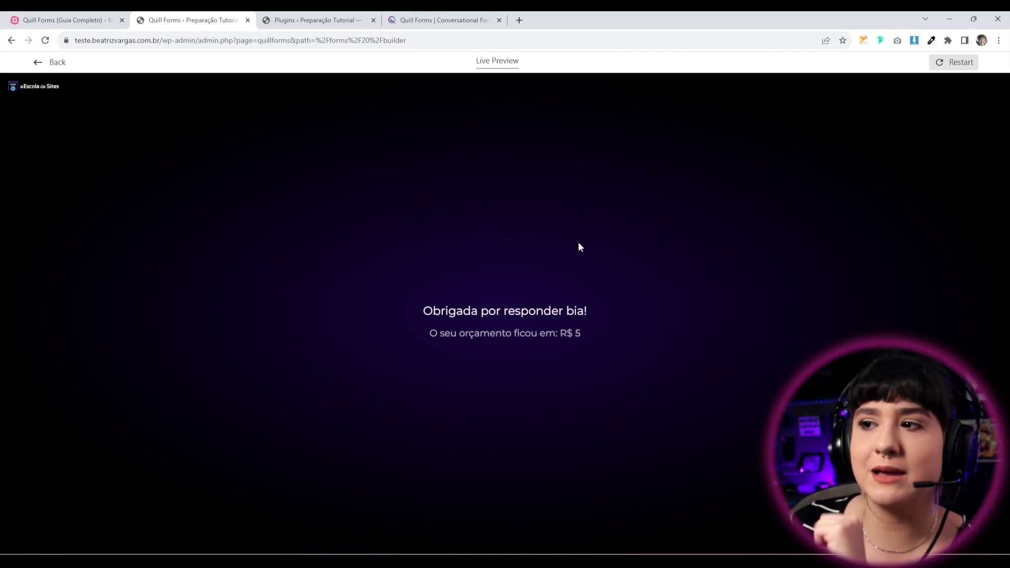
# Restart the preview and enter a test name and e-mail again.
pyautogui.click(967, 68)
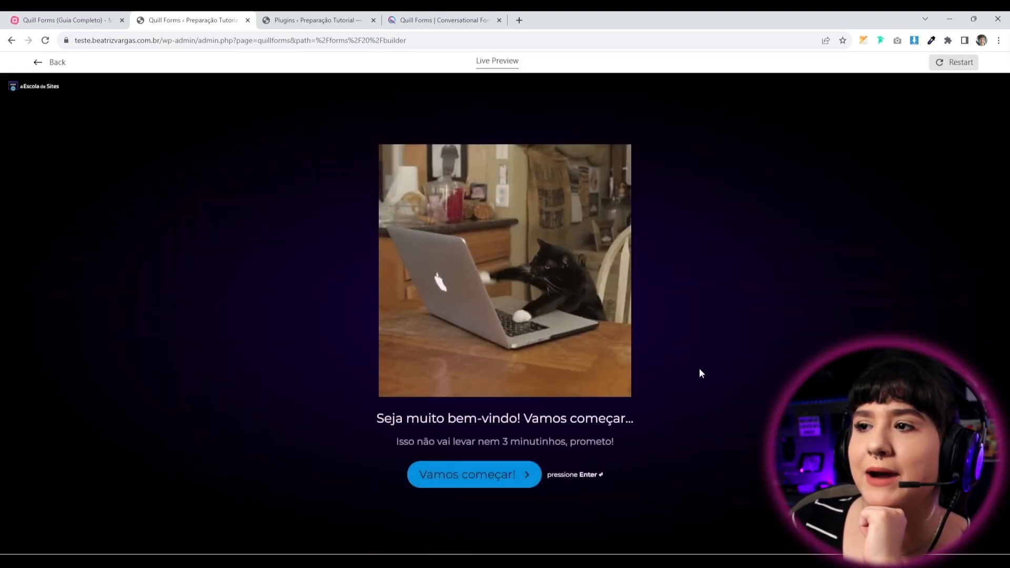
pyautogui.click(428, 476)
pyautogui.write('bia')
pyautogui.press('Return')
pyautogui.write('bia')
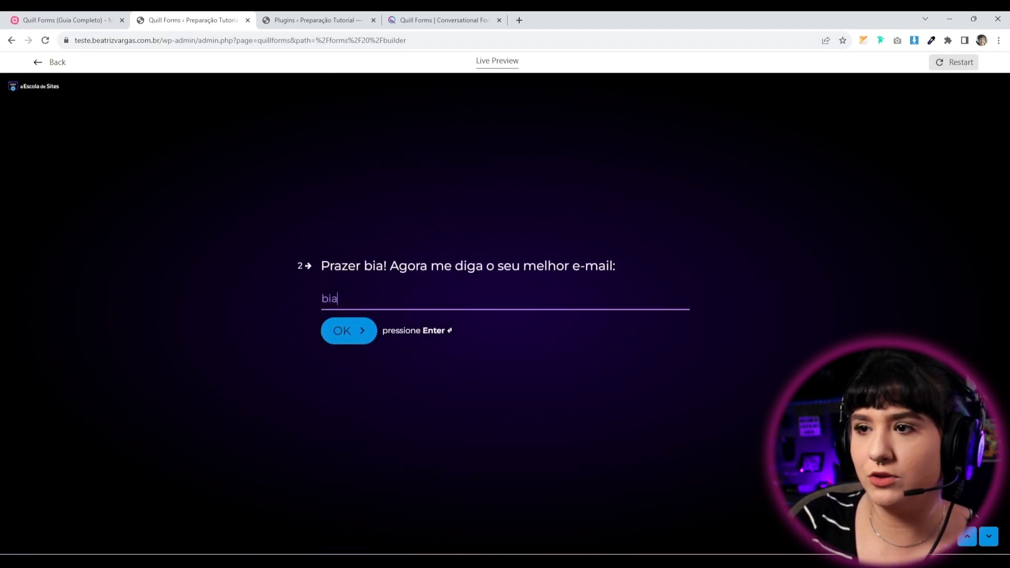
pyautogui.write('@email.com')
pyautogui.press('Return')
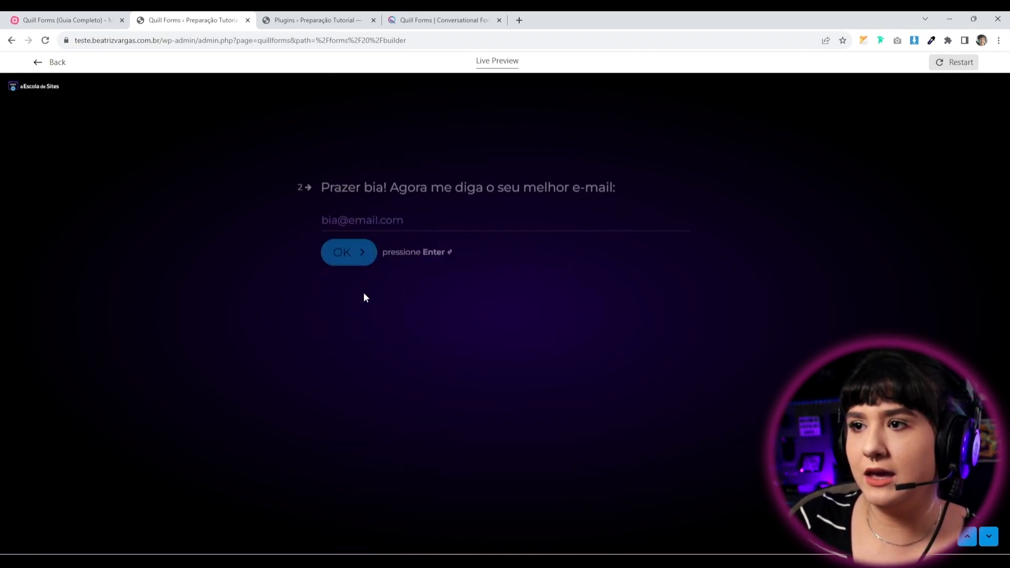
# Choose full launch structure with PPL, launch blog, class schedule and PL - Efeito tsunami pages.
pyautogui.click(461, 347)
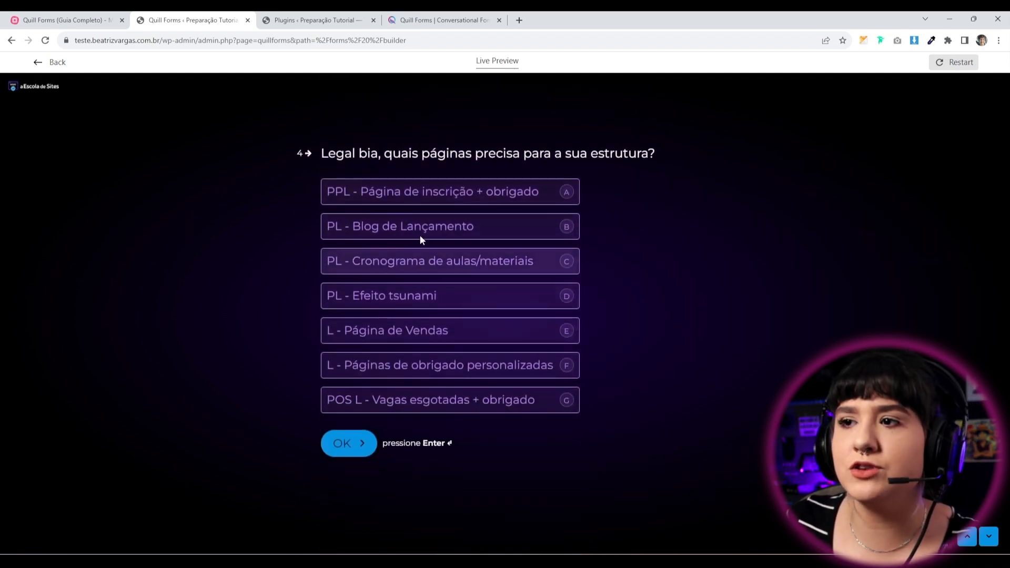
pyautogui.click(420, 195)
pyautogui.click(416, 227)
pyautogui.click(404, 261)
pyautogui.click(402, 287)
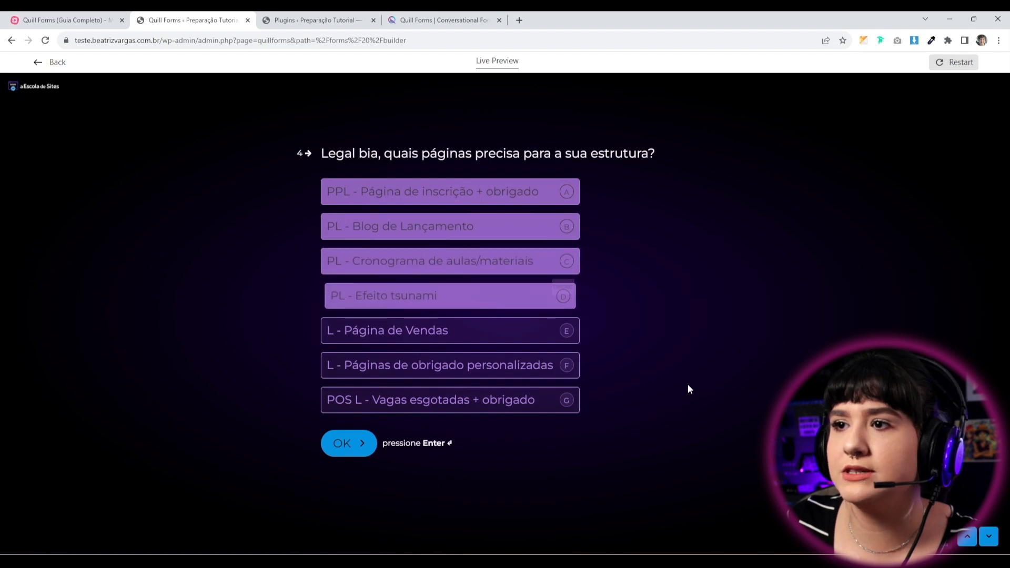
pyautogui.click(351, 451)
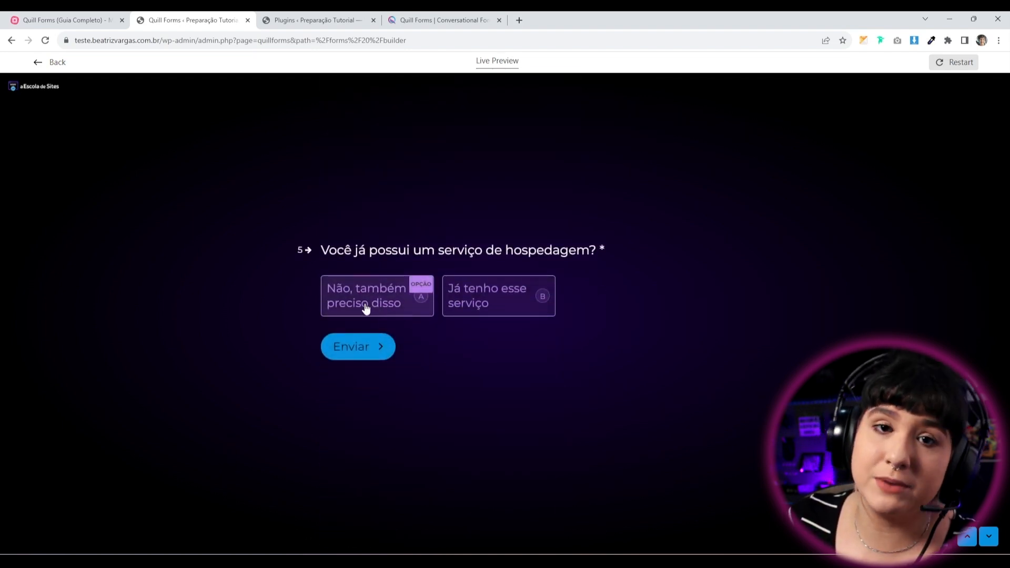
# Answer that hosting is needed, submit, and check the R$ 40 budget.
pyautogui.click(368, 307)
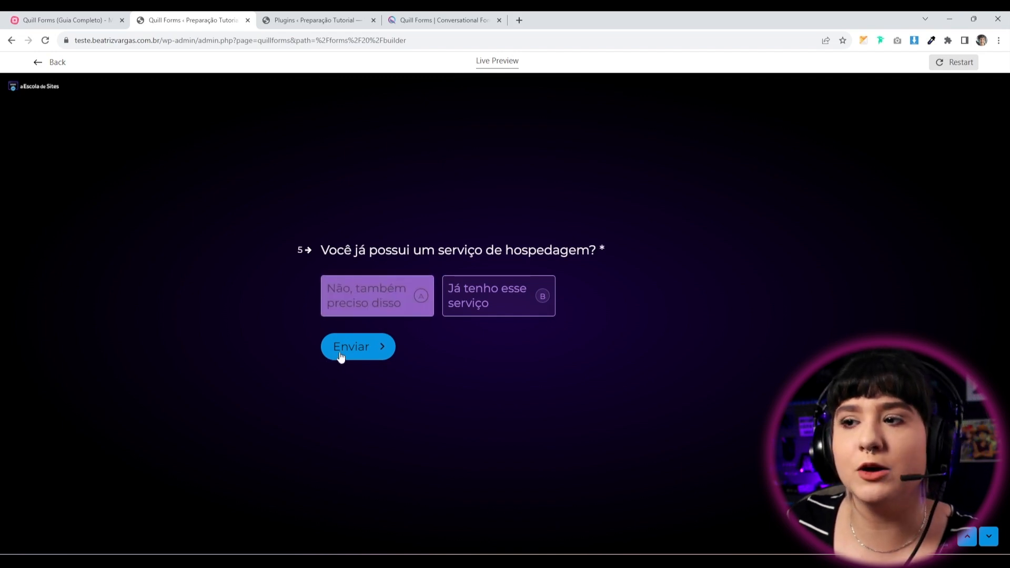
pyautogui.click(336, 355)
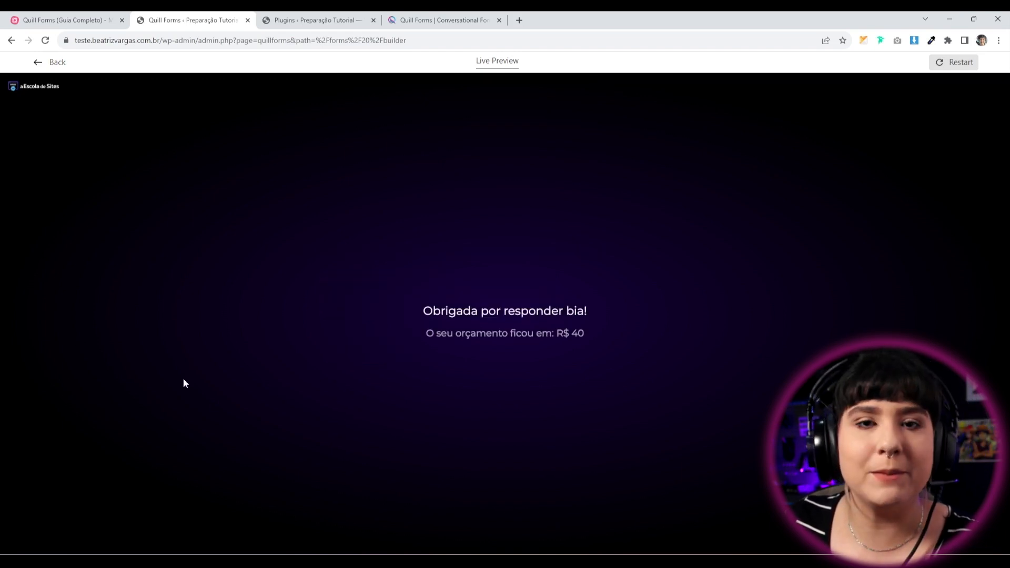
pyautogui.moveTo(570, 336); pyautogui.dragTo(601, 337)
pyautogui.click(595, 412)
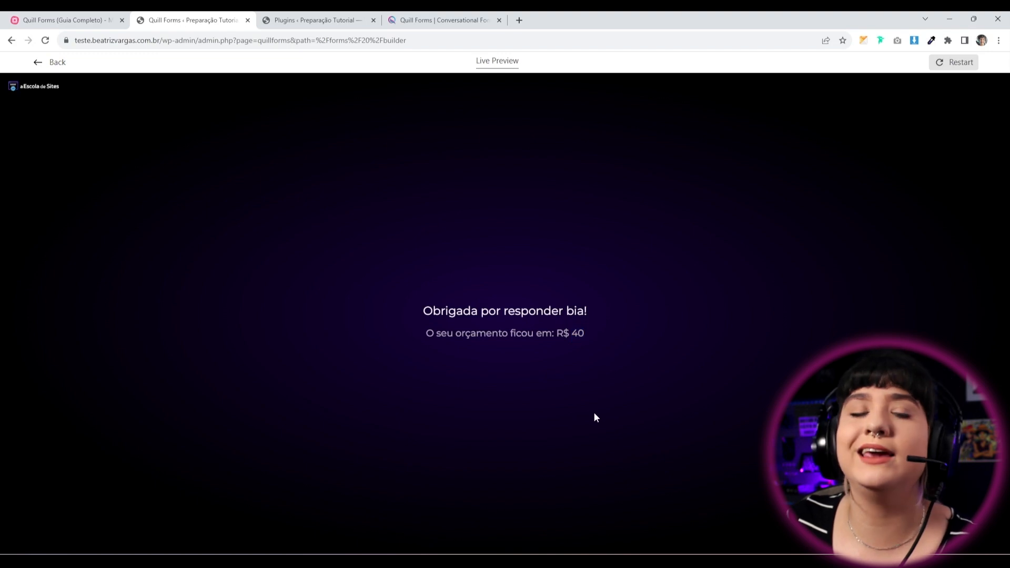
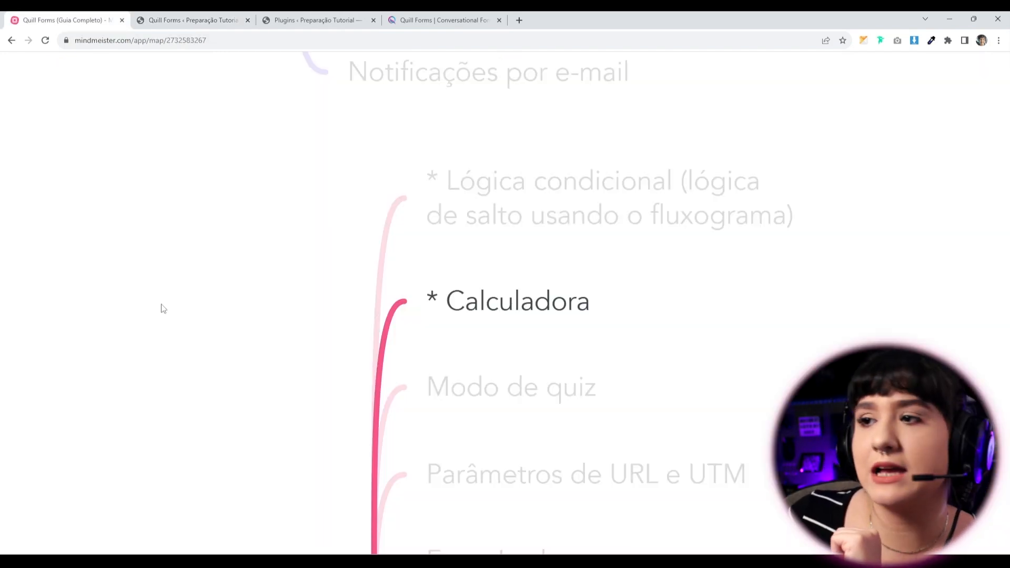
# Advance the MindMeister presentation to the Modo de quiz topic and return to the Quill Forms builder.
pyautogui.press('Right')
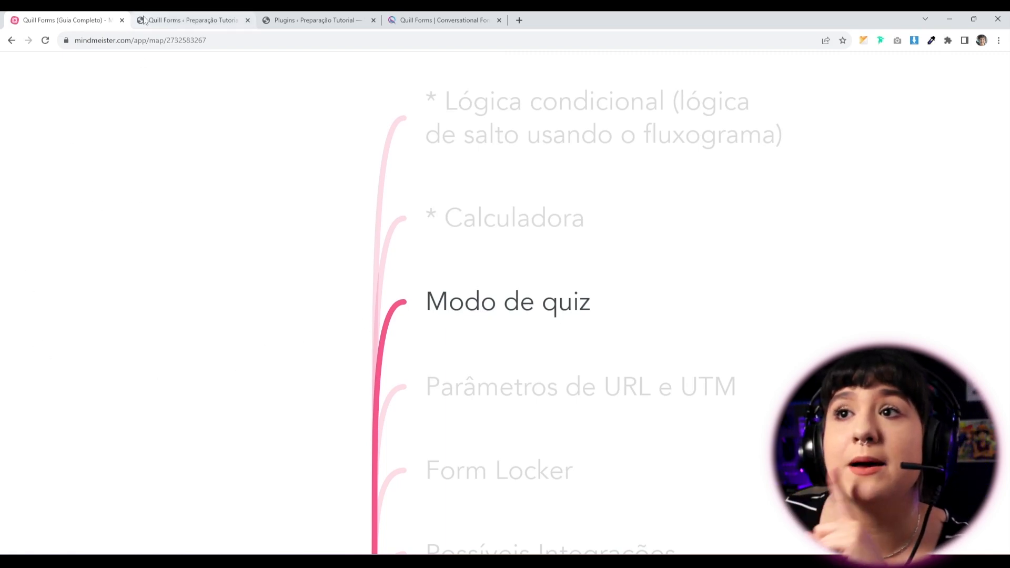
pyautogui.click(174, 23)
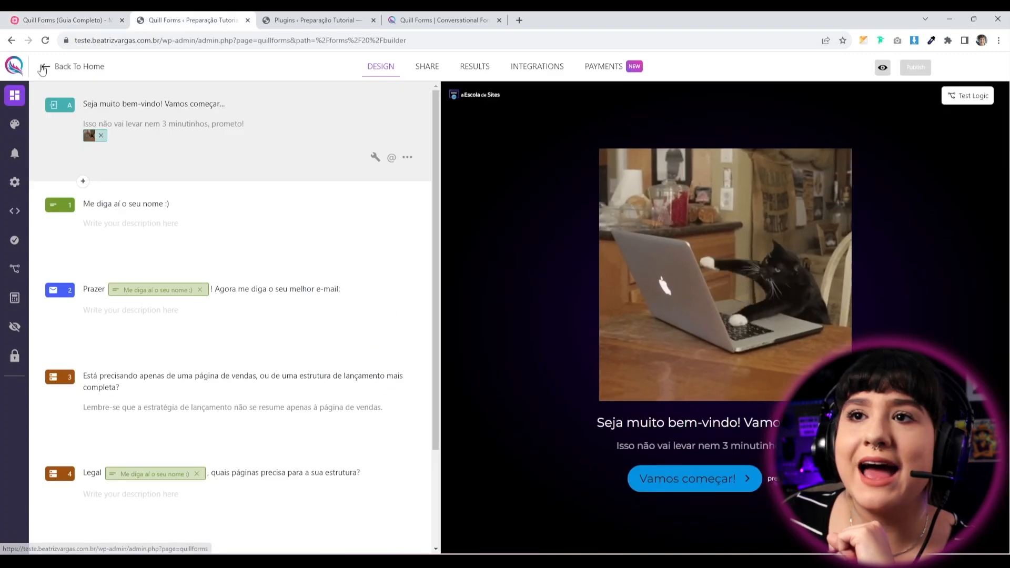
# Go back to all forms, open the Quiz do Elementor (EXEMPLO) form and browse its three questions.
pyautogui.click(74, 66)
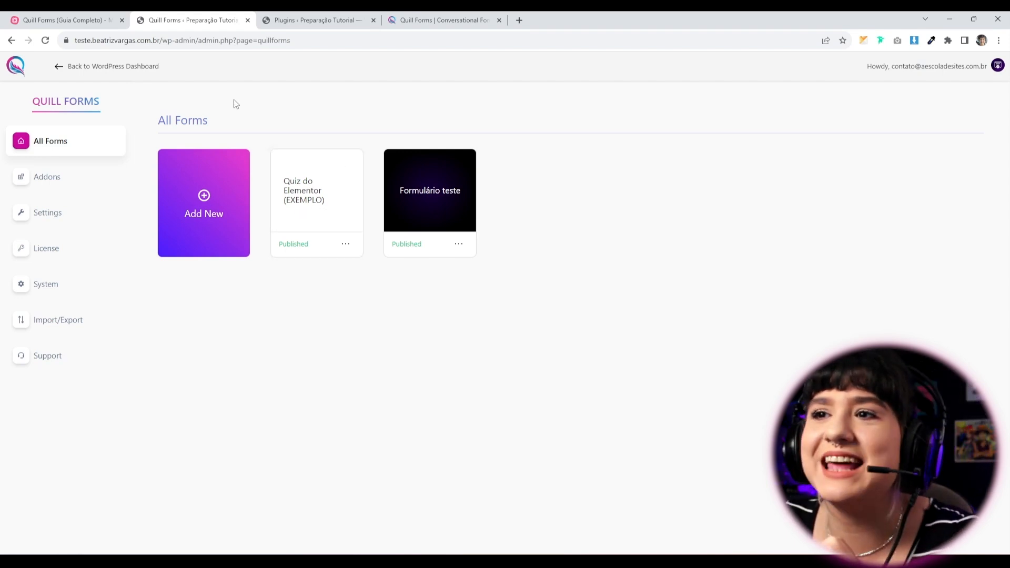
pyautogui.click(308, 219)
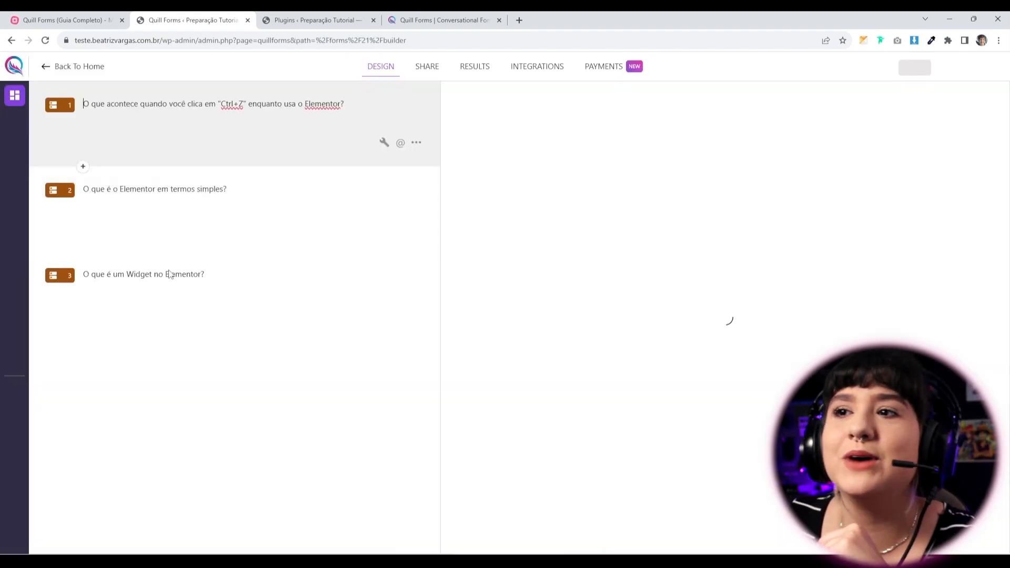
pyautogui.click(230, 238)
pyautogui.click(240, 302)
pyautogui.click(230, 230)
pyautogui.click(219, 142)
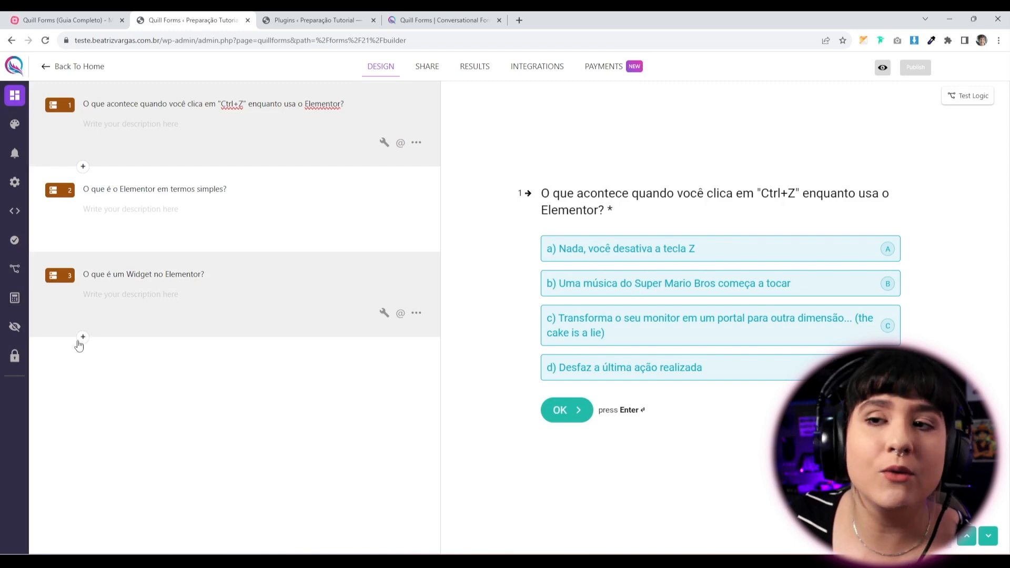
# Browse the question types available after question 3 and close the list without adding one.
pyautogui.click(83, 338)
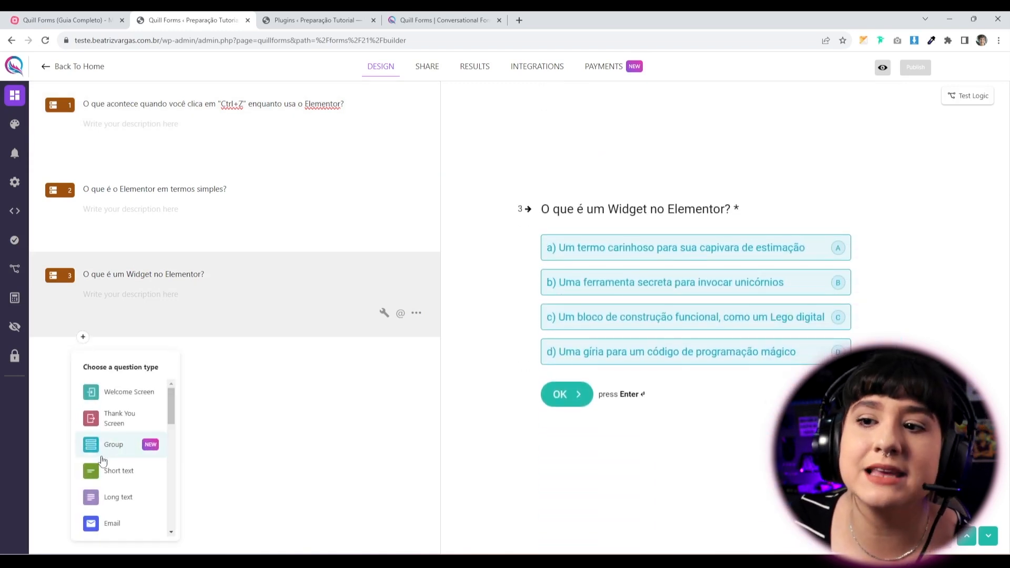
pyautogui.scroll(-3, 116, 457)
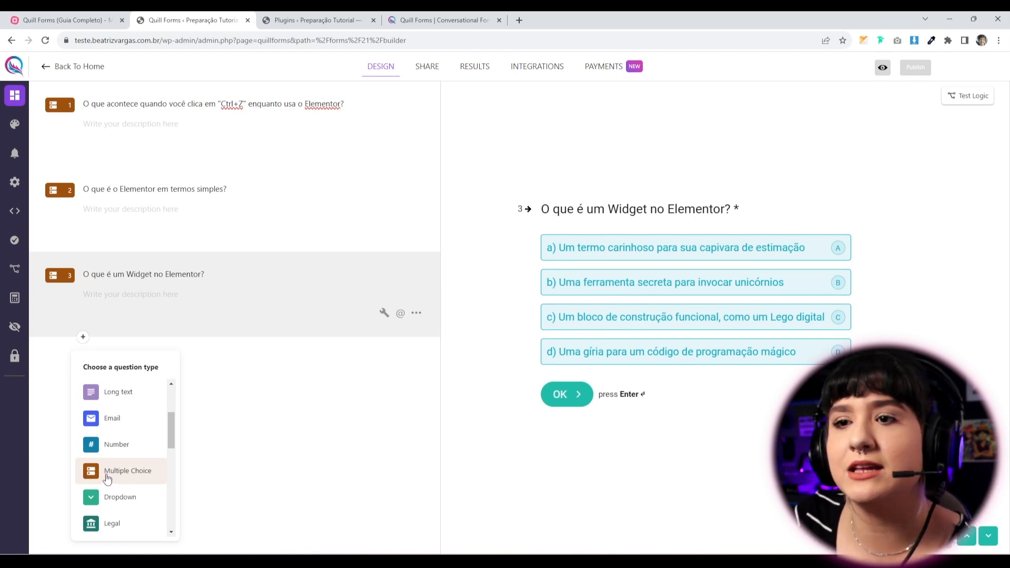
pyautogui.click(375, 492)
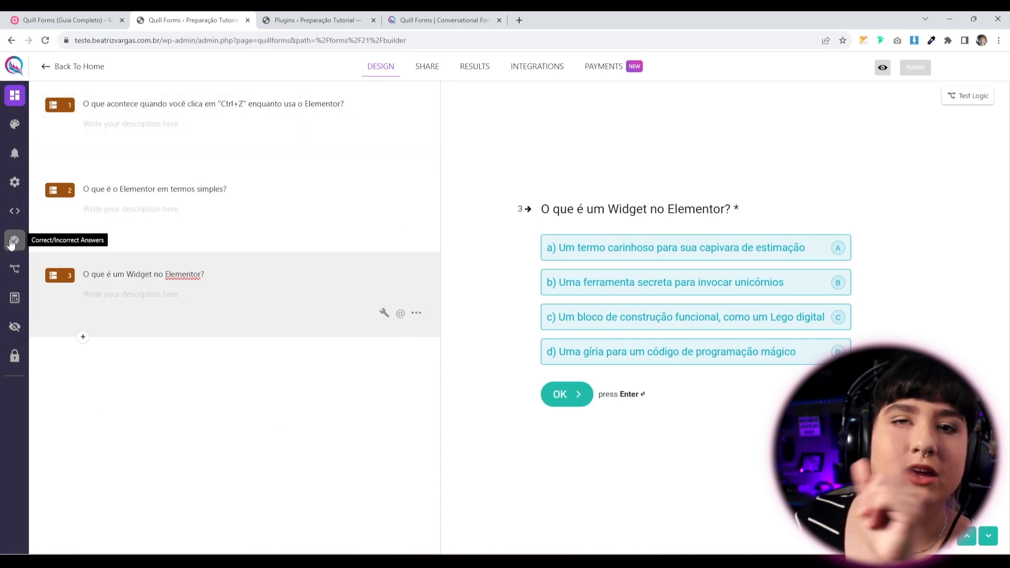
# Show the correct/incorrect answers quiz settings, translated into Portuguese.
pyautogui.click(13, 242)
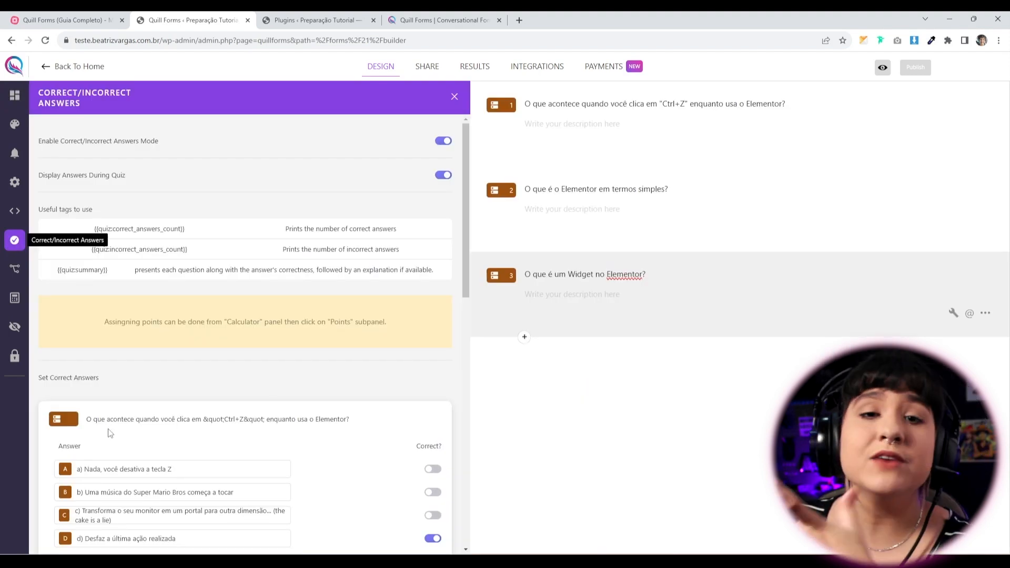
pyautogui.scroll(-4, 205, 431)
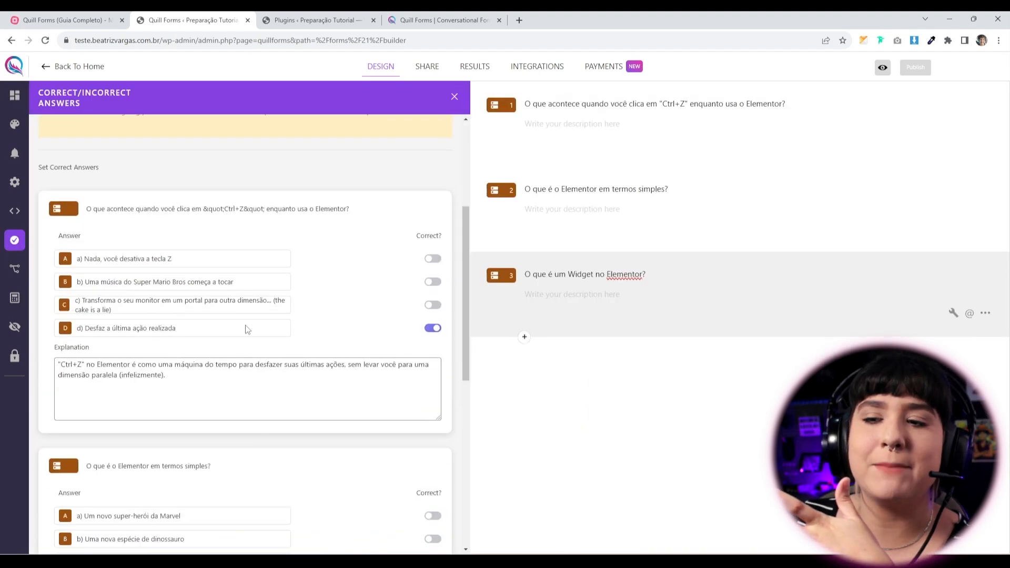
pyautogui.scroll(2, 266, 487)
pyautogui.scroll(2, 194, 283)
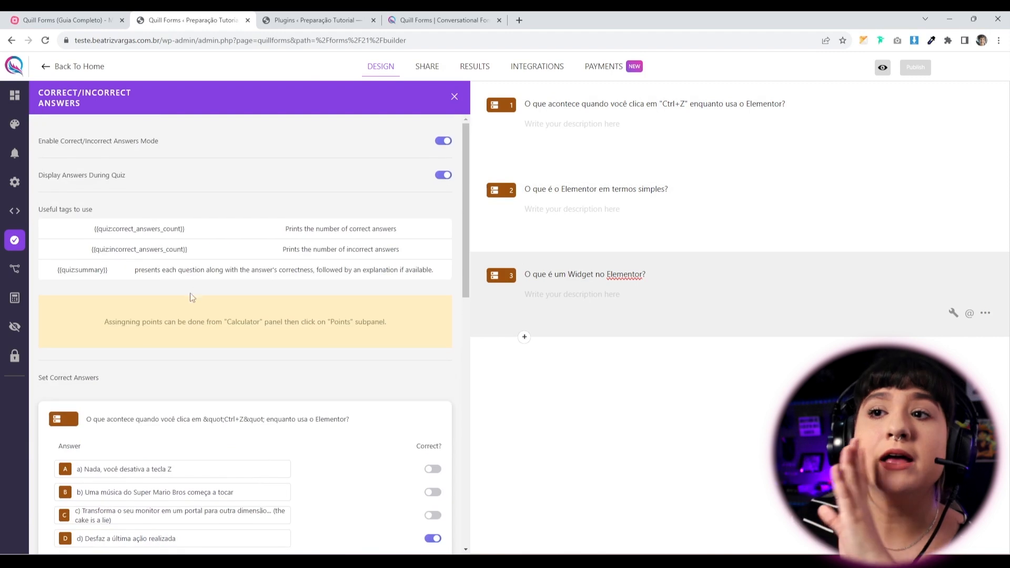
pyautogui.rightClick(170, 207)
pyautogui.click(213, 348)
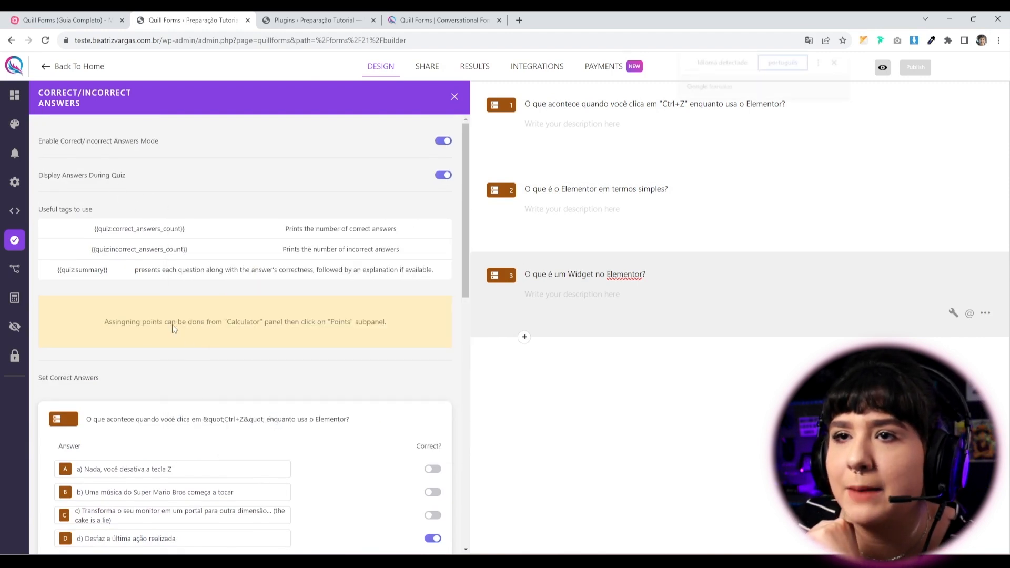
pyautogui.click(836, 62)
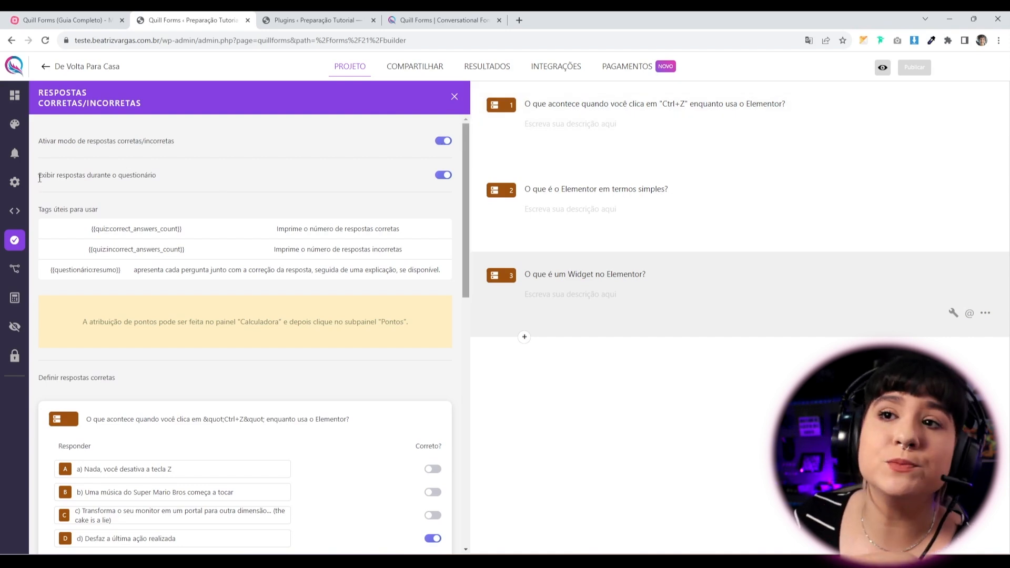
# Switch the show-answers-during-quiz setting off and back on.
pyautogui.moveTo(59, 174); pyautogui.dragTo(173, 182)
pyautogui.click(203, 182)
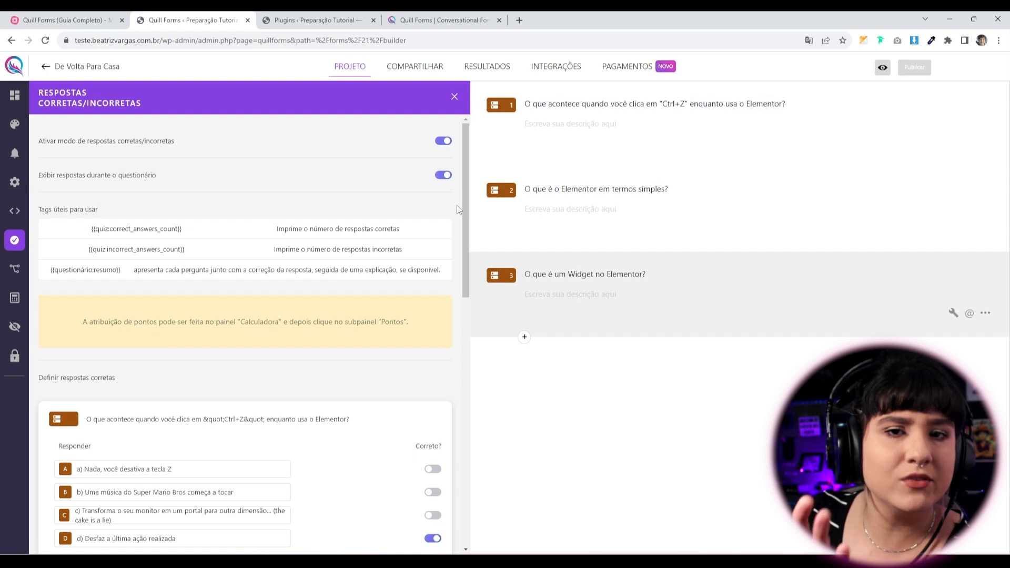
pyautogui.click(440, 175)
pyautogui.click(440, 176)
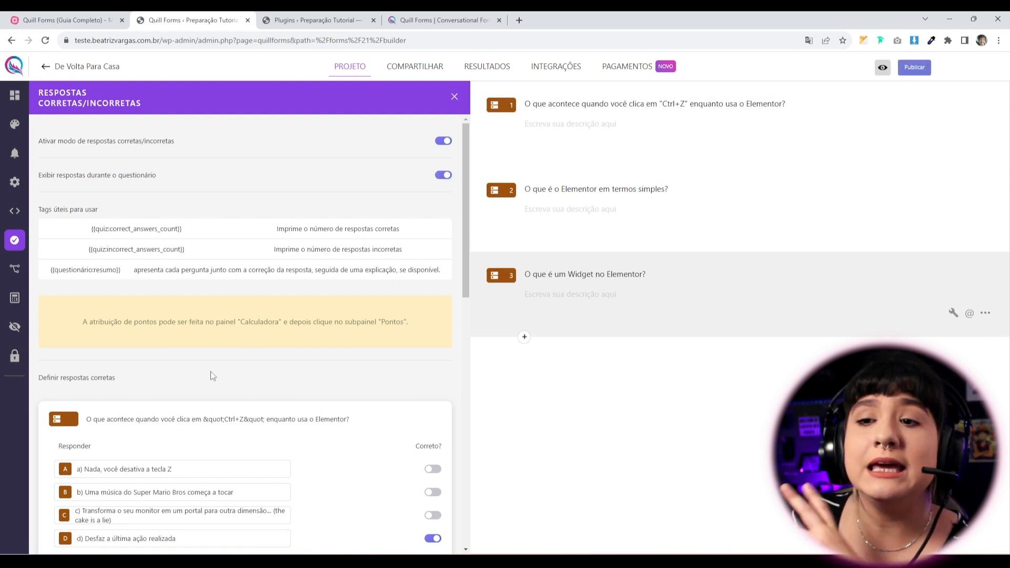
# Review question 1's title and its correct-answer explanation text.
pyautogui.scroll(-3, 221, 368)
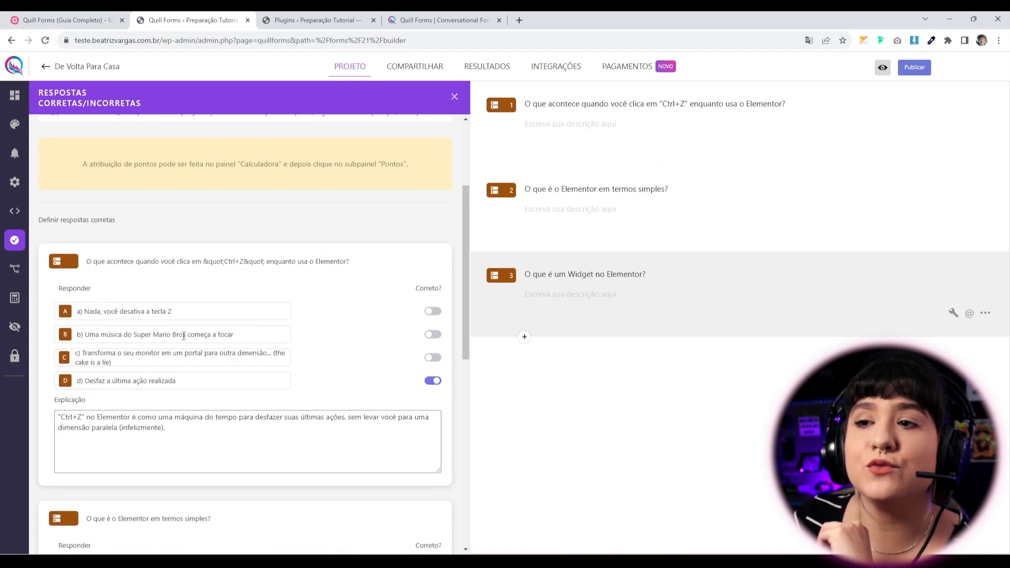
pyautogui.scroll(-2, 187, 335)
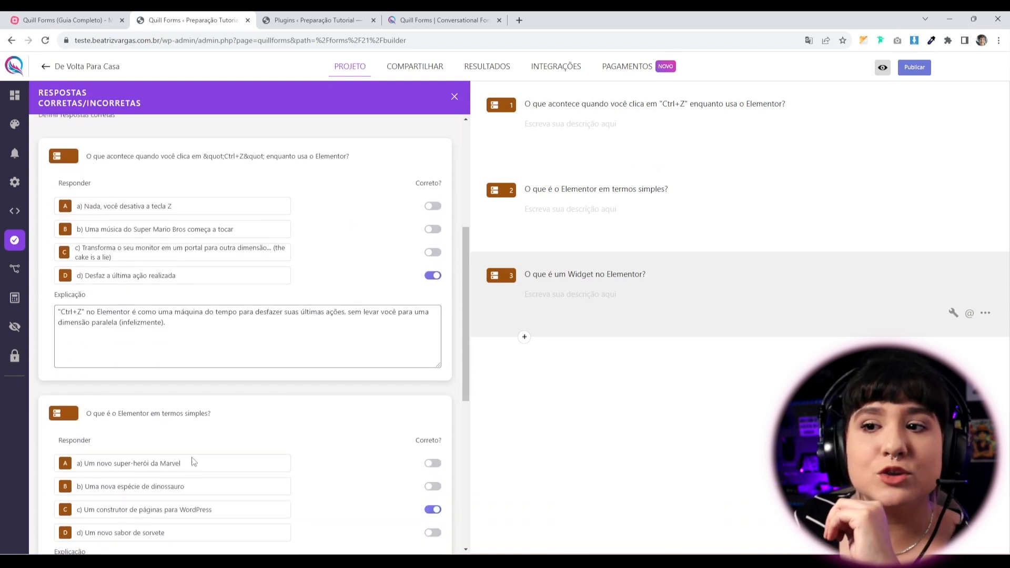
pyautogui.scroll(-2, 162, 444)
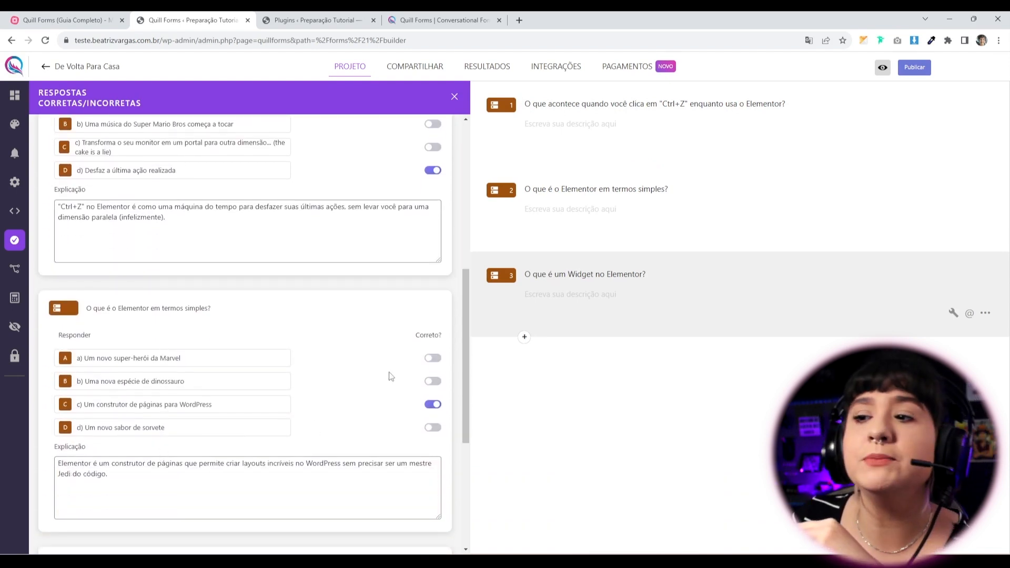
pyautogui.scroll(3, 331, 368)
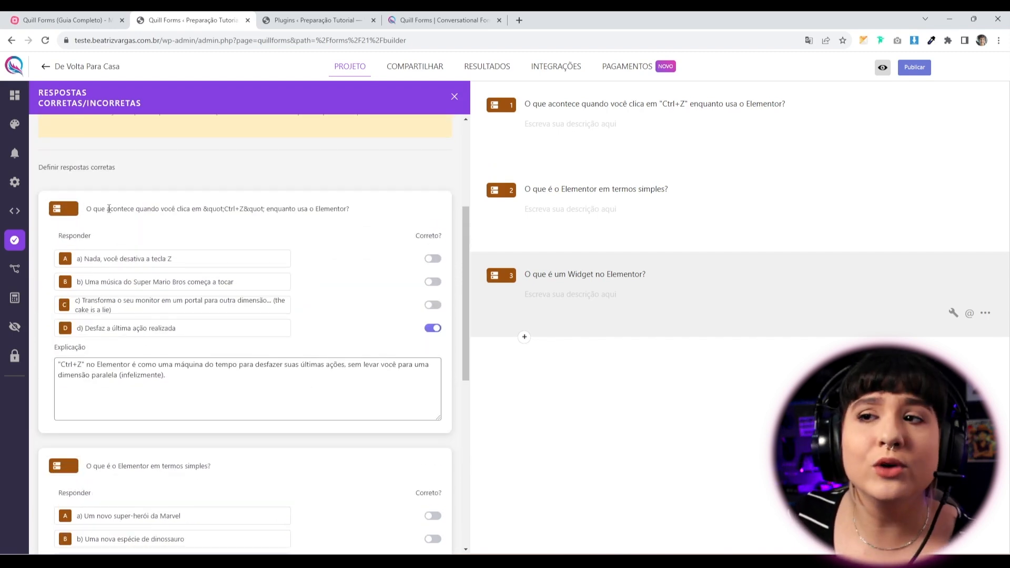
pyautogui.moveTo(109, 209); pyautogui.dragTo(253, 210)
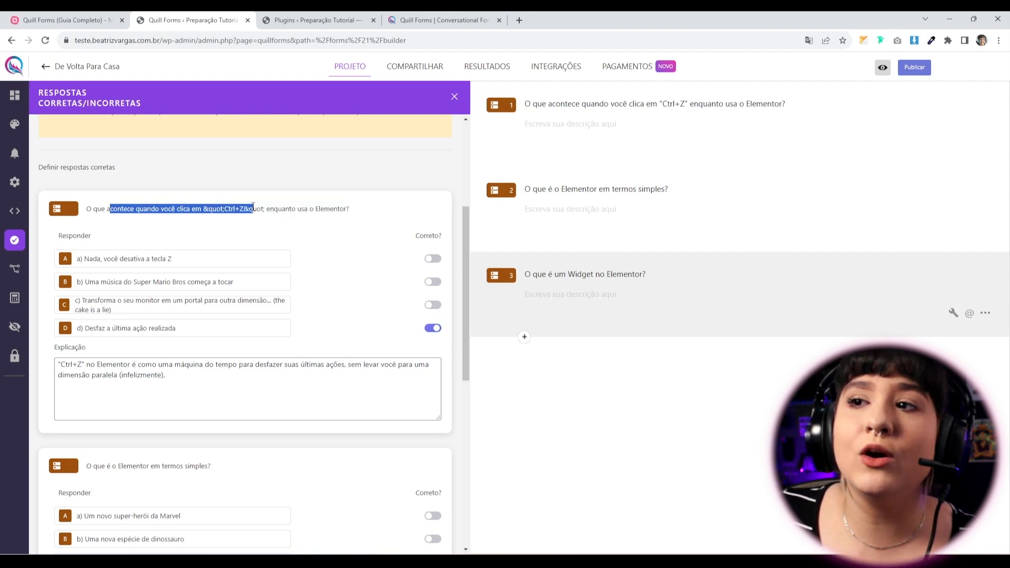
pyautogui.click(309, 224)
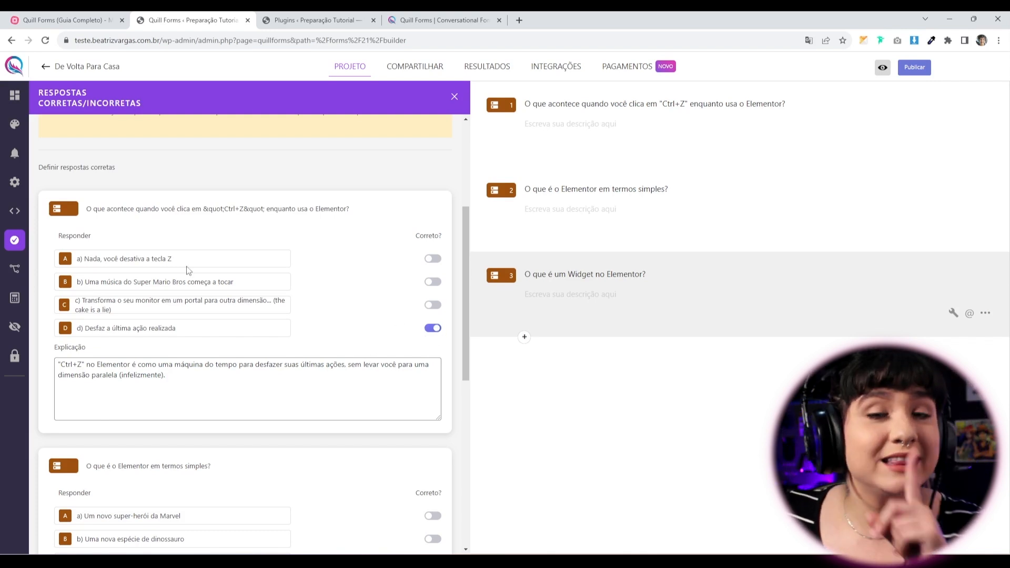
pyautogui.moveTo(193, 384); pyautogui.dragTo(42, 367)
pyautogui.click(195, 378)
pyautogui.moveTo(194, 378); pyautogui.dragTo(46, 357)
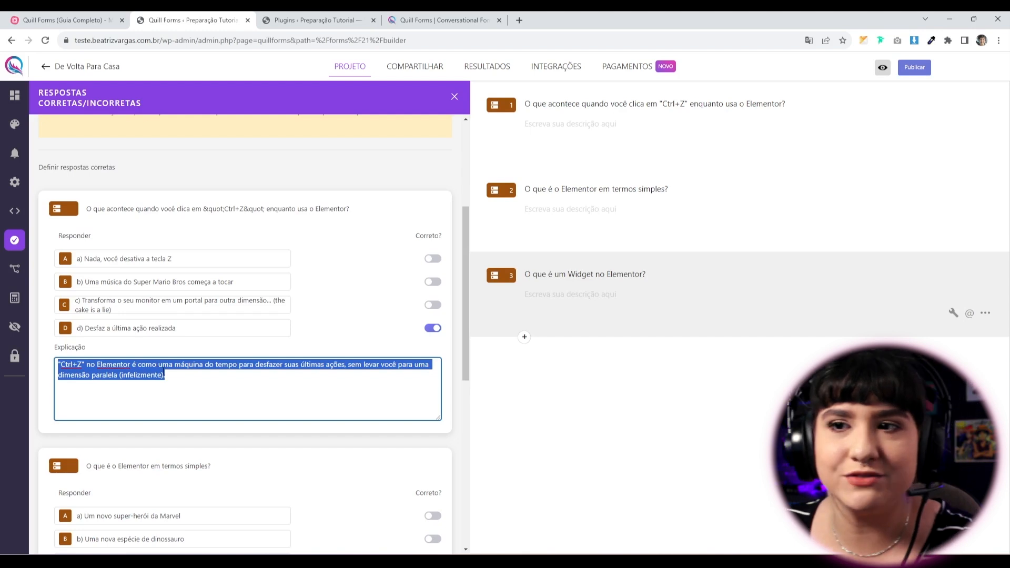
pyautogui.click(179, 389)
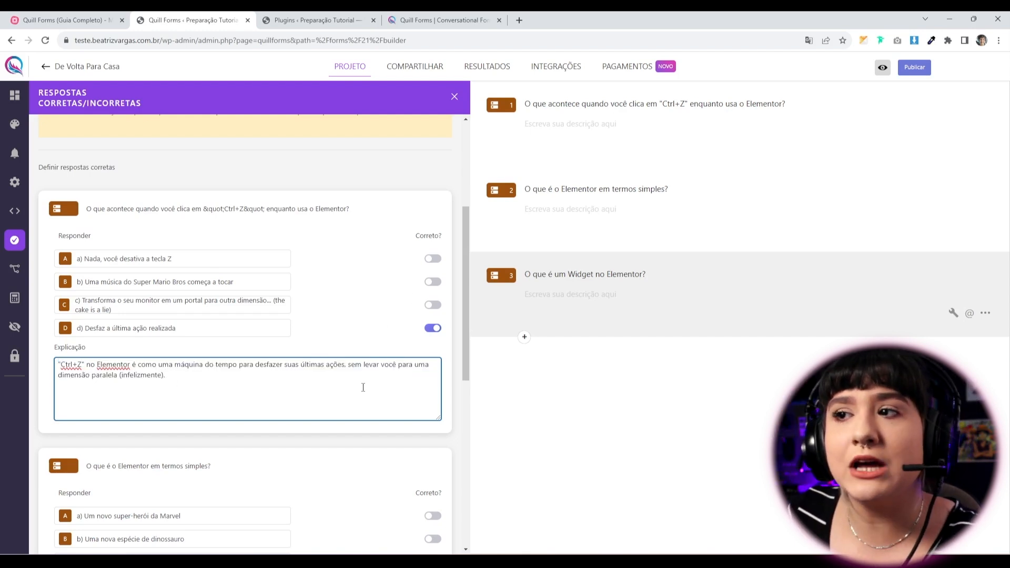
# Check the explanations for questions 2 and 3, then save the quiz.
pyautogui.scroll(-3, 363, 387)
pyautogui.scroll(-4, 155, 444)
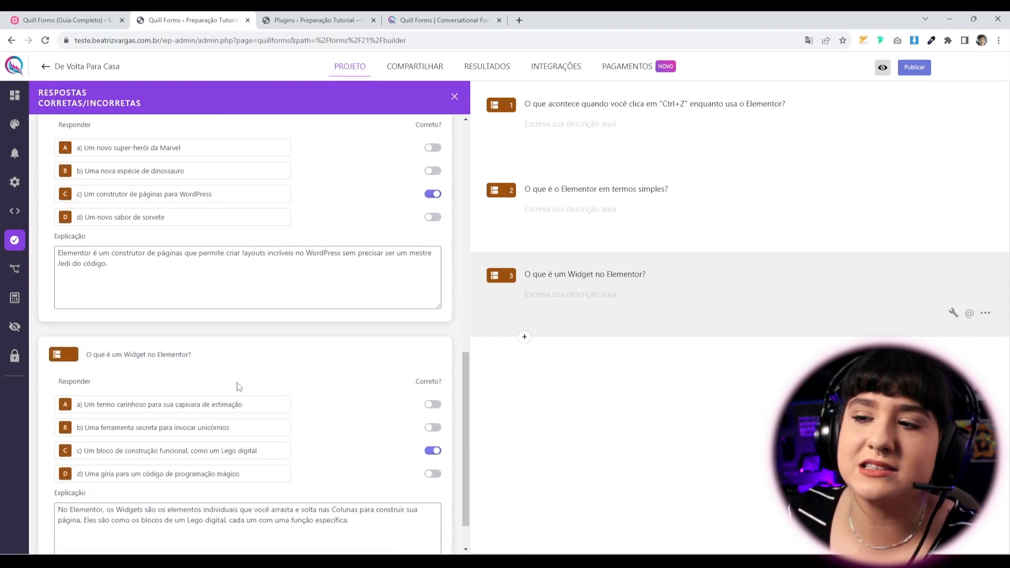
pyautogui.scroll(-1, 144, 266)
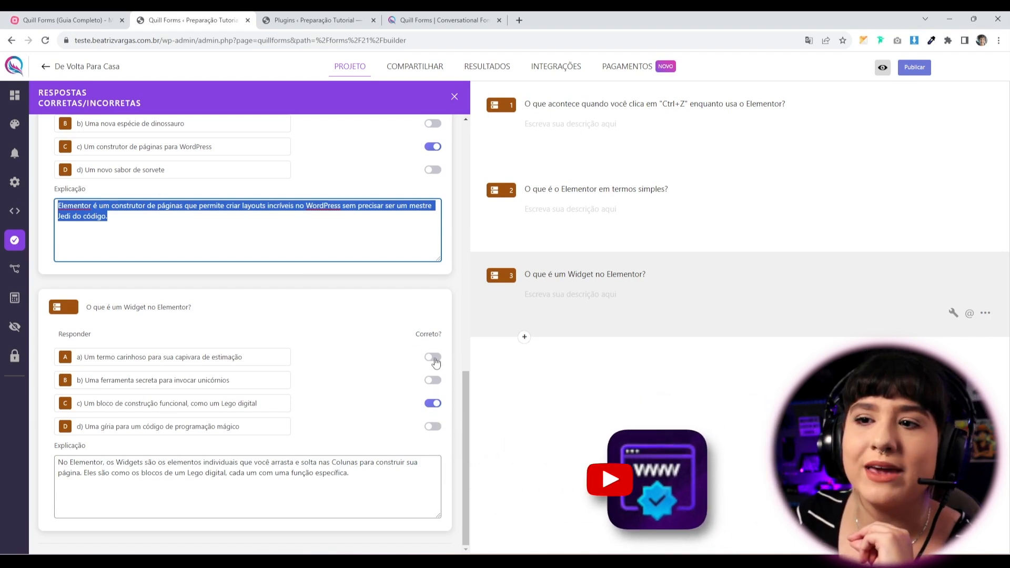
pyautogui.click(273, 473)
pyautogui.scroll(11, 296, 484)
pyautogui.scroll(1, 237, 431)
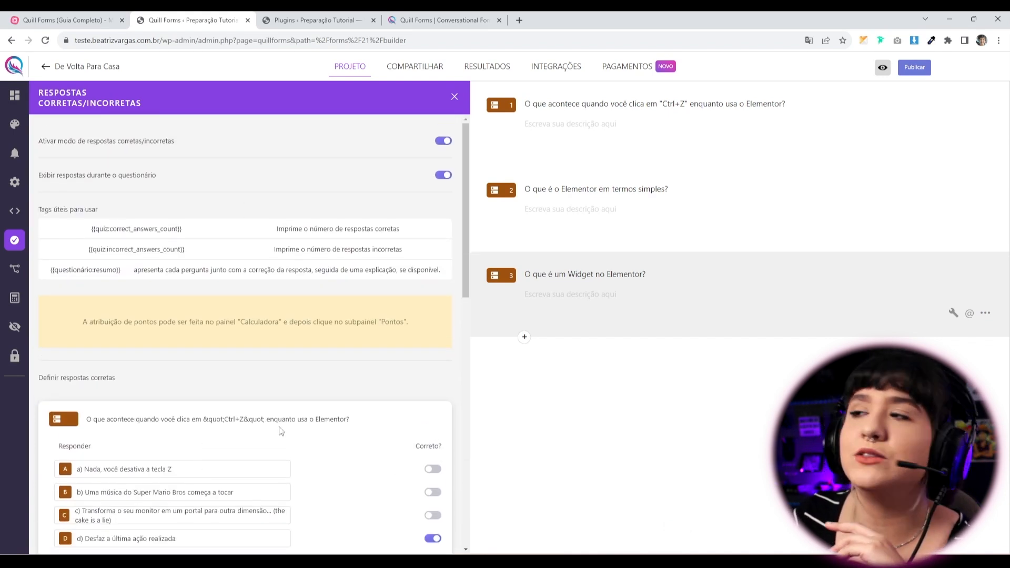
pyautogui.click(914, 68)
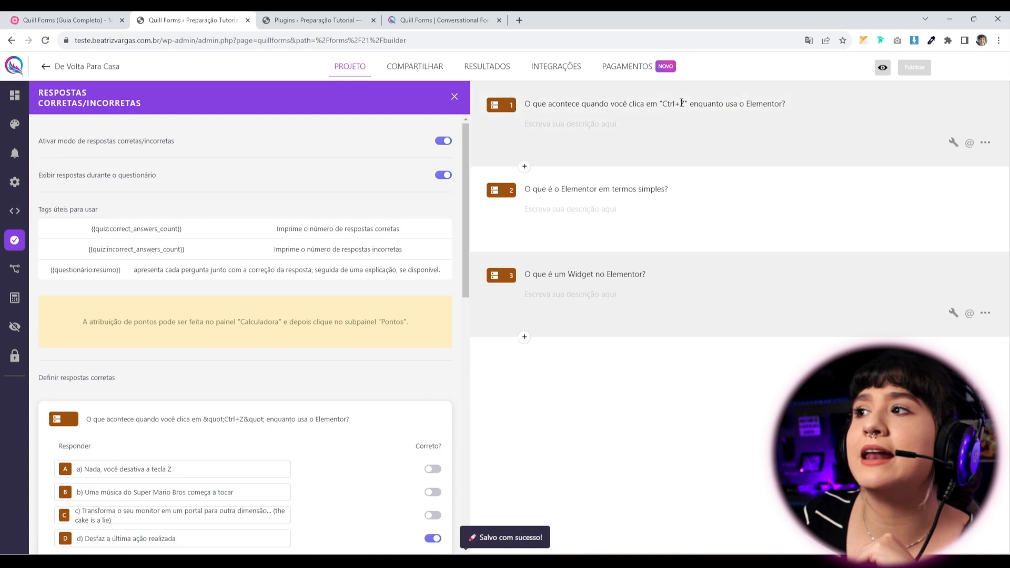
# In a live preview, answer question 1 with option d and read its explanation.
pyautogui.click(882, 72)
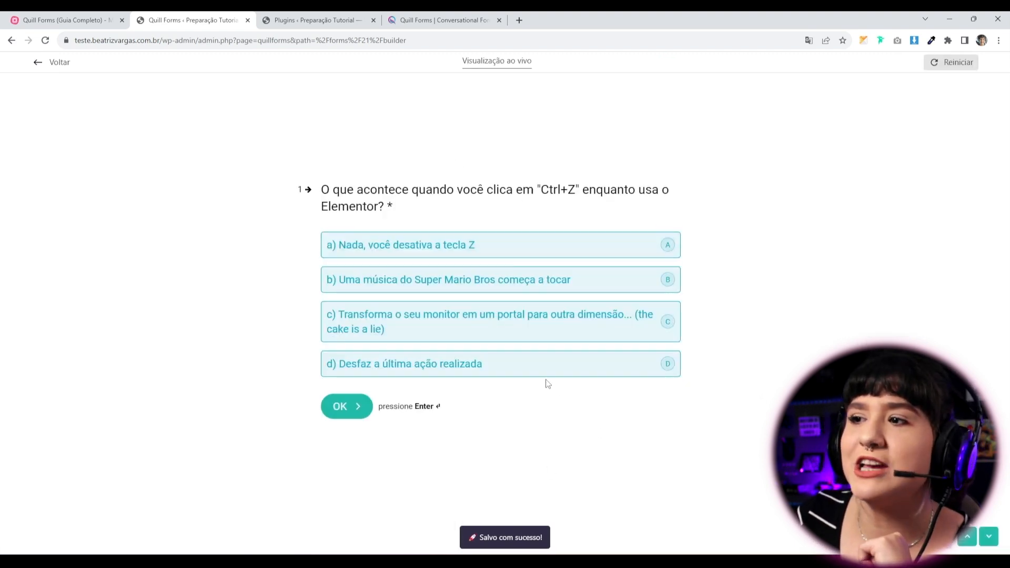
pyautogui.click(533, 367)
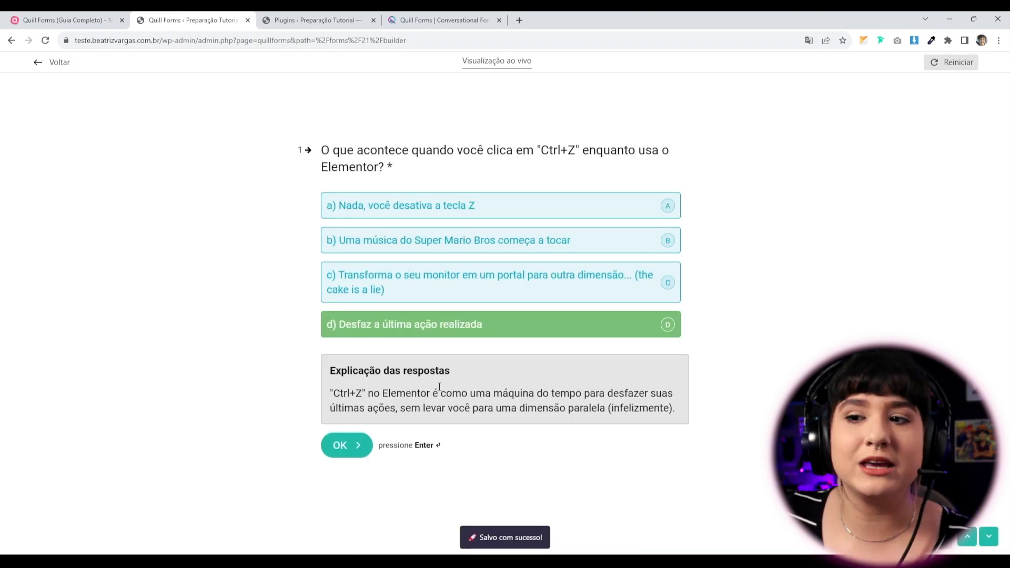
pyautogui.moveTo(335, 371); pyautogui.dragTo(677, 415)
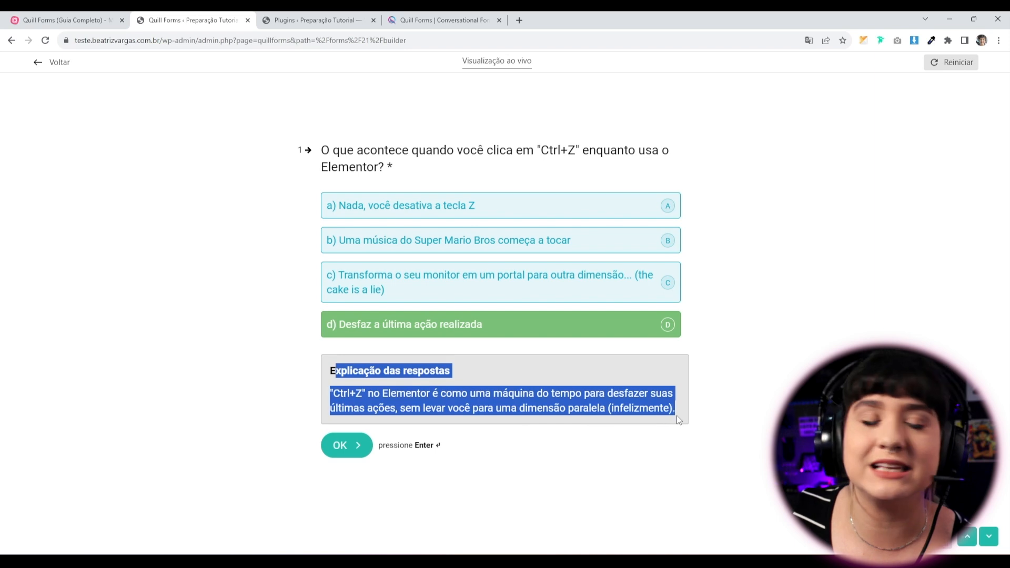
pyautogui.click(655, 467)
pyautogui.click(350, 456)
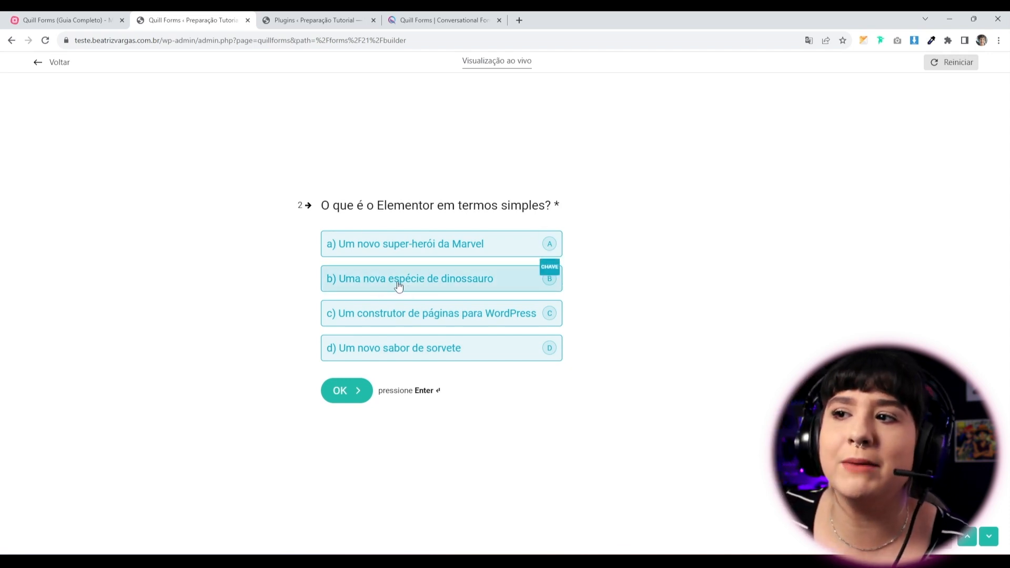
# Answer question 2 with wrong option b and question 3 with c, then submit.
pyautogui.click(387, 284)
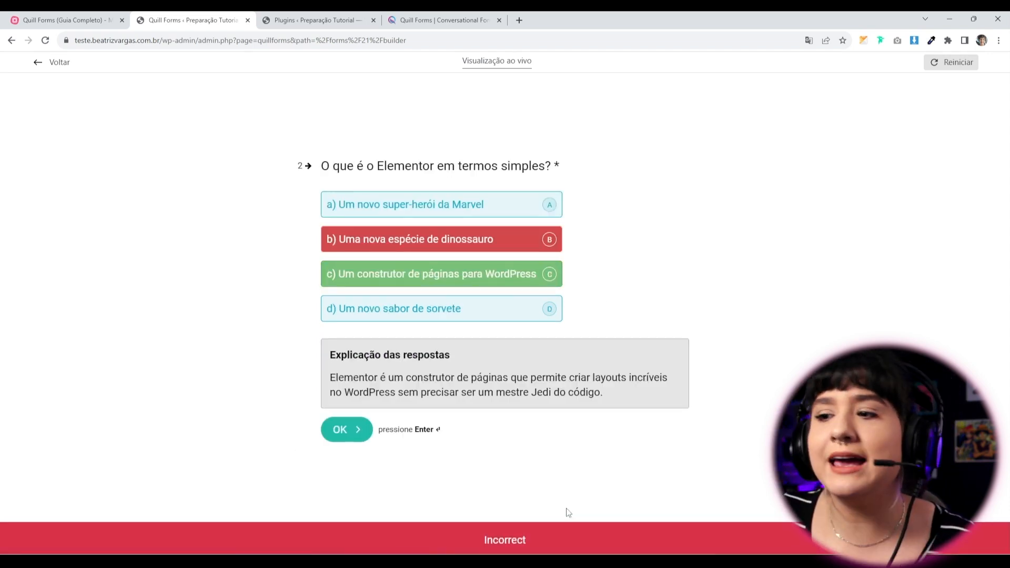
pyautogui.moveTo(319, 350); pyautogui.dragTo(611, 410)
pyautogui.click(581, 466)
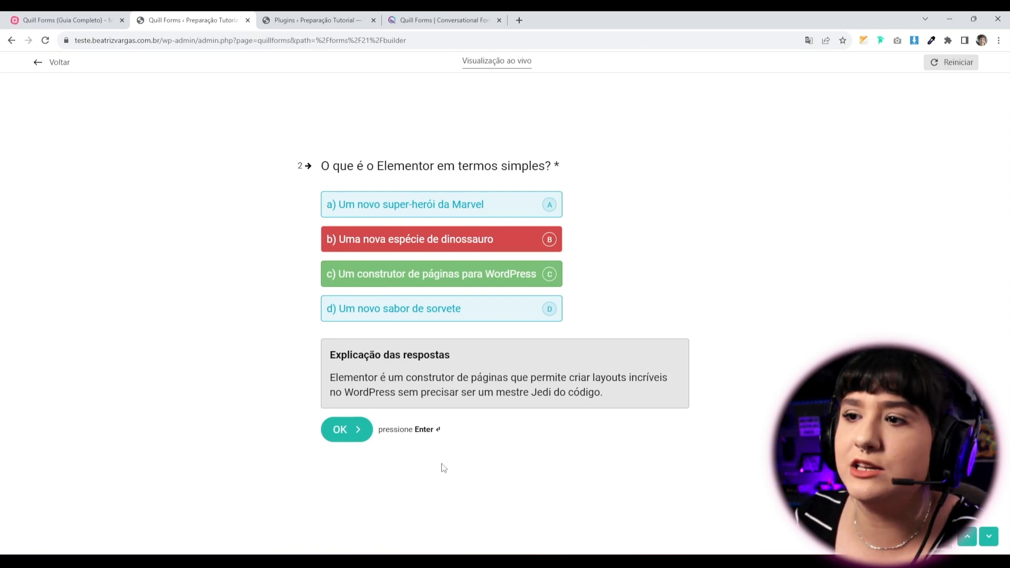
pyautogui.click(335, 428)
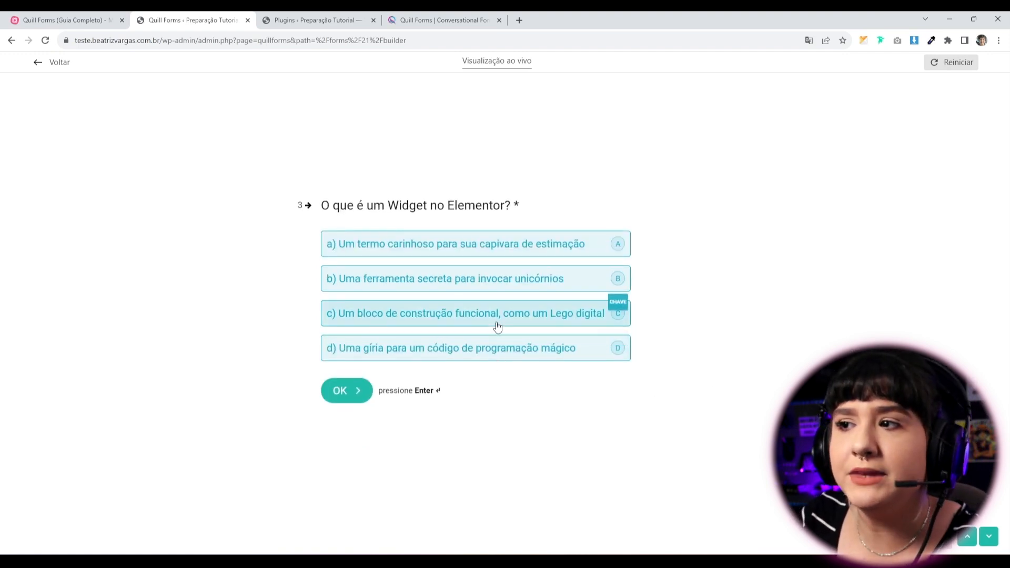
pyautogui.click(440, 314)
pyautogui.click(355, 391)
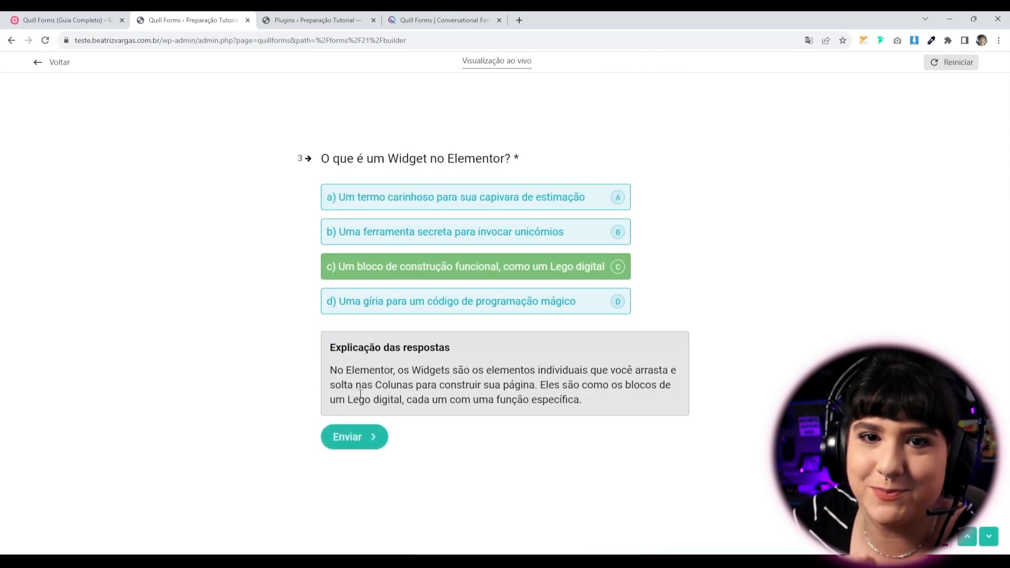
pyautogui.click(358, 447)
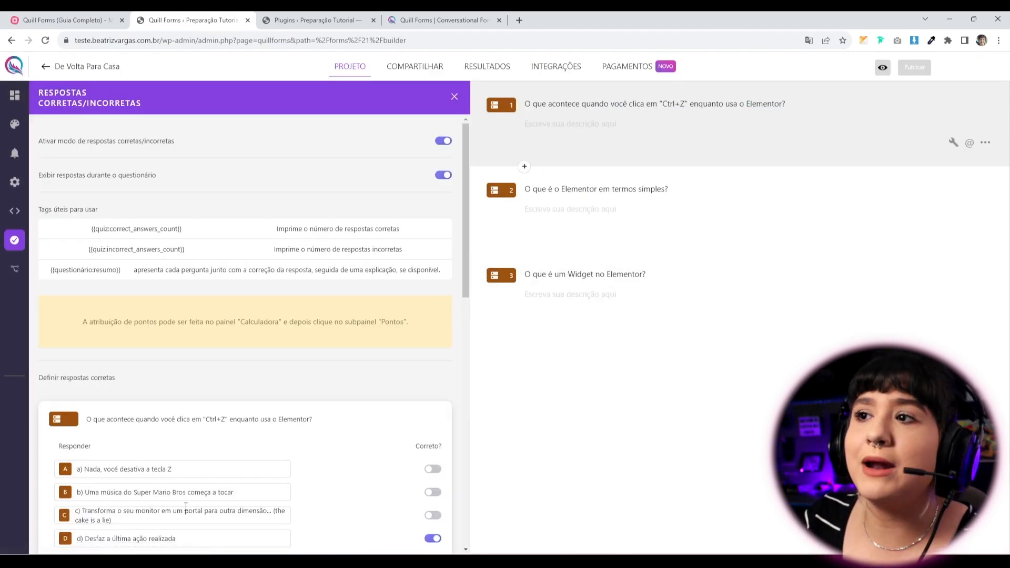
# Review the Respostas corretas/incorretas panel, then bring up the calculator settings.
pyautogui.scroll(-5, 184, 505)
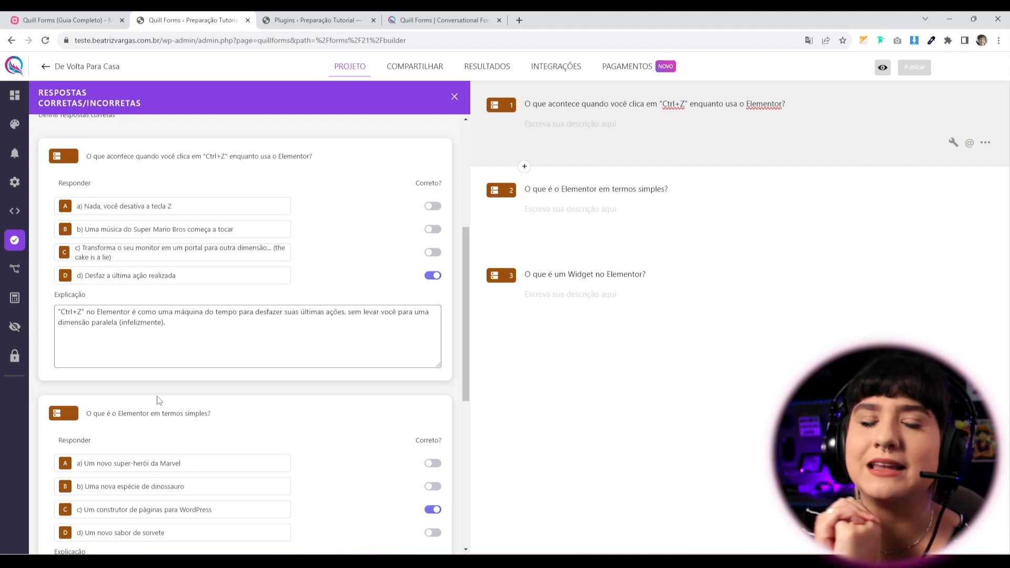
pyautogui.scroll(5, 158, 401)
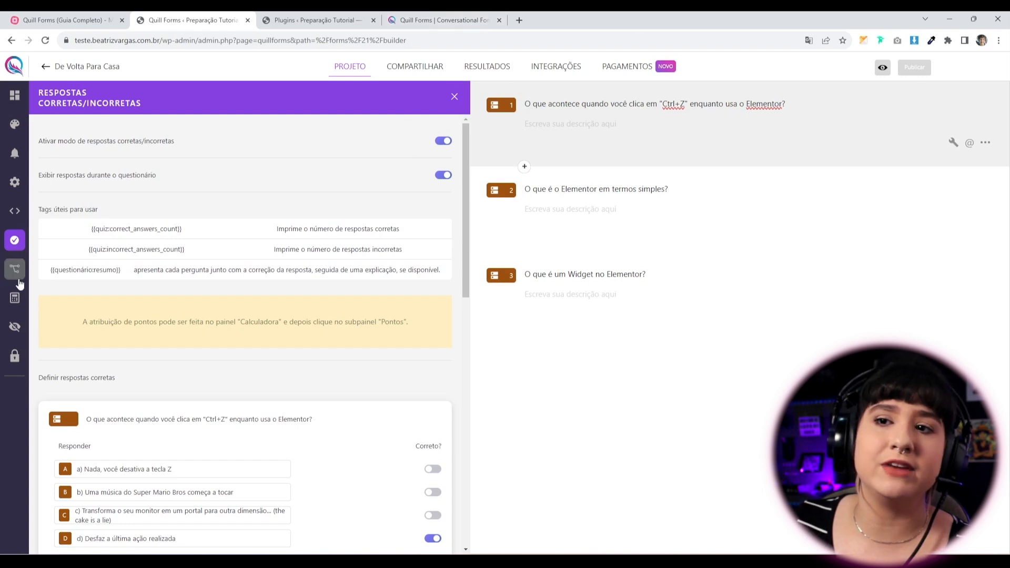
pyautogui.click(15, 298)
# Look through the calculator's Variáveis, Pontos and Calculadora tabs, then return to the Addons page.
pyautogui.click(157, 124)
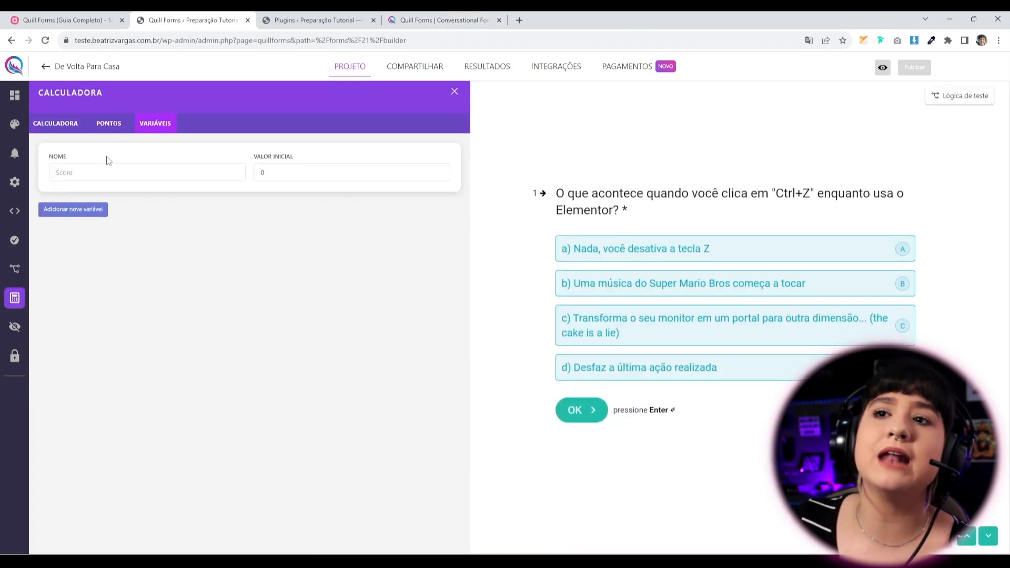
pyautogui.click(109, 123)
pyautogui.scroll(-3, 240, 150)
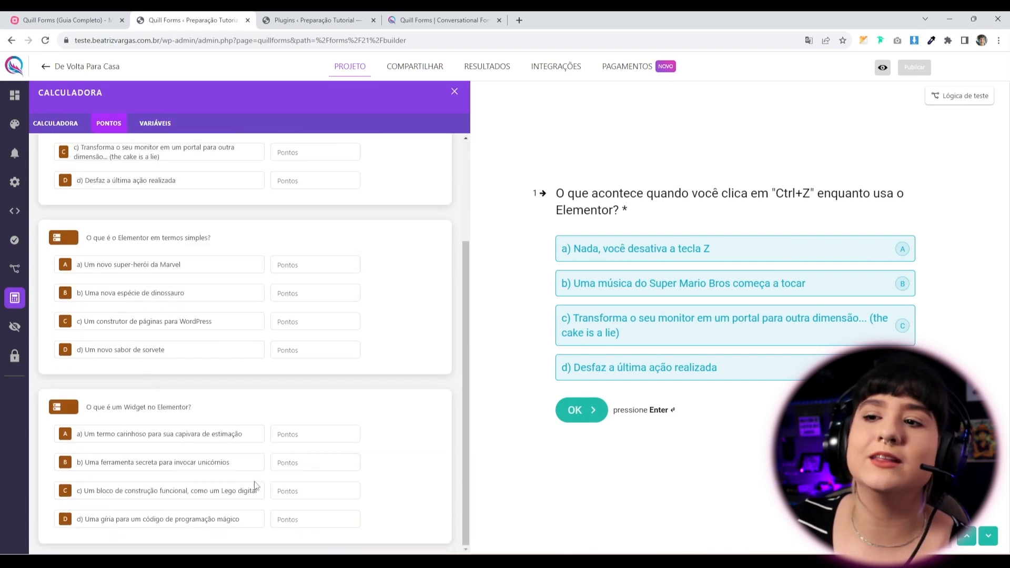
pyautogui.click(52, 124)
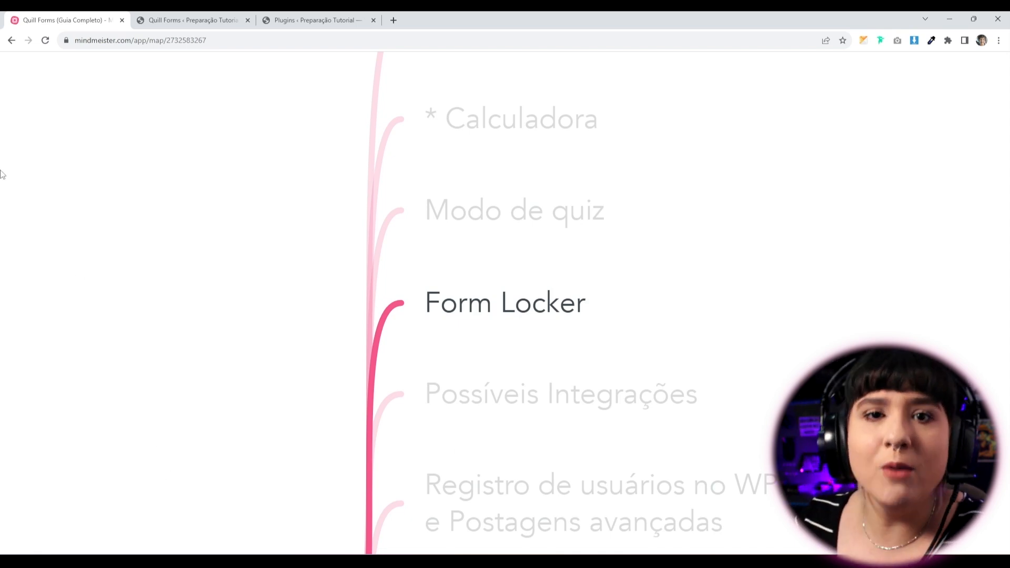
pyautogui.click(190, 22)
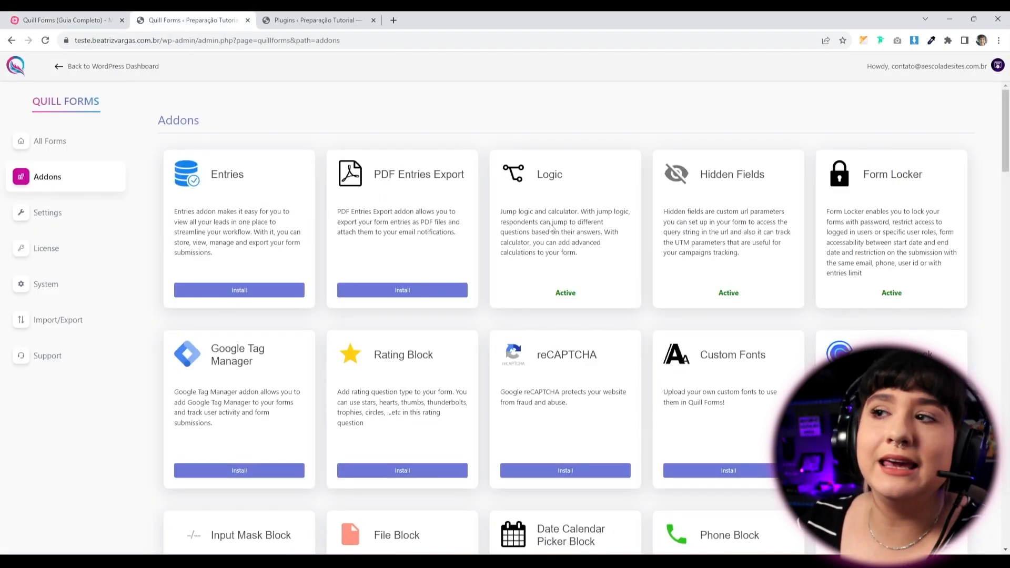
# Point out Form Locker as Active and the Logic addon description, then go to All Forms.
pyautogui.moveTo(907, 297); pyautogui.dragTo(879, 292)
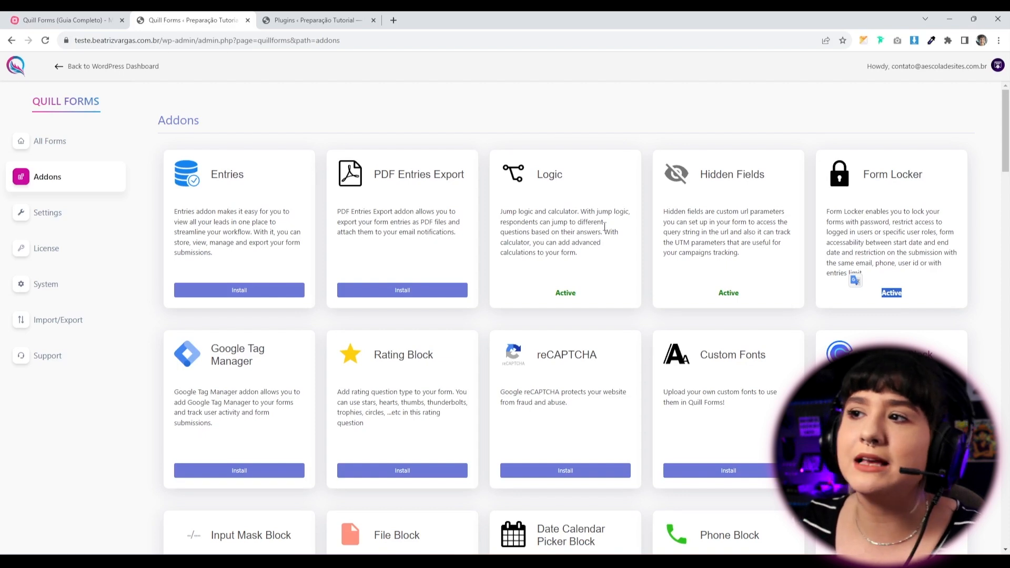
pyautogui.click(551, 281)
pyautogui.moveTo(547, 153); pyautogui.dragTo(565, 273)
pyautogui.click(565, 273)
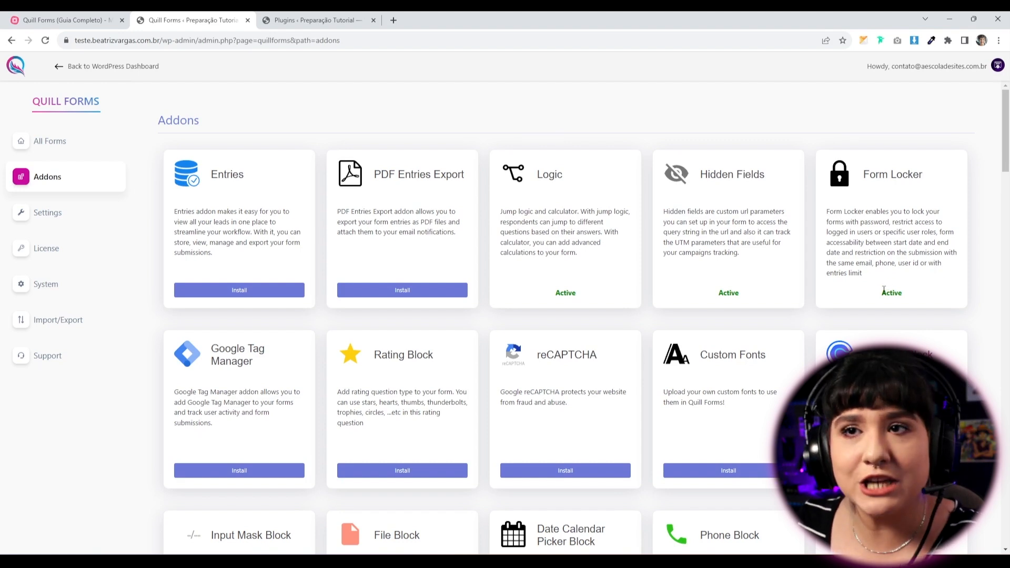
pyautogui.click(52, 153)
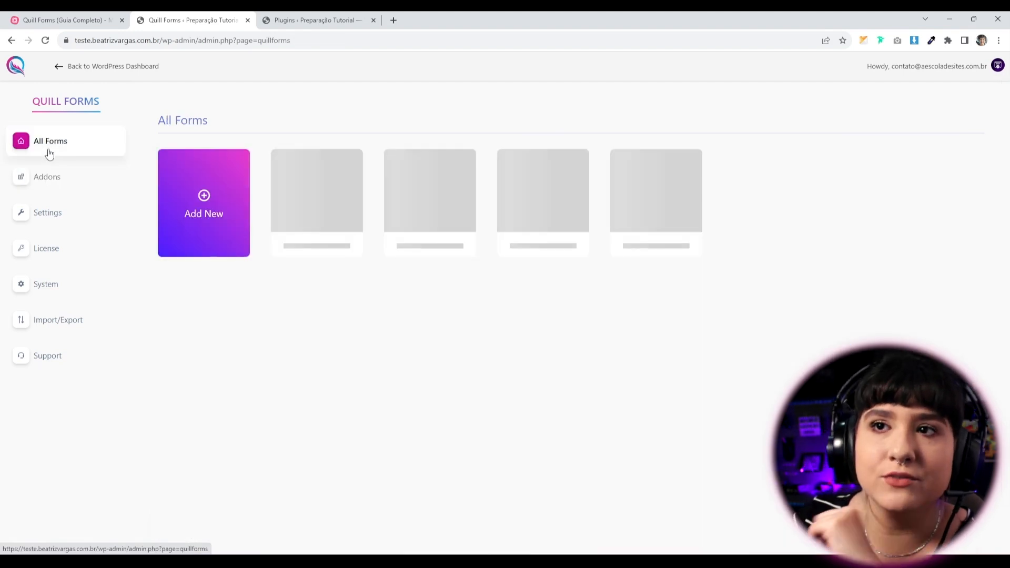
# In Formulário teste, translate the Form Locker settings to Portuguese and enable Definir senha.
pyautogui.click(431, 193)
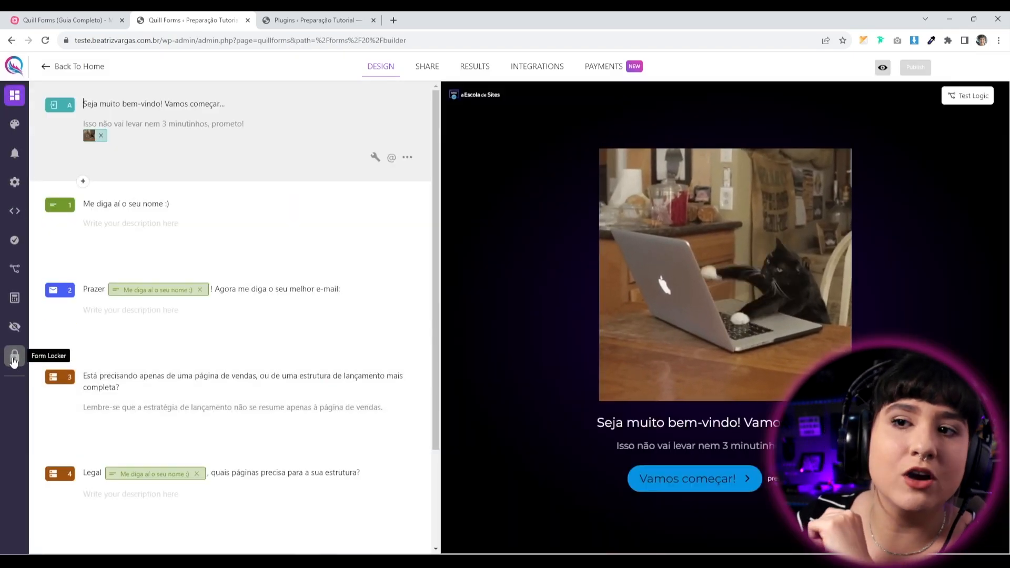
pyautogui.click(16, 358)
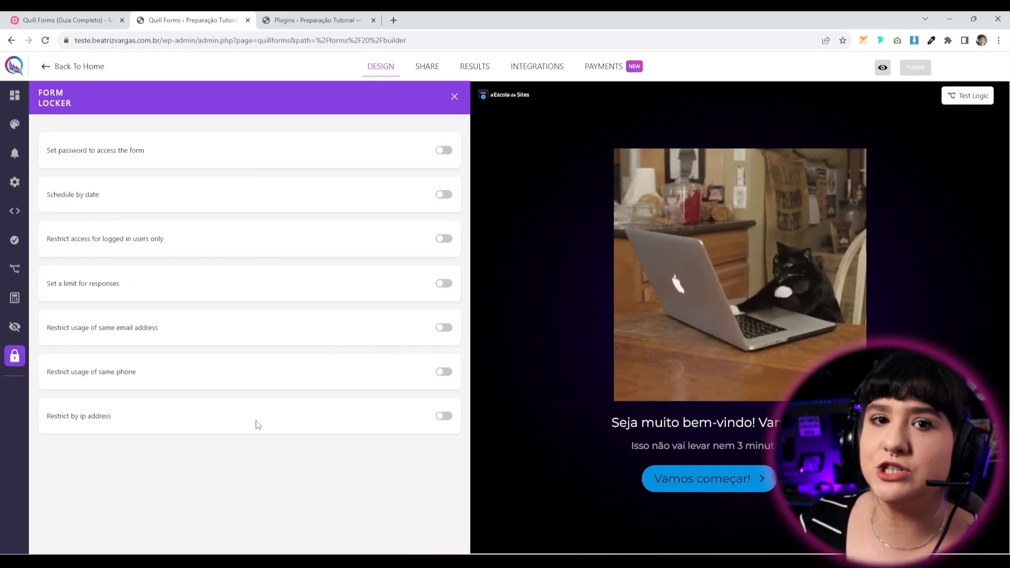
pyautogui.rightClick(150, 502)
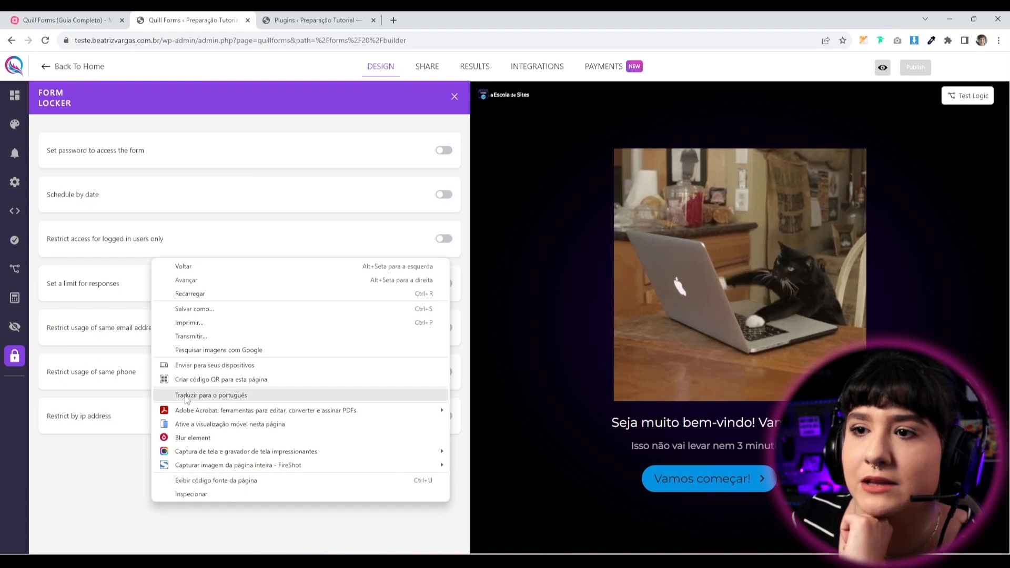
pyautogui.click(184, 401)
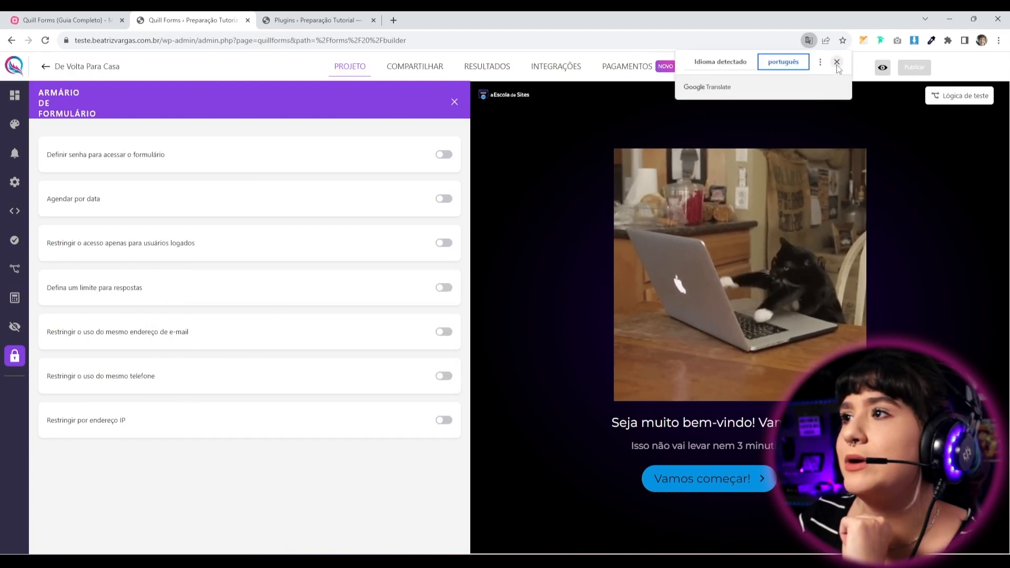
pyautogui.click(837, 61)
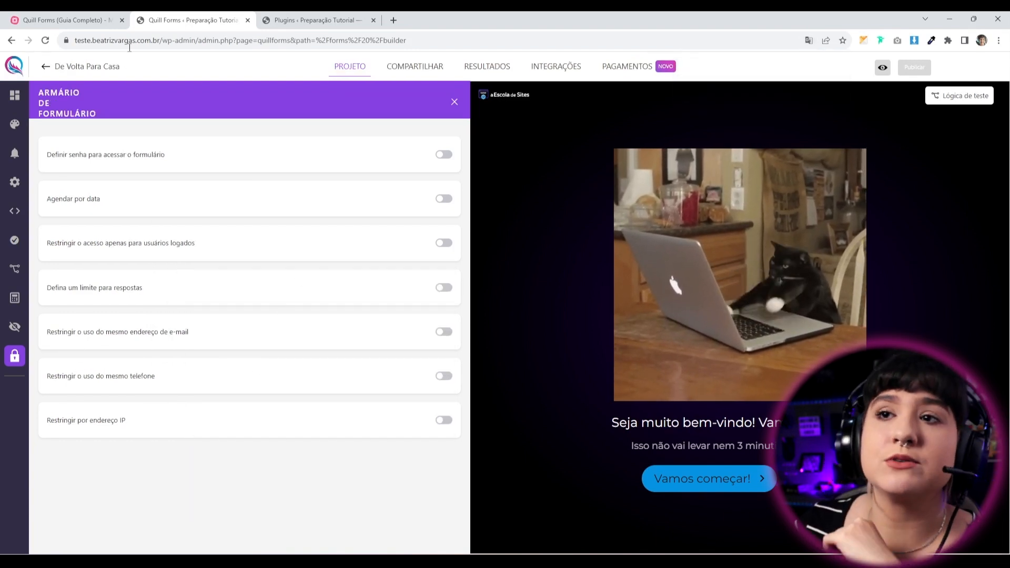
pyautogui.click(443, 154)
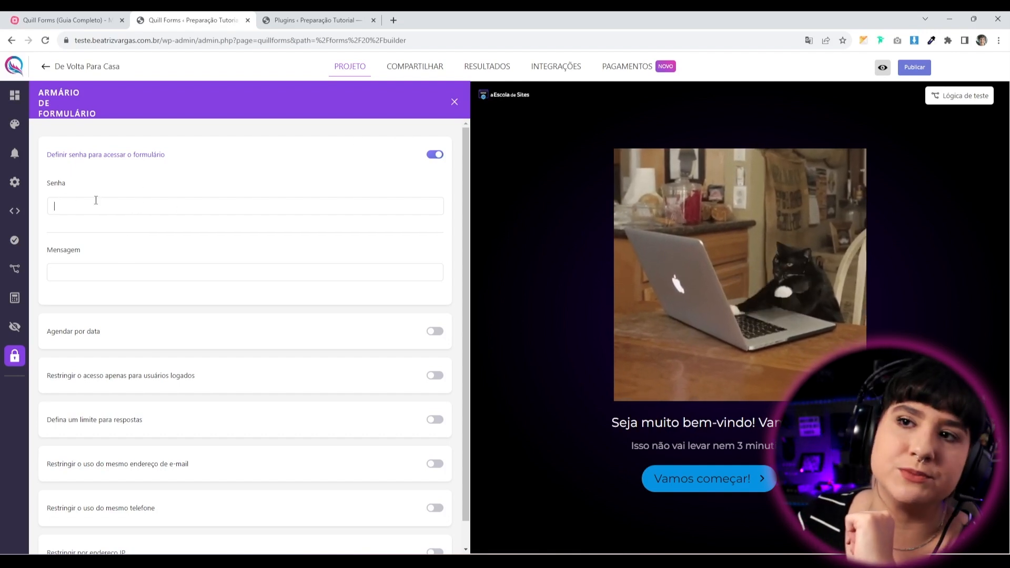
# Turn password protection off and try Agendar por data with a start date, then disable it.
pyautogui.click(438, 155)
pyautogui.click(443, 199)
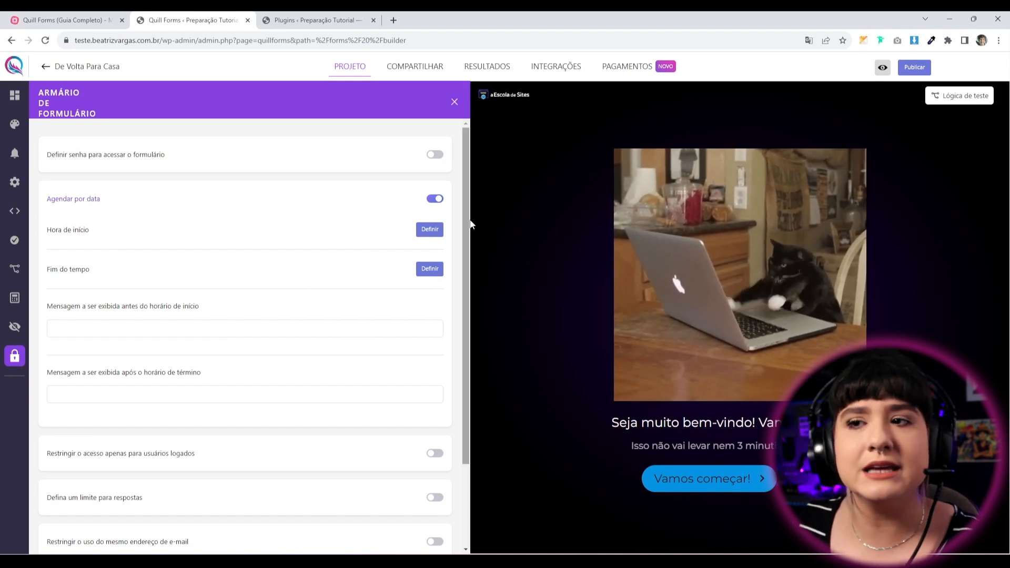
pyautogui.click(430, 230)
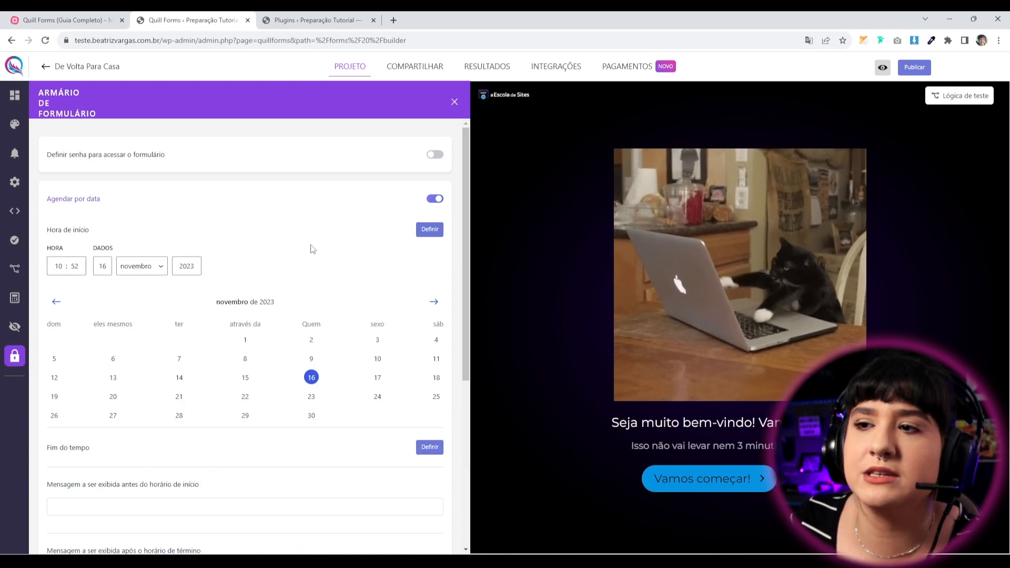
pyautogui.click(435, 198)
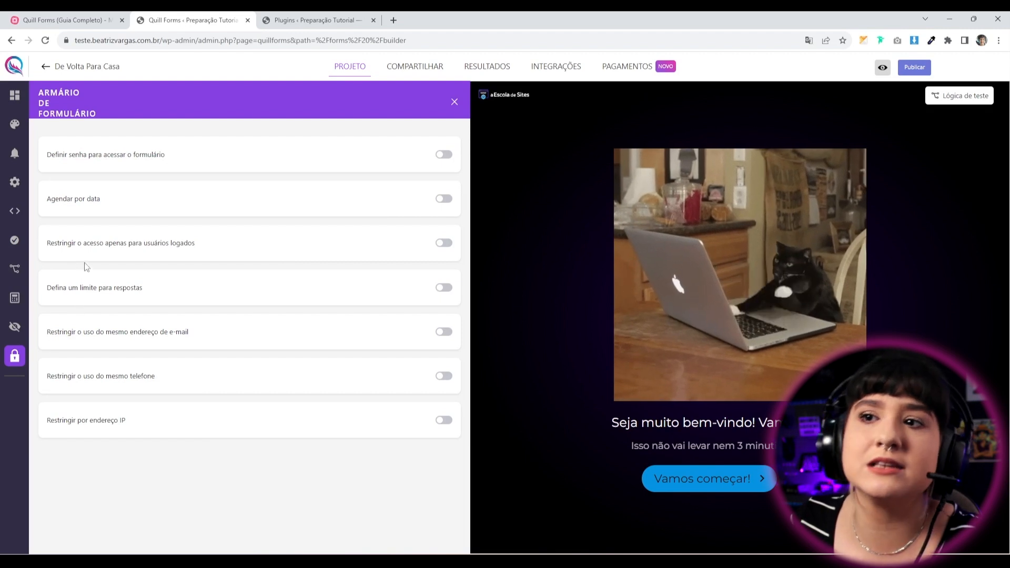
# Enable logged-in-only access with Específico user roles, then switch the restriction back off.
pyautogui.moveTo(60, 239); pyautogui.dragTo(247, 246)
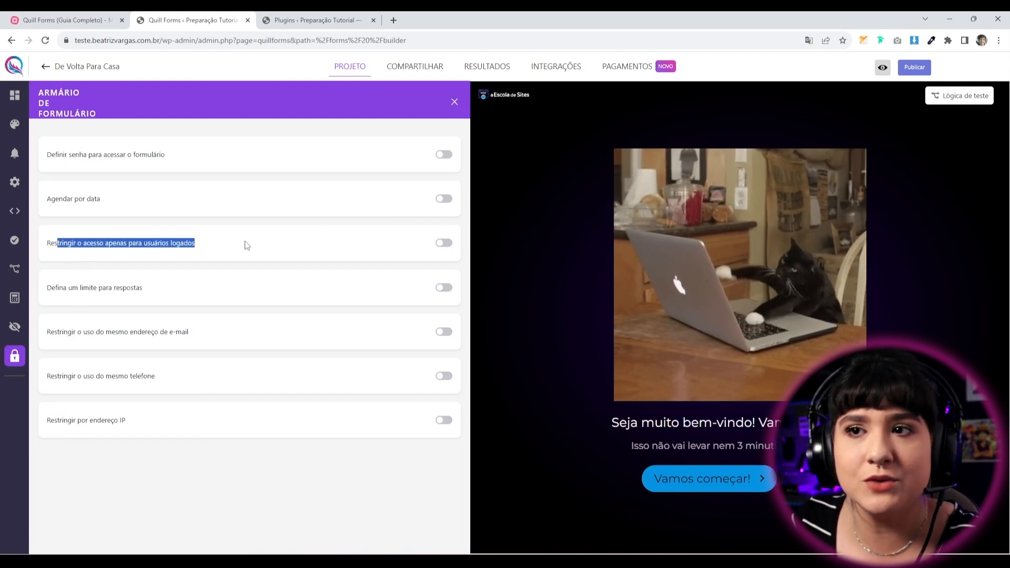
pyautogui.click(442, 243)
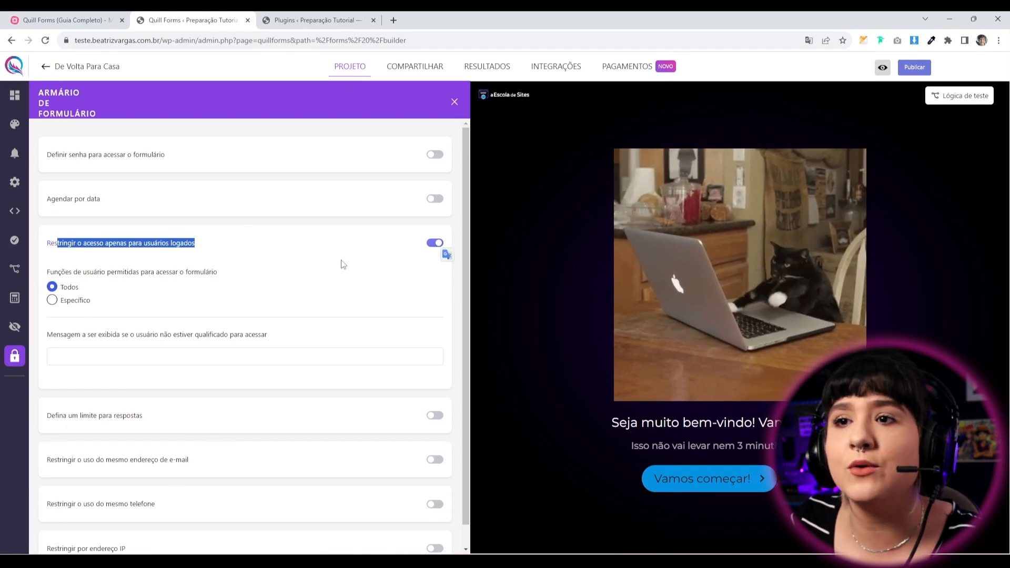
pyautogui.click(52, 307)
pyautogui.click(52, 303)
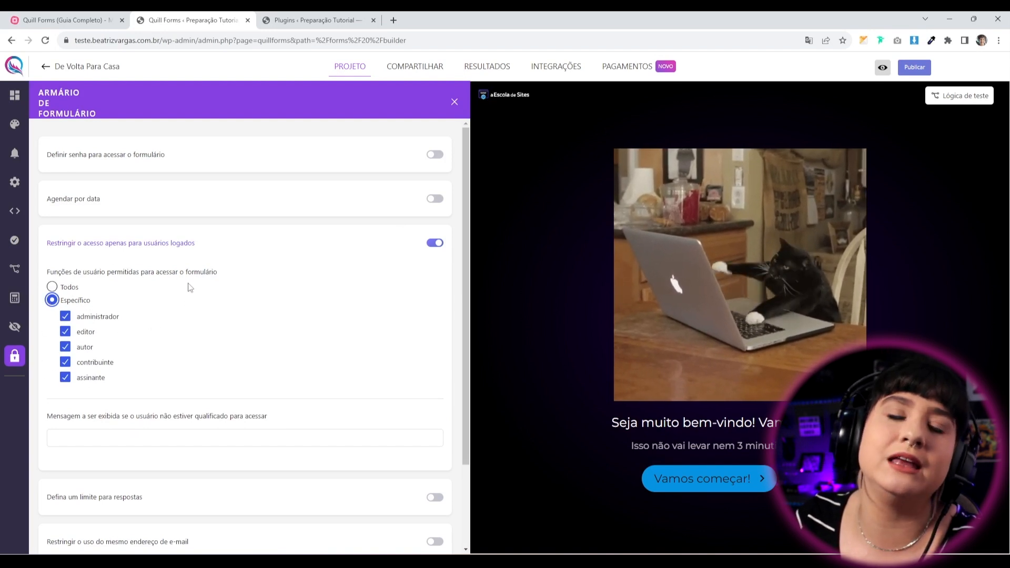
pyautogui.click(439, 247)
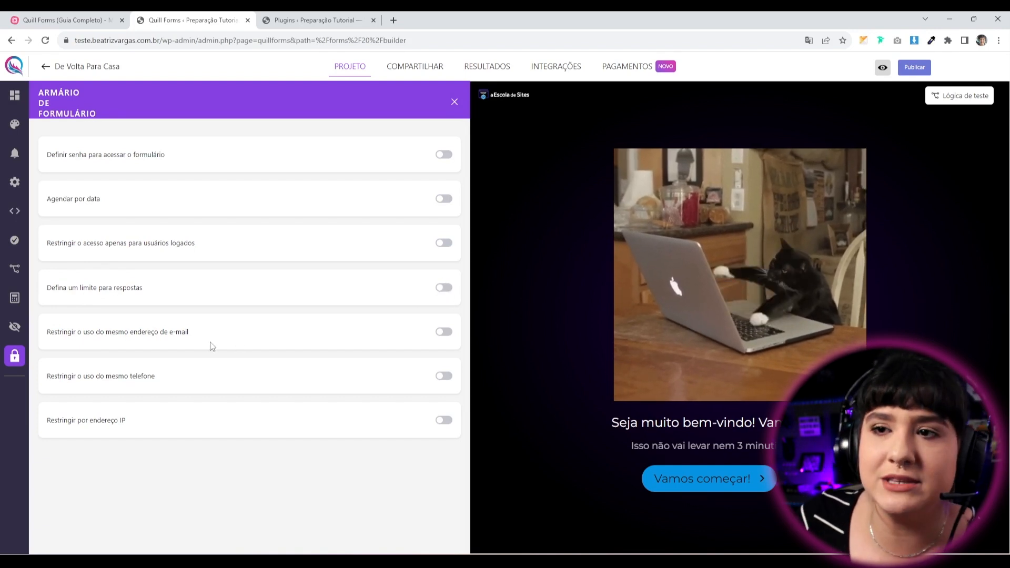
# Review the e-mail, phone and IP address restriction options in Form Locker.
pyautogui.moveTo(68, 333); pyautogui.dragTo(215, 337)
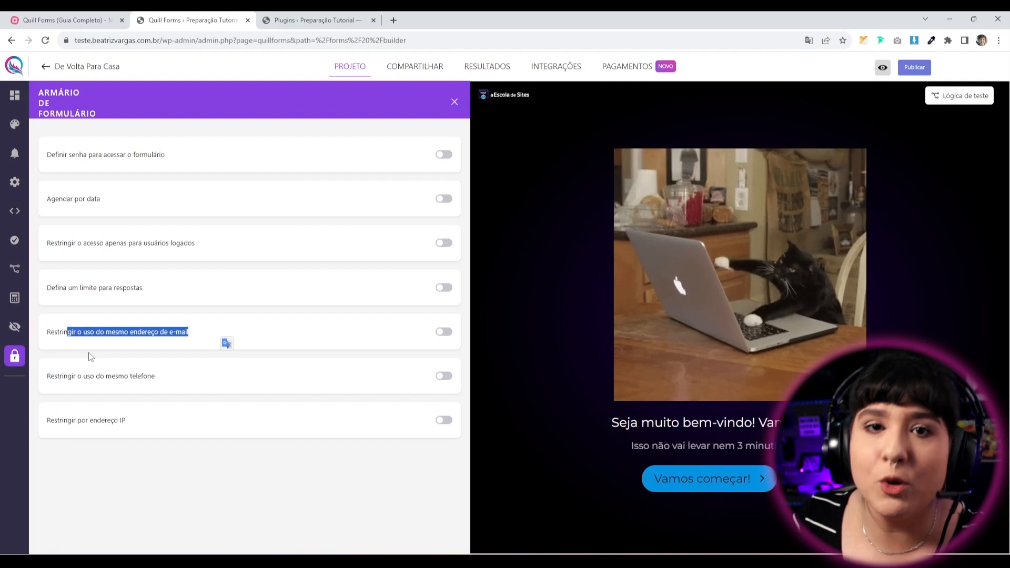
pyautogui.moveTo(84, 377); pyautogui.dragTo(160, 378)
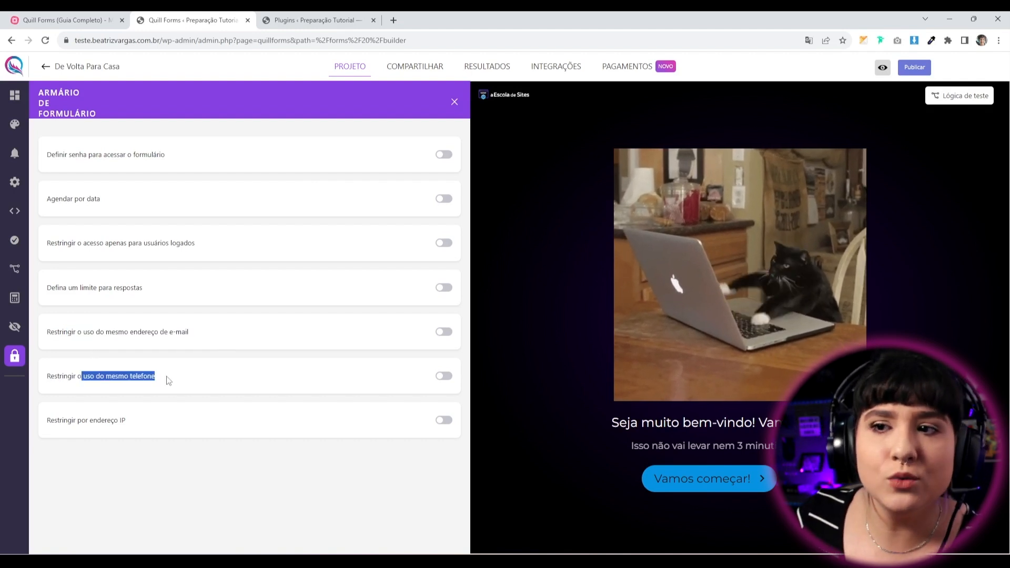
pyautogui.moveTo(144, 426); pyautogui.dragTo(40, 427)
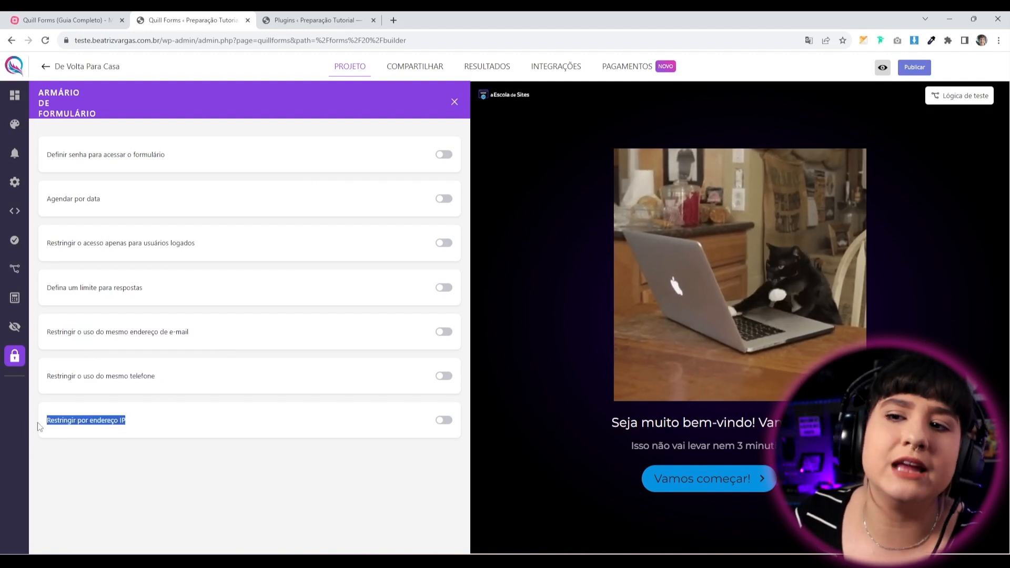
pyautogui.click(151, 475)
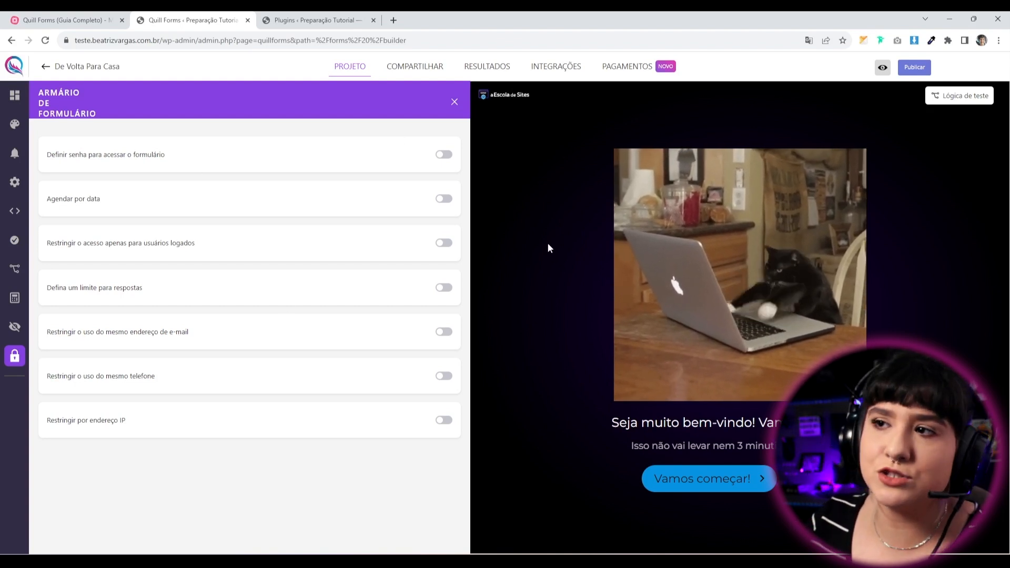
# Toggle the logged-in users restriction on and back off, then publish the form.
pyautogui.click(443, 243)
pyautogui.click(434, 243)
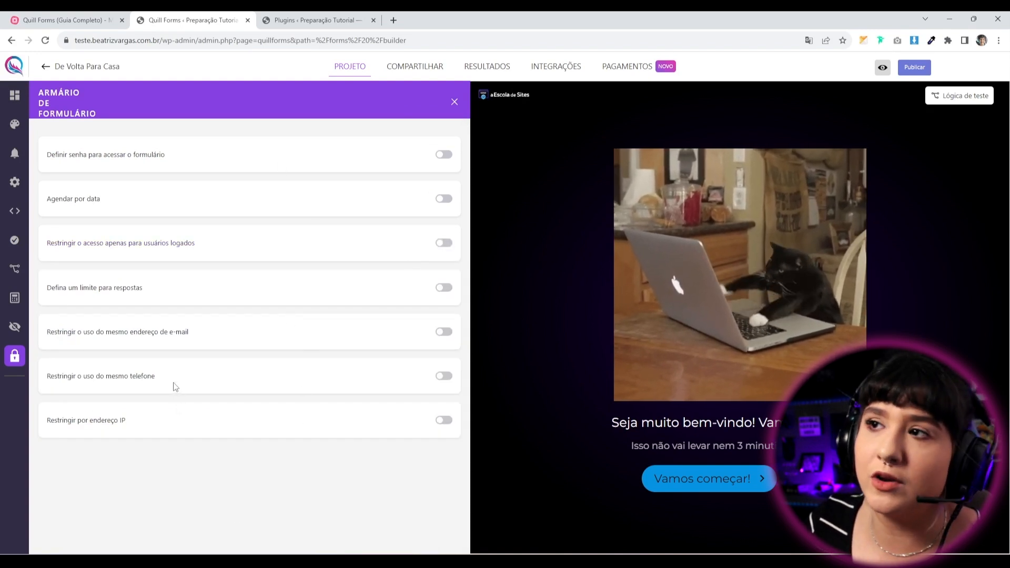
pyautogui.click(914, 69)
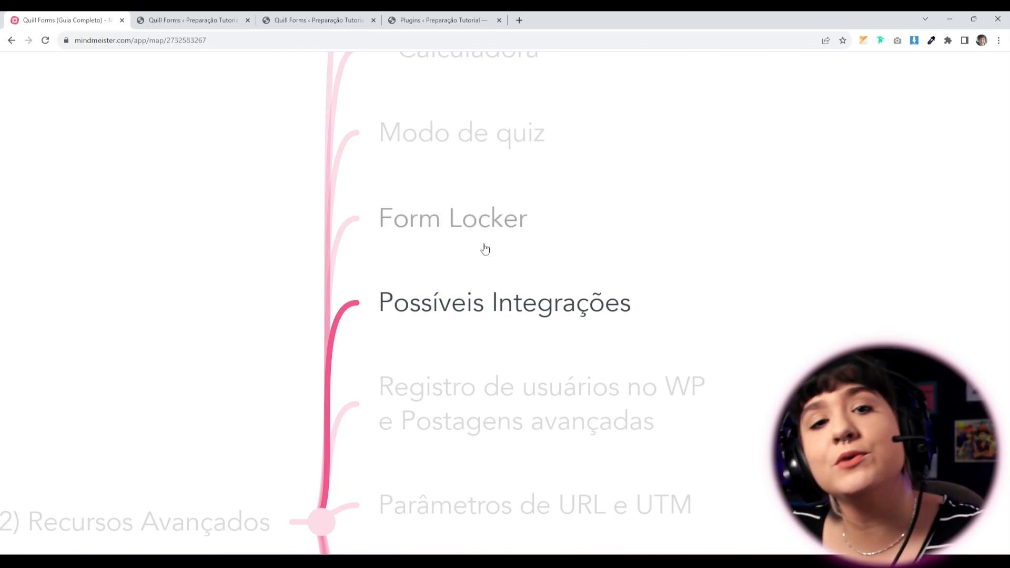
# Switch from the MindMeister map back to the Quill Forms builder.
pyautogui.click(193, 25)
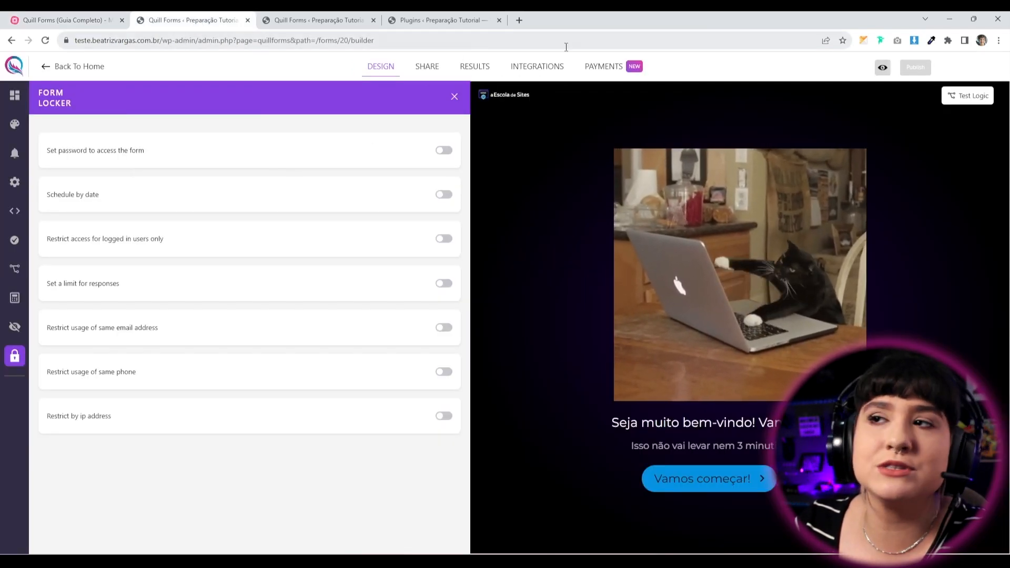
# Open the form's Integrations page and read the ActiveCampaign description.
pyautogui.click(529, 70)
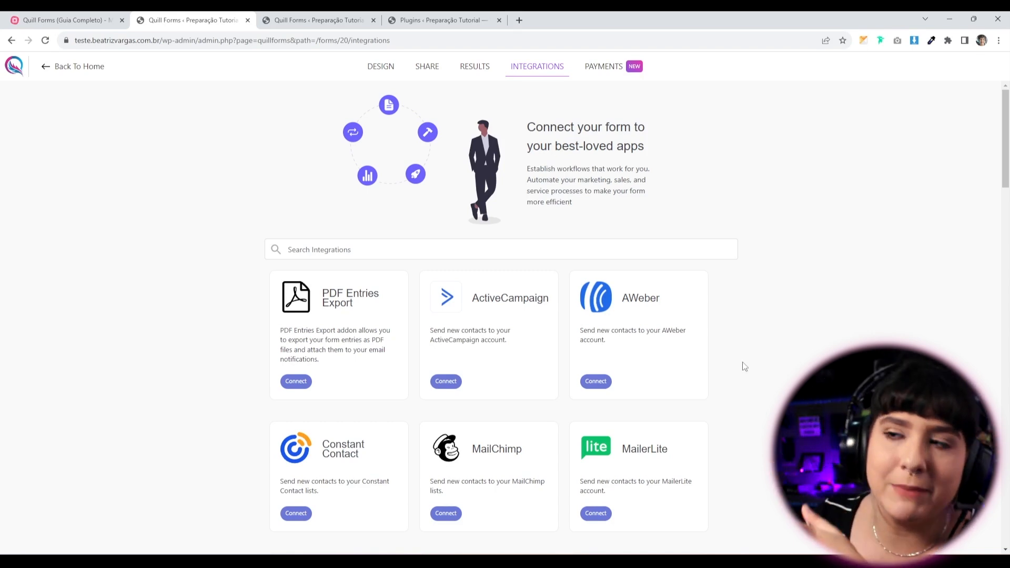
pyautogui.moveTo(479, 298); pyautogui.dragTo(571, 300)
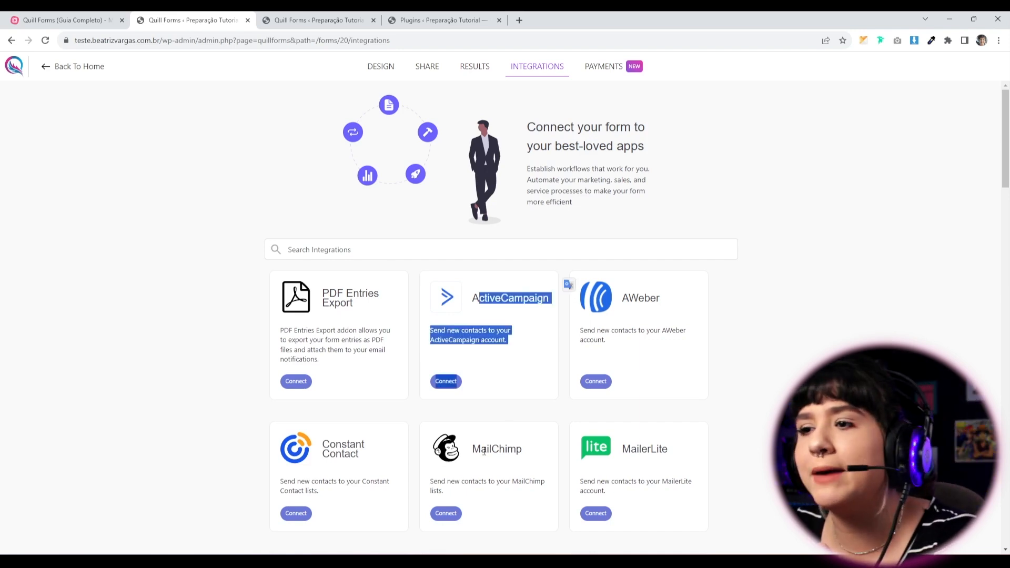
pyautogui.moveTo(481, 450); pyautogui.dragTo(491, 450)
# Scroll through the integration cards down to WordPress User Registration and back to the top.
pyautogui.scroll(-10, 492, 450)
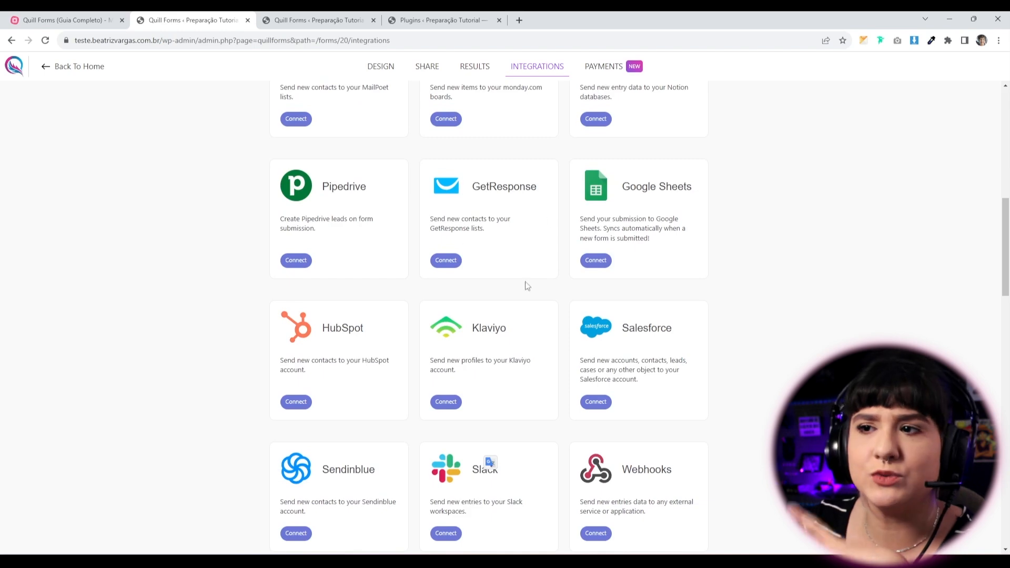
pyautogui.scroll(-2, 534, 251)
pyautogui.scroll(-10, 453, 375)
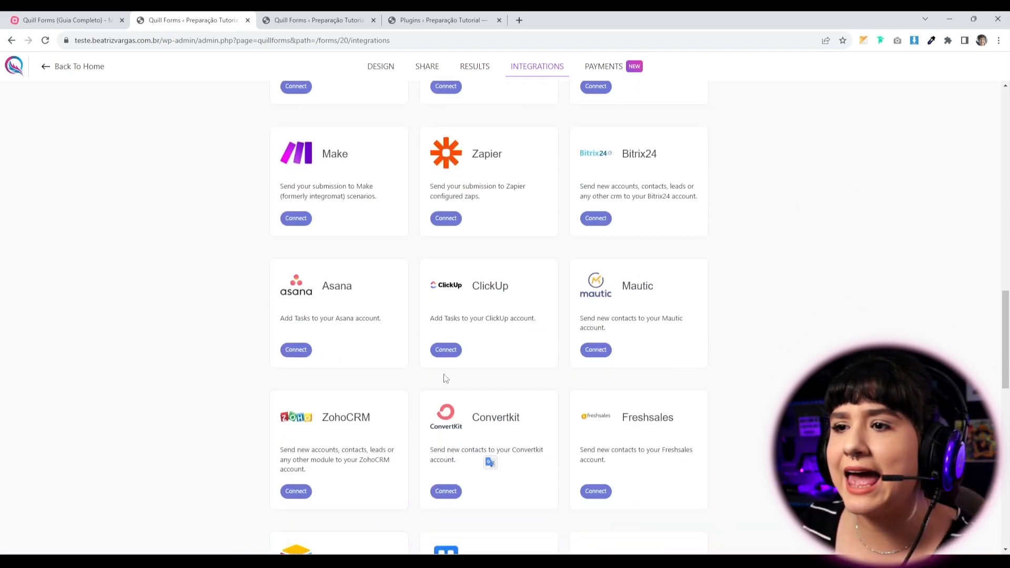
pyautogui.scroll(-10, 296, 405)
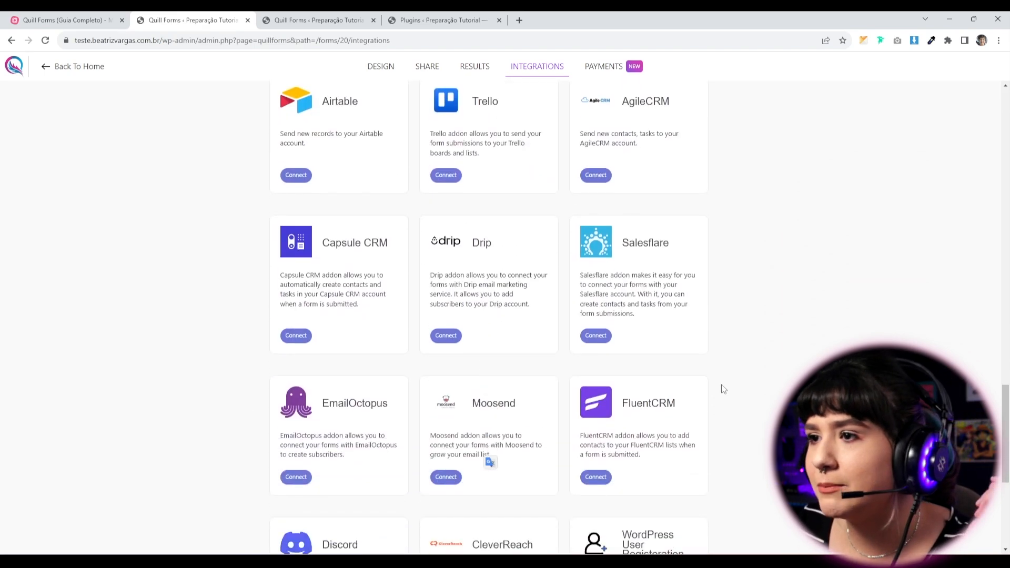
pyautogui.scroll(2, 410, 444)
pyautogui.scroll(5, 409, 445)
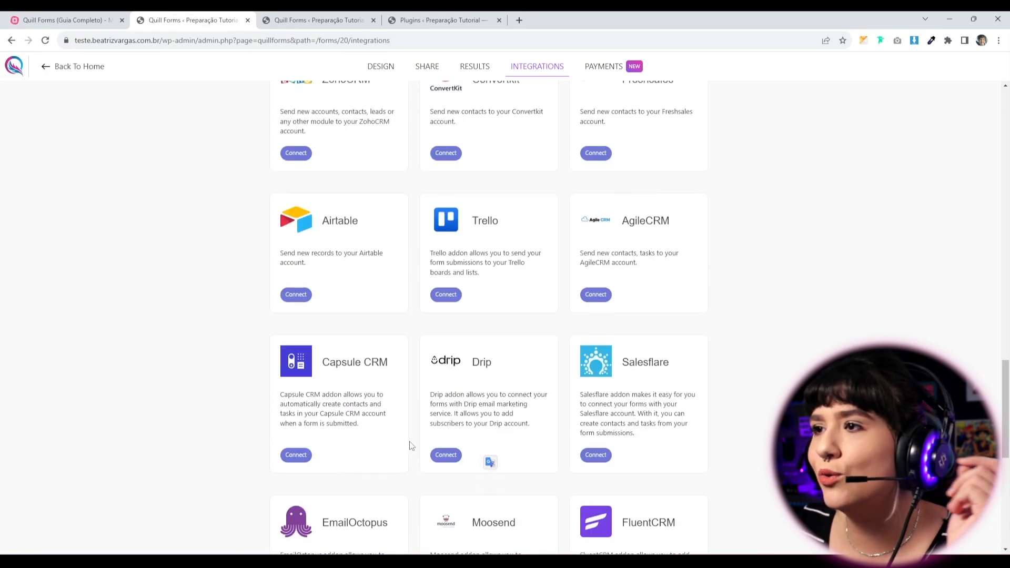
pyautogui.scroll(10, 410, 444)
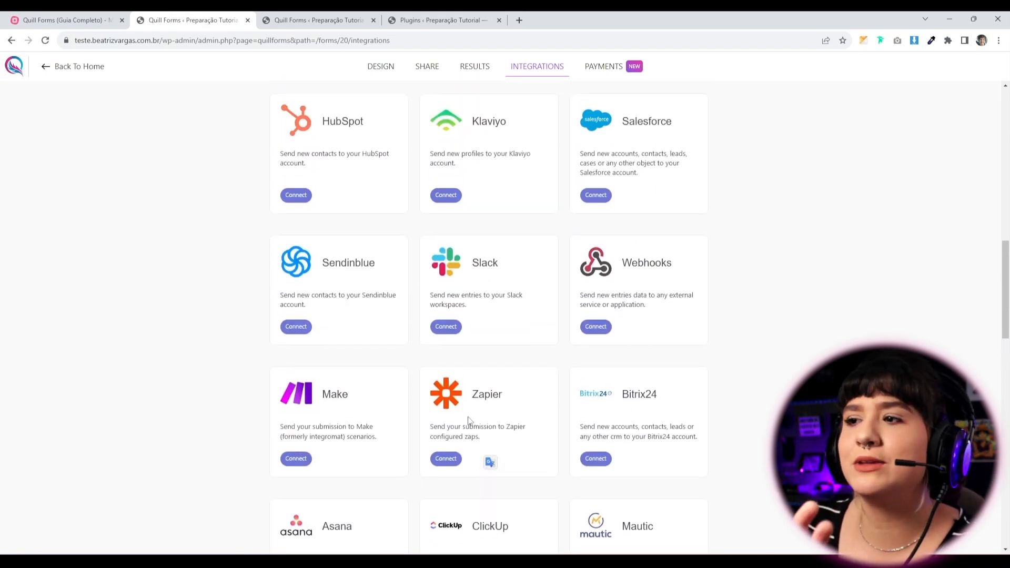
pyautogui.scroll(3, 368, 397)
pyautogui.scroll(10, 490, 463)
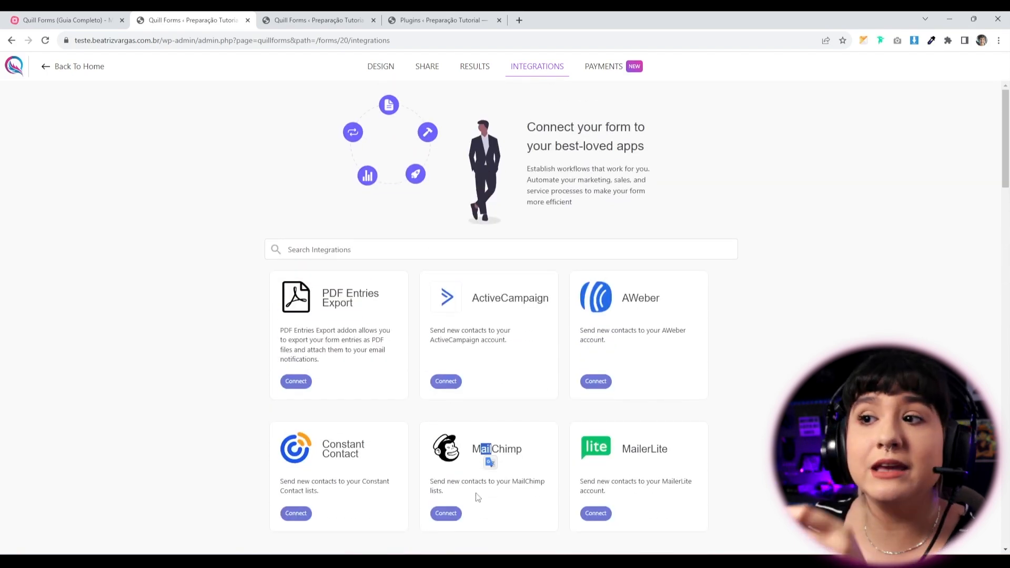
pyautogui.click(517, 429)
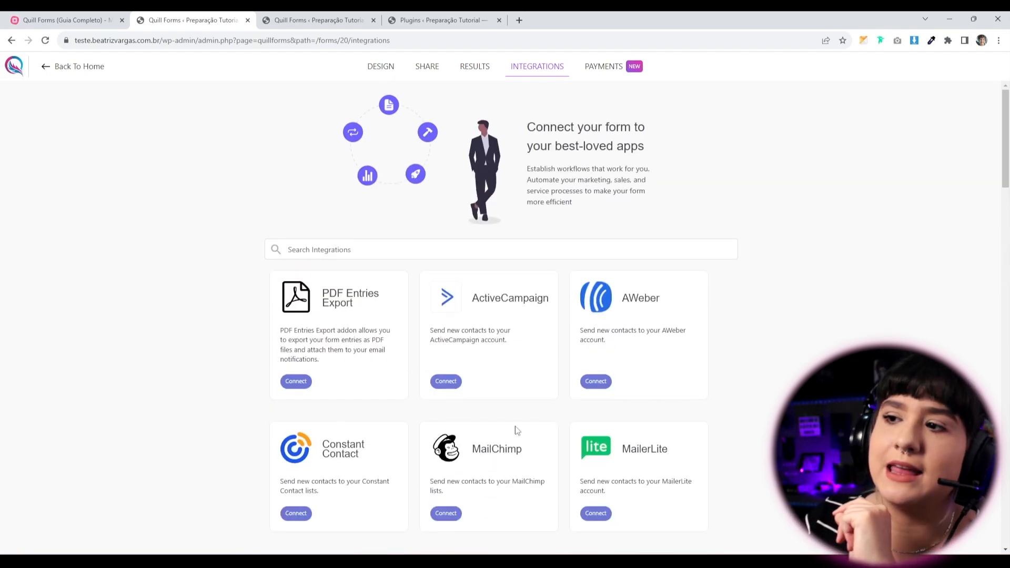
# Try connecting ActiveCampaign, read its install-from-addons notice, then go to the Addons page.
pyautogui.click(445, 383)
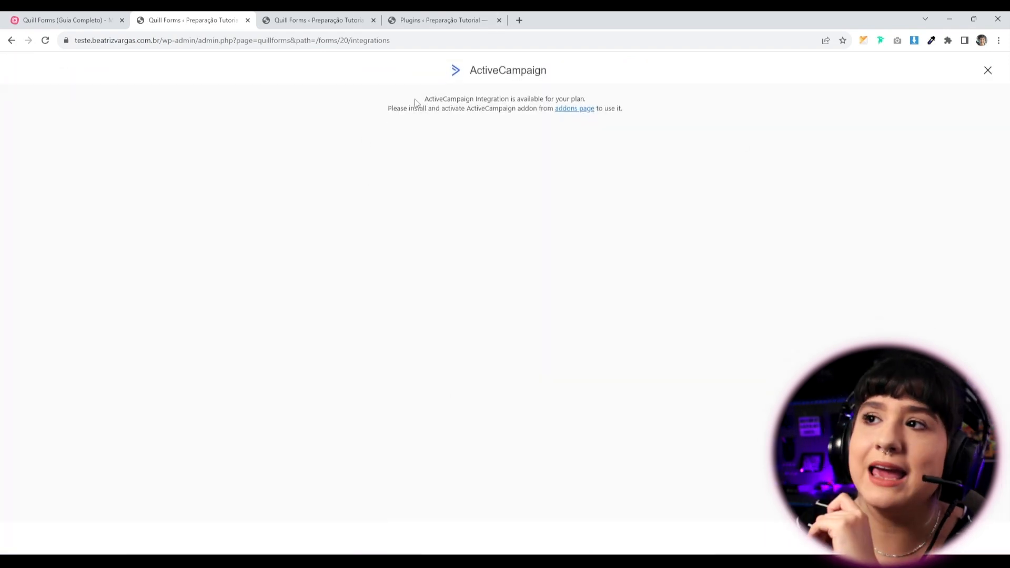
pyautogui.moveTo(423, 97); pyautogui.dragTo(541, 110)
pyautogui.click(568, 128)
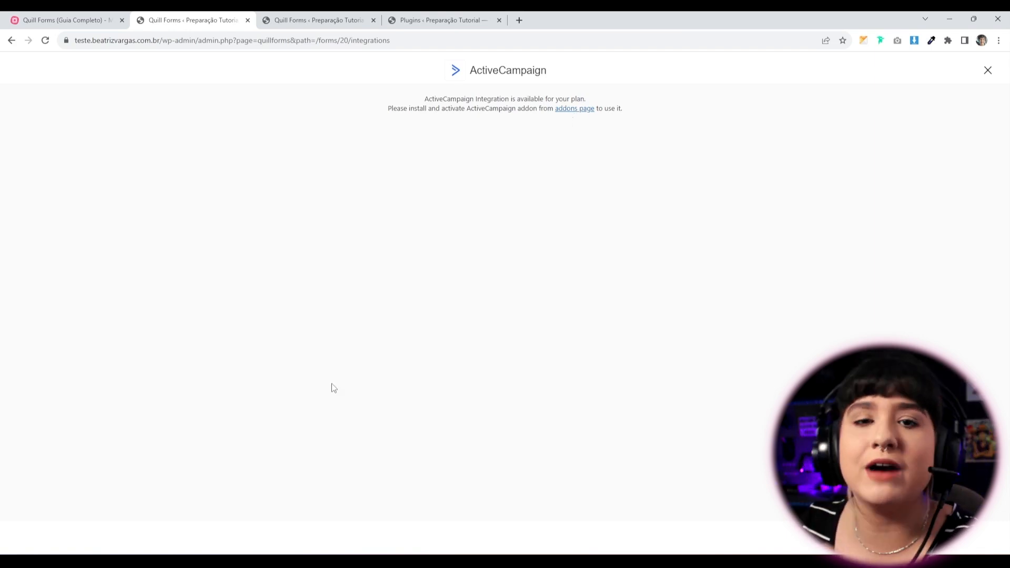
pyautogui.click(315, 22)
pyautogui.scroll(15, 241, 468)
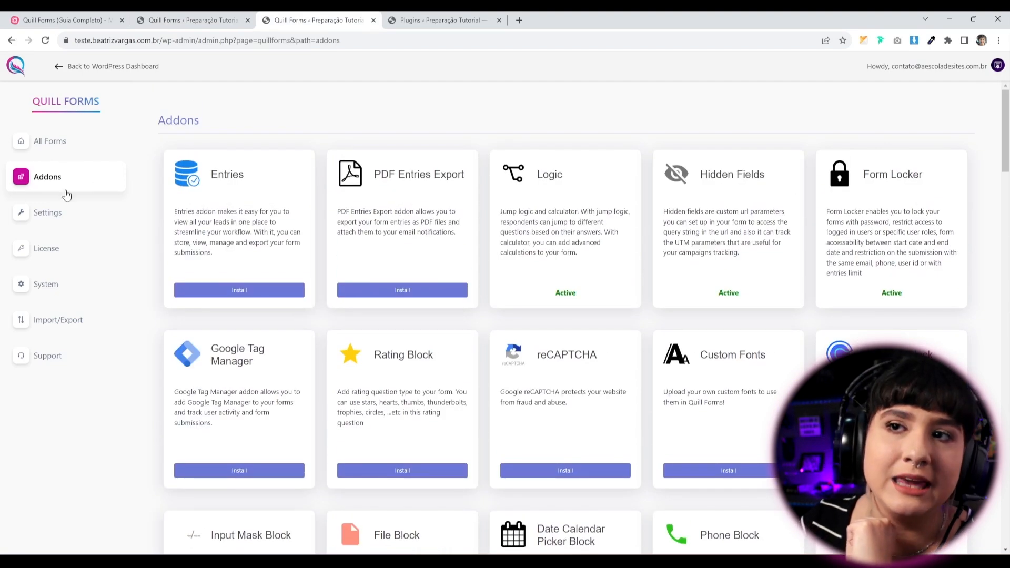
# Search the Addons page for 'campaign' to locate the ActiveCampaign addon.
pyautogui.hotkey('ctrl', 'f')
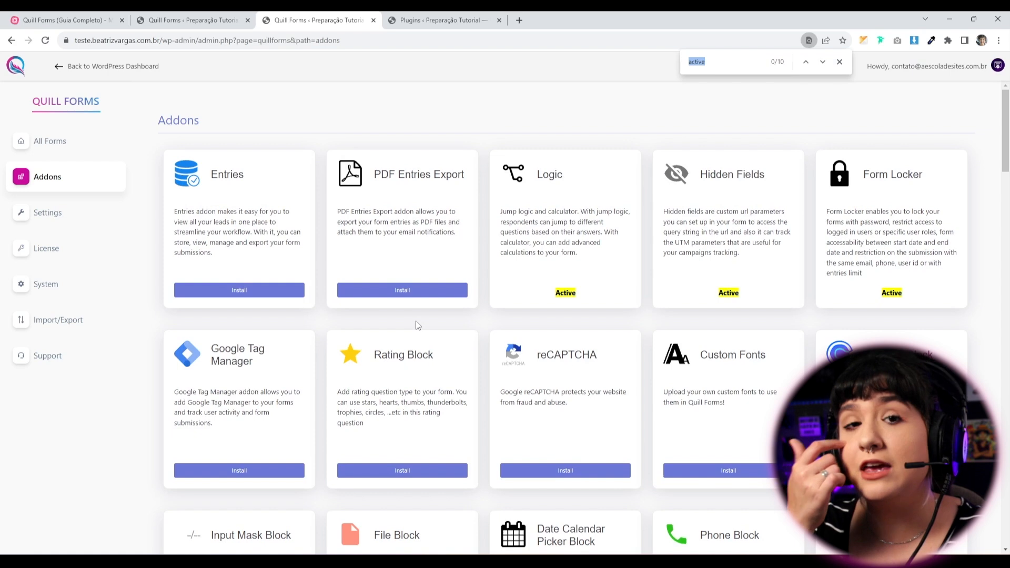
pyautogui.write('active')
pyautogui.press('Return')
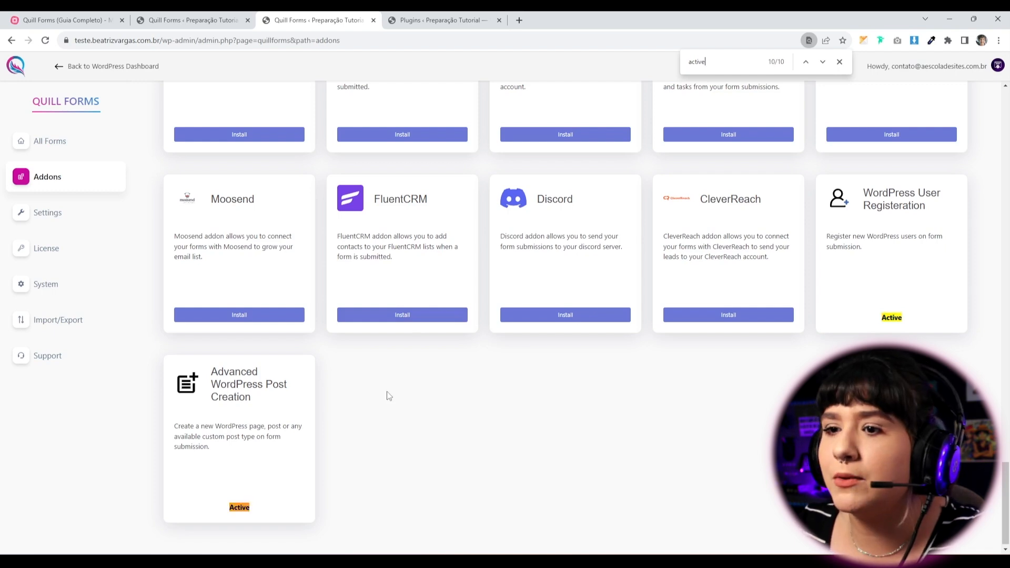
pyautogui.press('Return')
pyautogui.press('Return')
pyautogui.press('Return')
pyautogui.press('Return')
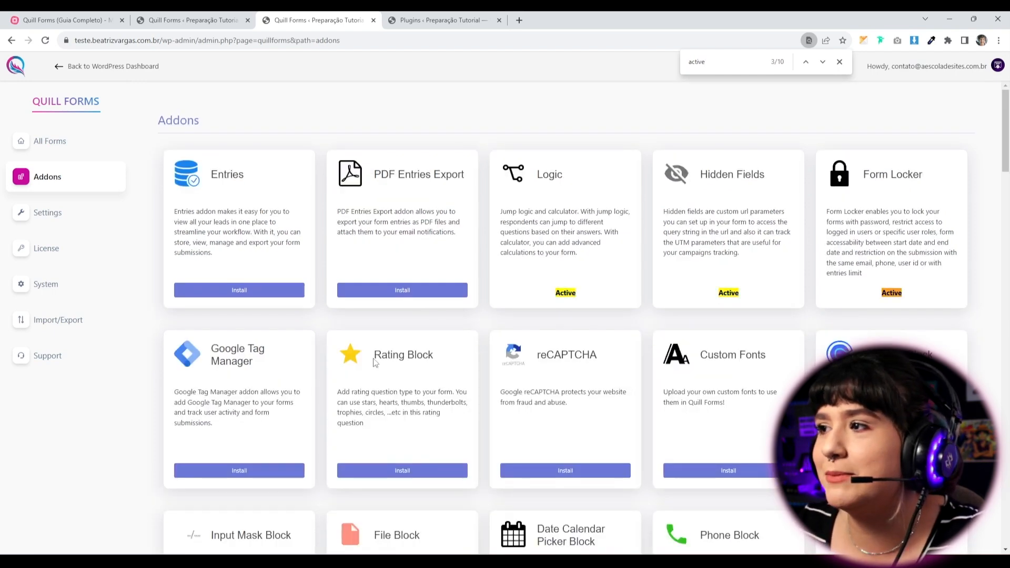
pyautogui.write('c')
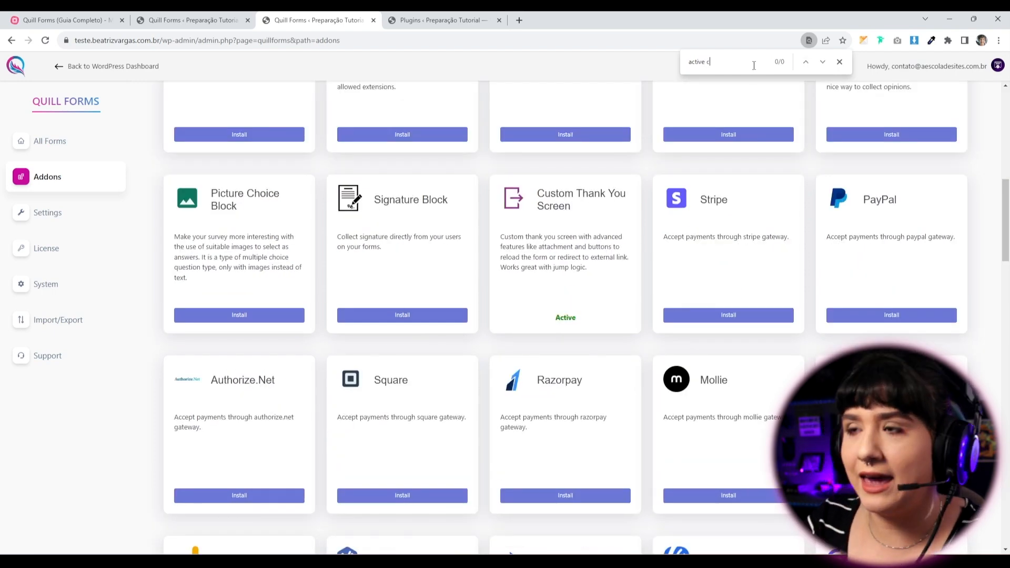
pyautogui.write('a')
pyautogui.hotkey('ctrl', 'a')
pyautogui.write('camp')
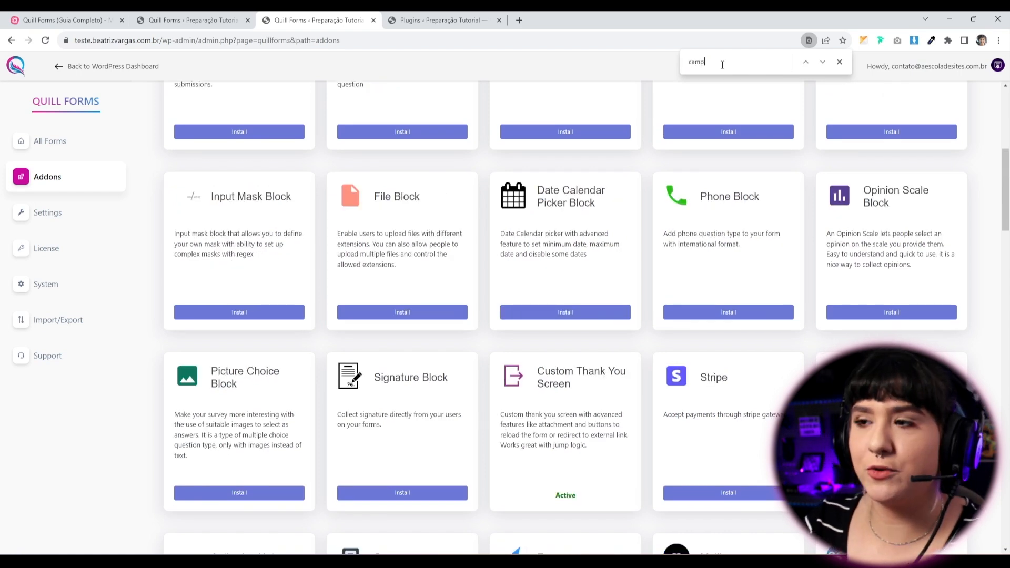
pyautogui.write('aign')
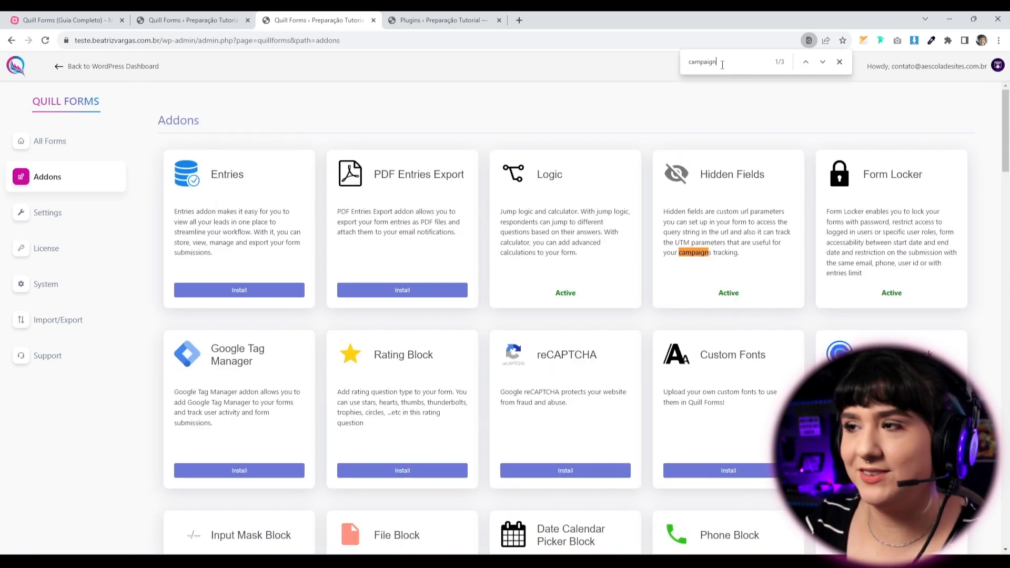
pyautogui.press('Return')
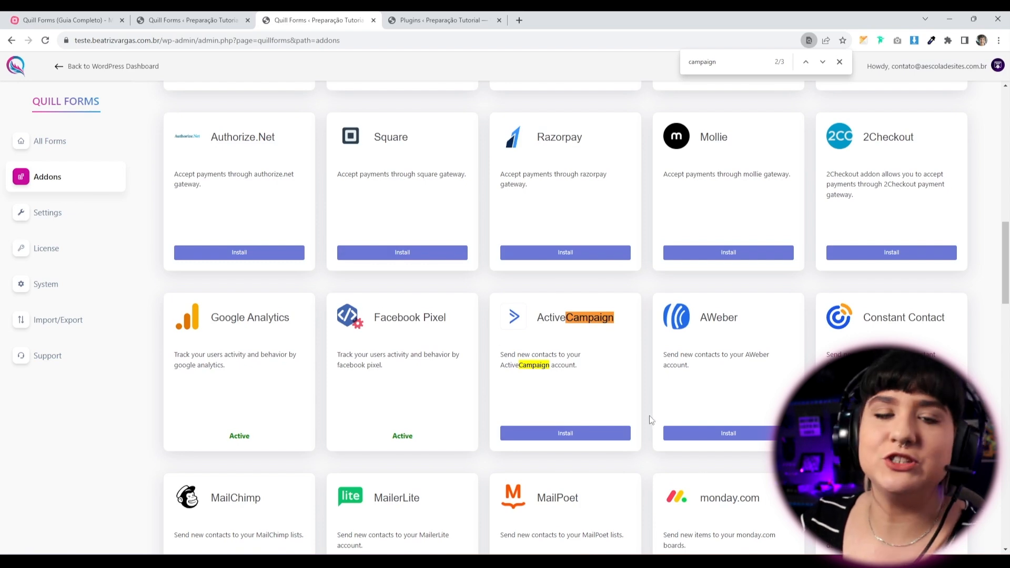
pyautogui.press('Escape')
# Install and activate the ActiveCampaign addon, then return to the form's integration page.
pyautogui.click(563, 435)
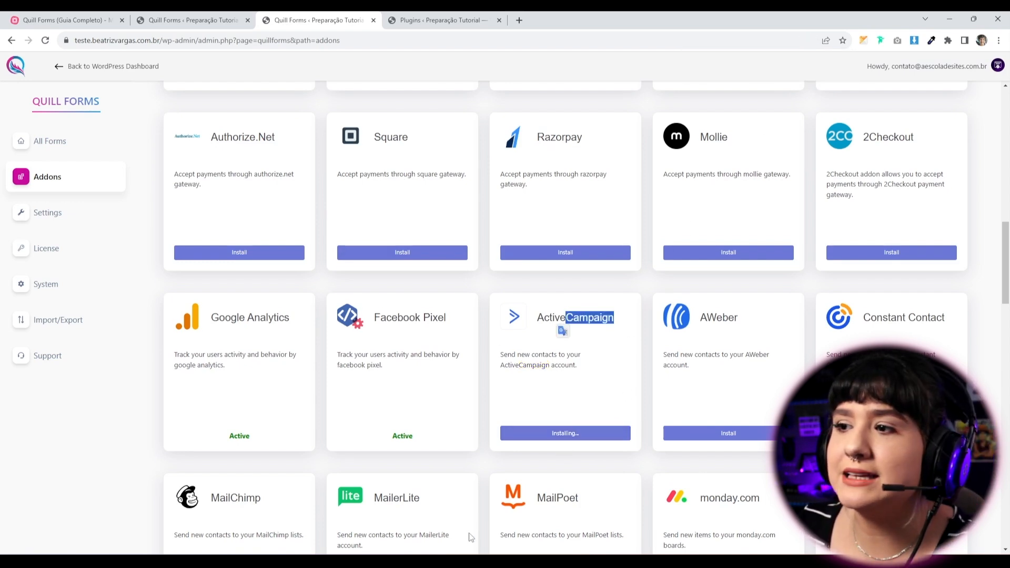
pyautogui.click(553, 436)
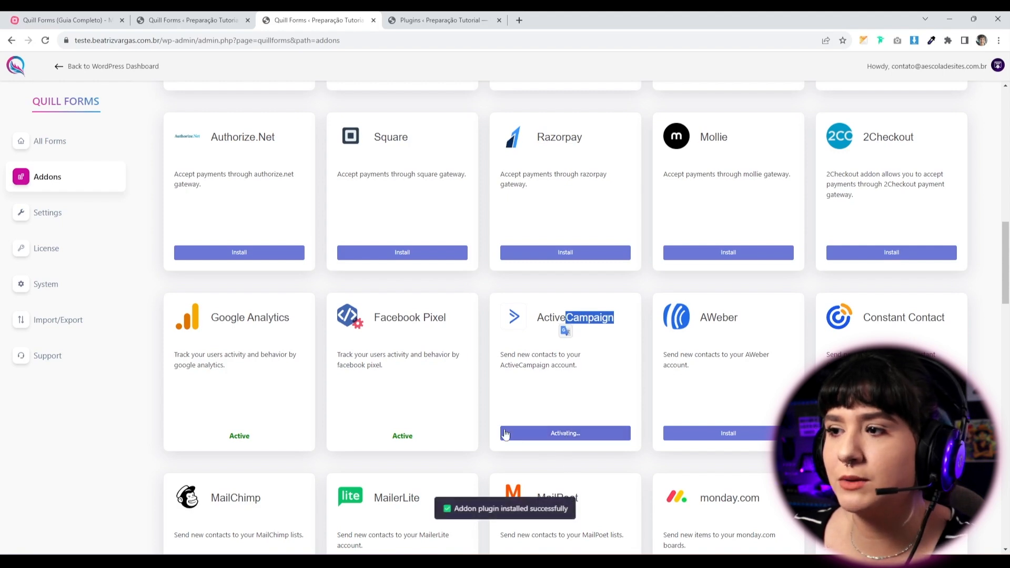
pyautogui.click(547, 367)
pyautogui.click(186, 20)
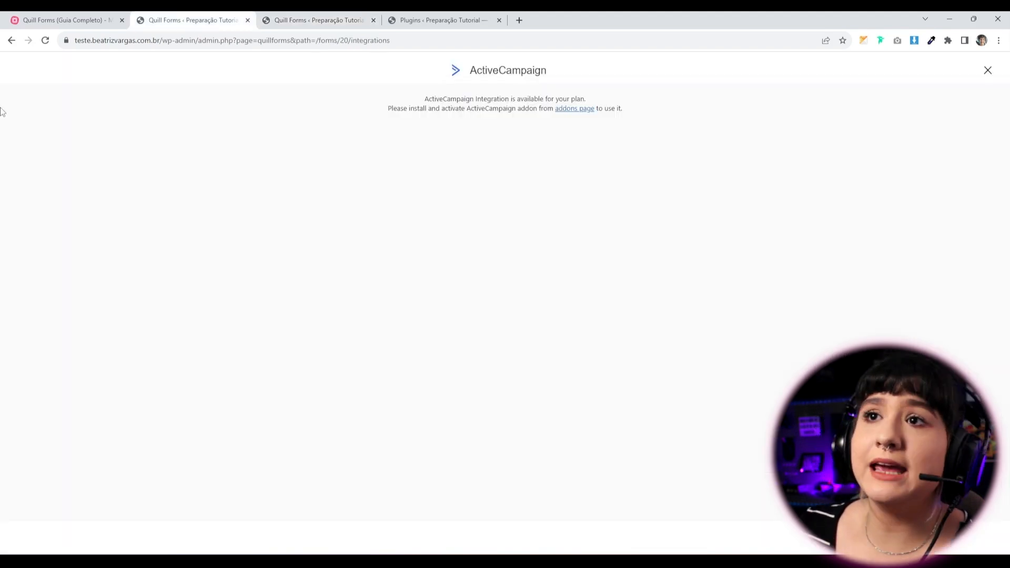
# Reopen the form's Integrations page and retry connecting ActiveCampaign.
pyautogui.click(10, 40)
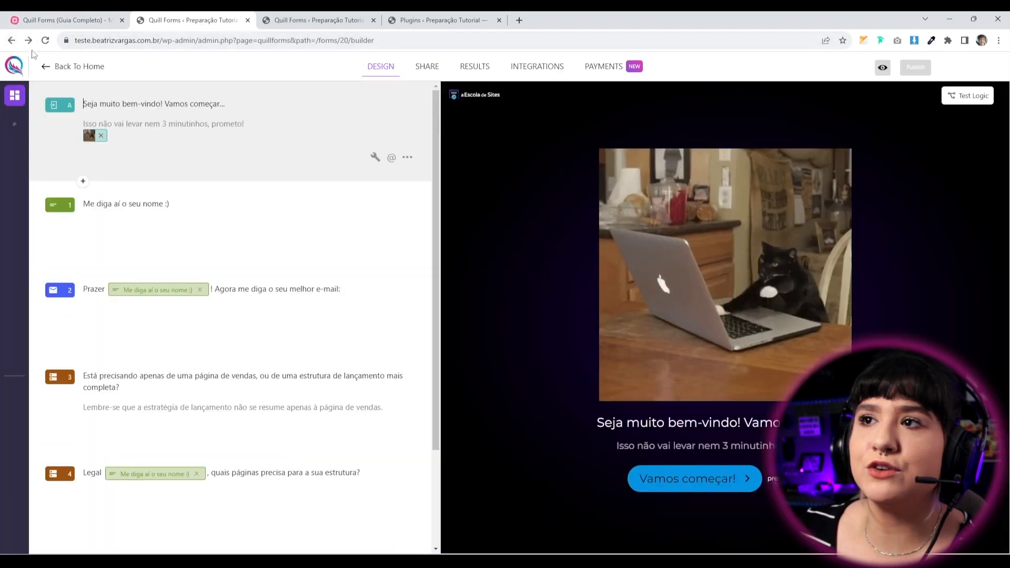
pyautogui.click(546, 69)
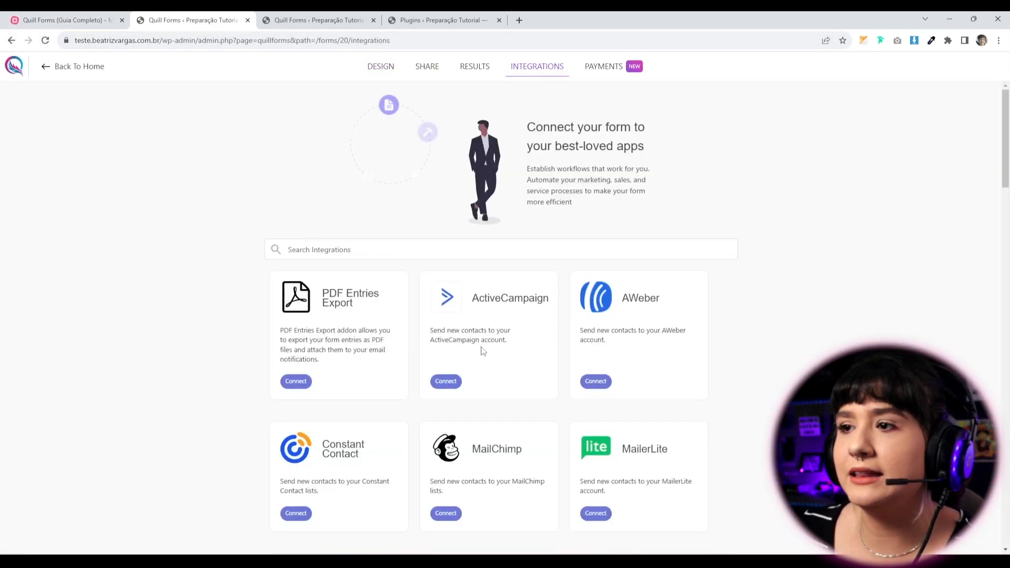
pyautogui.click(446, 382)
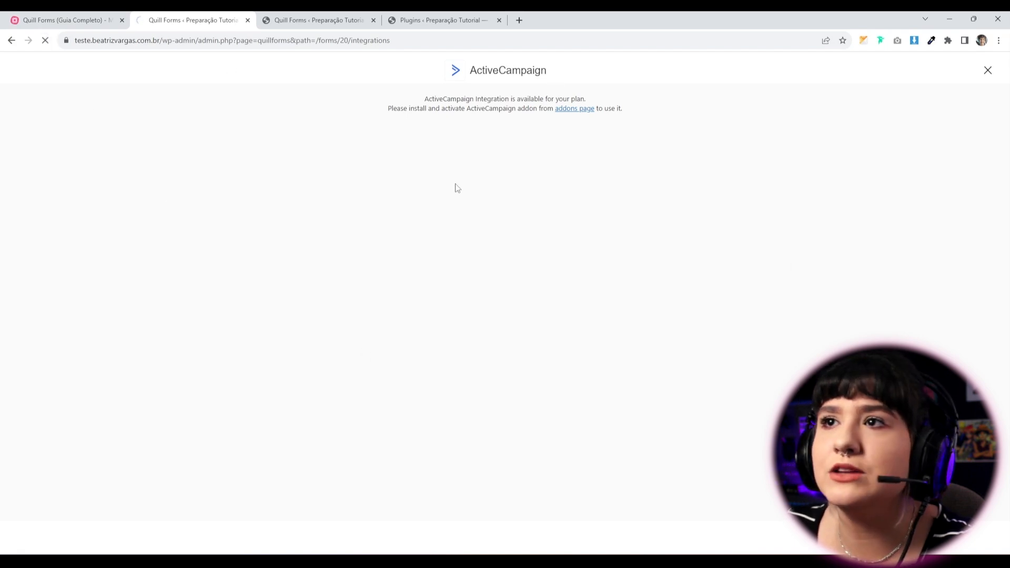
pyautogui.click(579, 110)
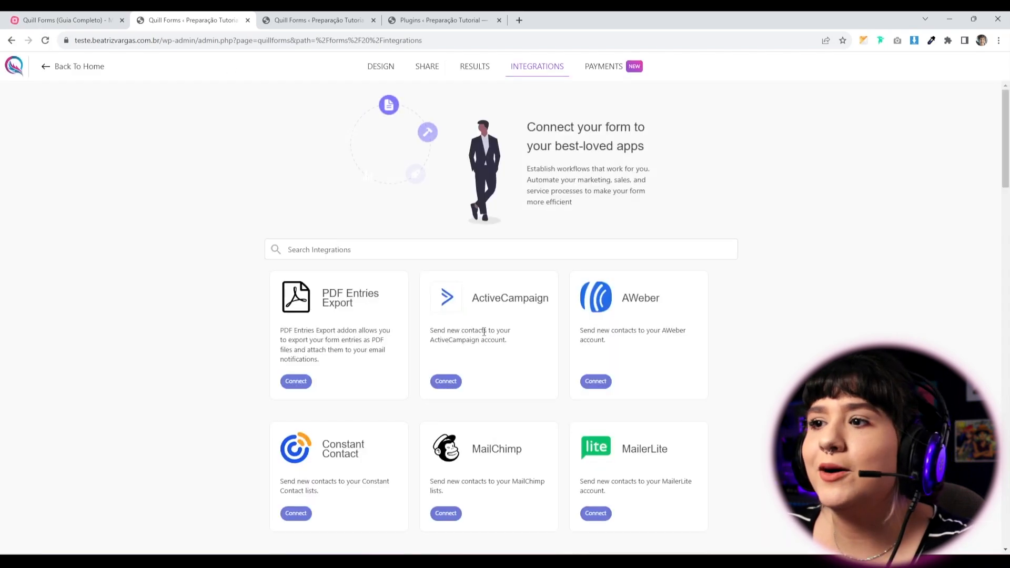
# Review ActiveCampaign Connection #1, choose Add new account, then leave without saving.
pyautogui.click(450, 383)
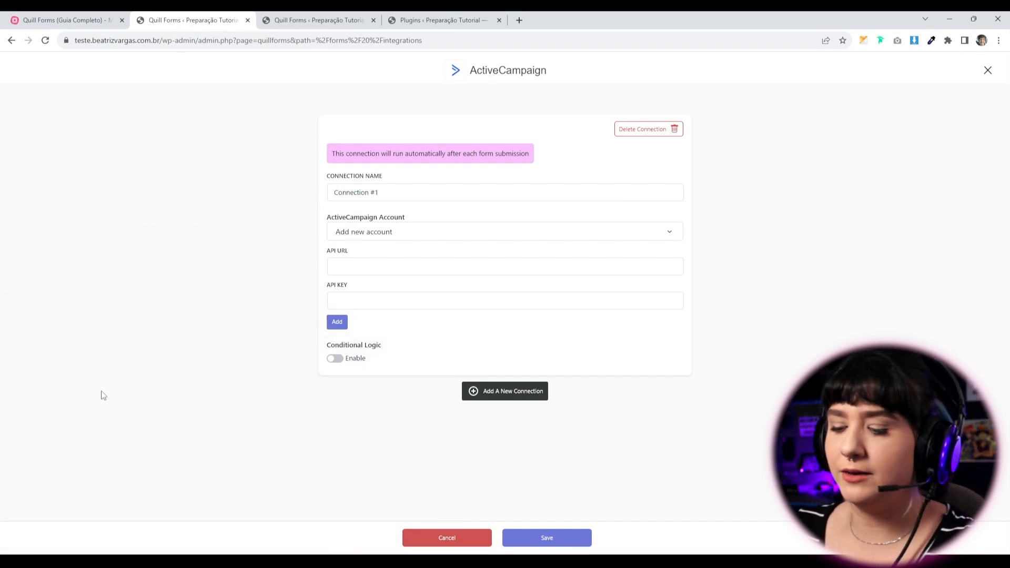
pyautogui.moveTo(379, 195); pyautogui.dragTo(232, 204)
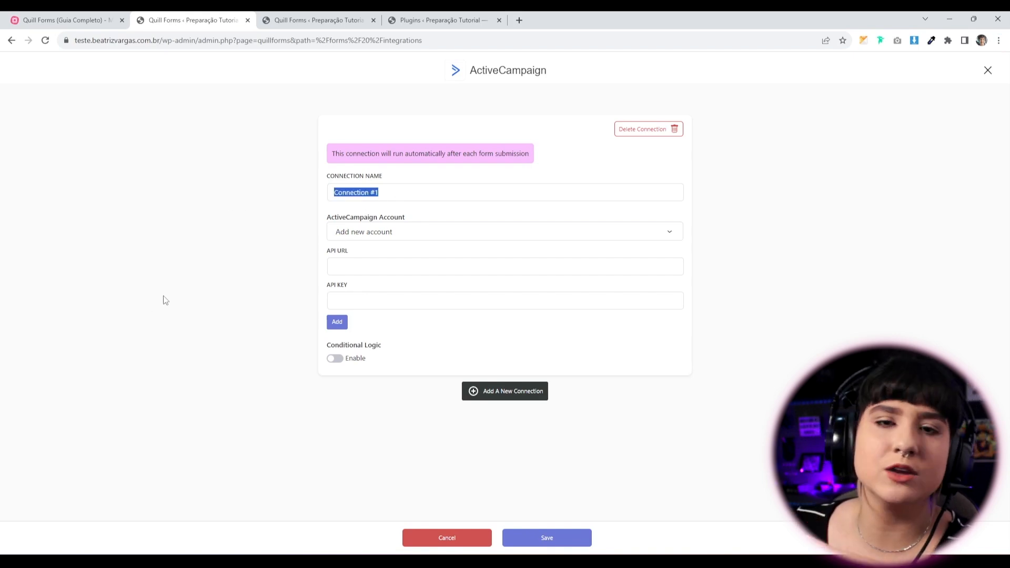
pyautogui.click(415, 232)
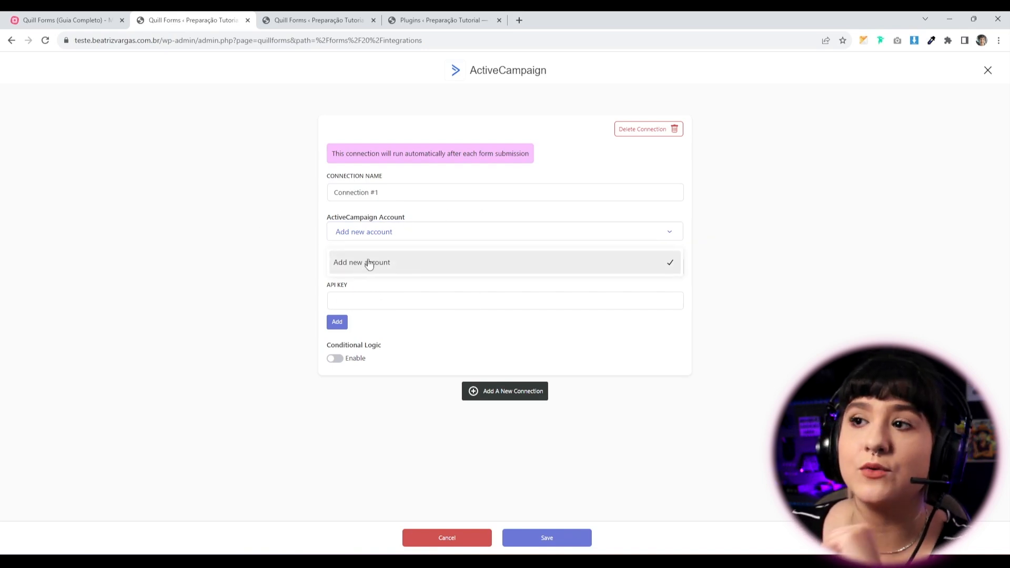
pyautogui.click(395, 265)
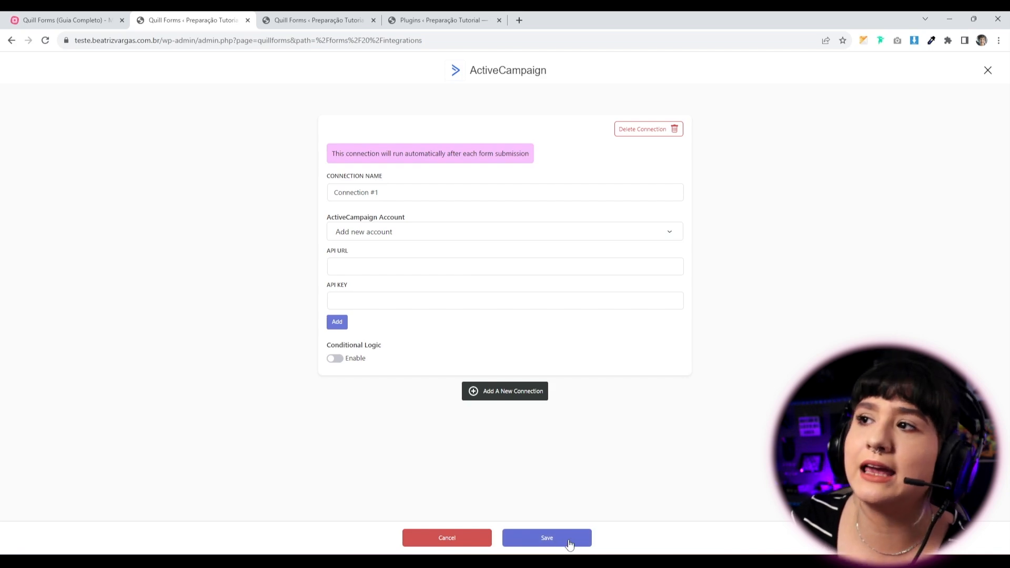
pyautogui.click(11, 40)
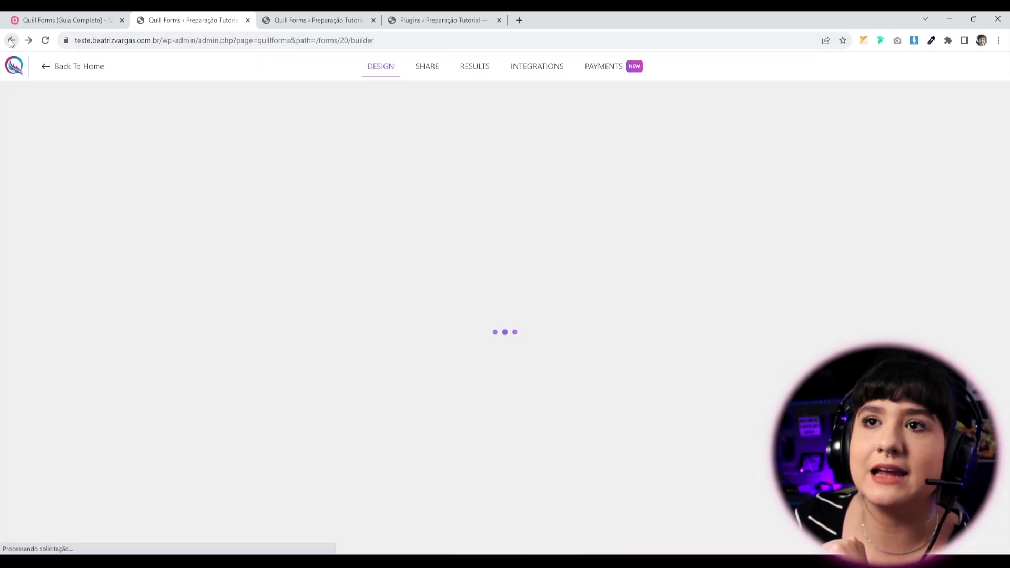
# Scan the Integrations page, then check the user registration topic in the mind map.
pyautogui.click(552, 68)
pyautogui.scroll(-6, 733, 342)
pyautogui.scroll(-5, 341, 463)
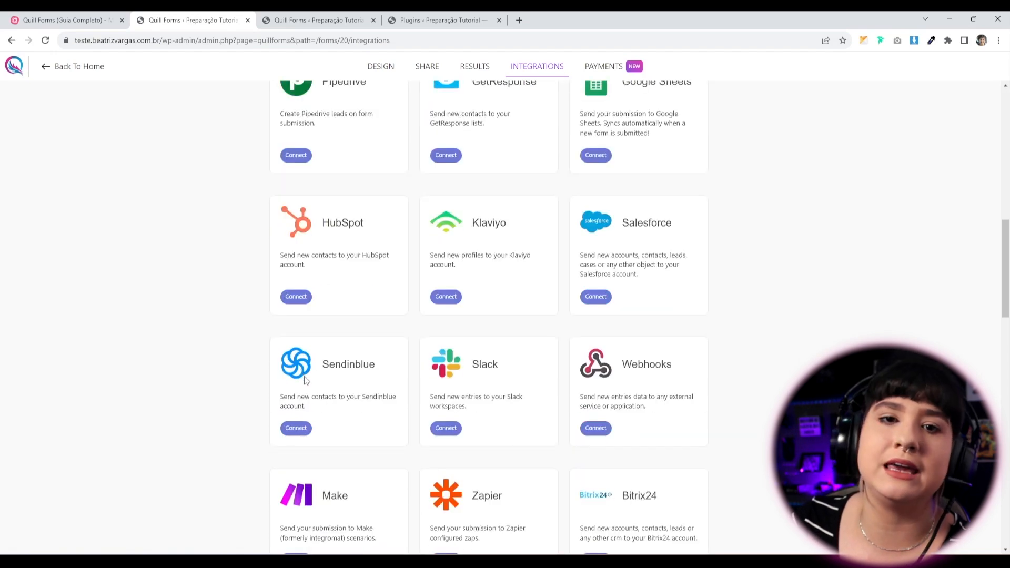
pyautogui.scroll(-7, 337, 442)
pyautogui.scroll(15, 334, 432)
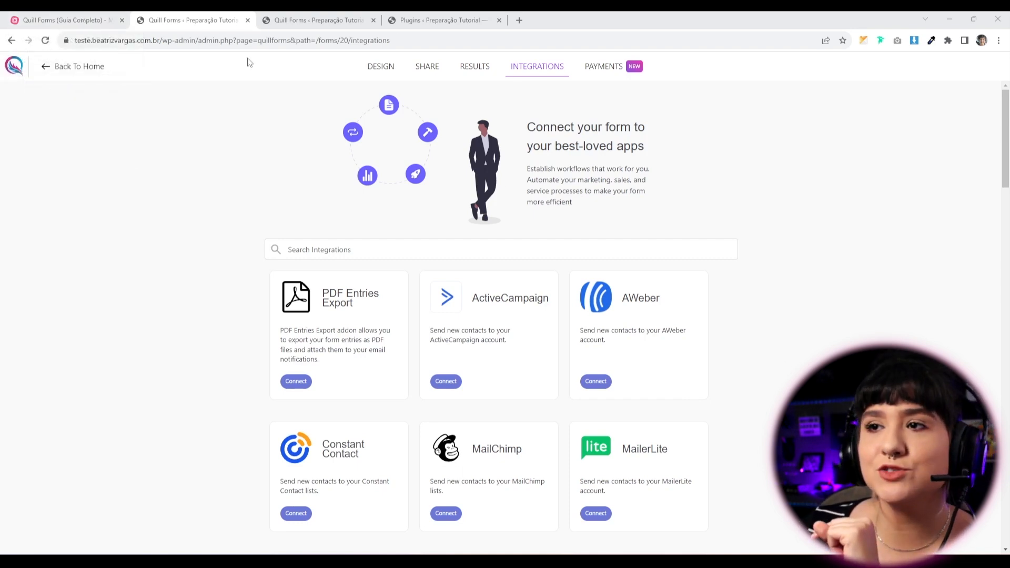
pyautogui.click(49, 20)
pyautogui.click(516, 306)
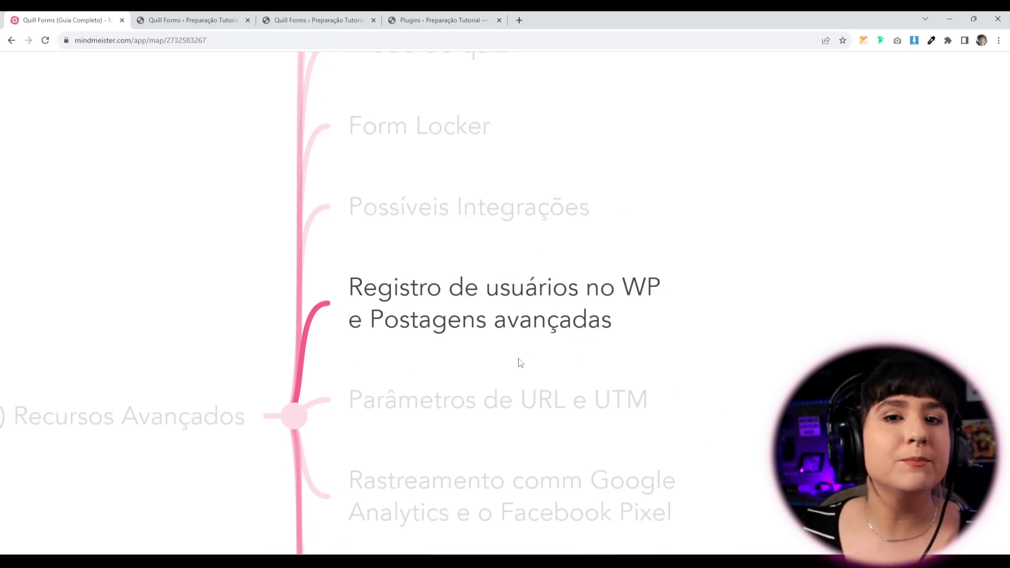
# Open the WordPress User Registeration connection editor from the Integrations page.
pyautogui.click(169, 21)
pyautogui.scroll(-20, 528, 369)
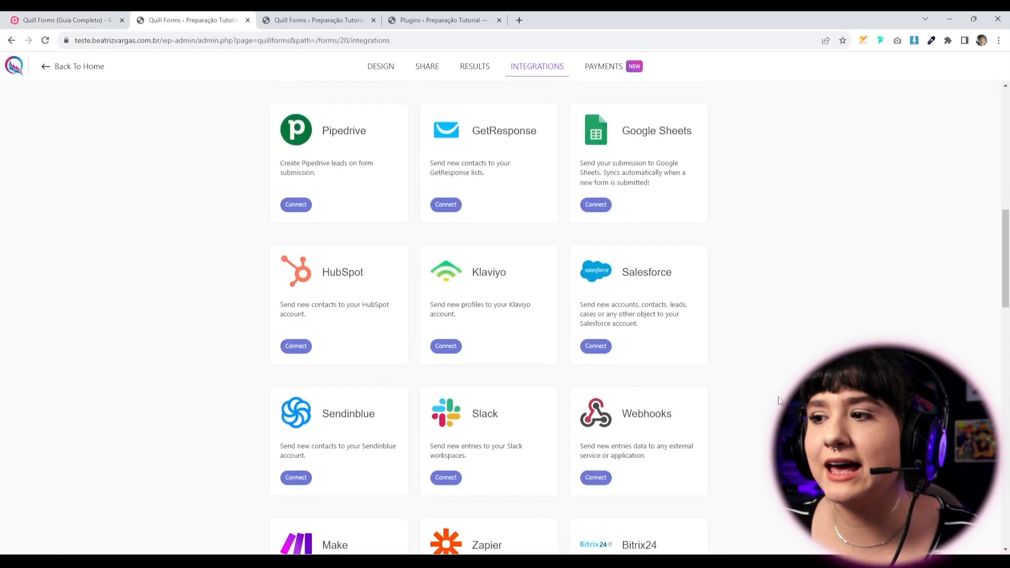
pyautogui.scroll(-5, 754, 418)
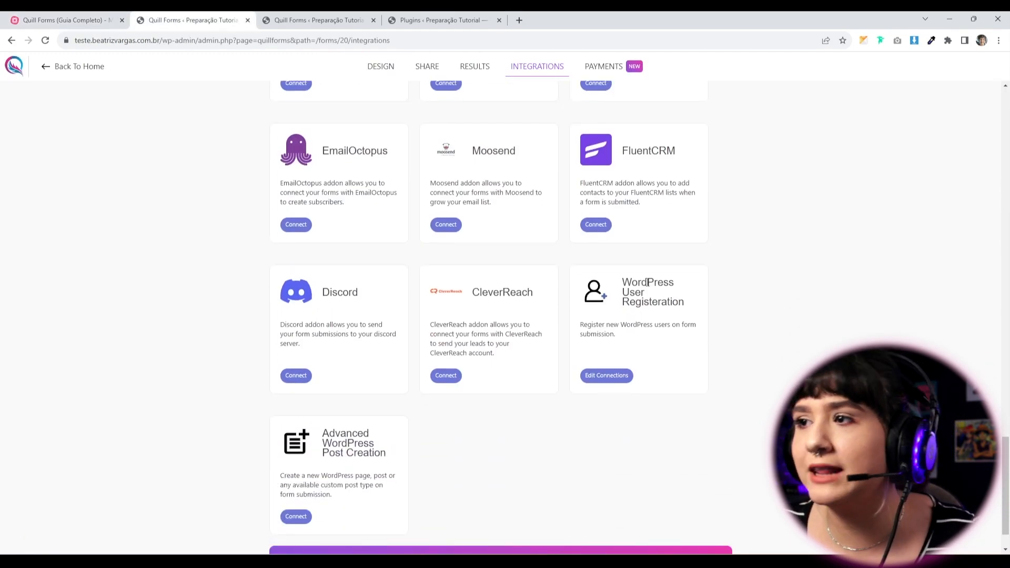
pyautogui.moveTo(637, 284); pyautogui.dragTo(695, 312)
pyautogui.moveTo(340, 434); pyautogui.dragTo(399, 455)
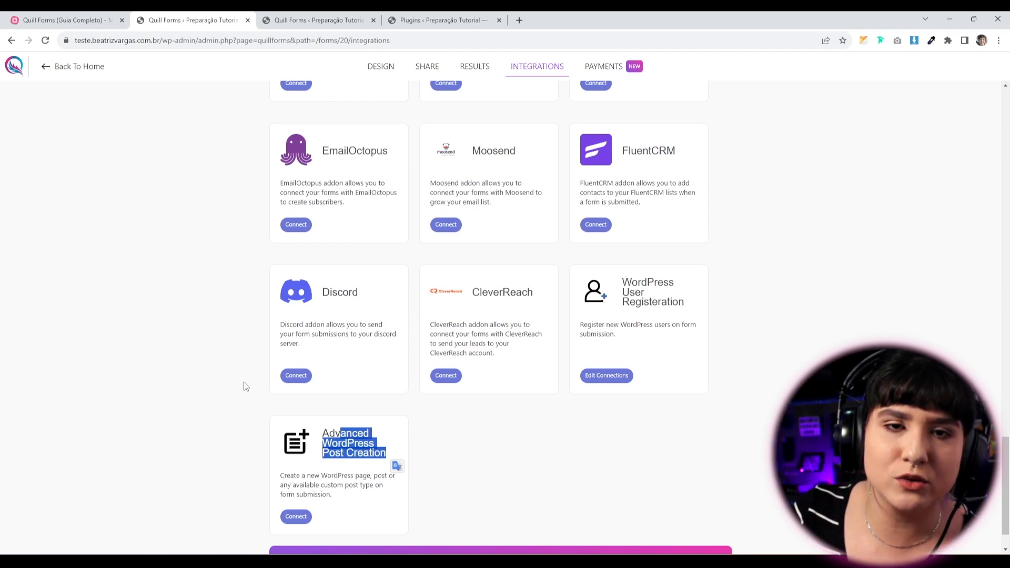
pyautogui.click(599, 375)
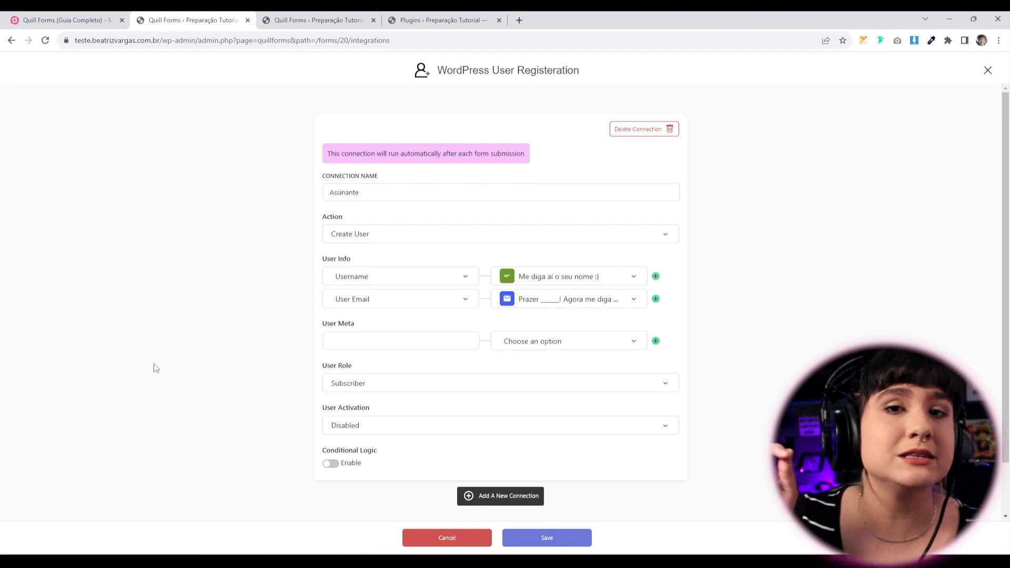
pyautogui.click(318, 20)
pyautogui.scroll(8, 455, 428)
pyautogui.scroll(-10, 455, 429)
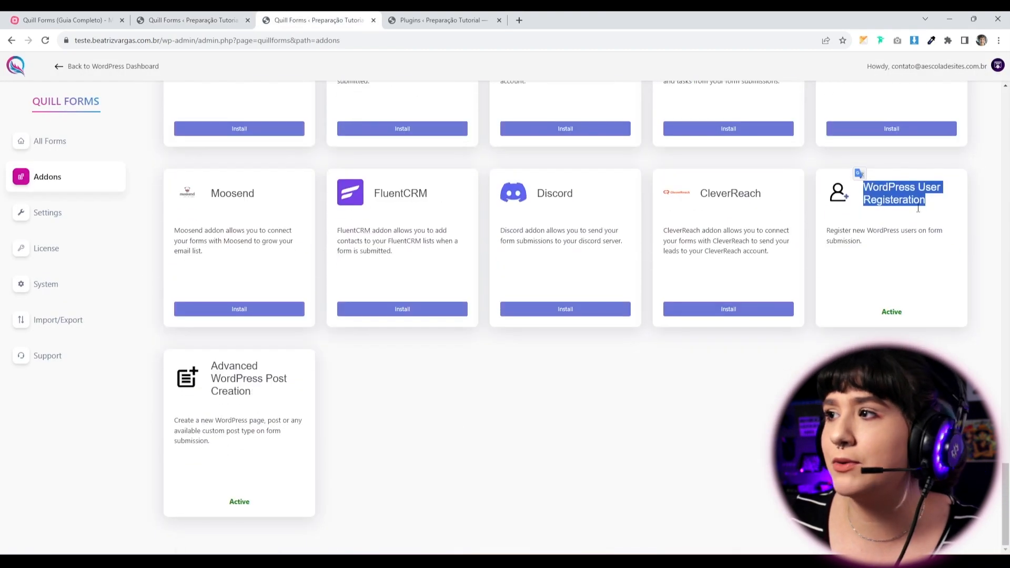
pyautogui.click(230, 434)
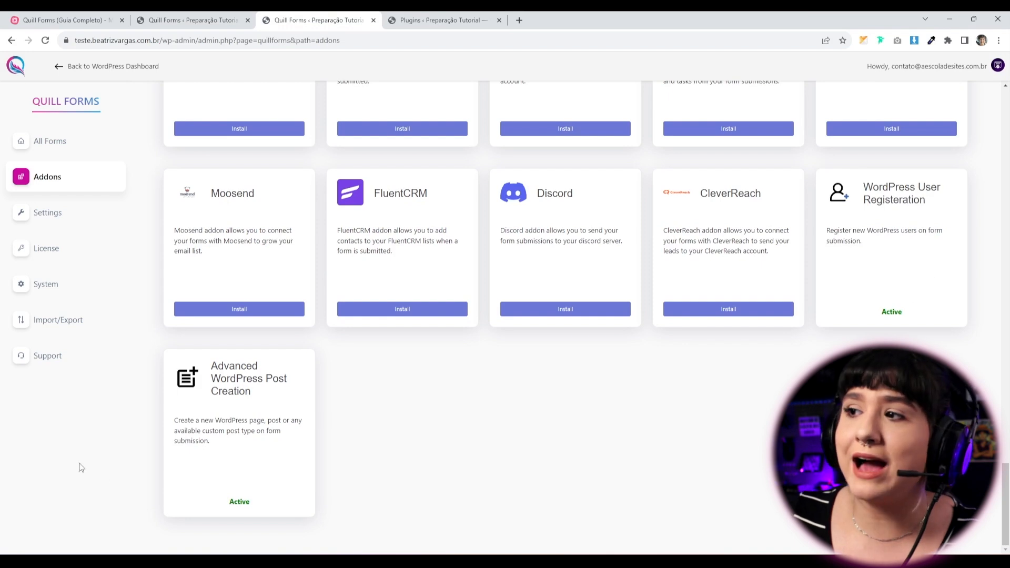
pyautogui.click(201, 23)
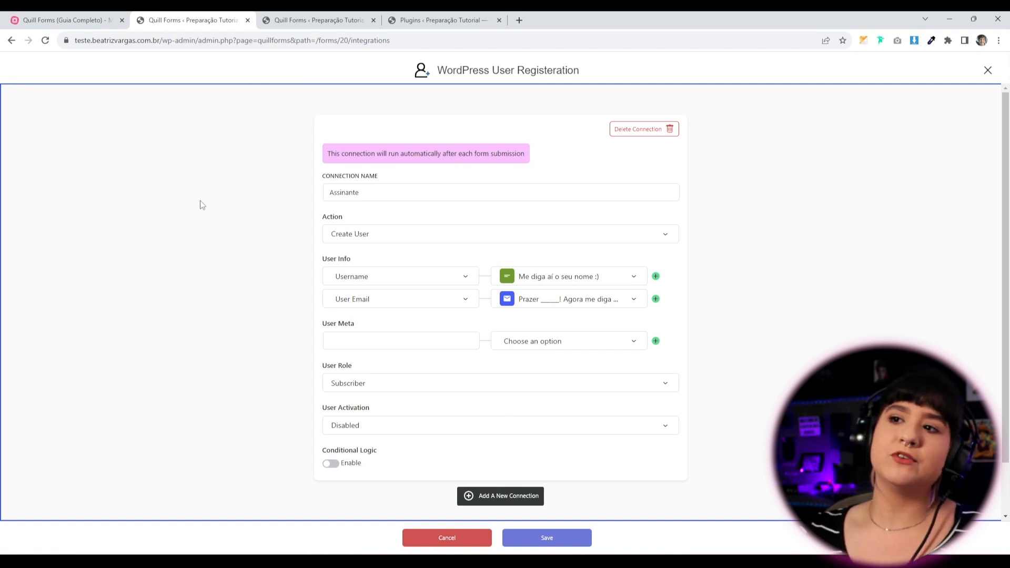
# Keep the action as Create User and set the new users' role to Author.
pyautogui.click(360, 192)
pyautogui.doubleClick(402, 204)
pyautogui.click(440, 228)
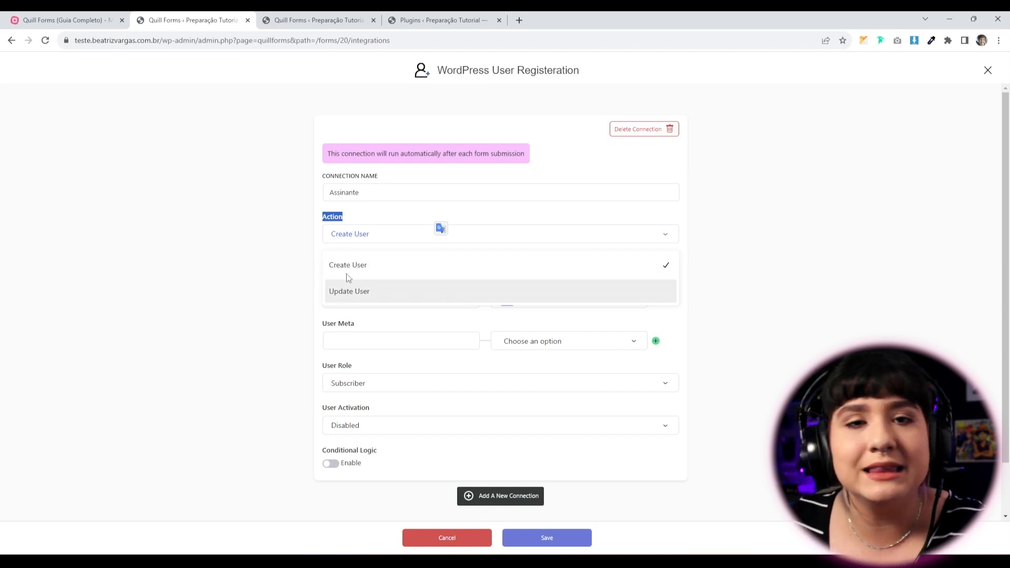
pyautogui.click(189, 330)
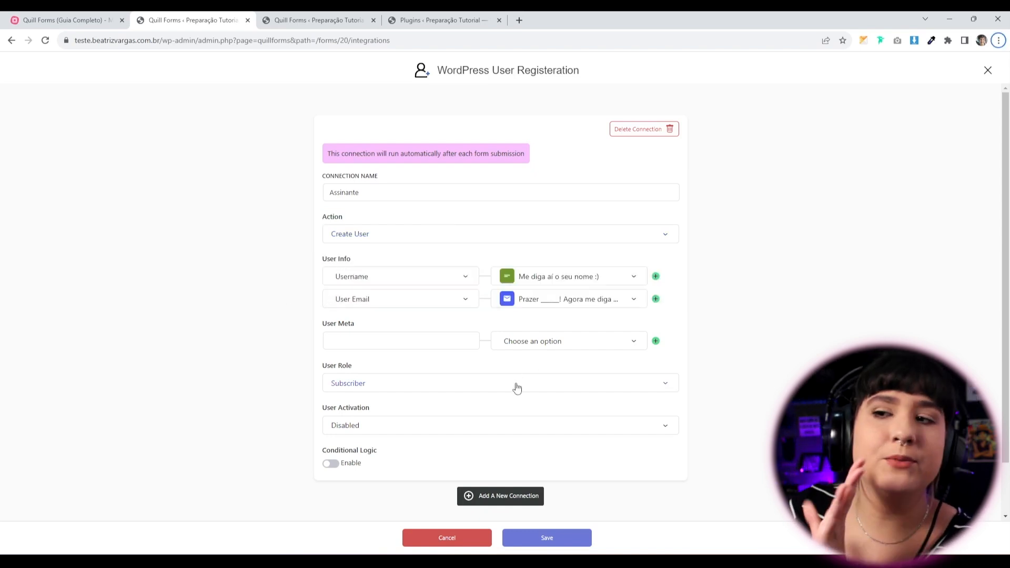
pyautogui.click(491, 383)
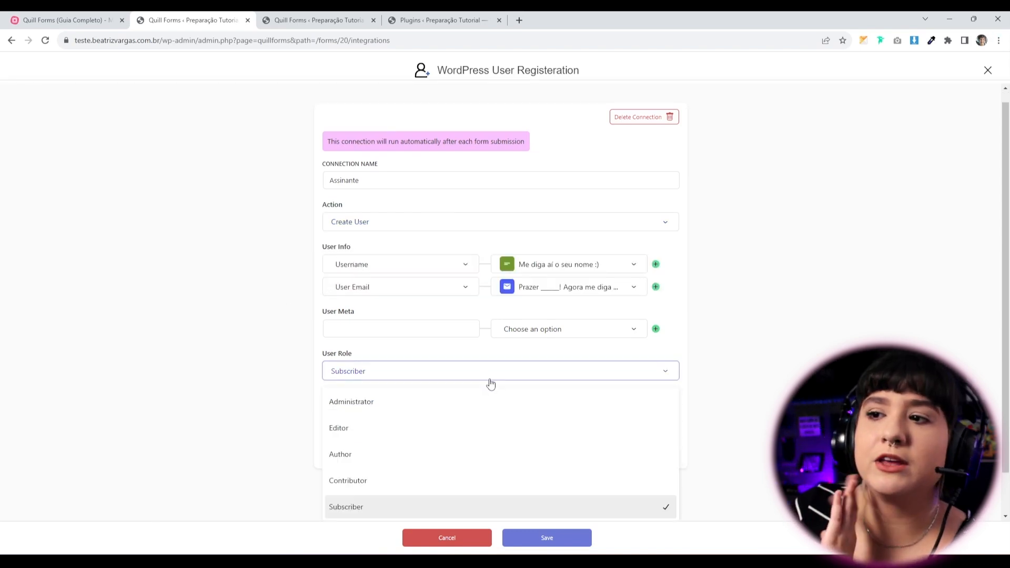
pyautogui.click(347, 459)
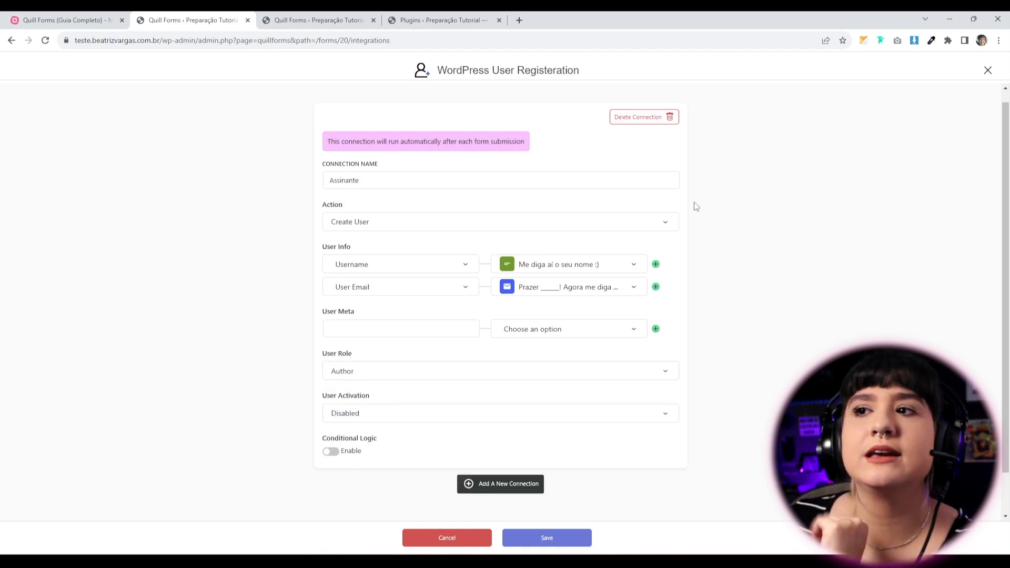
# Rename the connection to 'Criação de autores no WP' and translate the page into Portuguese.
pyautogui.moveTo(446, 178); pyautogui.dragTo(165, 181)
pyautogui.write('CV')
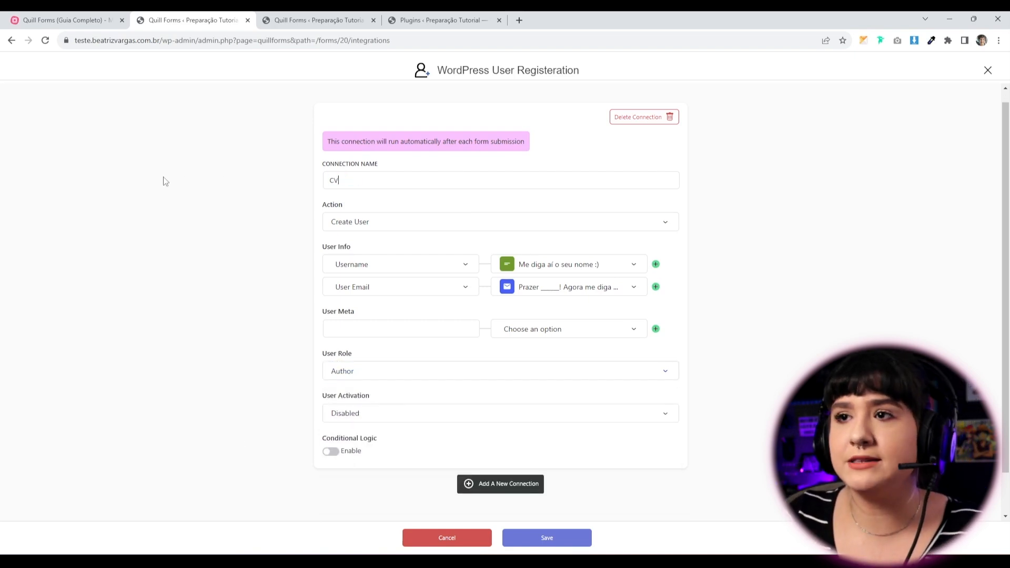
pyautogui.rightClick(158, 223)
pyautogui.click(216, 361)
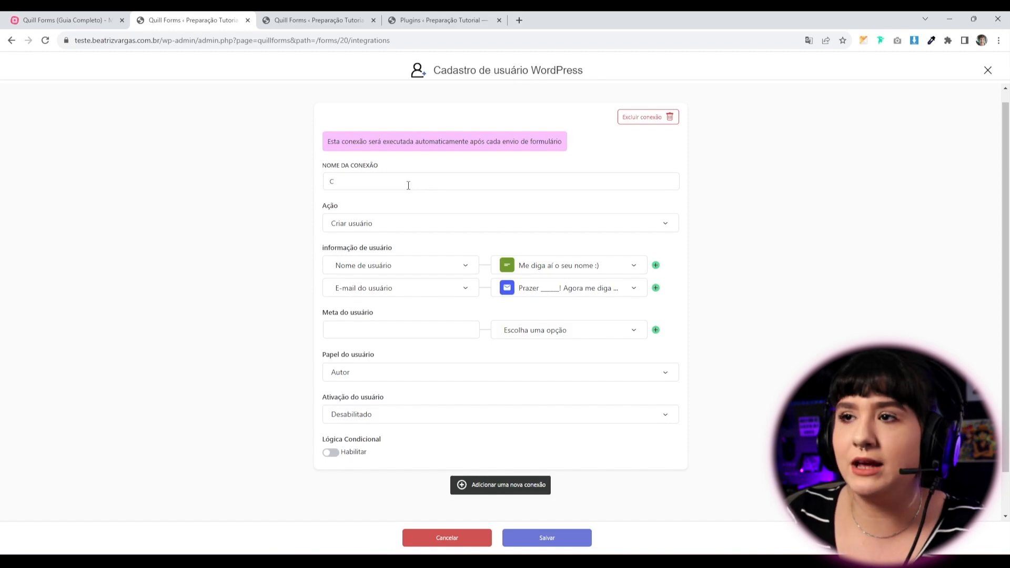
pyautogui.write('Criaç')
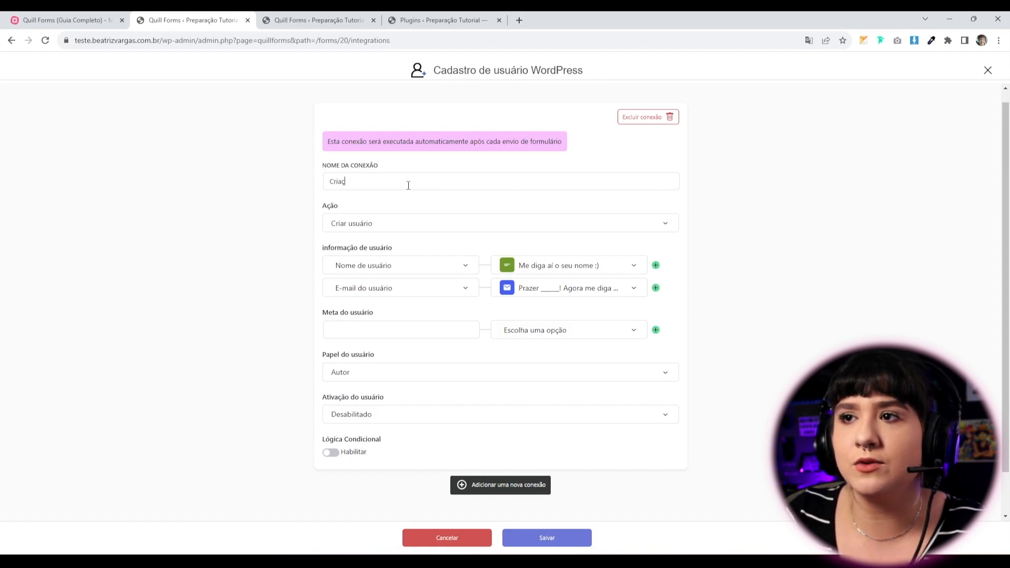
pyautogui.write('ão de autores no WP')
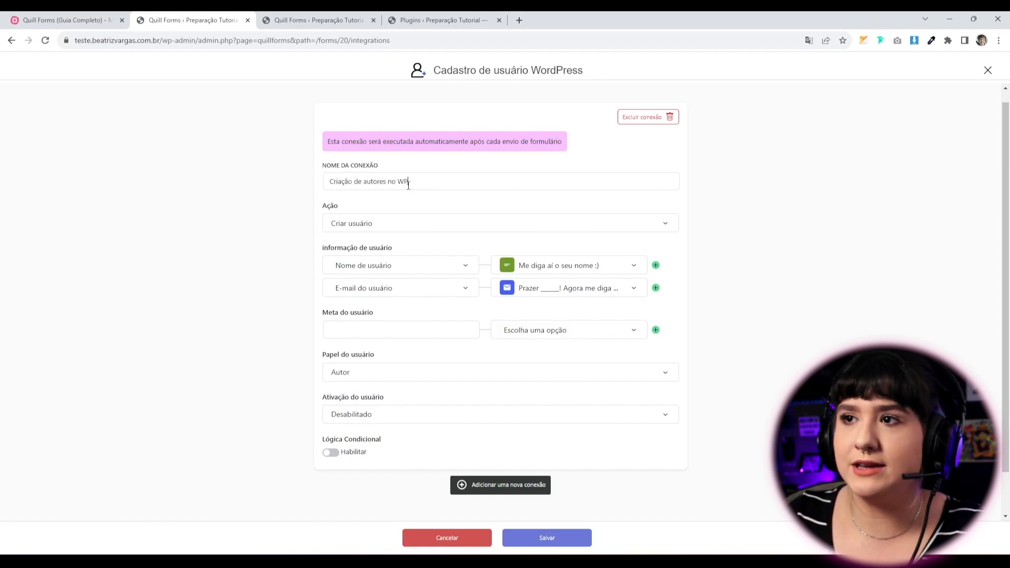
pyautogui.click(379, 222)
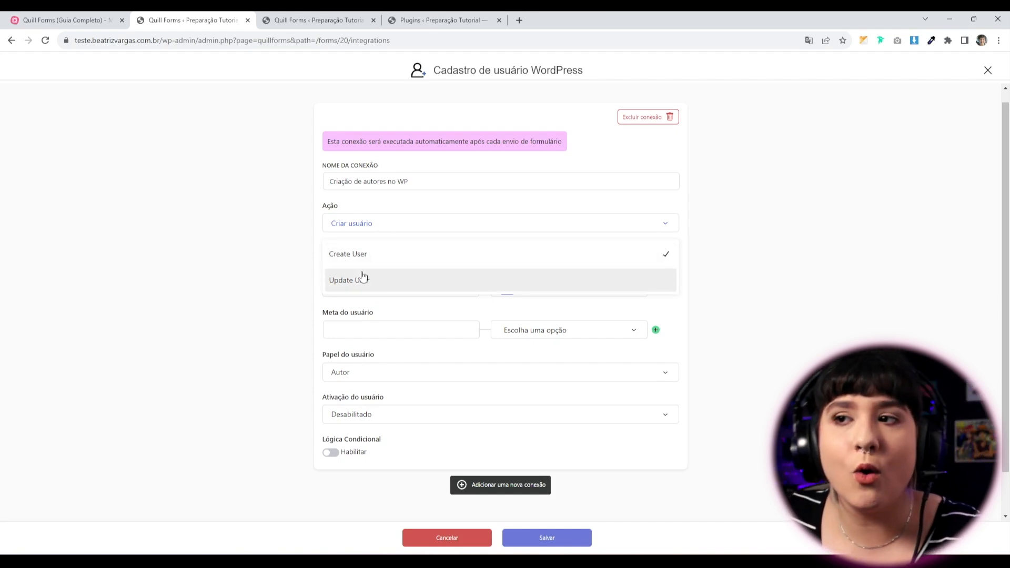
pyautogui.click(347, 259)
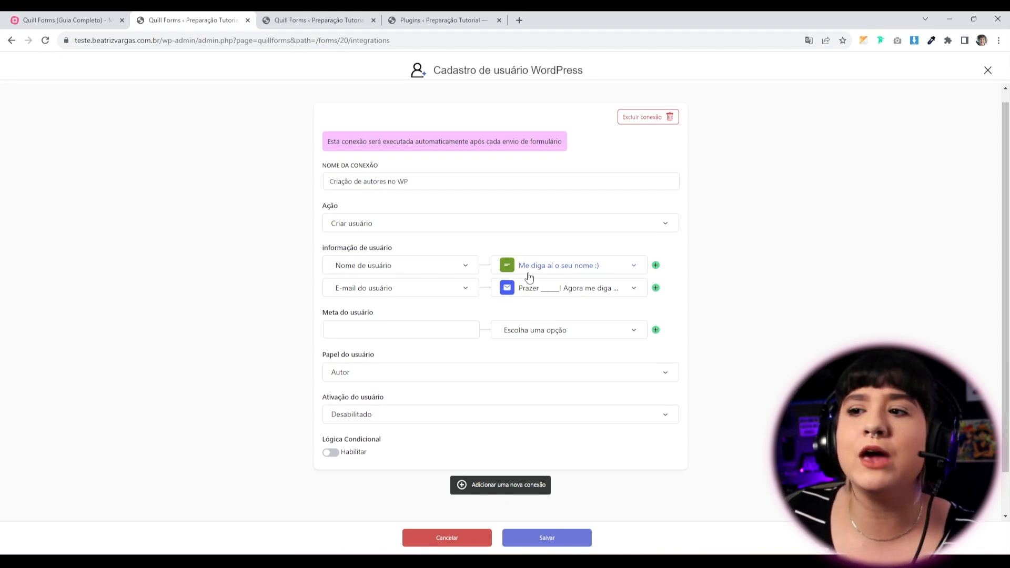
# Add a third user info row set to Bio, leaving it unmapped to any form field.
pyautogui.click(656, 289)
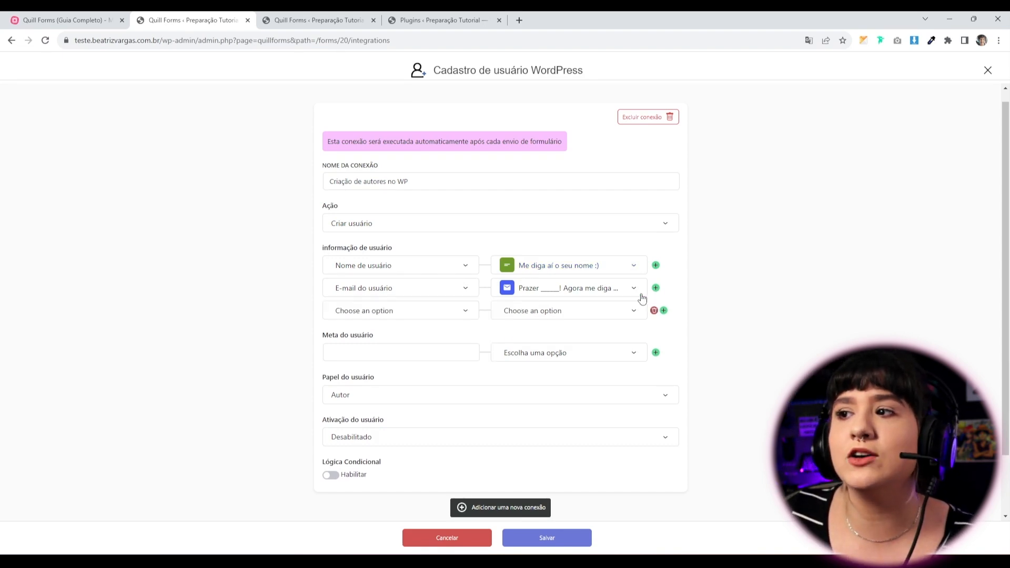
pyautogui.click(408, 316)
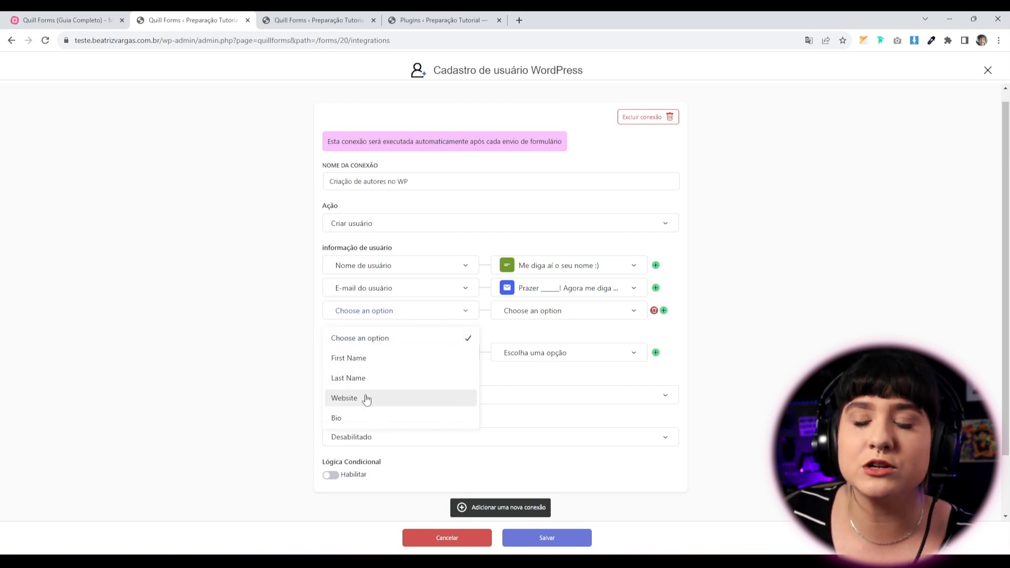
pyautogui.scroll(-2, 354, 418)
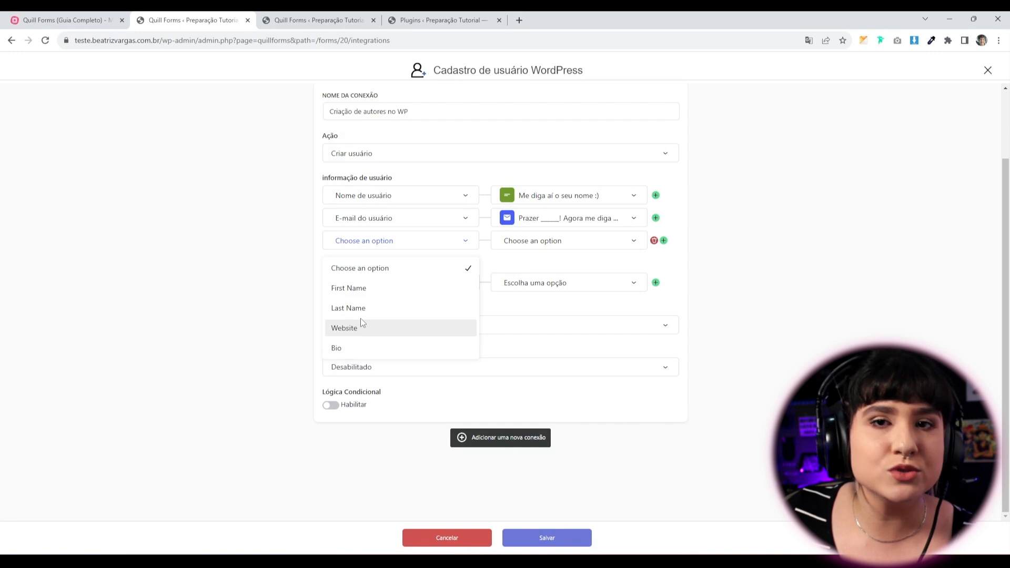
pyautogui.click(359, 348)
pyautogui.click(513, 253)
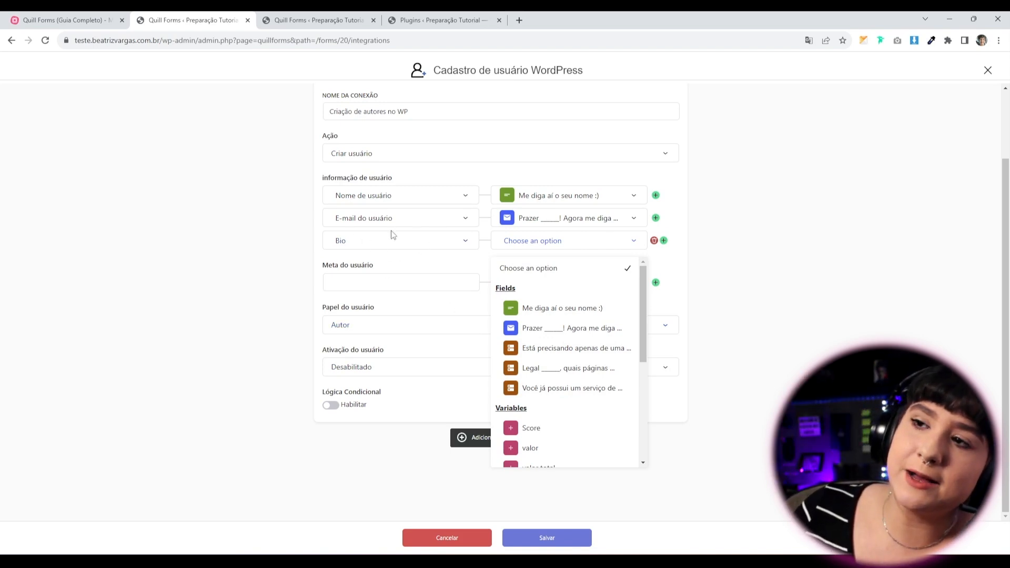
pyautogui.click(244, 293)
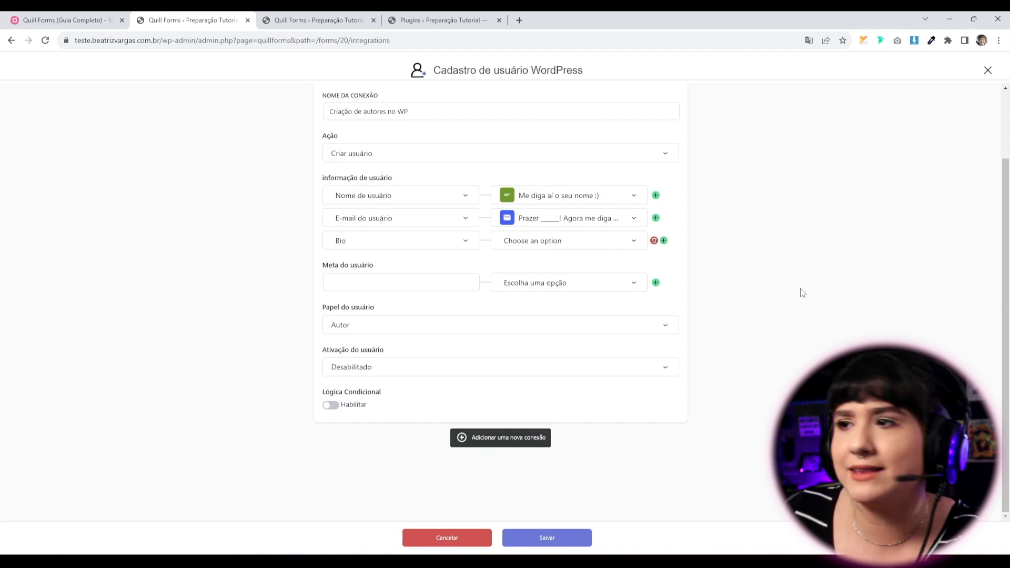
# Check the role and activation settings, keeping Author and Desabilitado.
pyautogui.click(360, 329)
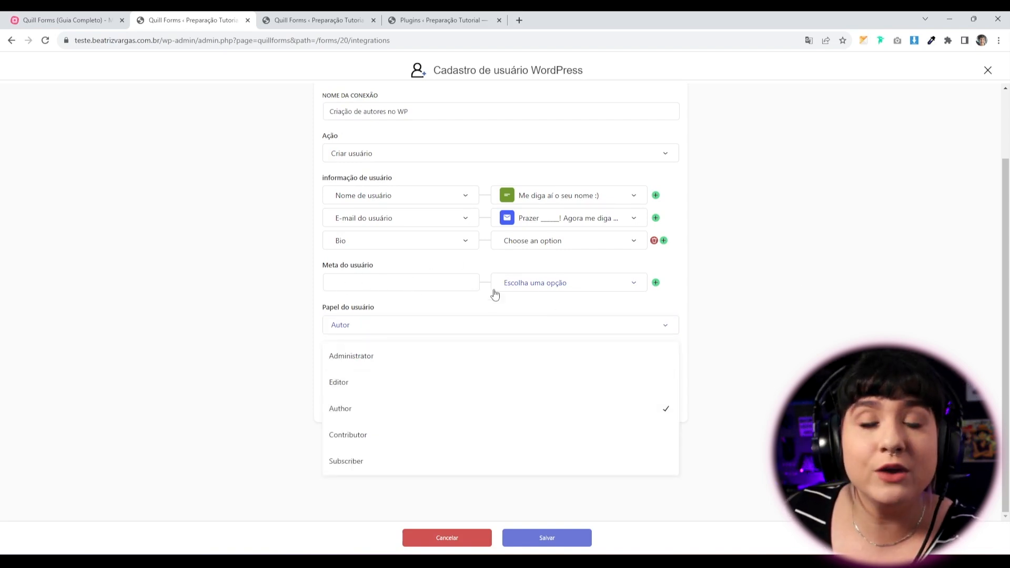
pyautogui.click(408, 413)
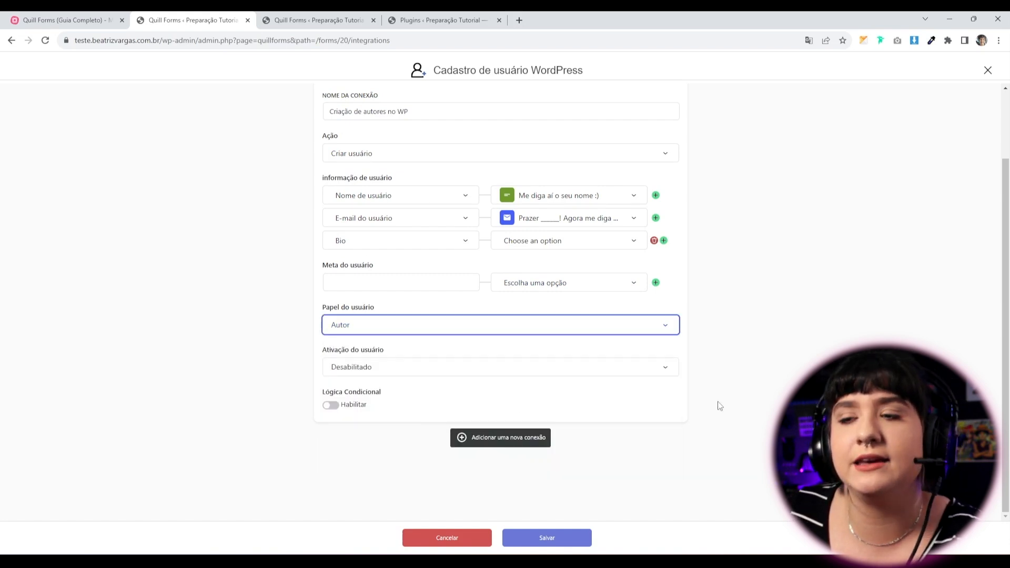
pyautogui.click(761, 435)
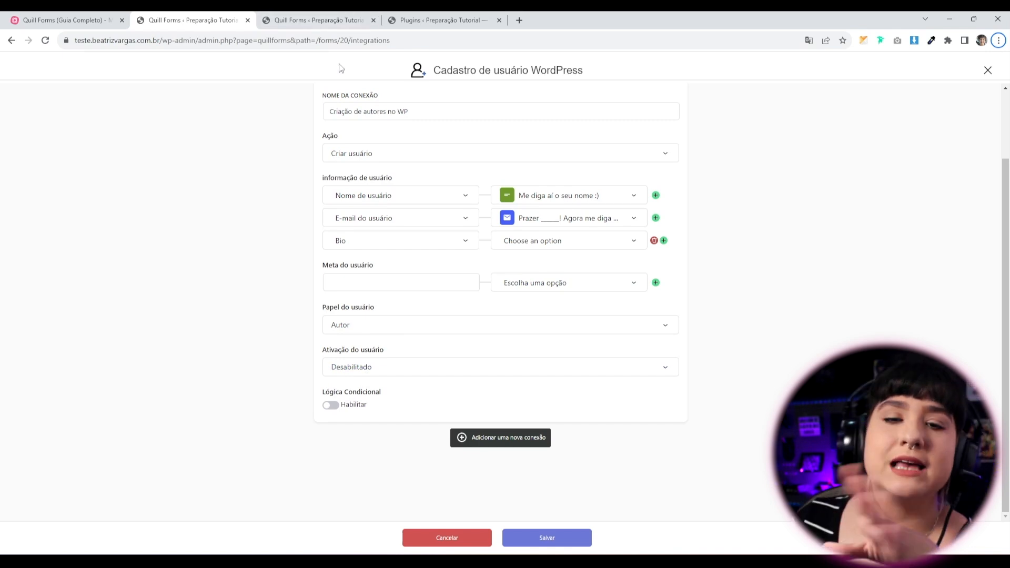
pyautogui.click(424, 372)
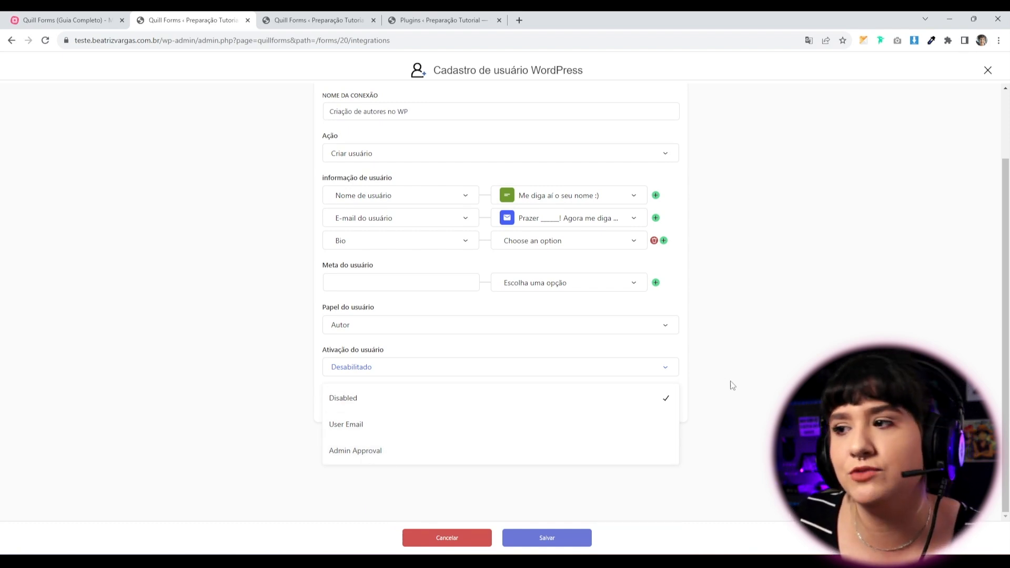
pyautogui.click(612, 295)
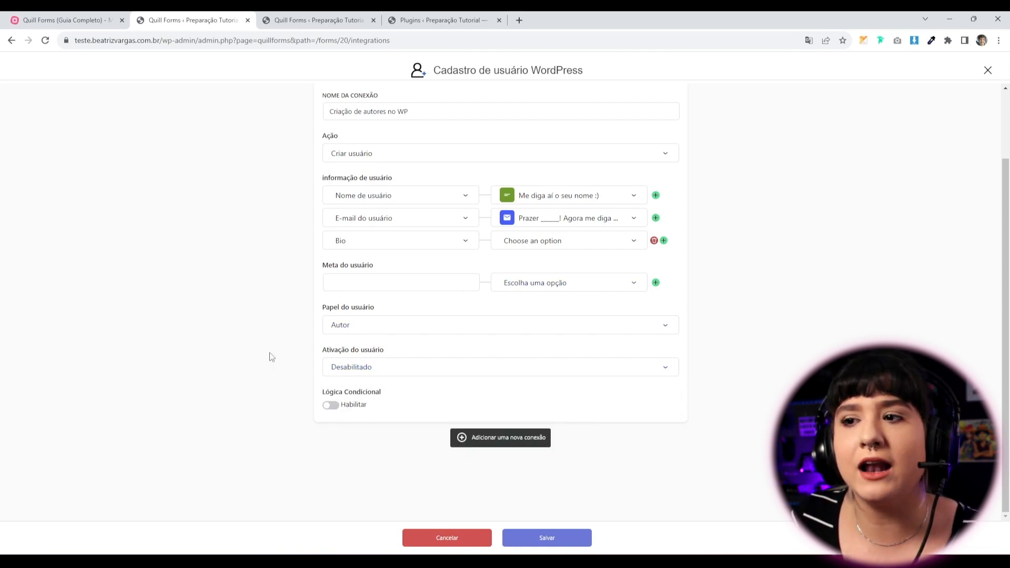
pyautogui.scroll(3, 367, 436)
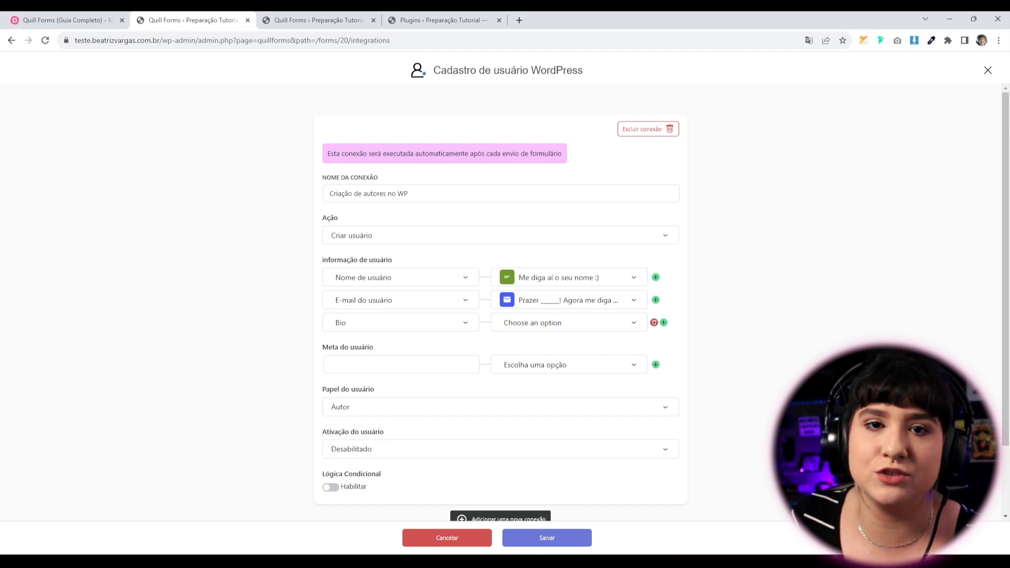
pyautogui.scroll(-2, 499, 300)
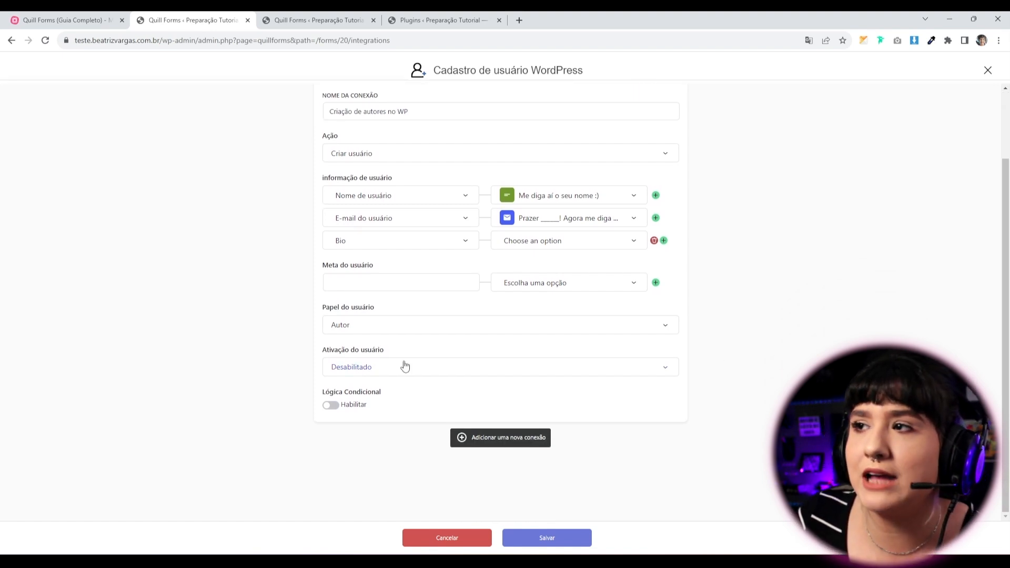
pyautogui.scroll(2, 400, 508)
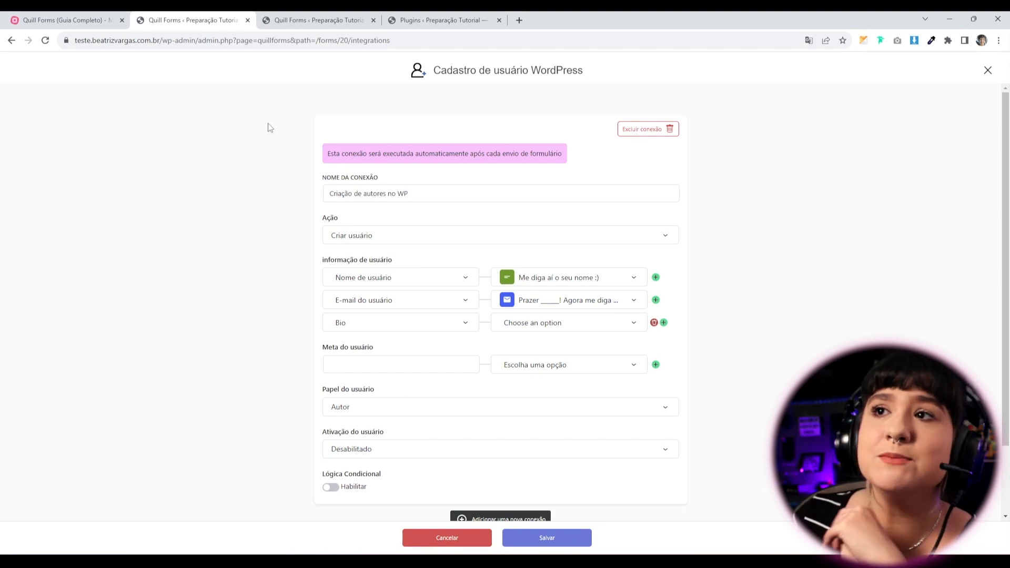
# Return to Integrações and start an Advanced WordPress Post Creation connection.
pyautogui.click(11, 40)
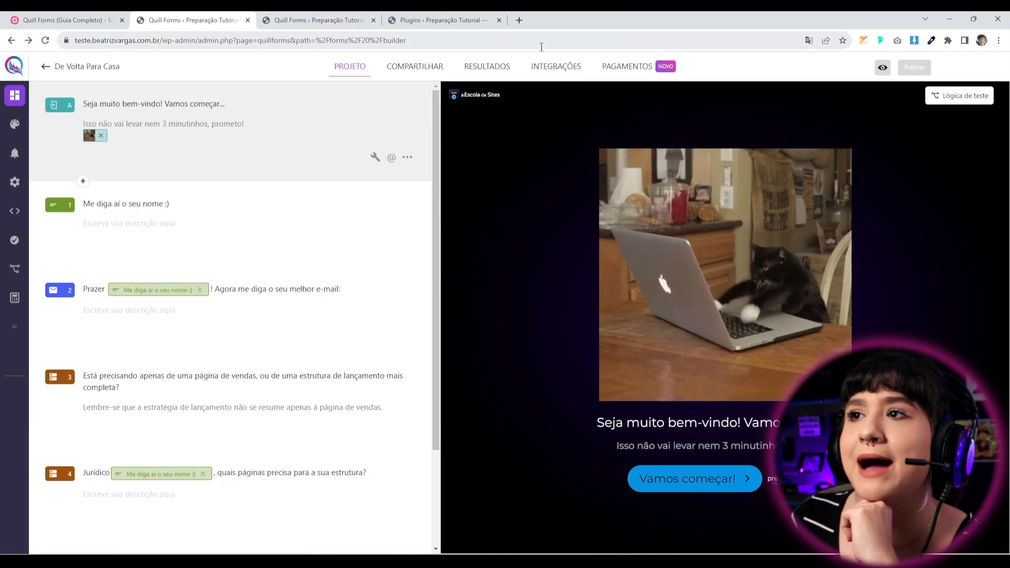
pyautogui.click(553, 64)
pyautogui.scroll(-10, 246, 420)
pyautogui.scroll(-10, 244, 423)
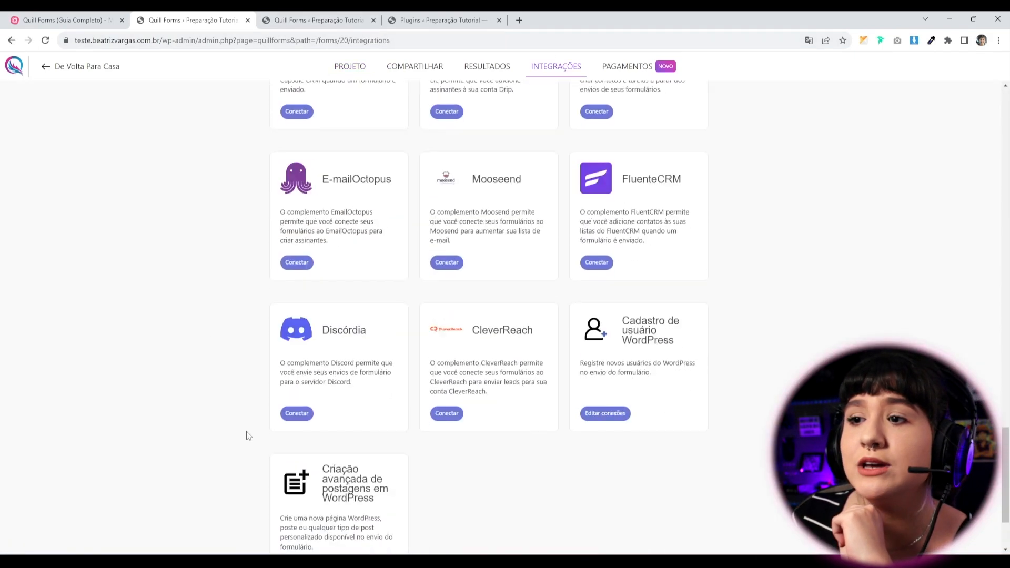
pyautogui.moveTo(273, 359); pyautogui.dragTo(352, 403)
pyautogui.click(526, 455)
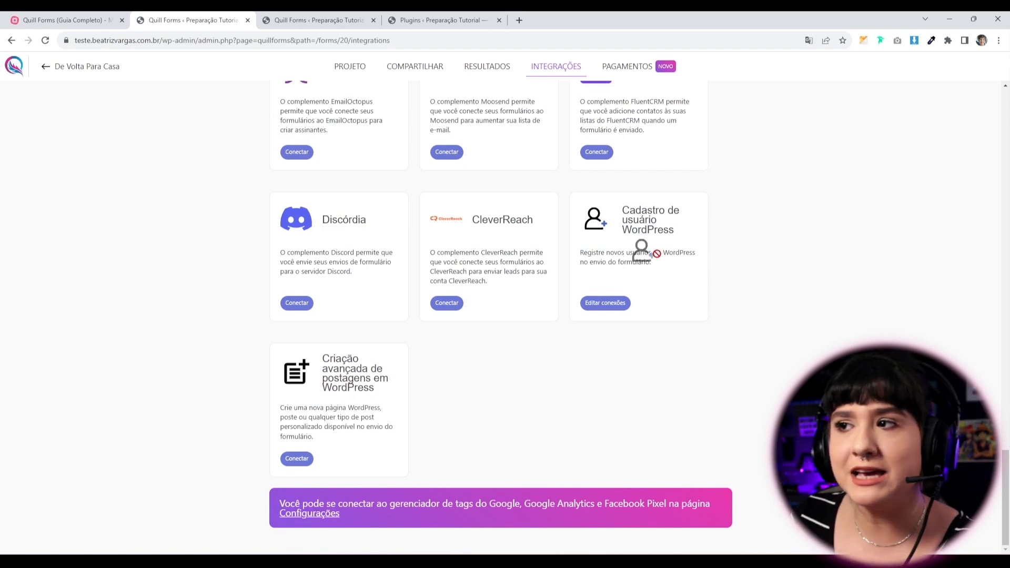
pyautogui.click(295, 465)
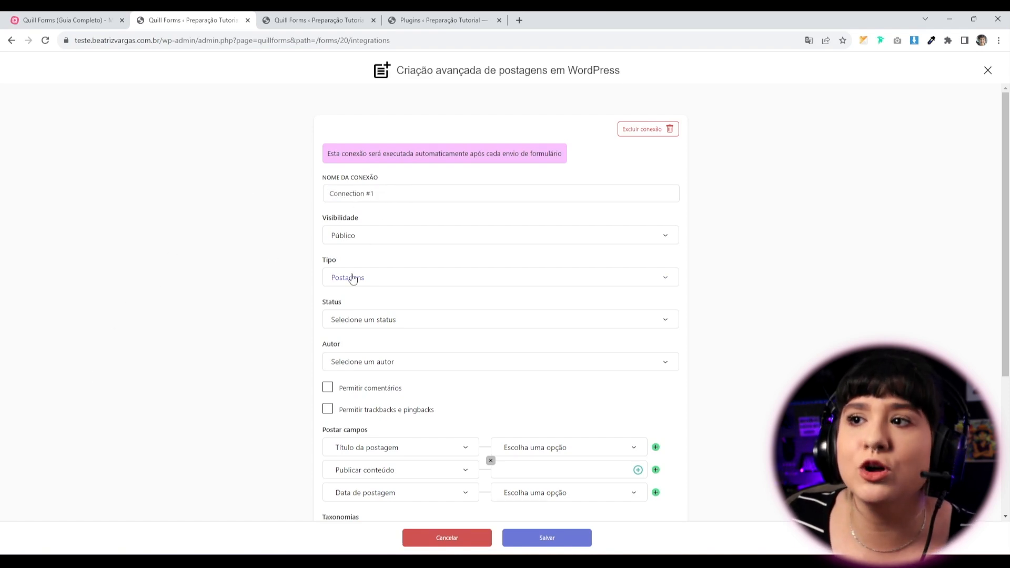
# Inspect the Visibilidade, Tipo and Status options, leaving Público and Postagens unchanged.
pyautogui.click(377, 238)
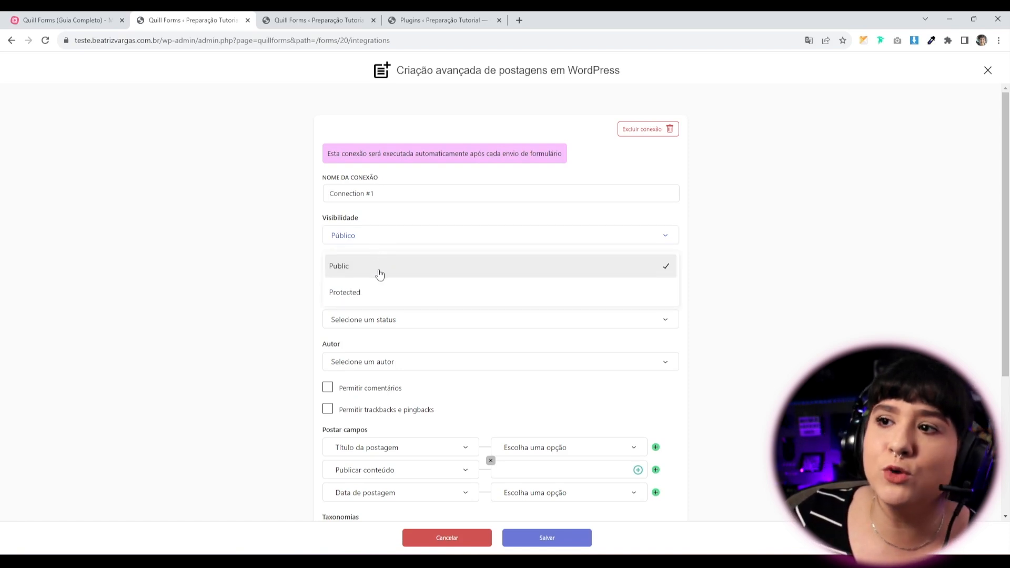
pyautogui.click(129, 323)
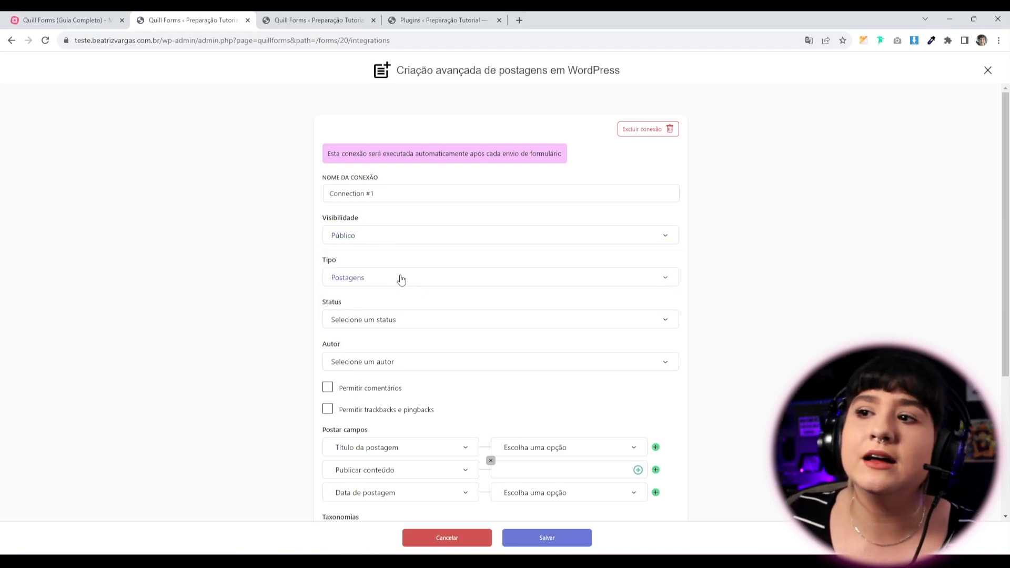
pyautogui.click(401, 278)
pyautogui.click(247, 317)
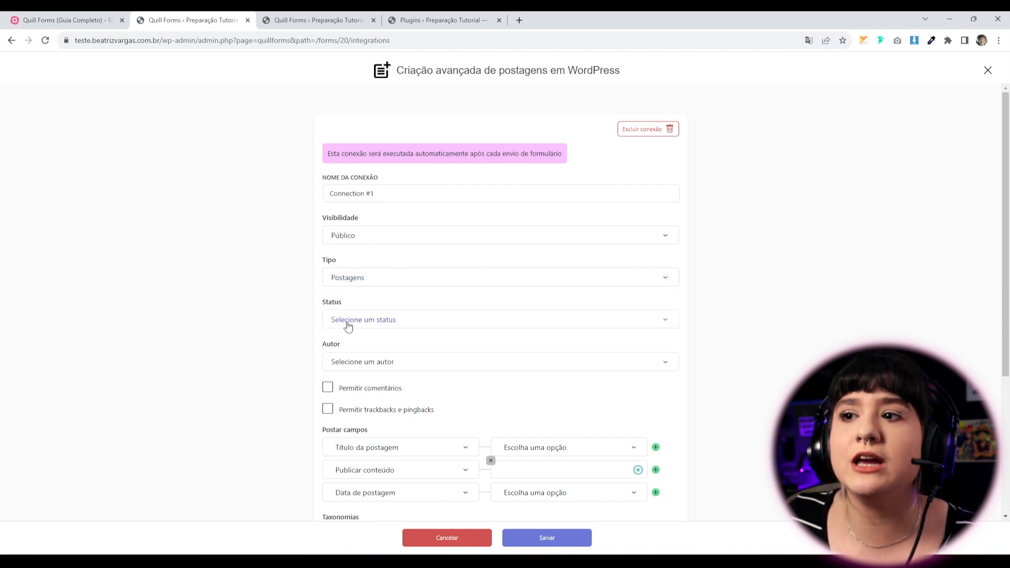
pyautogui.click(345, 320)
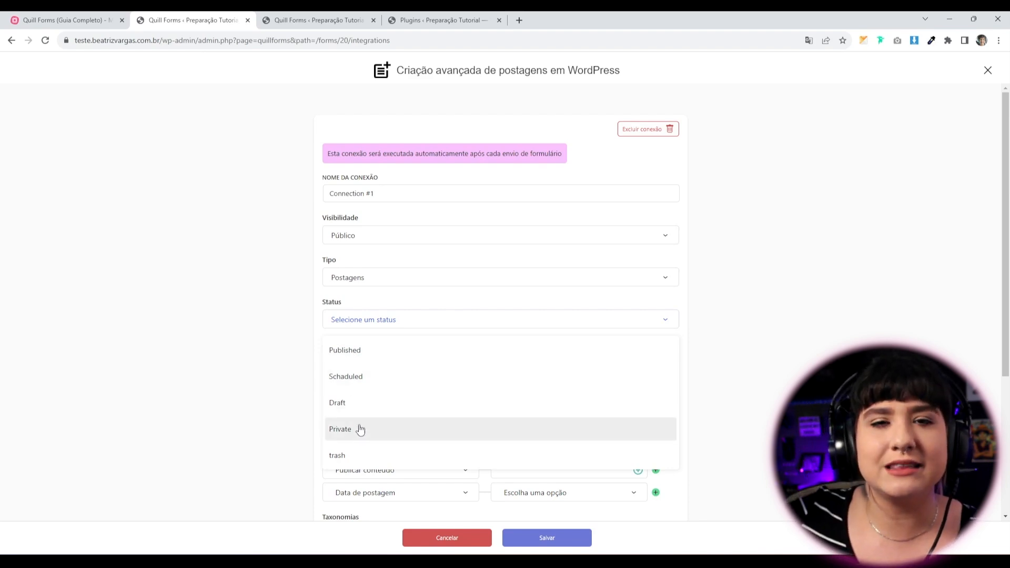
pyautogui.click(719, 393)
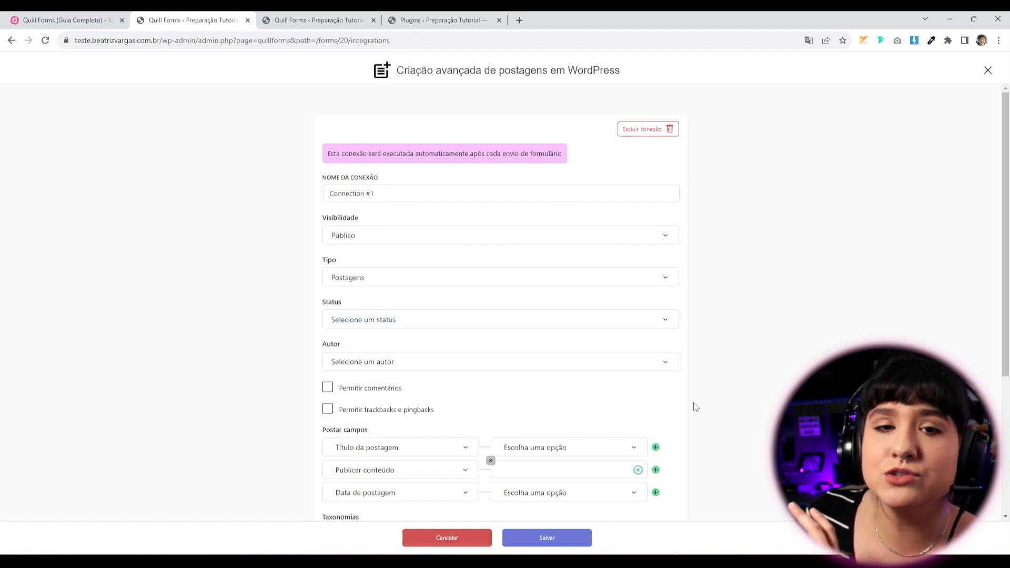
pyautogui.scroll(-3, 694, 406)
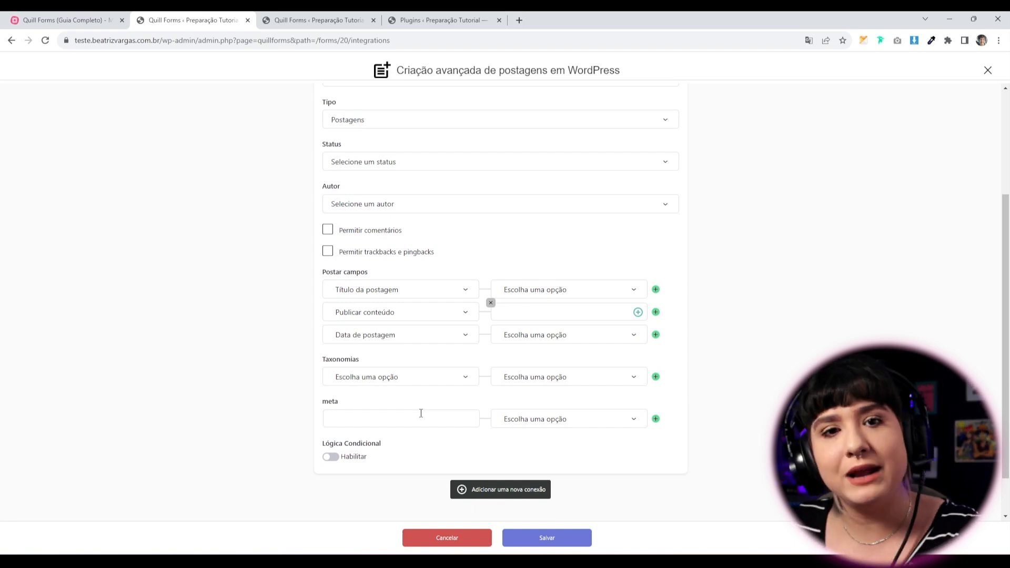
pyautogui.scroll(-1, 420, 413)
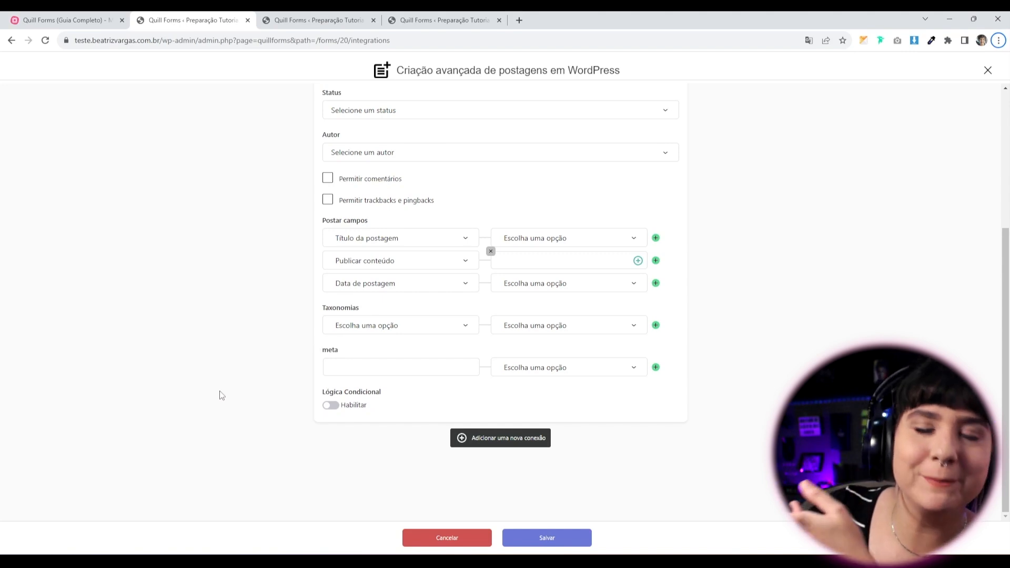
pyautogui.click(187, 168)
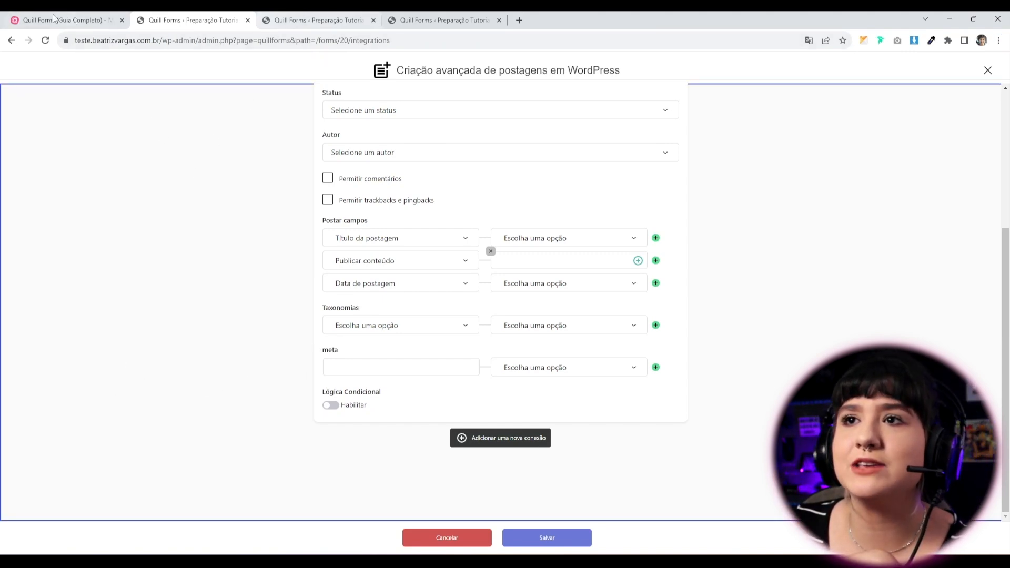
# Return to the MindMeister presentation and advance it to the Compartilhamentos disponíveis topic.
pyautogui.click(12, 40)
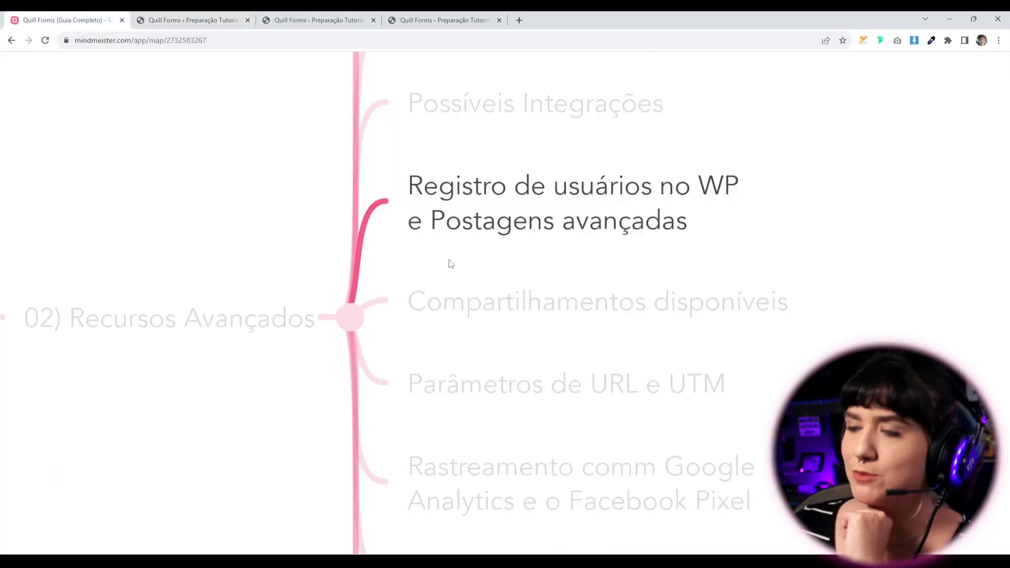
pyautogui.press('Right')
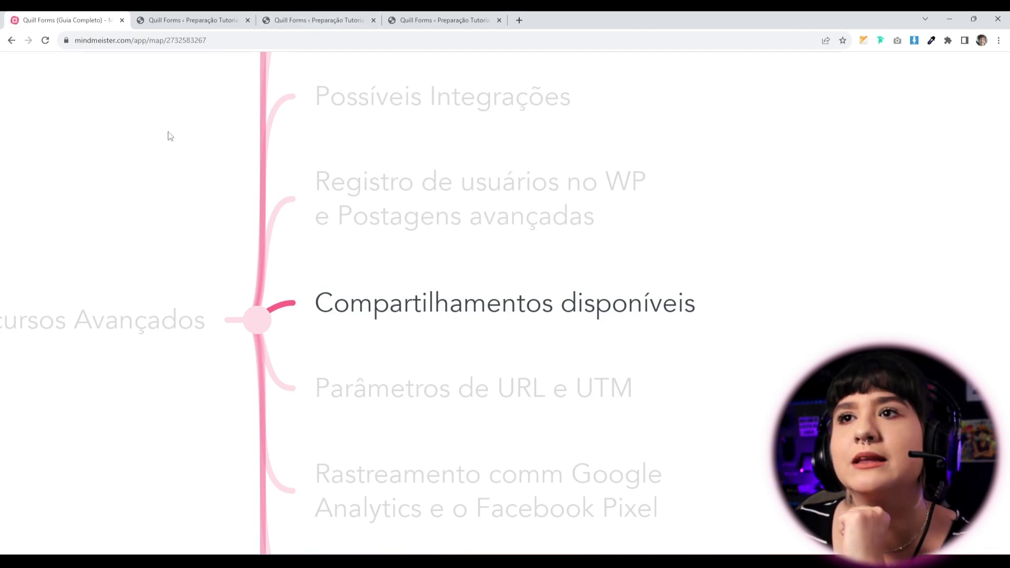
# Copy the Formulário teste form's direct link from its Share page.
pyautogui.click(182, 22)
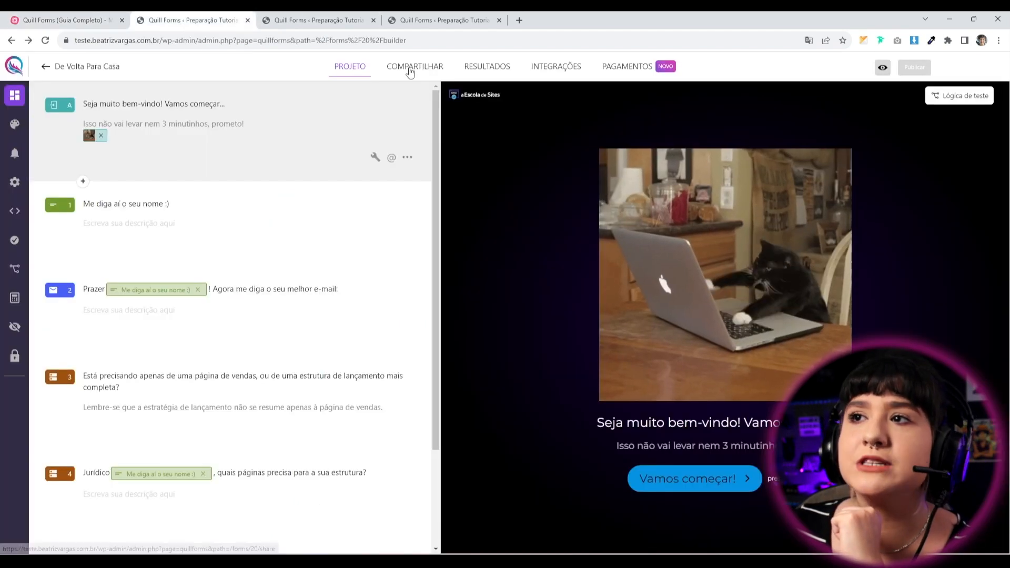
pyautogui.click(413, 67)
pyautogui.scroll(-1, 337, 208)
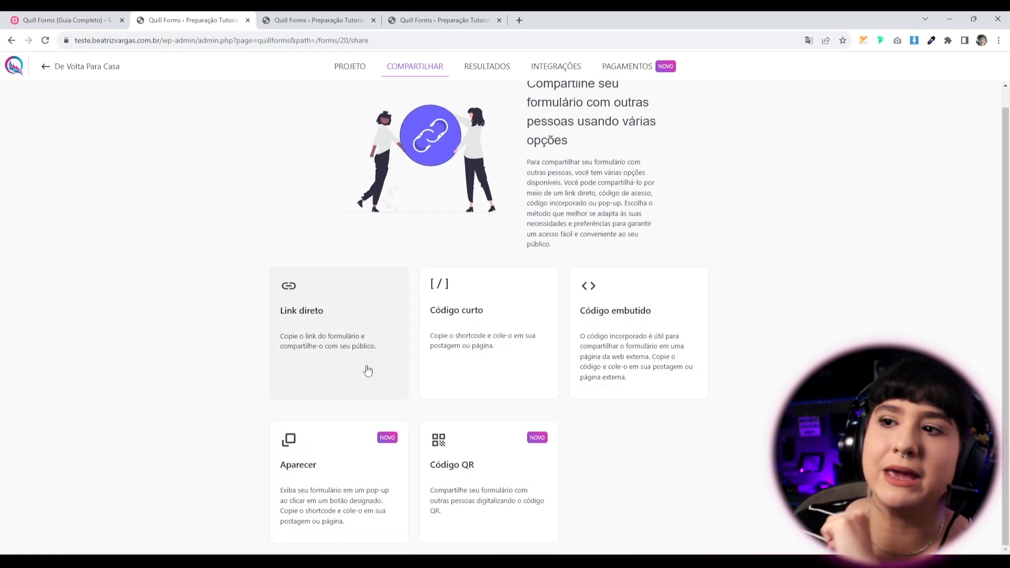
pyautogui.click(327, 349)
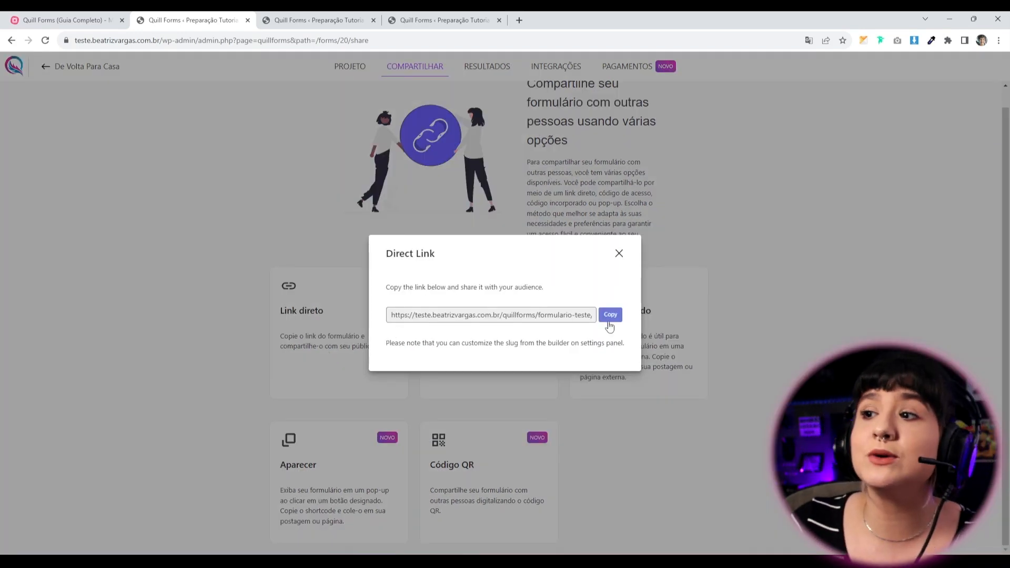
pyautogui.click(605, 319)
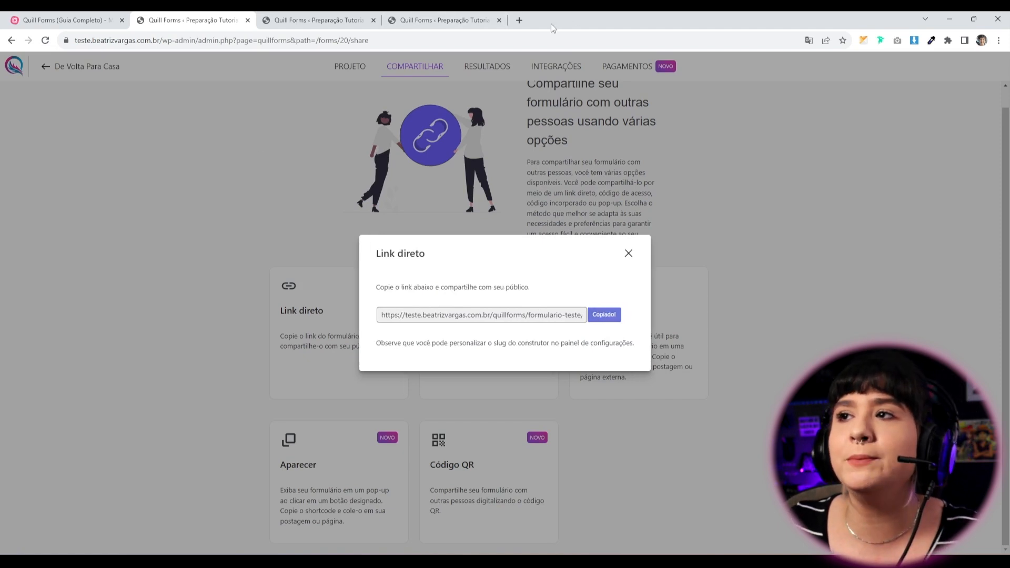
# Paste the copied link into a new tab to load the live form.
pyautogui.click(519, 21)
pyautogui.hotkey('ctrl', 'v')
pyautogui.press('Return')
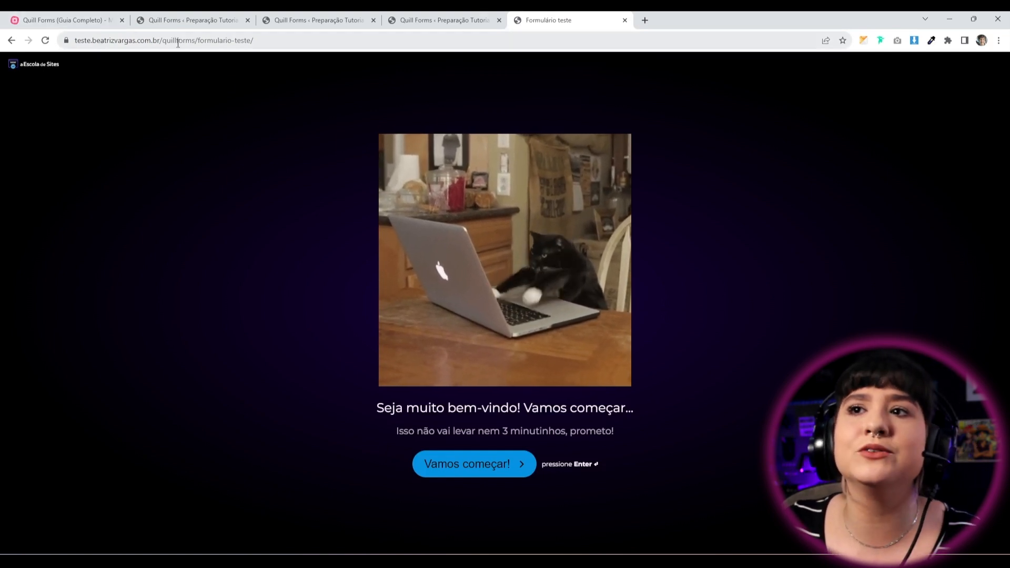
# Highlight the quillforms/formulario-teste/ path in the address bar, then return to the share page.
pyautogui.moveTo(162, 39); pyautogui.dragTo(317, 38)
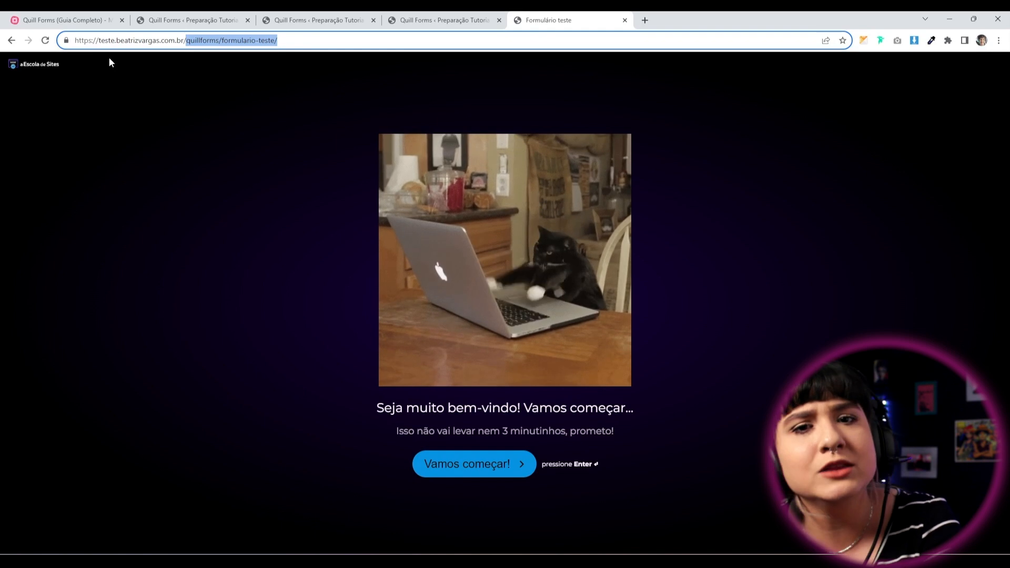
pyautogui.click(102, 353)
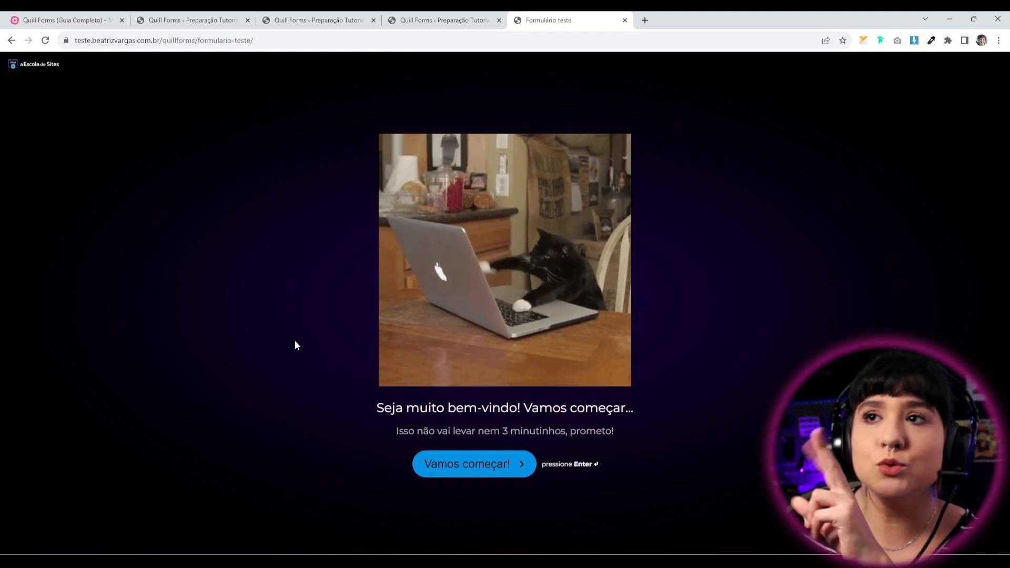
pyautogui.click(209, 21)
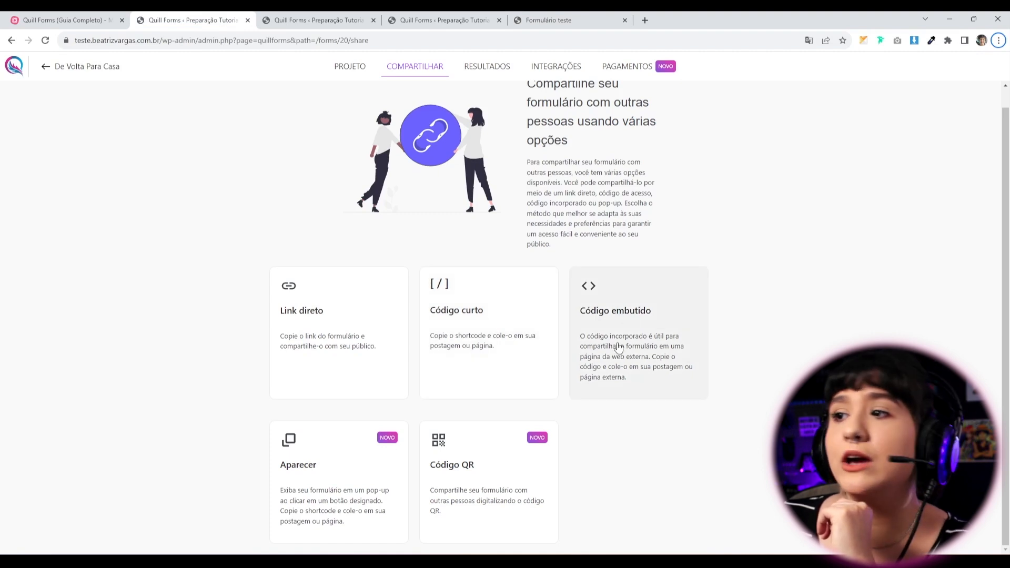
# Reload the share page and select the form's shortcode in the Shortcode window.
pyautogui.press('F5')
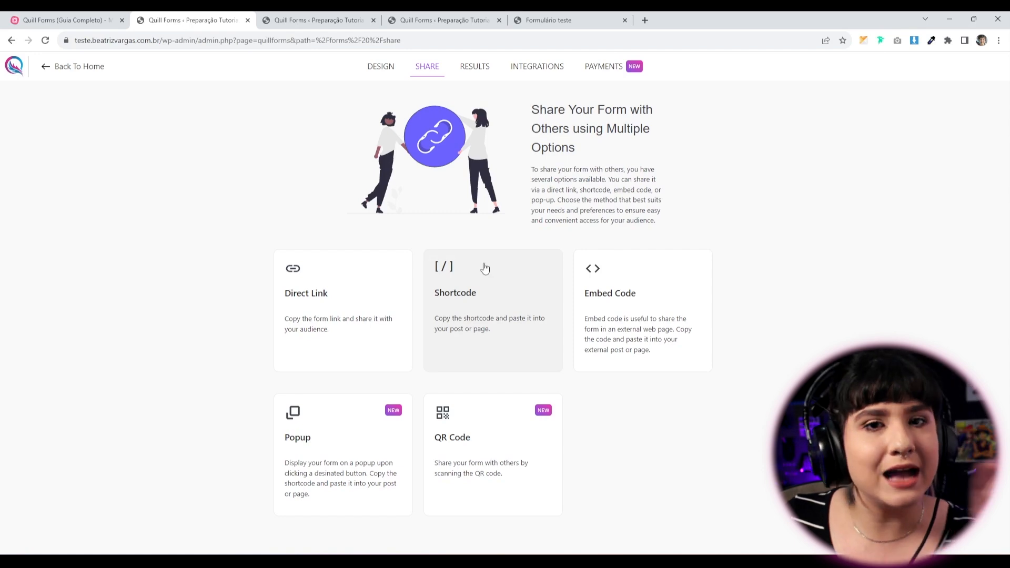
pyautogui.click(485, 319)
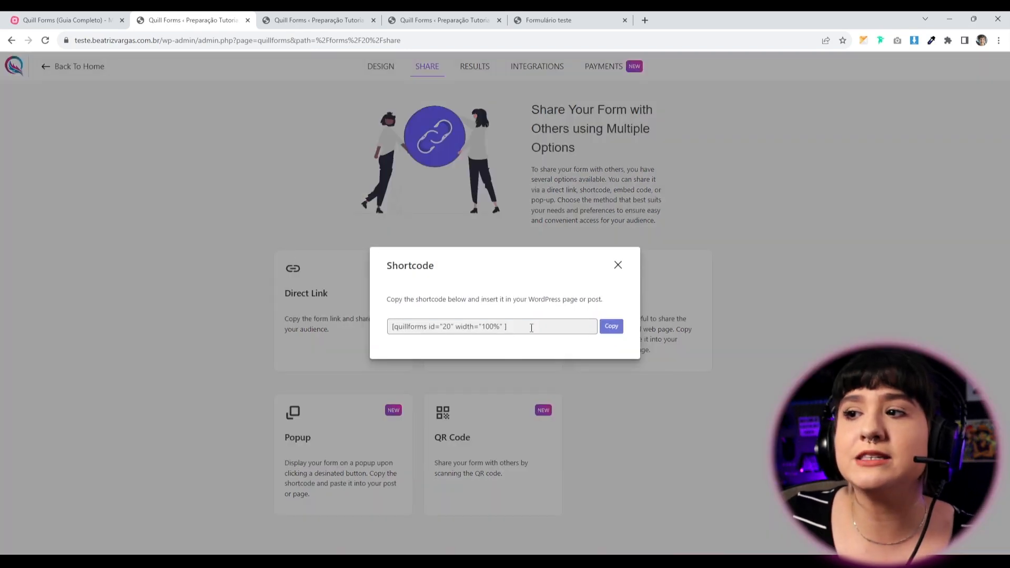
pyautogui.moveTo(531, 327); pyautogui.dragTo(272, 329)
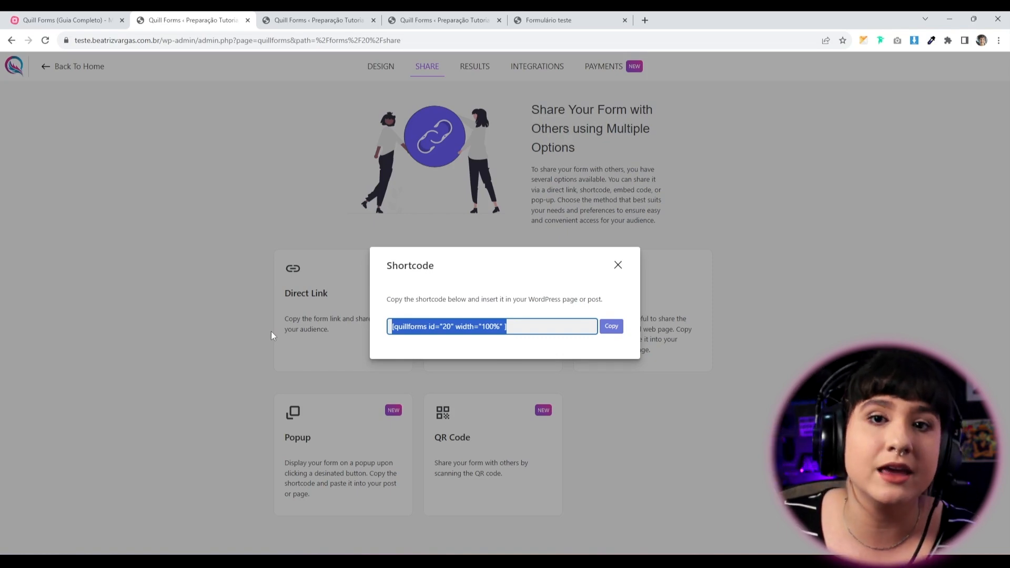
pyautogui.click(618, 265)
# Copy the form's iframe embed code, then go to the Addons page tab.
pyautogui.click(629, 286)
pyautogui.moveTo(396, 324); pyautogui.dragTo(606, 324)
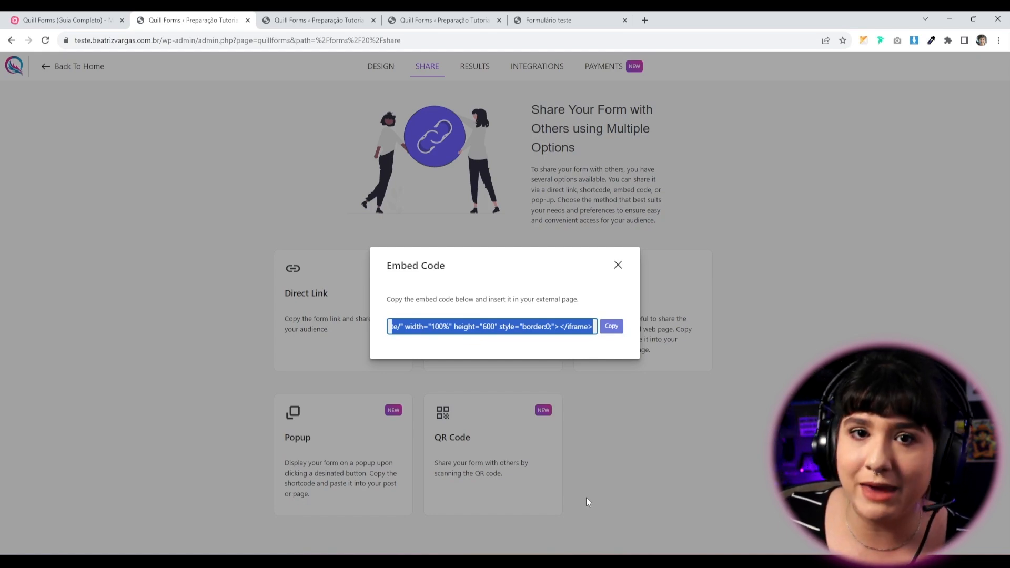
pyautogui.click(610, 326)
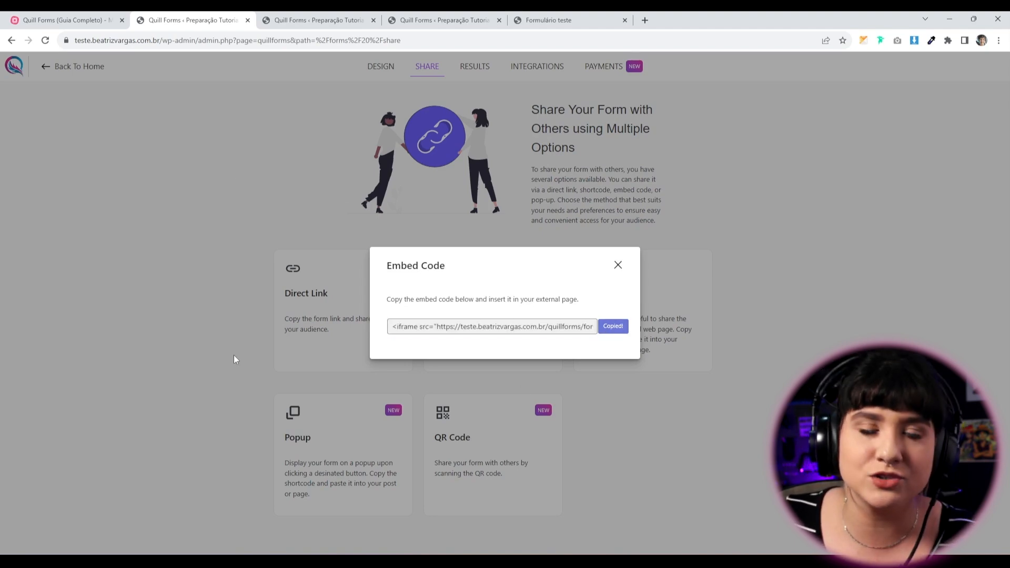
pyautogui.click(284, 20)
pyautogui.click(392, 19)
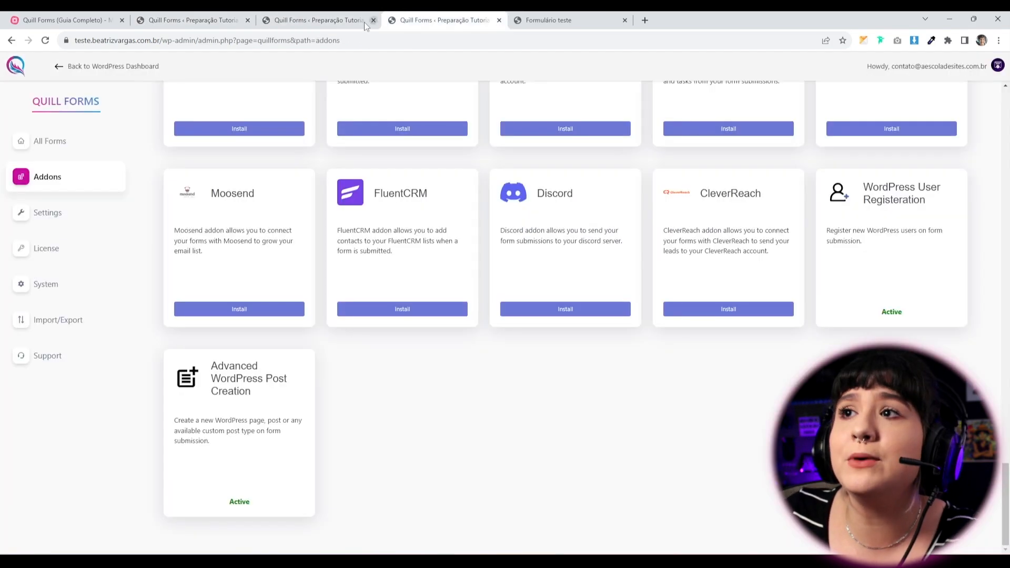
# Highlight the live Formulário teste page's URL path, then return to the share page.
pyautogui.click(523, 16)
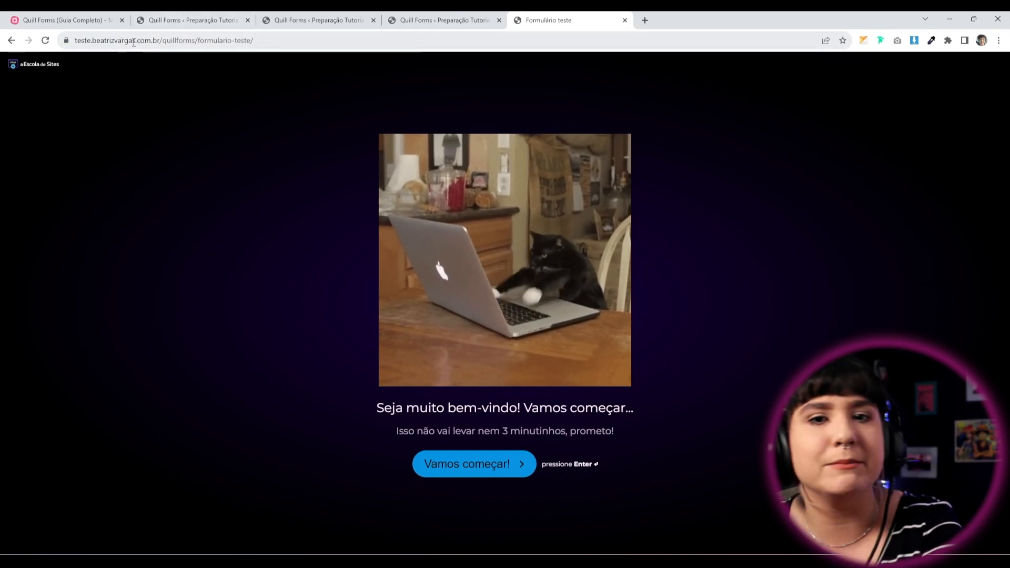
pyautogui.moveTo(163, 41); pyautogui.dragTo(339, 43)
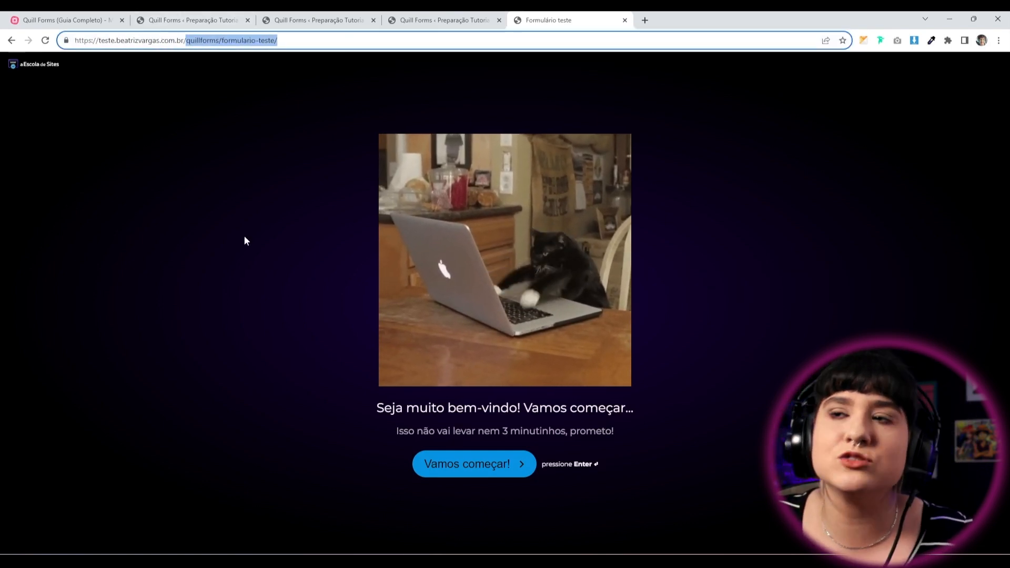
pyautogui.click(166, 348)
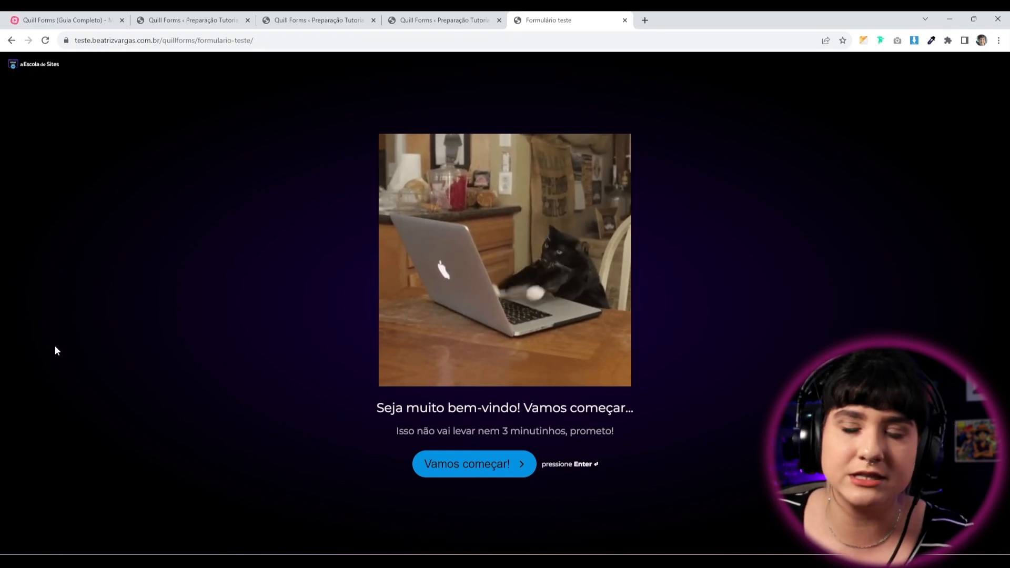
pyautogui.click(220, 17)
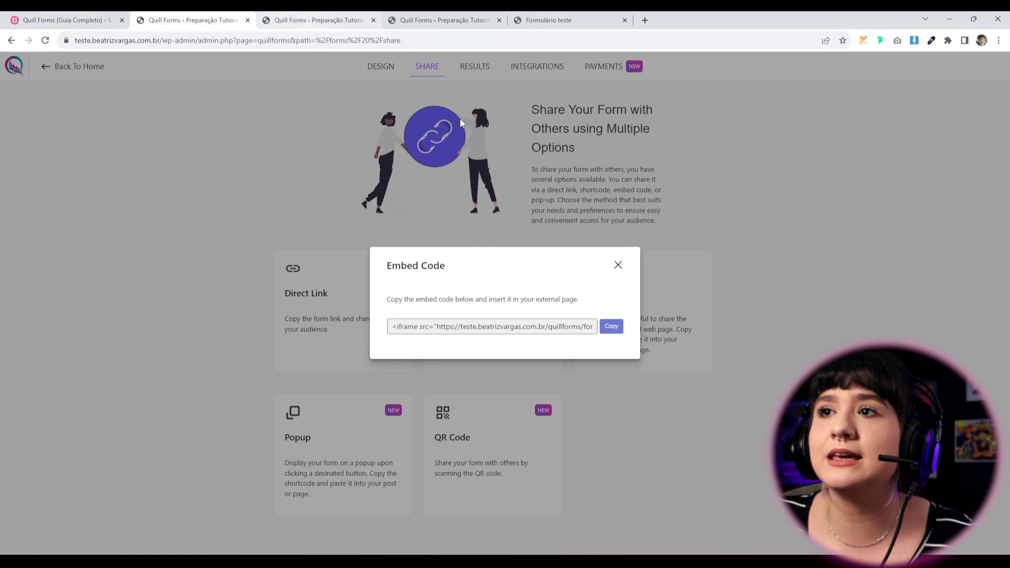
# Close the Embed Code dialog, then preview the Popup settings and the QR code, closing each.
pyautogui.click(618, 265)
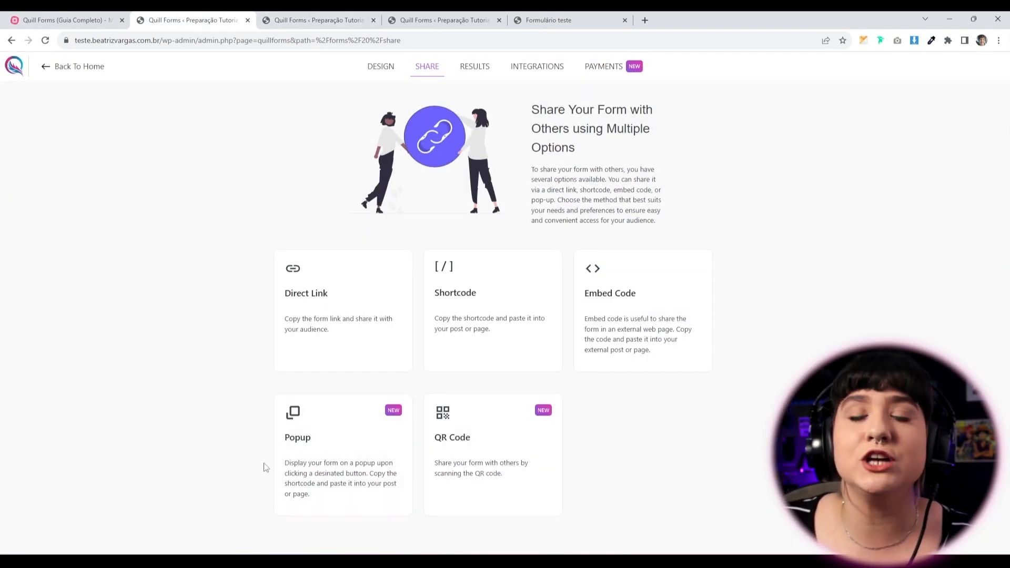
pyautogui.click(295, 462)
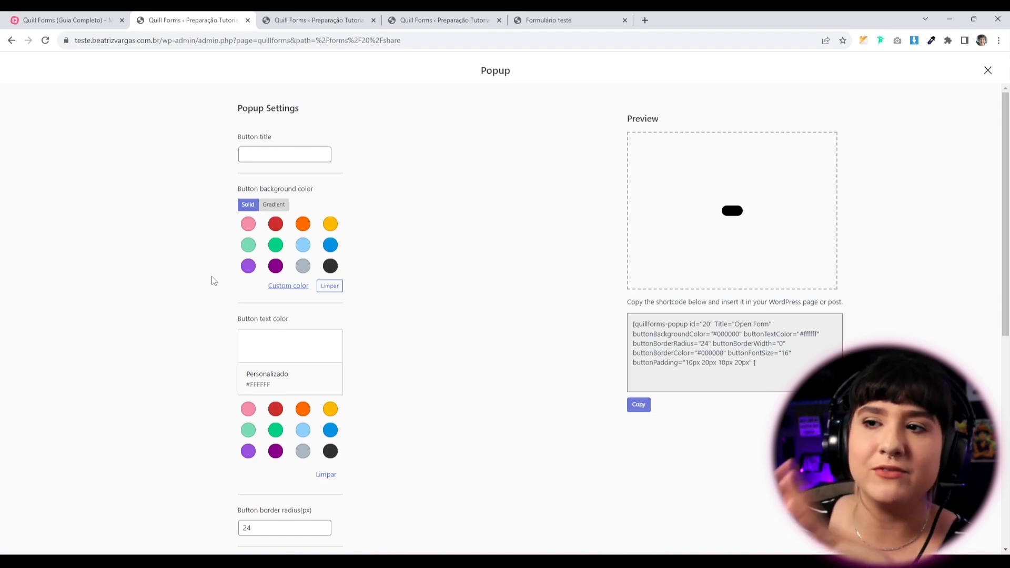
pyautogui.click(987, 70)
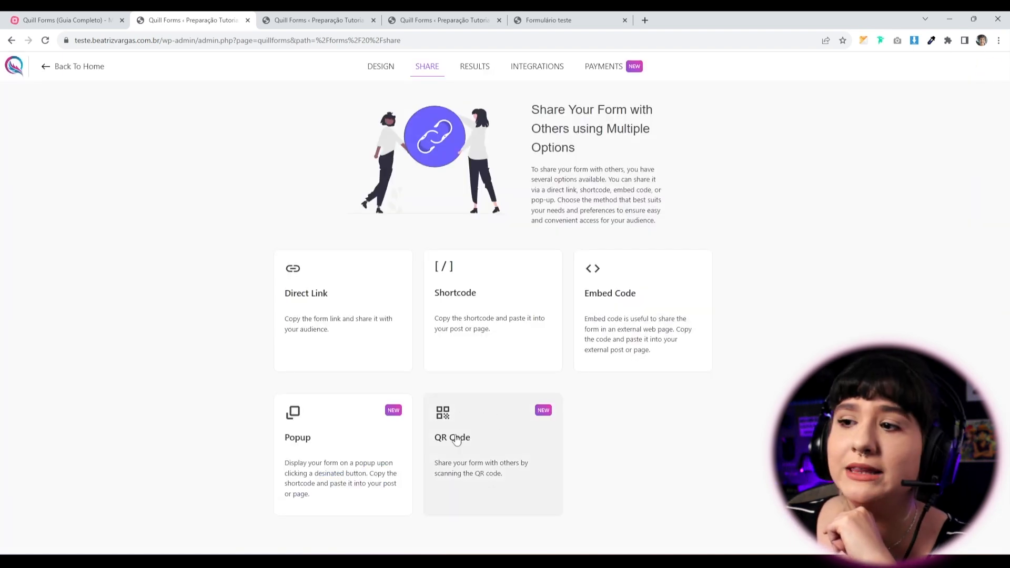
pyautogui.click(527, 498)
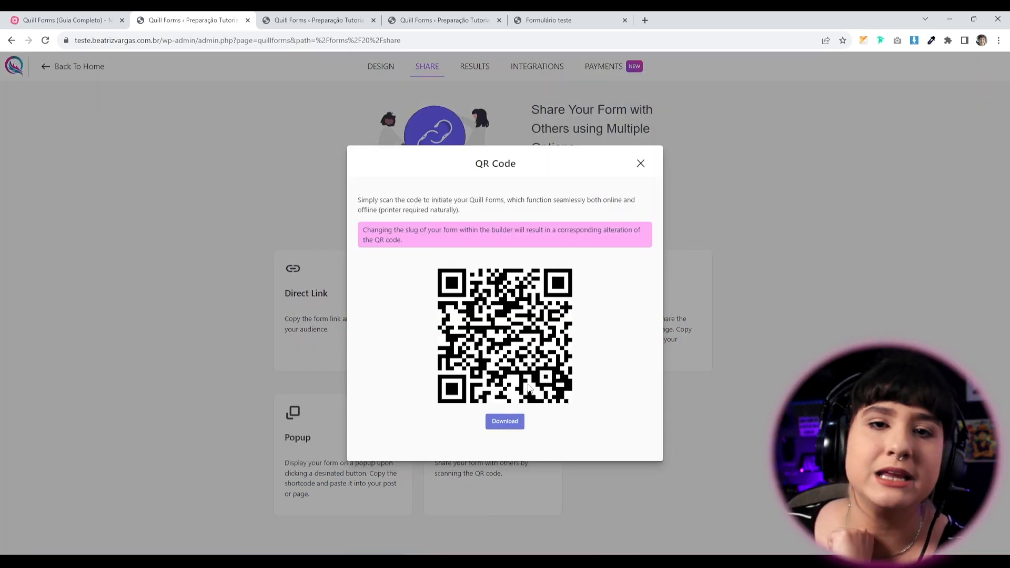
pyautogui.click(640, 163)
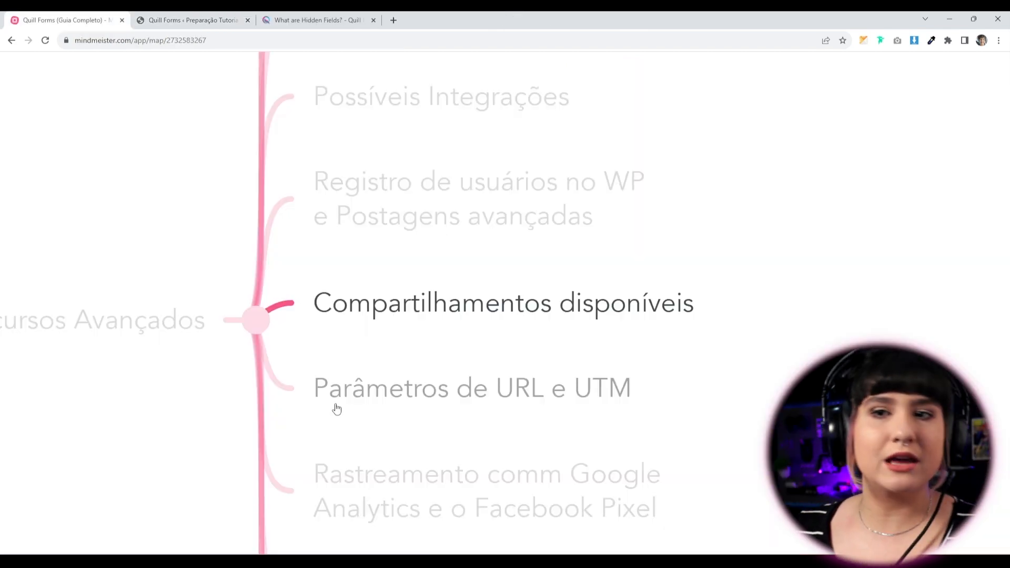
# Advance MindMeister to Parâmetros de URL e UTM, then highlight the Hidden Fields addon description.
pyautogui.press('Right')
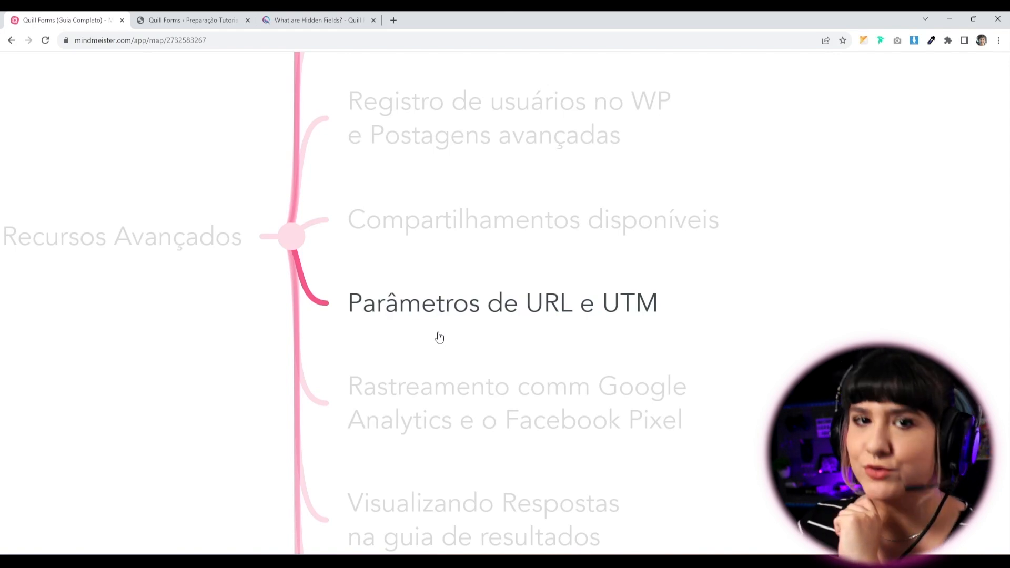
pyautogui.hotkey('ctrl', 'Tab')
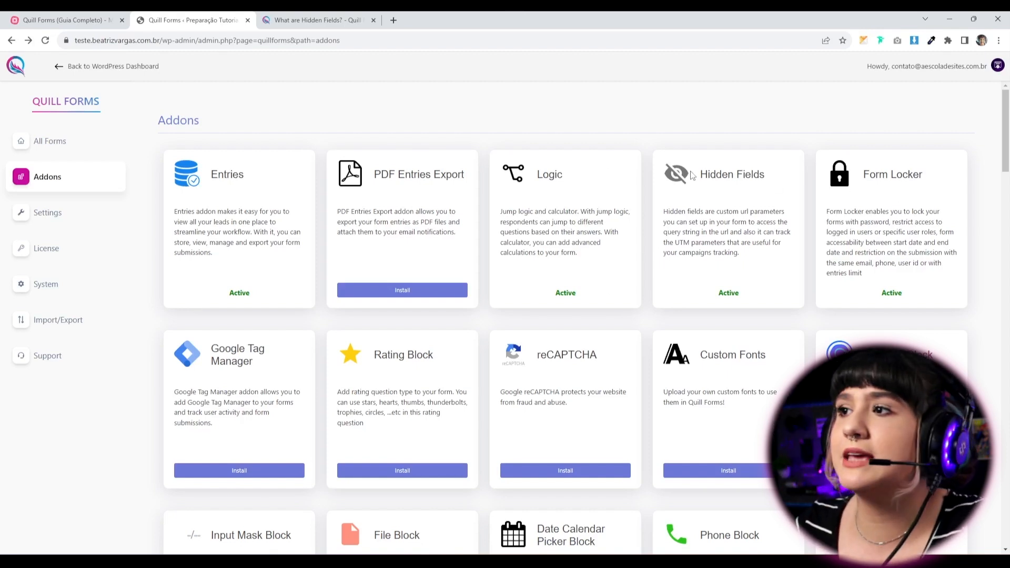
pyautogui.moveTo(693, 175); pyautogui.dragTo(741, 243)
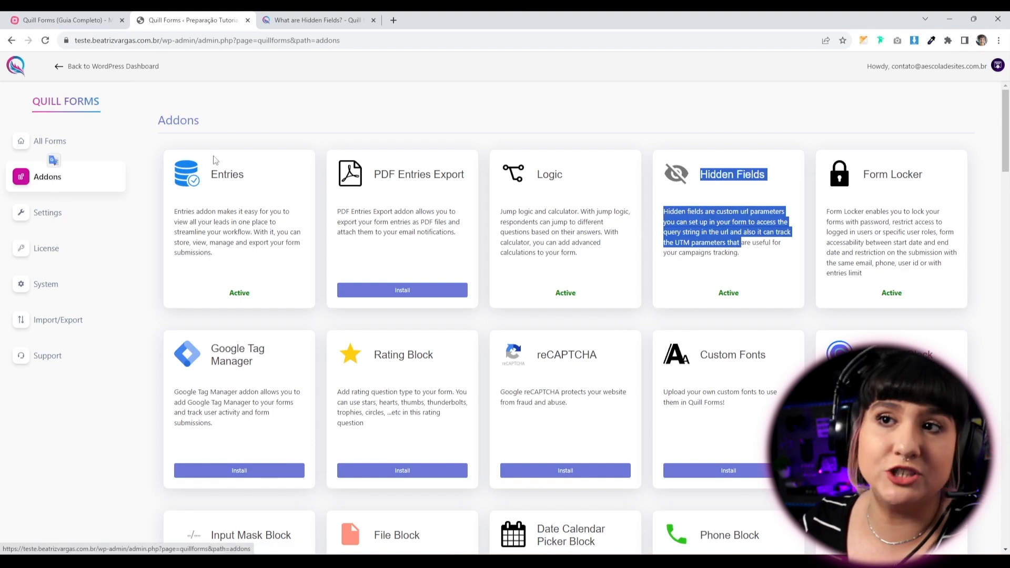
# Open the Formulário teste form in the builder from the All Forms list.
pyautogui.click(738, 284)
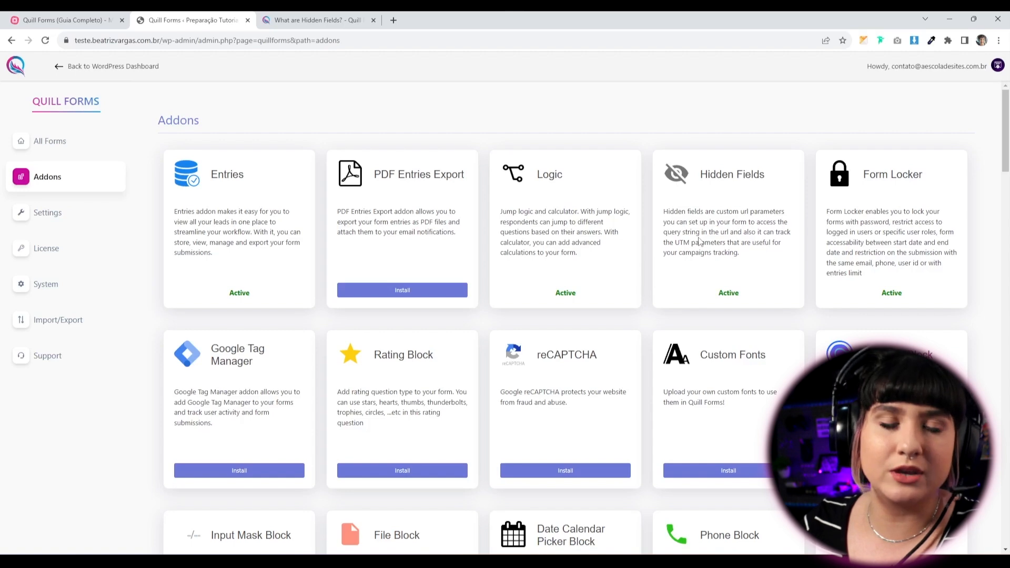
pyautogui.click(74, 146)
pyautogui.click(445, 200)
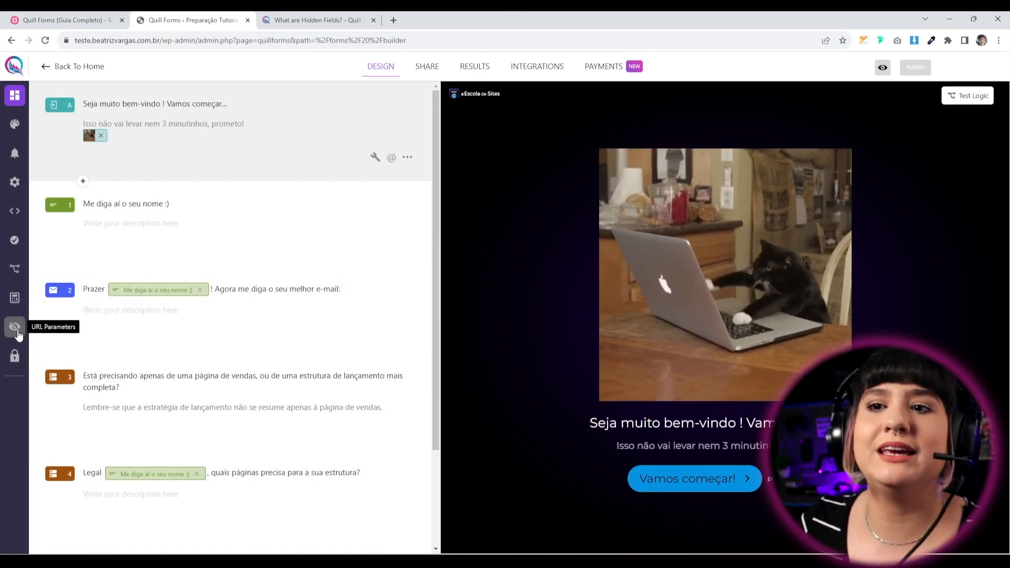
# Open the form's URL Parameters panel on the Hidden Fields section.
pyautogui.click(15, 326)
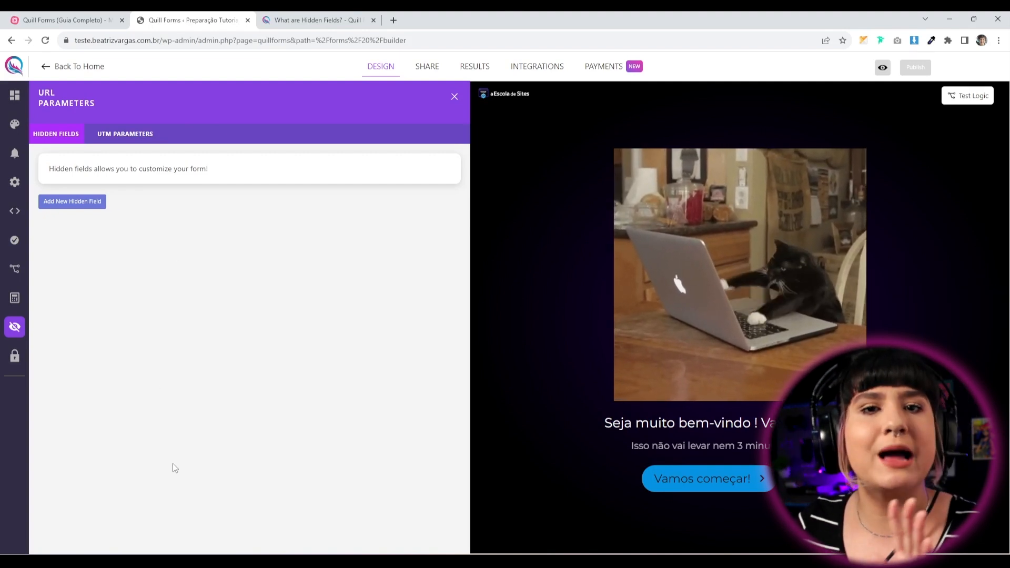
# Add a hidden field with the key 'nome' and go back to the blocks list.
pyautogui.click(74, 202)
pyautogui.click(83, 182)
pyautogui.write('nome')
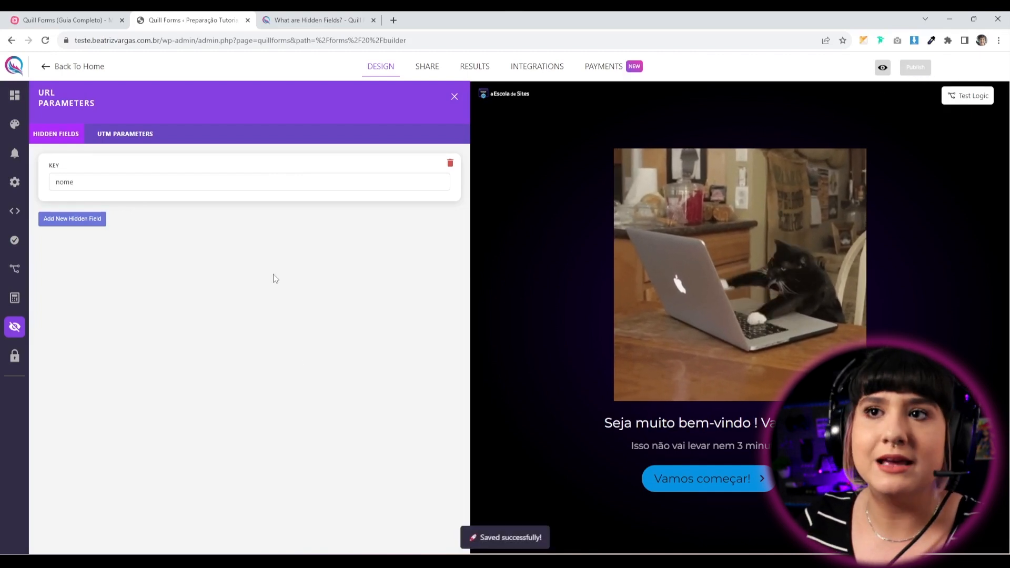
pyautogui.click(14, 96)
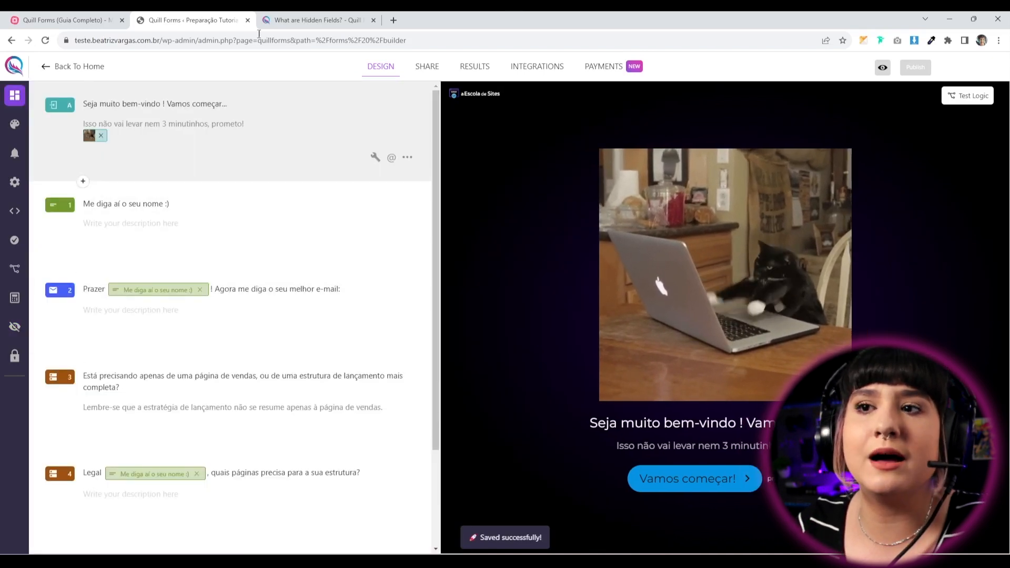
# Insert the nome recall after 'Seja muito bem-vindo' in the welcome title and publish the form.
pyautogui.click(160, 105)
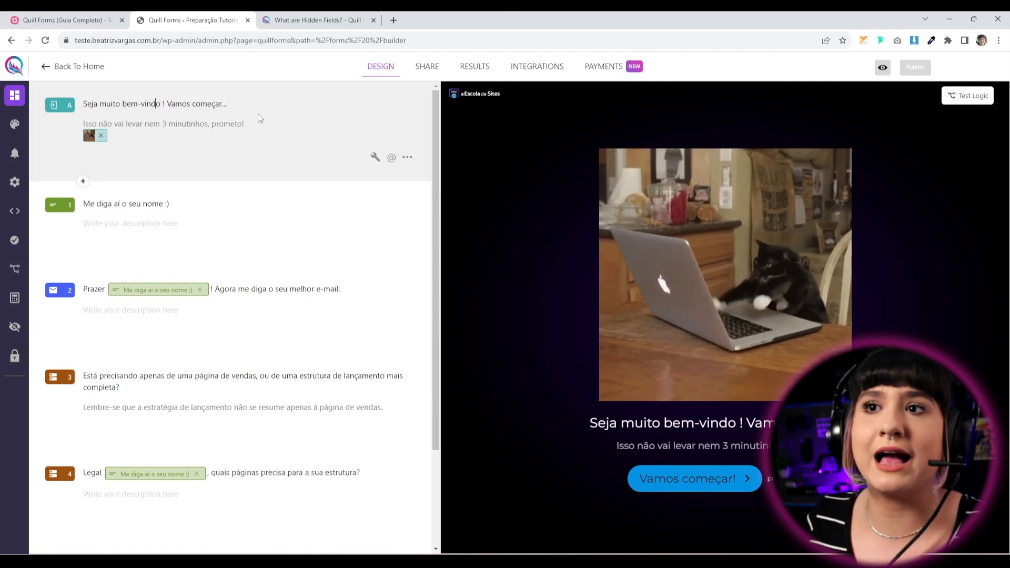
pyautogui.write('@')
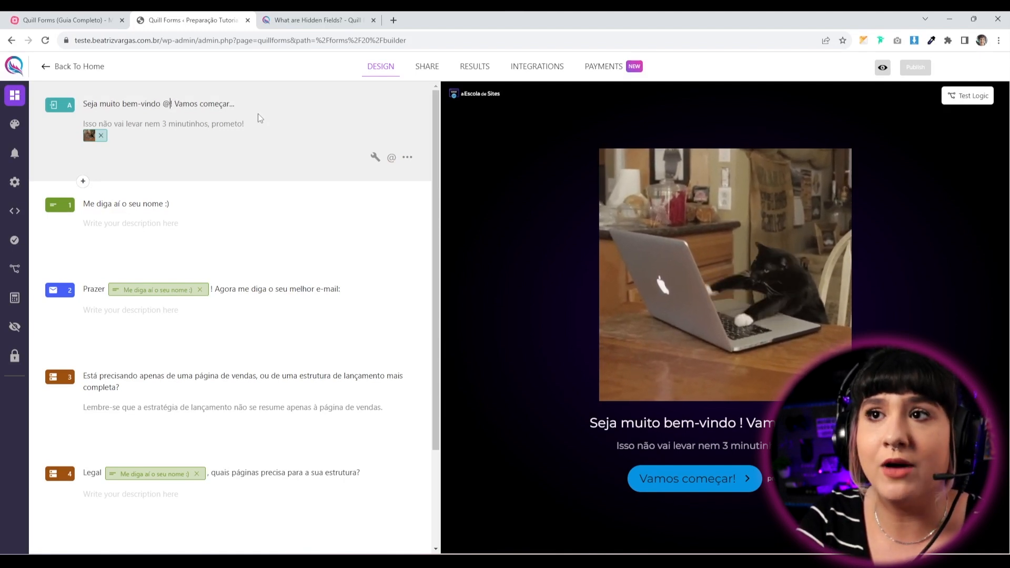
pyautogui.press('BackSpace')
pyautogui.press('BackSpace')
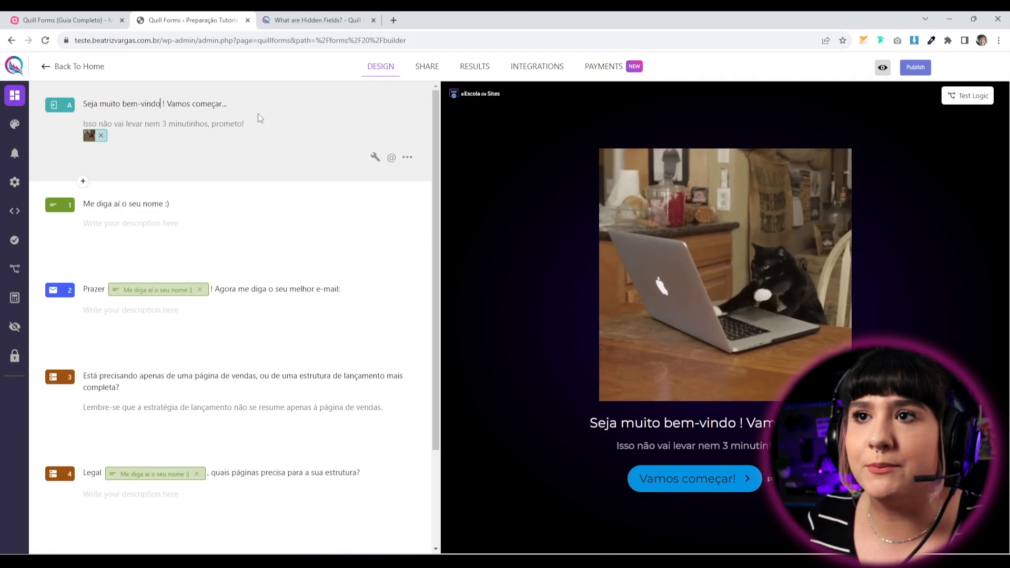
pyautogui.write('@')
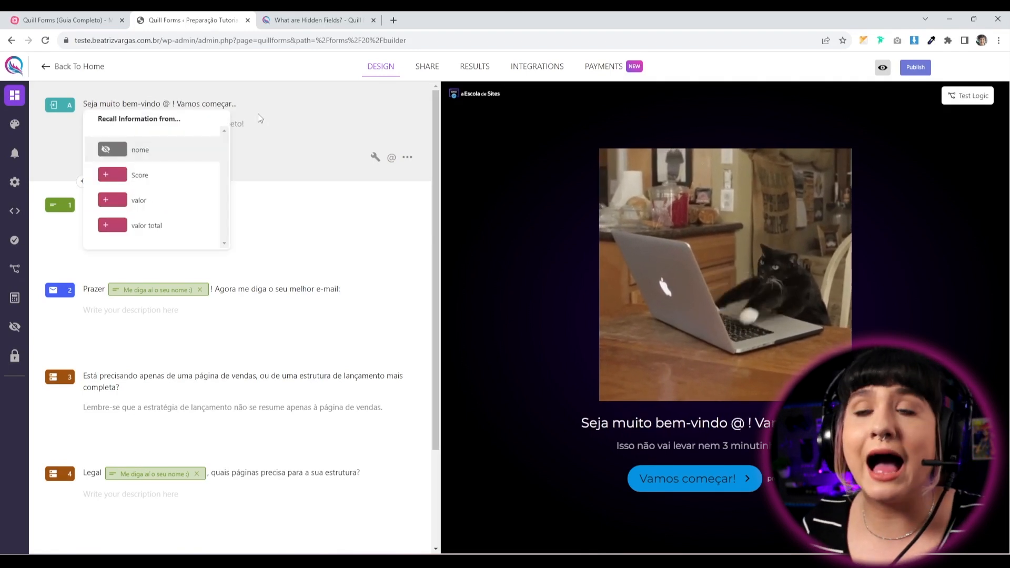
pyautogui.click(154, 154)
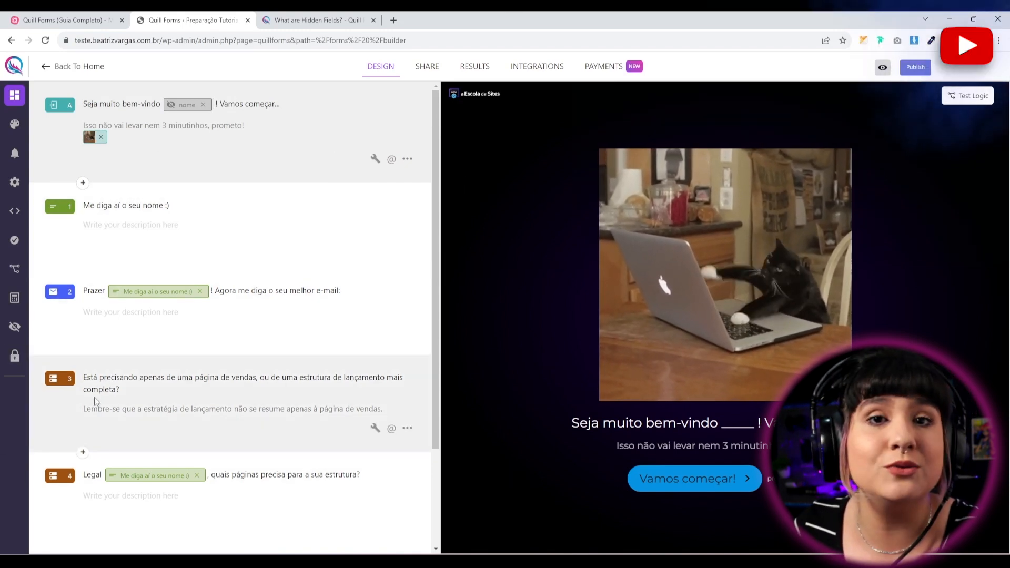
pyautogui.click(915, 67)
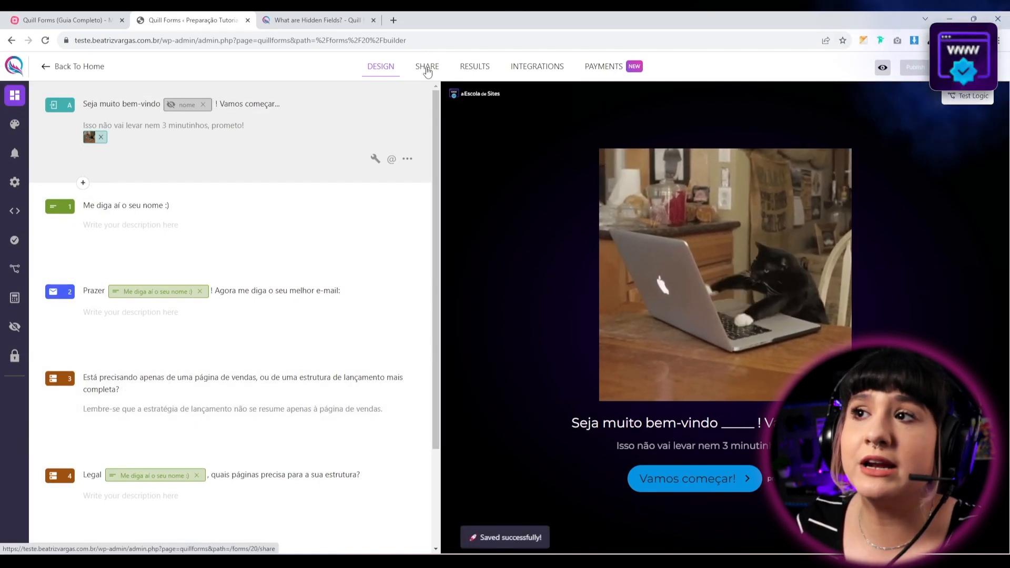
# Copy the form's direct link from the Share options.
pyautogui.click(427, 67)
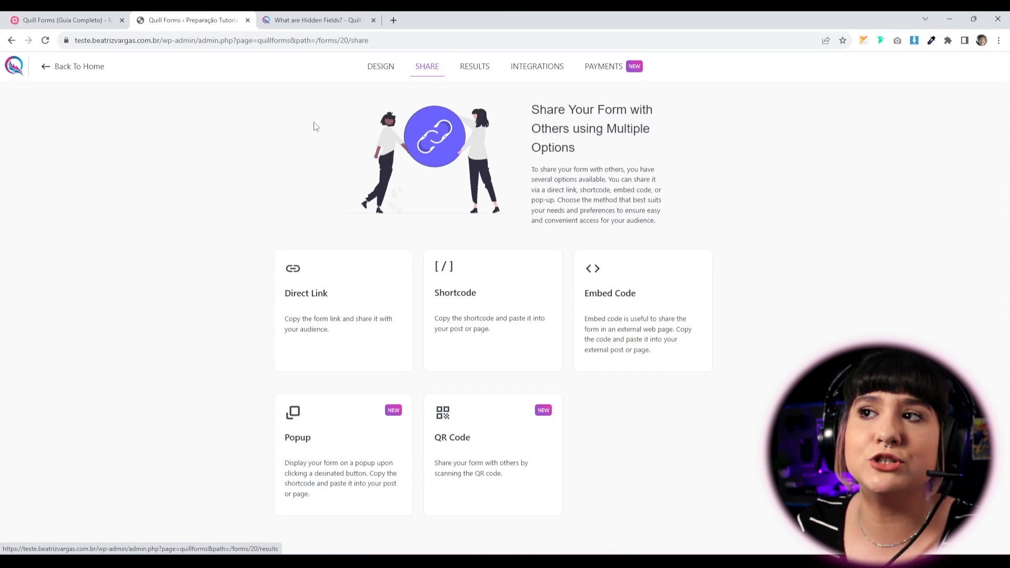
pyautogui.click(314, 319)
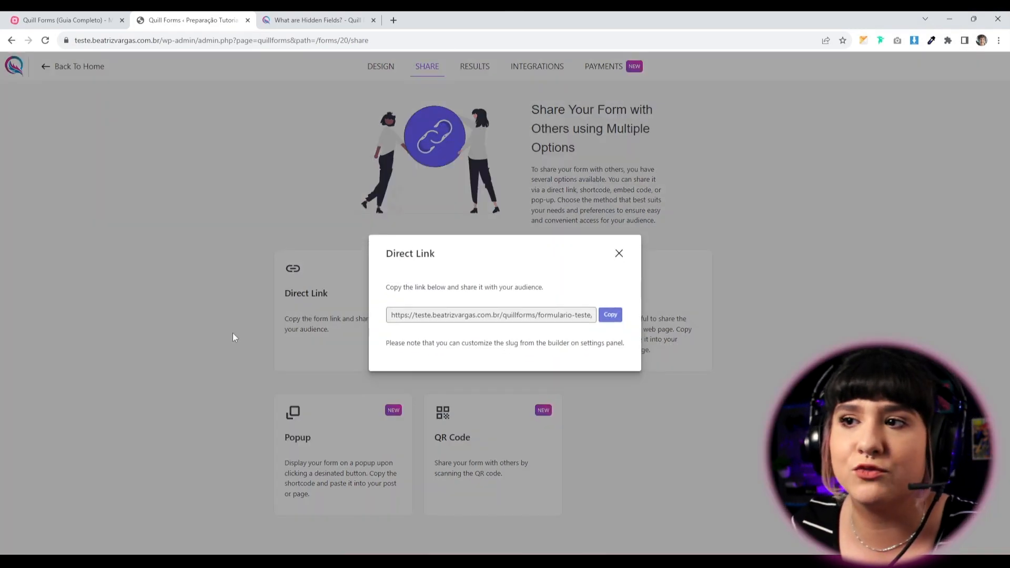
pyautogui.click(609, 318)
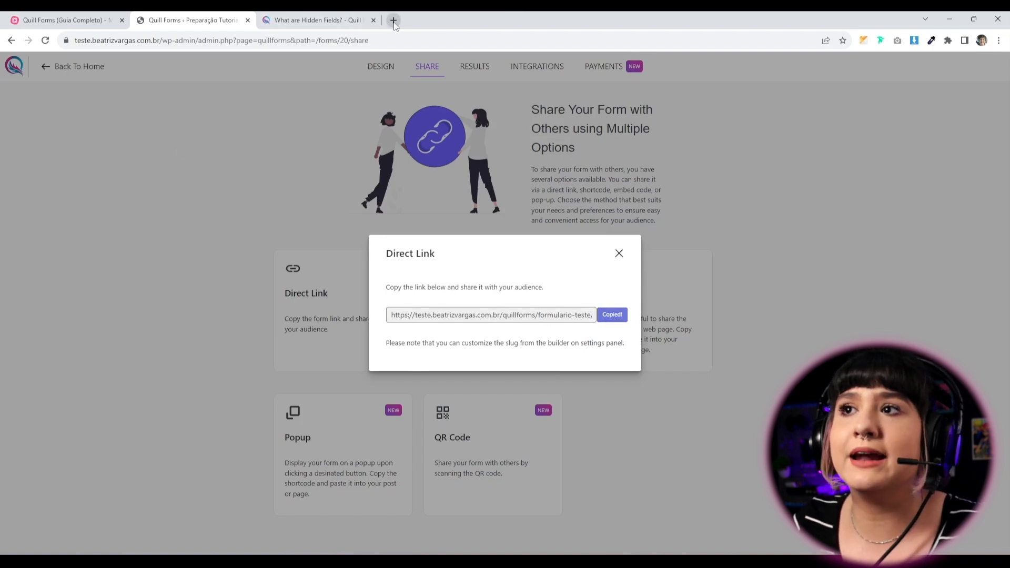
# Paste the link into a new incognito window, replacing the trailing slash with ?nome= and a sample first name.
pyautogui.click(998, 40)
pyautogui.click(897, 87)
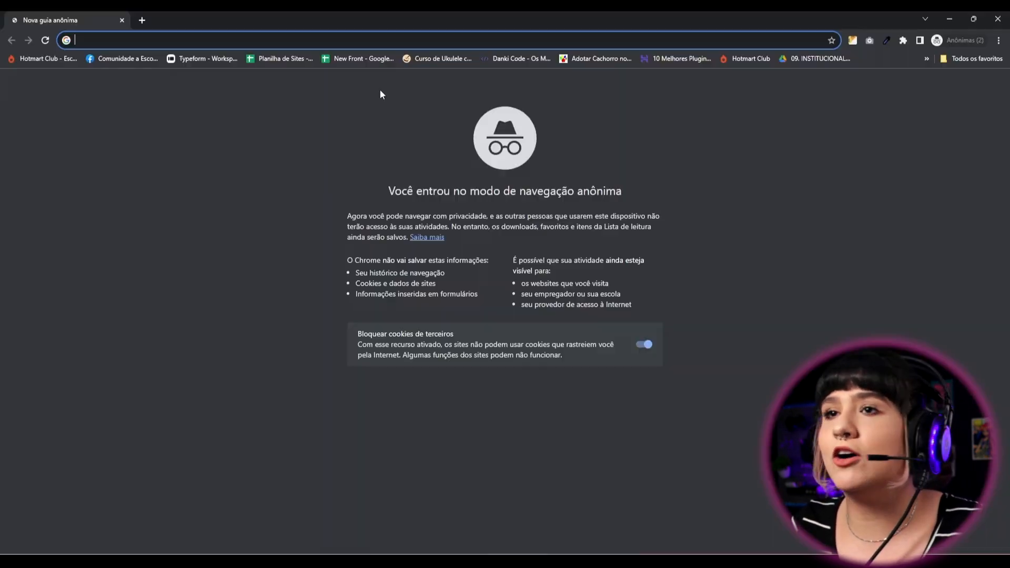
pyautogui.hotkey('ctrl', 'v')
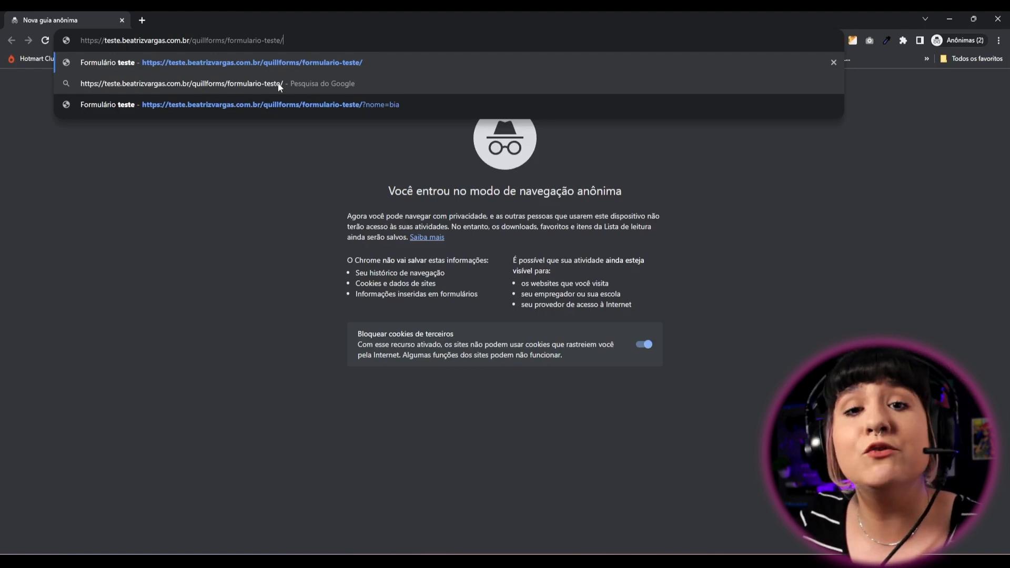
pyautogui.press('BackSpace')
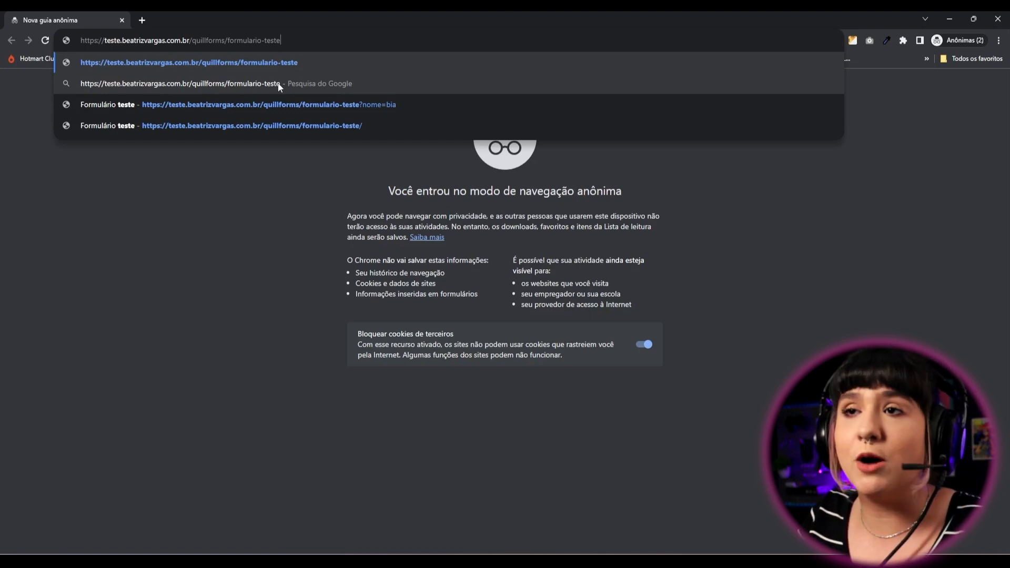
pyautogui.write('?')
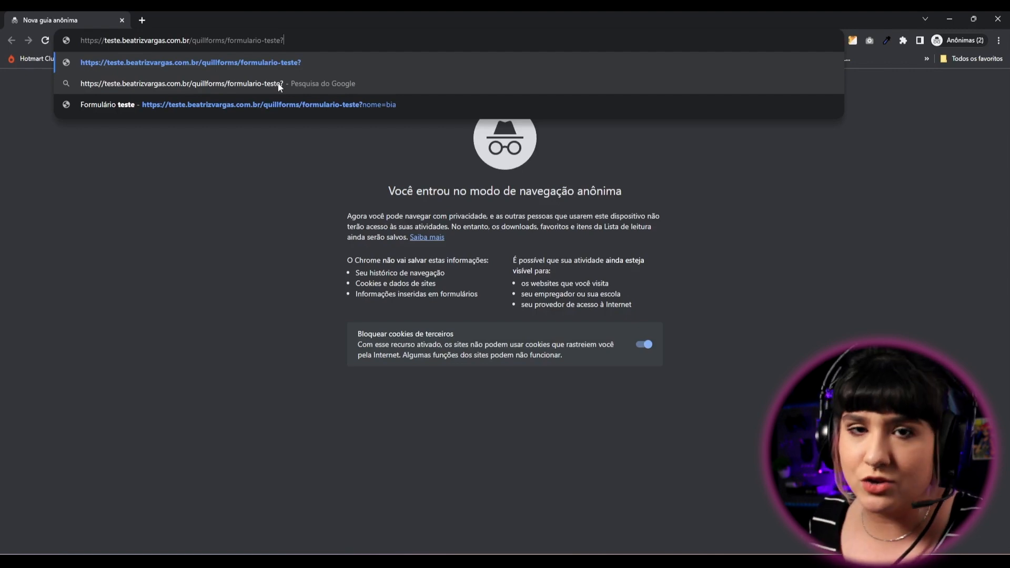
pyautogui.write('nome')
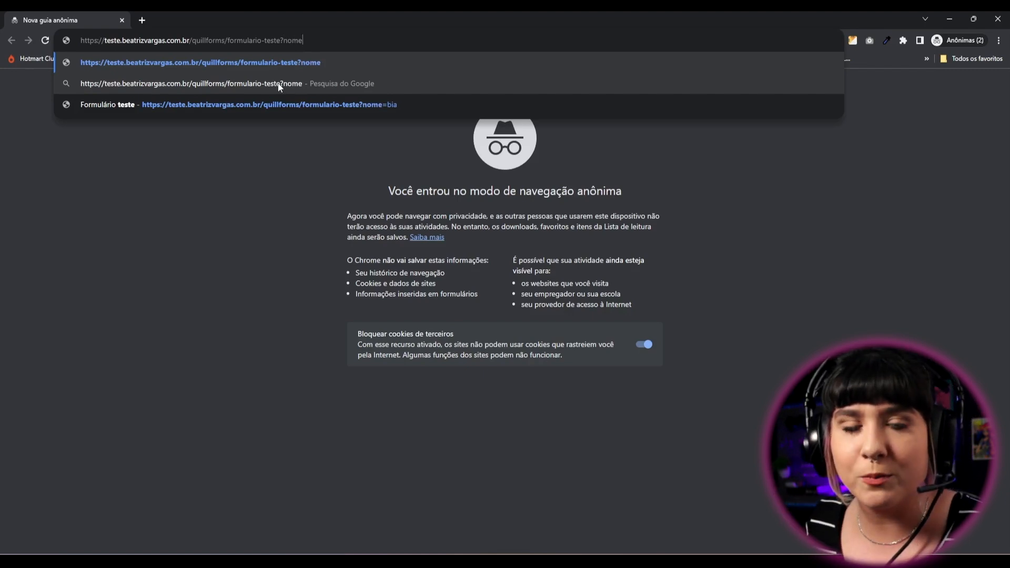
pyautogui.write('=')
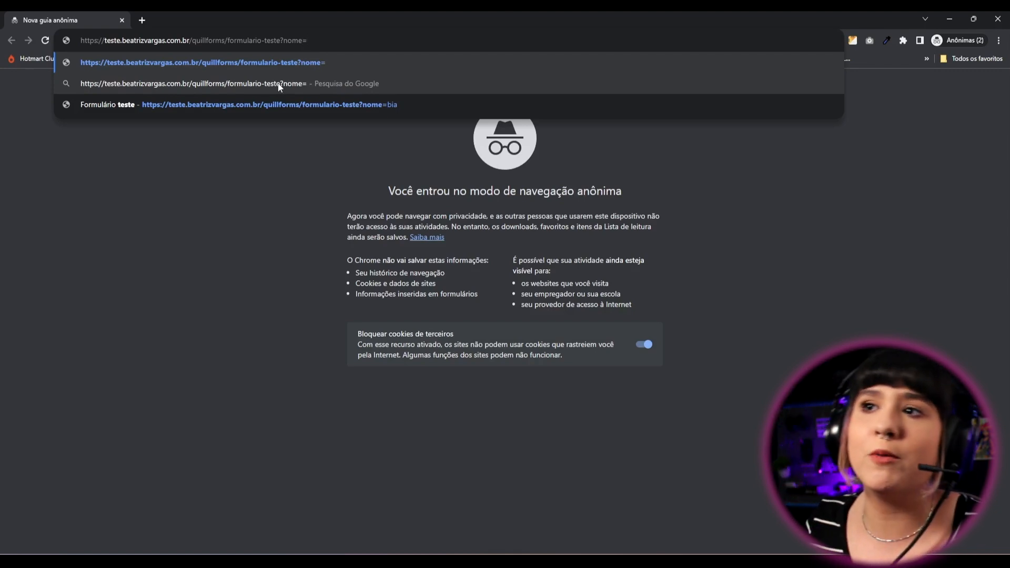
pyautogui.write('bia')
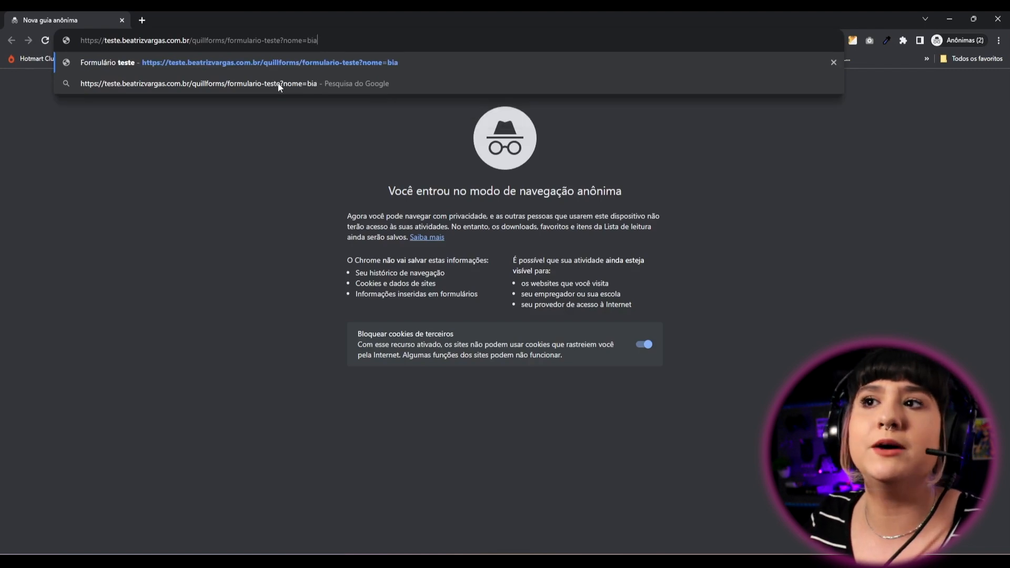
# Load the link with the nome parameter and highlight the personalized welcome greeting.
pyautogui.press('Return')
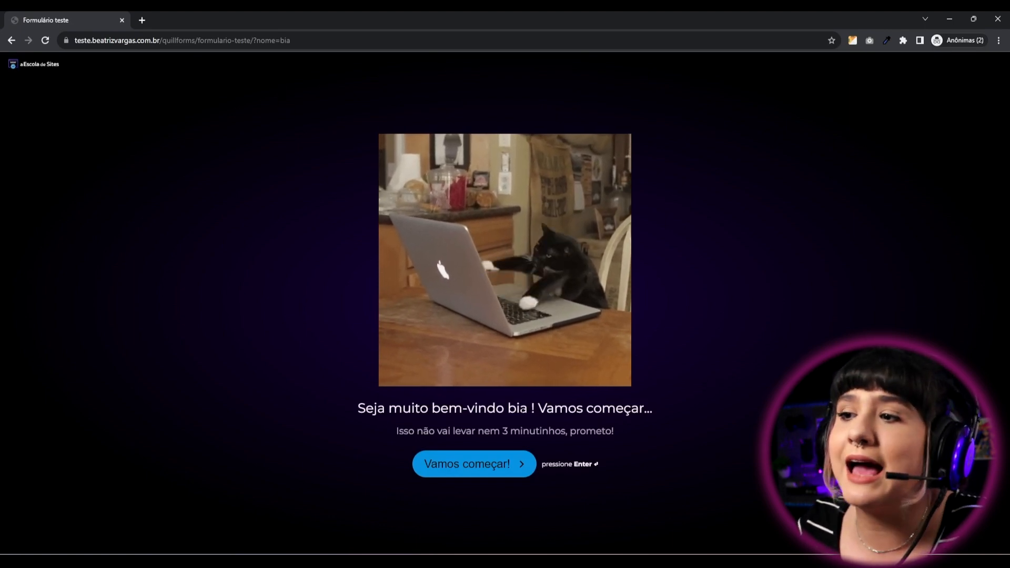
pyautogui.moveTo(518, 408); pyautogui.dragTo(514, 419)
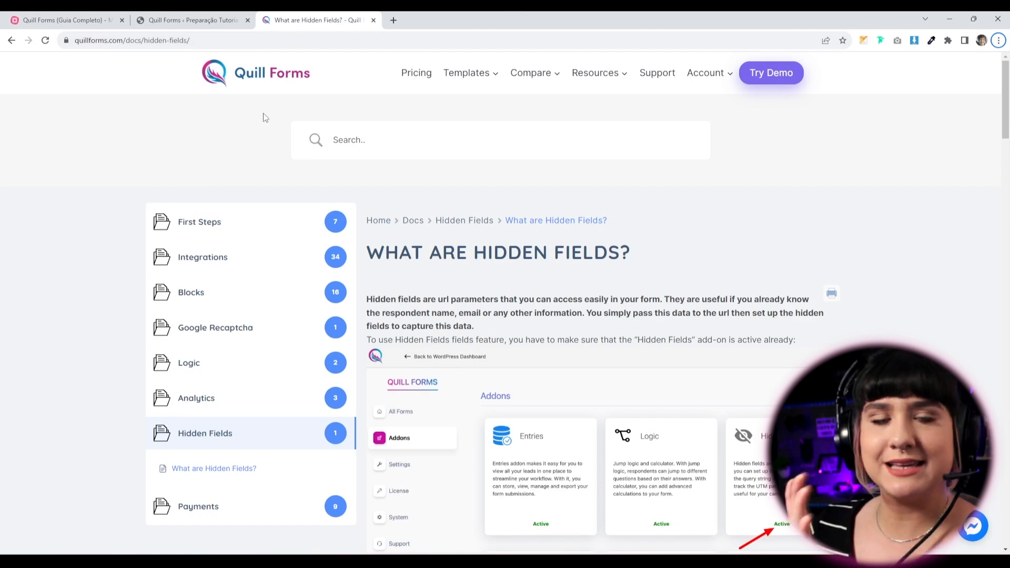
# Open the Quill Forms Docs index in a new tab using the base docs address.
pyautogui.moveTo(76, 40)
pyautogui.mouseDown()
pyautogui.moveTo(145, 44)
pyautogui.moveTo(75, 40)
pyautogui.mouseUp()
pyautogui.click(144, 44)
pyautogui.hotkey('ctrl', 'c')
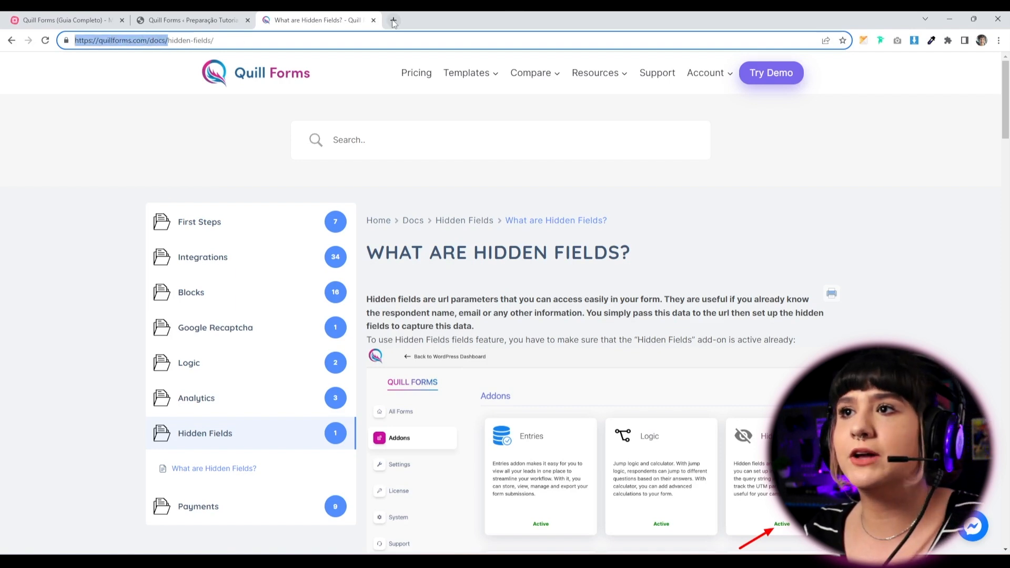
pyautogui.click(394, 20)
pyautogui.hotkey('ctrl', 'v')
pyautogui.press('Return')
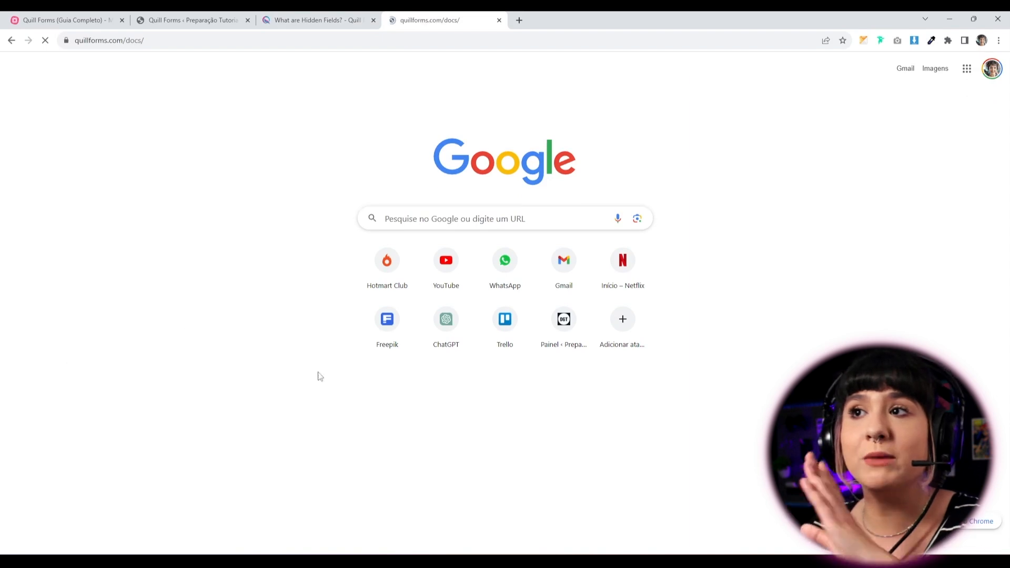
pyautogui.scroll(-5, 211, 484)
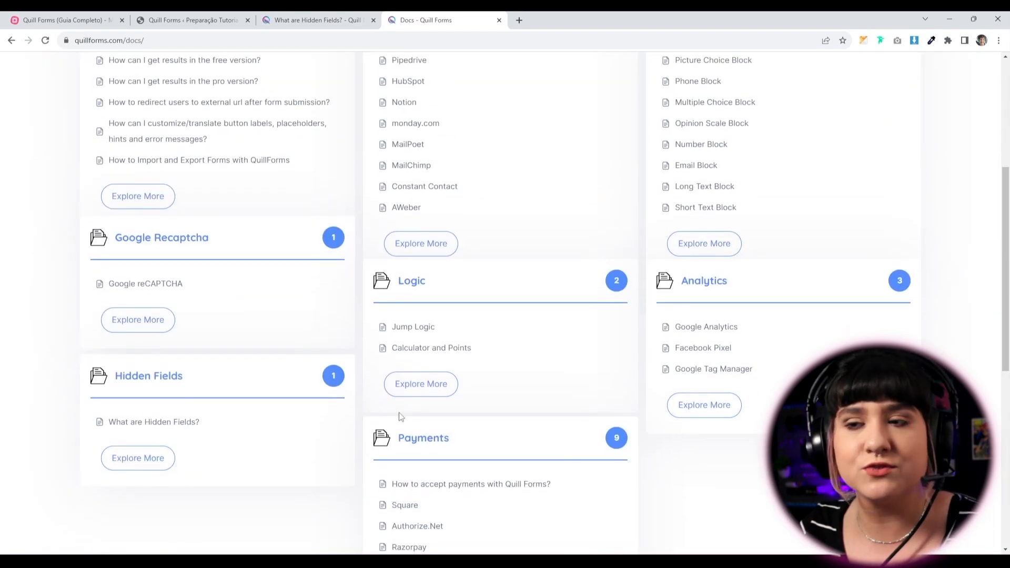
pyautogui.scroll(2, 211, 478)
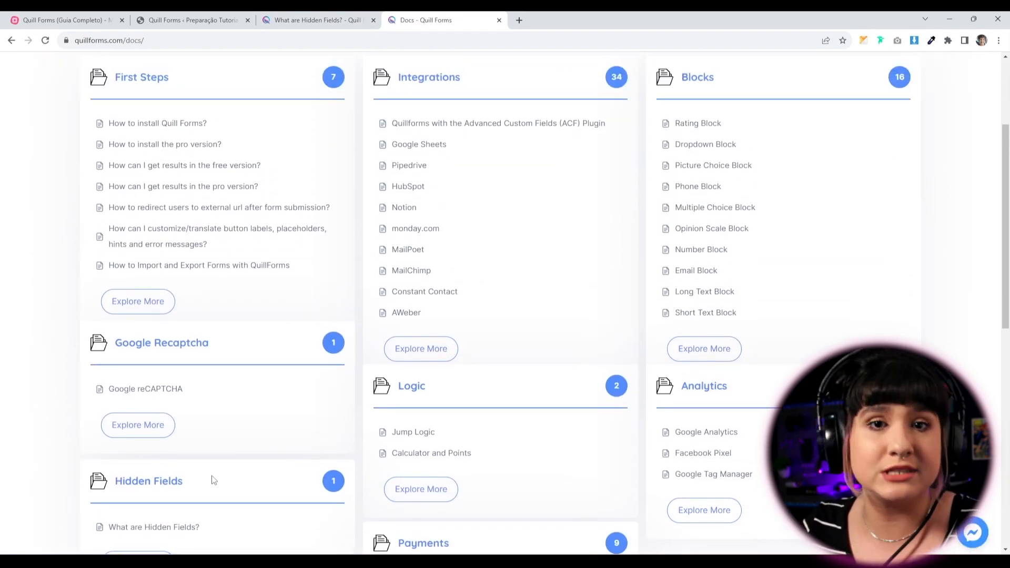
pyautogui.scroll(3, 213, 480)
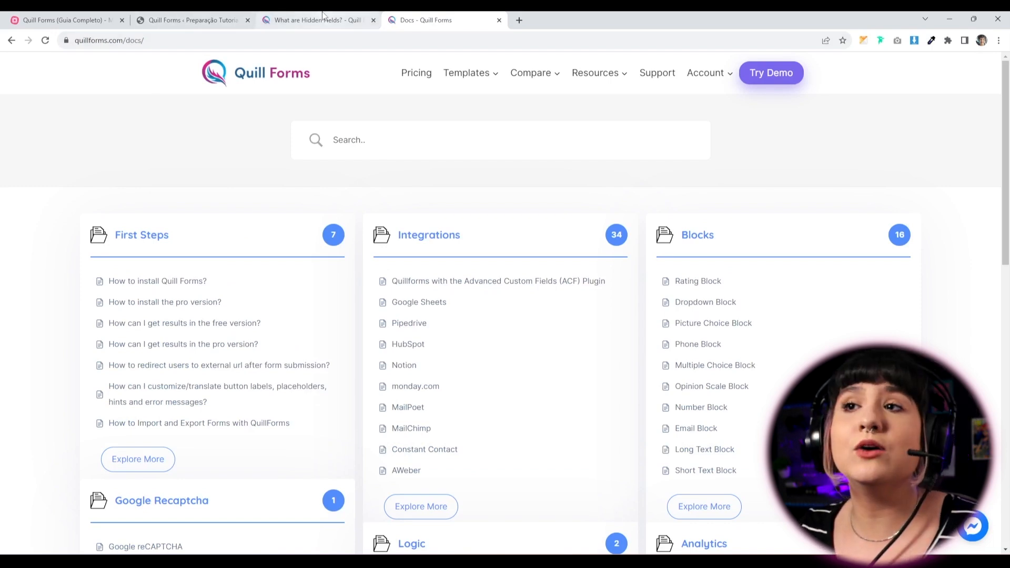
# Return to the 'What are Hidden Fields?' article and translate it into Portuguese.
pyautogui.click(323, 15)
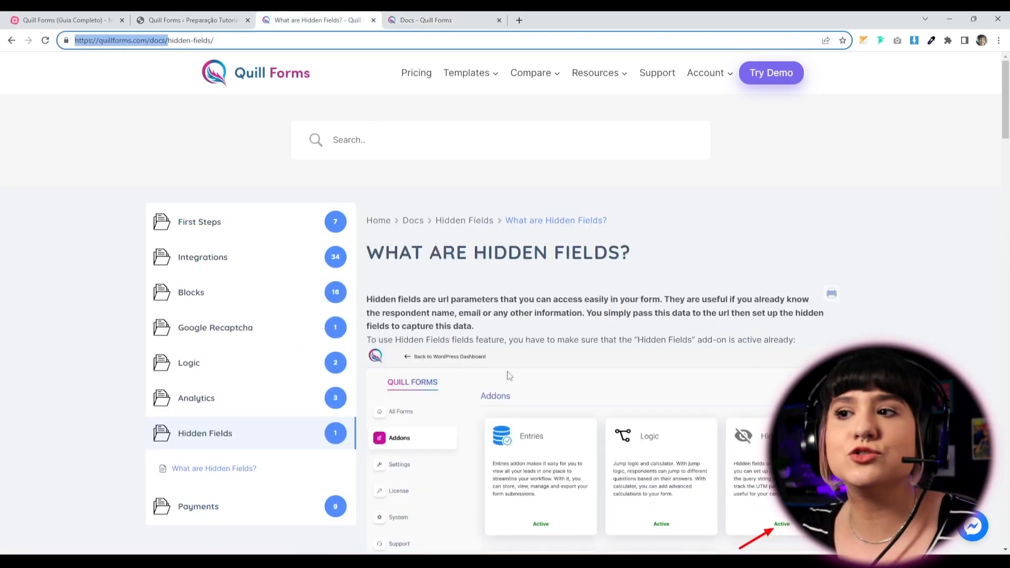
pyautogui.rightClick(500, 328)
pyautogui.click(509, 227)
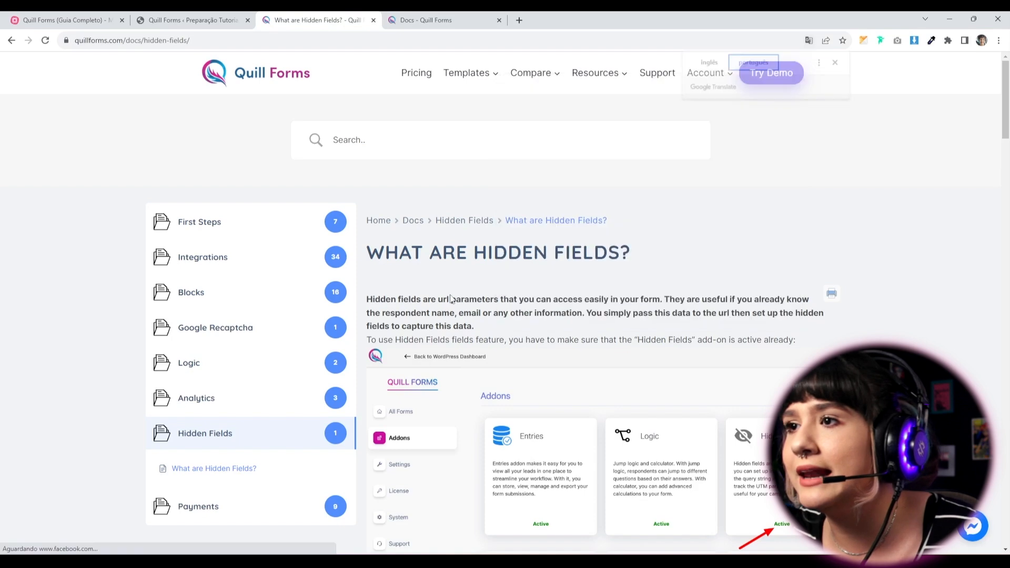
# Read through the translated article and highlight the sentence about sending hidden fields to CRMs.
pyautogui.scroll(-7, 584, 494)
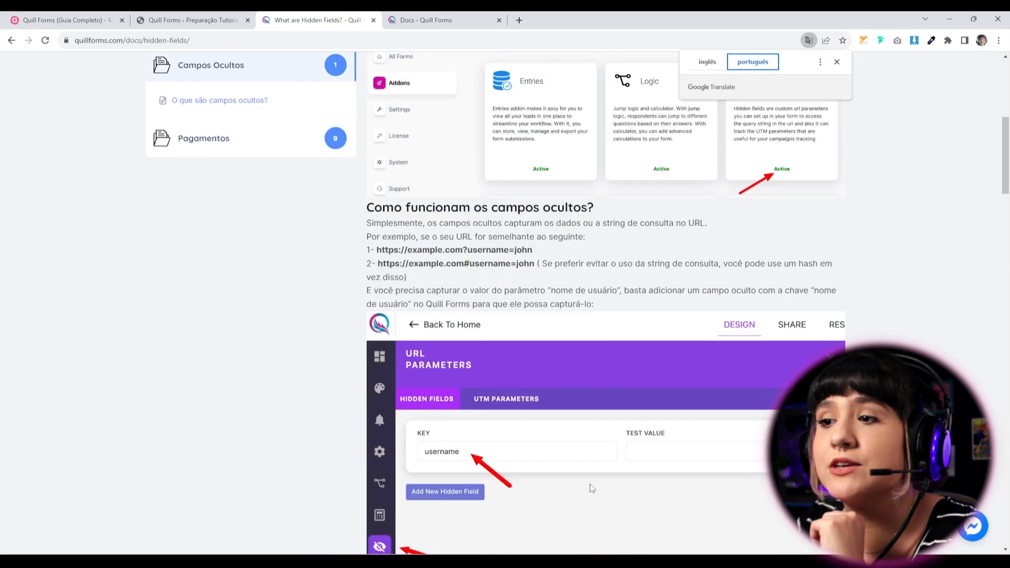
pyautogui.scroll(-12, 589, 488)
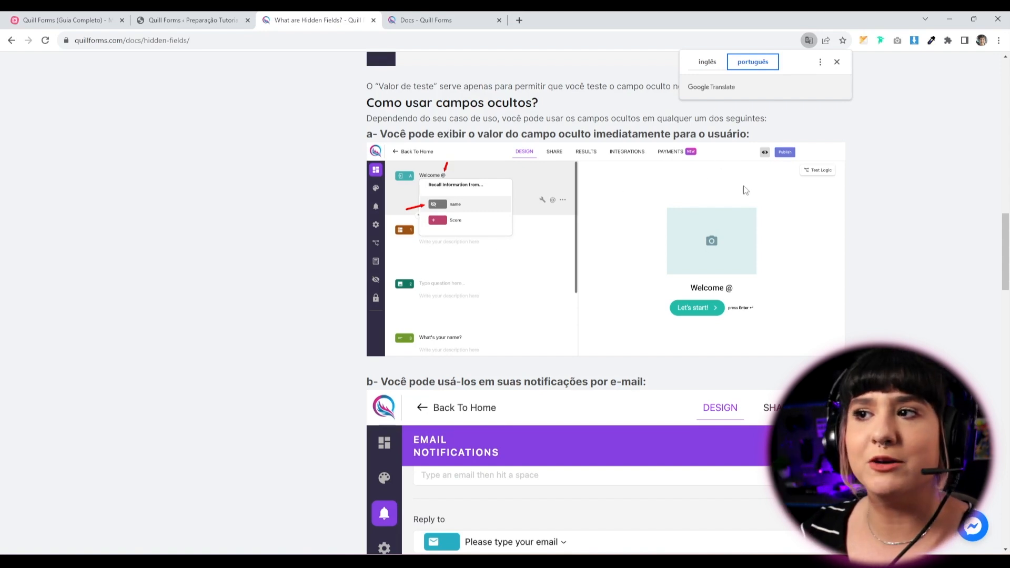
pyautogui.scroll(-4, 516, 311)
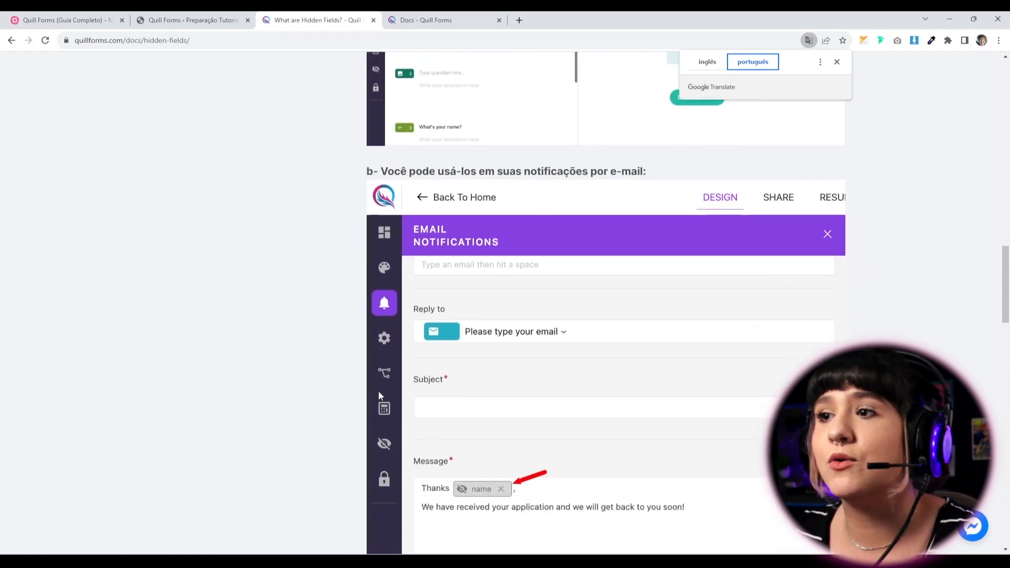
pyautogui.scroll(-2, 526, 390)
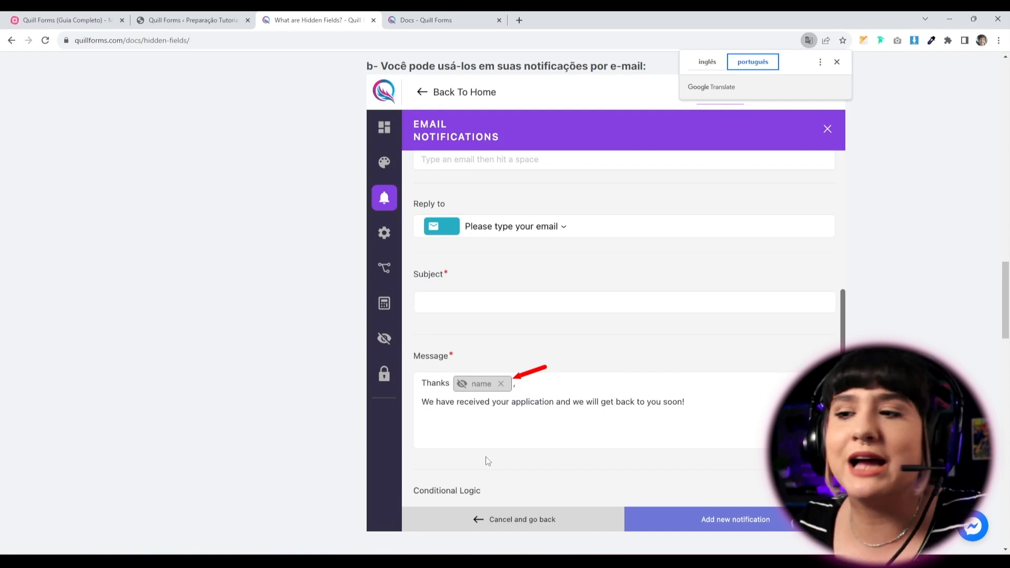
pyautogui.scroll(-8, 488, 460)
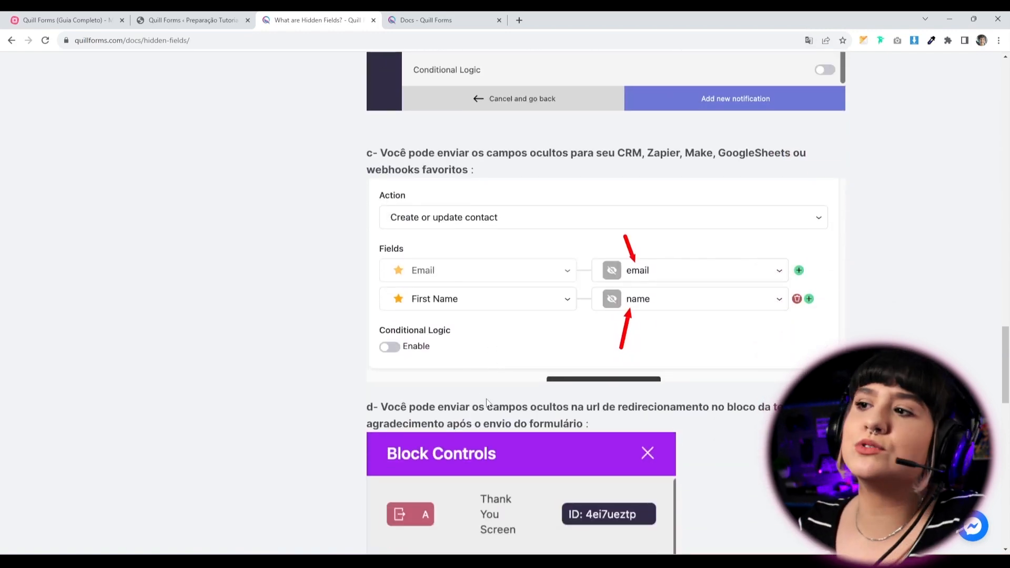
pyautogui.moveTo(536, 154); pyautogui.dragTo(607, 171)
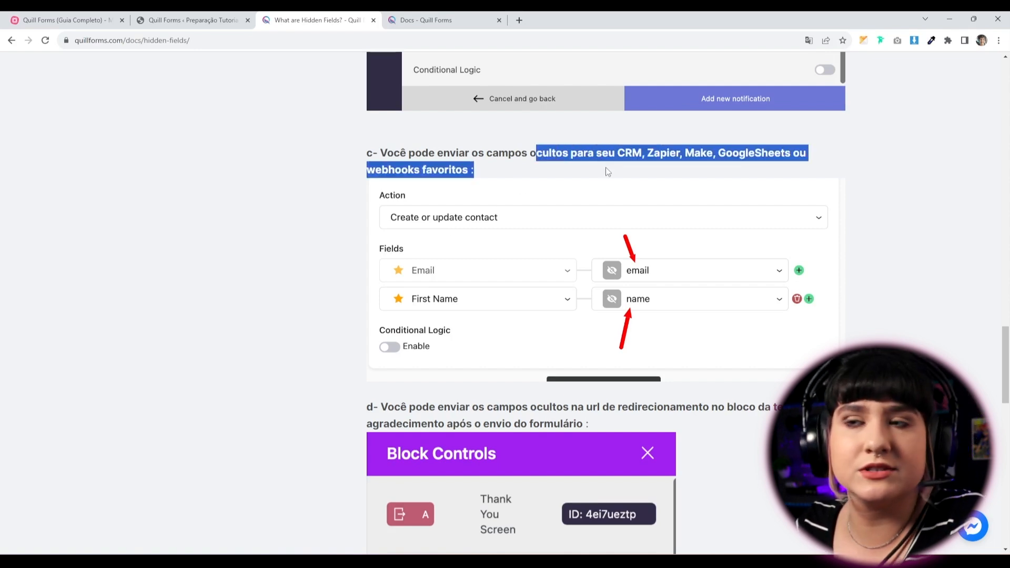
# Finish reviewing the article, scroll back to the top, and return to the form builder.
pyautogui.scroll(-6, 284, 474)
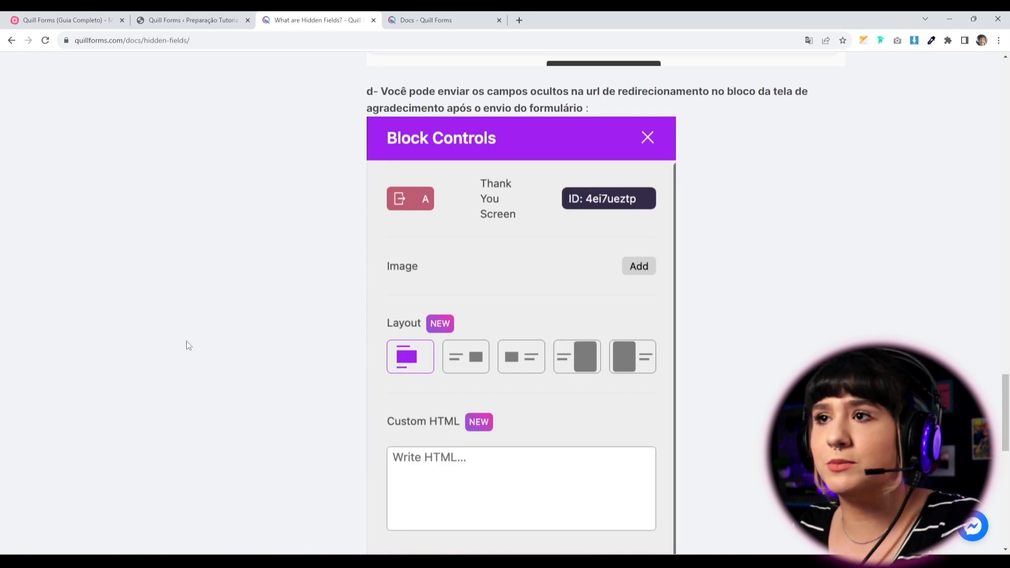
pyautogui.scroll(3, 275, 463)
pyautogui.scroll(-4, 327, 451)
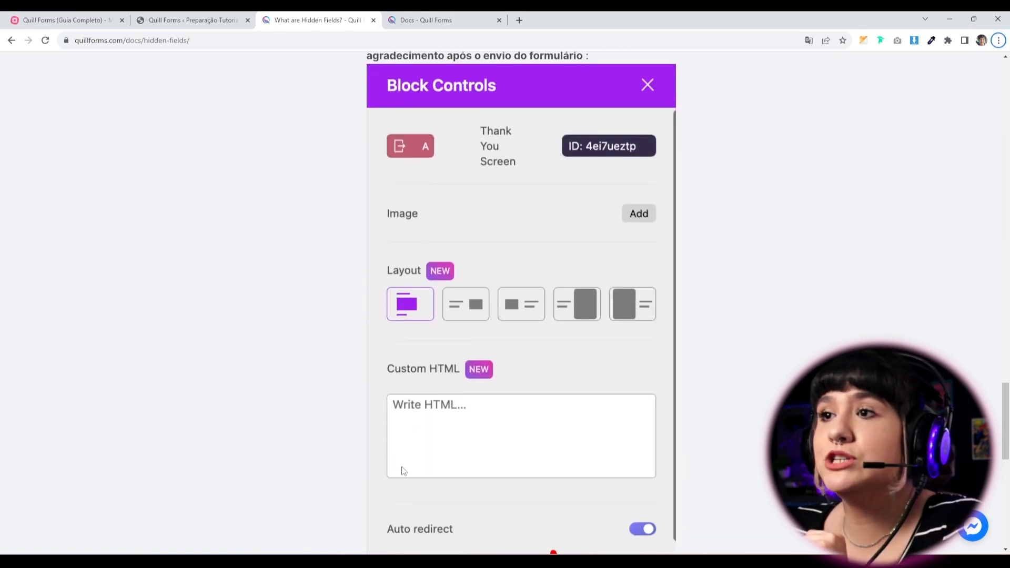
pyautogui.scroll(-2, 399, 471)
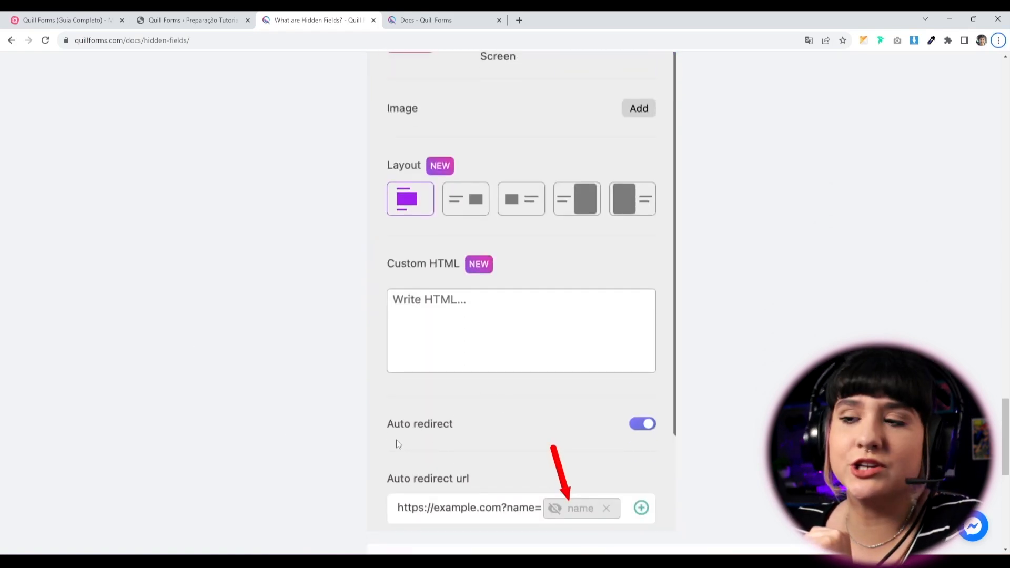
pyautogui.scroll(4, 397, 444)
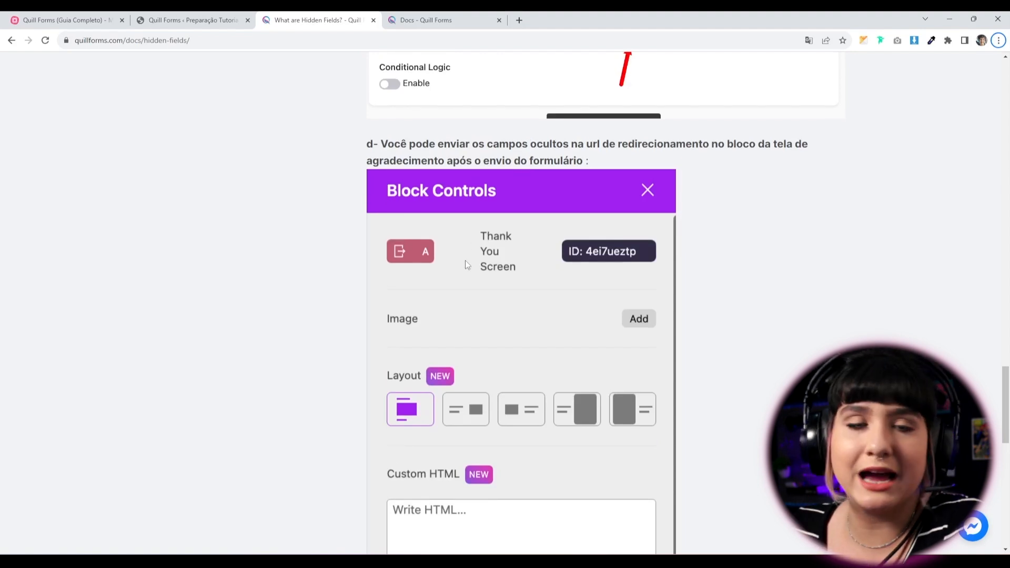
pyautogui.scroll(-7, 547, 429)
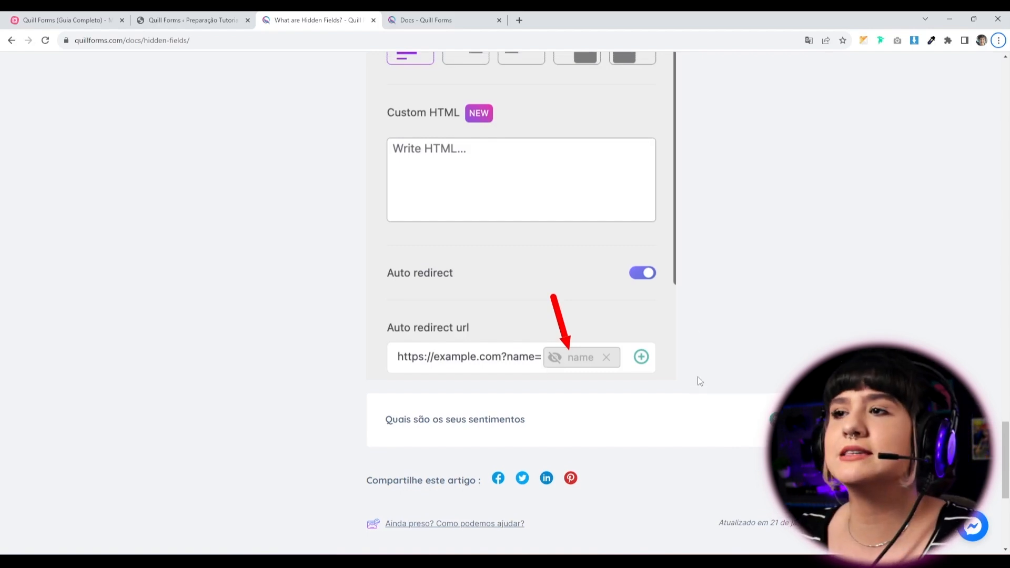
pyautogui.scroll(16, 318, 380)
pyautogui.scroll(15, 269, 273)
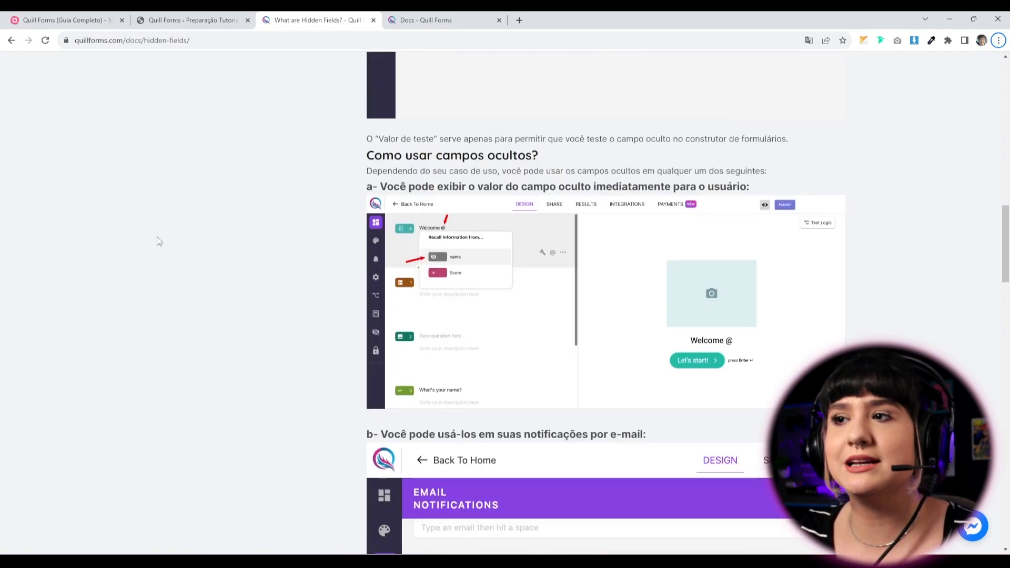
pyautogui.scroll(10, 390, 387)
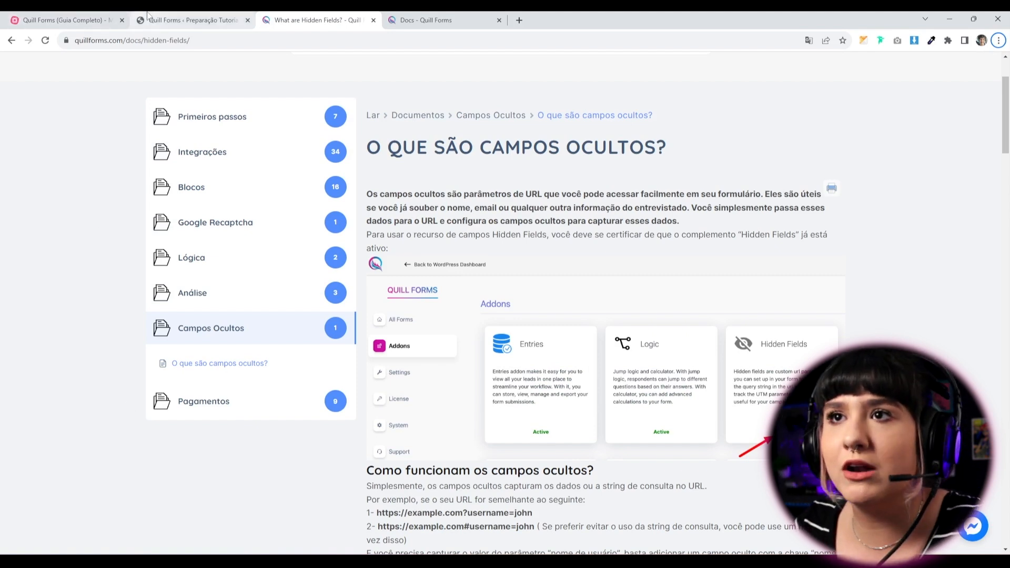
pyautogui.click(165, 23)
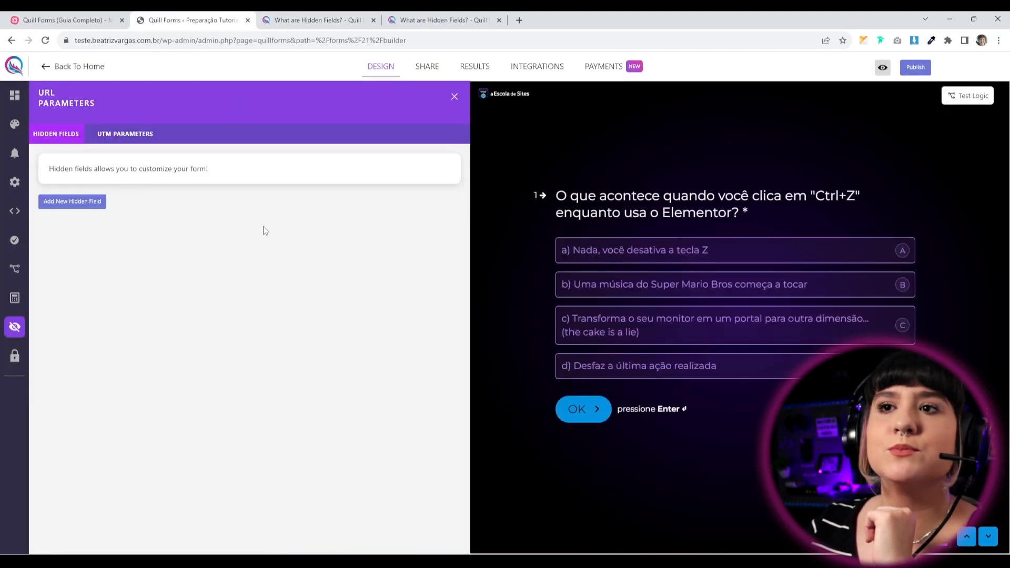
# Show the UTM parameters list: utm_source, utm_medium, utm_campaign, utm_term and utm_content, all off.
pyautogui.click(136, 135)
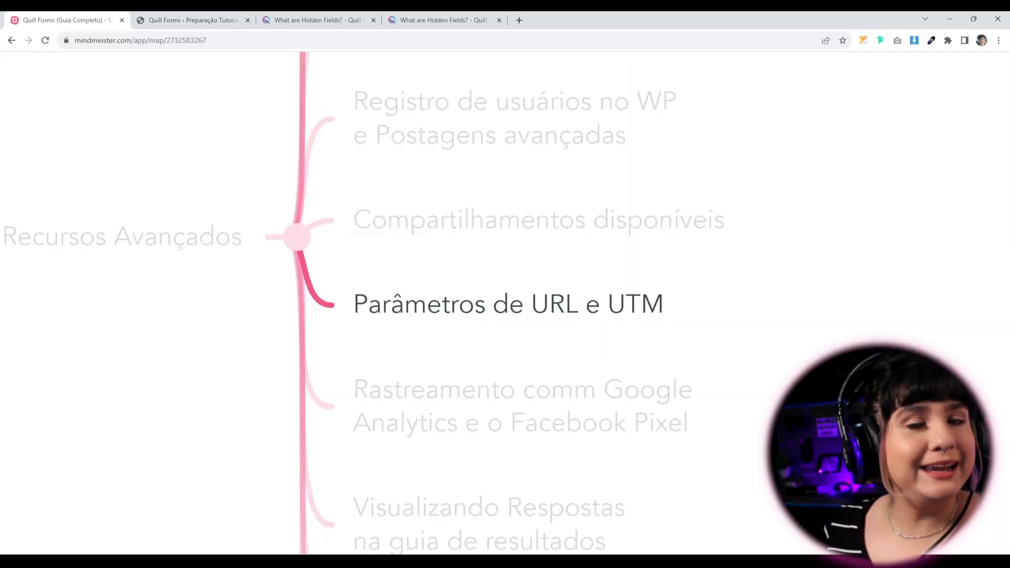
# Advance the mind map to 'Rastreamento comm Google Analytics e o Facebook Pixel'.
pyautogui.press('Right')
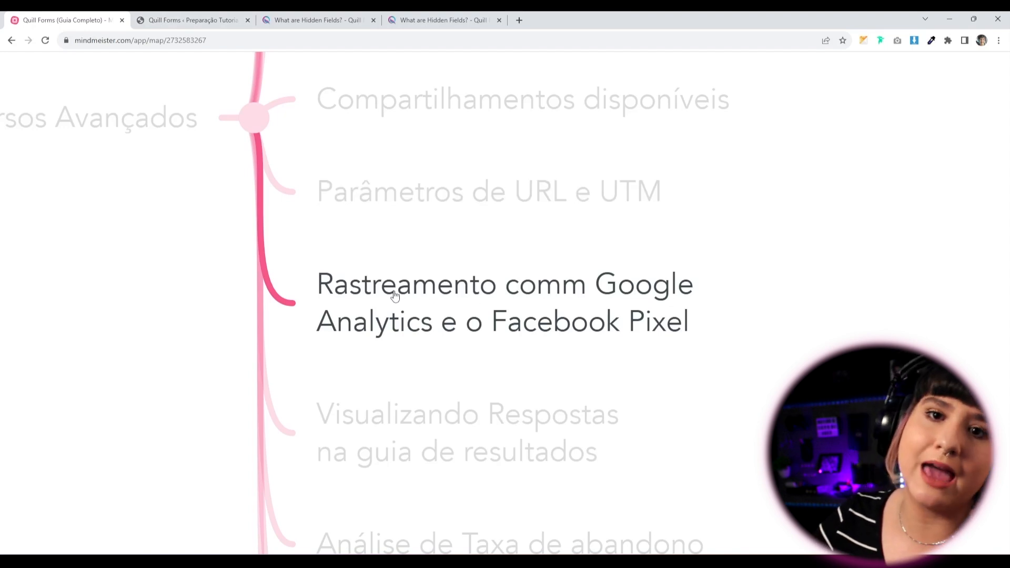
# Leave the form builder and go to the Quill Forms plugin Settings.
pyautogui.click(177, 23)
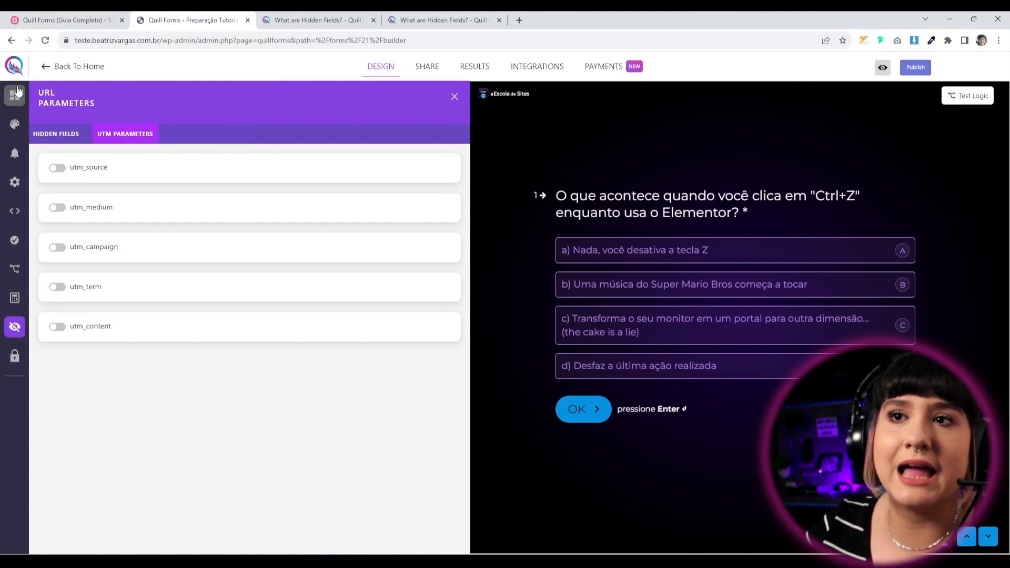
pyautogui.click(77, 68)
pyautogui.click(566, 329)
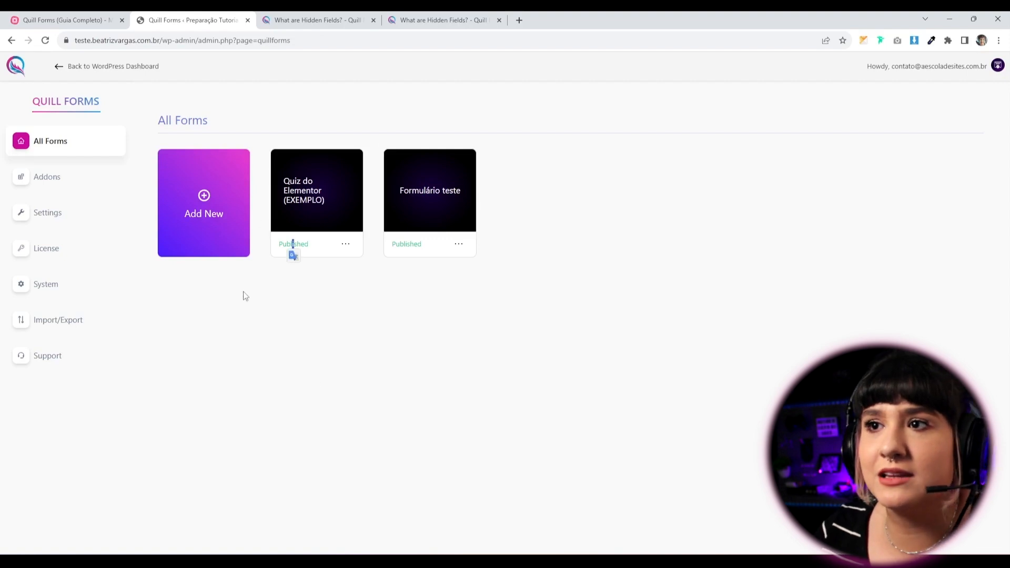
pyautogui.click(232, 347)
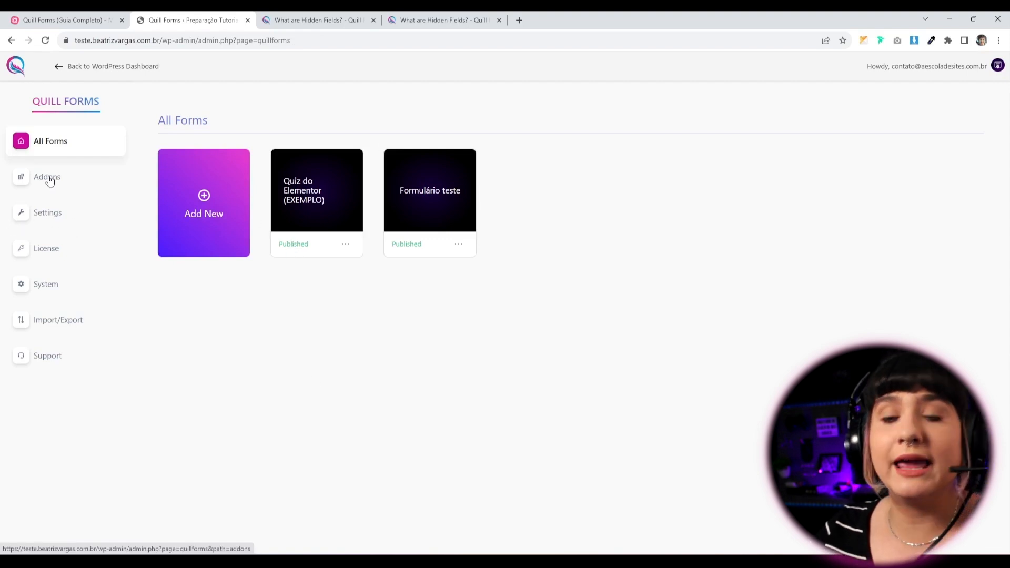
pyautogui.click(47, 286)
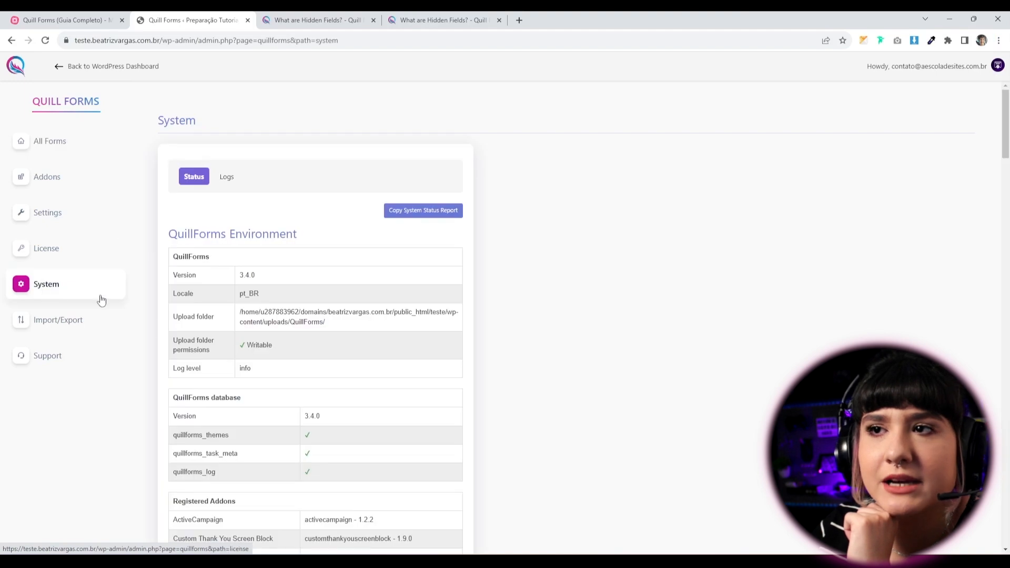
pyautogui.click(43, 216)
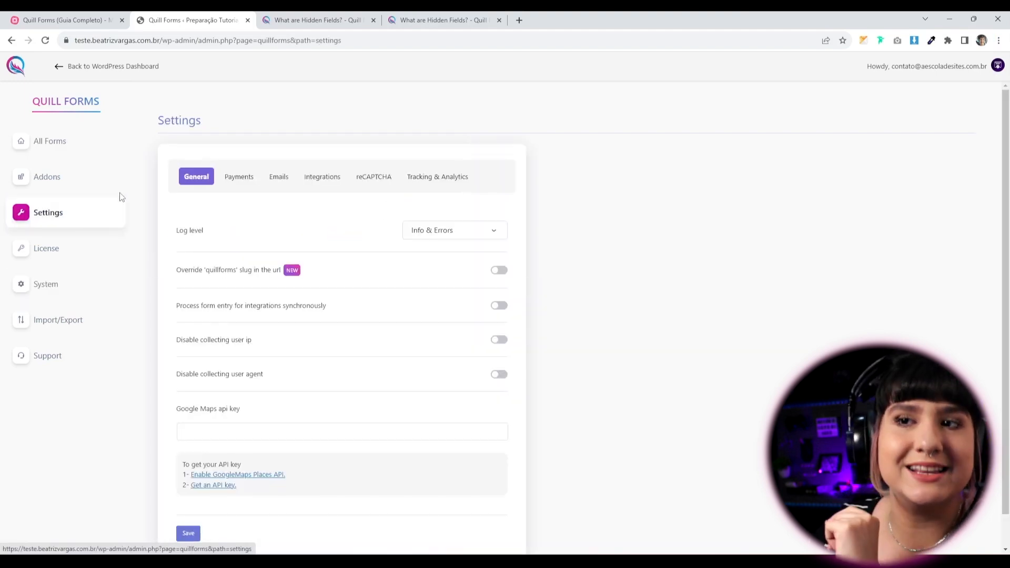
# Expand Google Analytics, Facebook Pixel and Google Tag Manager under Tracking & Analytics, and open the addons page.
pyautogui.click(444, 183)
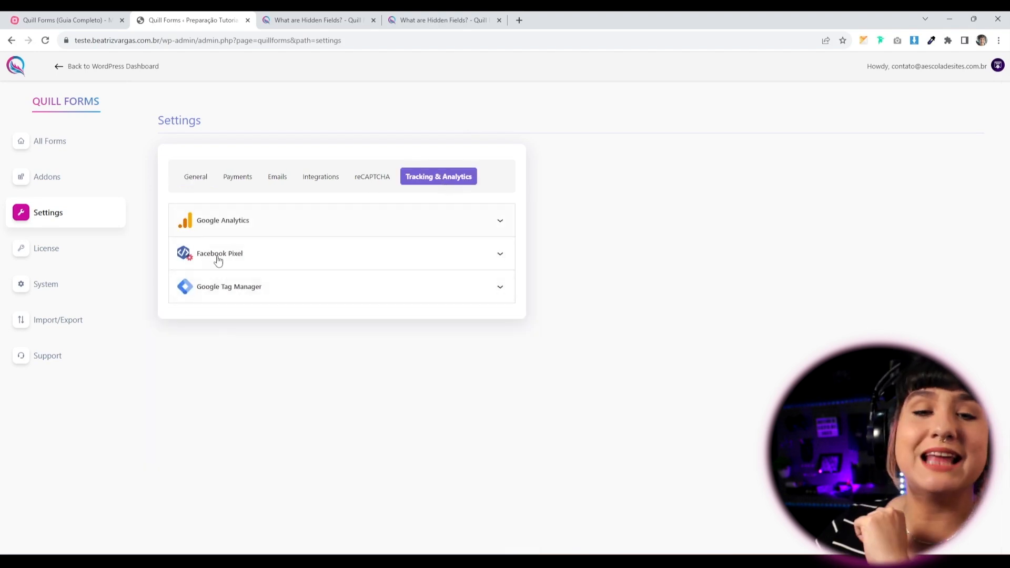
pyautogui.click(460, 227)
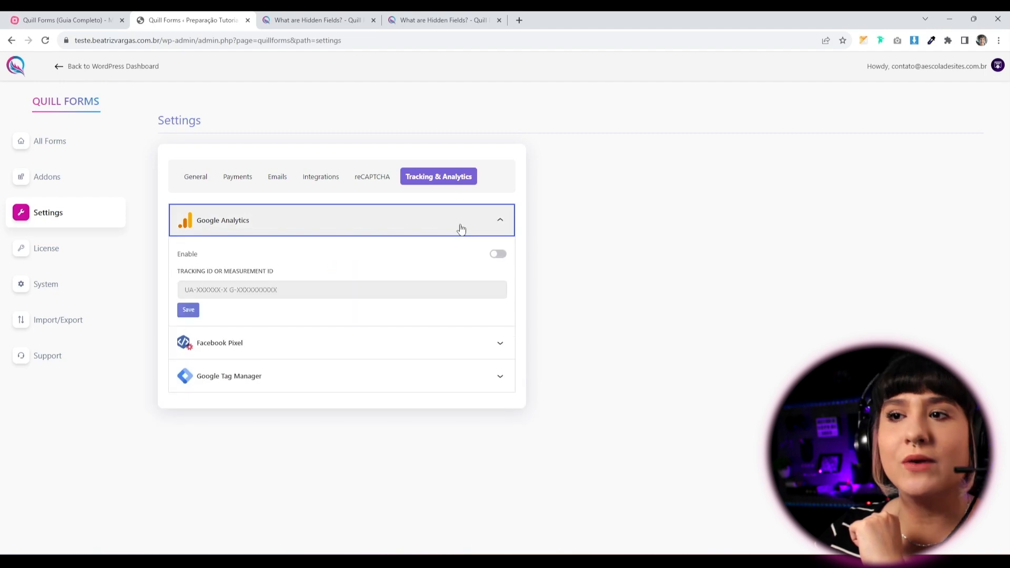
pyautogui.click(305, 354)
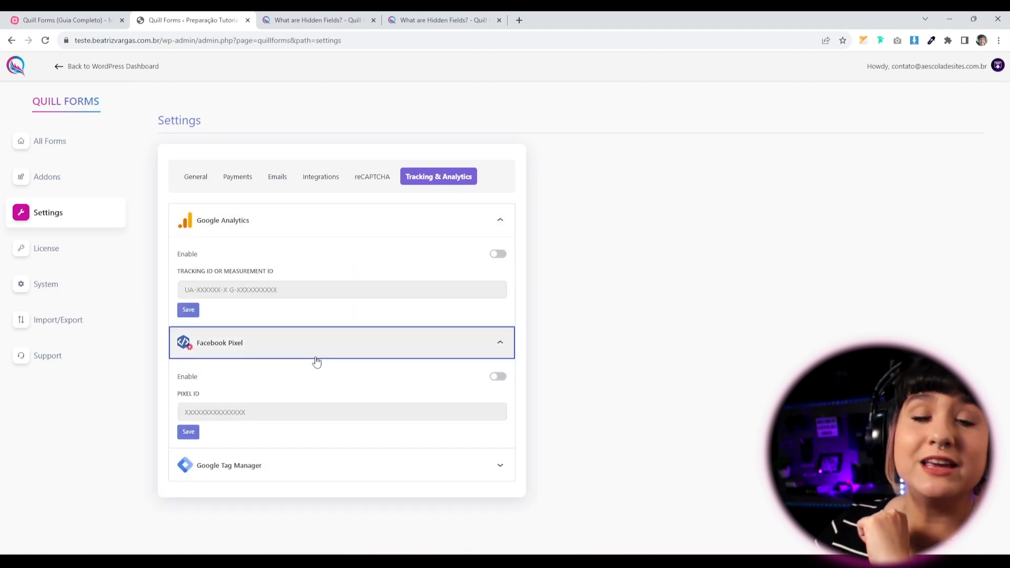
pyautogui.click(336, 466)
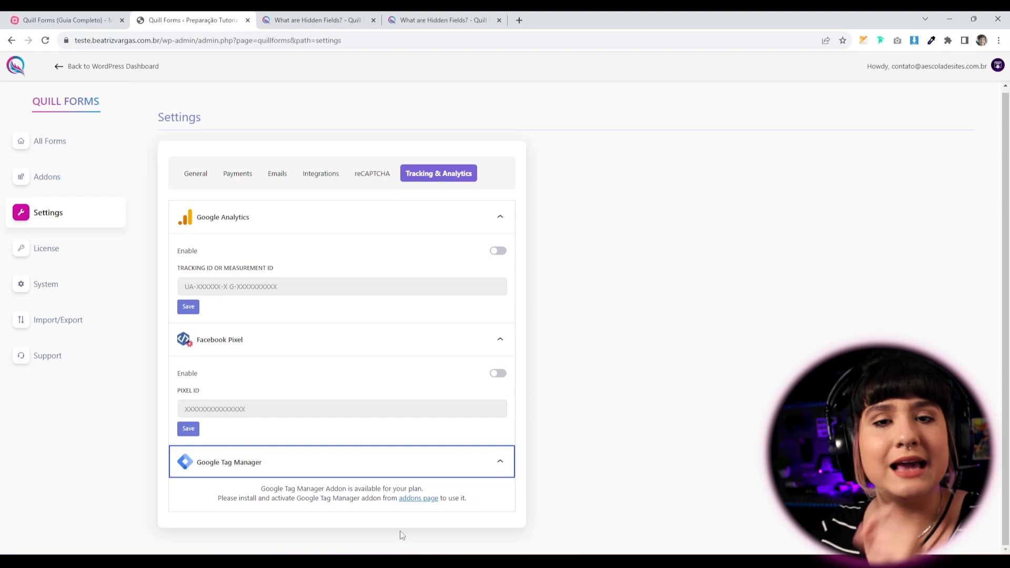
pyautogui.keyDown('ctrl'); pyautogui.click(419, 499); pyautogui.keyUp('ctrl')
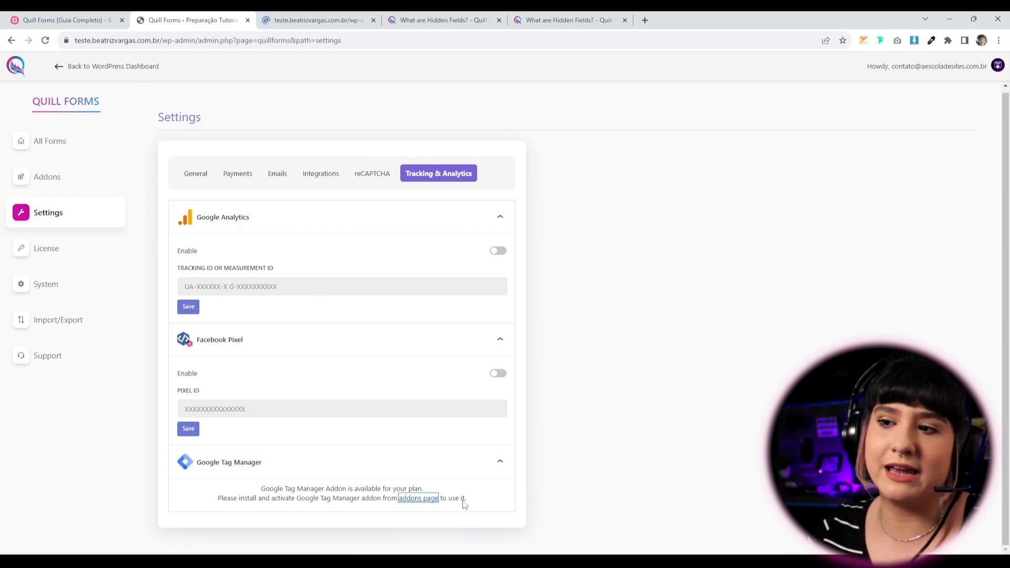
# Install the Google Tag Manager addon from the addons list.
pyautogui.hotkey('ctrl', 'Tab')
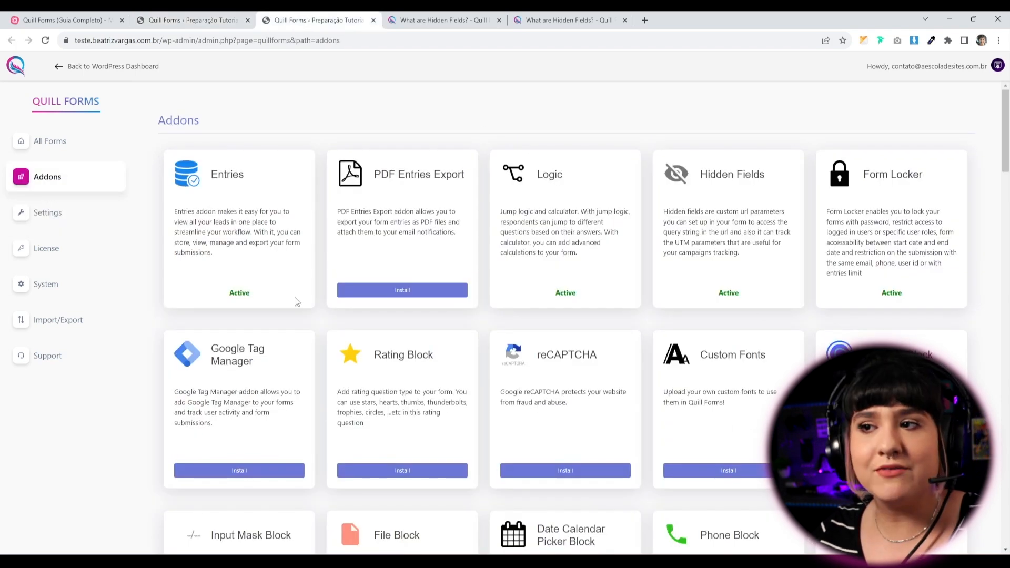
pyautogui.scroll(-1, 303, 337)
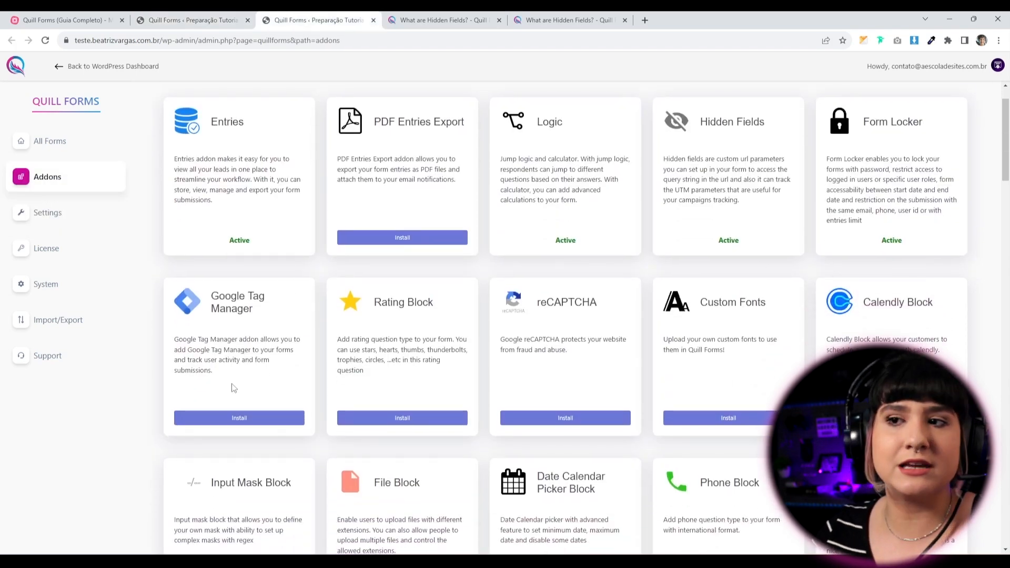
pyautogui.click(250, 421)
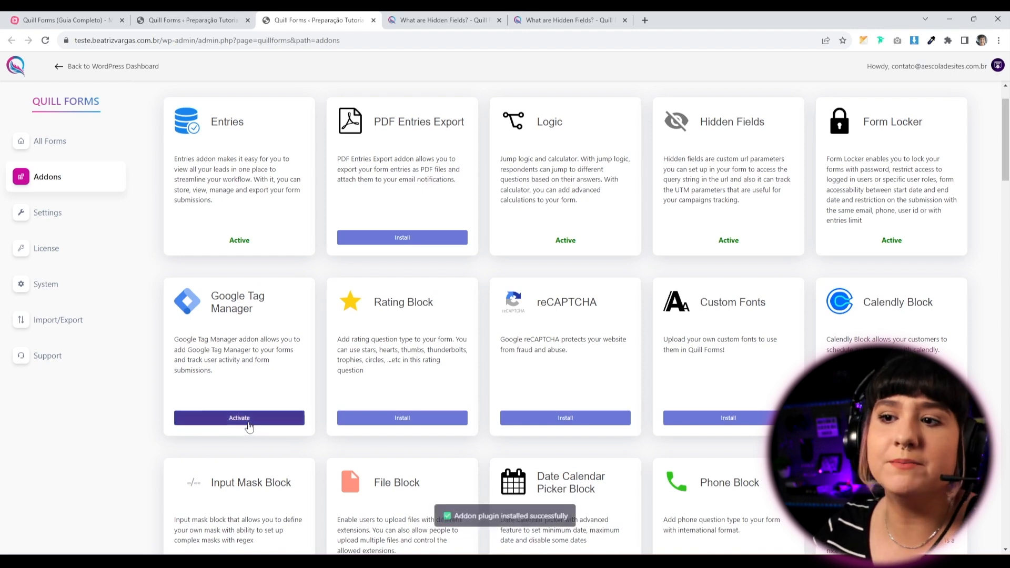
# Reload Settings and expand Google Tag Manager and Google Analytics under Tracking & Analytics.
pyautogui.click(153, 20)
pyautogui.click(47, 40)
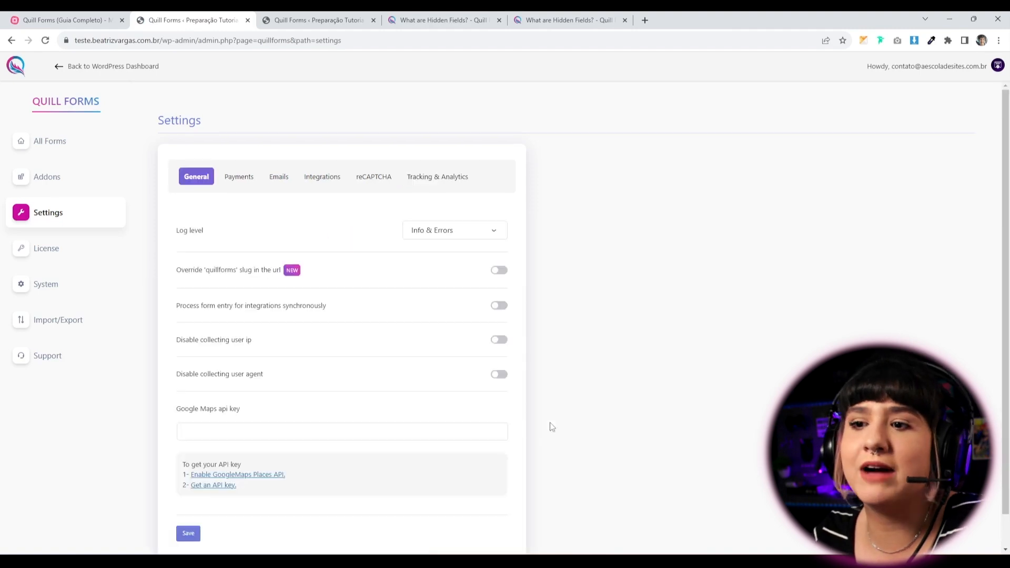
pyautogui.scroll(-1, 377, 407)
pyautogui.click(425, 145)
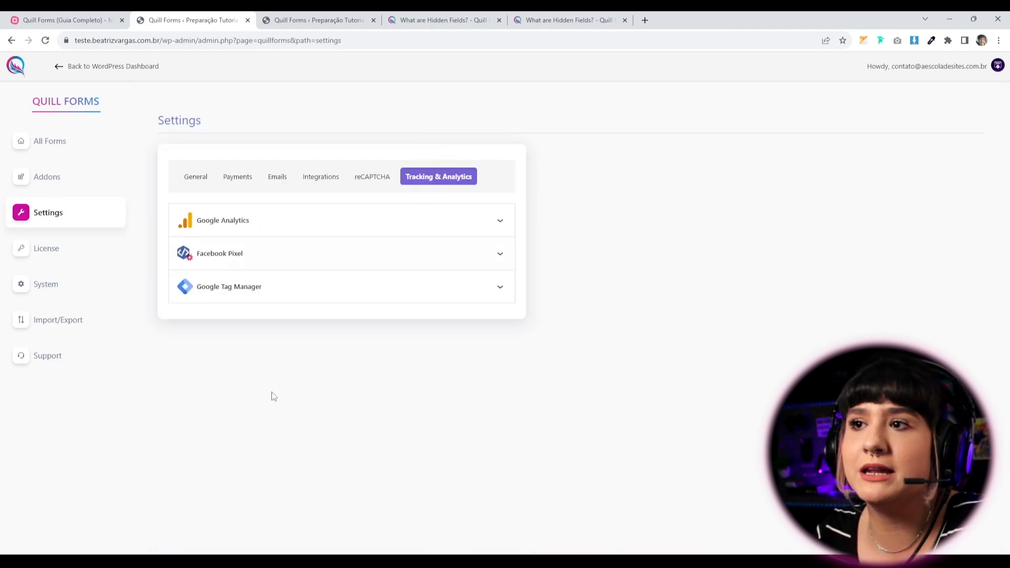
pyautogui.click(240, 295)
pyautogui.click(281, 231)
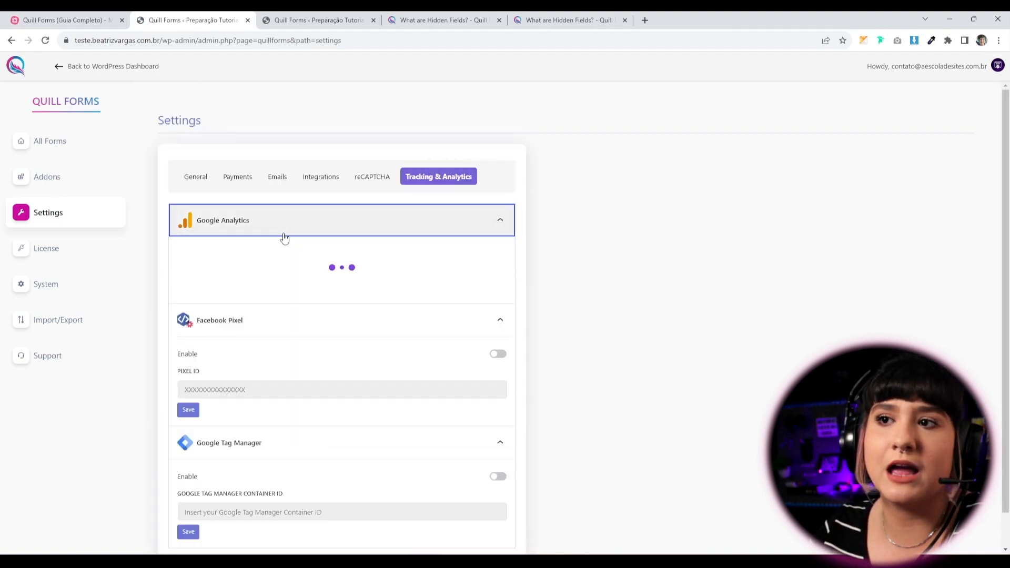
pyautogui.scroll(-2, 526, 460)
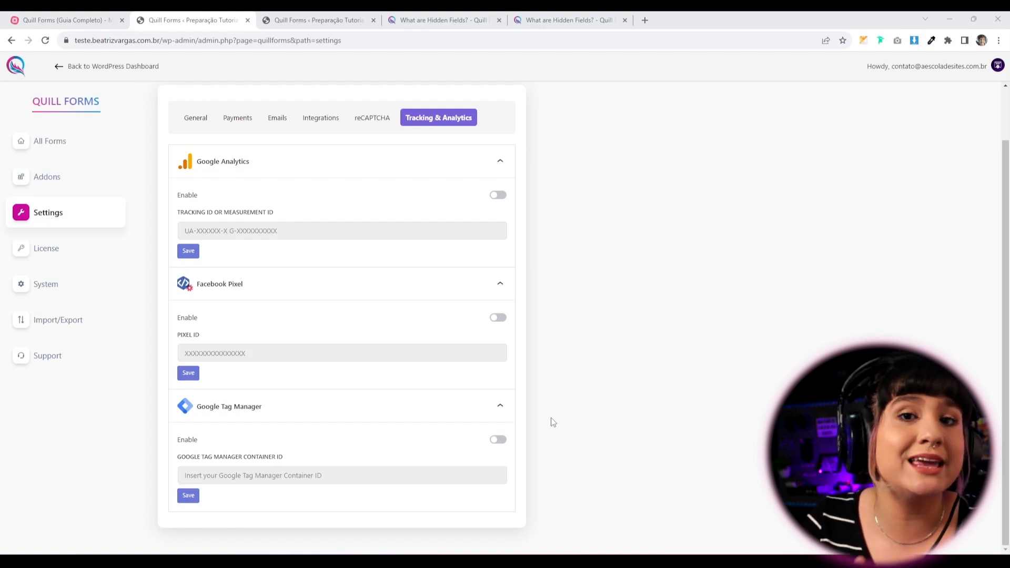
# Step the mind map through the results-tab and abandonment-rate topics to 'Insights do público (gráficos)'.
pyautogui.click(16, 19)
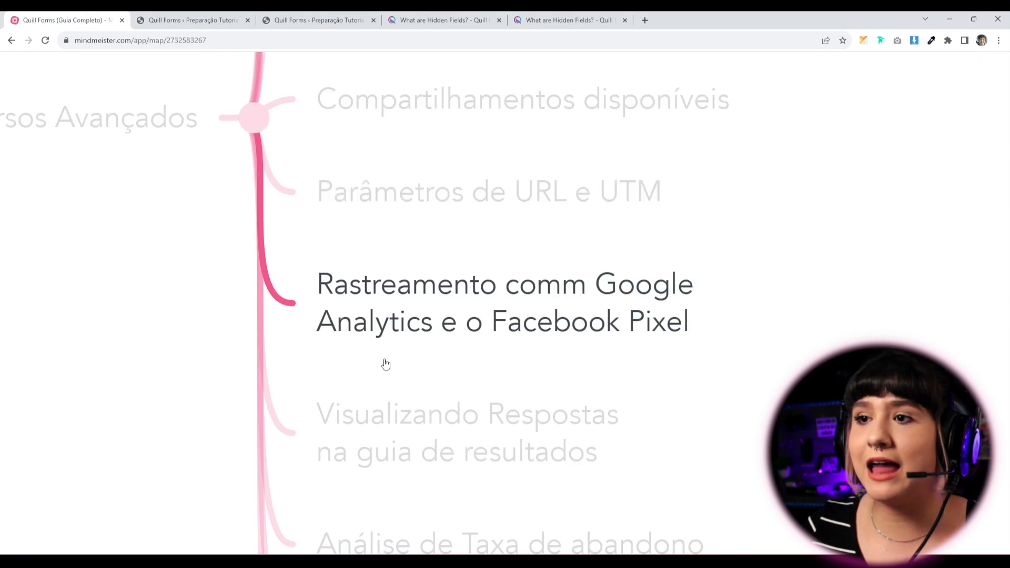
pyautogui.press('Right')
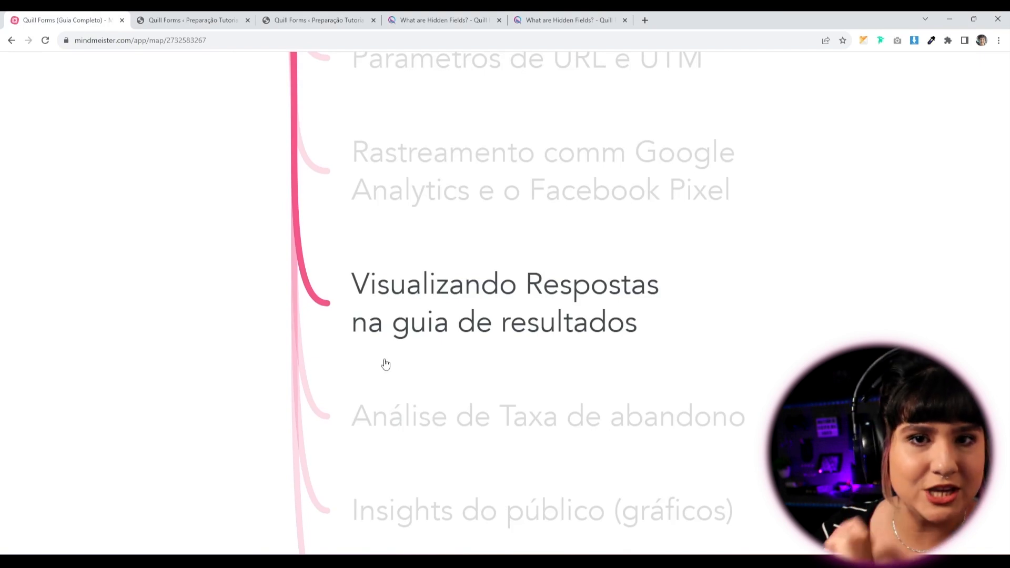
pyautogui.press('Right')
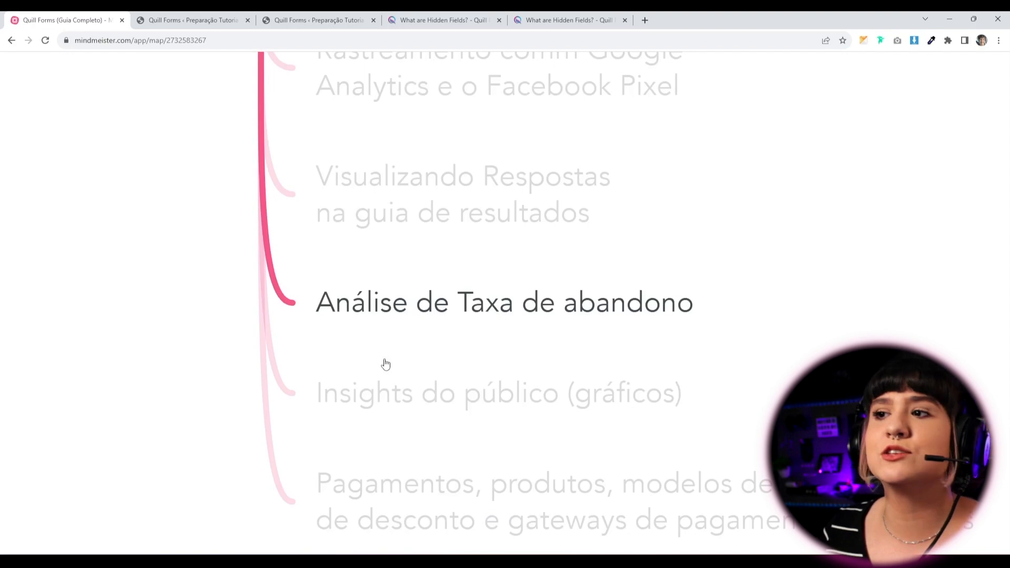
pyautogui.press('Right')
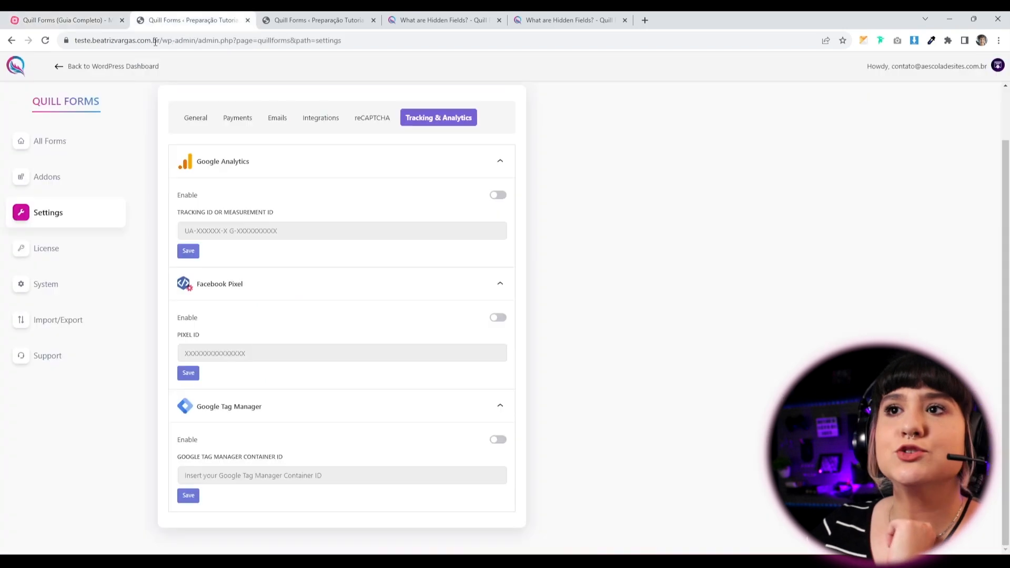
# Open the Quiz do Elementor (EXEMPLO) form from All Forms and view its Results insights.
pyautogui.click(55, 149)
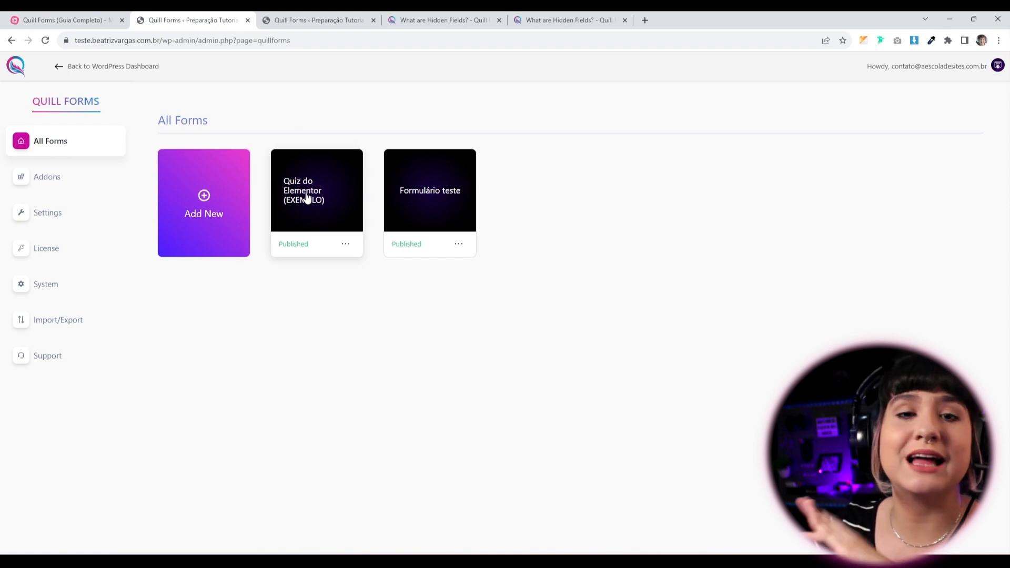
pyautogui.click(303, 213)
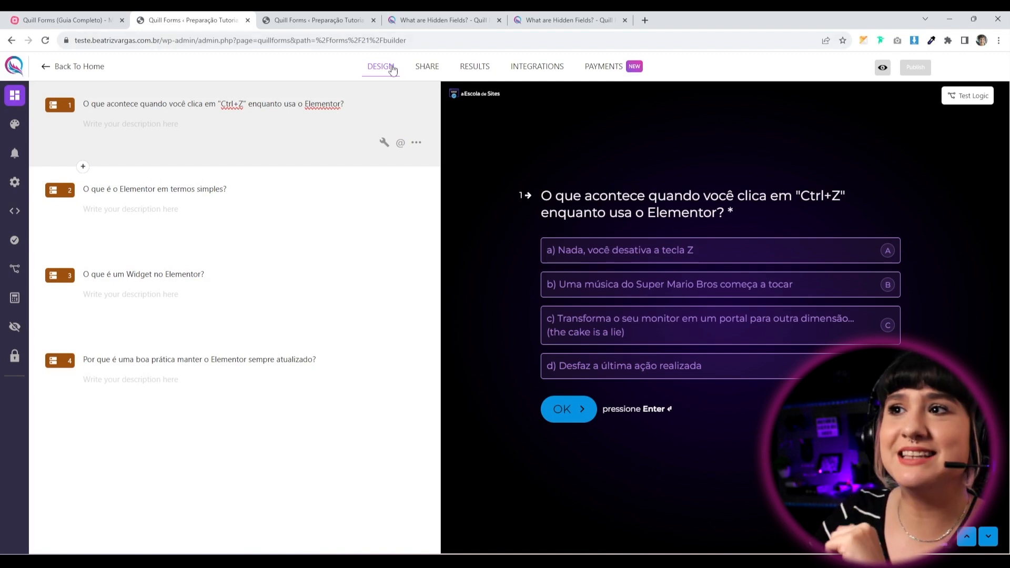
pyautogui.click(479, 69)
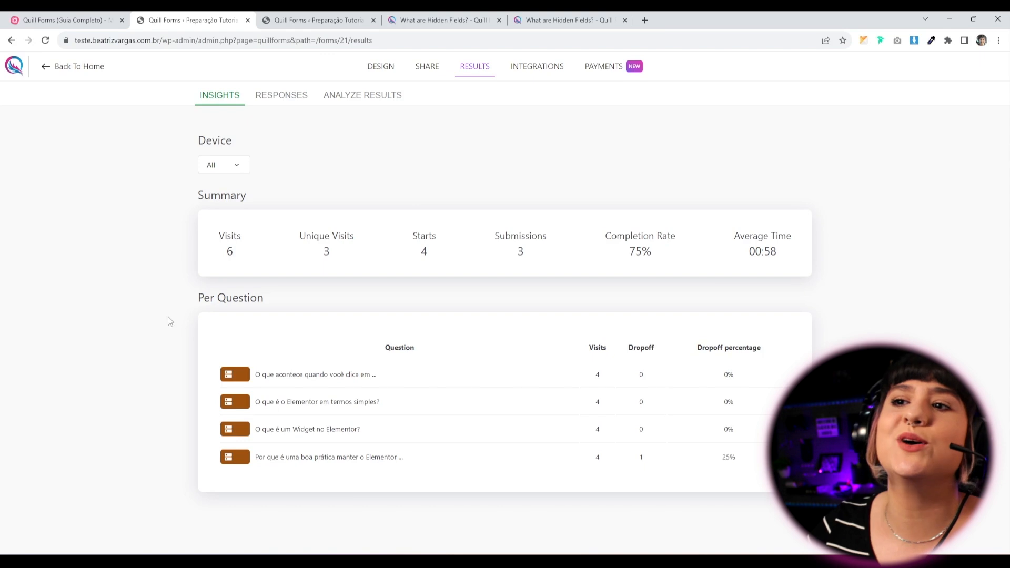
pyautogui.moveTo(224, 236); pyautogui.dragTo(236, 260)
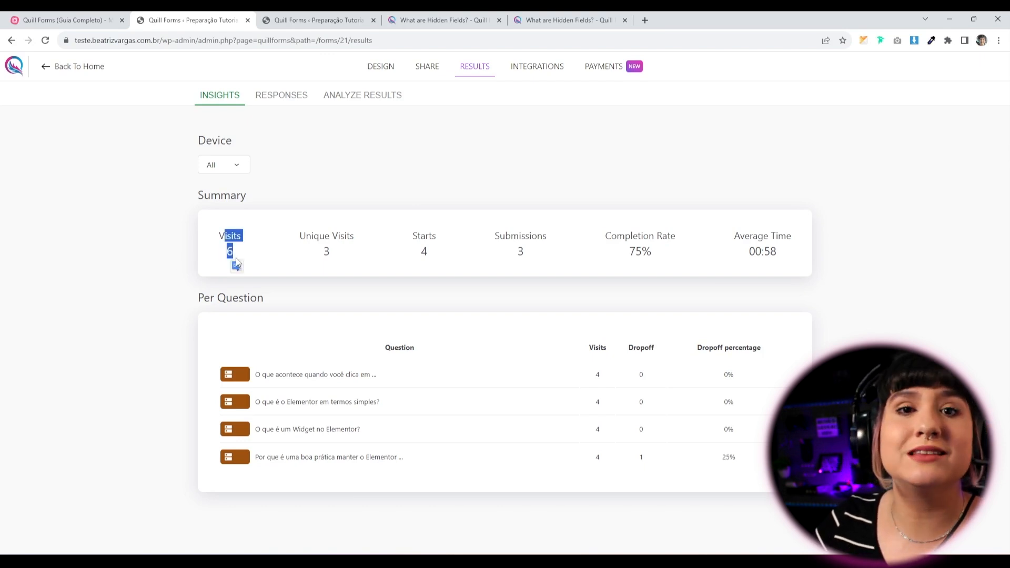
pyautogui.click(236, 249)
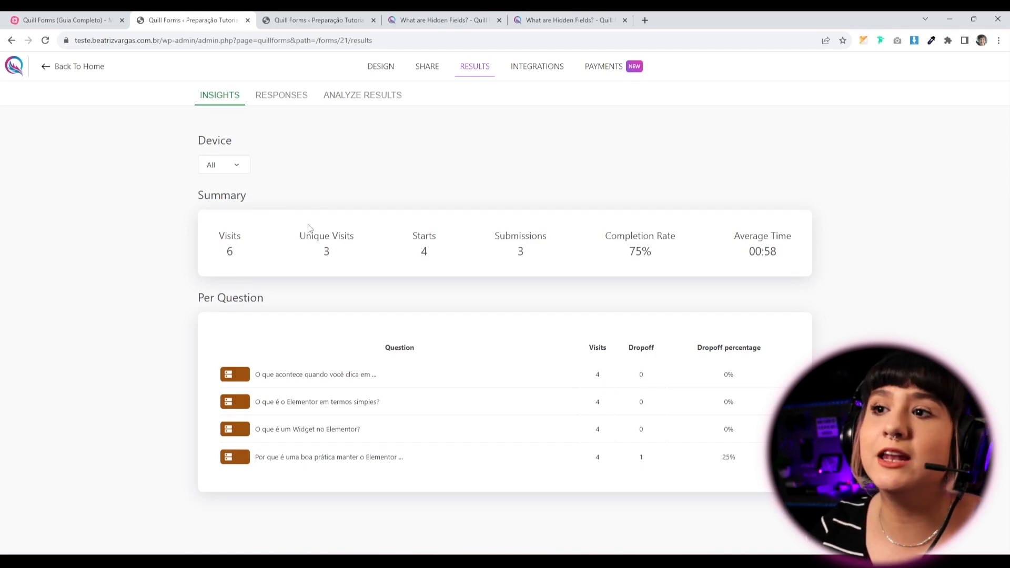
pyautogui.moveTo(307, 232); pyautogui.dragTo(348, 262)
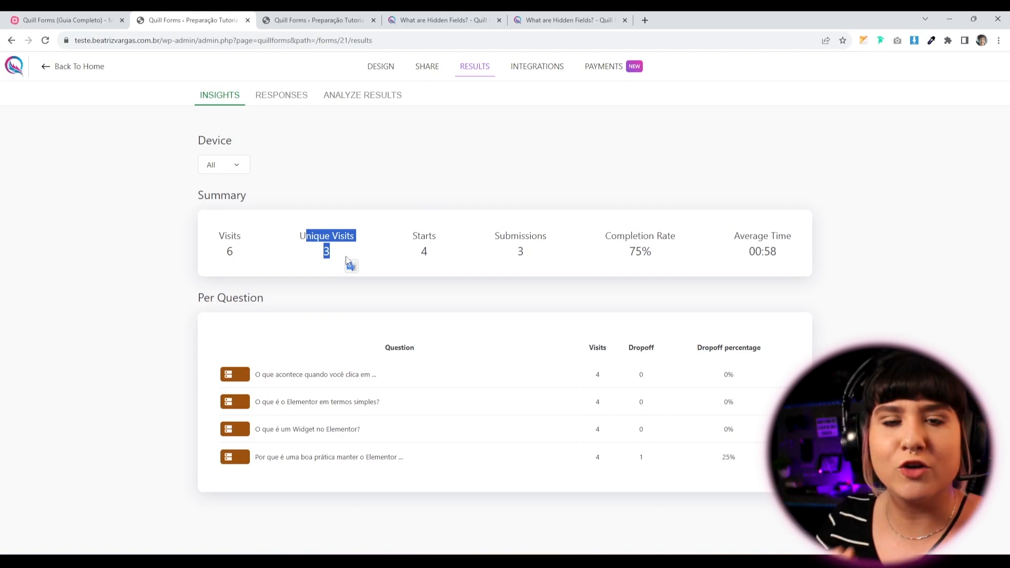
pyautogui.moveTo(416, 236); pyautogui.dragTo(436, 257)
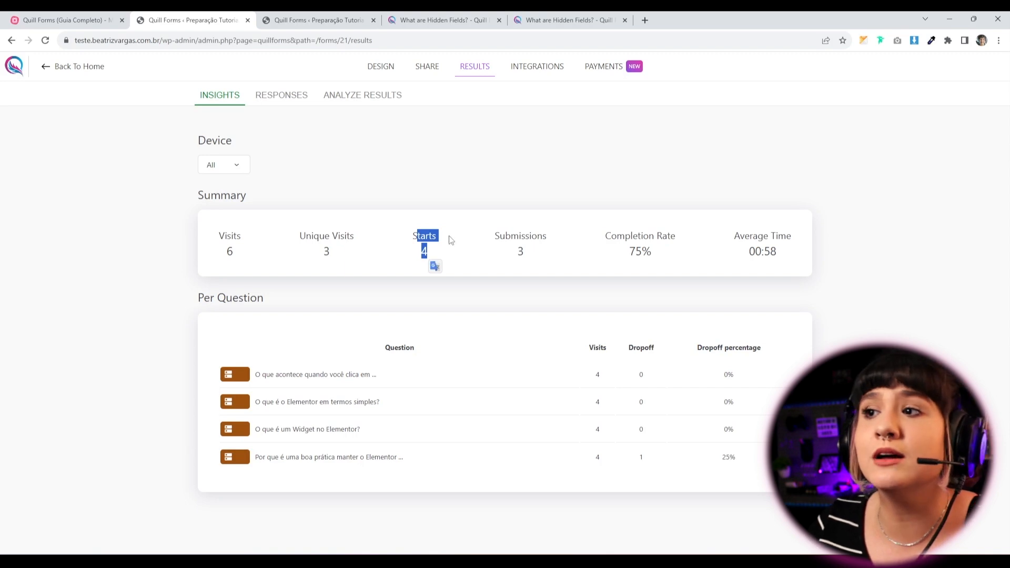
pyautogui.moveTo(495, 232); pyautogui.dragTo(538, 261)
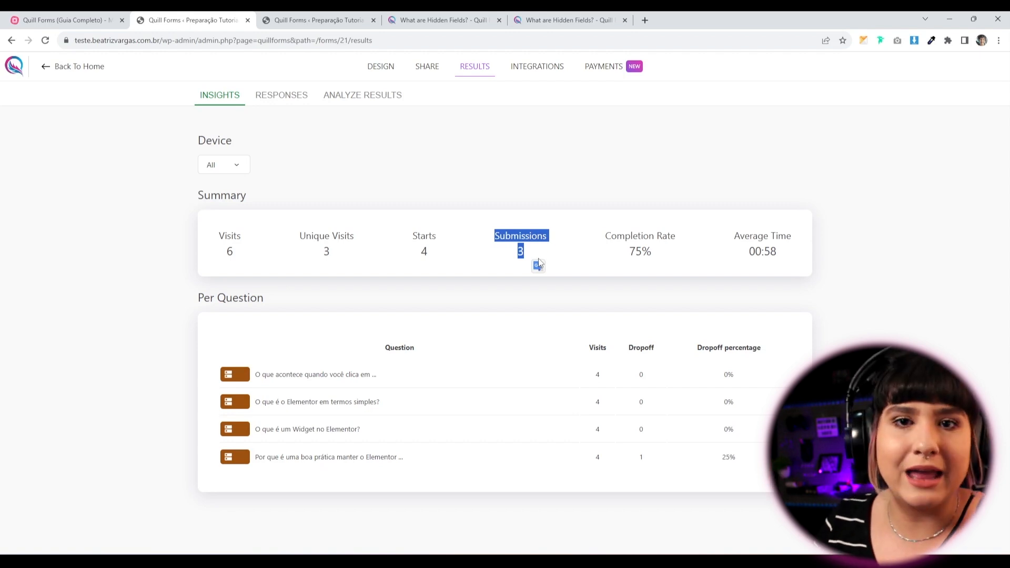
pyautogui.moveTo(665, 256)
pyautogui.mouseDown()
pyautogui.moveTo(604, 232)
pyautogui.moveTo(666, 259)
pyautogui.mouseUp()
pyautogui.click(606, 245)
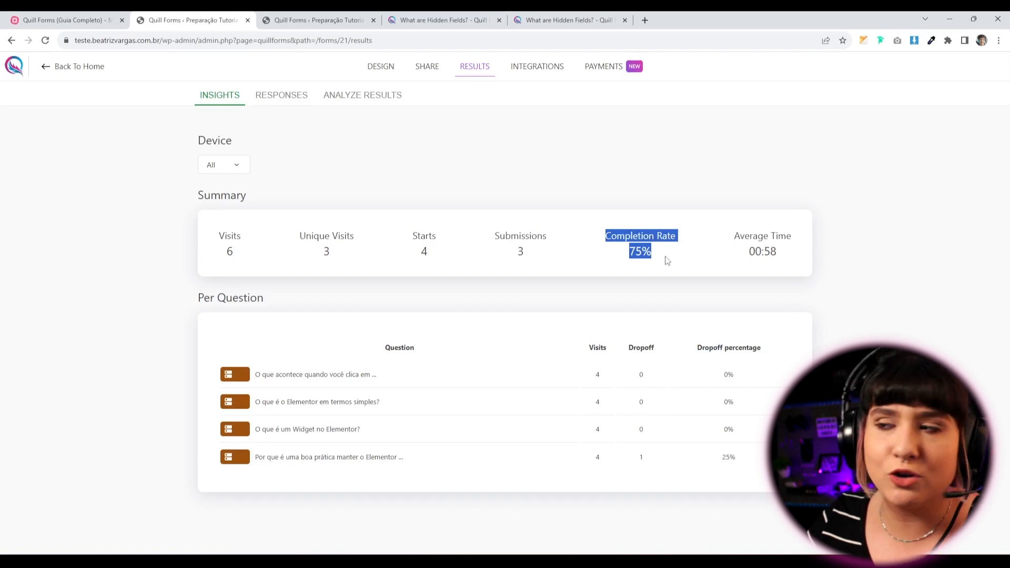
pyautogui.click(665, 259)
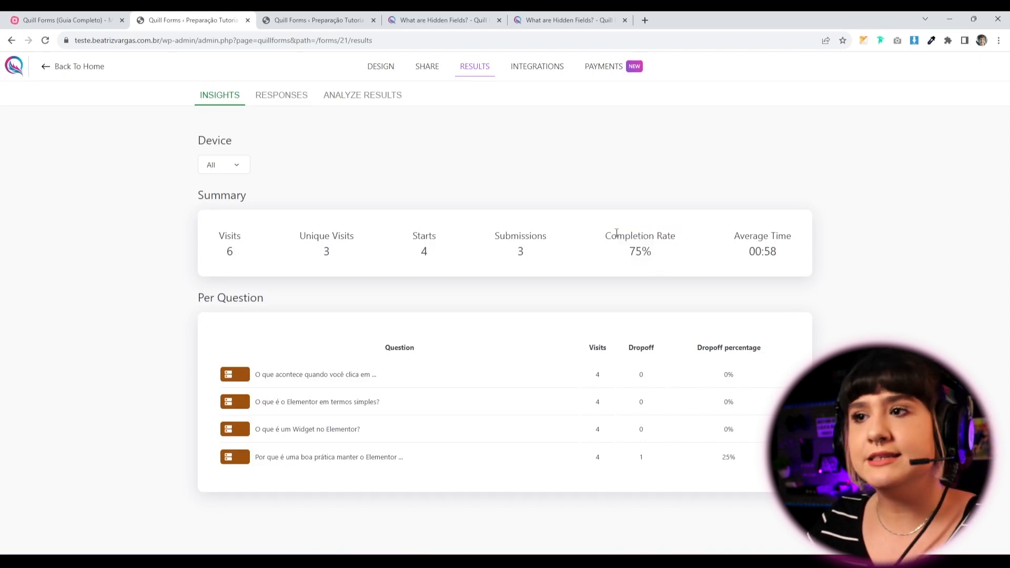
pyautogui.moveTo(438, 257); pyautogui.dragTo(413, 237)
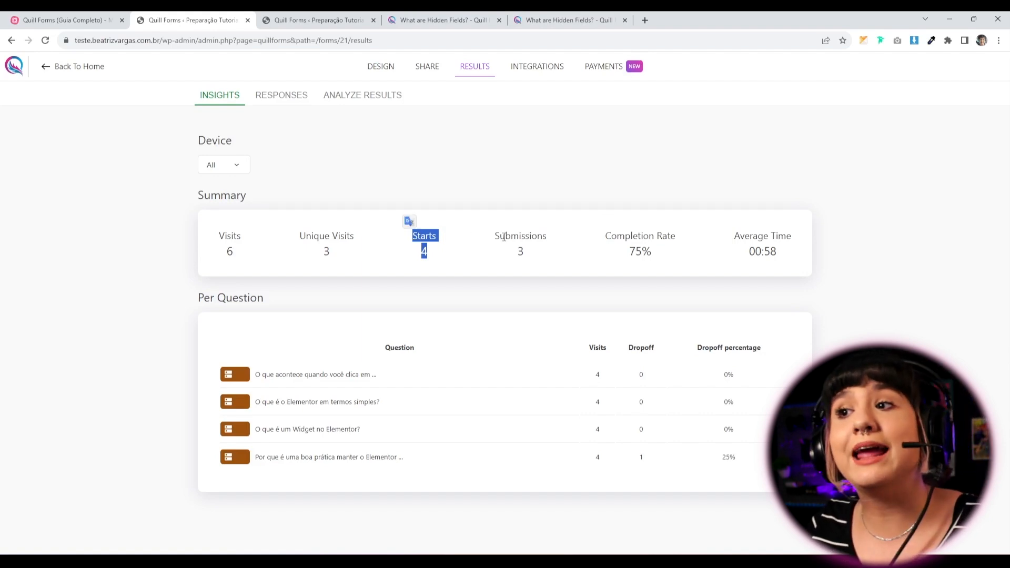
pyautogui.click(580, 250)
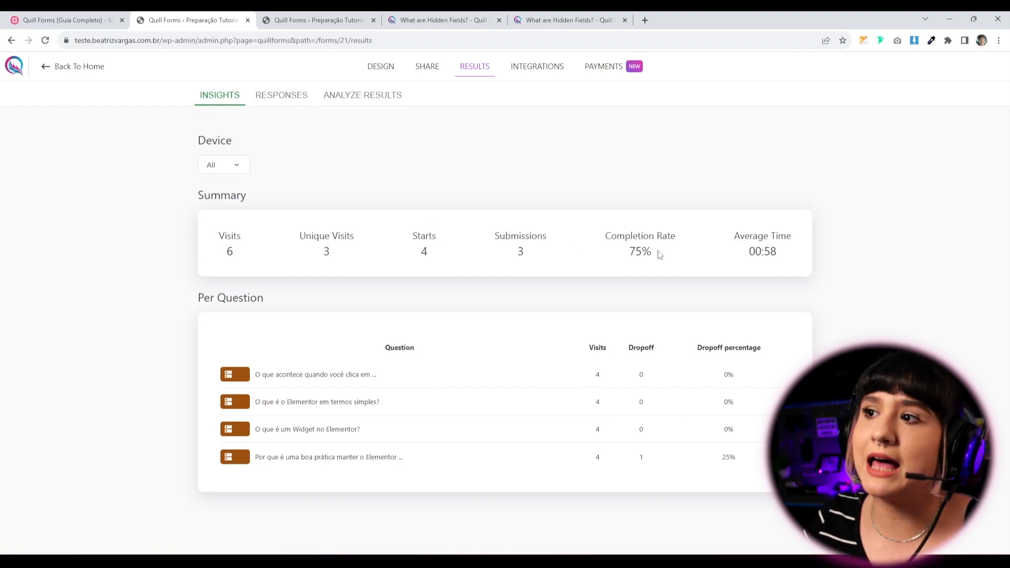
pyautogui.moveTo(666, 255); pyautogui.dragTo(602, 236)
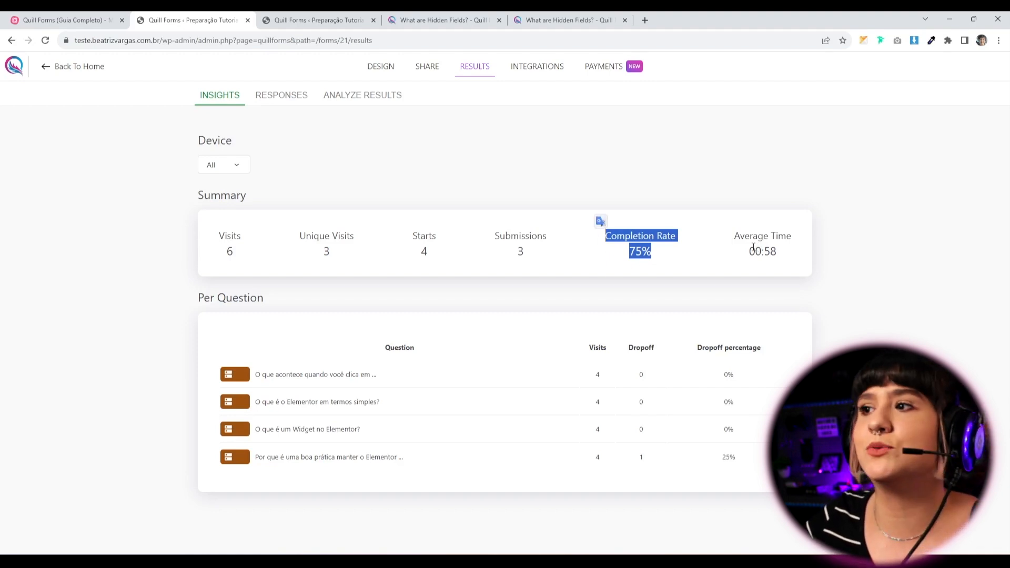
pyautogui.moveTo(735, 232); pyautogui.dragTo(790, 257)
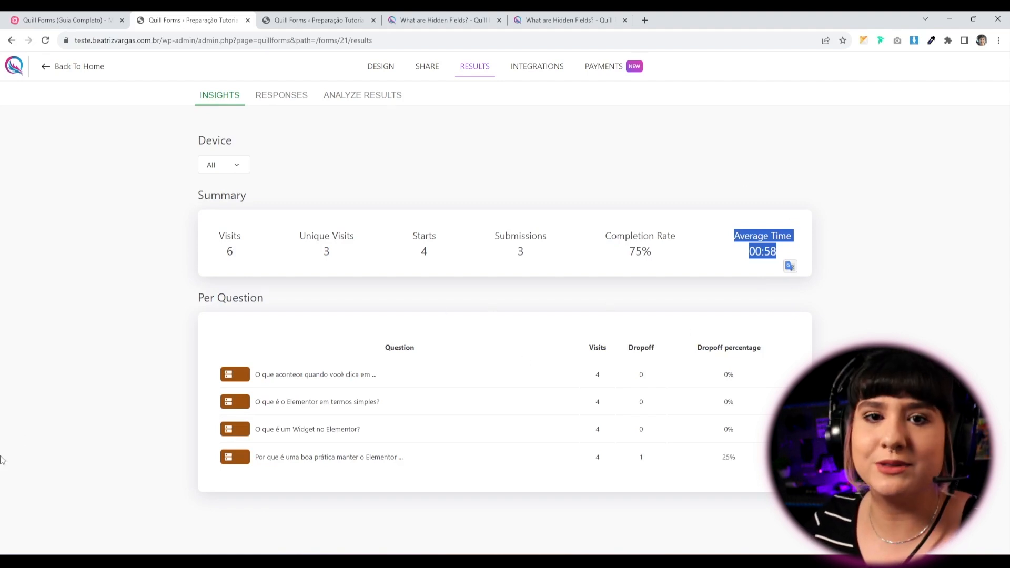
pyautogui.moveTo(201, 232); pyautogui.dragTo(803, 245)
pyautogui.click(813, 222)
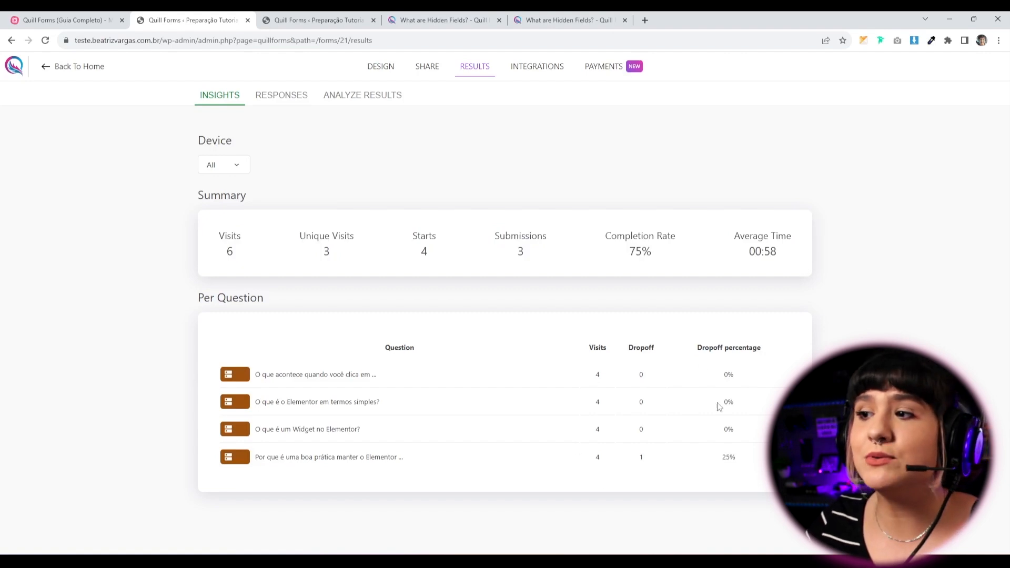
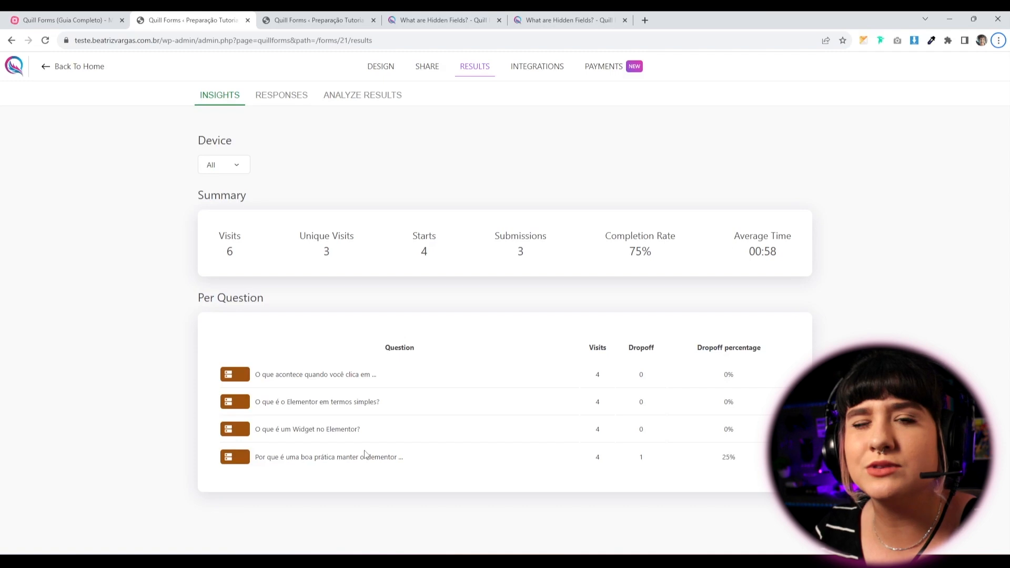
# Highlight the insights' dropoff values, the 75% completion rate and the last question's 25% dropoff.
pyautogui.doubleClick(641, 373)
pyautogui.moveTo(638, 401); pyautogui.dragTo(627, 463)
pyautogui.click(671, 455)
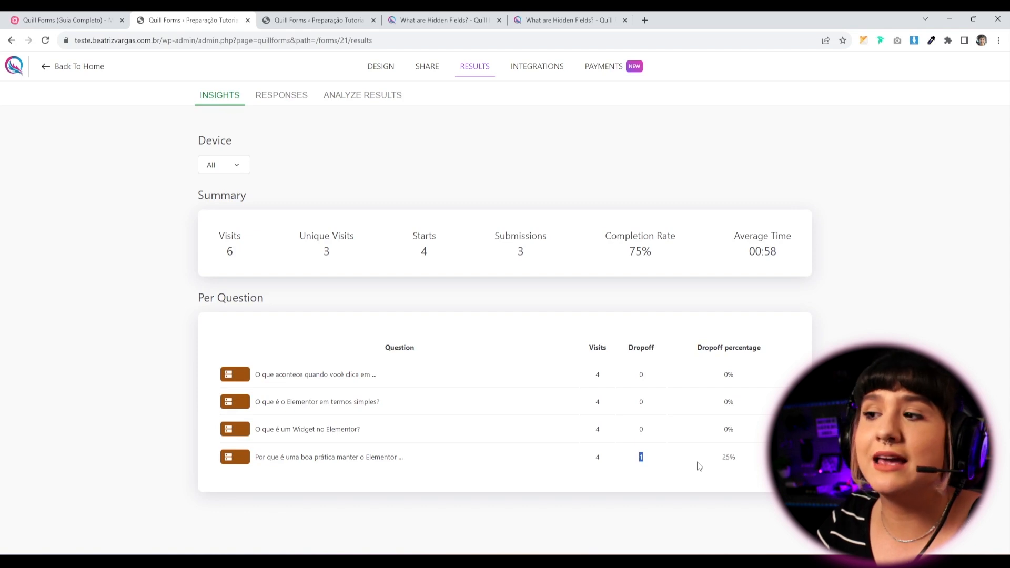
pyautogui.moveTo(697, 463); pyautogui.dragTo(765, 460)
pyautogui.click(776, 464)
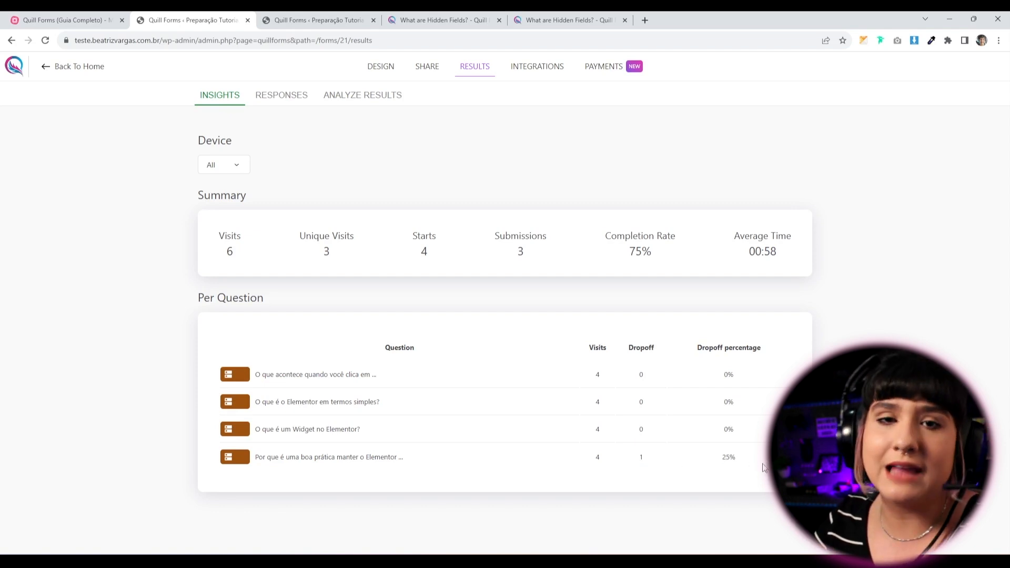
pyautogui.moveTo(664, 256); pyautogui.dragTo(417, 258)
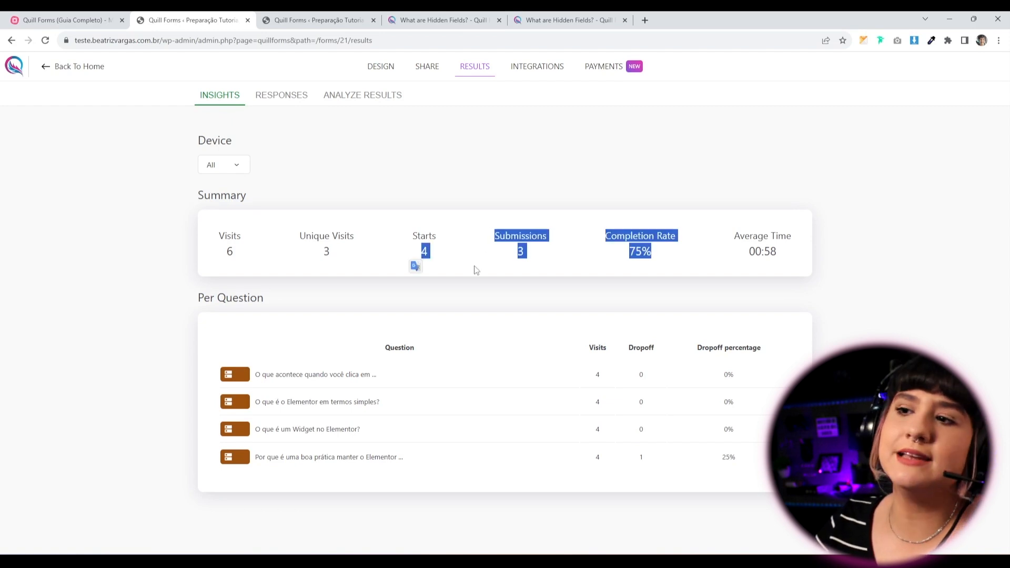
pyautogui.click(599, 270)
pyautogui.moveTo(629, 259); pyautogui.dragTo(679, 259)
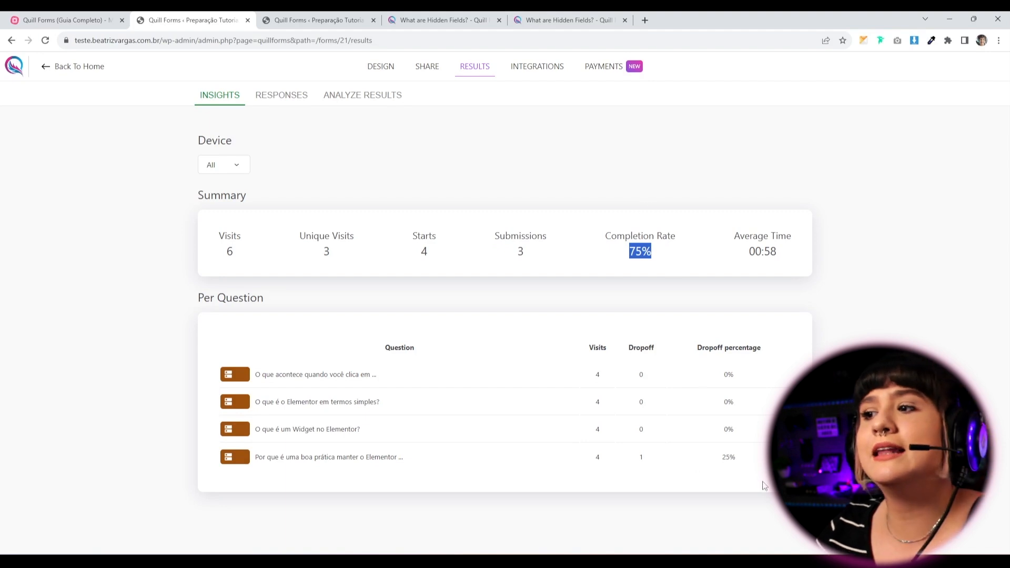
pyautogui.moveTo(760, 485); pyautogui.dragTo(666, 468)
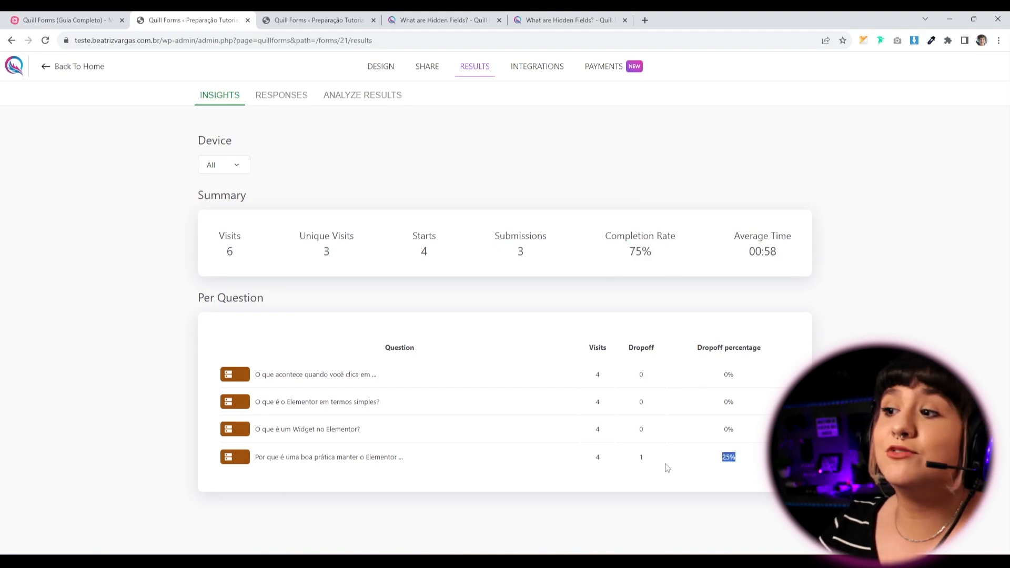
pyautogui.click(579, 470)
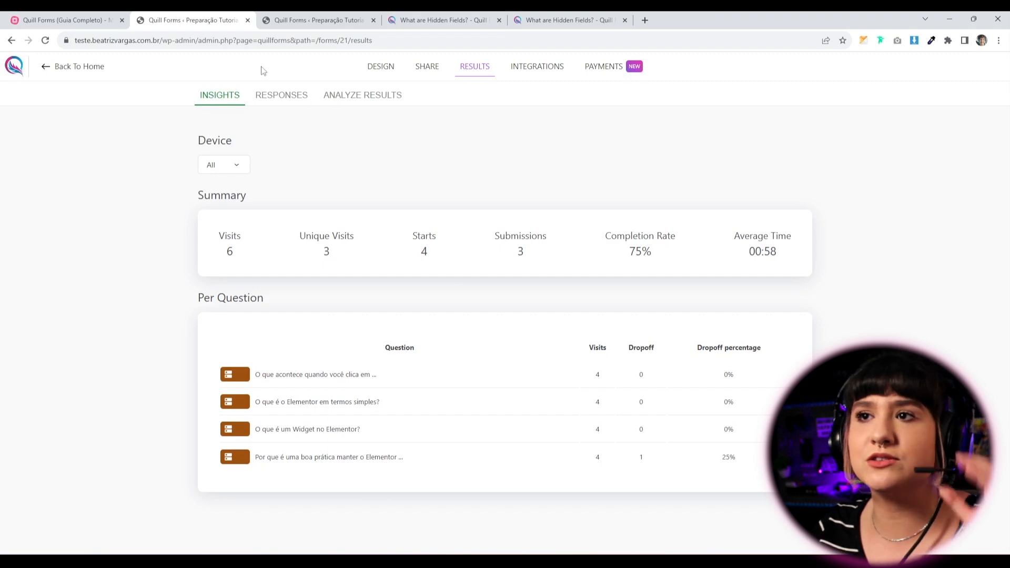
# Browse the individual responses' answers, then switch to the Analyze Results charts.
pyautogui.click(277, 96)
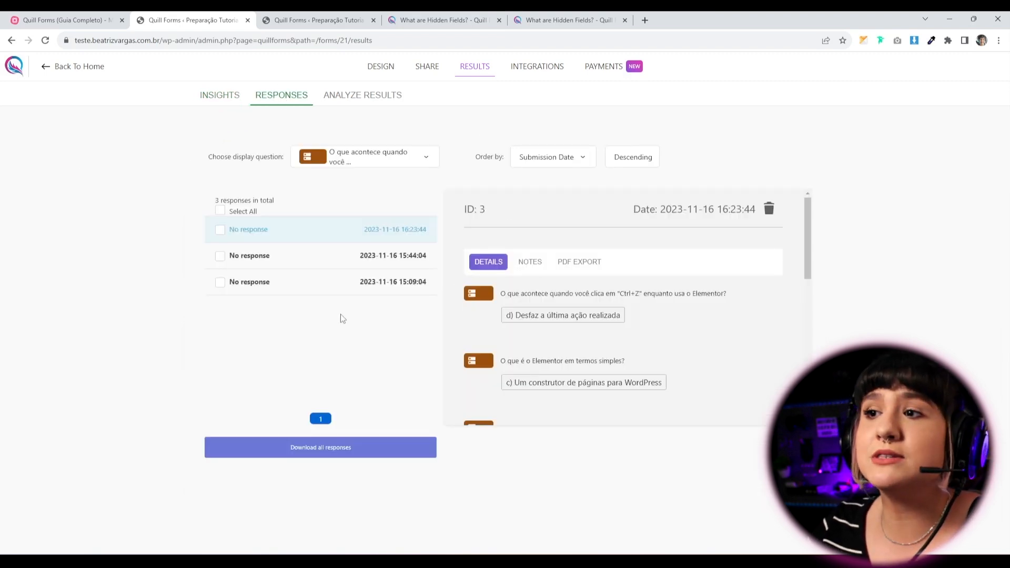
pyautogui.scroll(-3, 633, 315)
pyautogui.scroll(-3, 634, 321)
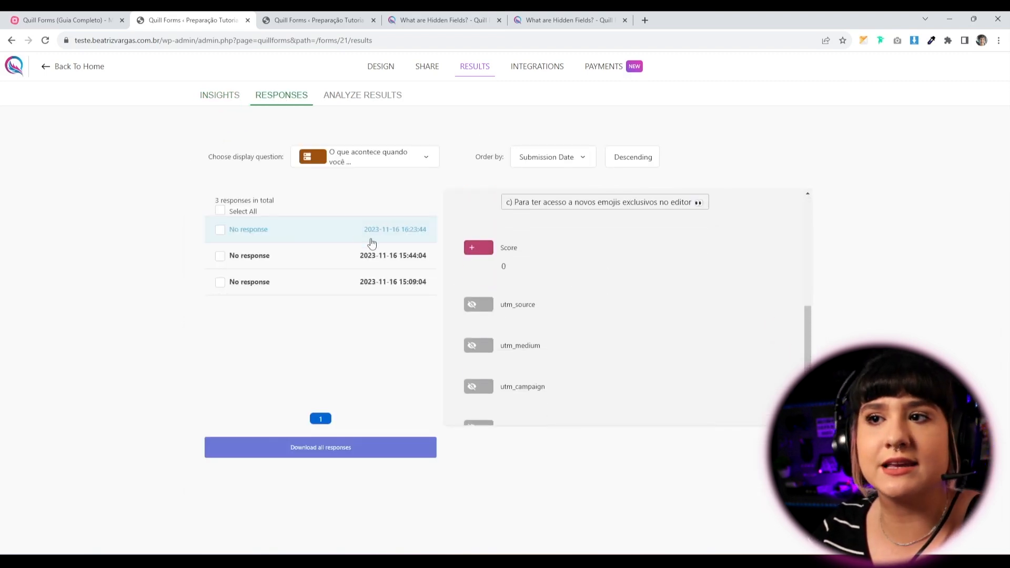
pyautogui.scroll(6, 613, 335)
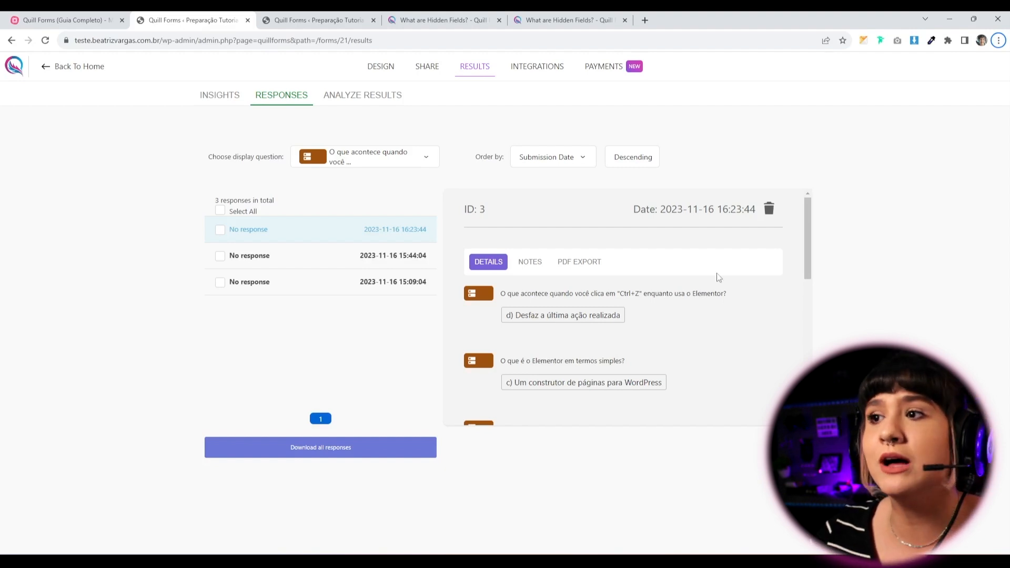
pyautogui.click(357, 269)
pyautogui.click(339, 290)
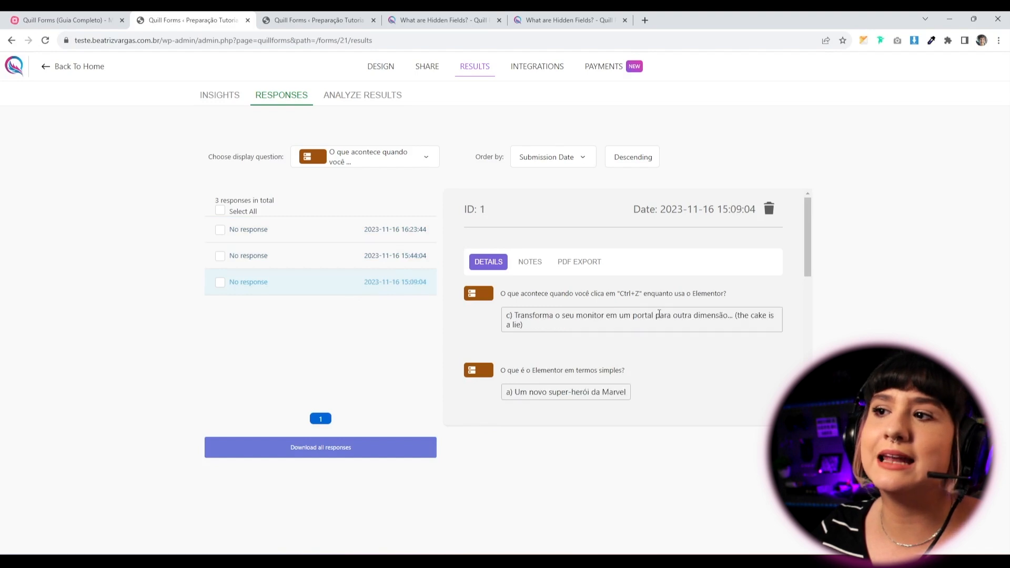
pyautogui.scroll(-10, 586, 335)
pyautogui.scroll(5, 570, 347)
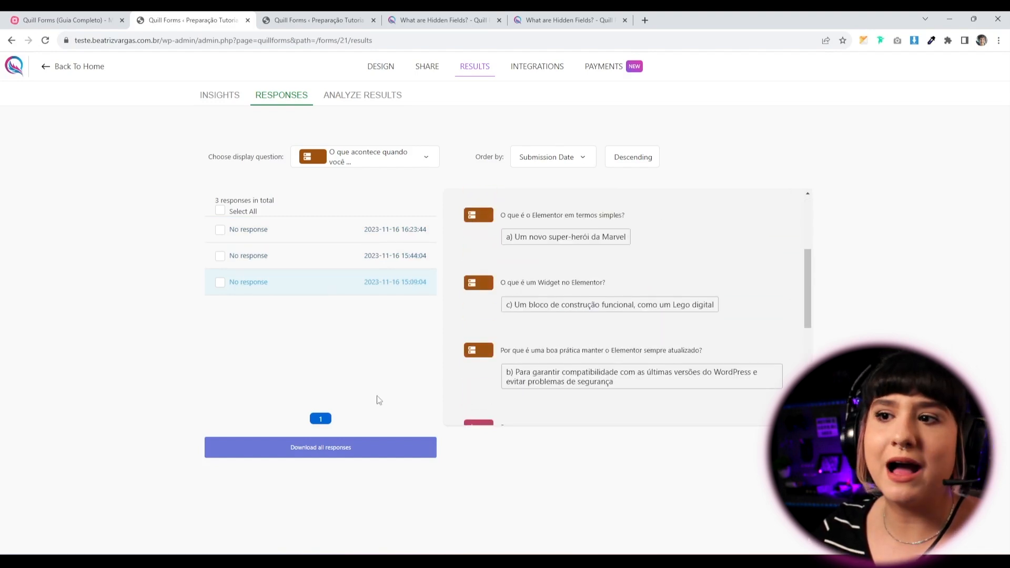
pyautogui.scroll(3, 530, 298)
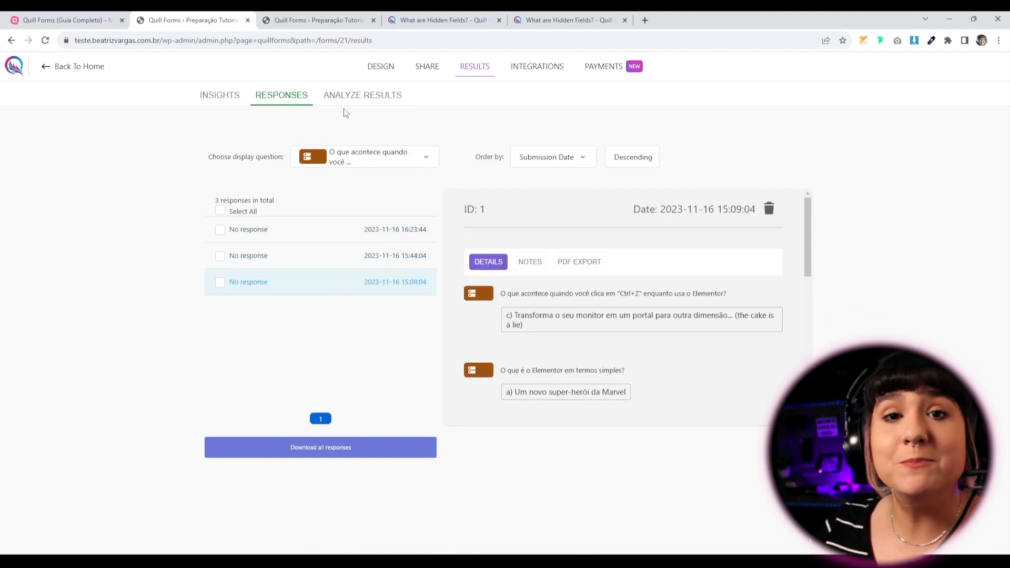
pyautogui.click(380, 93)
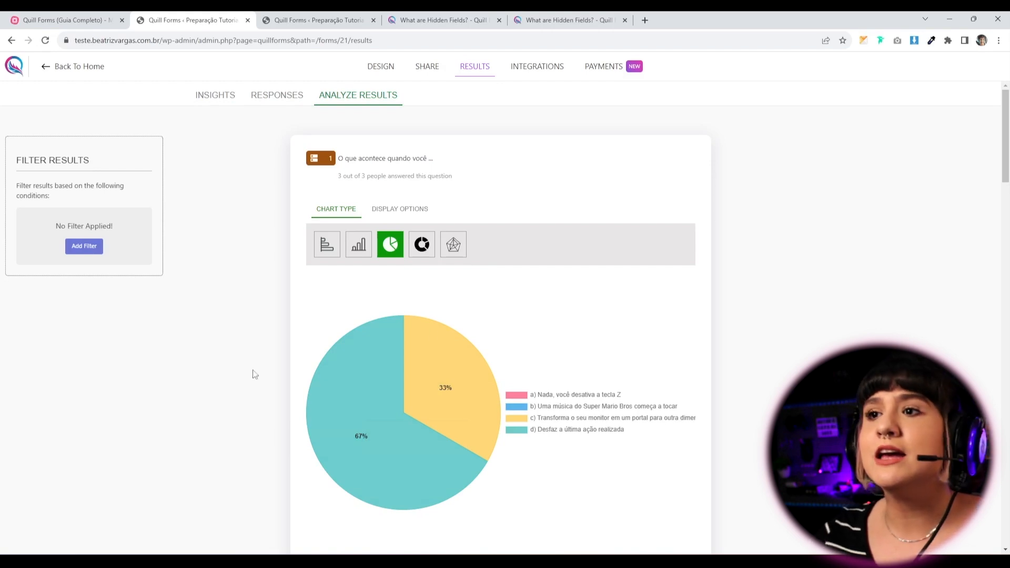
# Try the first question as vertical bars and back as pie, hiding and restoring answer d.
pyautogui.click(361, 245)
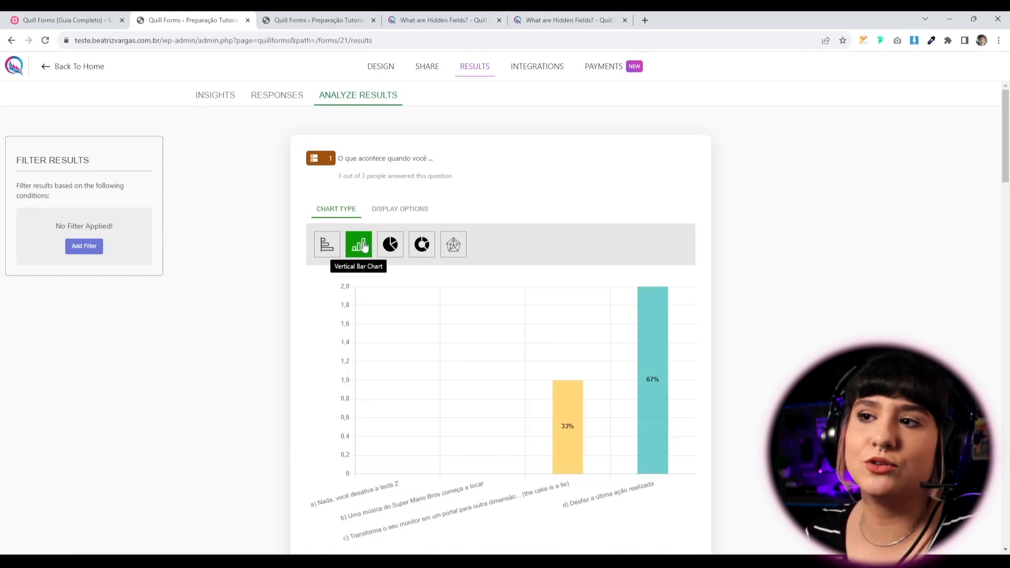
pyautogui.click(391, 245)
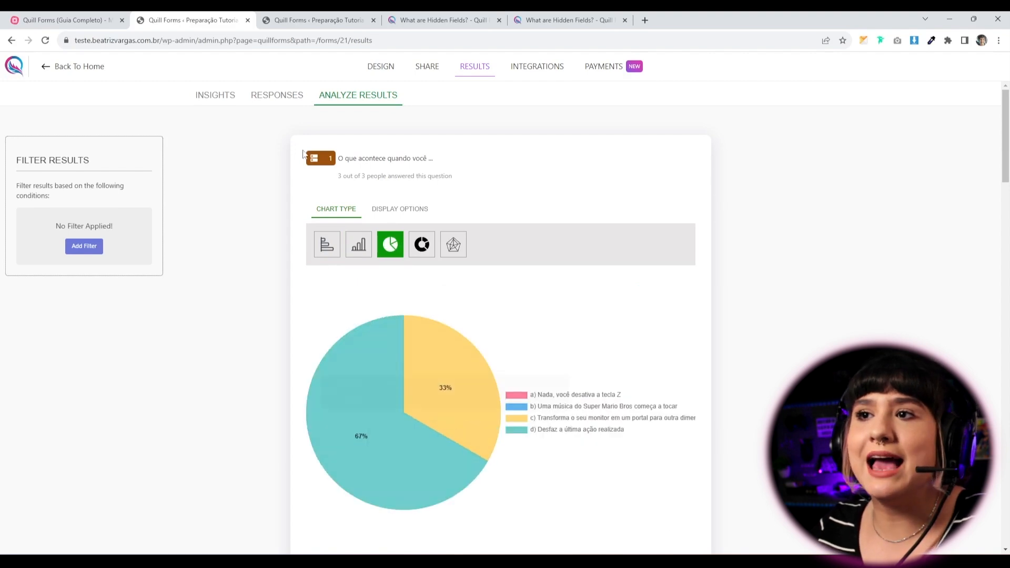
pyautogui.moveTo(345, 158); pyautogui.dragTo(488, 174)
pyautogui.scroll(-1, 519, 293)
pyautogui.scroll(1, 500, 328)
pyautogui.click(412, 177)
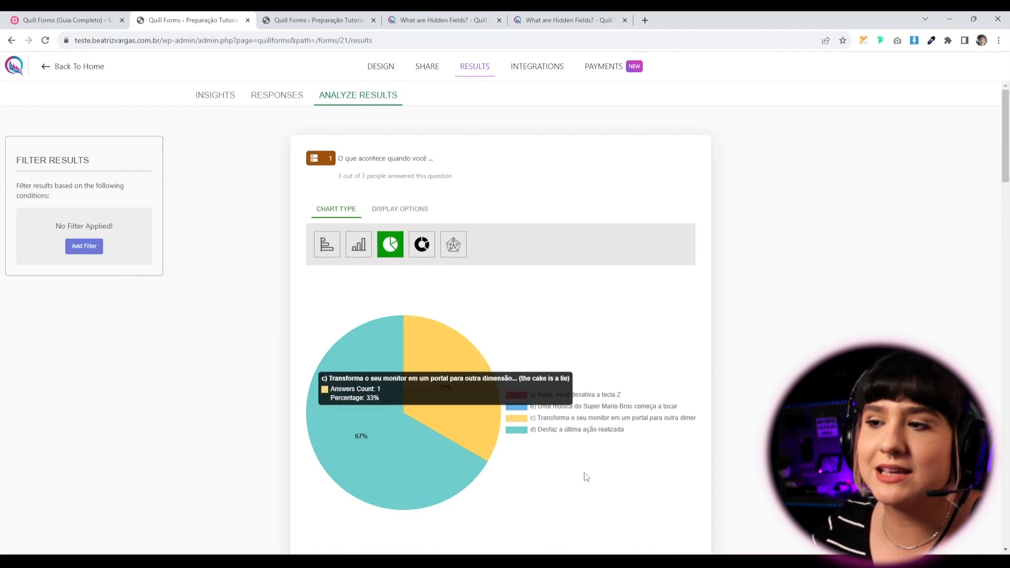
pyautogui.click(547, 431)
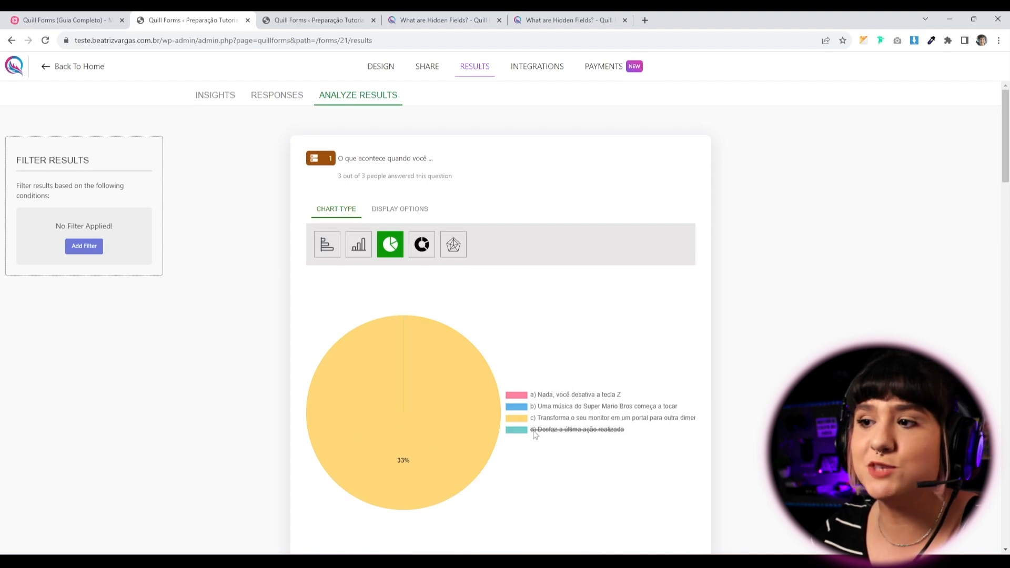
pyautogui.click(536, 431)
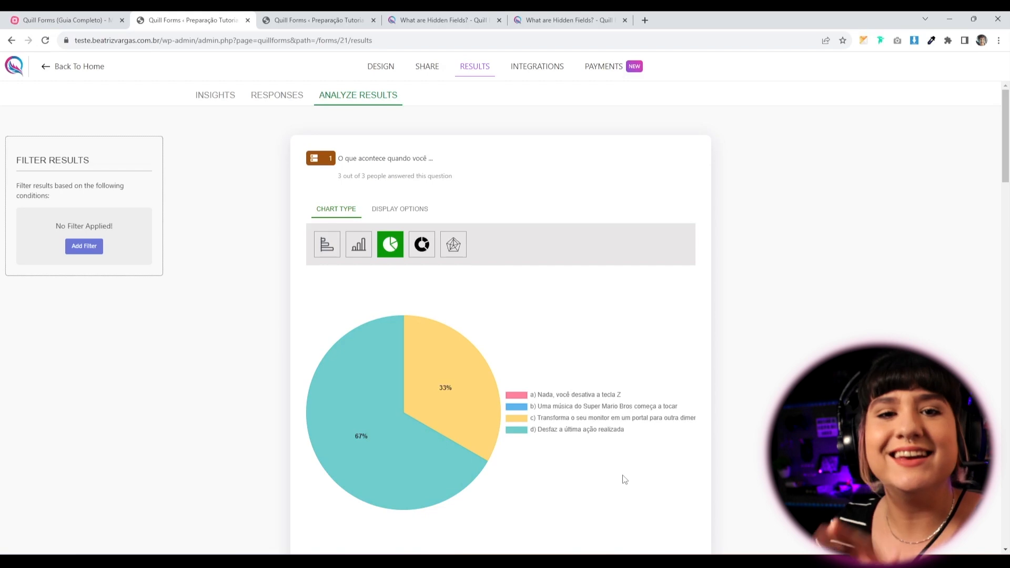
# Redraw the first question as horizontal bars, then as a radar chart, and scroll the other charts.
pyautogui.moveTo(456, 393)
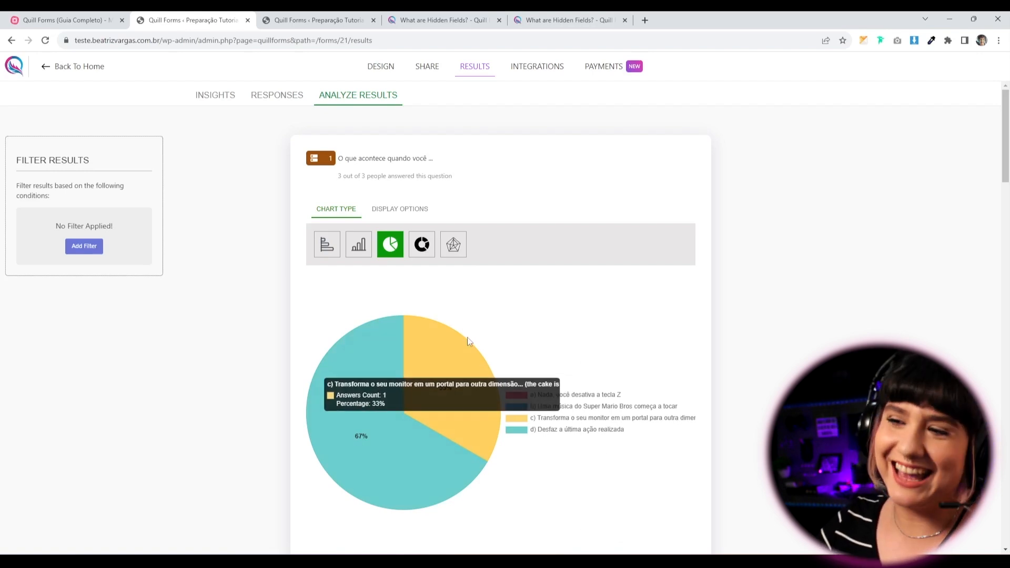
pyautogui.click(353, 254)
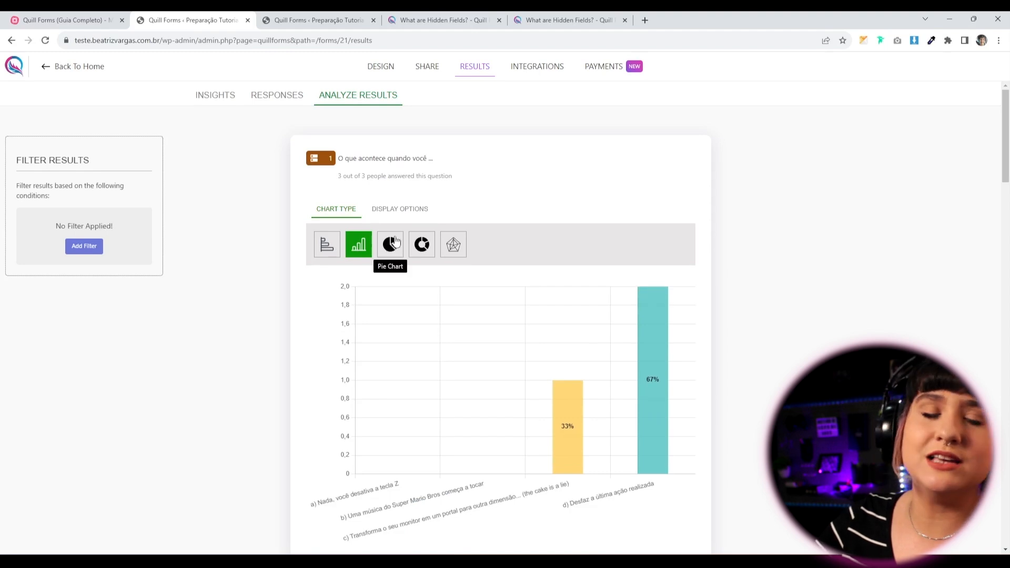
pyautogui.click(327, 244)
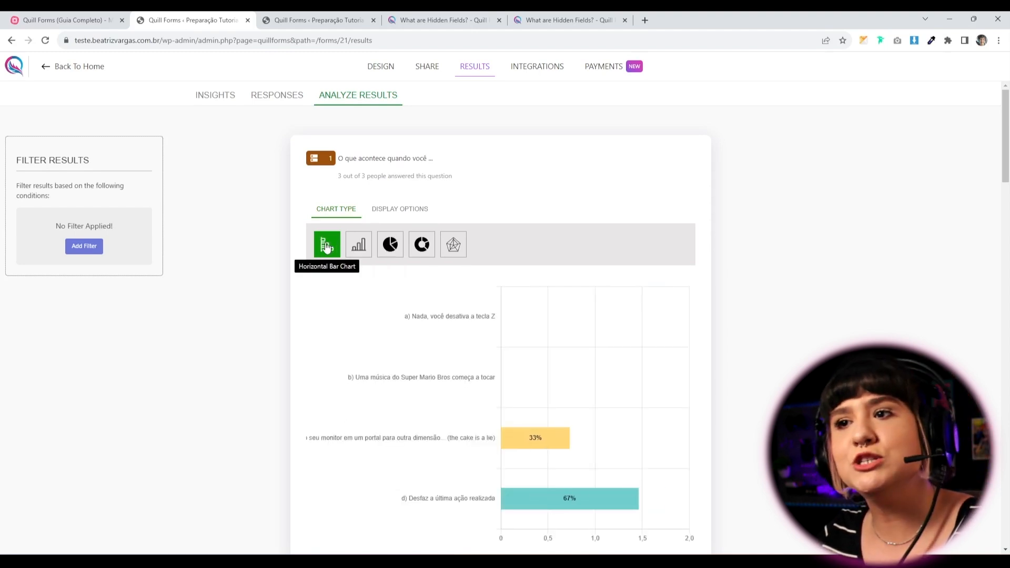
pyautogui.click(453, 246)
pyautogui.scroll(-10, 380, 445)
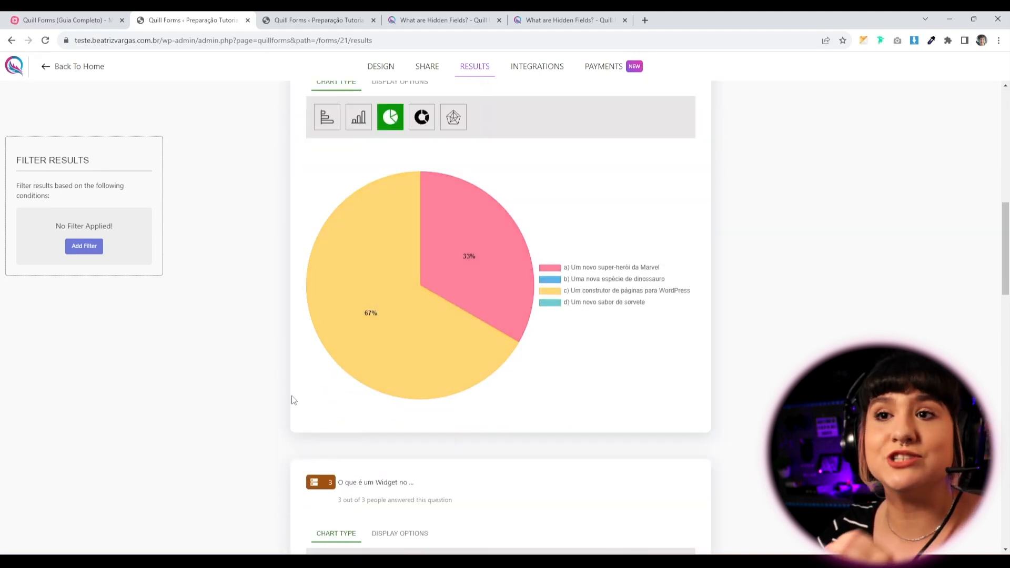
pyautogui.scroll(-3, 294, 403)
pyautogui.scroll(-3, 293, 403)
pyautogui.scroll(-9, 293, 407)
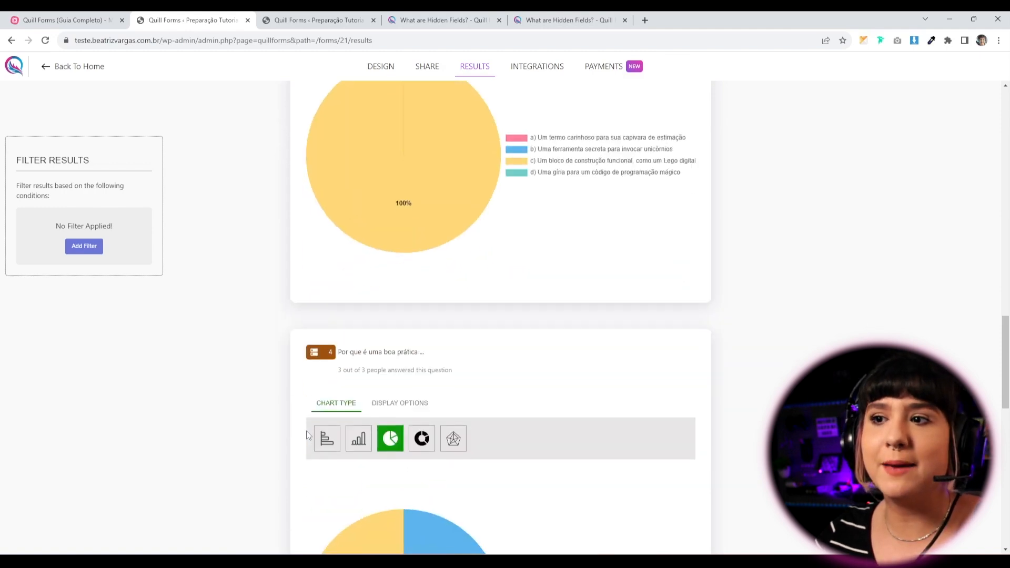
pyautogui.scroll(-9, 411, 418)
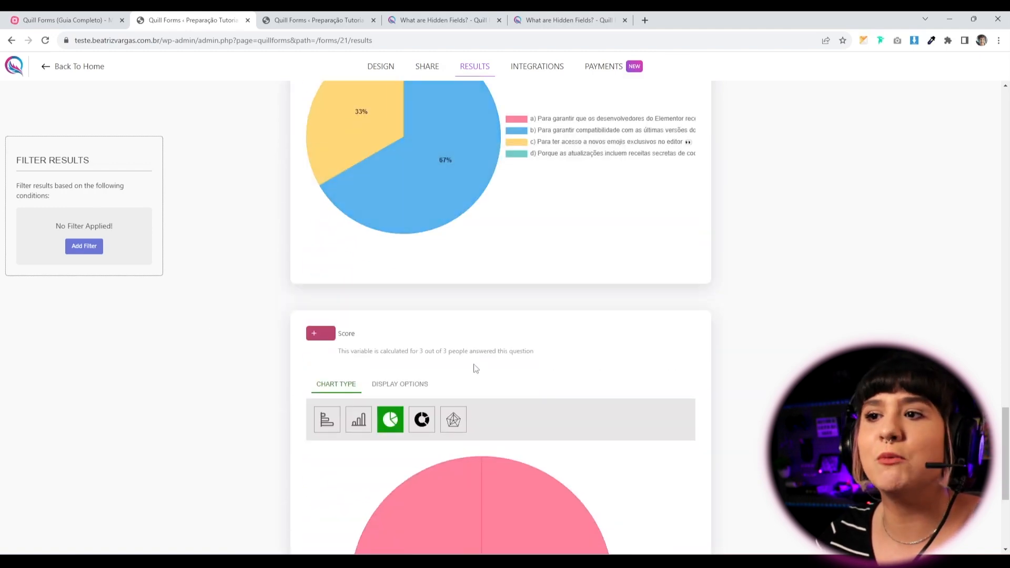
pyautogui.scroll(15, 272, 358)
pyautogui.scroll(10, 273, 367)
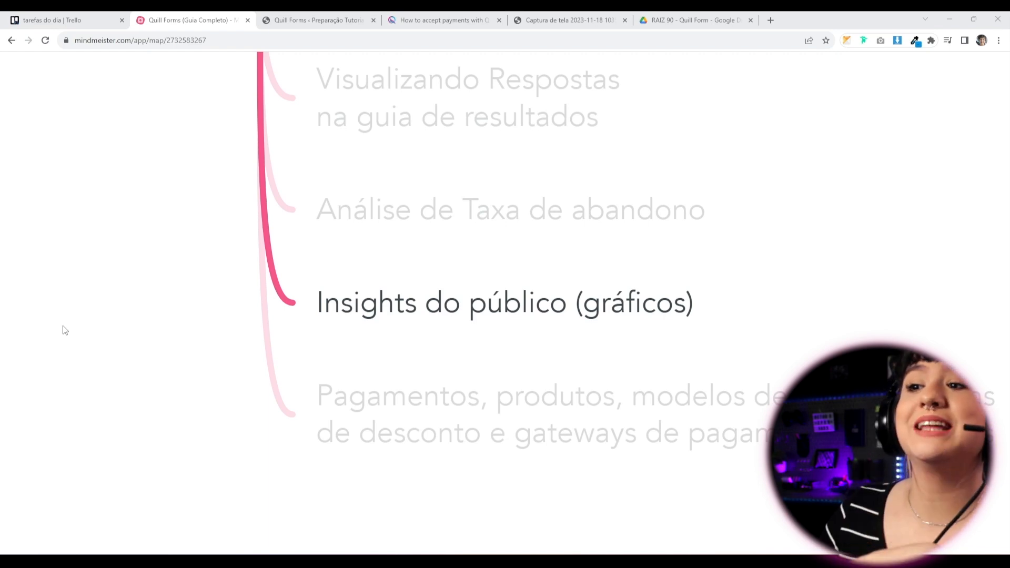
# Advance the mind map to the payments and coupons topic and return to the Quill Forms builder.
pyautogui.press('Right')
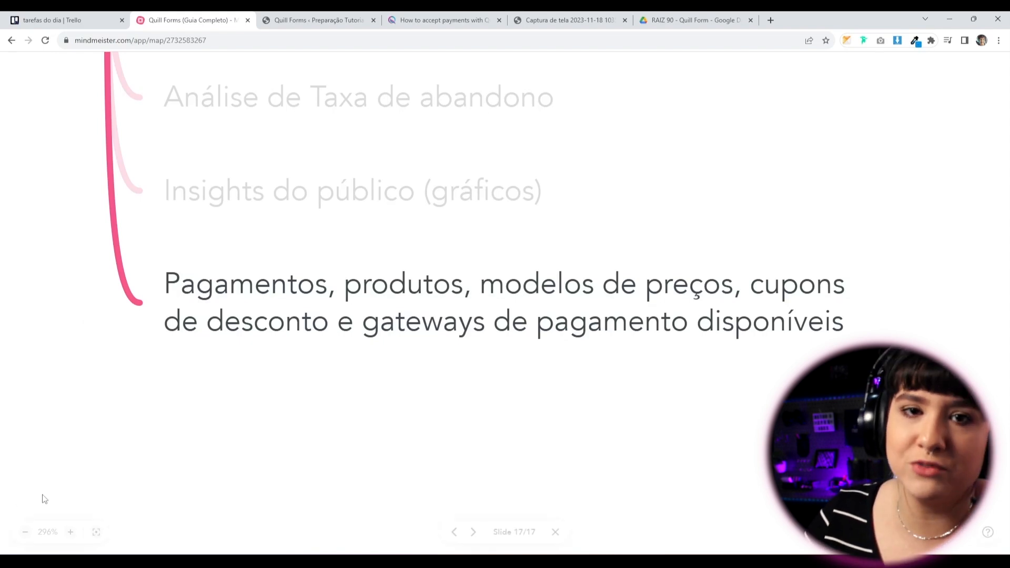
pyautogui.click(331, 19)
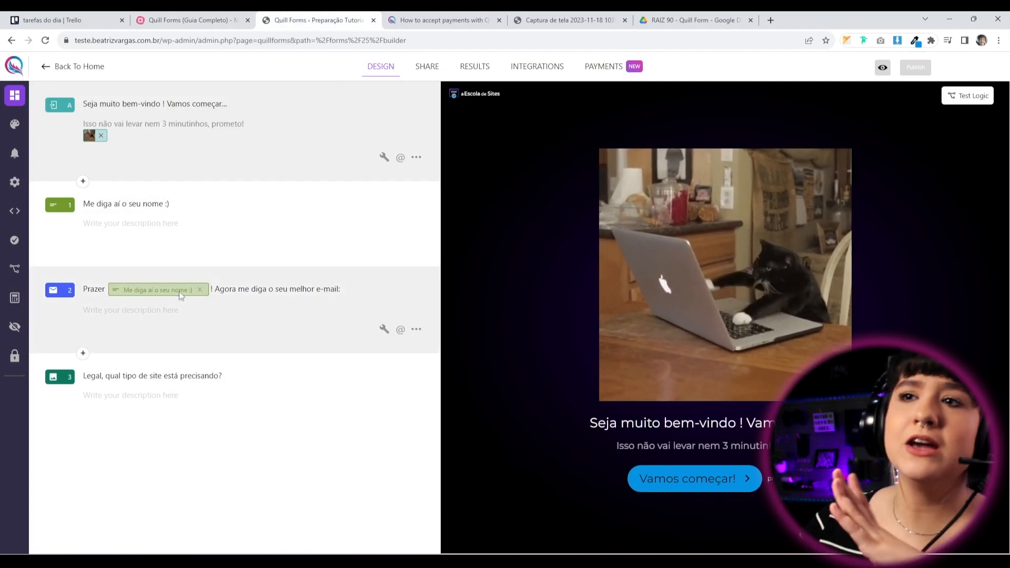
# Preview questions 1–3 (name, e-mail, site types) and browse the new-question type chooser.
pyautogui.click(214, 228)
pyautogui.click(215, 328)
pyautogui.click(252, 395)
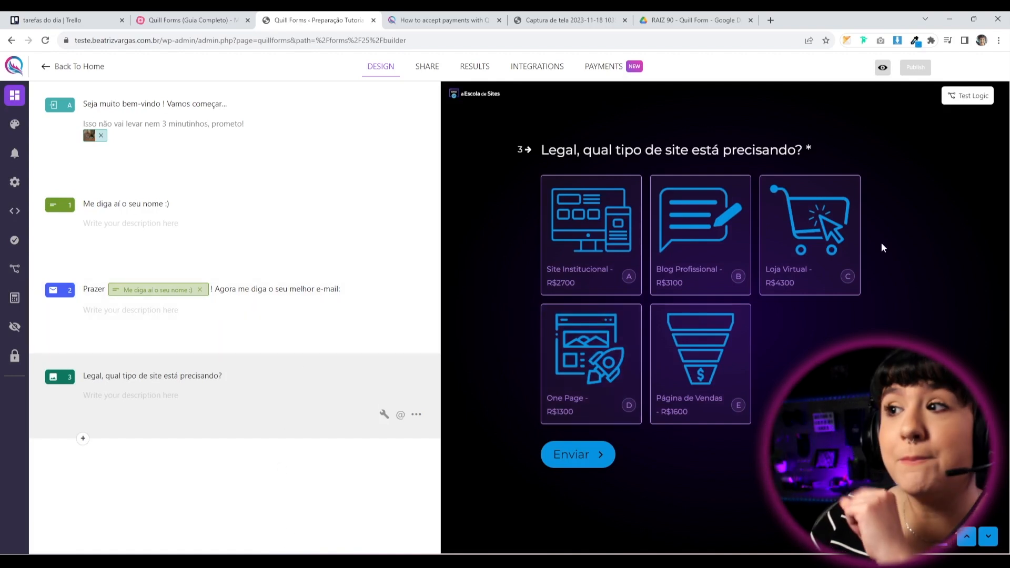
pyautogui.click(84, 439)
pyautogui.scroll(-5, 128, 388)
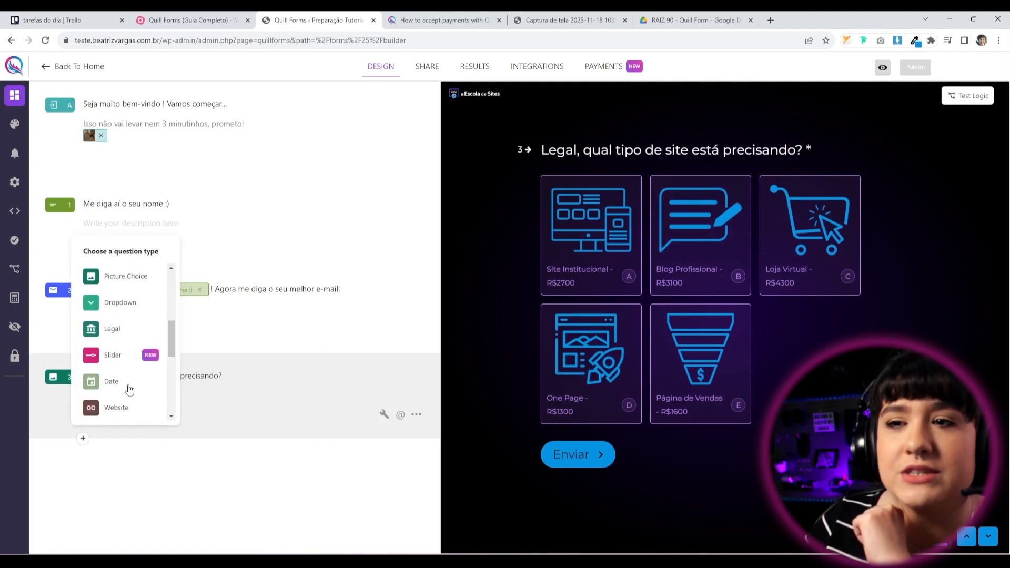
pyautogui.scroll(-1, 129, 368)
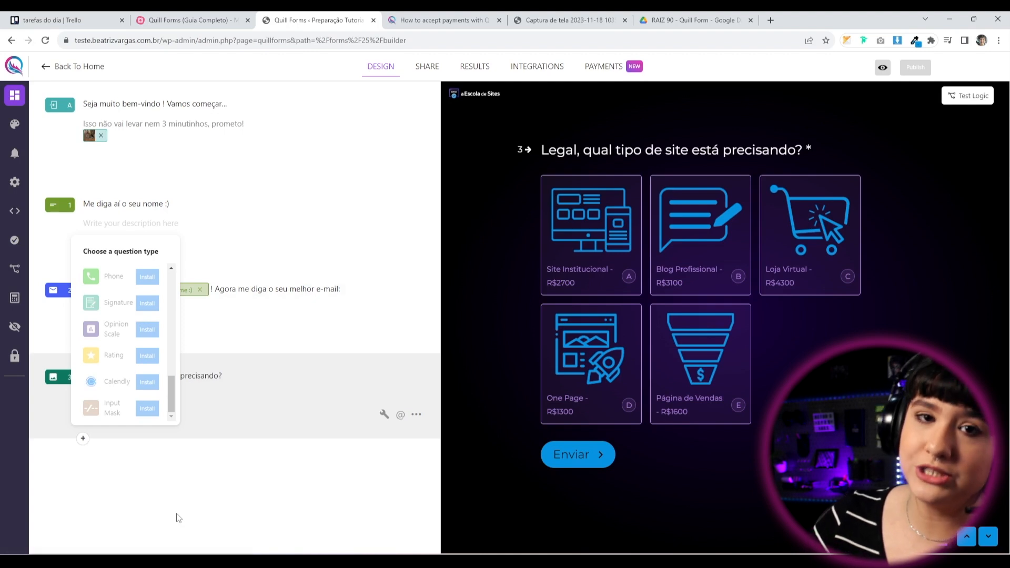
pyautogui.scroll(10, 113, 329)
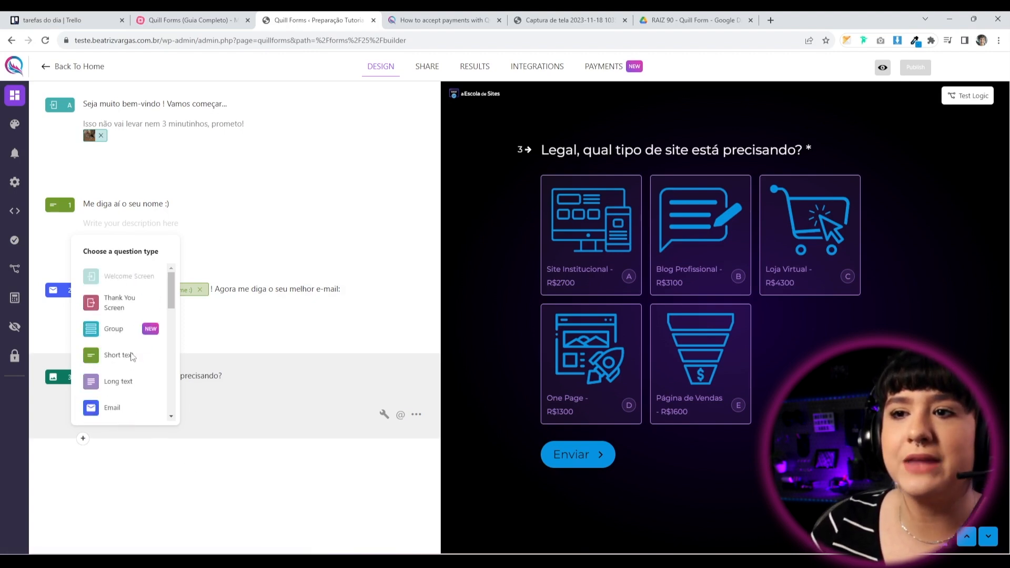
pyautogui.scroll(-2, 126, 351)
pyautogui.scroll(2, 129, 352)
pyautogui.scroll(-2, 134, 361)
pyautogui.scroll(-3, 131, 358)
pyautogui.scroll(1, 135, 361)
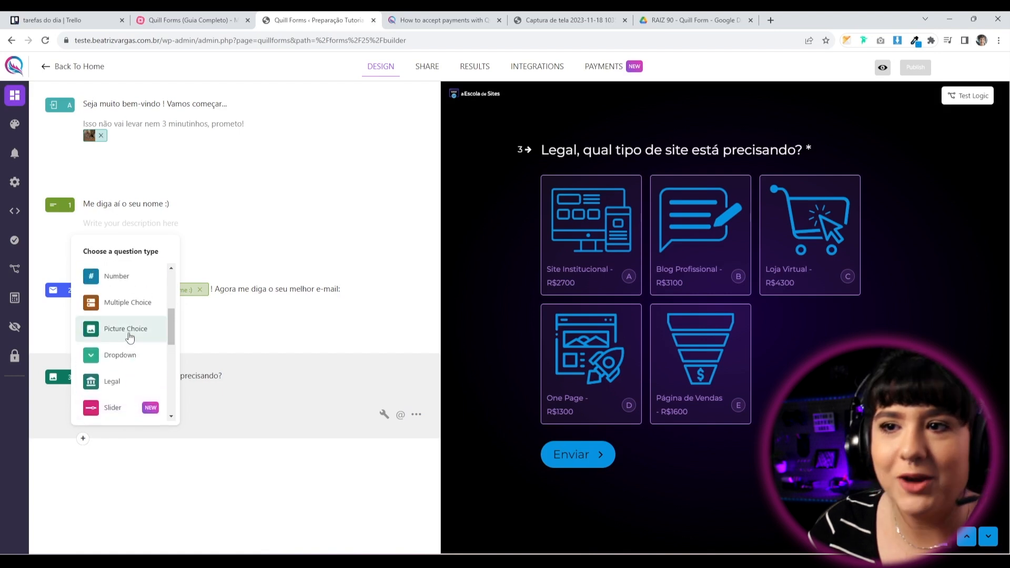
# Review question 3's five priced site-type choices, such as 'Site Institucional - R$2700', in its settings.
pyautogui.click(189, 462)
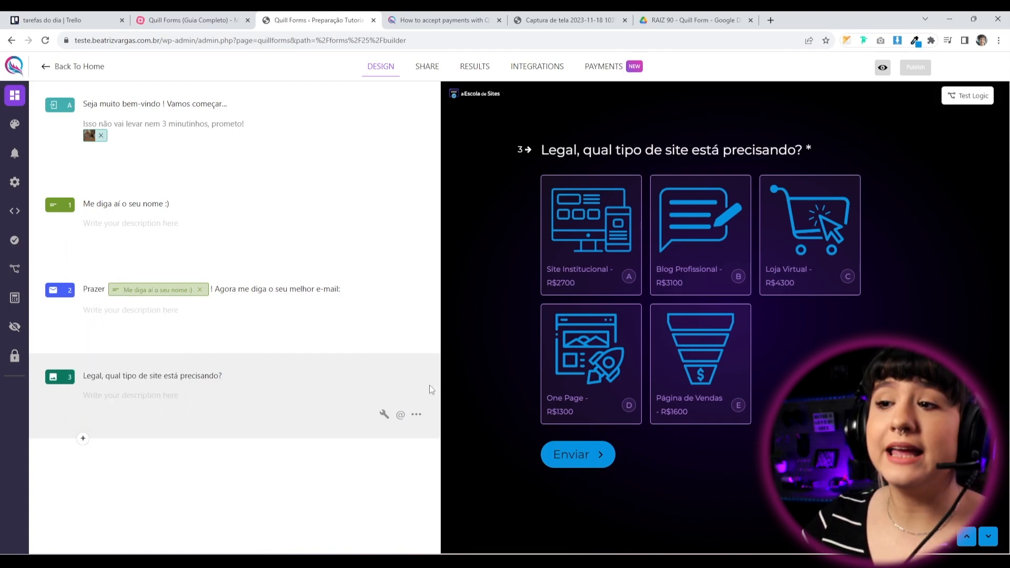
pyautogui.click(385, 414)
pyautogui.scroll(-5, 23, 417)
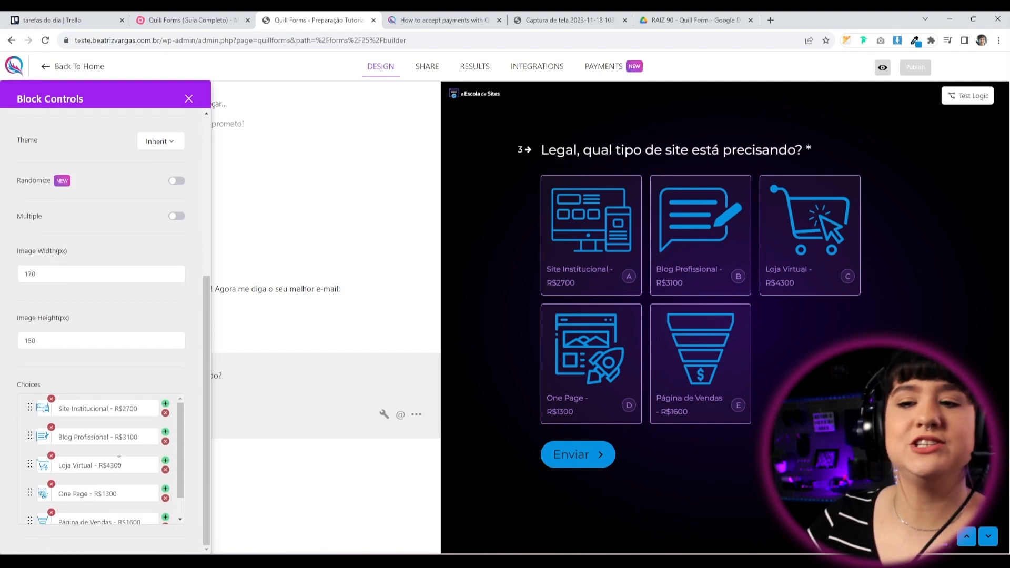
pyautogui.scroll(-2, 112, 432)
pyautogui.scroll(2, 44, 445)
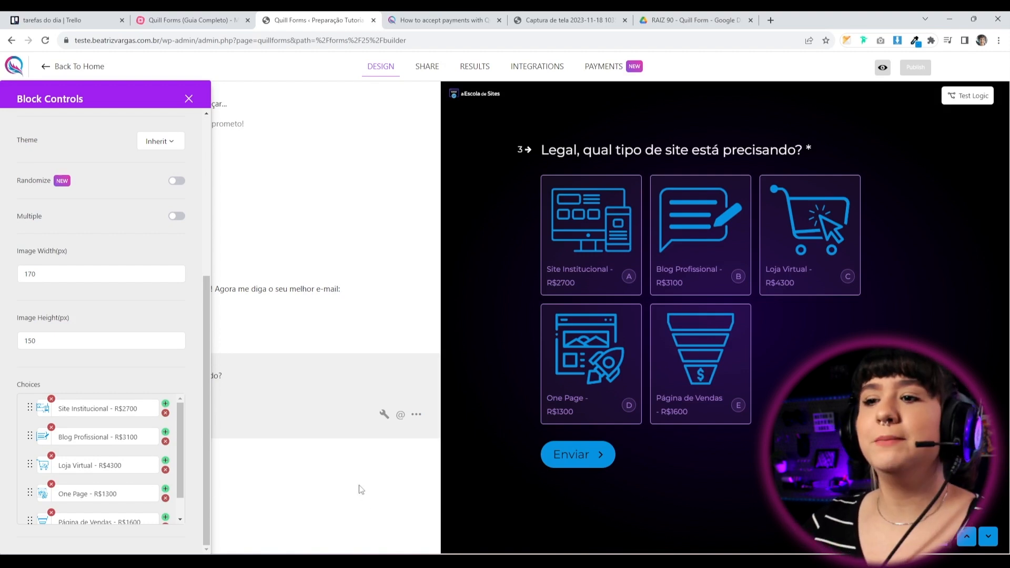
pyautogui.click(189, 99)
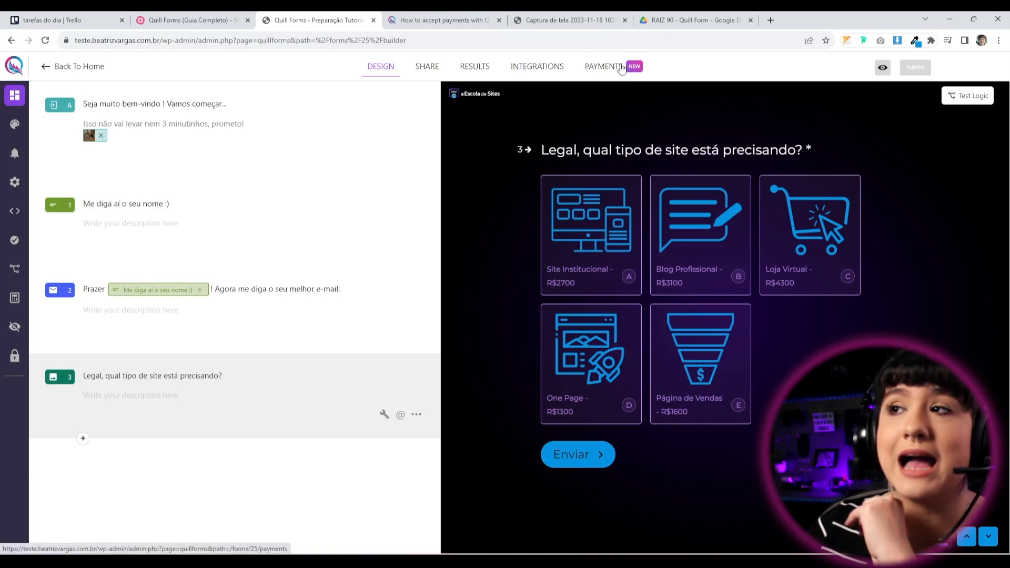
# Open the form's Payments tab and translate the page into Portuguese.
pyautogui.click(621, 69)
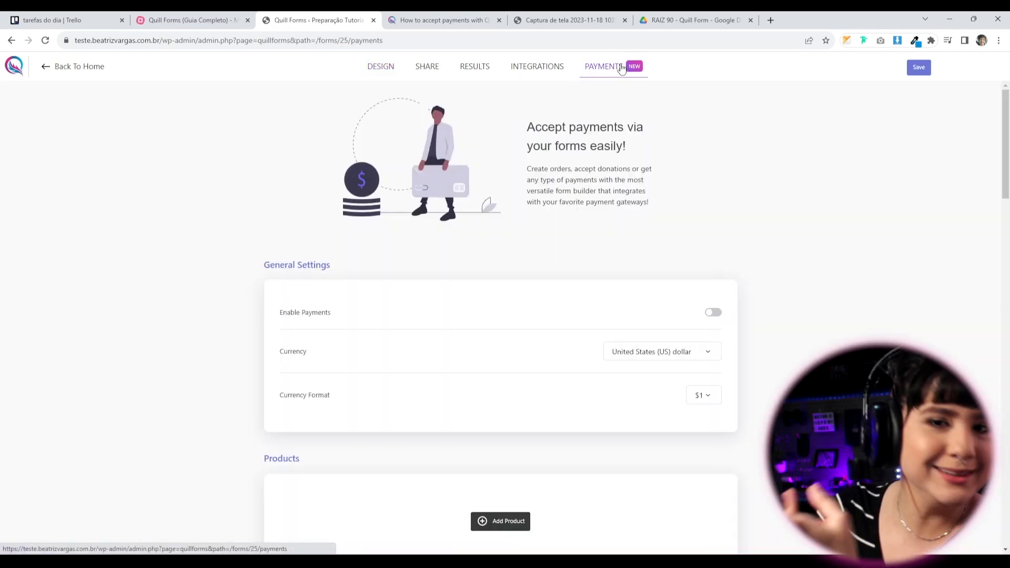
pyautogui.rightClick(762, 299)
pyautogui.click(568, 192)
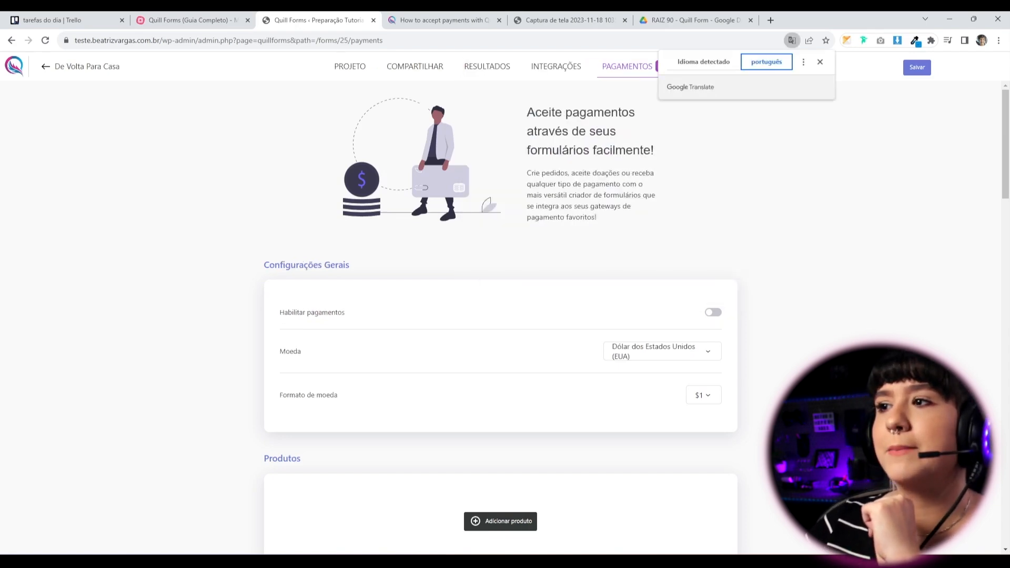
pyautogui.click(819, 62)
pyautogui.scroll(-2, 843, 289)
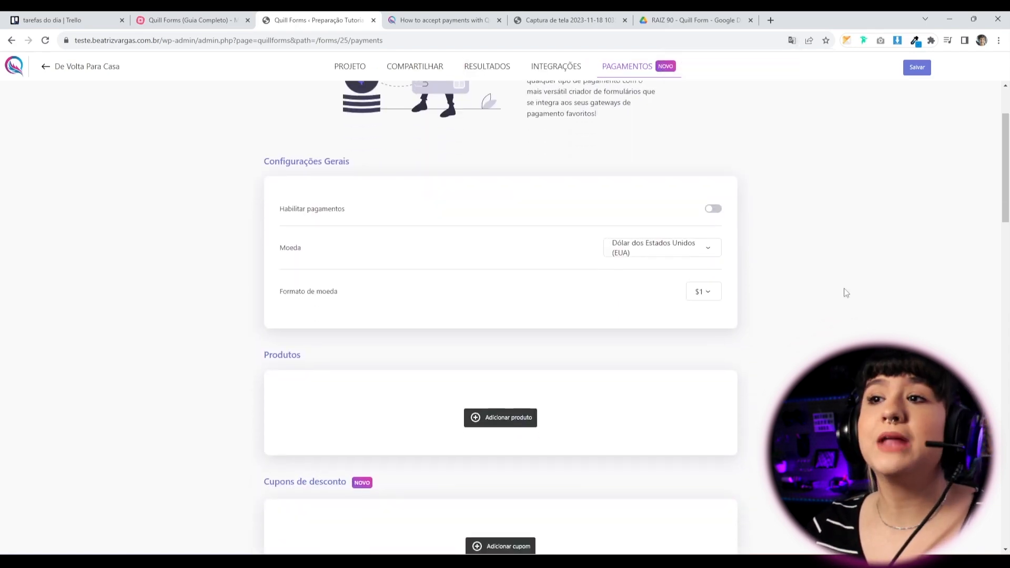
# Enable payments, choose Real brasileiro as currency and review the R$ 1 currency format.
pyautogui.click(716, 210)
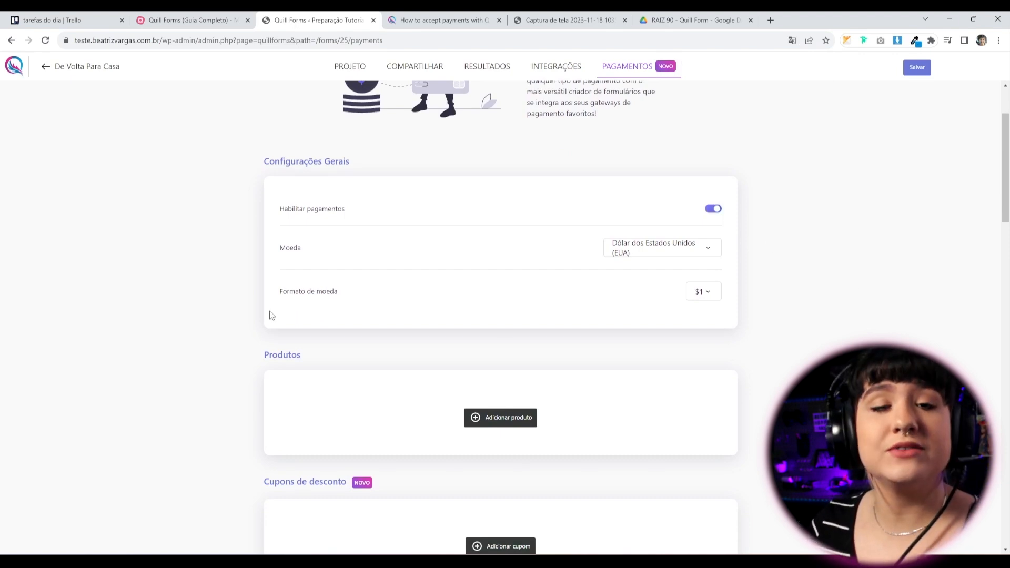
pyautogui.click(632, 257)
pyautogui.scroll(-8, 656, 395)
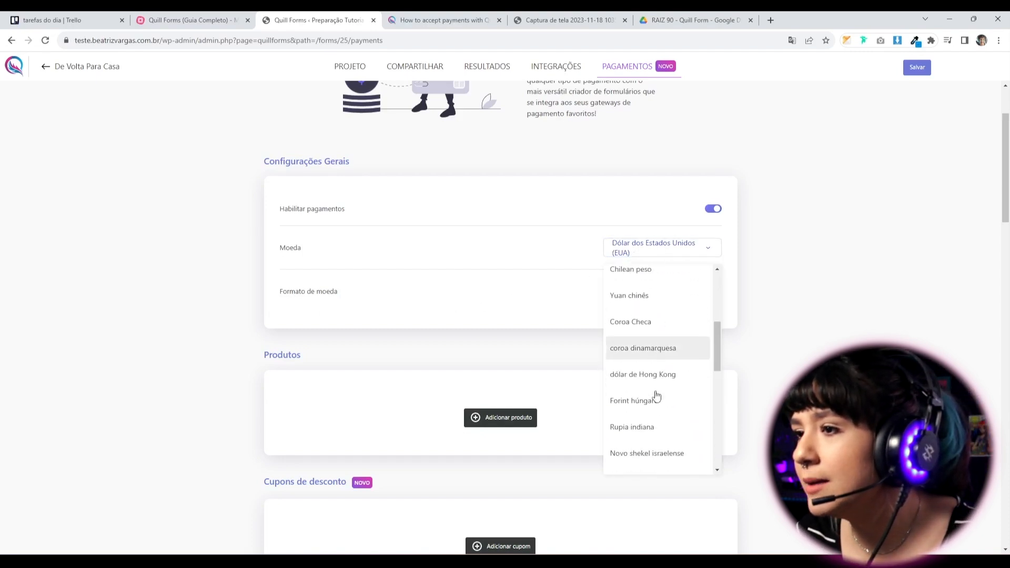
pyautogui.scroll(6, 656, 395)
pyautogui.scroll(2, 654, 396)
pyautogui.scroll(-1, 654, 373)
pyautogui.click(654, 352)
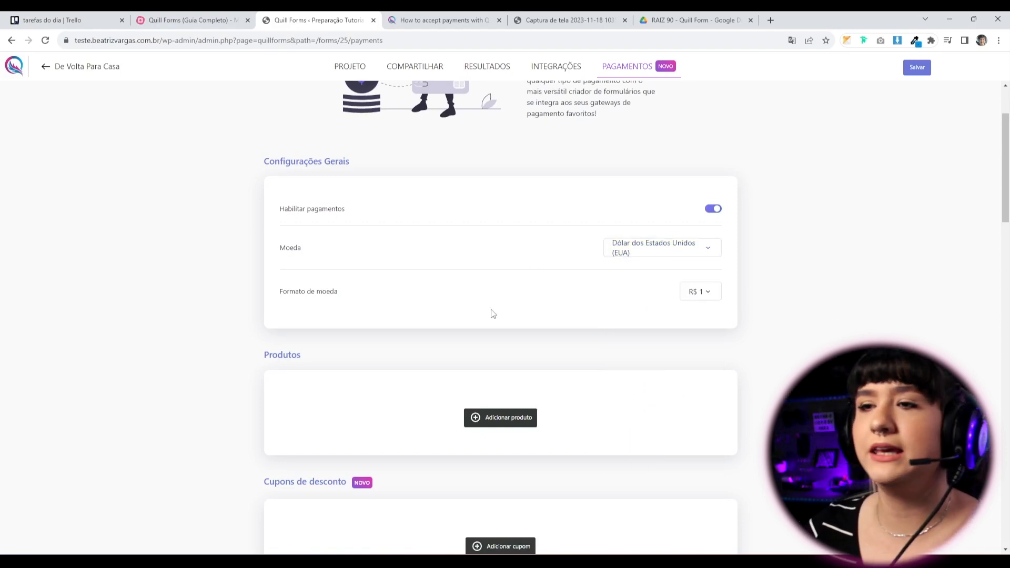
pyautogui.click(709, 295)
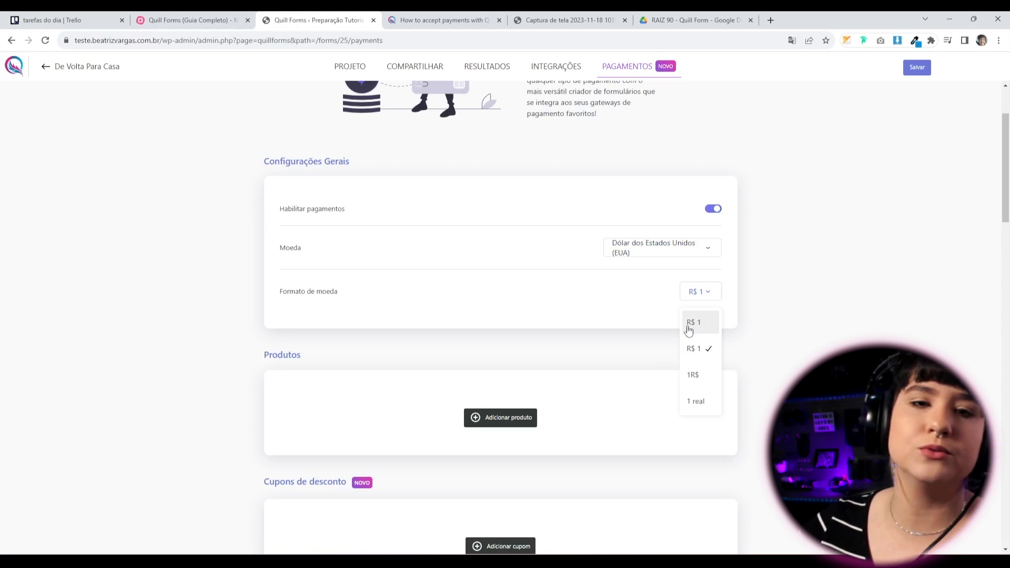
pyautogui.click(879, 331)
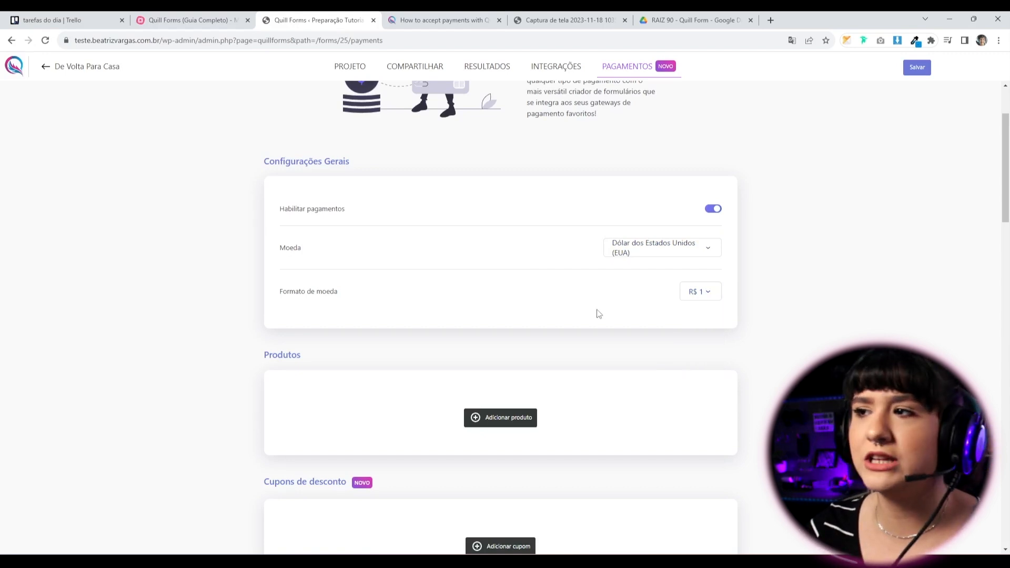
pyautogui.scroll(-2, 465, 494)
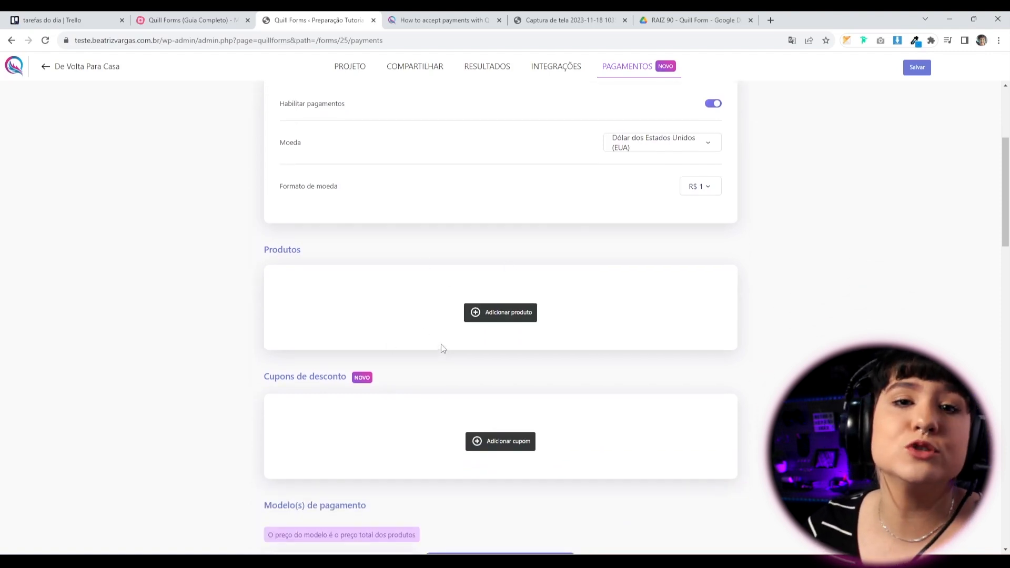
# Add a product sourced from the site-type picture-choice question.
pyautogui.click(505, 316)
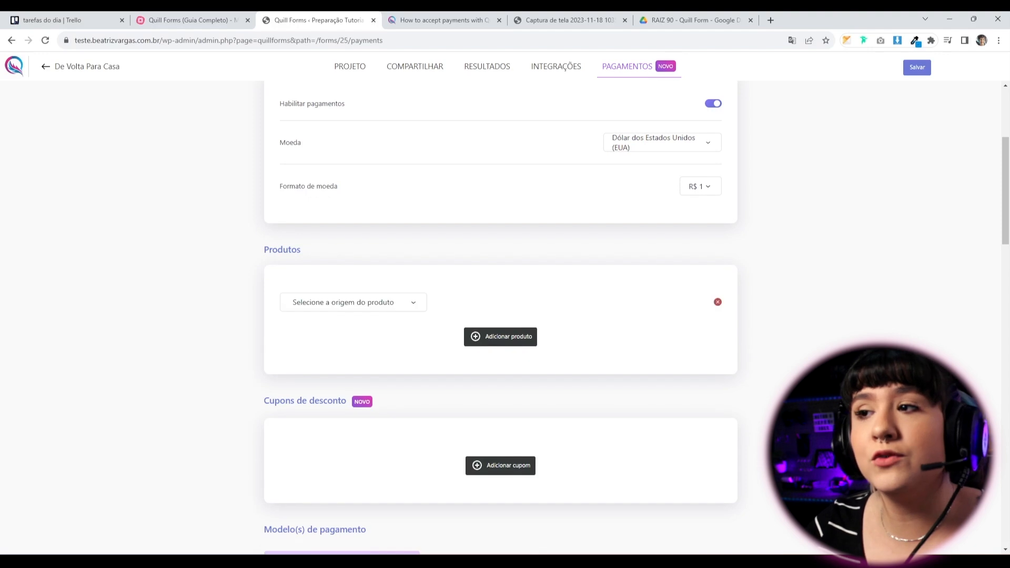
pyautogui.click(375, 308)
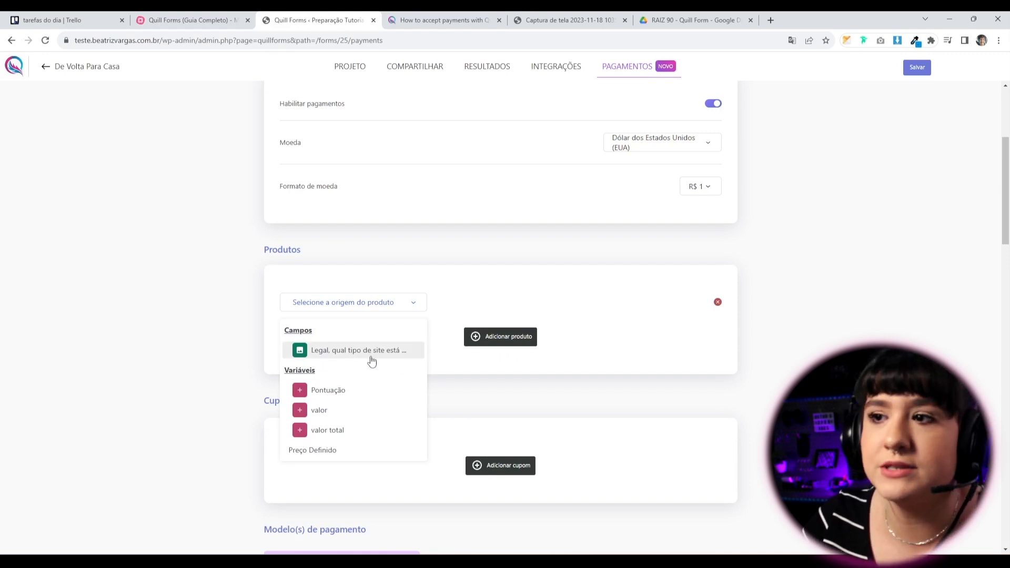
pyautogui.click(384, 353)
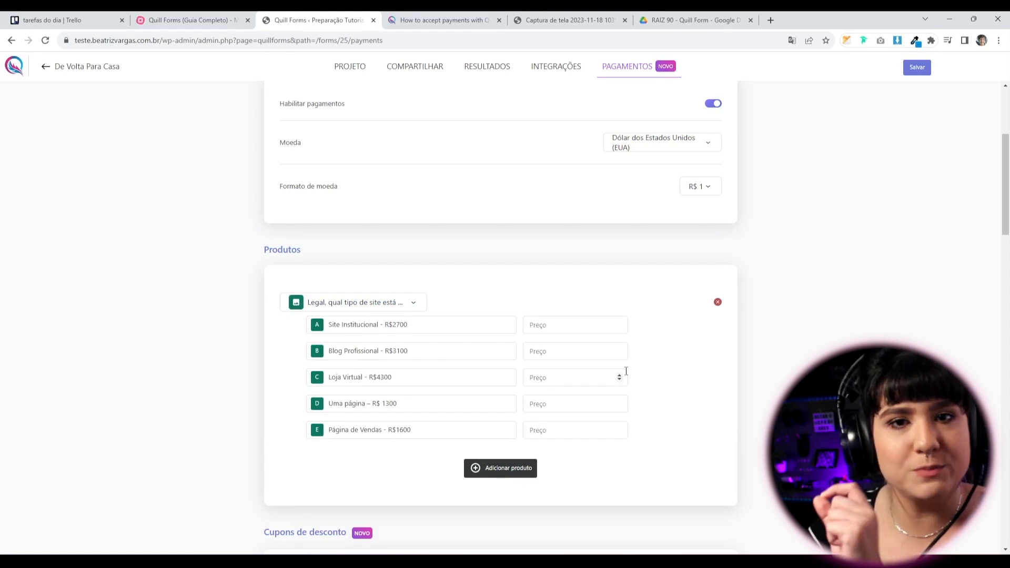
pyautogui.scroll(-1, 736, 386)
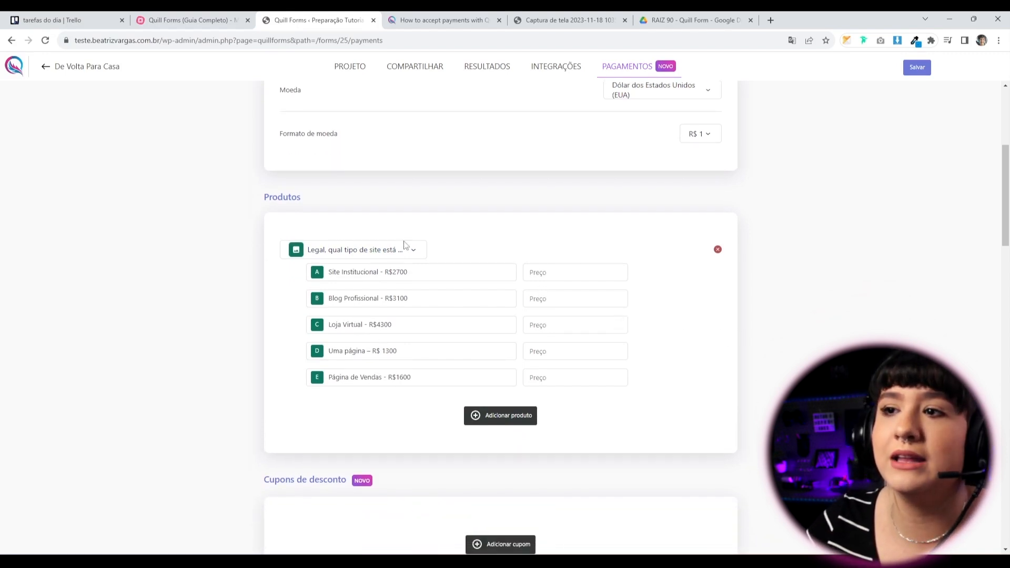
# Enter the site-type choice prices 2700, 3100, 4300, 1300 and 1600.
pyautogui.click(576, 275)
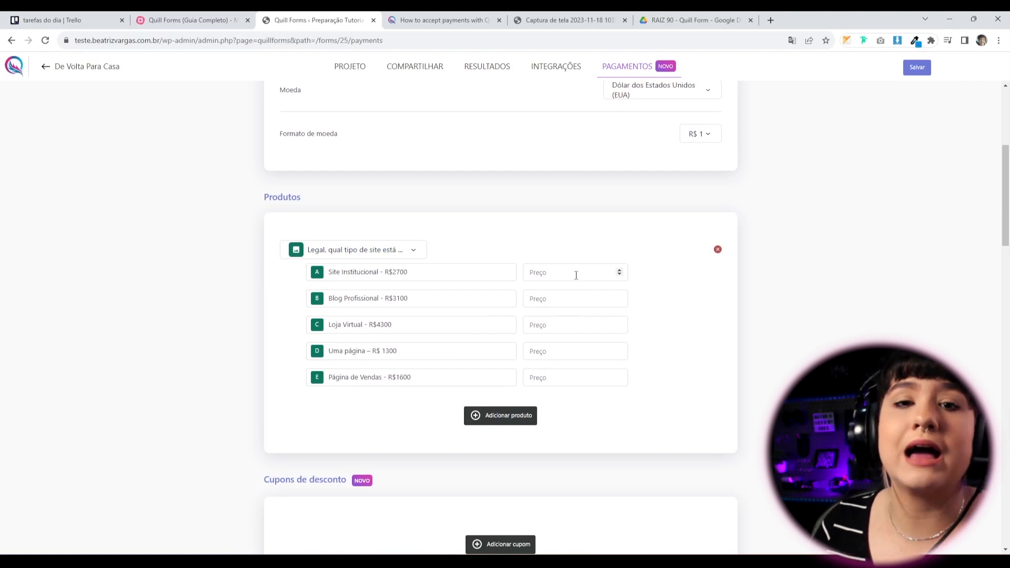
pyautogui.write('23100')
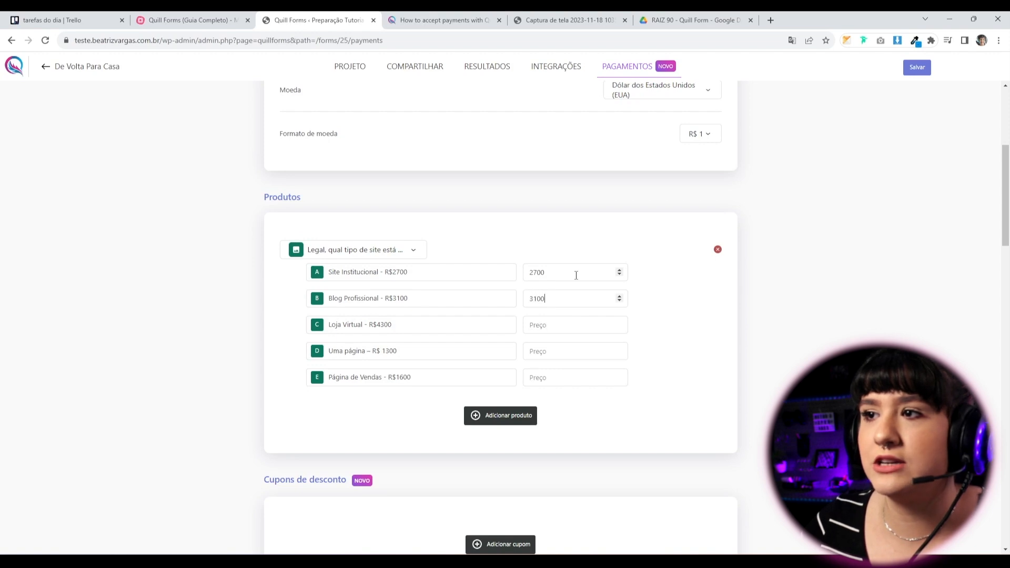
pyautogui.press('Tab')
pyautogui.write('4300')
pyautogui.press('Tab')
pyautogui.write('1300')
pyautogui.press('Tab')
pyautogui.write('160')
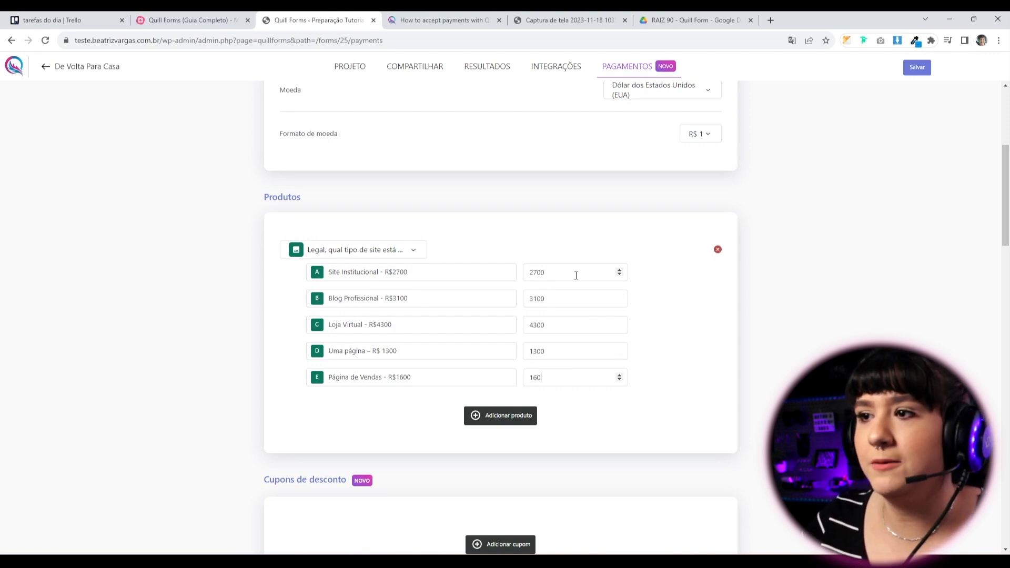
pyautogui.write('0')
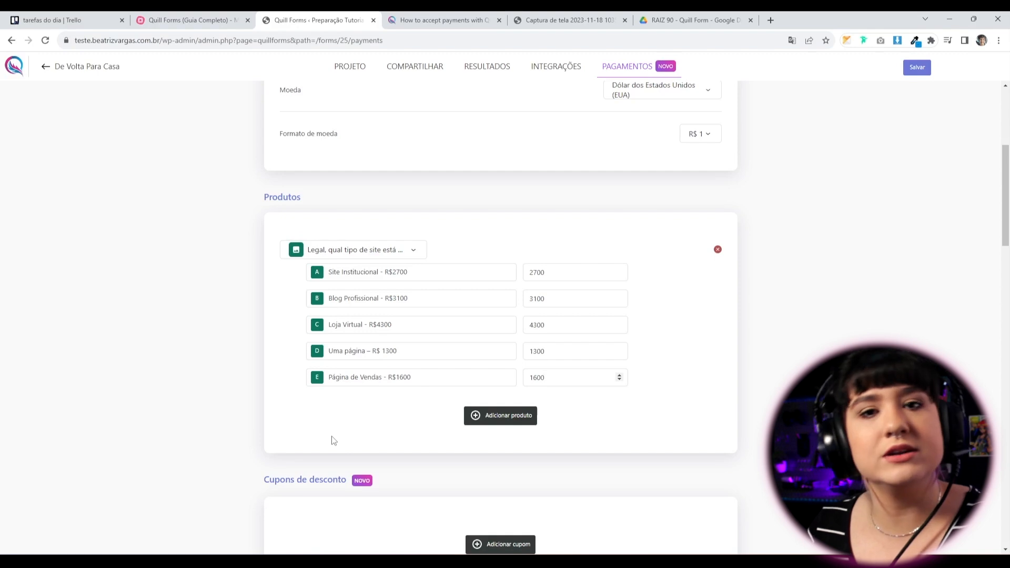
# Add a second product and make it a fixed-price (Preço Definido) item.
pyautogui.click(497, 422)
pyautogui.scroll(-3, 447, 433)
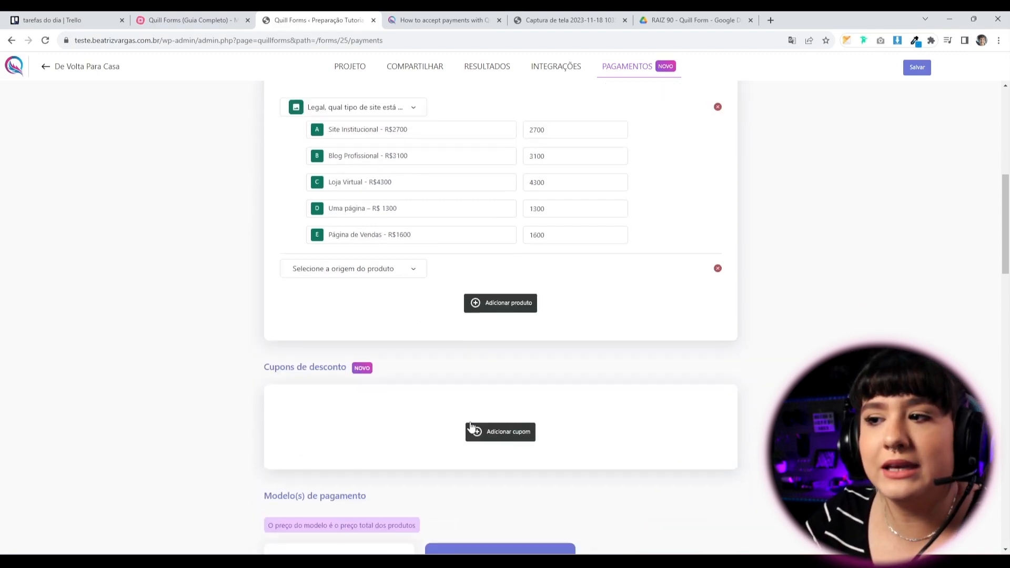
pyautogui.scroll(2, 384, 340)
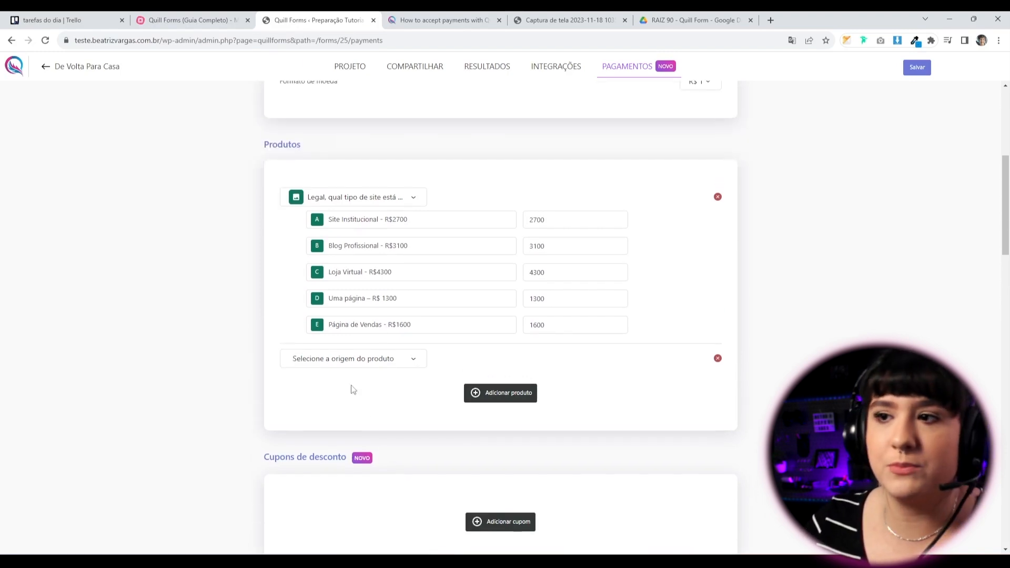
pyautogui.click(345, 360)
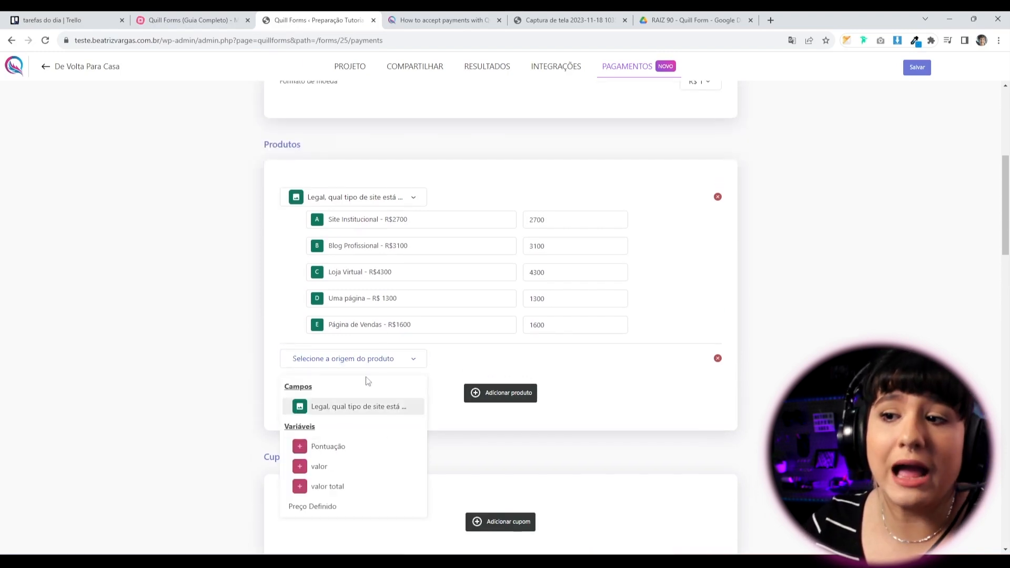
pyautogui.scroll(-2, 329, 431)
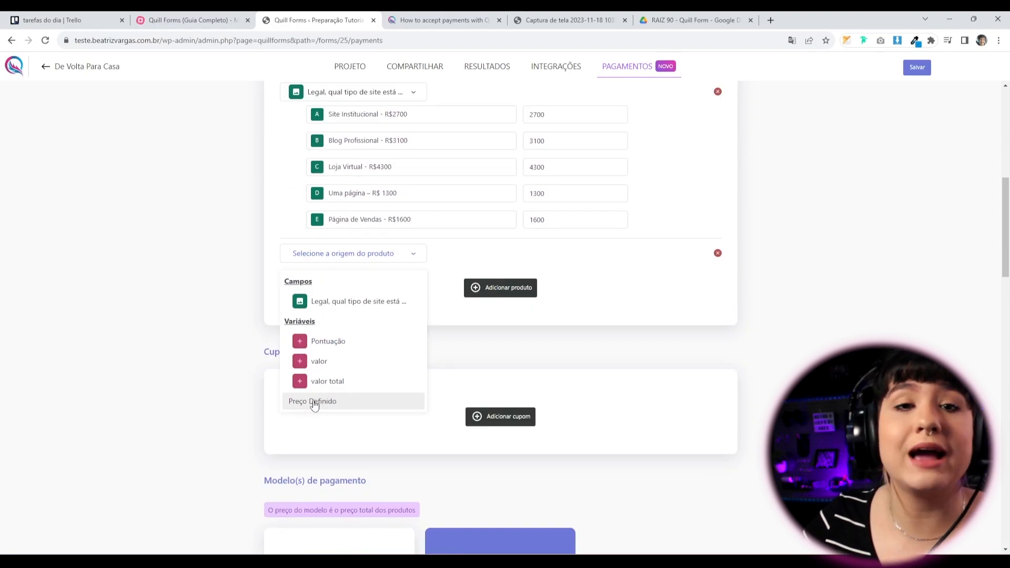
pyautogui.click(314, 402)
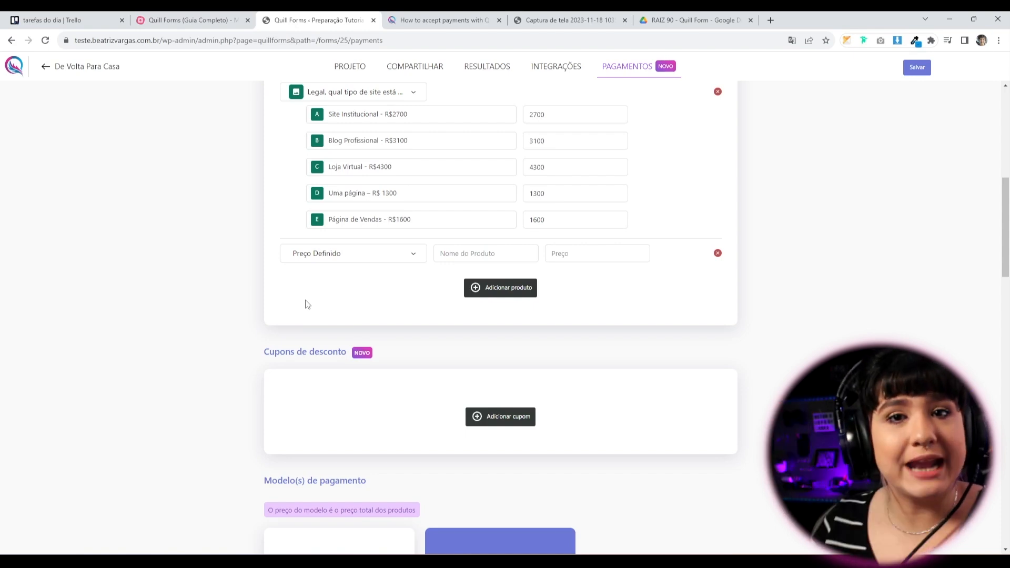
pyautogui.scroll(3, 308, 304)
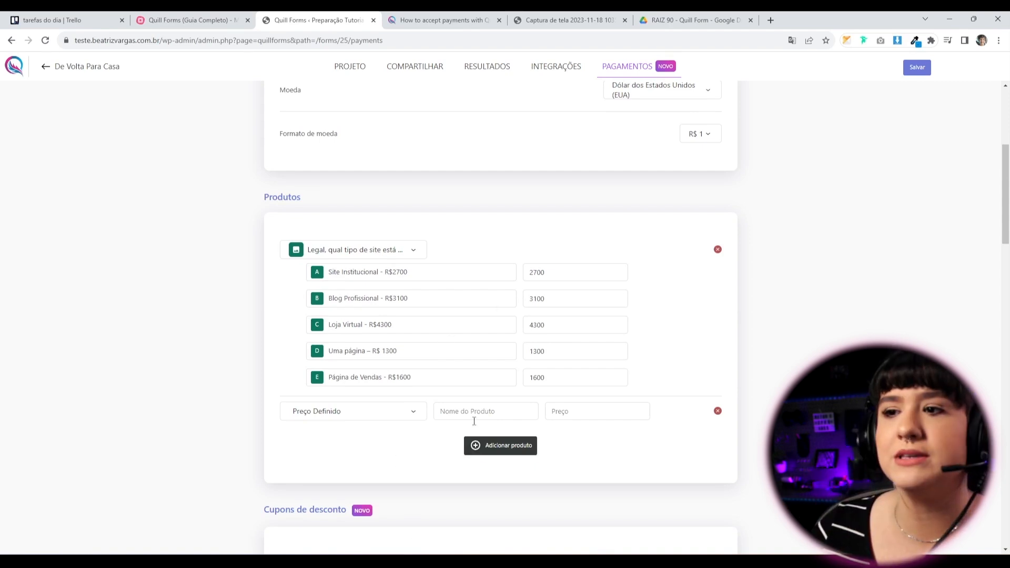
# Name the fixed product 'domínio e hospedagem' priced 300, then add a third product row.
pyautogui.click(496, 412)
pyautogui.write('domínio e hospedagem')
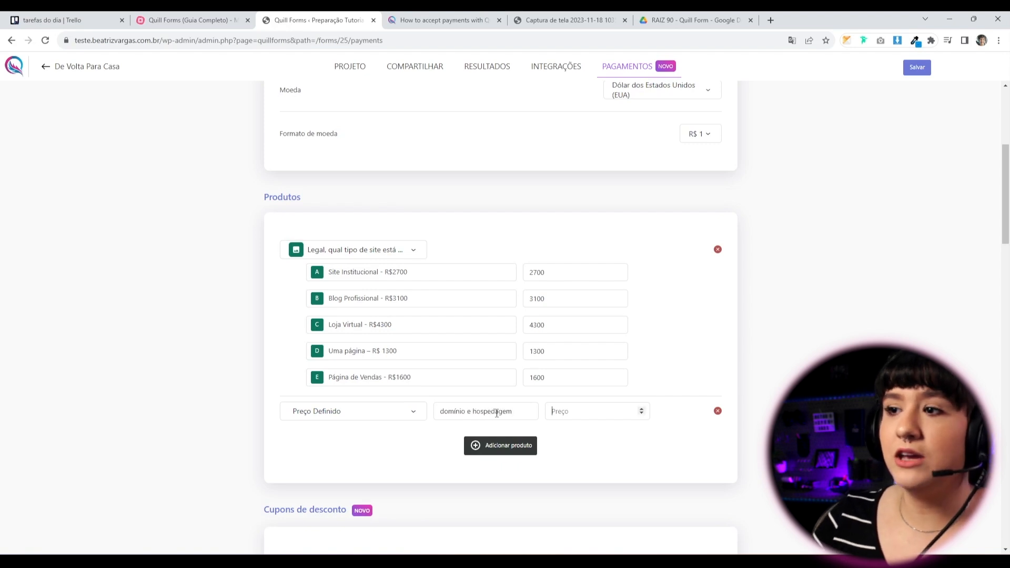
pyautogui.write('300')
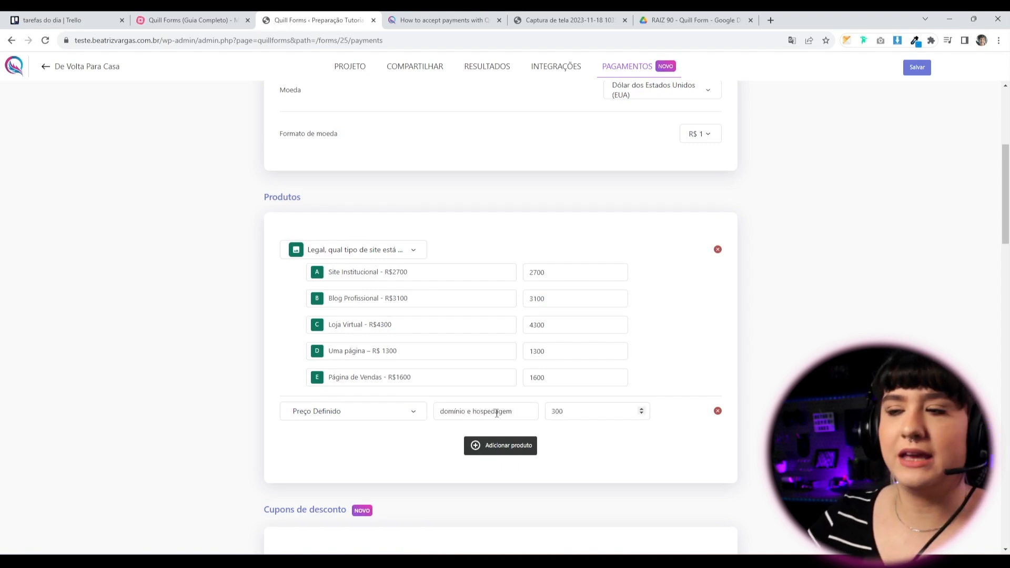
pyautogui.click(640, 451)
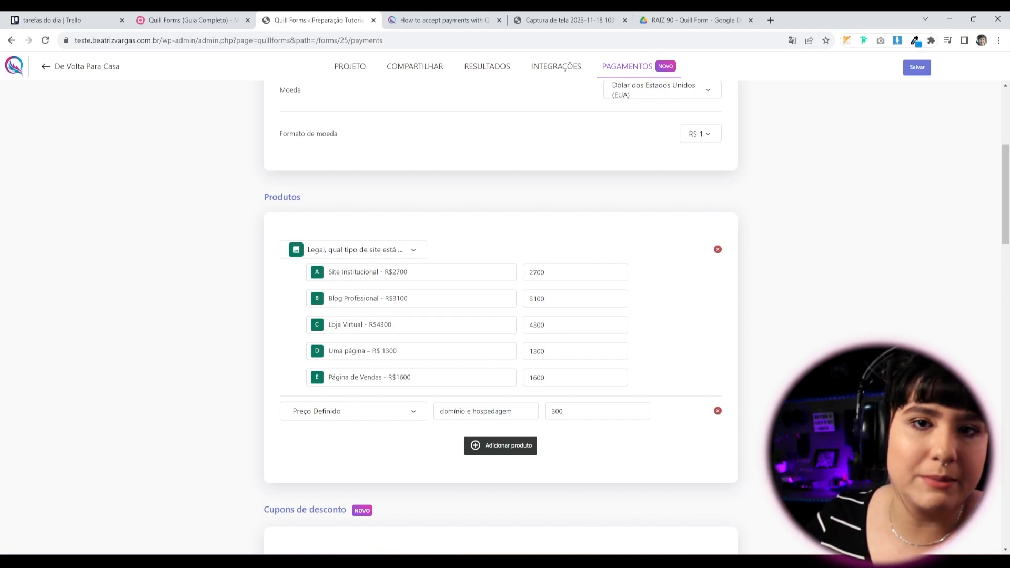
pyautogui.click(476, 445)
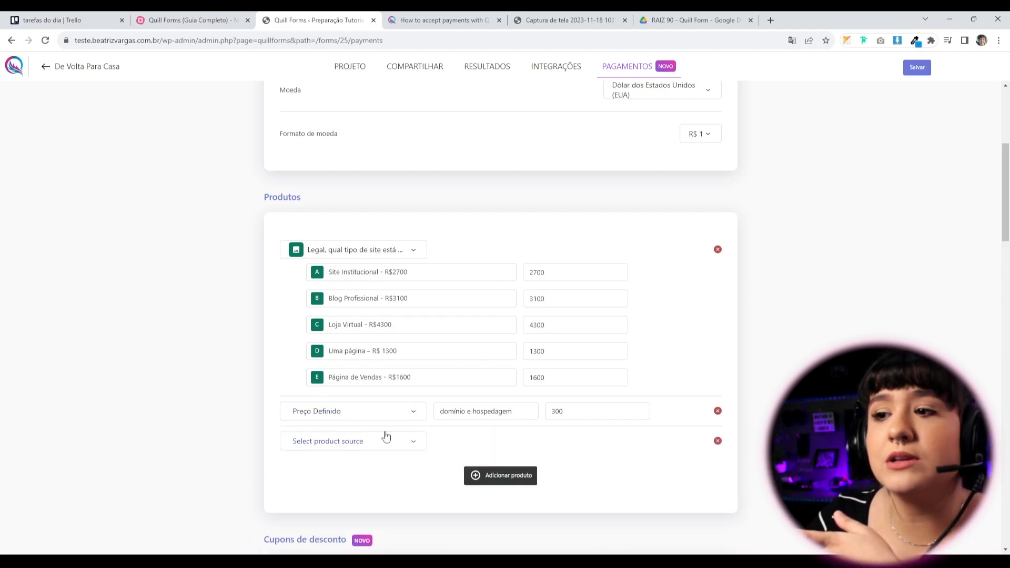
pyautogui.click(387, 439)
# Remove the empty third product row without choosing a source.
pyautogui.scroll(-1, 392, 447)
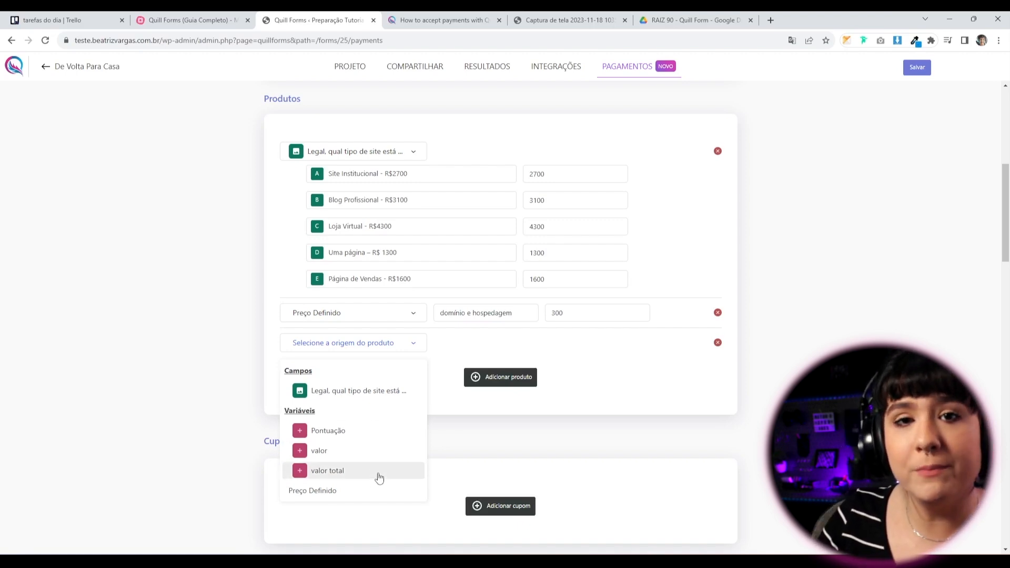
pyautogui.click(544, 449)
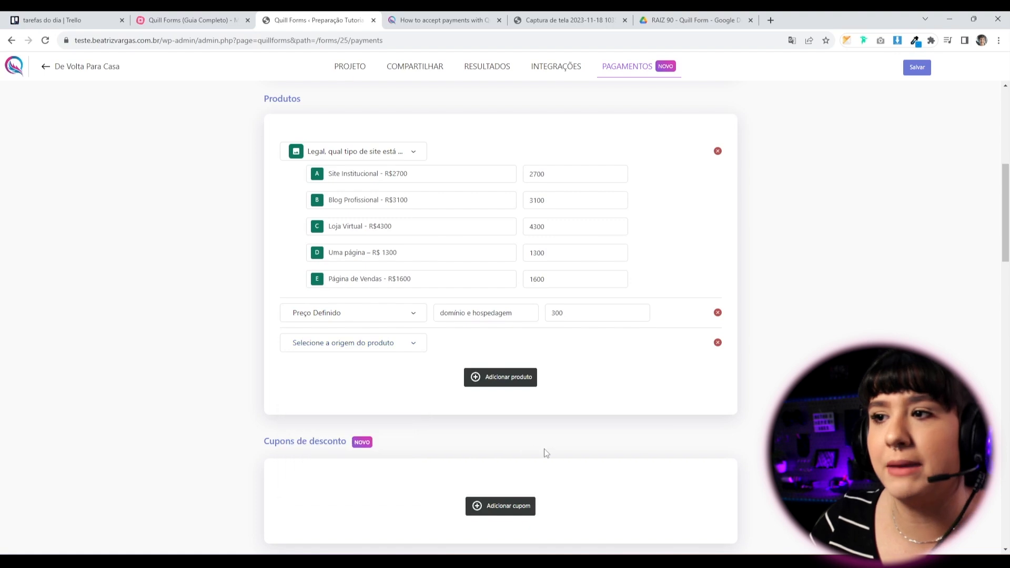
pyautogui.click(718, 343)
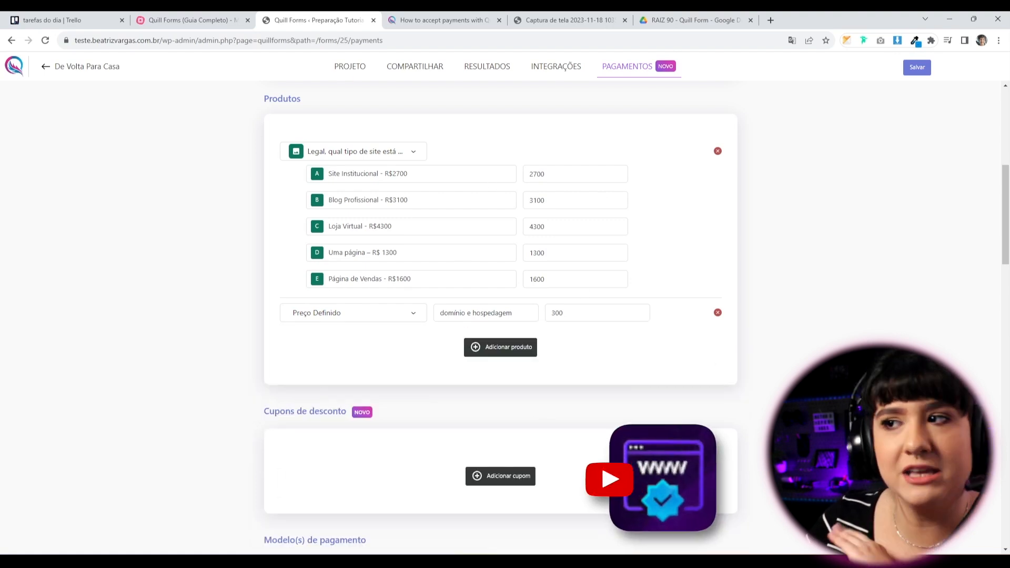
# Add a discount coupon, inspect its settings, then delete it.
pyautogui.scroll(-3, 303, 346)
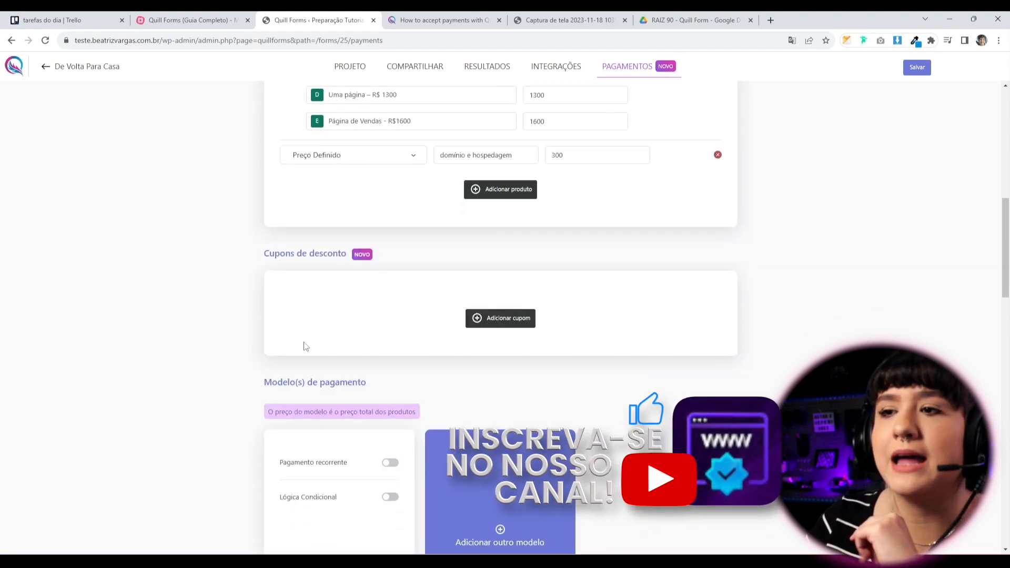
pyautogui.click(522, 326)
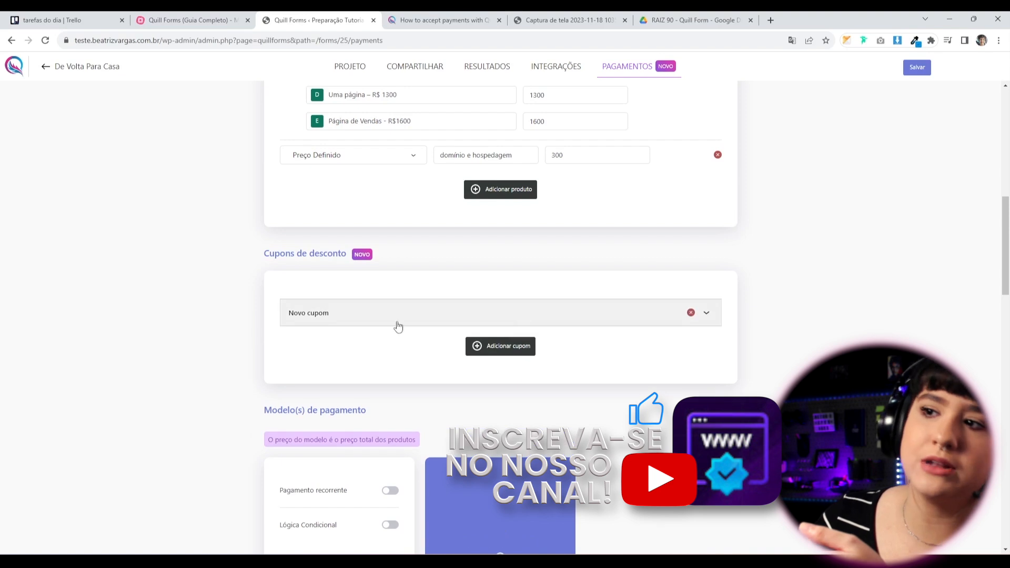
pyautogui.click(335, 314)
pyautogui.scroll(-3, 365, 315)
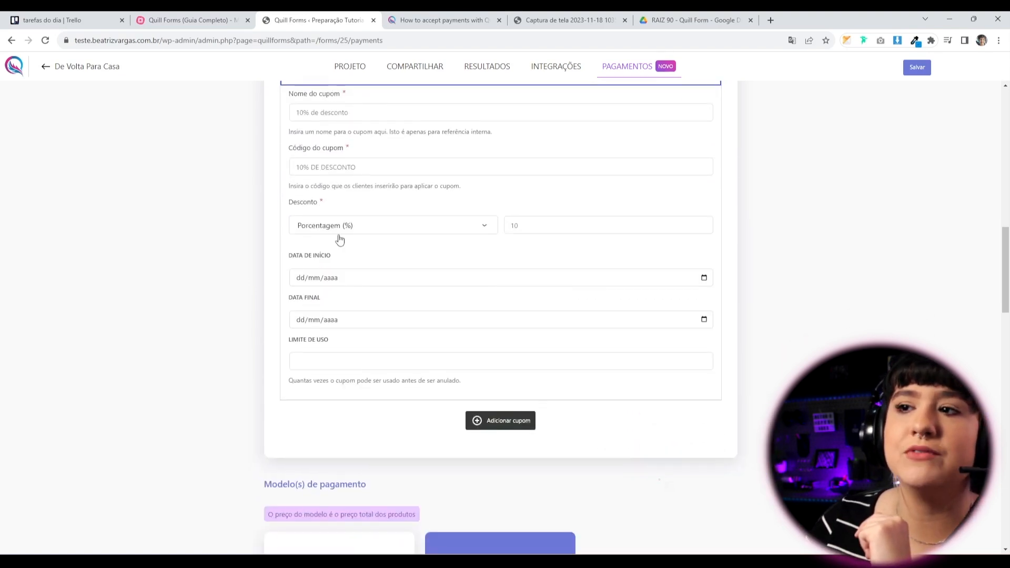
pyautogui.scroll(2, 481, 210)
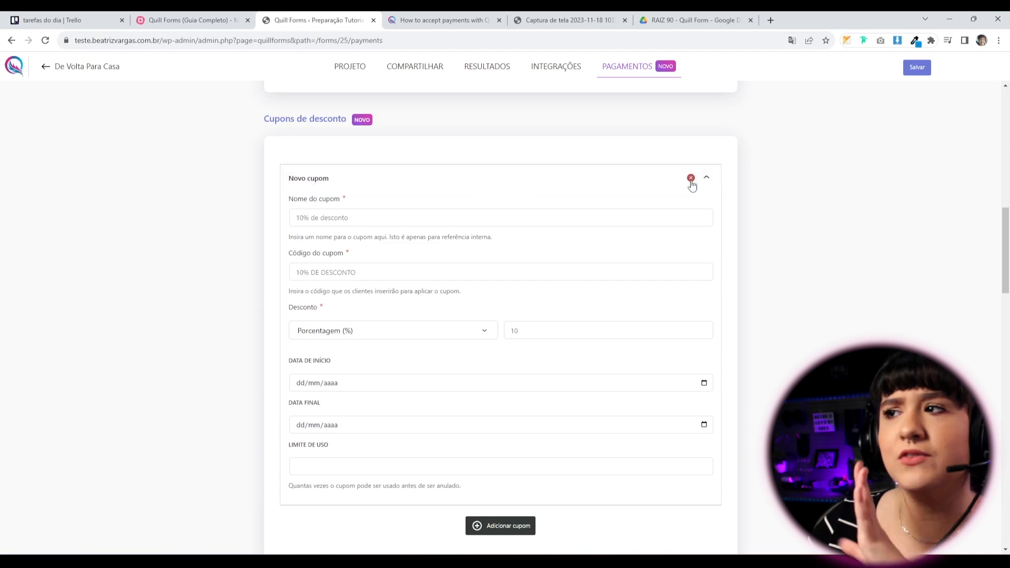
pyautogui.click(689, 176)
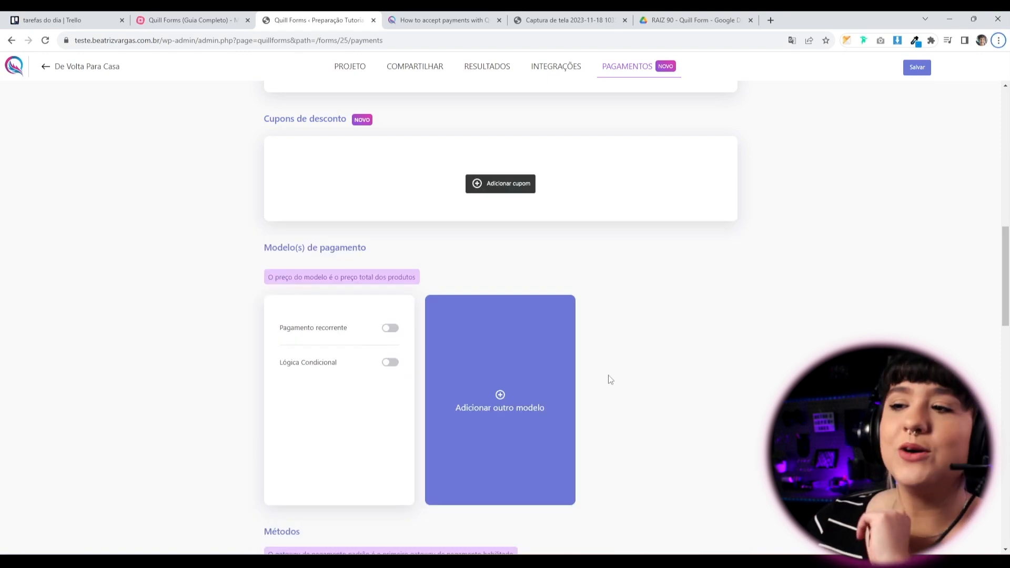
pyautogui.middleClick(716, 369)
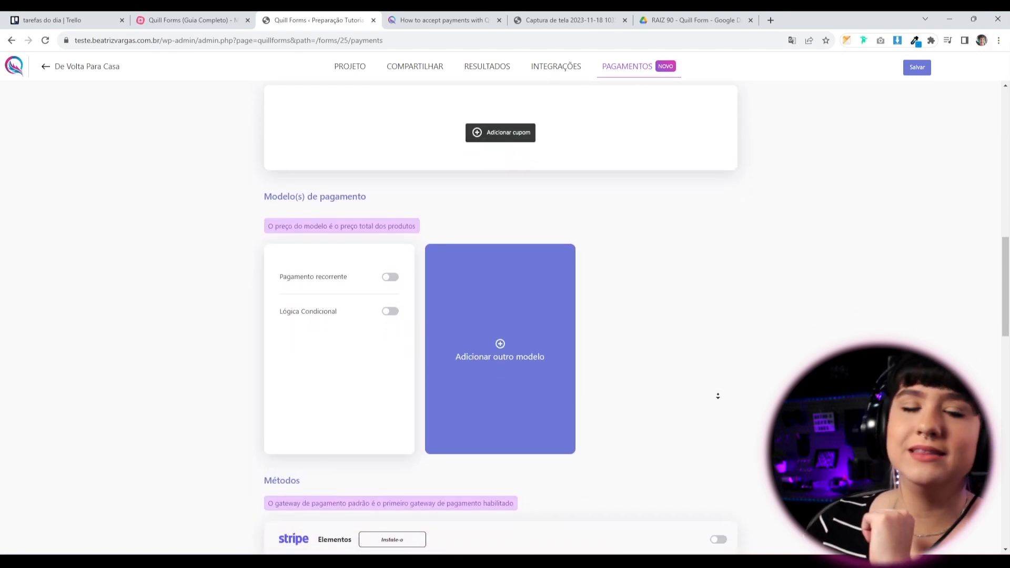
pyautogui.middleClick(718, 394)
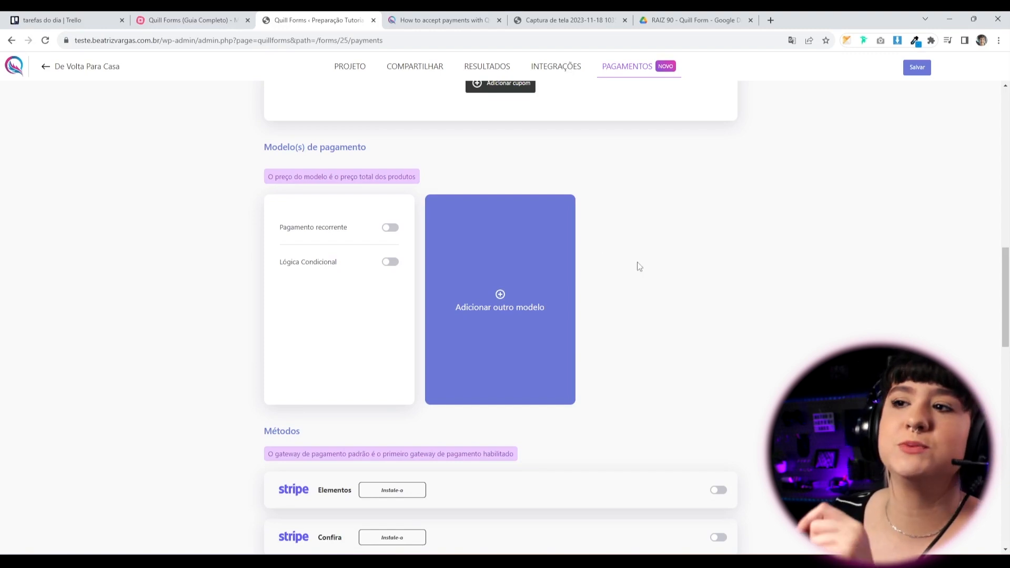
pyautogui.click(392, 228)
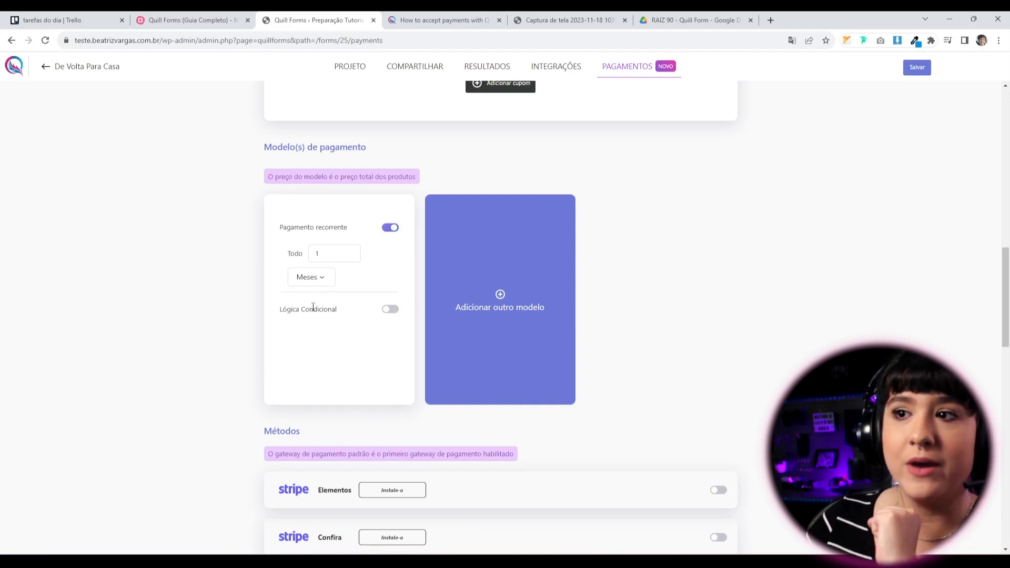
pyautogui.click(389, 311)
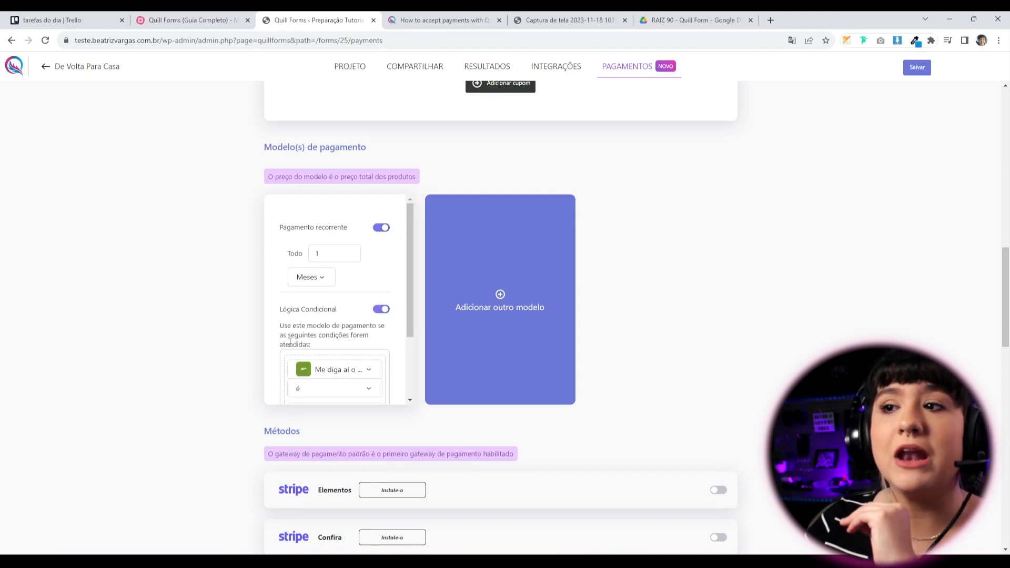
pyautogui.click(478, 295)
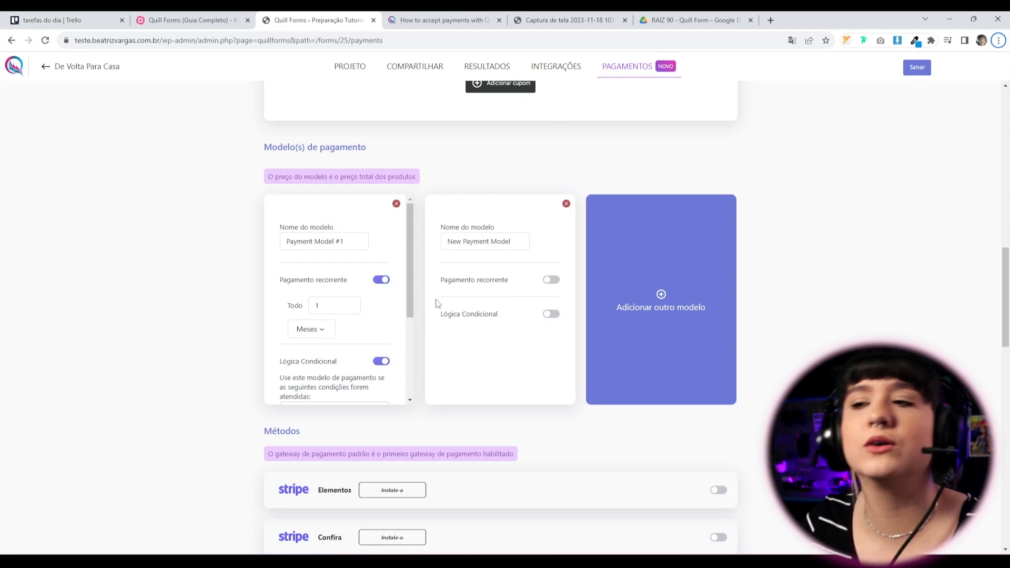
pyautogui.scroll(-2, 409, 237)
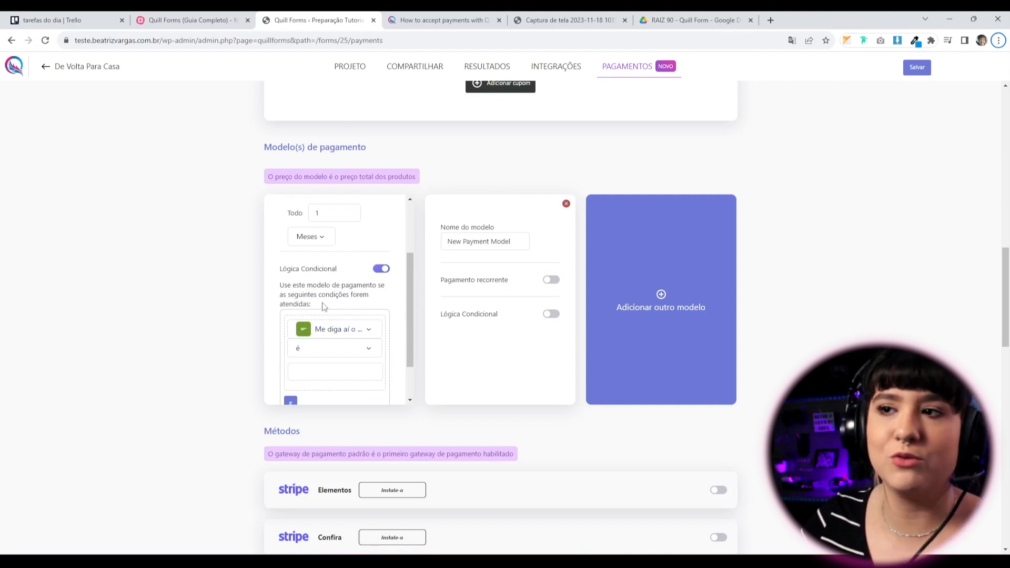
pyautogui.scroll(2, 323, 307)
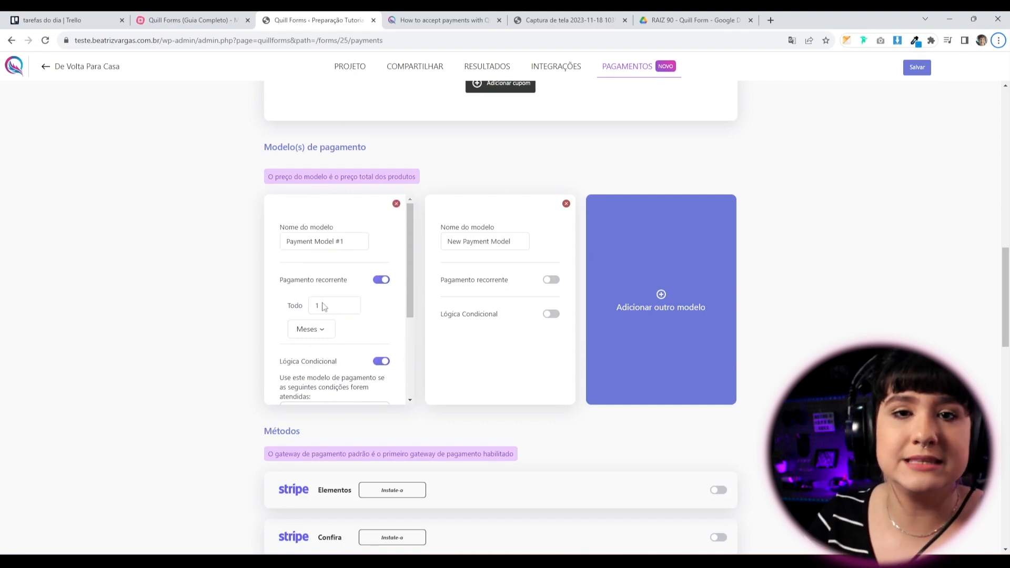
pyautogui.click(396, 204)
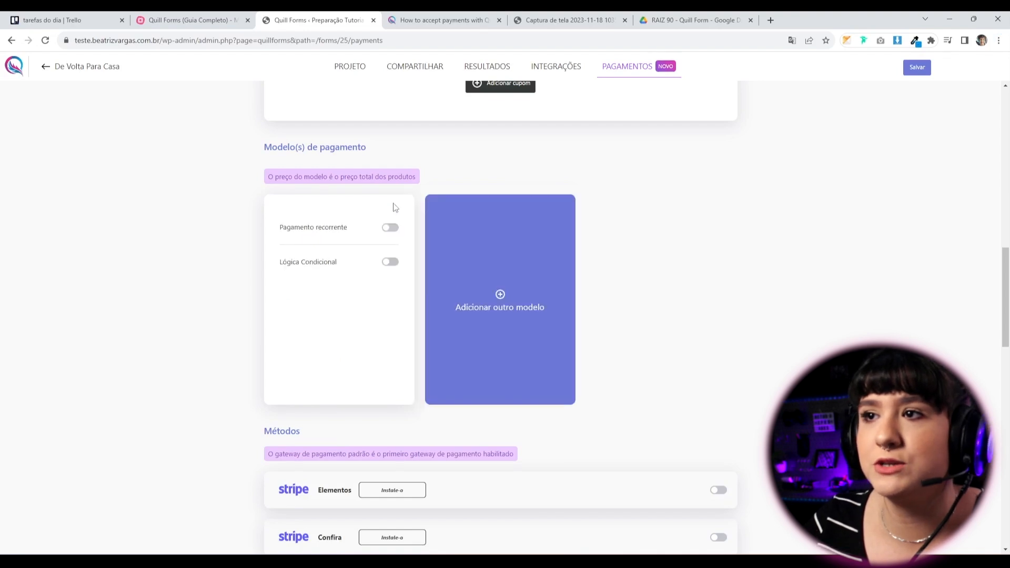
pyautogui.scroll(-1, 558, 362)
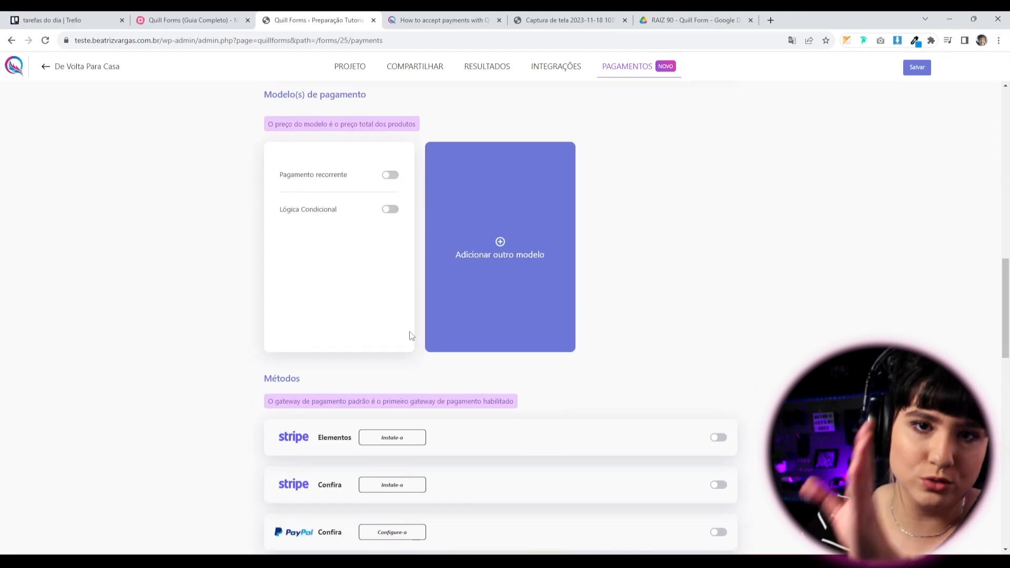
pyautogui.scroll(-3, 411, 336)
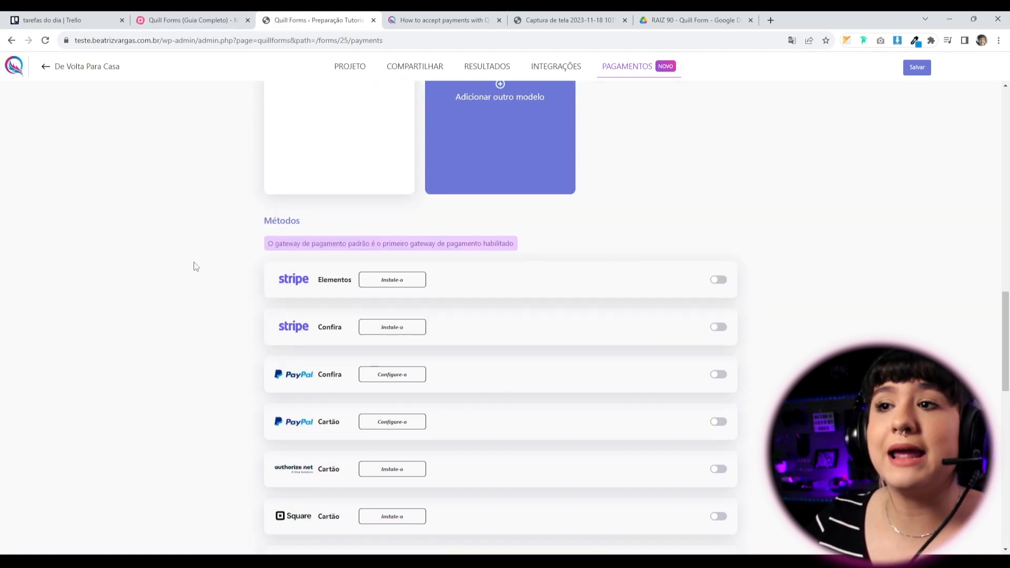
pyautogui.scroll(-2, 328, 293)
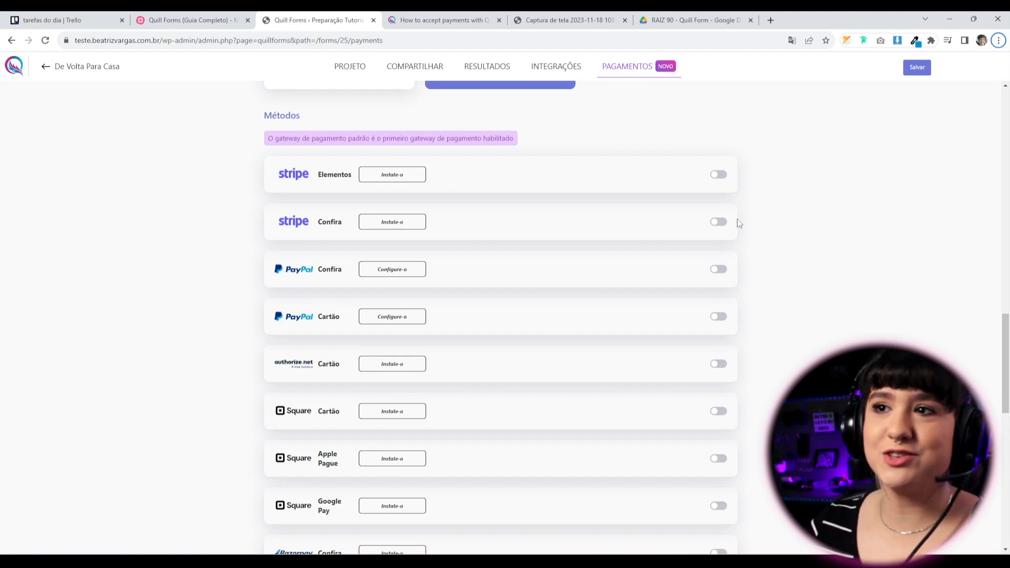
pyautogui.scroll(-1, 315, 247)
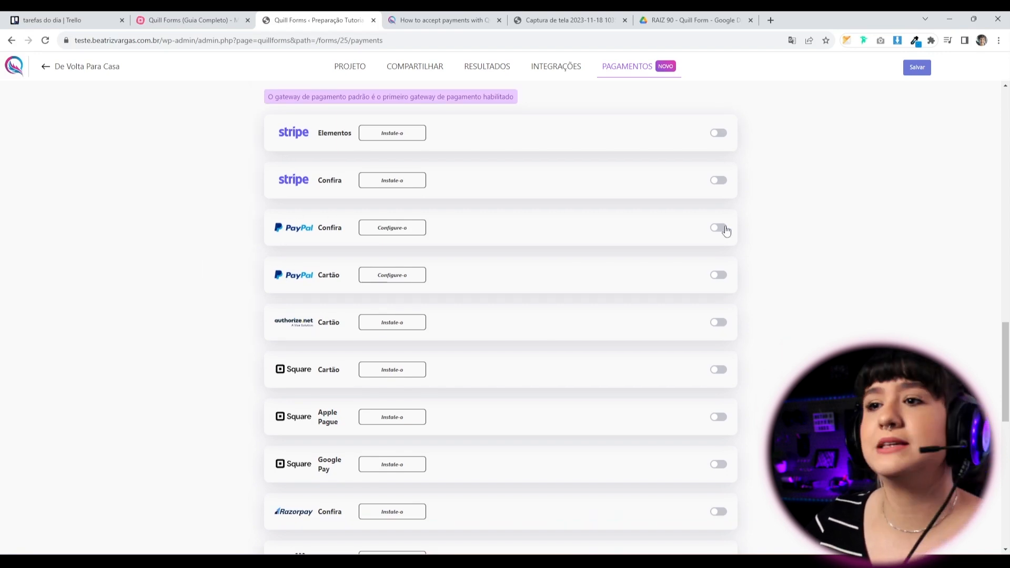
pyautogui.scroll(-3, 228, 291)
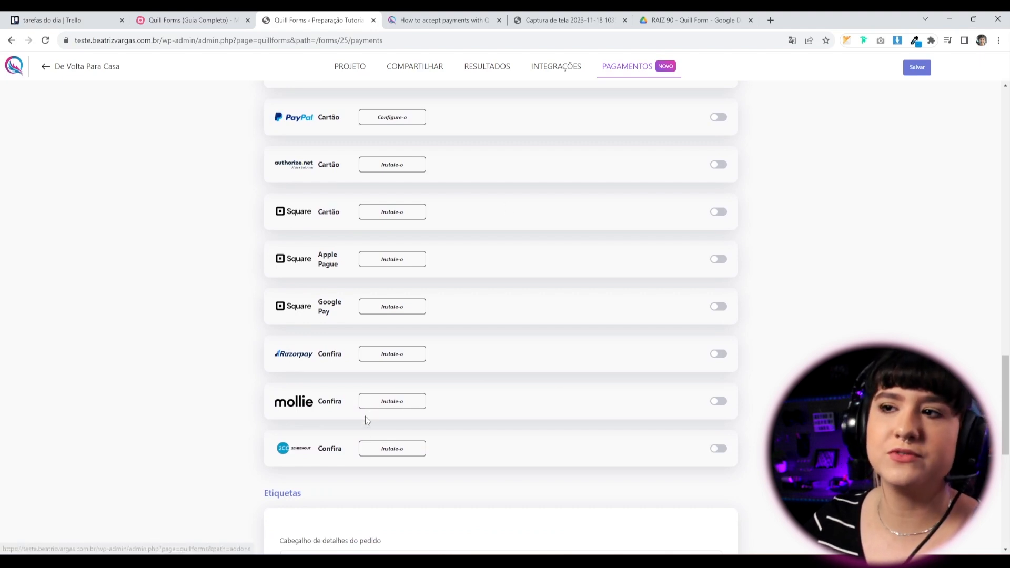
pyautogui.scroll(2, 461, 337)
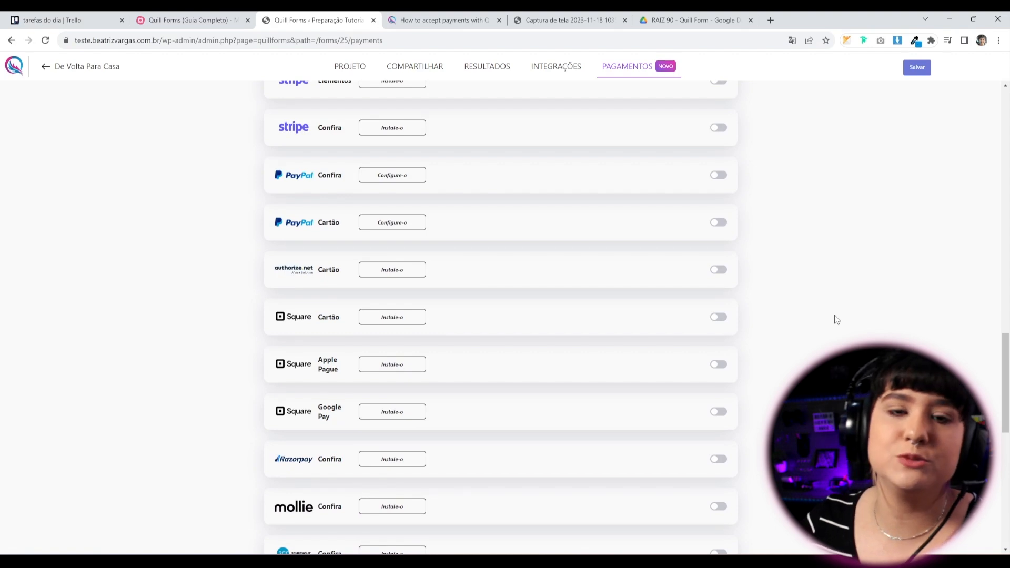
pyautogui.scroll(1, 836, 319)
pyautogui.scroll(1, 836, 319)
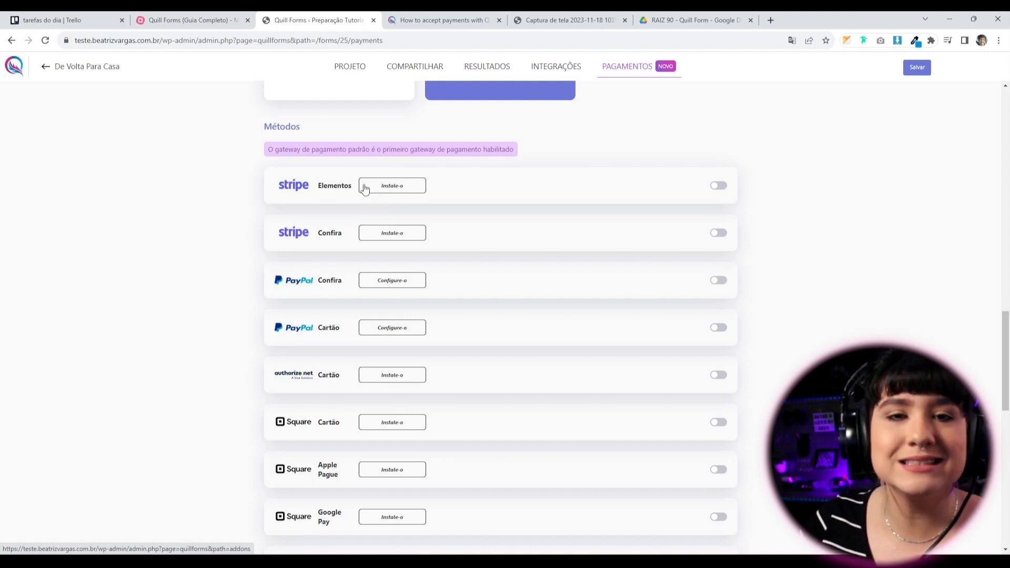
# Open the Stripe gateway's addon page in a new tab and search it for 'stripe'.
pyautogui.middleClick(372, 190)
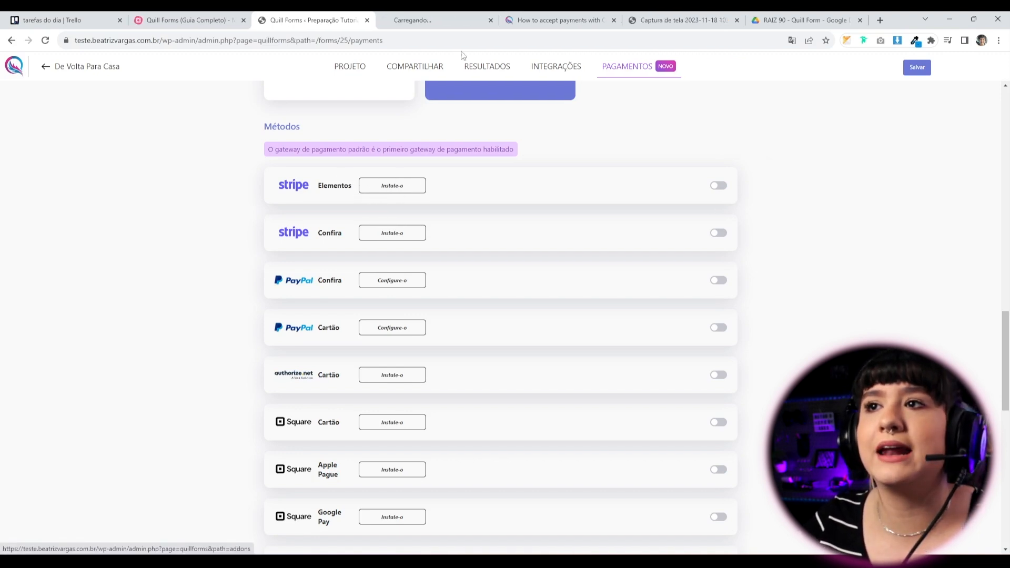
pyautogui.click(443, 20)
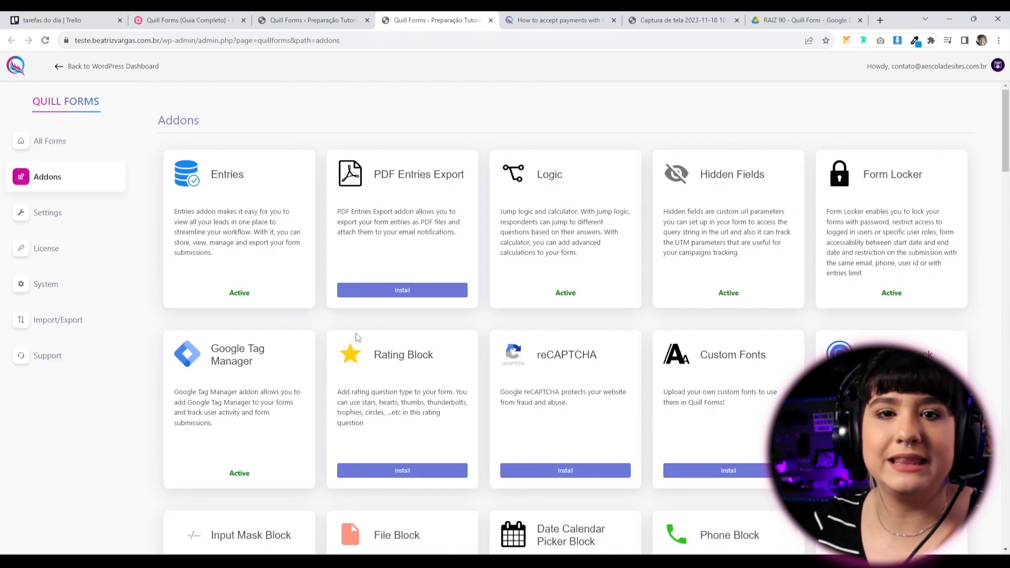
pyautogui.scroll(-3, 377, 352)
pyautogui.hotkey('ctrl', 'f')
pyautogui.write('stripe')
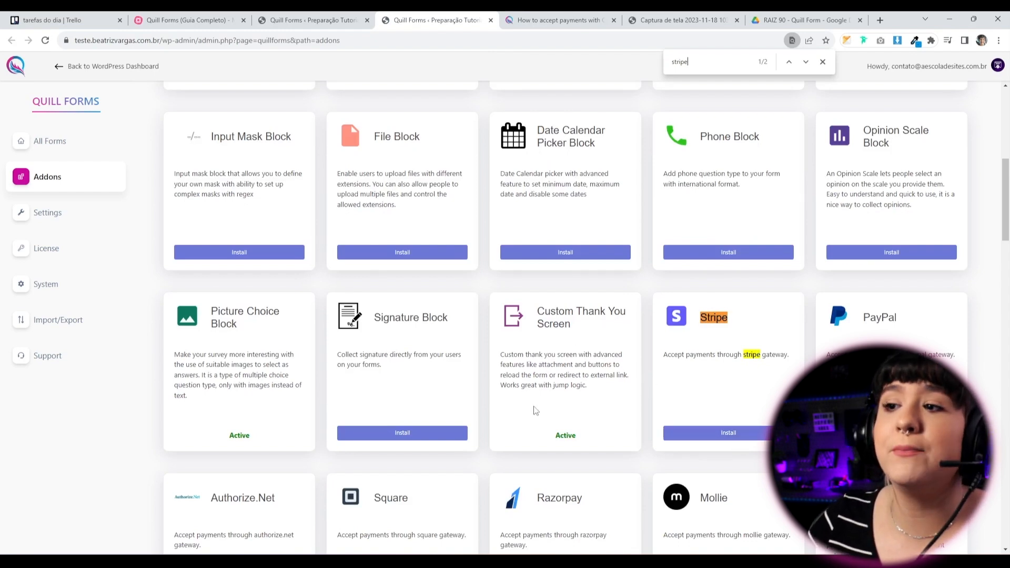
# Back in the payment settings, expand PayPal to review its setup steps and credential fields.
pyautogui.click(331, 15)
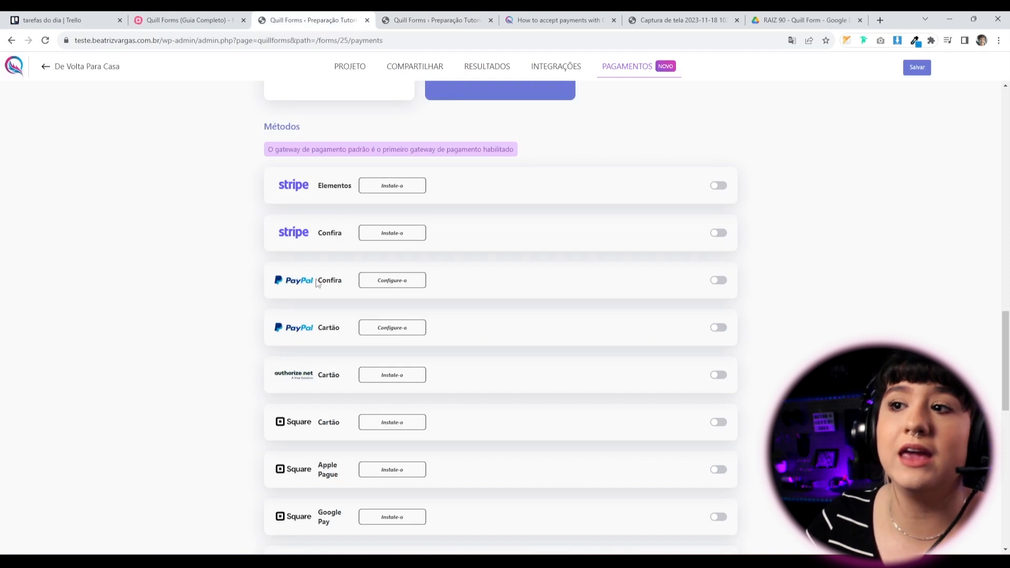
pyautogui.click(385, 283)
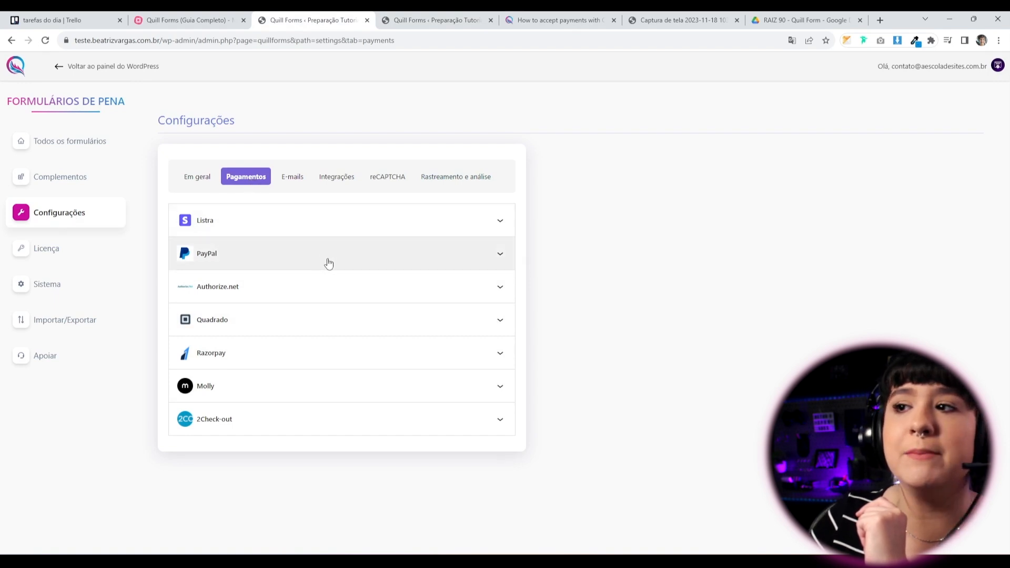
pyautogui.click(322, 252)
pyautogui.scroll(-4, 500, 446)
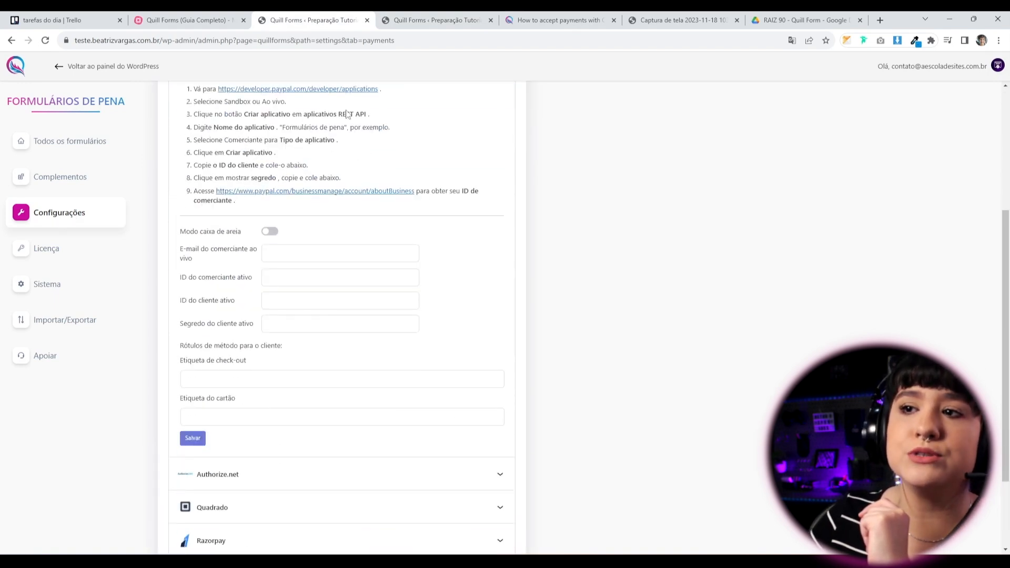
pyautogui.scroll(2, 416, 300)
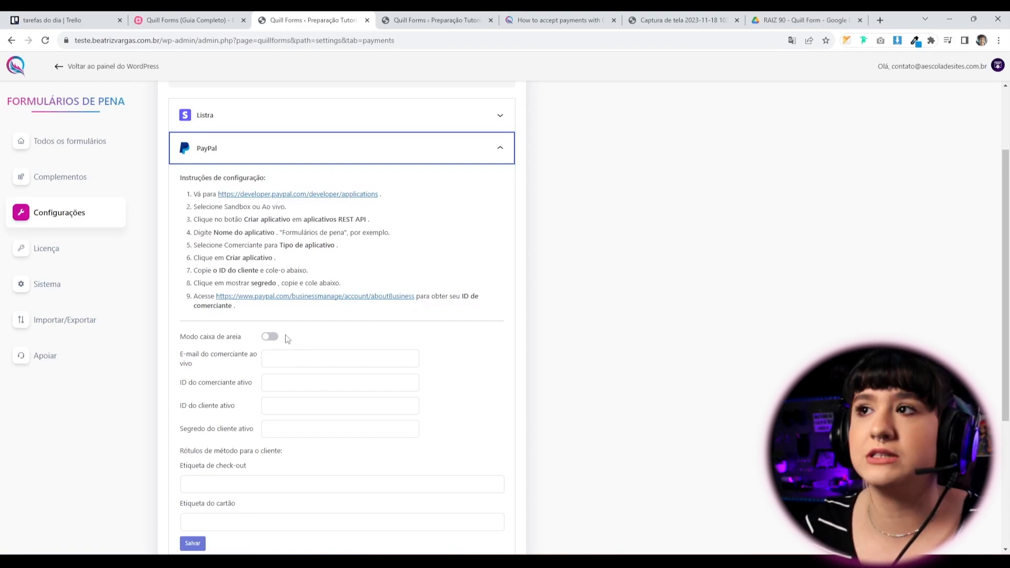
pyautogui.click(559, 20)
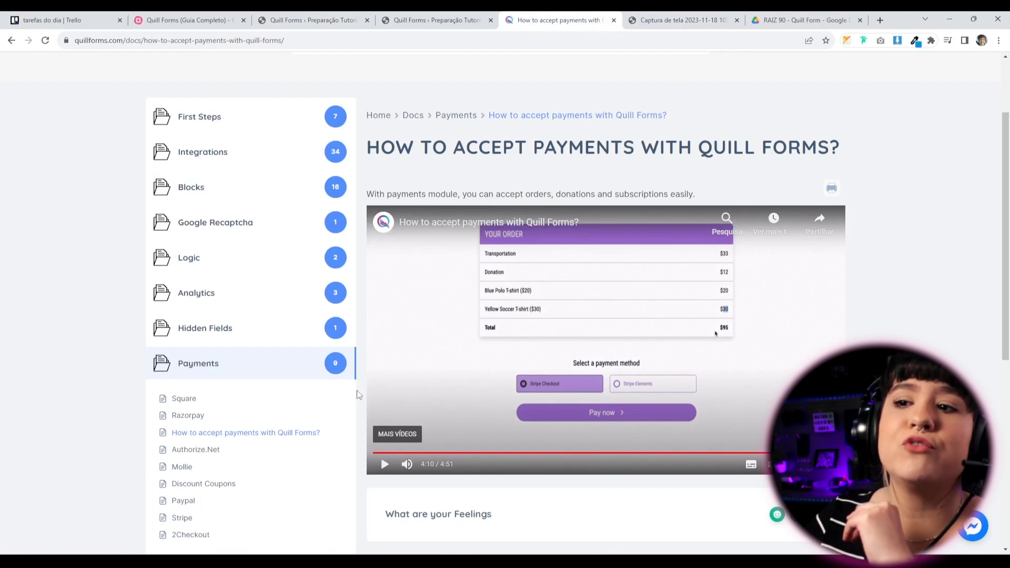
# Open the PayPal setup guide in the Payments docs and read it translated into Portuguese.
pyautogui.scroll(-2, 335, 243)
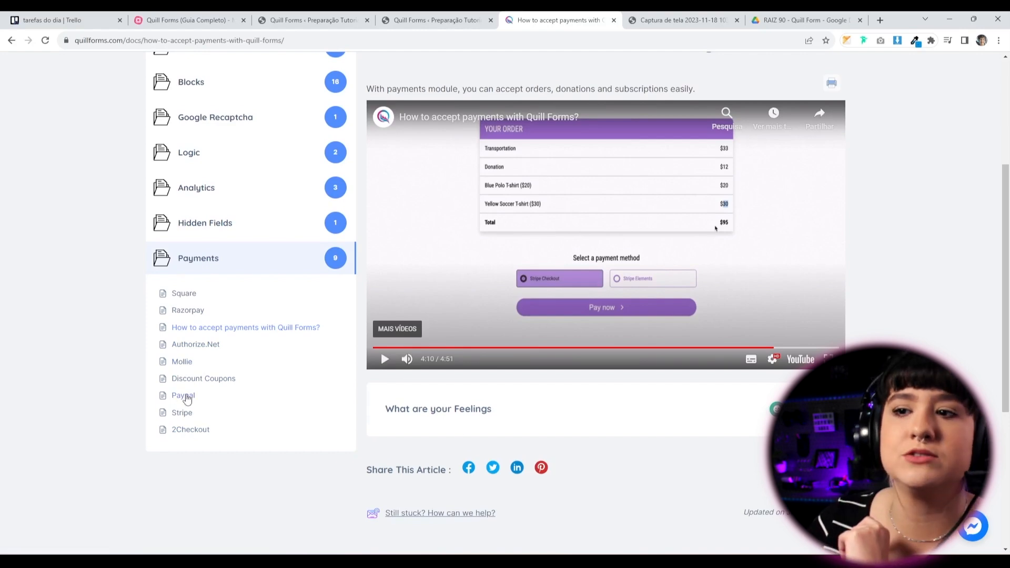
pyautogui.click(184, 397)
pyautogui.scroll(-8, 282, 384)
pyautogui.rightClick(339, 353)
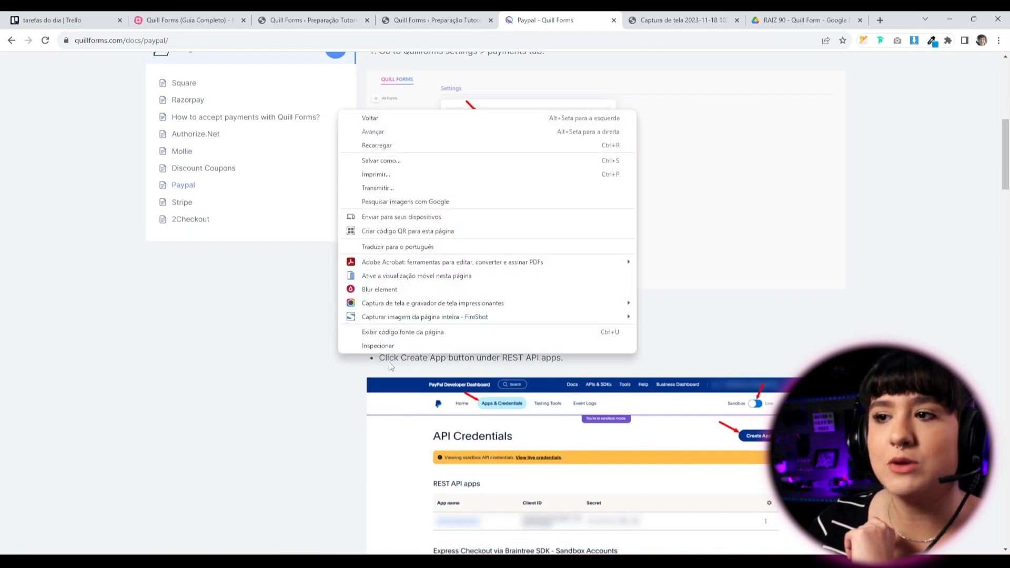
pyautogui.click(398, 247)
pyautogui.click(837, 62)
pyautogui.scroll(3, 771, 254)
pyautogui.scroll(-10, 742, 309)
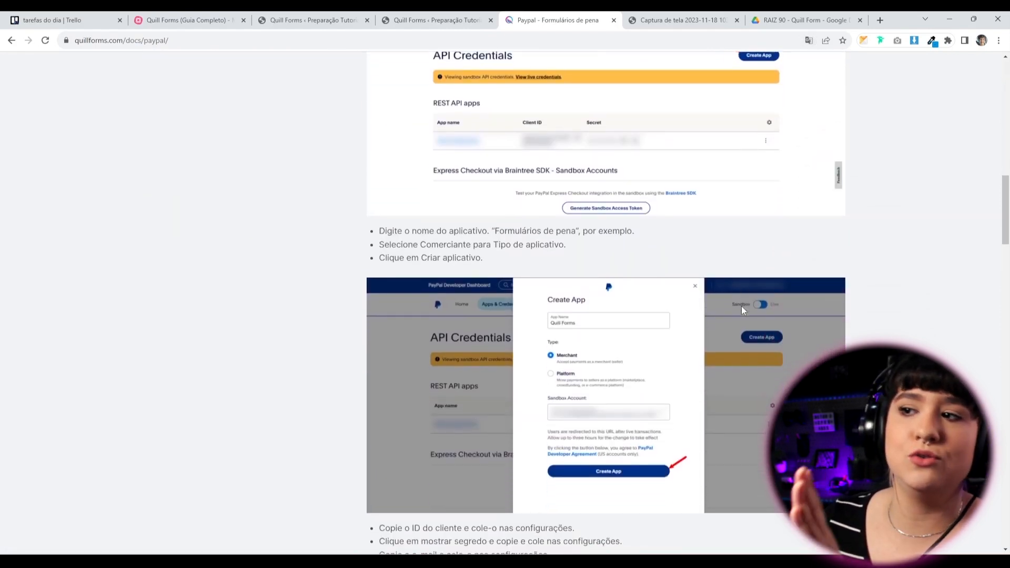
pyautogui.scroll(-10, 740, 310)
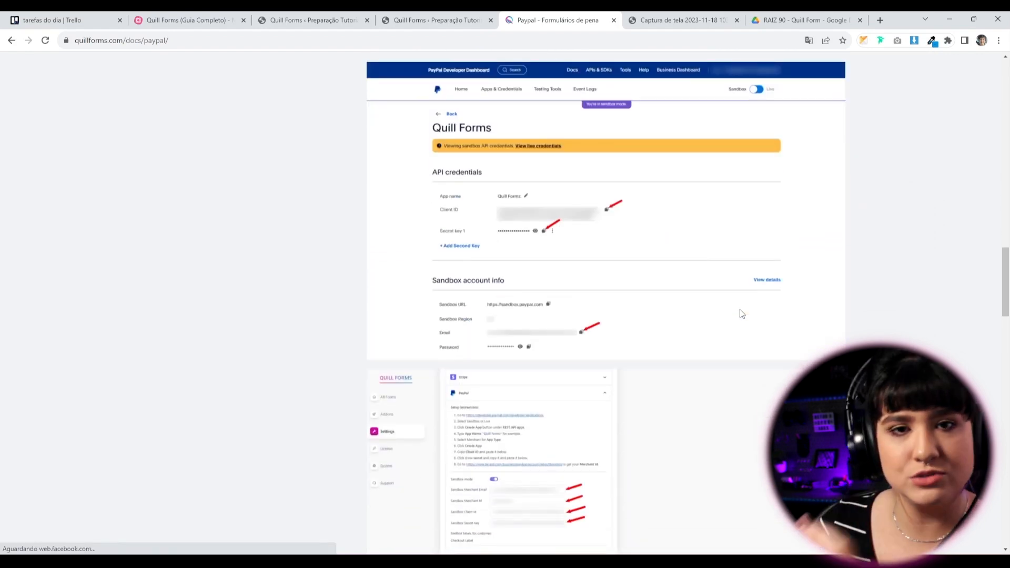
pyautogui.scroll(-12, 741, 314)
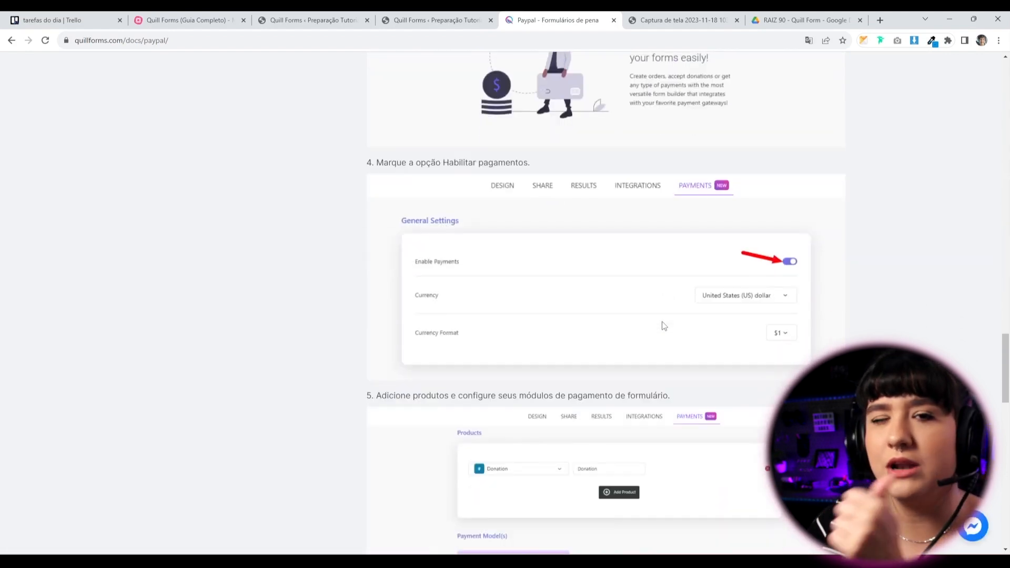
pyautogui.scroll(-3, 417, 228)
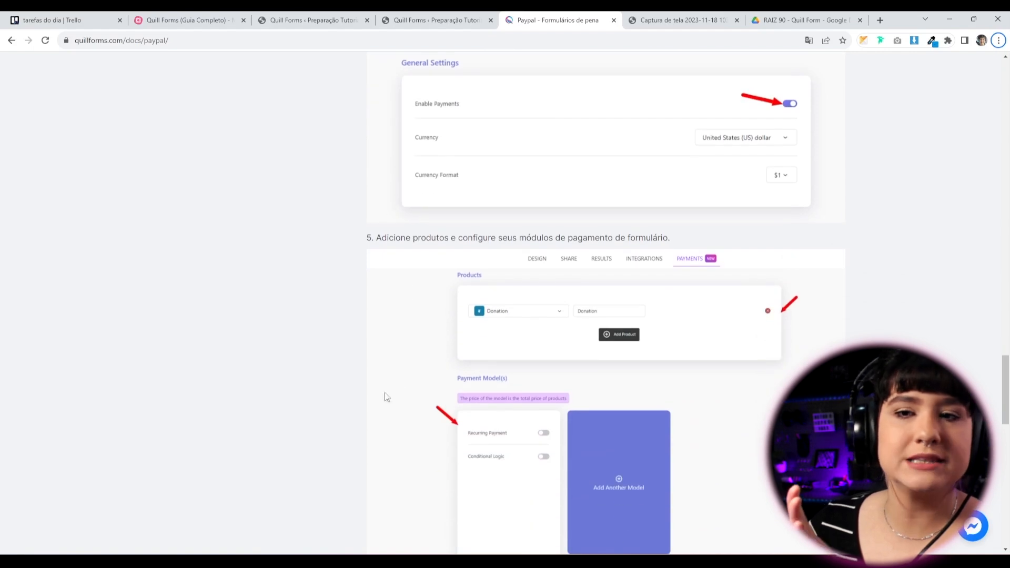
pyautogui.click(436, 20)
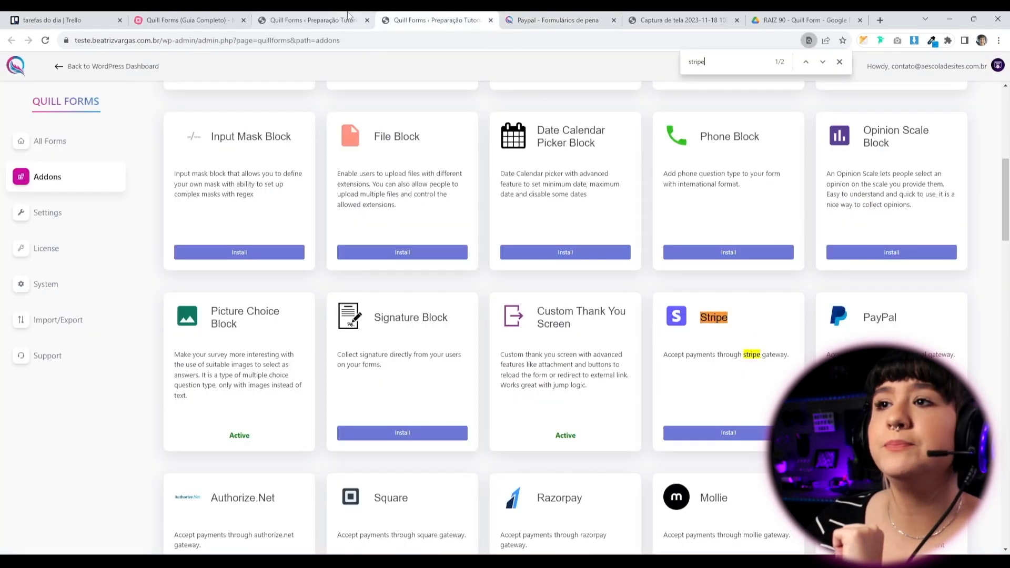
# Return to the form's Payments settings tab in Quill Forms.
pyautogui.click(337, 20)
pyautogui.scroll(2, 479, 161)
pyautogui.click(184, 20)
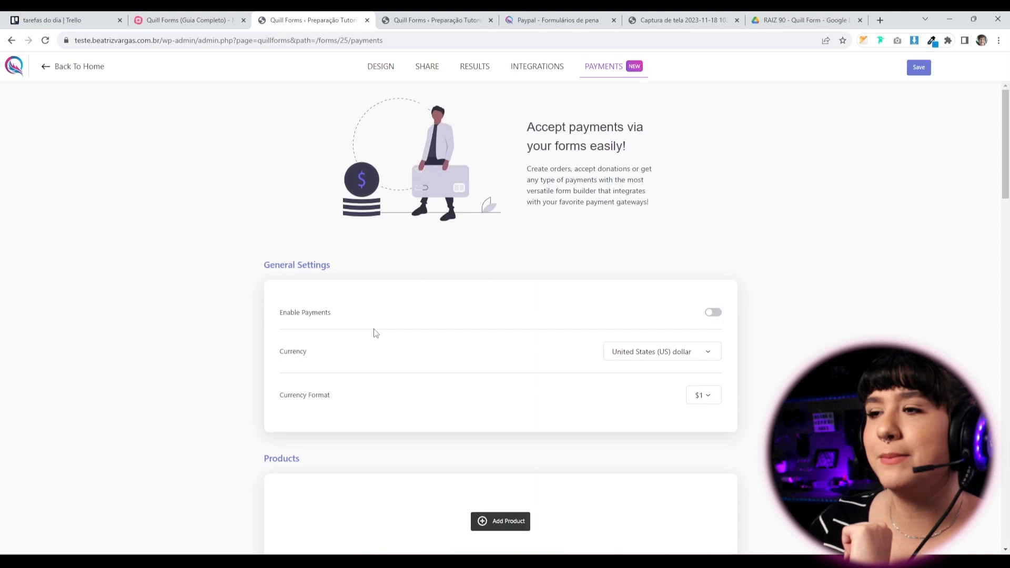
pyautogui.scroll(-15, 642, 266)
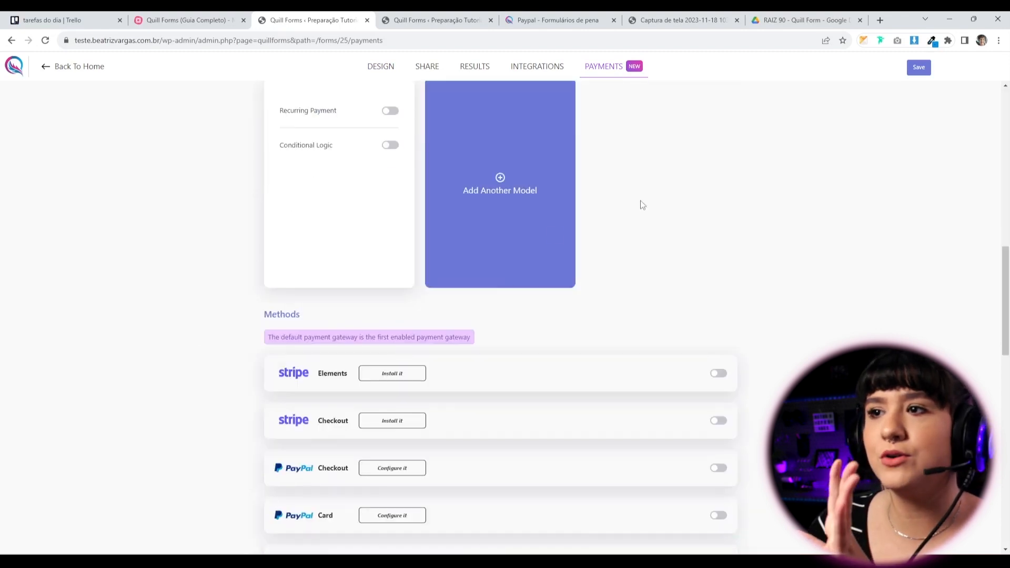
pyautogui.scroll(2, 409, 418)
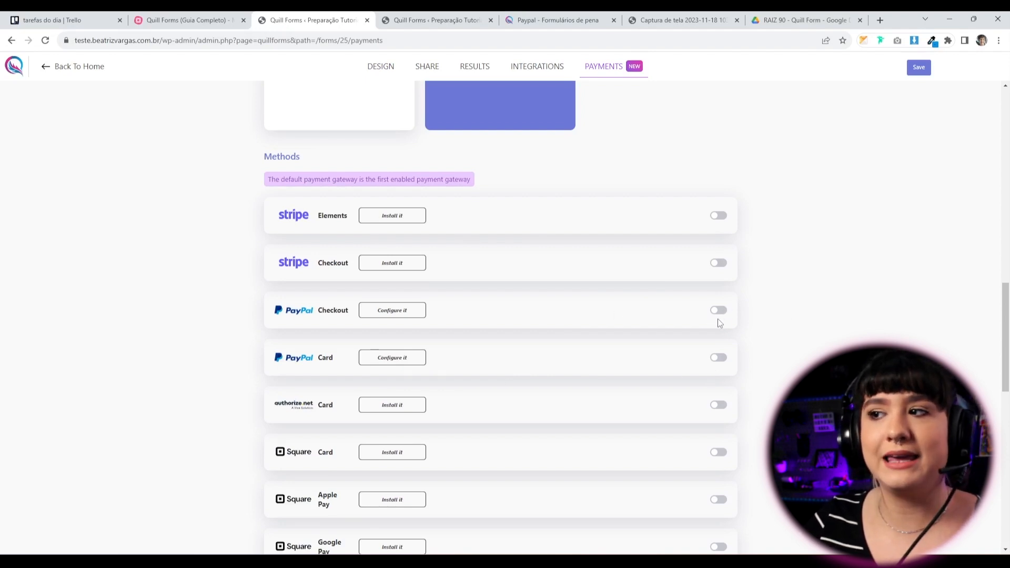
pyautogui.scroll(-12, 512, 415)
pyautogui.scroll(4, 329, 323)
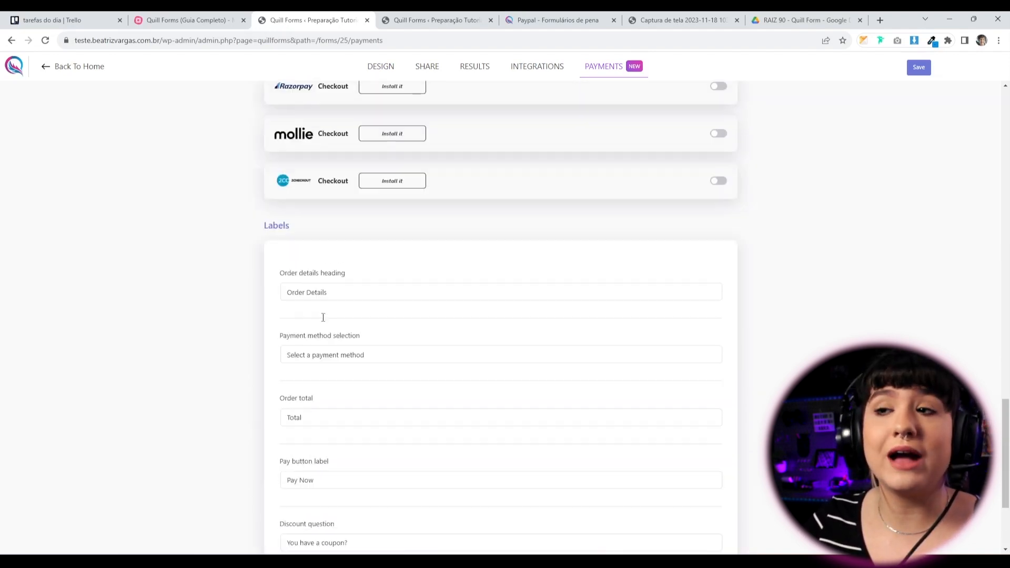
# Translate the page into Portuguese and review the Order Details, Select a payment method and Total labels.
pyautogui.rightClick(227, 386)
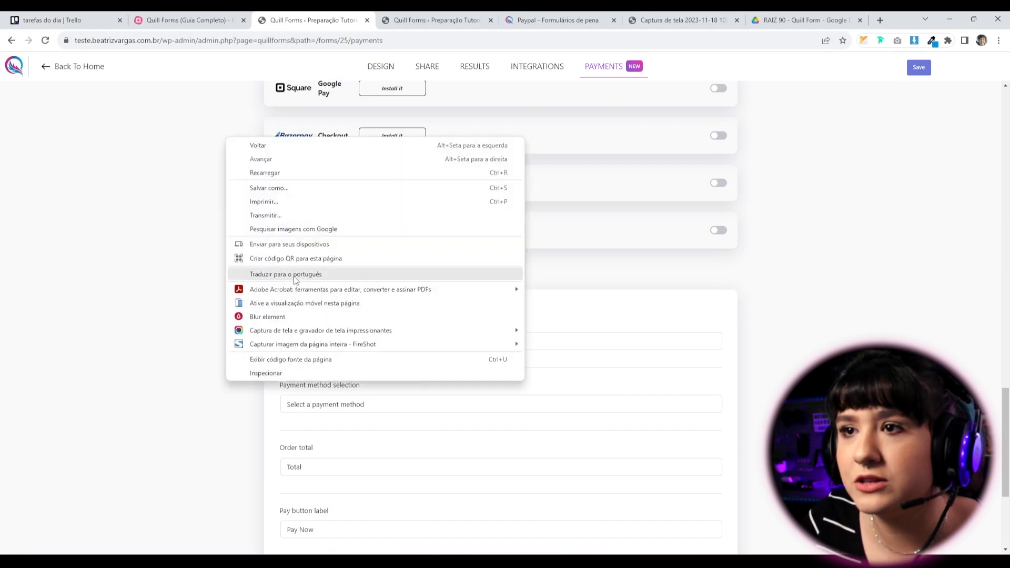
pyautogui.click(294, 274)
pyautogui.scroll(-3, 244, 215)
pyautogui.tripleClick(316, 183)
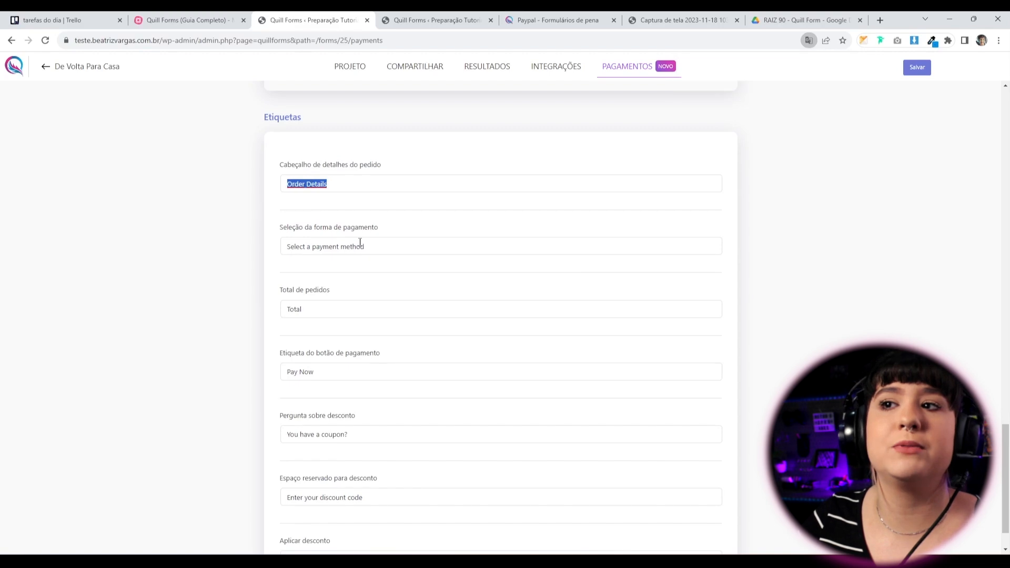
pyautogui.tripleClick(405, 246)
pyautogui.tripleClick(377, 310)
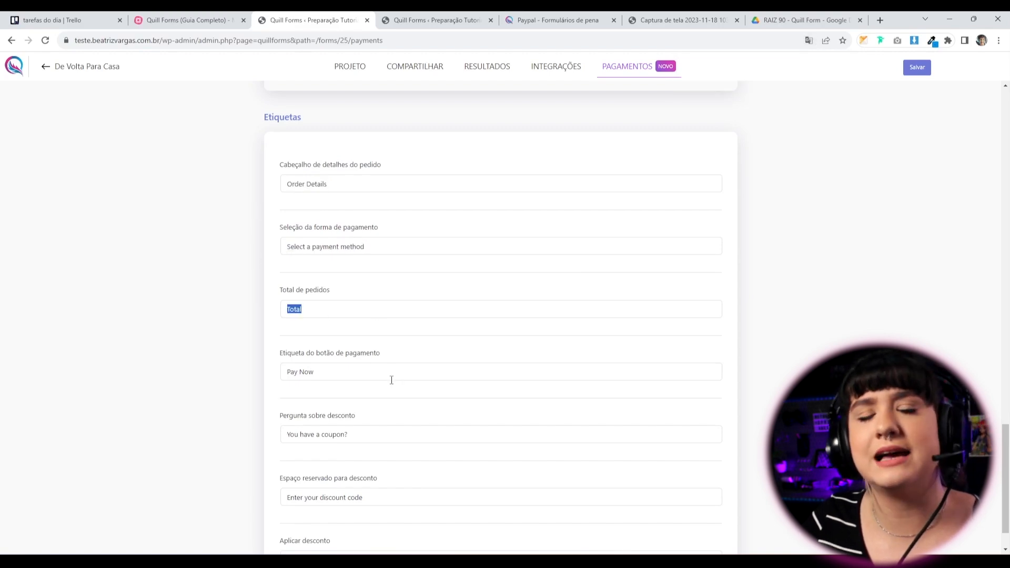
pyautogui.scroll(-1, 399, 387)
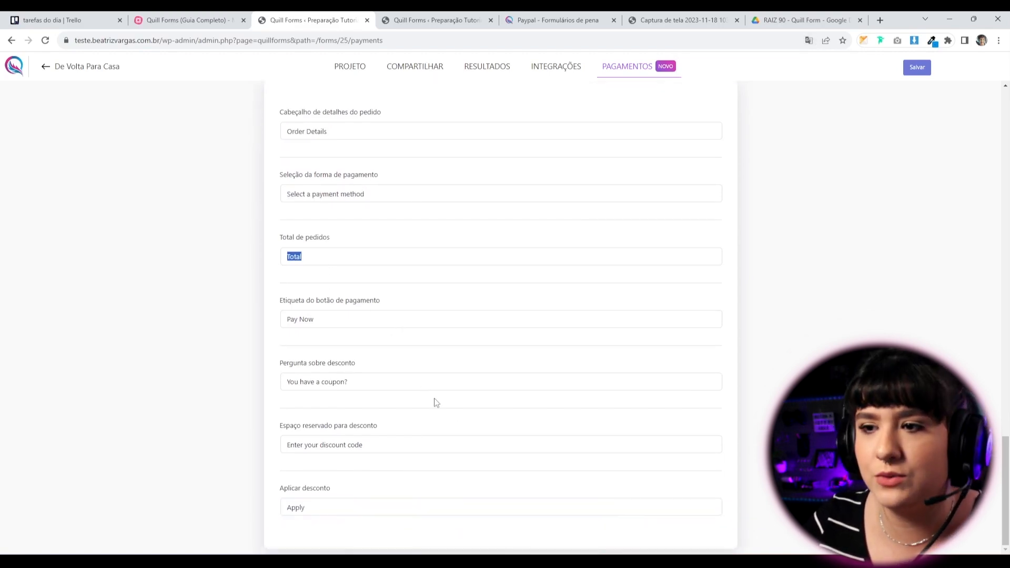
pyautogui.scroll(7, 437, 402)
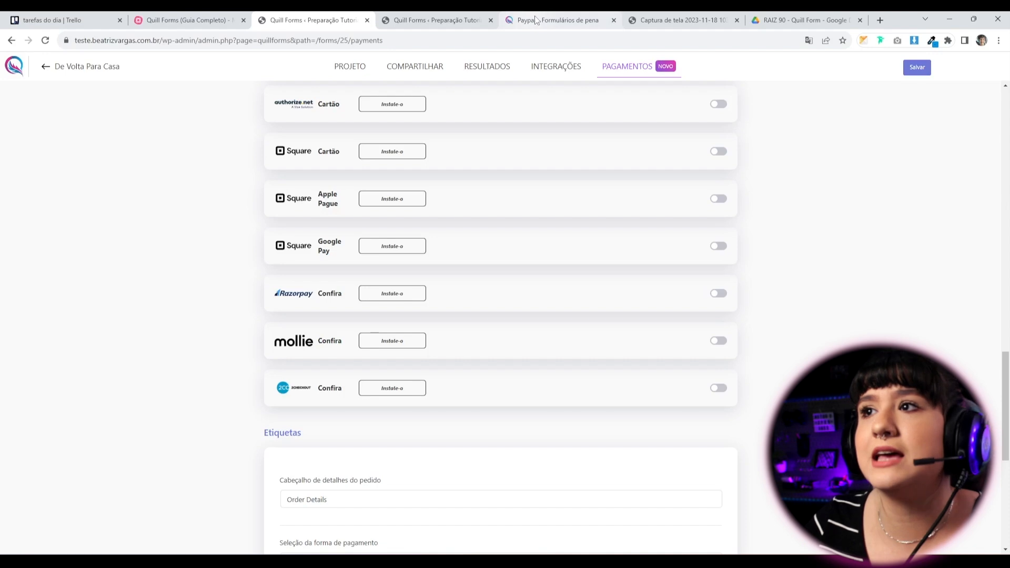
# View the saved checkout screenshot with four items totalling $95 and Stripe Checkout/Elements choices.
pyautogui.click(557, 20)
pyautogui.click(678, 20)
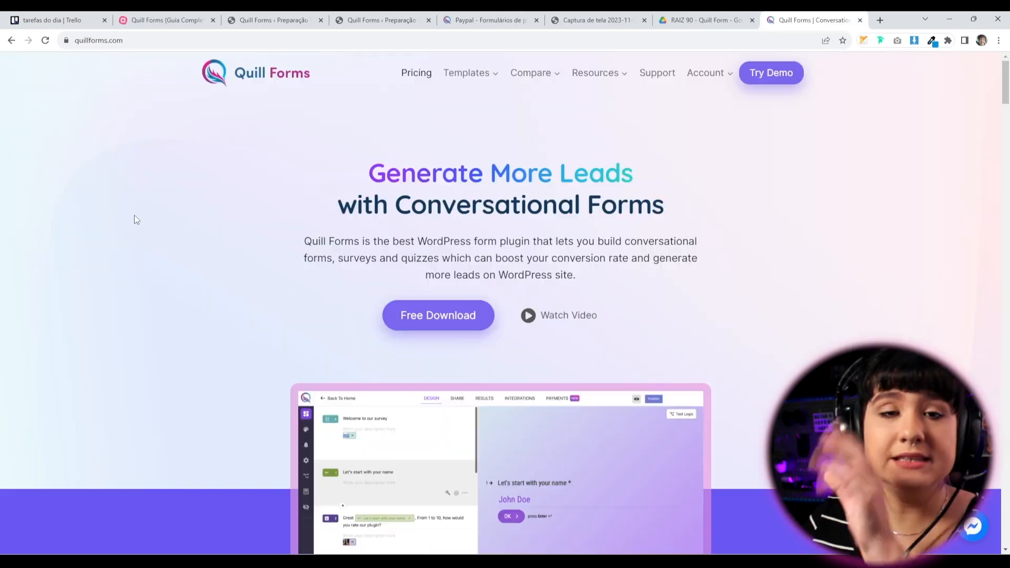
# Scroll quillforms.com down to the pricing cards: Basic $69, Plus $139, Enterprise $259 per year.
pyautogui.scroll(-10, 126, 273)
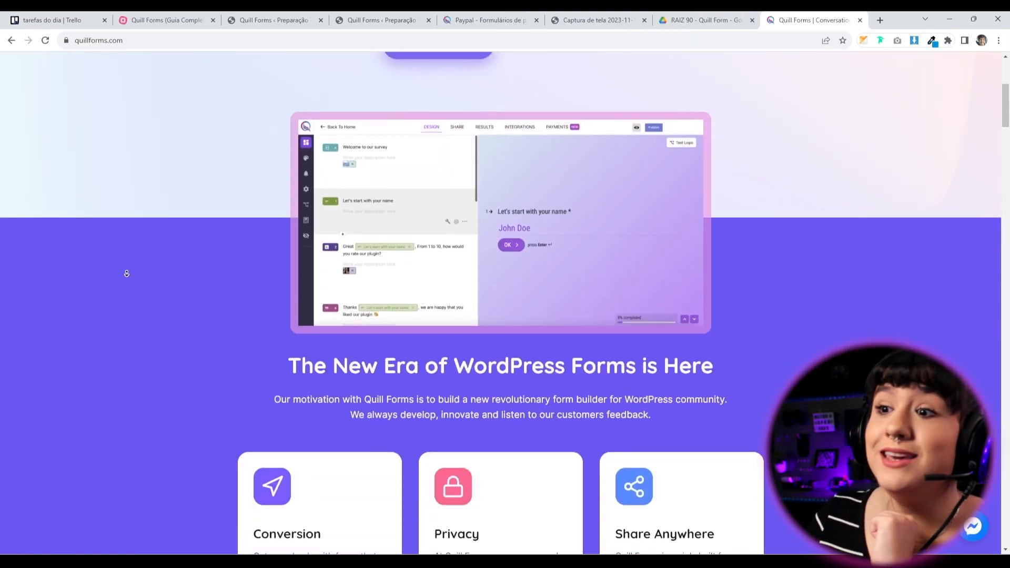
pyautogui.scroll(-15, 127, 273)
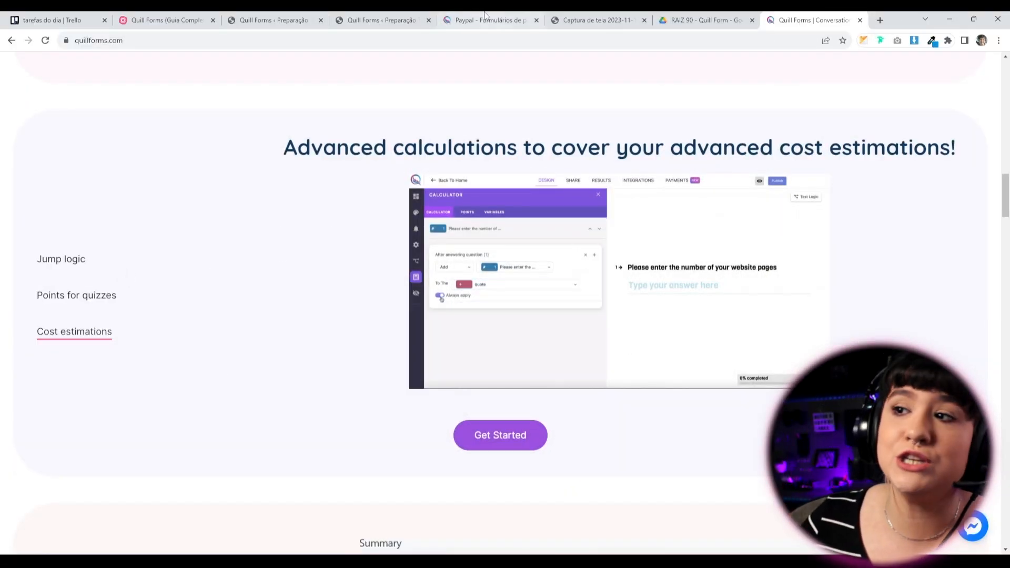
pyautogui.scroll(-20, 168, 361)
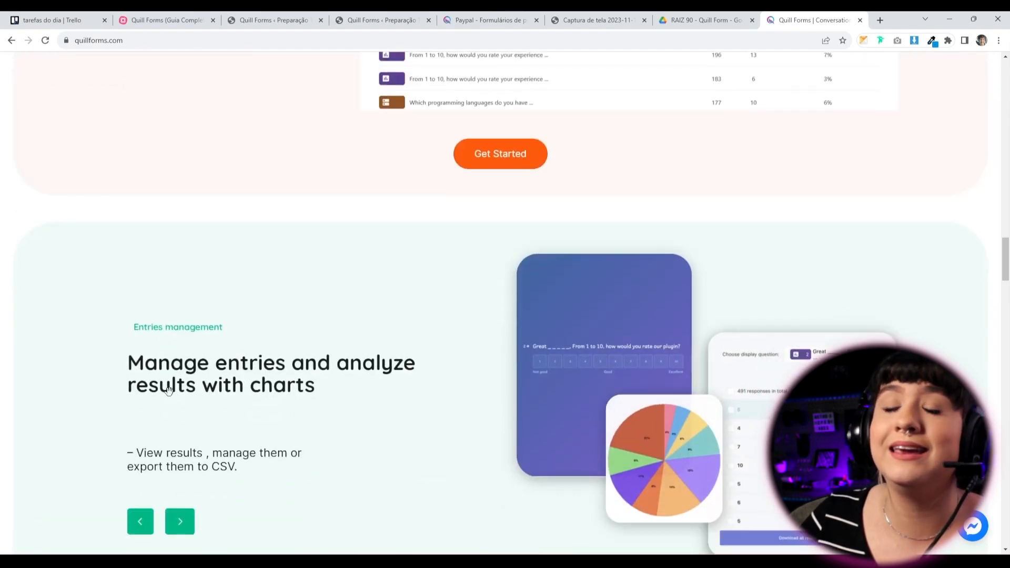
pyautogui.scroll(-5, 168, 398)
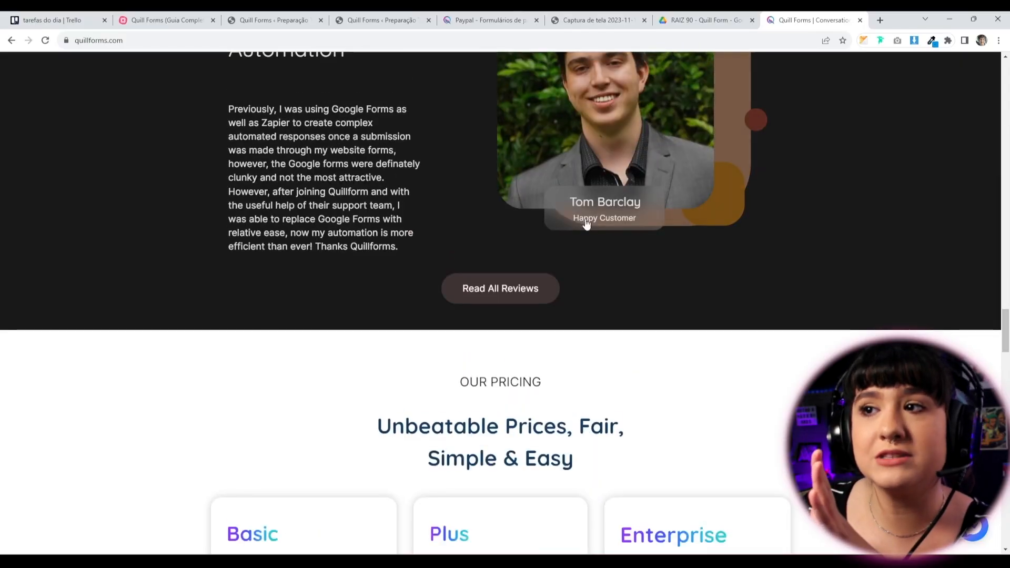
pyautogui.scroll(7, 215, 264)
pyautogui.scroll(-9, 201, 281)
pyautogui.scroll(-5, 190, 320)
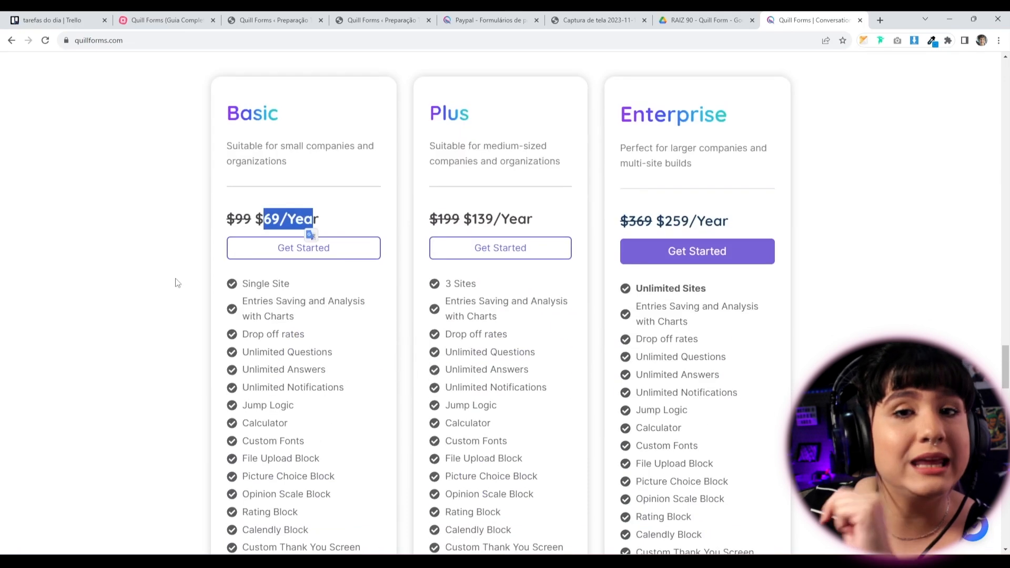